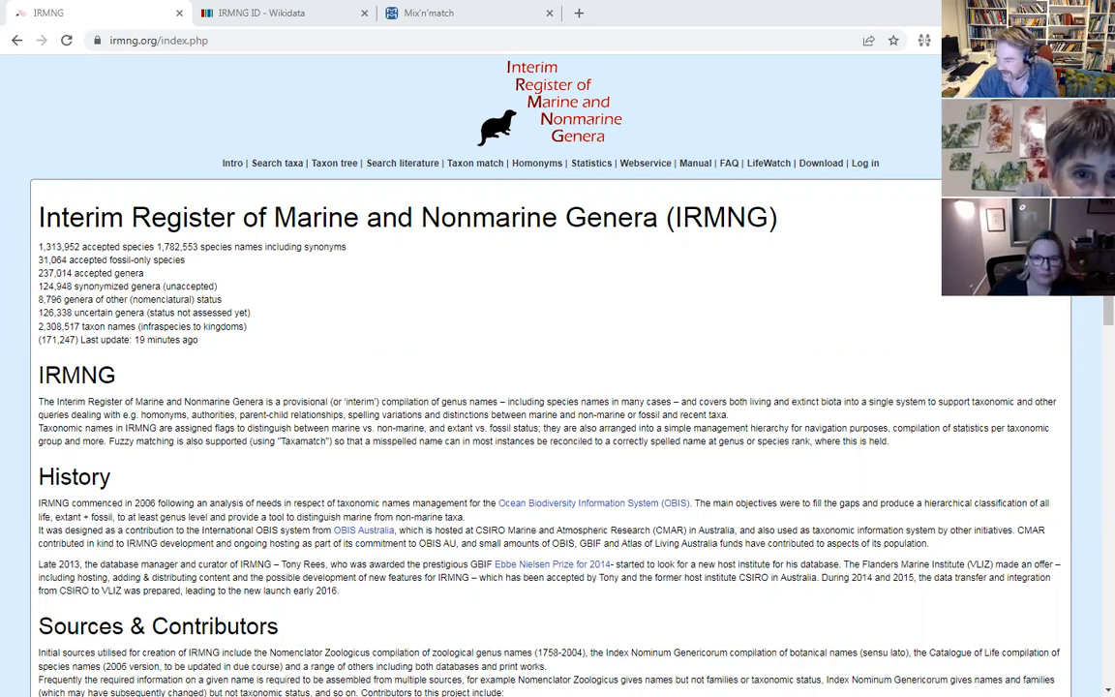
# - Review the record statistics on the IRMNG home page and switch to the Wikidata page of the IRMNG ID property
pyautogui.moveTo(174, 382); pyautogui.dragTo(60, 232)
pyautogui.click(70, 260)
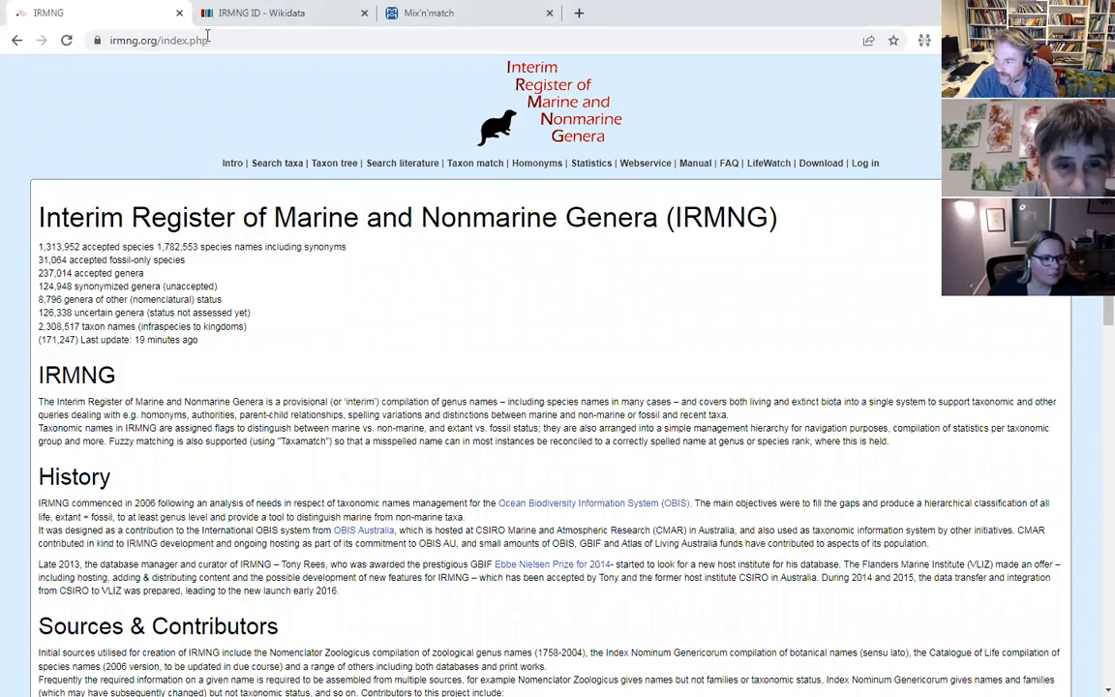
pyautogui.click(276, 11)
pyautogui.scroll(10, 300, 197)
pyautogui.scroll(15, 300, 198)
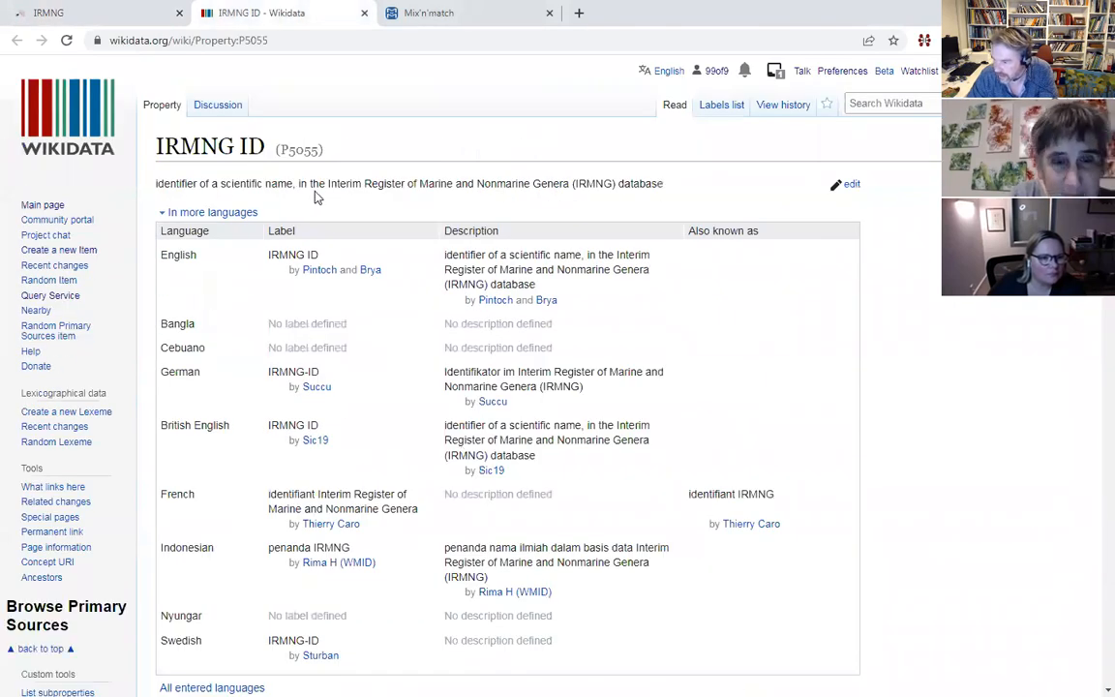
# - Switch to Mix'n'match, go to its main page and search the catalogs for "irmng"
pyautogui.click(440, 13)
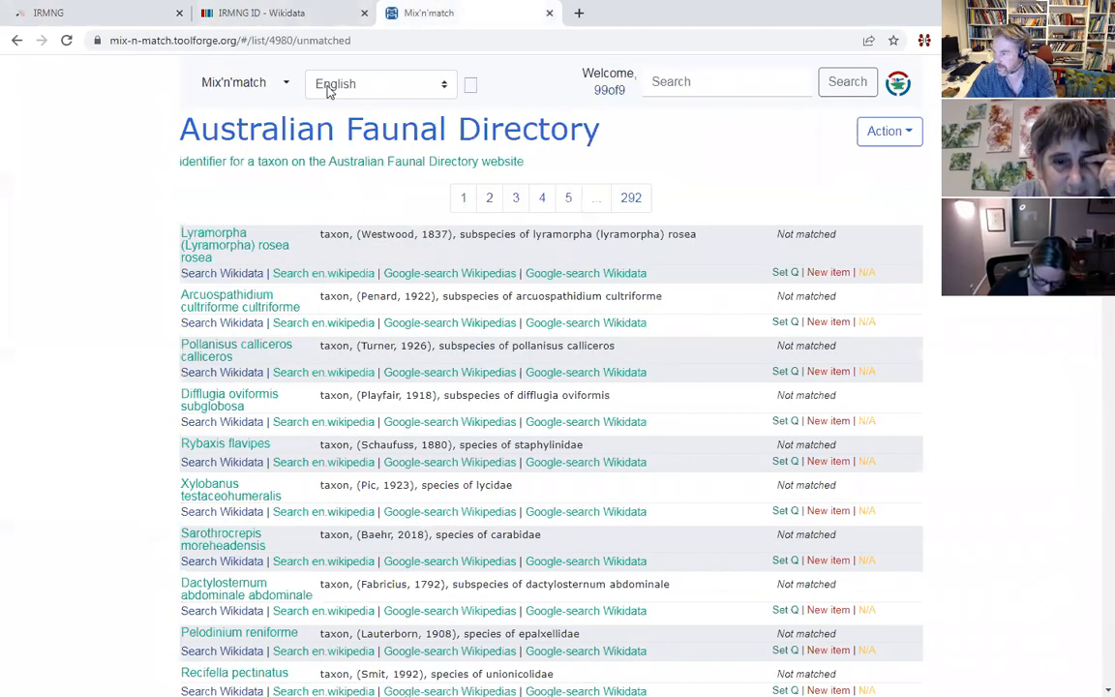
pyautogui.click(237, 82)
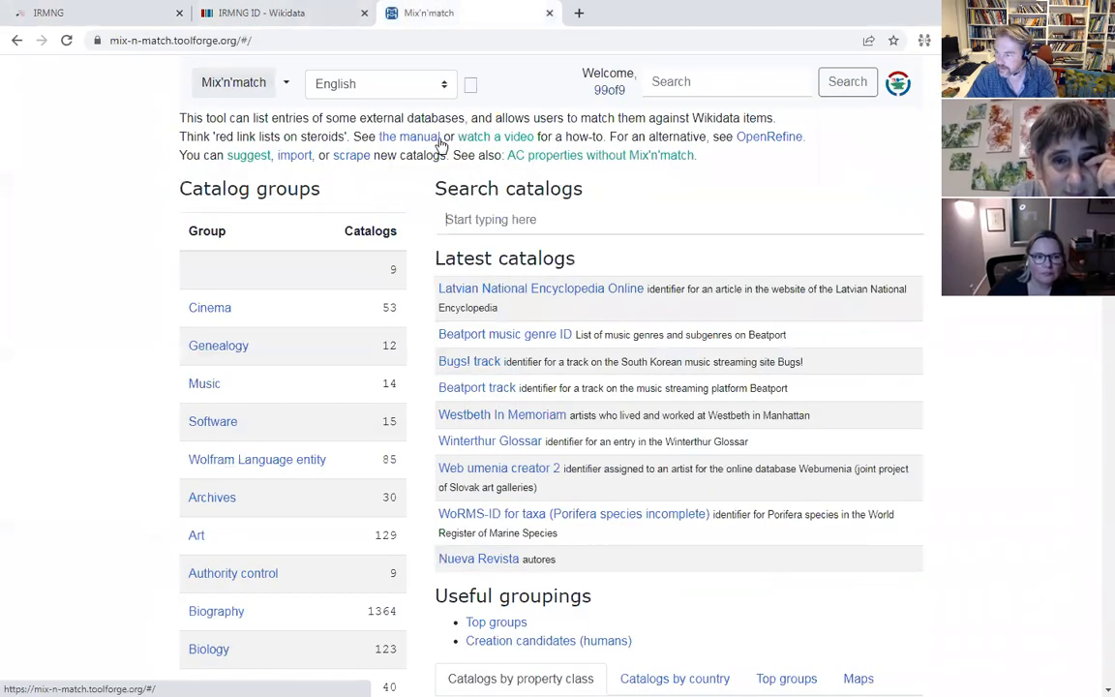
pyautogui.click(510, 220)
pyautogui.write('irm')
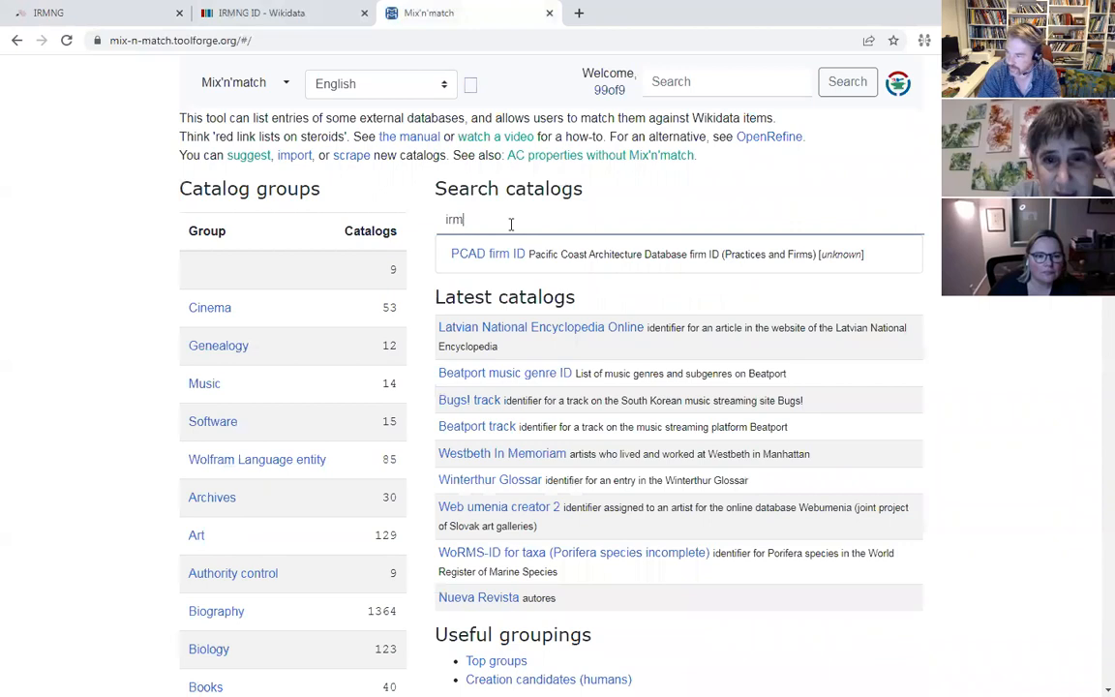
pyautogui.write('ng')
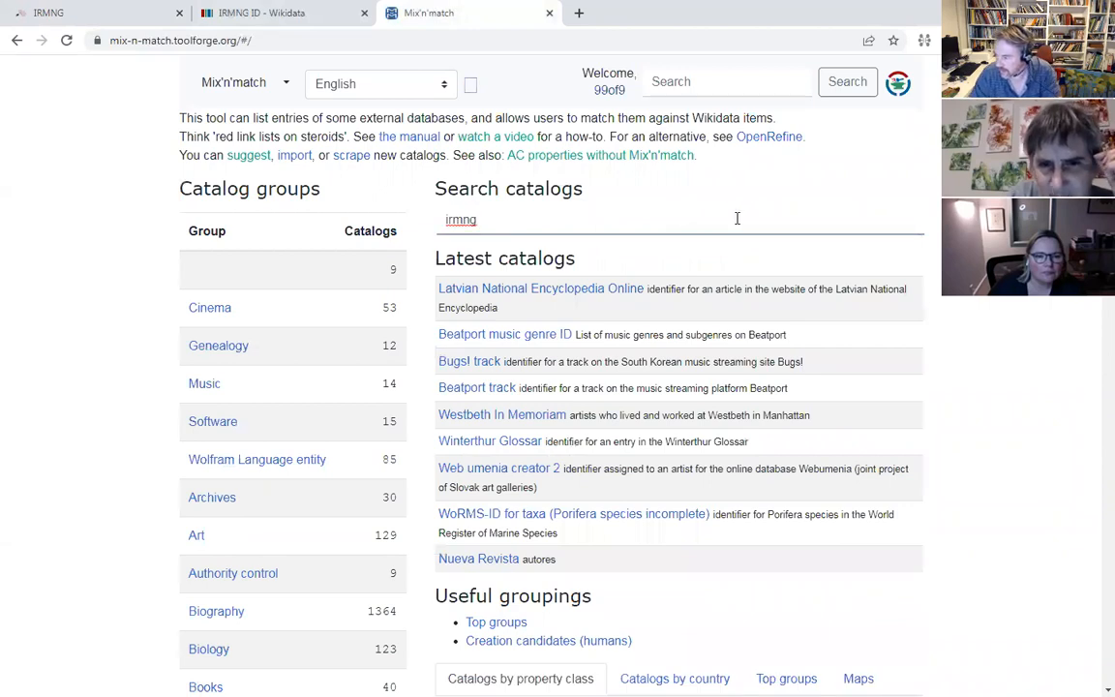
# - Search the Mix'n'match catalogs for "register" instead, and clear the search term after checking the matches
pyautogui.press('BackSpace')
pyautogui.press('BackSpace')
pyautogui.press('BackSpace')
pyautogui.press('BackSpace')
pyautogui.press('BackSpace')
pyautogui.write('register')
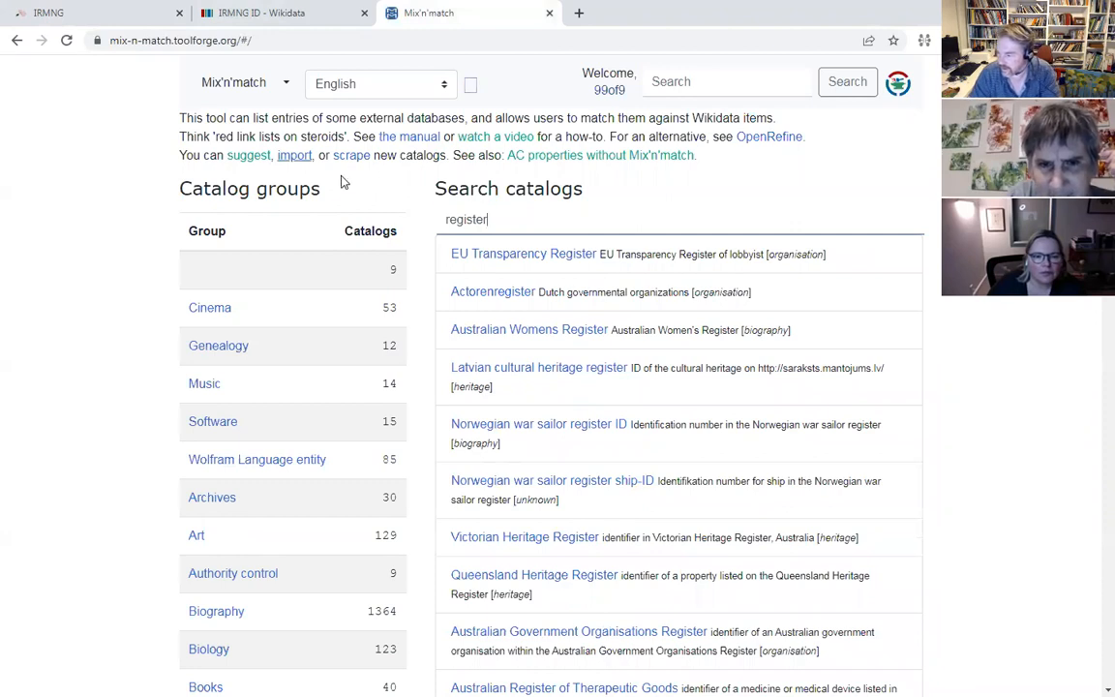
pyautogui.hotkey('ctrl', 'a')
pyautogui.press('BackSpace')
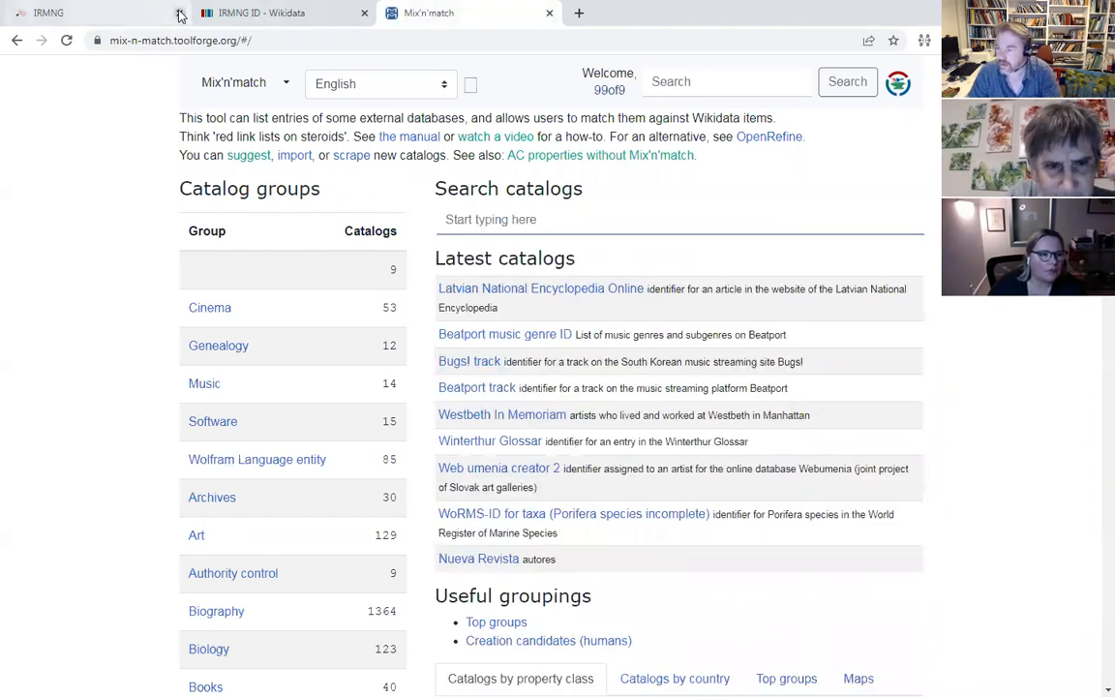
# - Examine the statements, property examples, formatter URLs and constraints on the Wikidata page of the IRMNG ID property
pyautogui.click(242, 13)
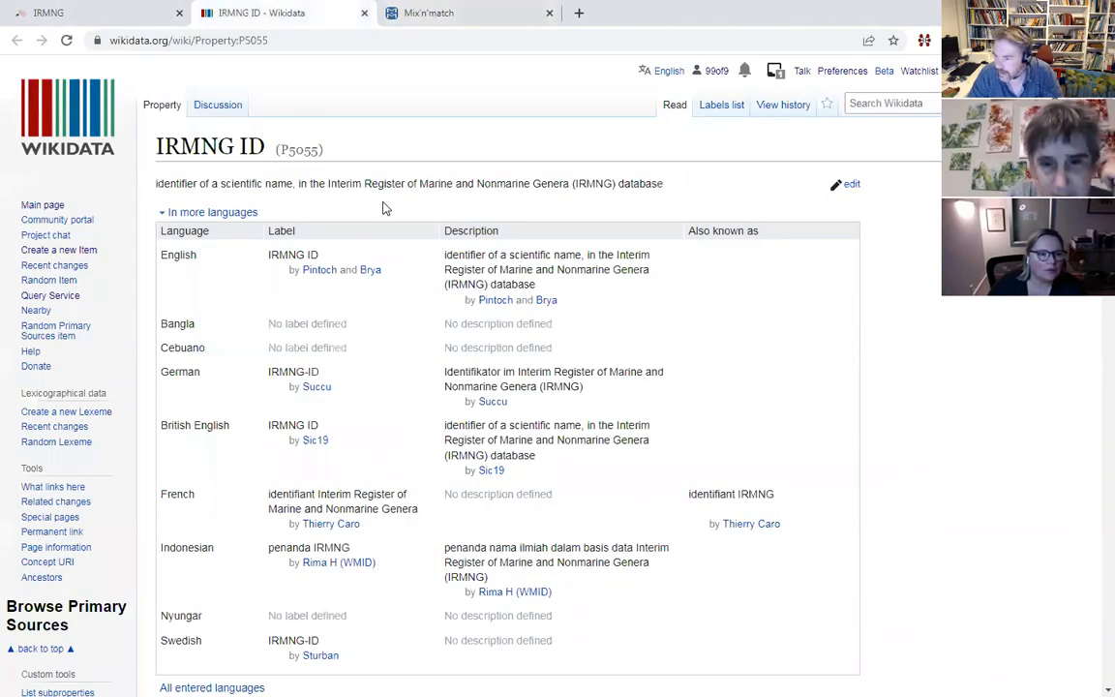
pyautogui.click(62, 13)
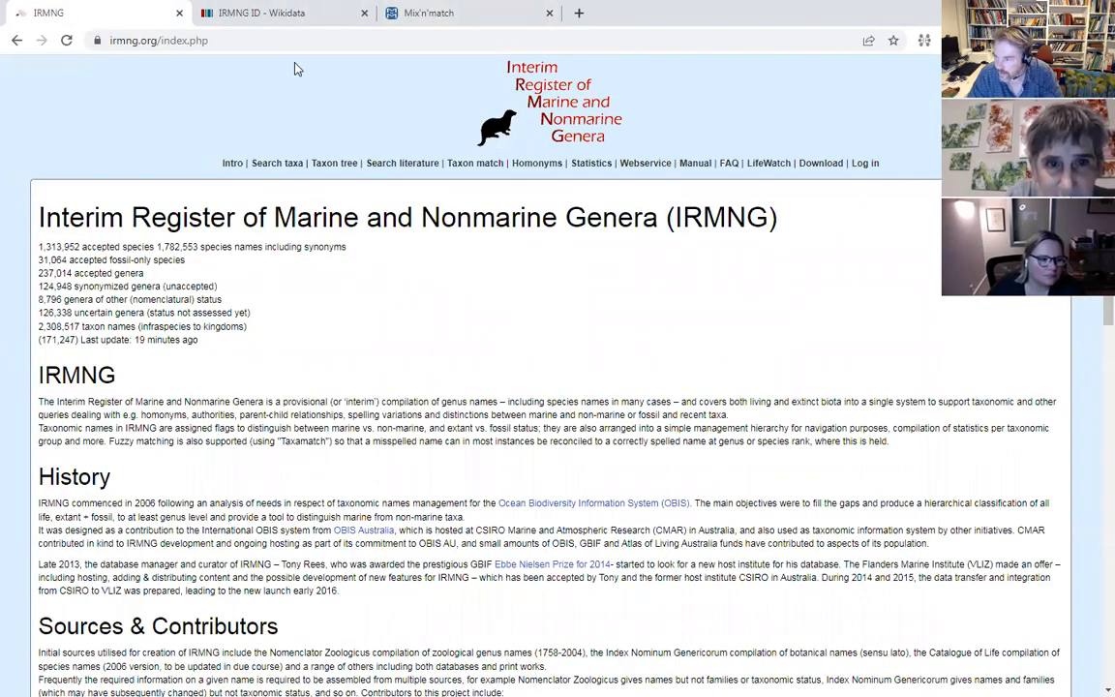
pyautogui.click(273, 17)
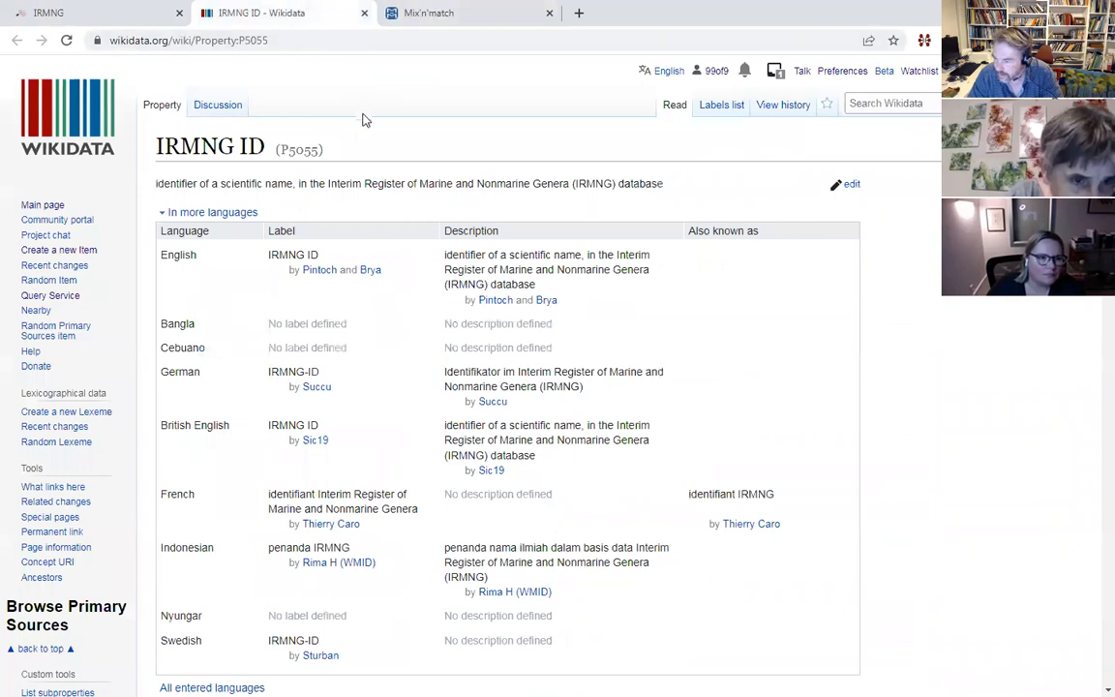
pyautogui.scroll(-2, 212, 138)
pyautogui.scroll(2, 212, 138)
pyautogui.scroll(-6, 212, 141)
pyautogui.scroll(-3, 465, 254)
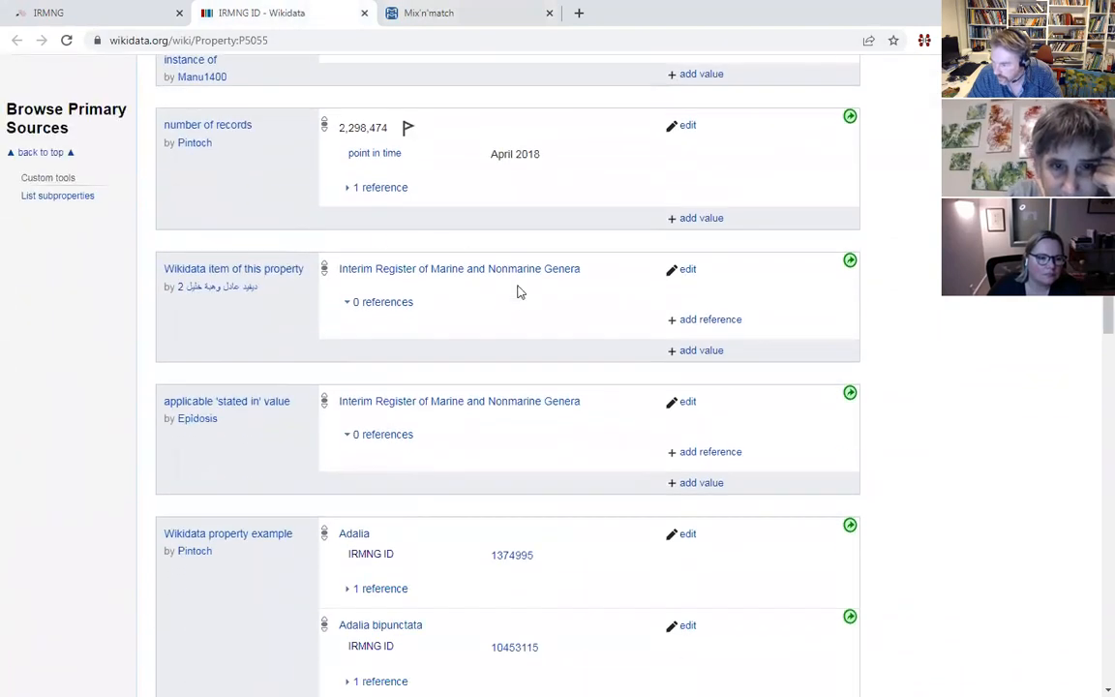
pyautogui.scroll(-2, 466, 323)
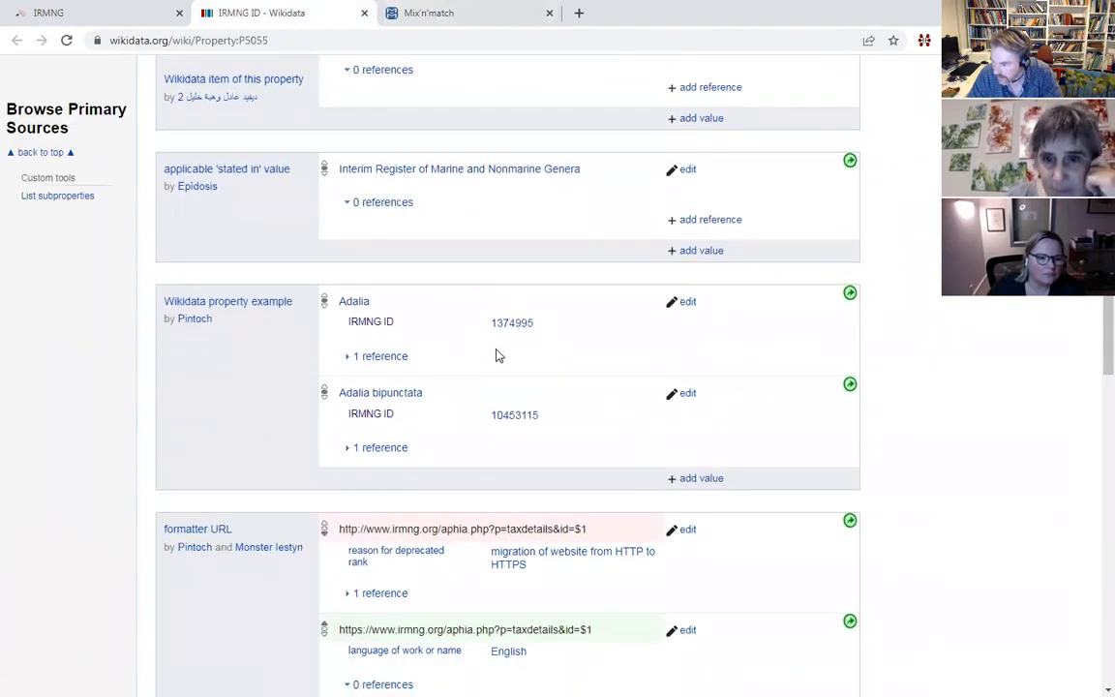
pyautogui.scroll(-3, 515, 355)
pyautogui.scroll(-10, 447, 318)
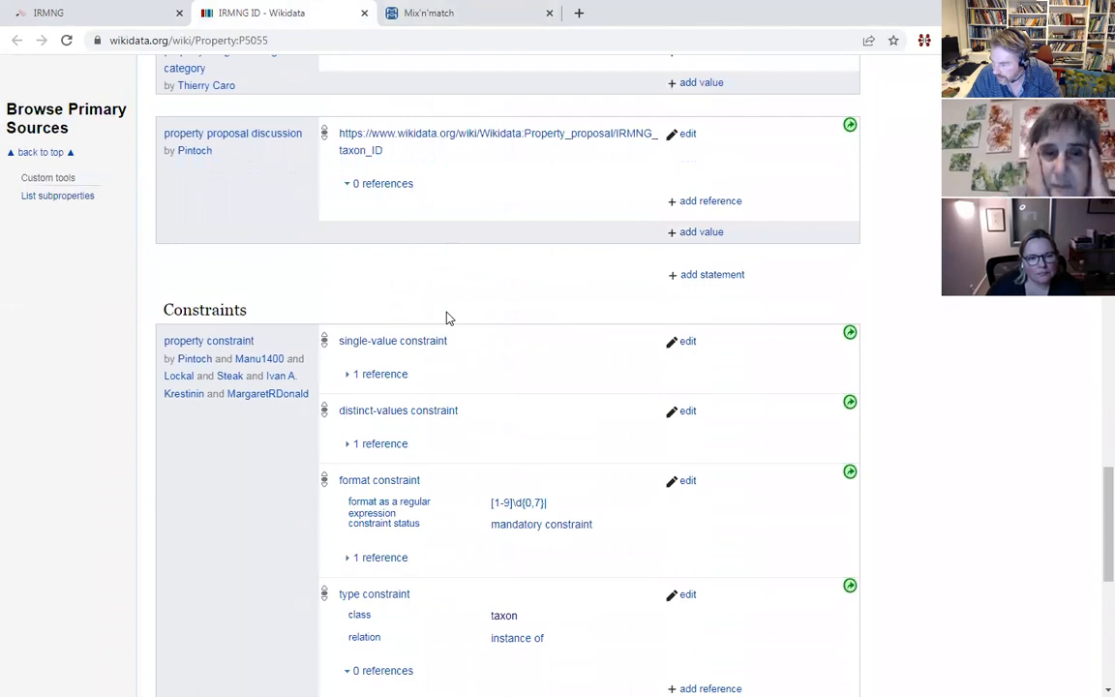
pyautogui.scroll(-4, 447, 317)
pyautogui.scroll(14, 448, 315)
pyautogui.scroll(12, 448, 315)
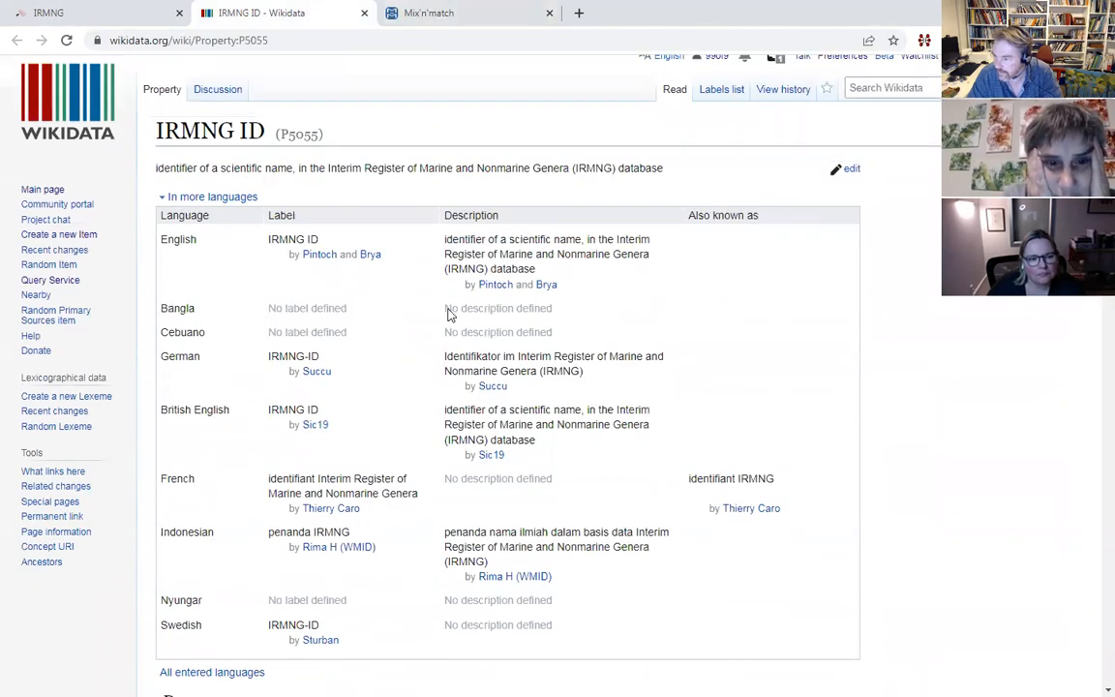
# - Open the discussion page of property P5055 and highlight the total in its current uses table
pyautogui.click(227, 114)
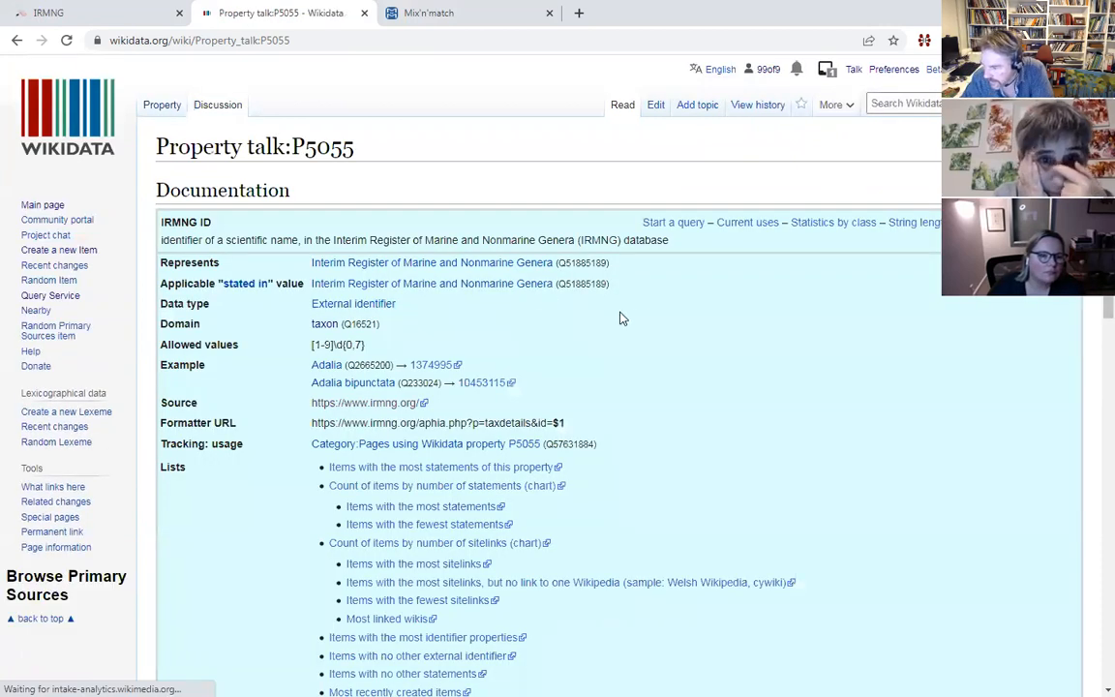
pyautogui.scroll(-3, 629, 318)
pyautogui.scroll(-4, 634, 316)
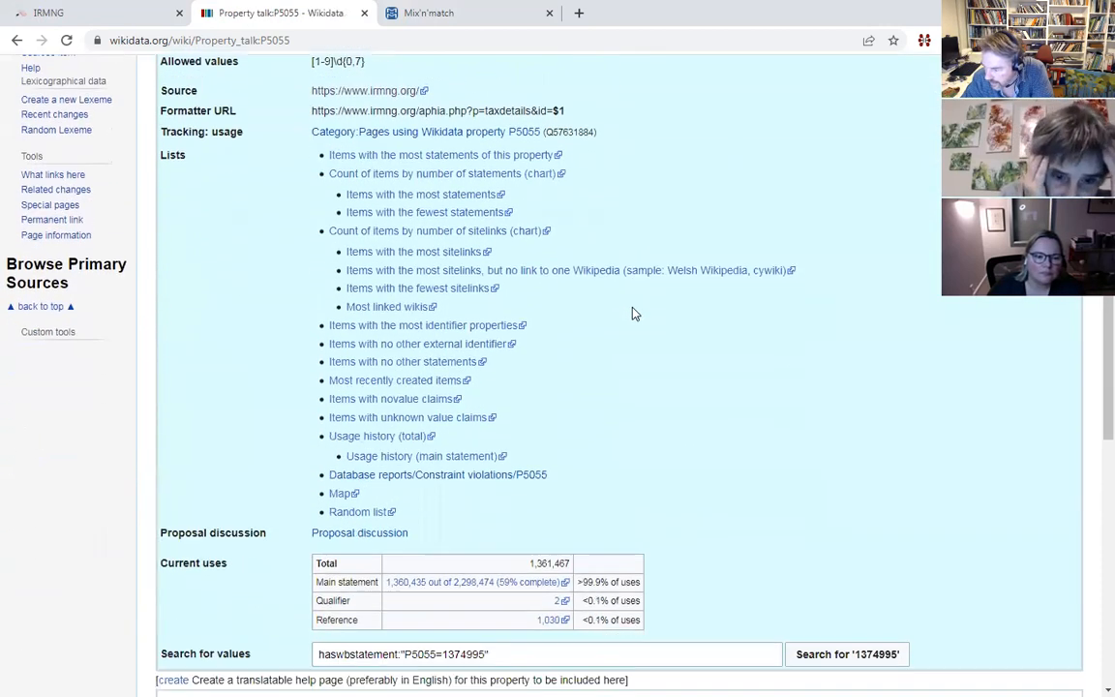
pyautogui.moveTo(531, 336); pyautogui.dragTo(588, 341)
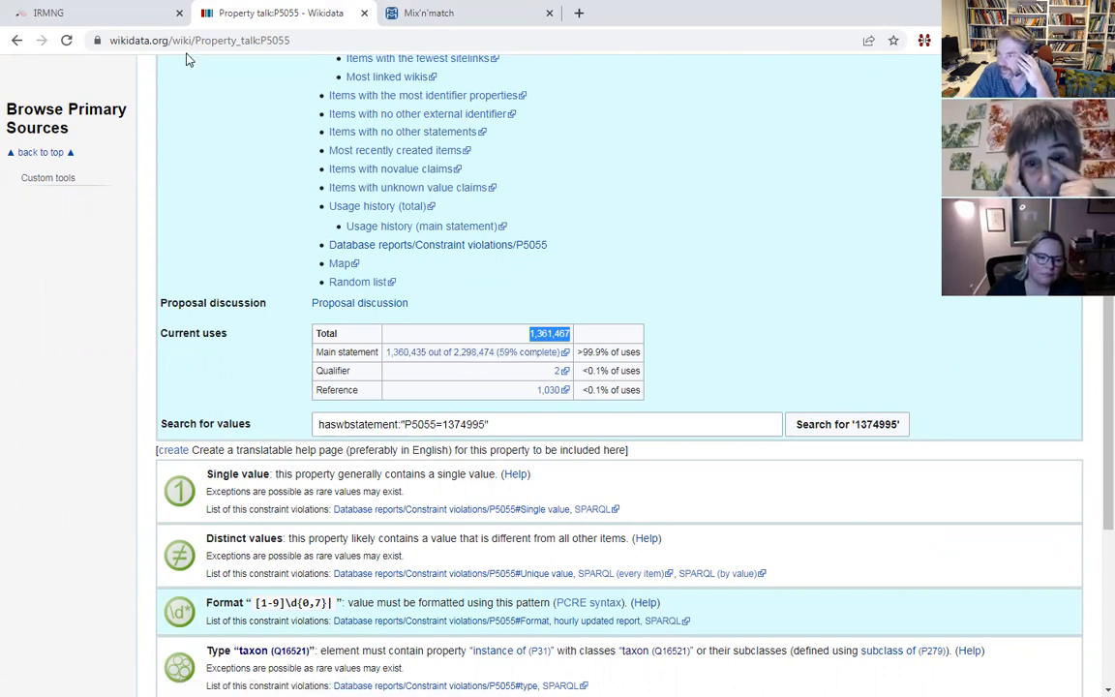
# - Return to the IRMNG home page and compare its total of taxon names with the accepted, synonymized and uncertain genera counts
pyautogui.click(82, 12)
pyautogui.moveTo(40, 327); pyautogui.dragTo(253, 332)
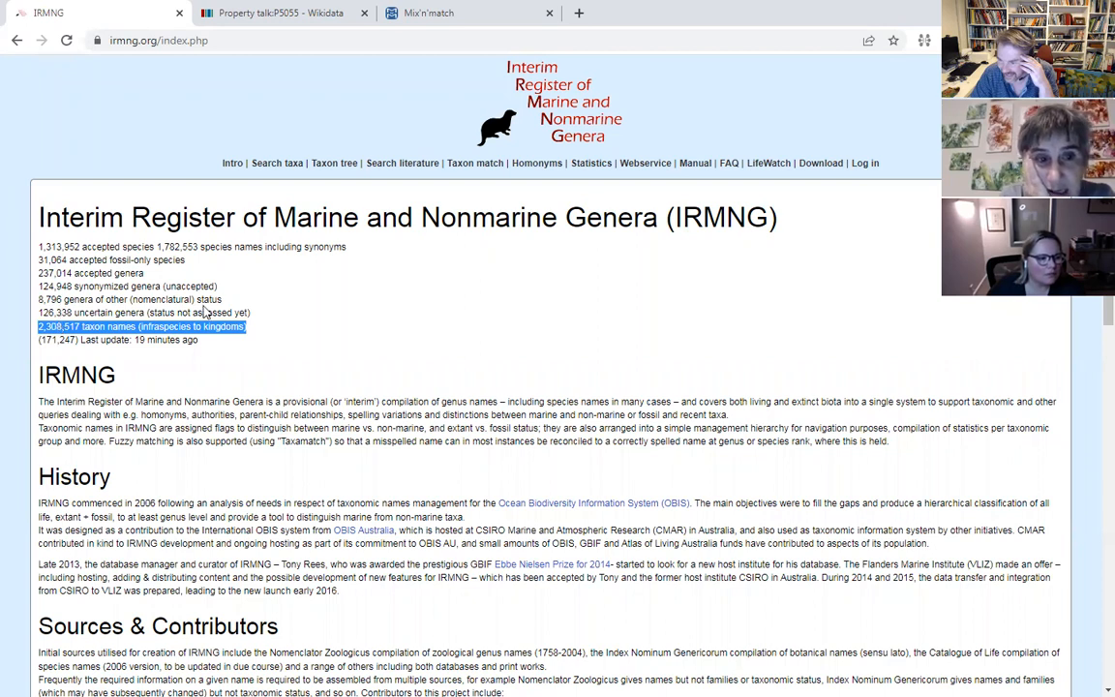
pyautogui.moveTo(250, 312); pyautogui.dragTo(39, 290)
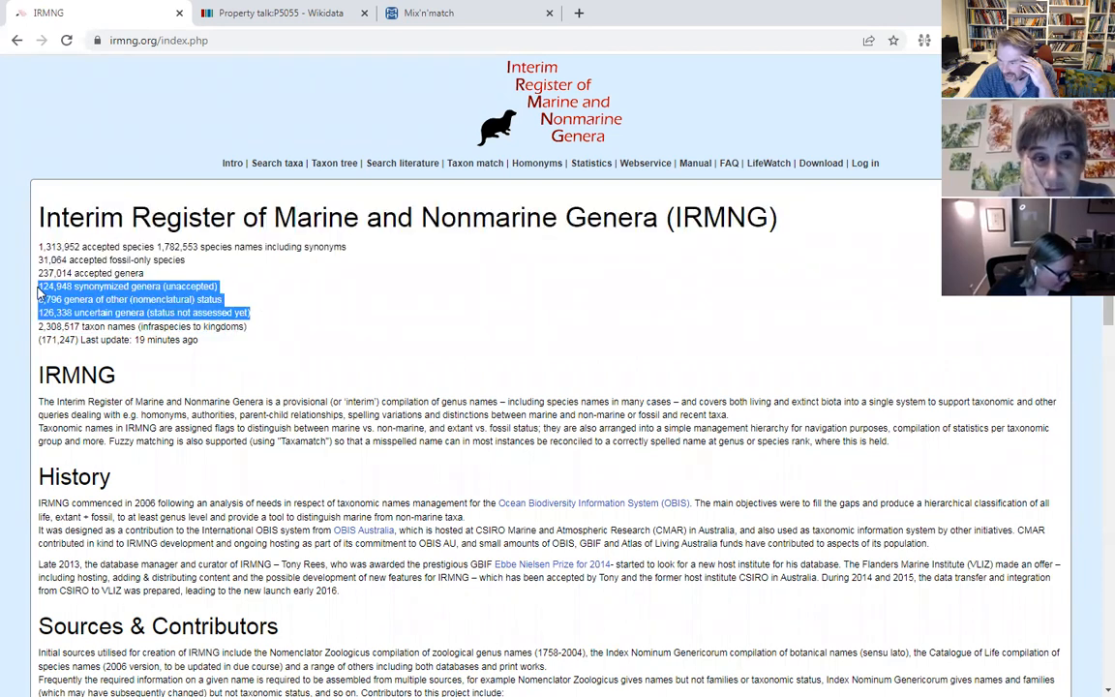
pyautogui.click(272, 309)
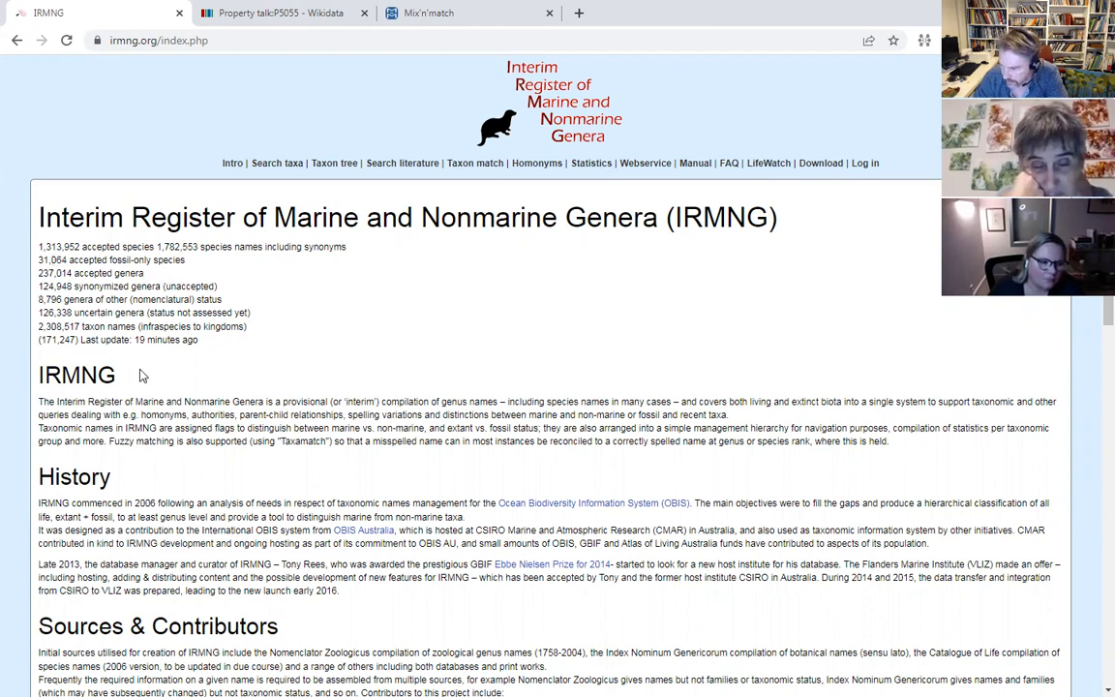
pyautogui.moveTo(260, 304); pyautogui.dragTo(39, 276)
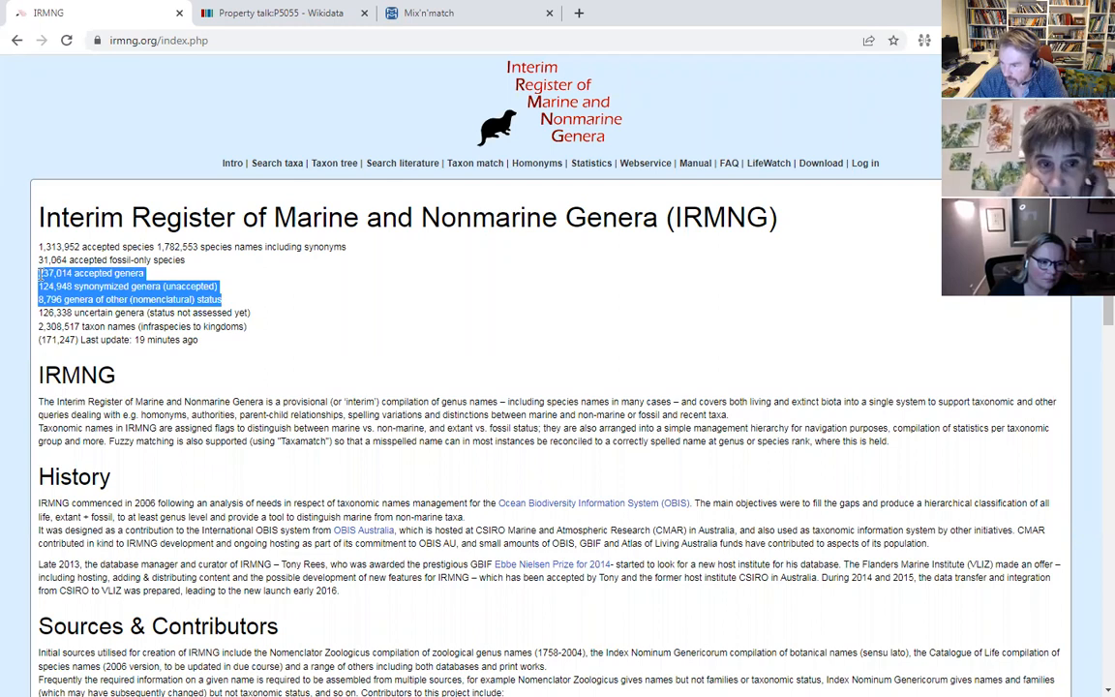
pyautogui.click(50, 258)
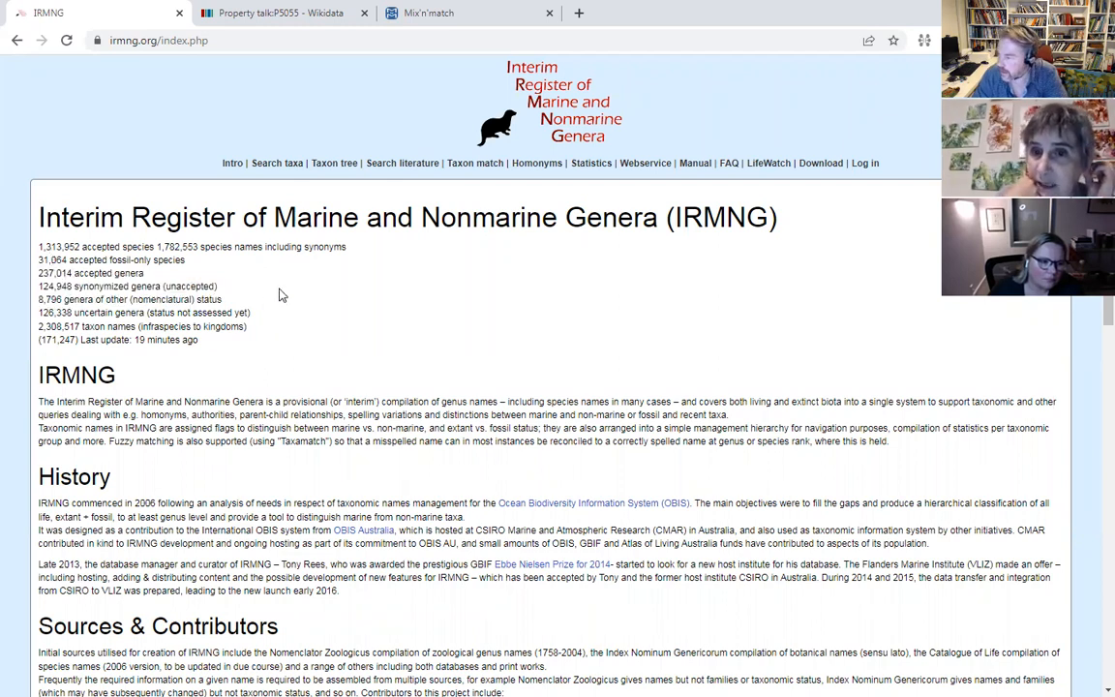
pyautogui.scroll(-1, 282, 293)
pyautogui.scroll(1, 282, 293)
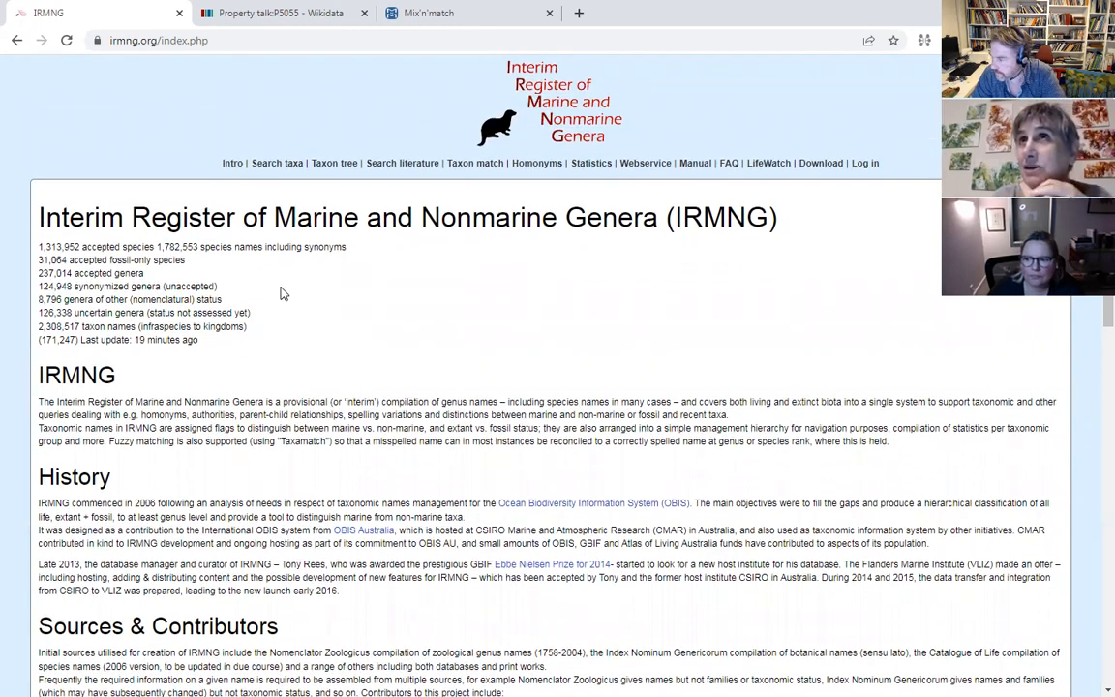
# - Open the IRMNG download page and highlight the Darwin Core Archive (DwC-A) format in its heading
pyautogui.click(815, 169)
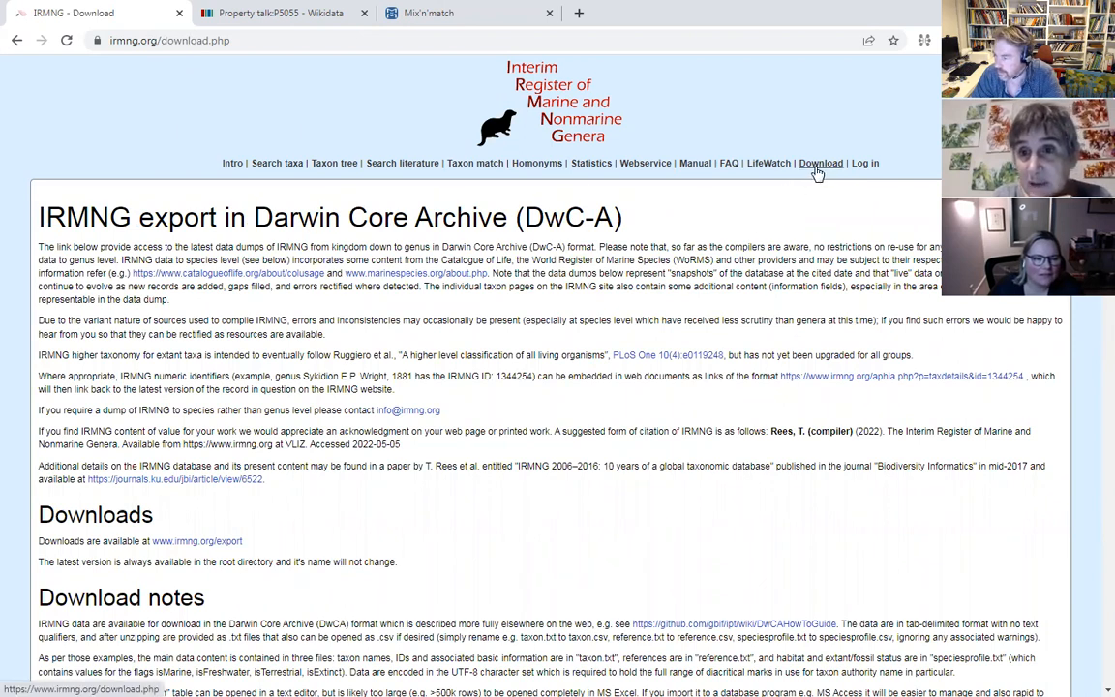
pyautogui.click(818, 170)
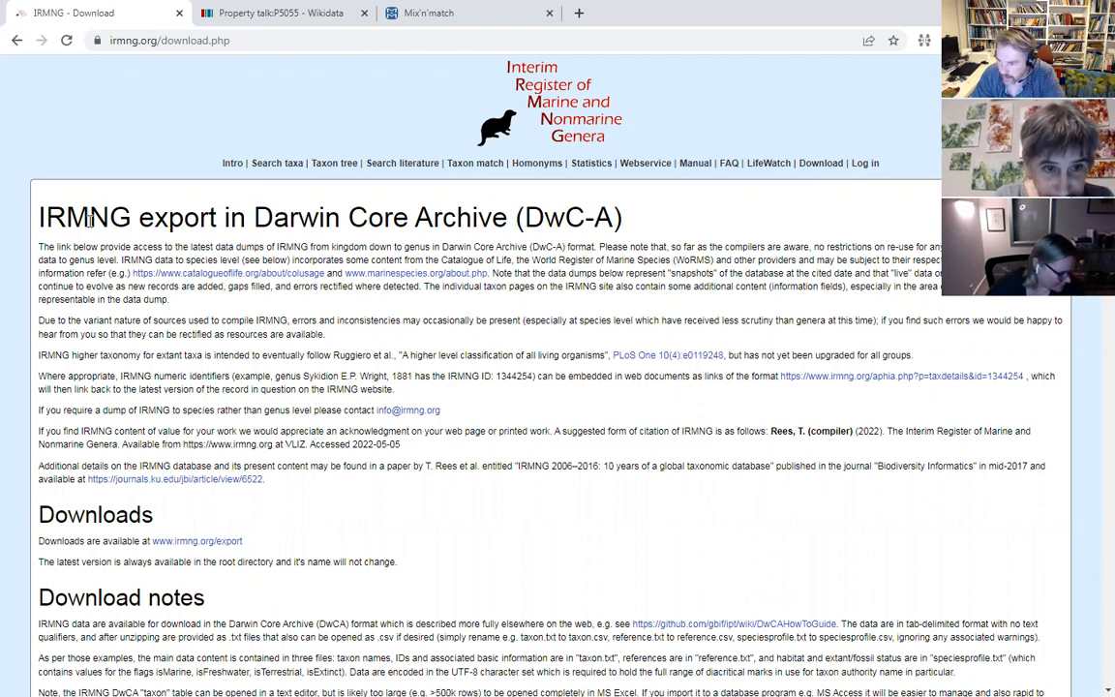
pyautogui.scroll(-1, 90, 217)
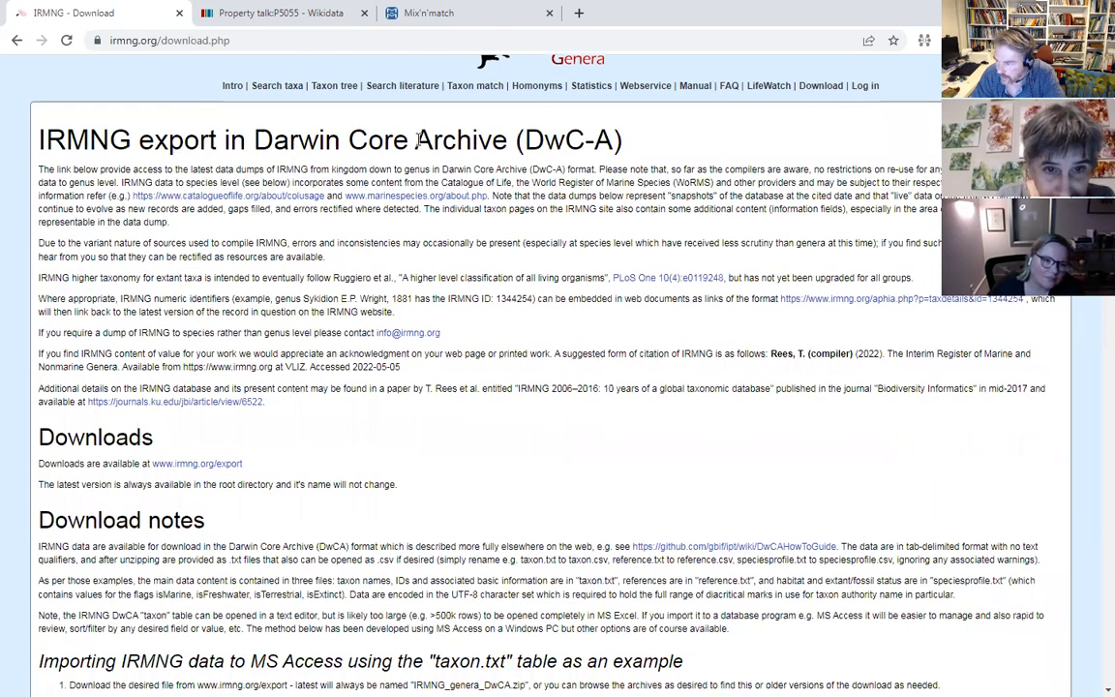
pyautogui.moveTo(256, 151); pyautogui.dragTo(647, 150)
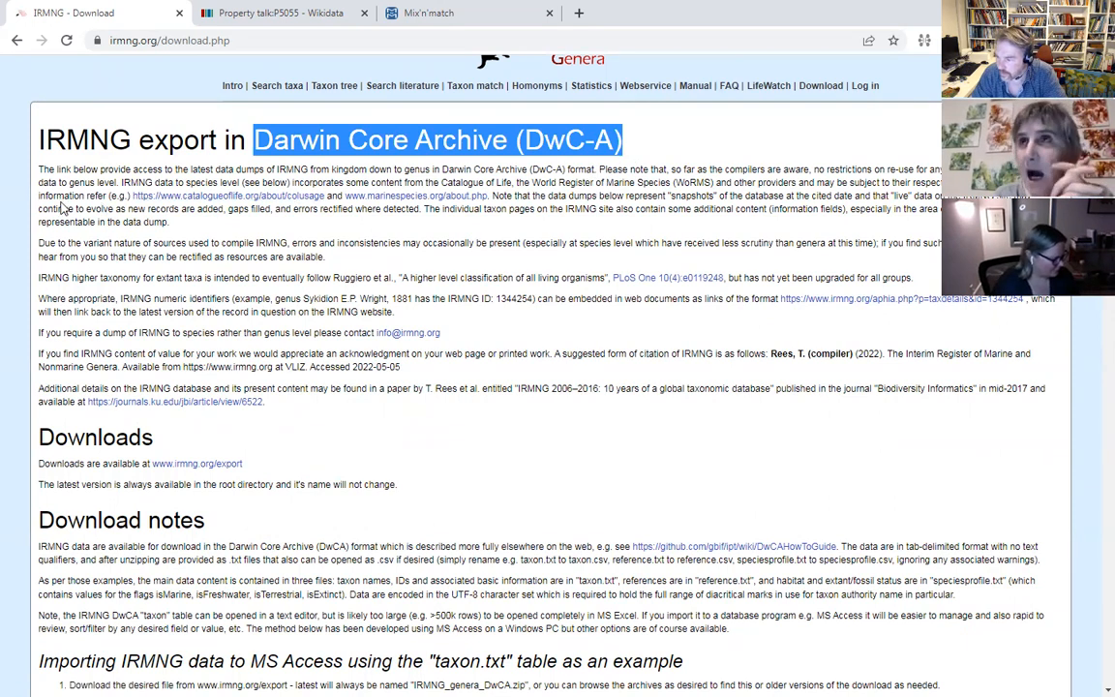
pyautogui.scroll(-1, 64, 208)
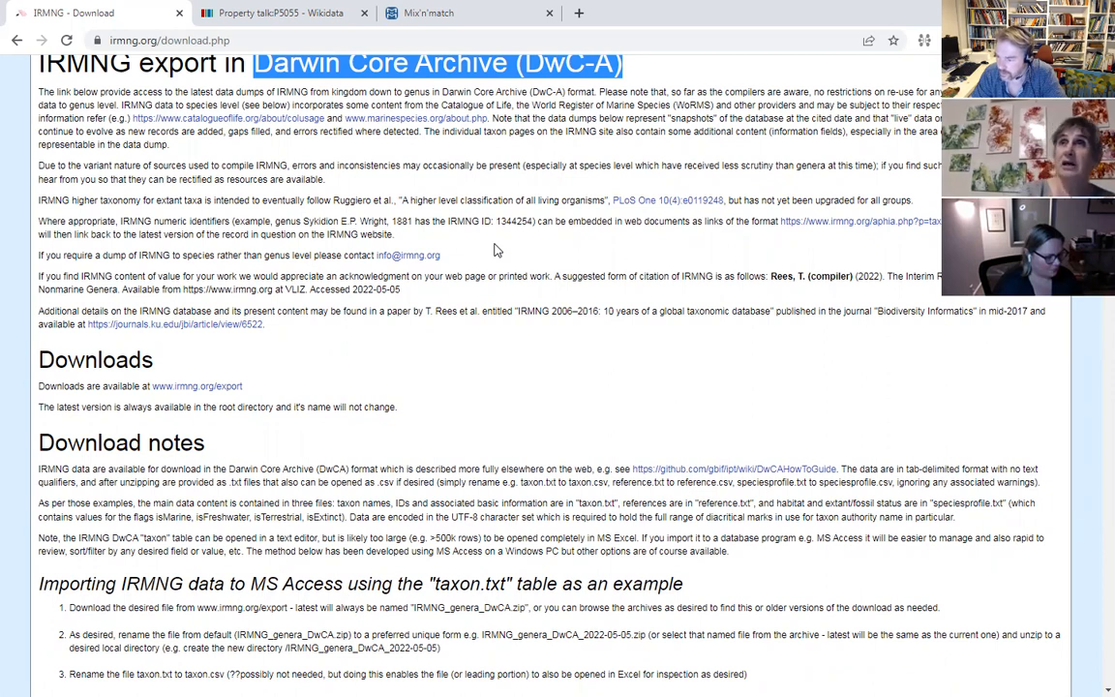
pyautogui.scroll(1, 496, 250)
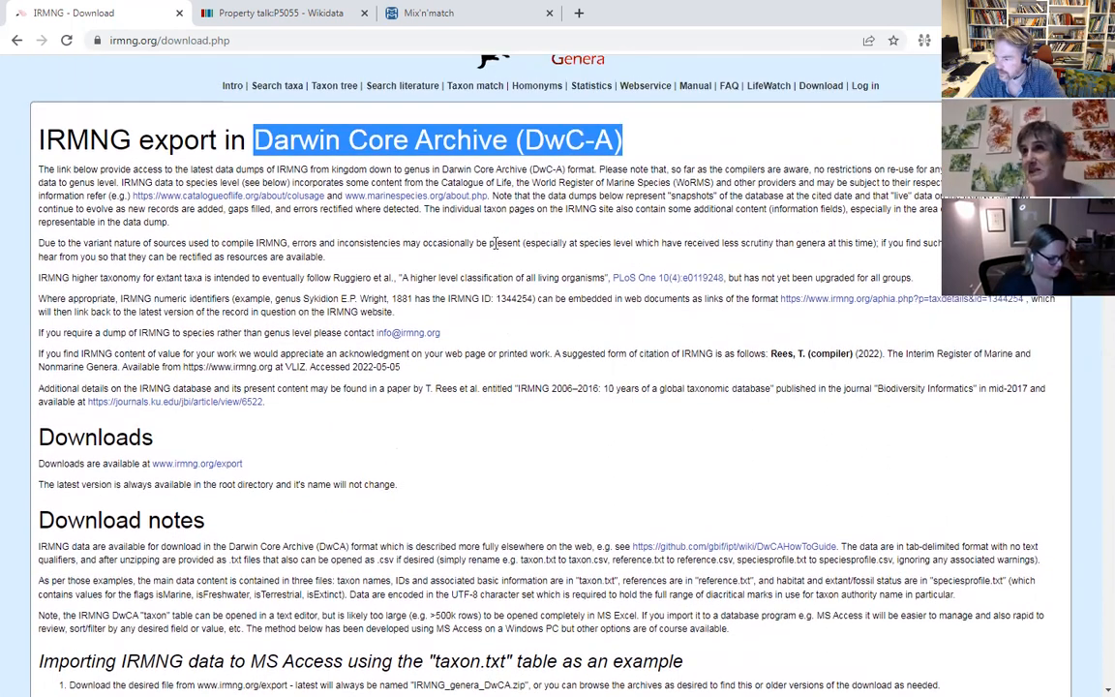
# - Read the download page's notes on terms of use and database snapshots, highlighting the key passages and enlarging the page text
pyautogui.click(97, 188)
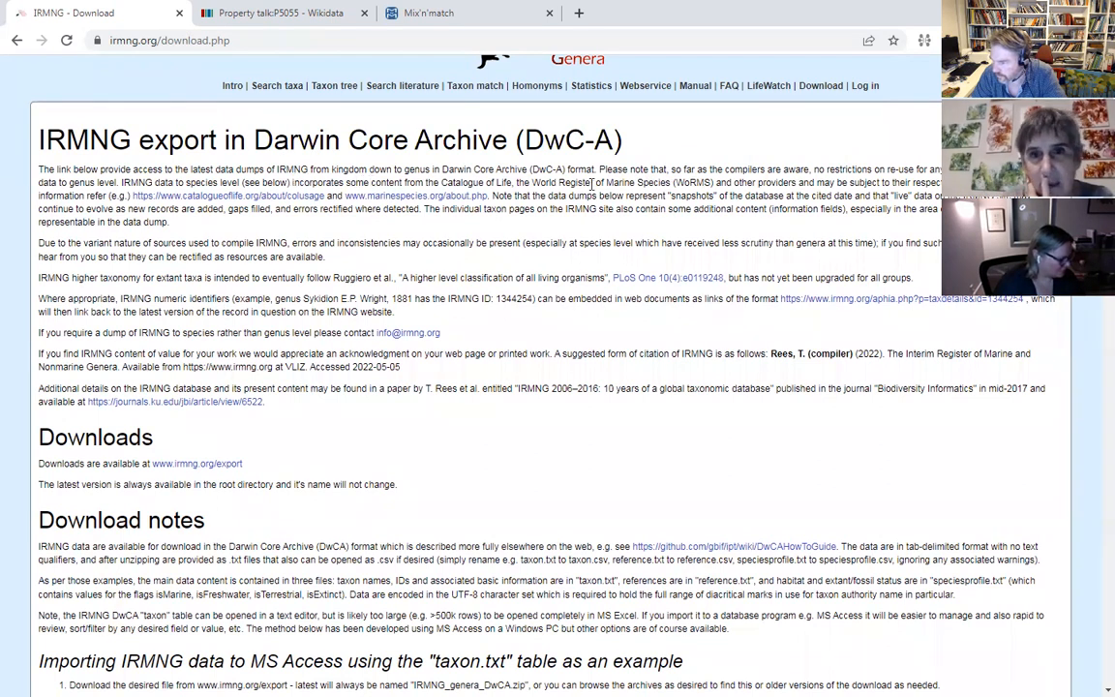
pyautogui.moveTo(988, 183); pyautogui.dragTo(842, 183)
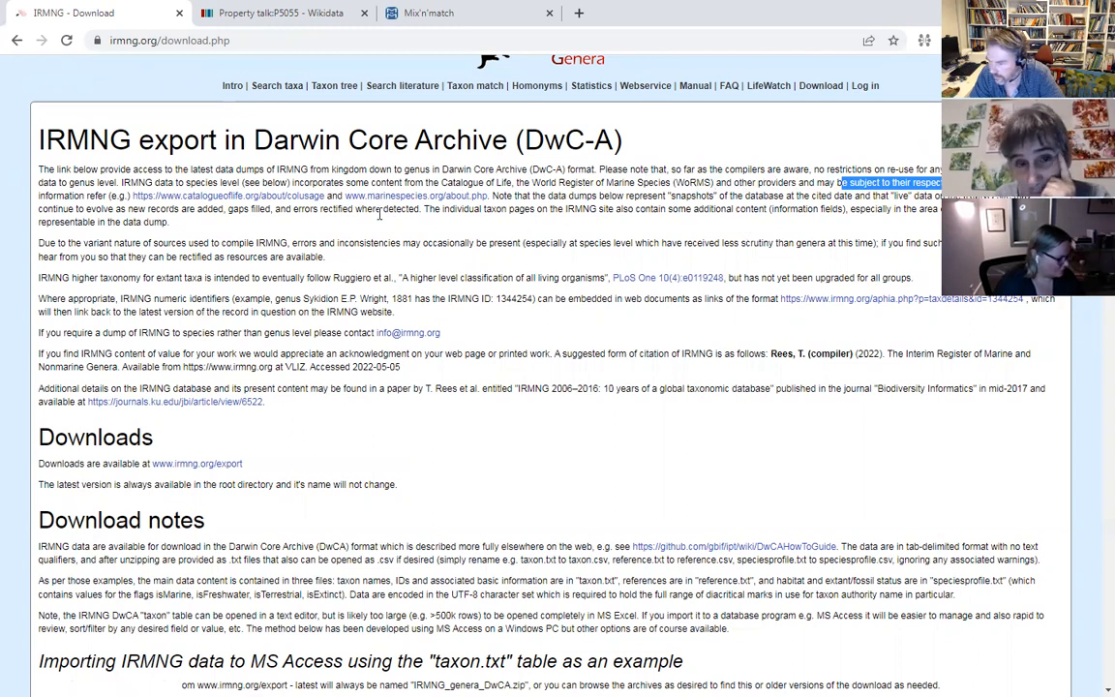
pyautogui.click(421, 227)
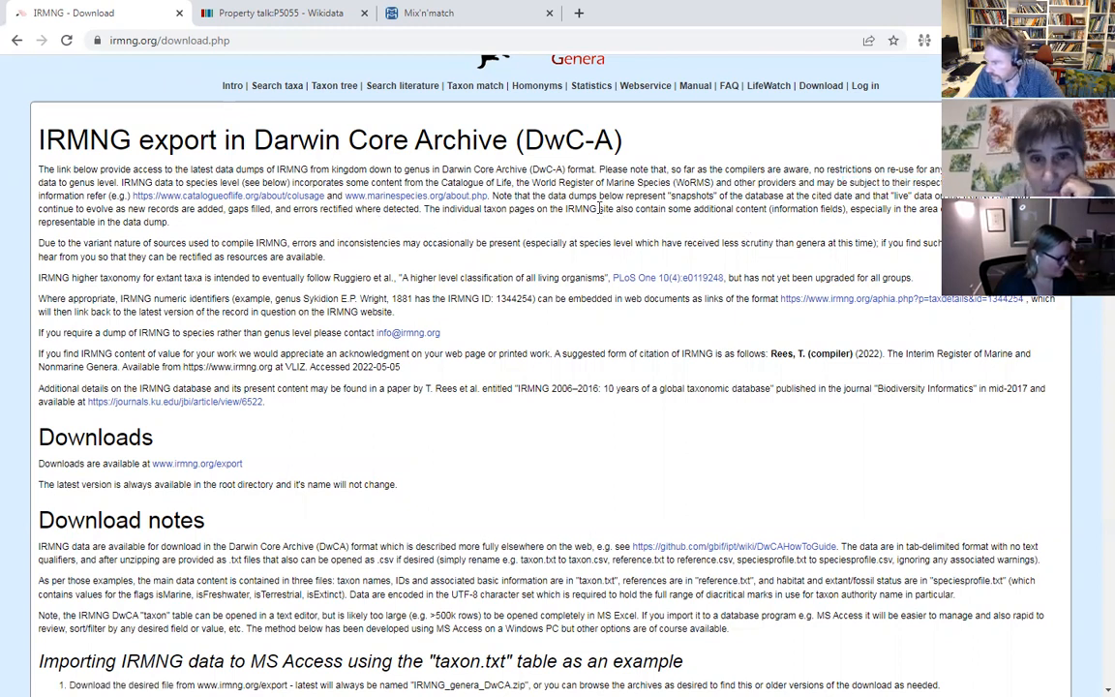
pyautogui.moveTo(540, 196); pyautogui.dragTo(788, 196)
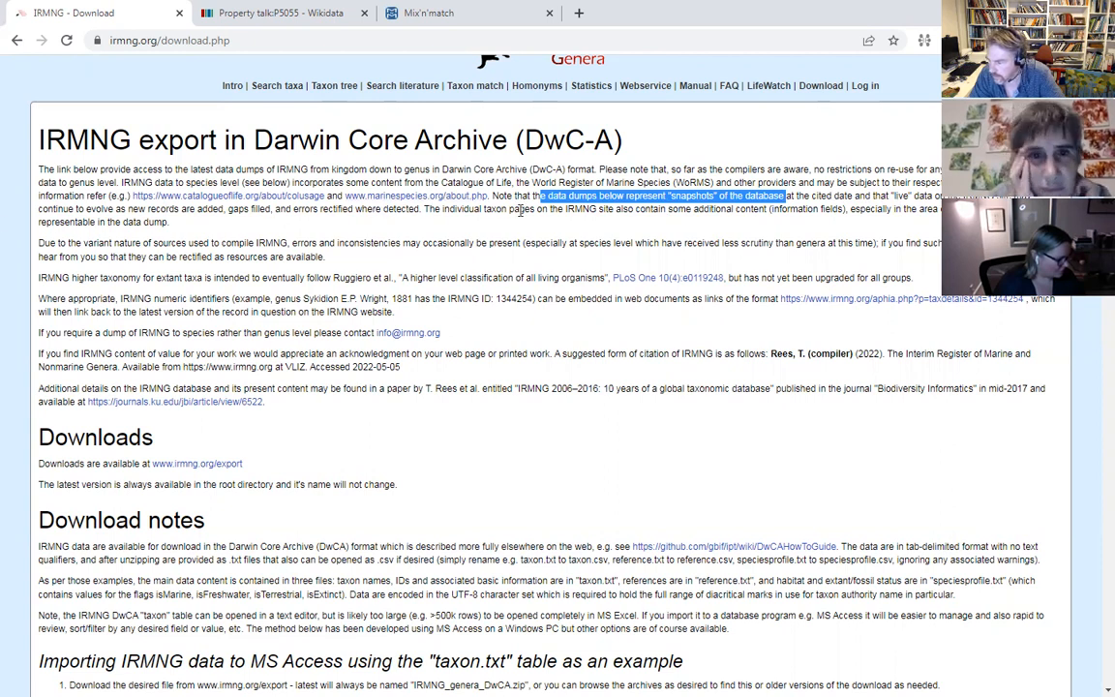
pyautogui.hotkey('ctrl', '+')
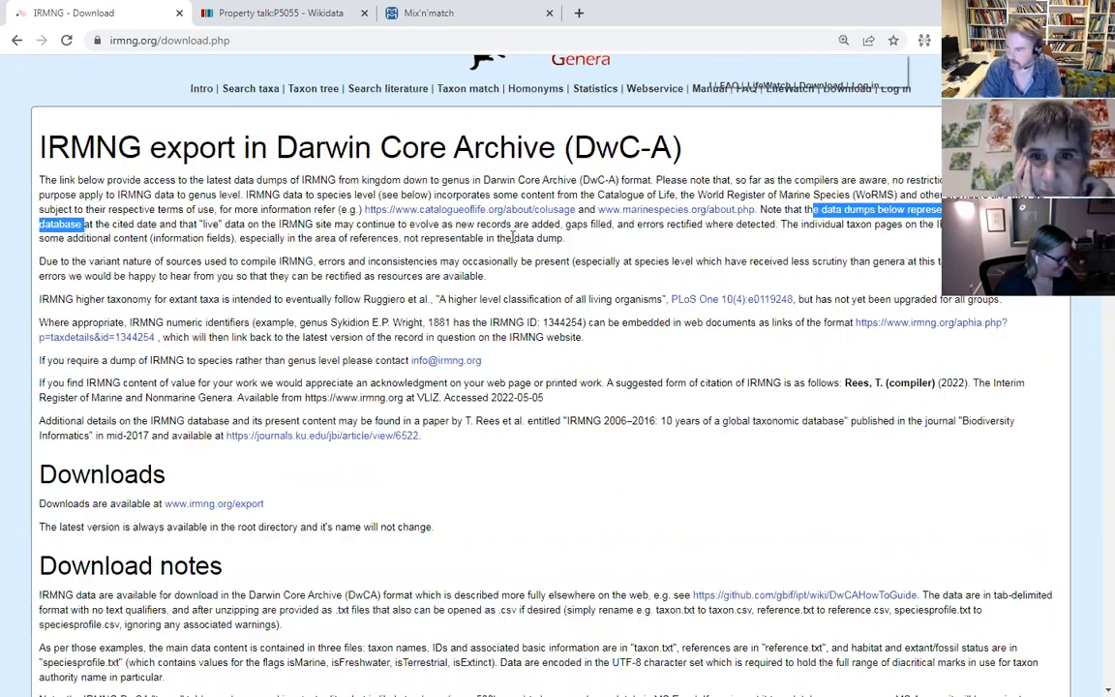
# - Enlarge the page text and highlight the notes on IRMNG numeric identifiers and on requesting a species-level dump
pyautogui.hotkey('ctrl', '+')
pyautogui.click(530, 262)
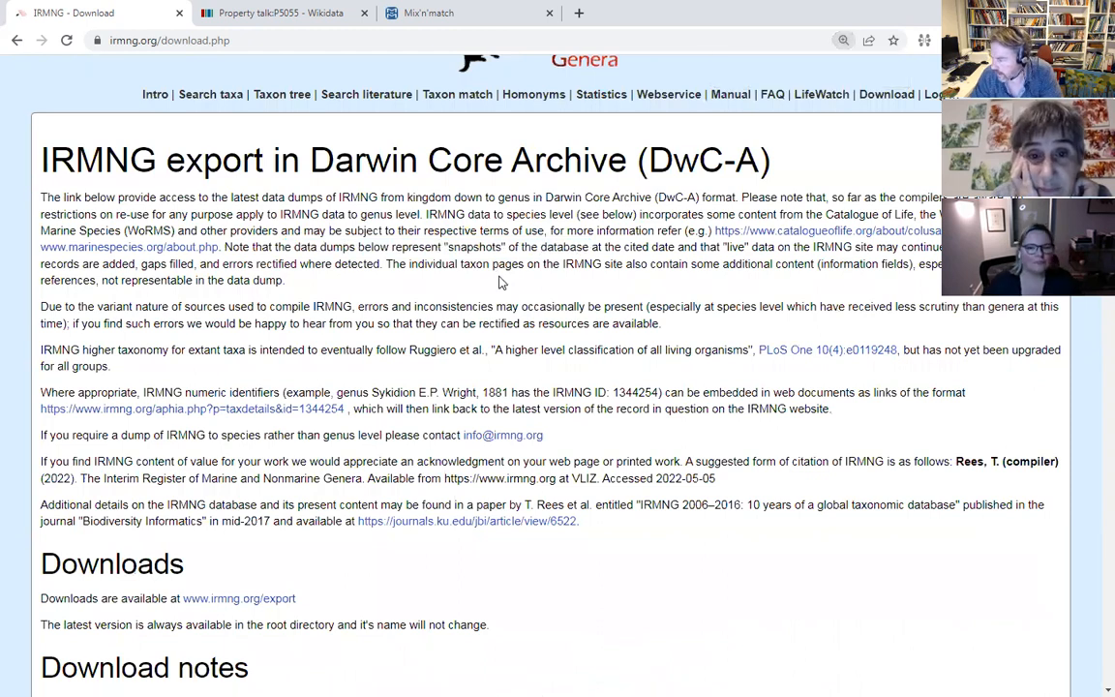
pyautogui.scroll(-1, 531, 264)
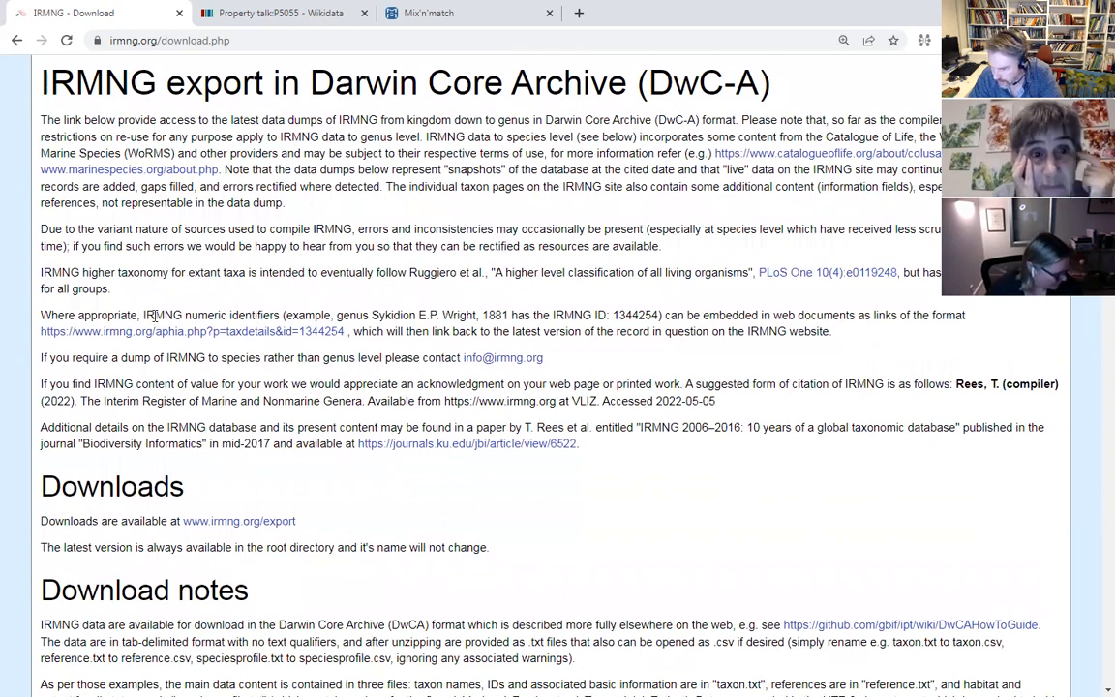
pyautogui.moveTo(668, 315); pyautogui.dragTo(202, 308)
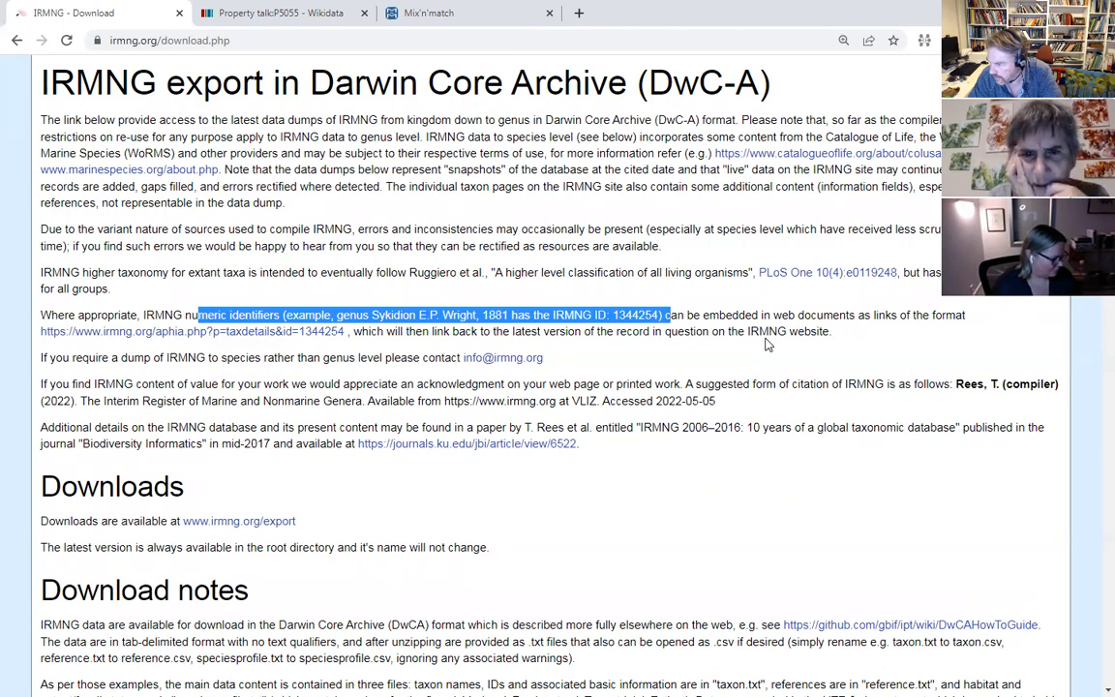
pyautogui.scroll(-1, 768, 345)
pyautogui.scroll(-1, 767, 344)
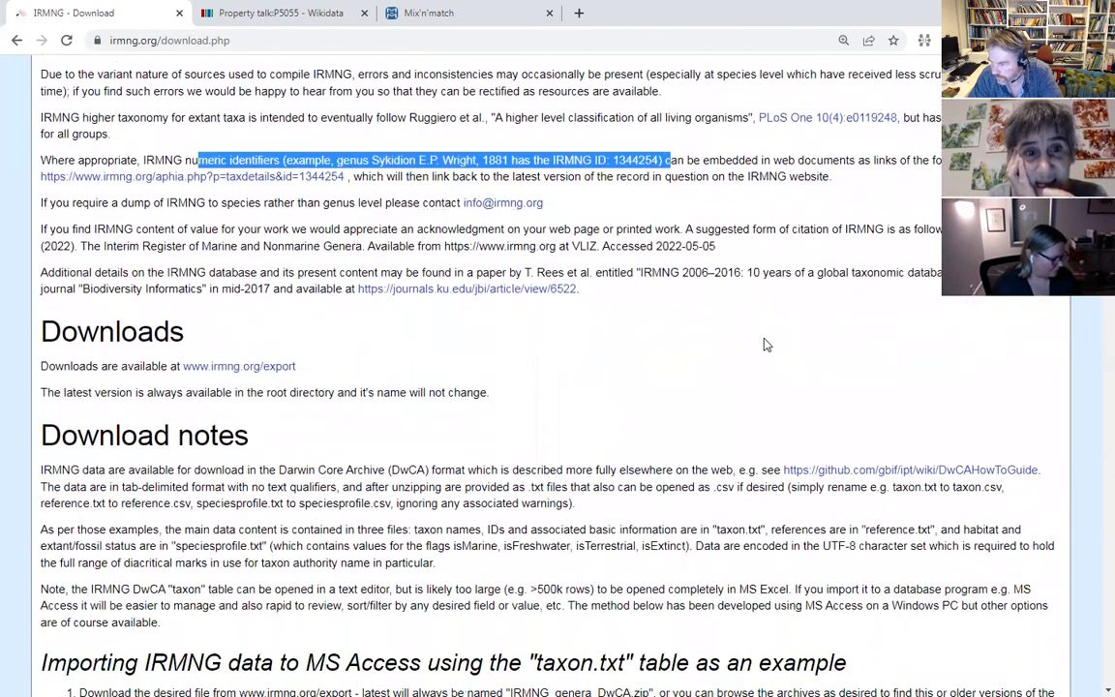
pyautogui.moveTo(98, 203); pyautogui.dragTo(36, 207)
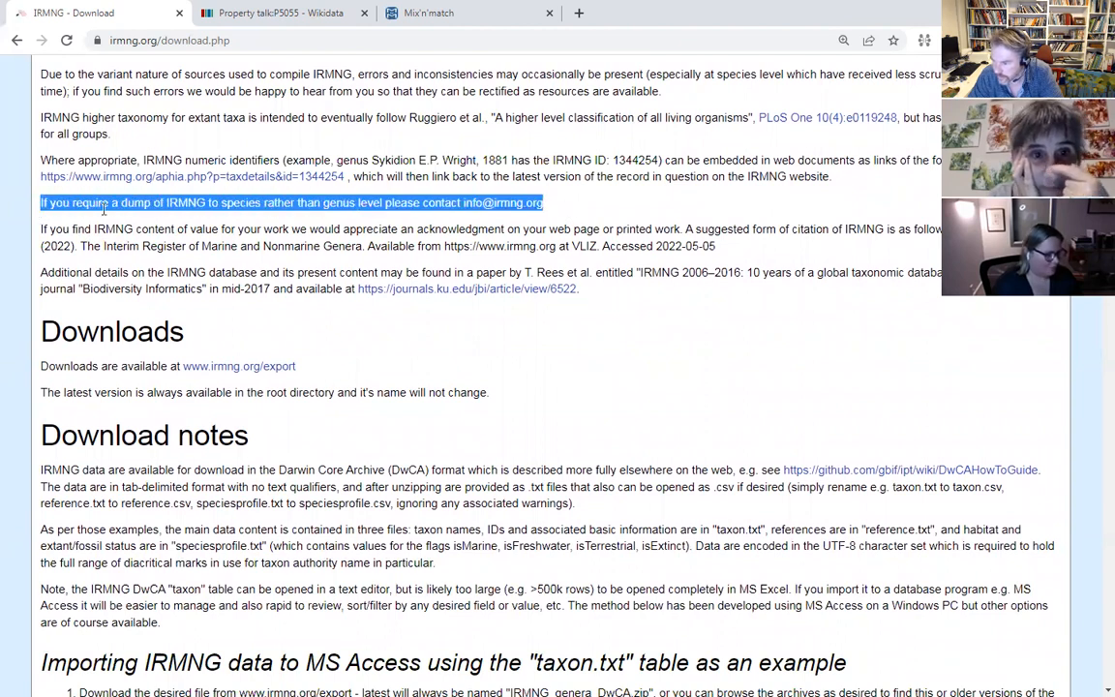
pyautogui.click(290, 201)
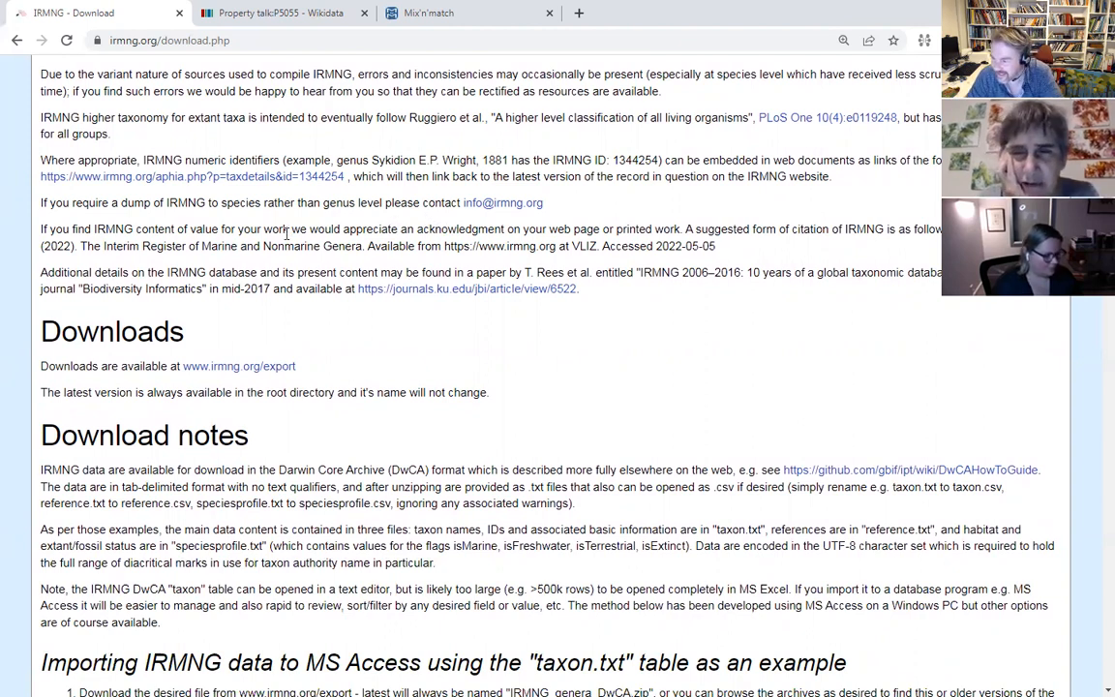
# - Read through the download notes, the MS Access import instructions for "taxon.txt" and the IRMNG release notes
pyautogui.scroll(-3, 287, 232)
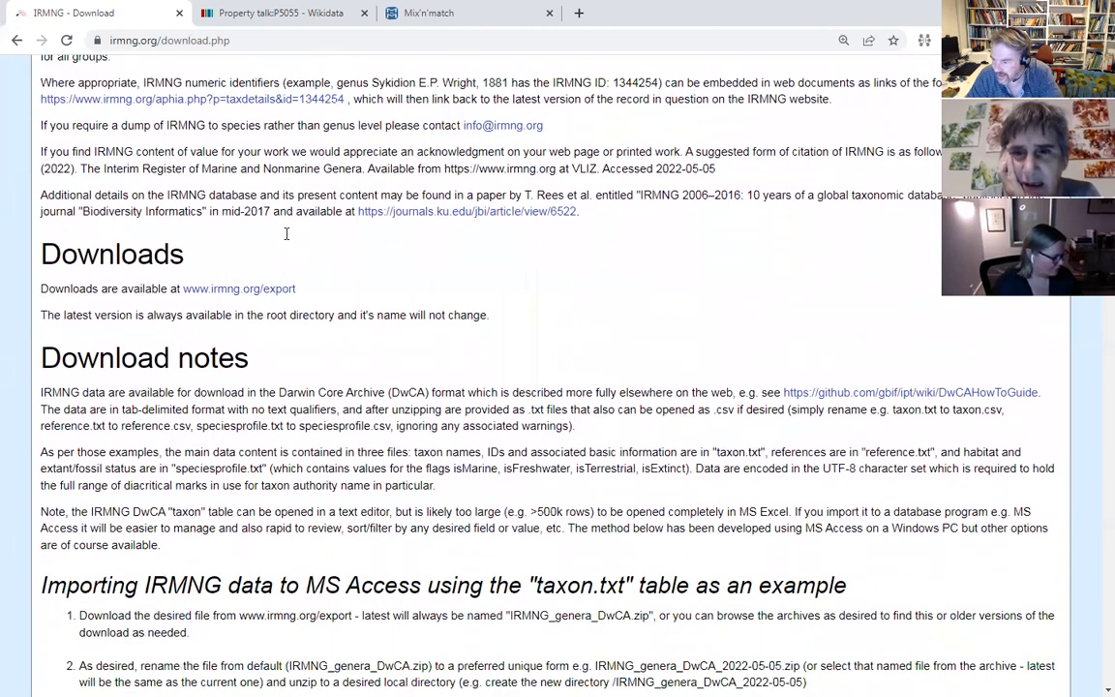
pyautogui.scroll(-7, 287, 232)
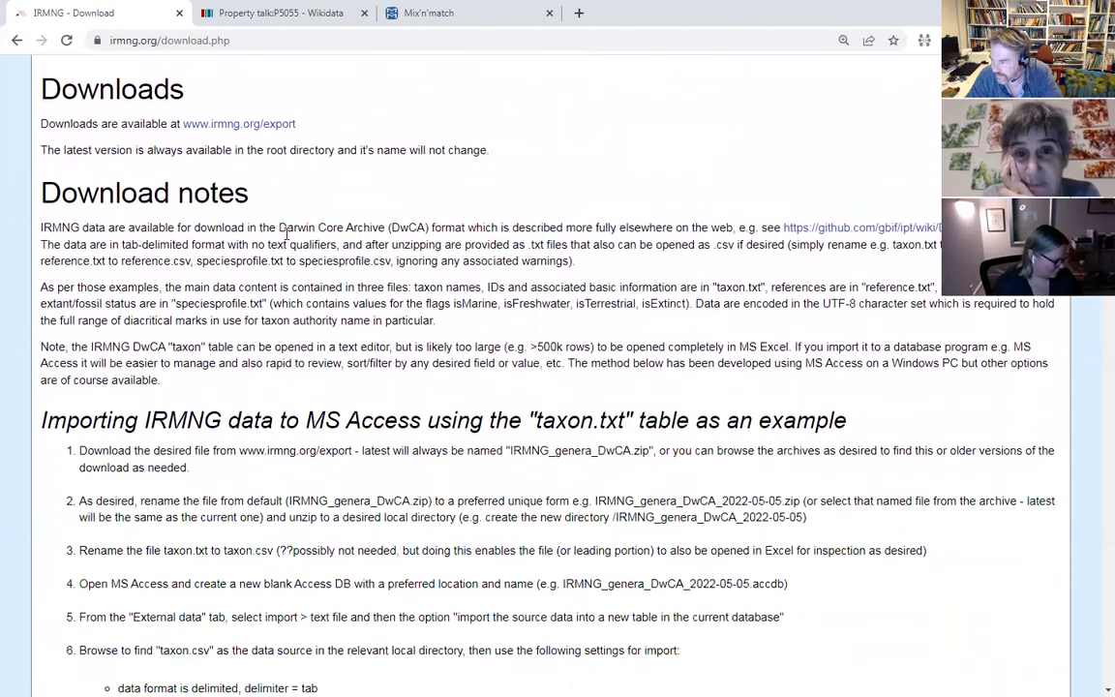
pyautogui.scroll(-1, 287, 239)
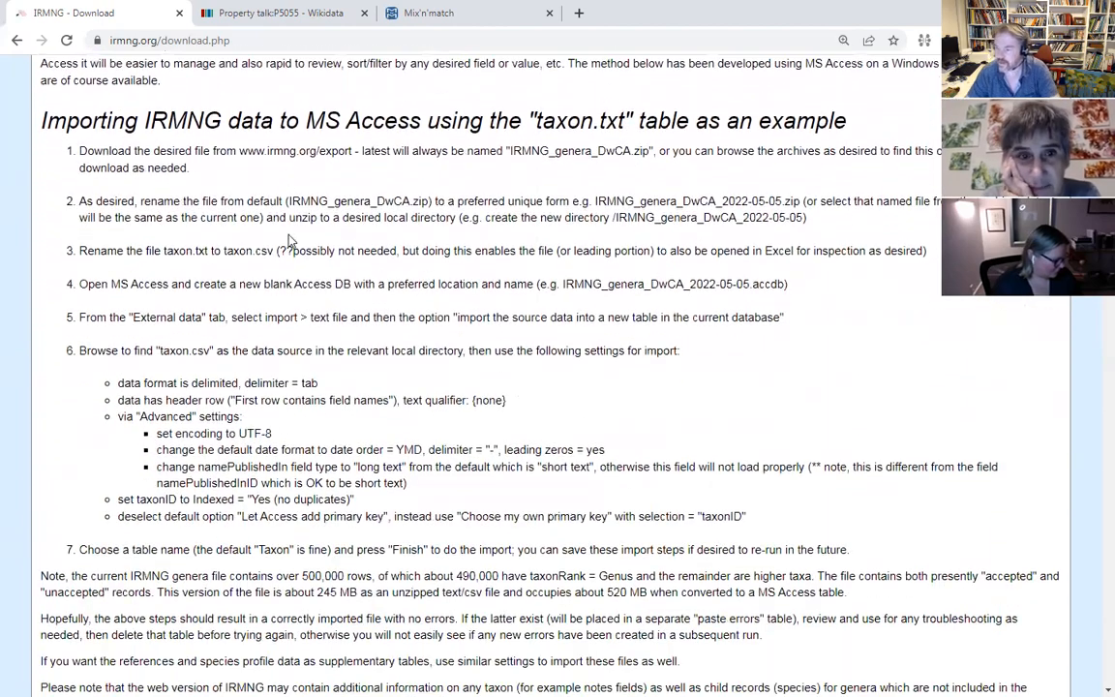
pyautogui.scroll(-9, 287, 239)
pyautogui.scroll(9, 290, 234)
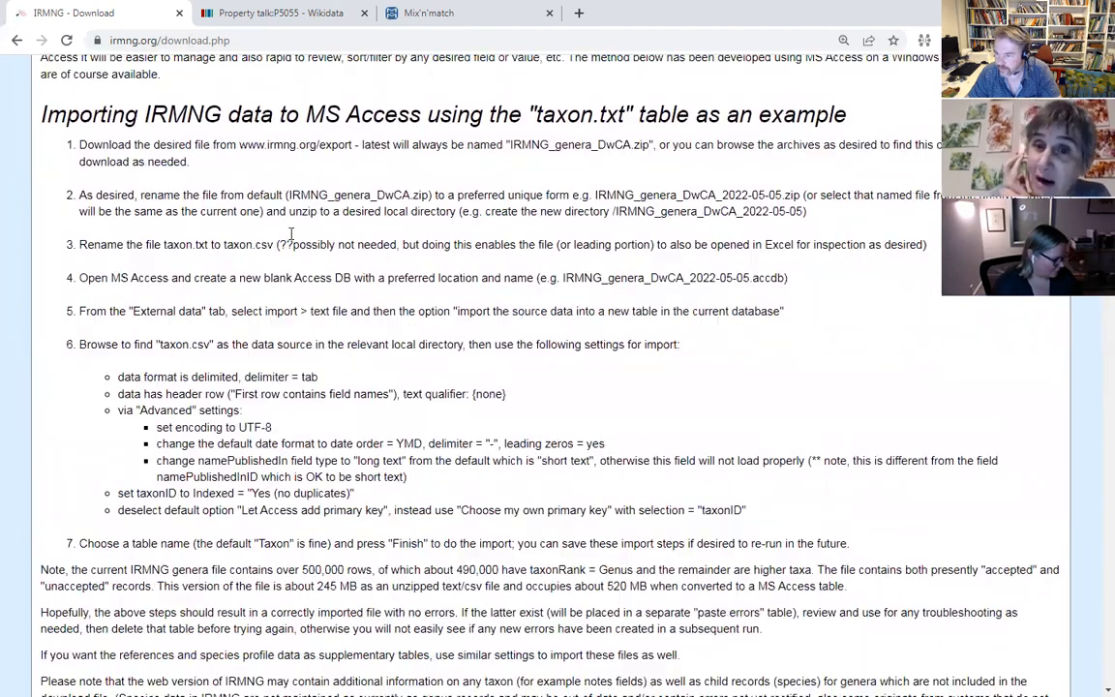
pyautogui.scroll(-2, 289, 237)
pyautogui.scroll(2, 289, 232)
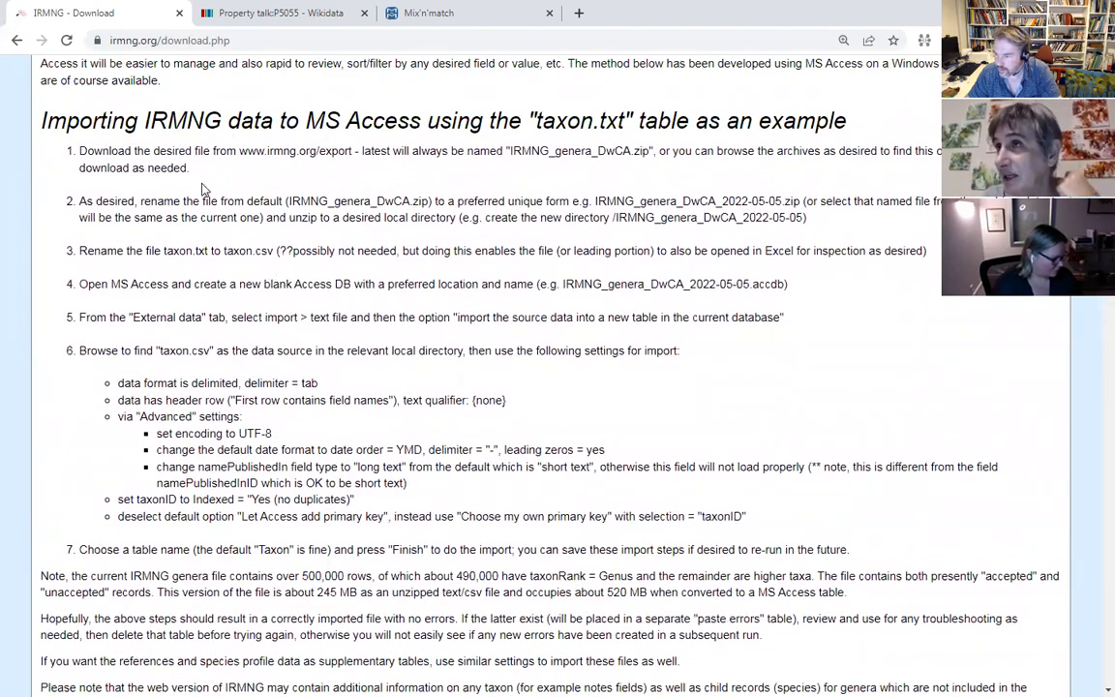
pyautogui.scroll(-9, 202, 192)
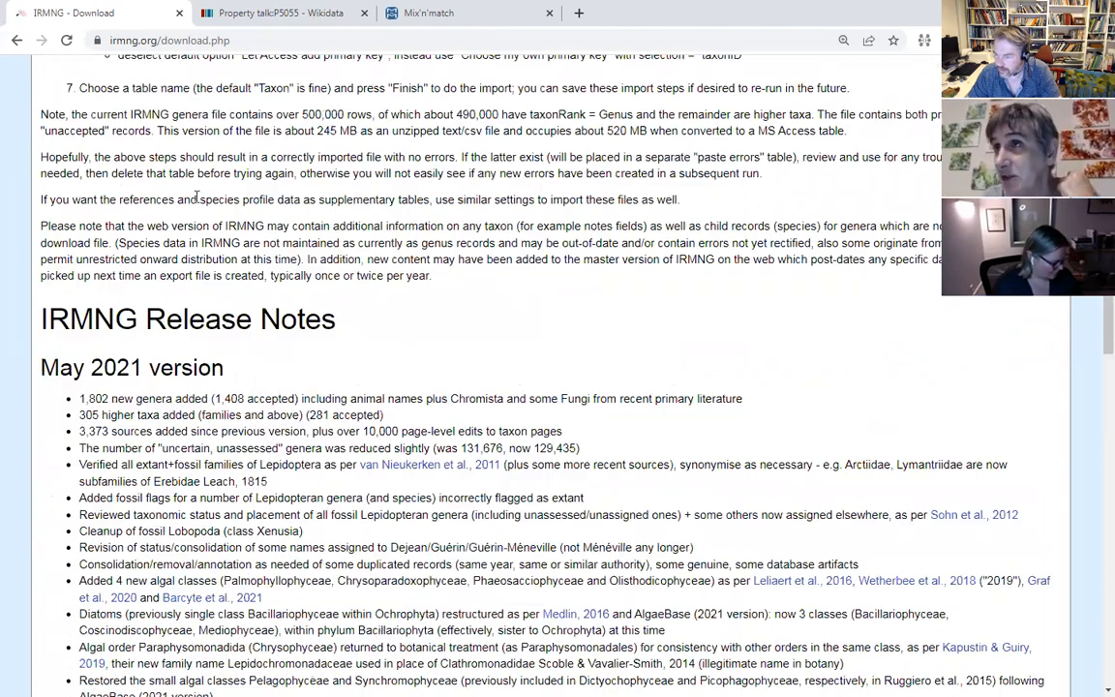
pyautogui.scroll(-8, 197, 197)
pyautogui.scroll(-20, 197, 200)
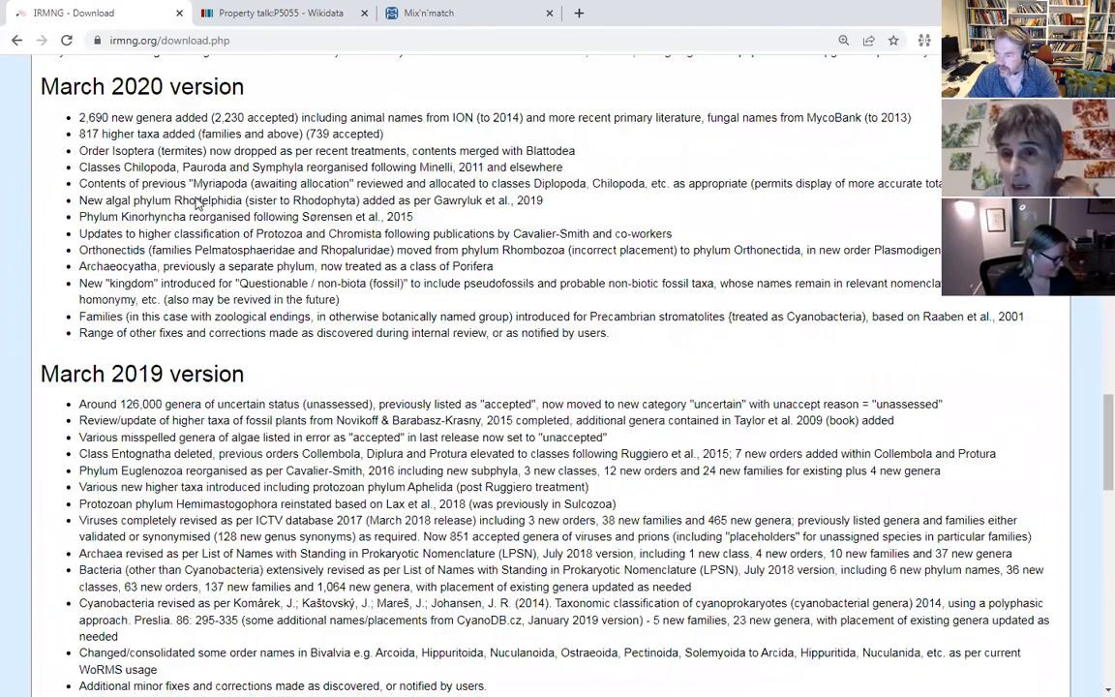
pyautogui.scroll(20, 196, 199)
pyautogui.scroll(20, 197, 197)
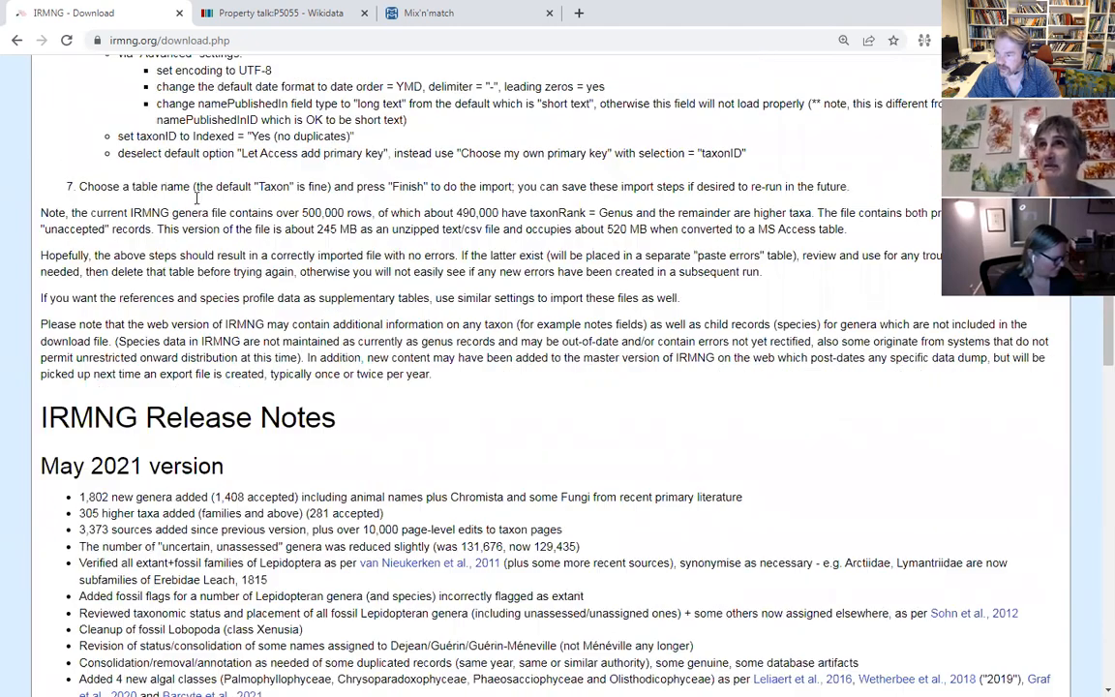
pyautogui.scroll(3, 196, 198)
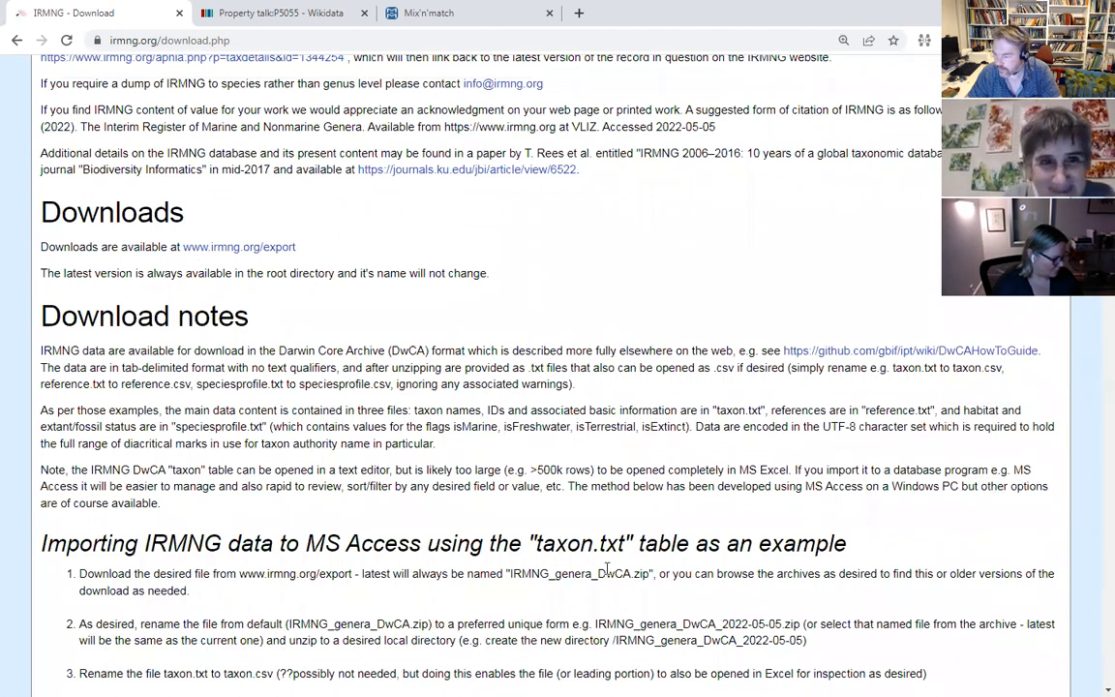
pyautogui.scroll(1, 542, 523)
pyautogui.scroll(1, 336, 542)
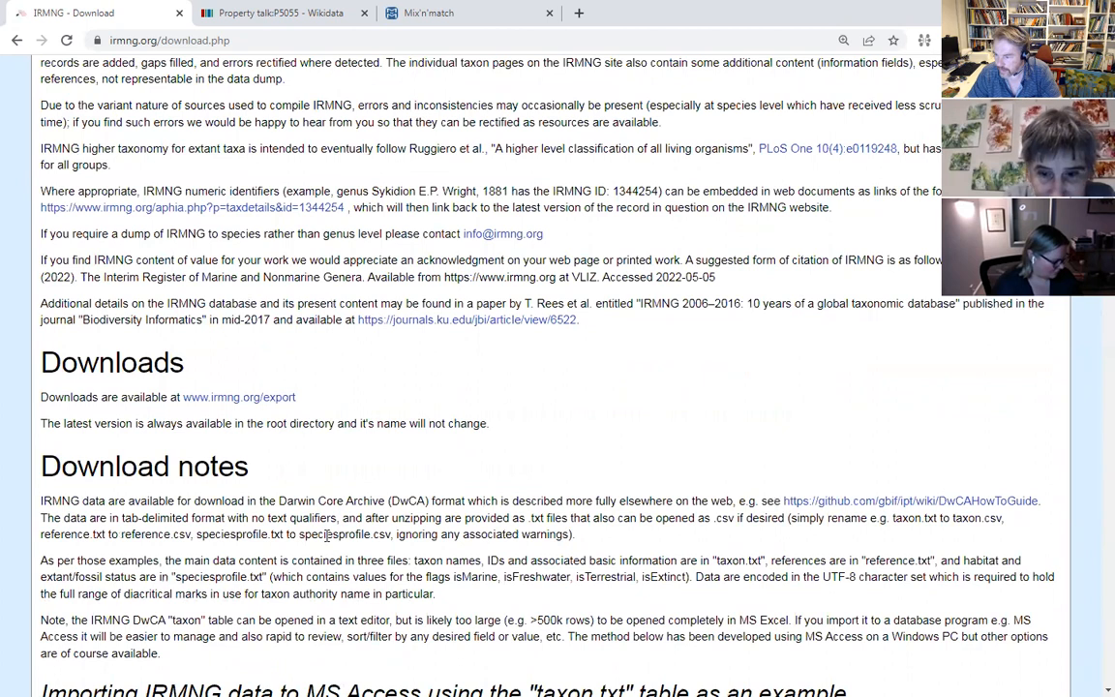
pyautogui.moveTo(76, 402); pyautogui.dragTo(309, 406)
pyautogui.click(356, 405)
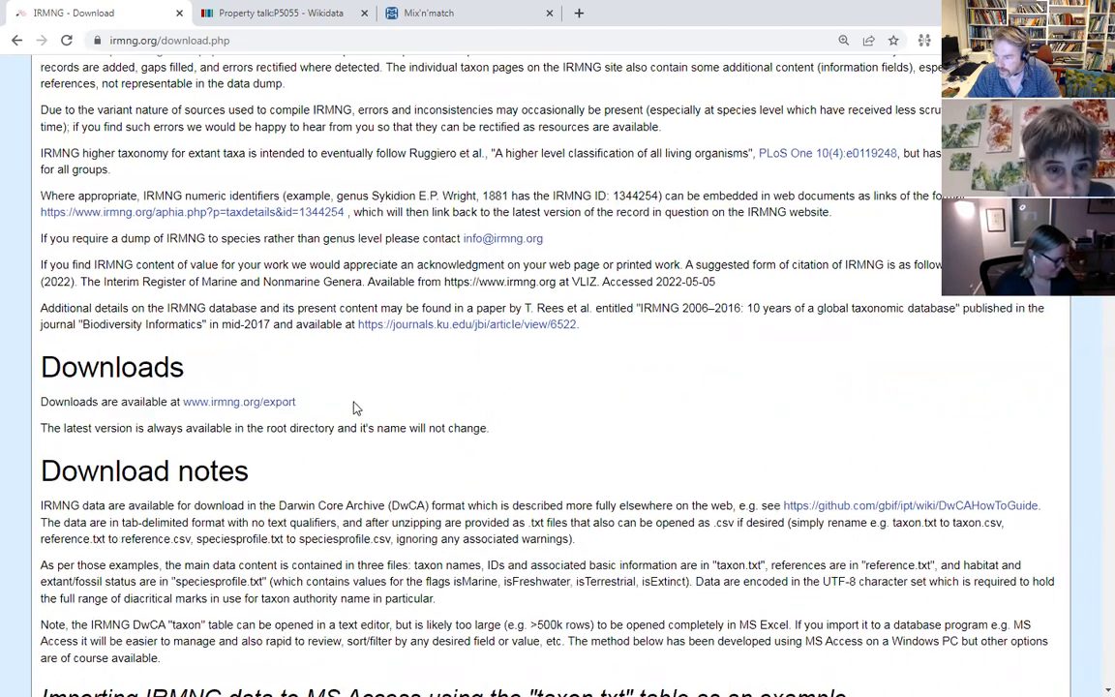
pyautogui.click(220, 406)
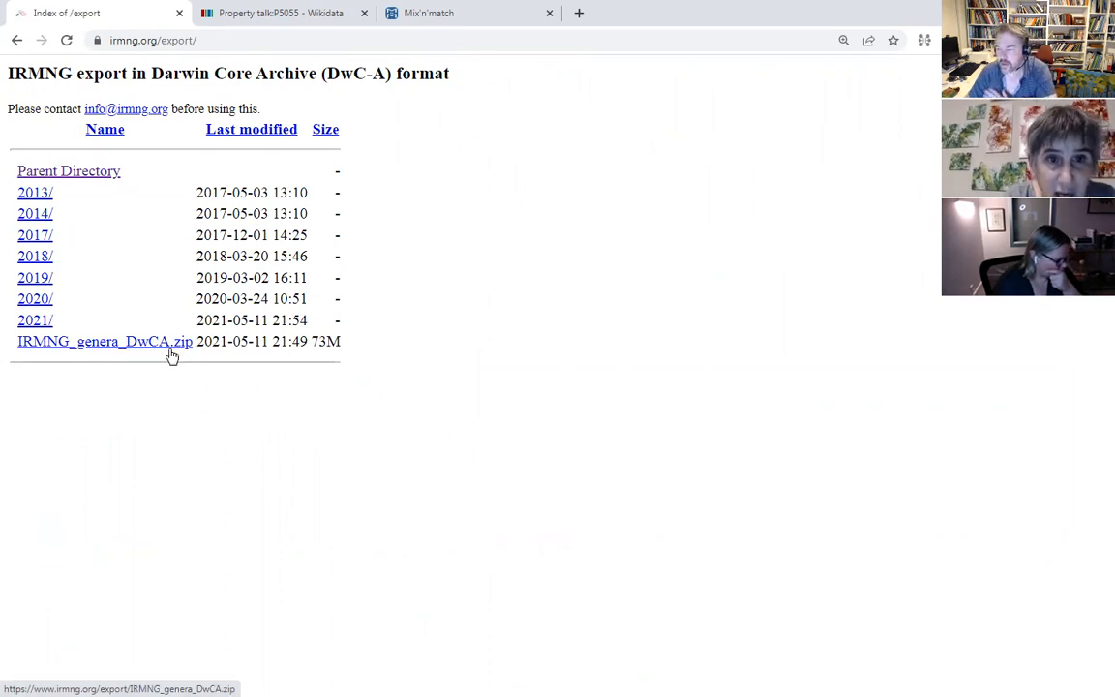
# - Highlight the file size and last-modified date of IRMNG_genera_DwCA.zip in the export listing
pyautogui.moveTo(348, 347); pyautogui.dragTo(308, 341)
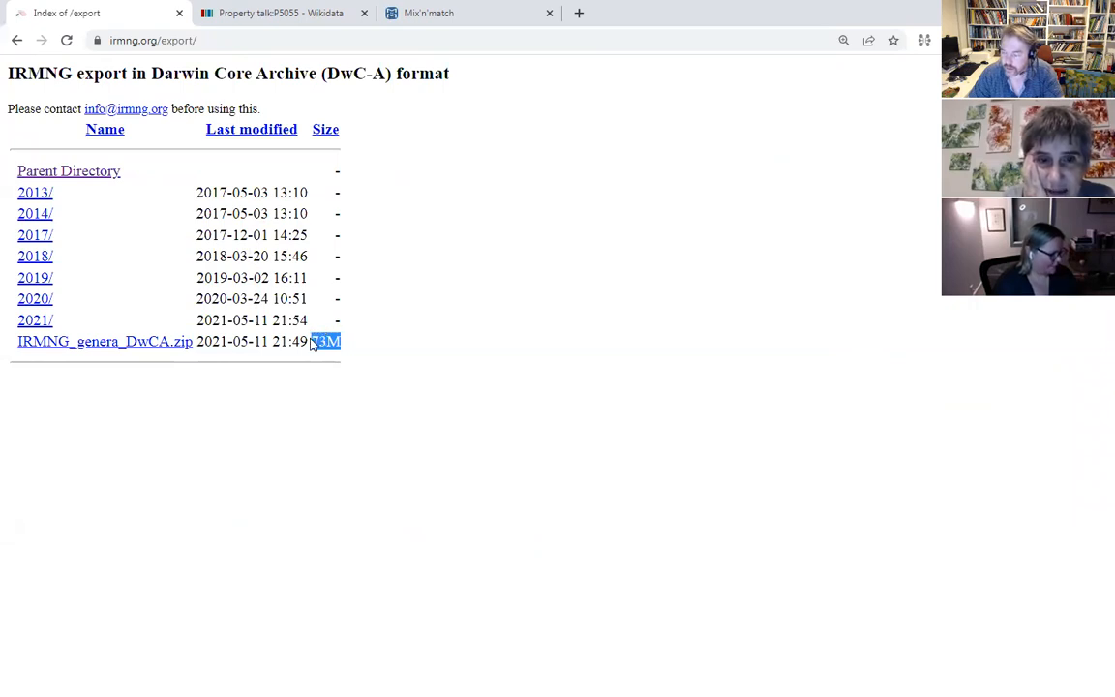
pyautogui.doubleClick(242, 343)
pyautogui.click(251, 343)
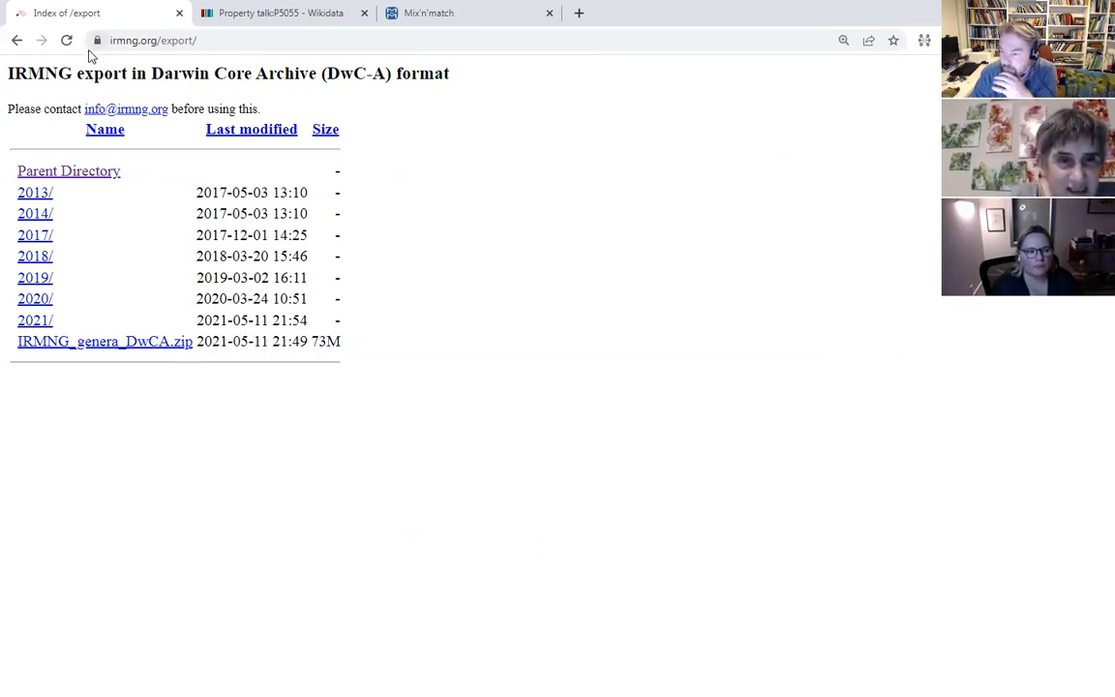
# - Leave the export listing, open the taxa search and search with an empty scientific name and the genera limit turned off
pyautogui.click(17, 40)
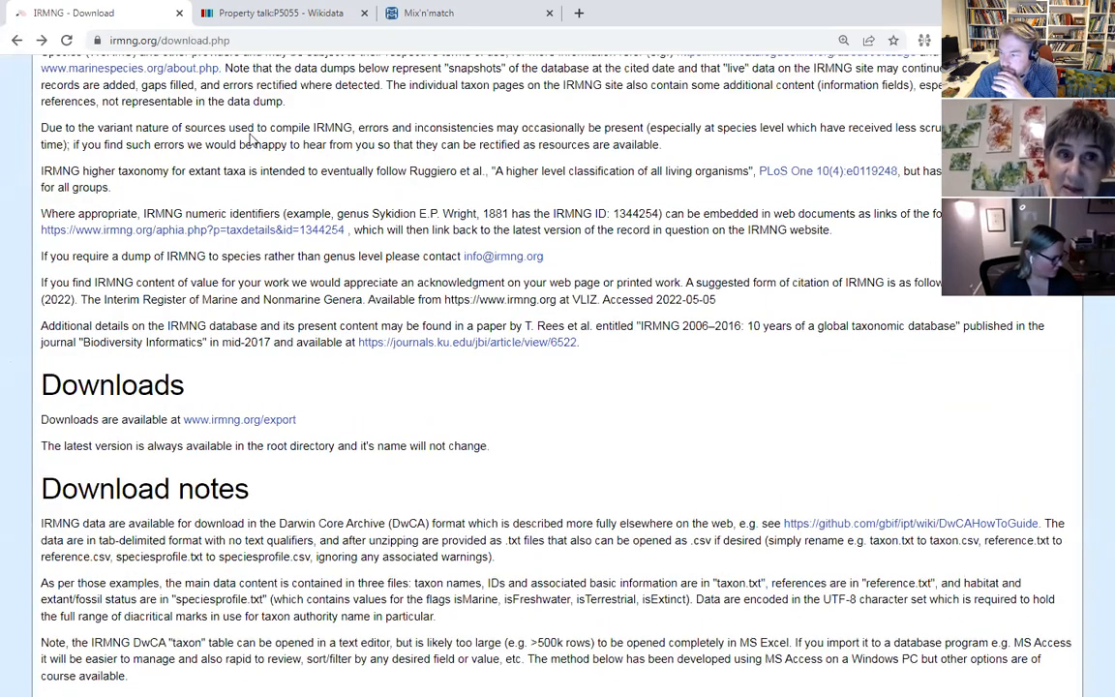
pyautogui.scroll(5, 147, 163)
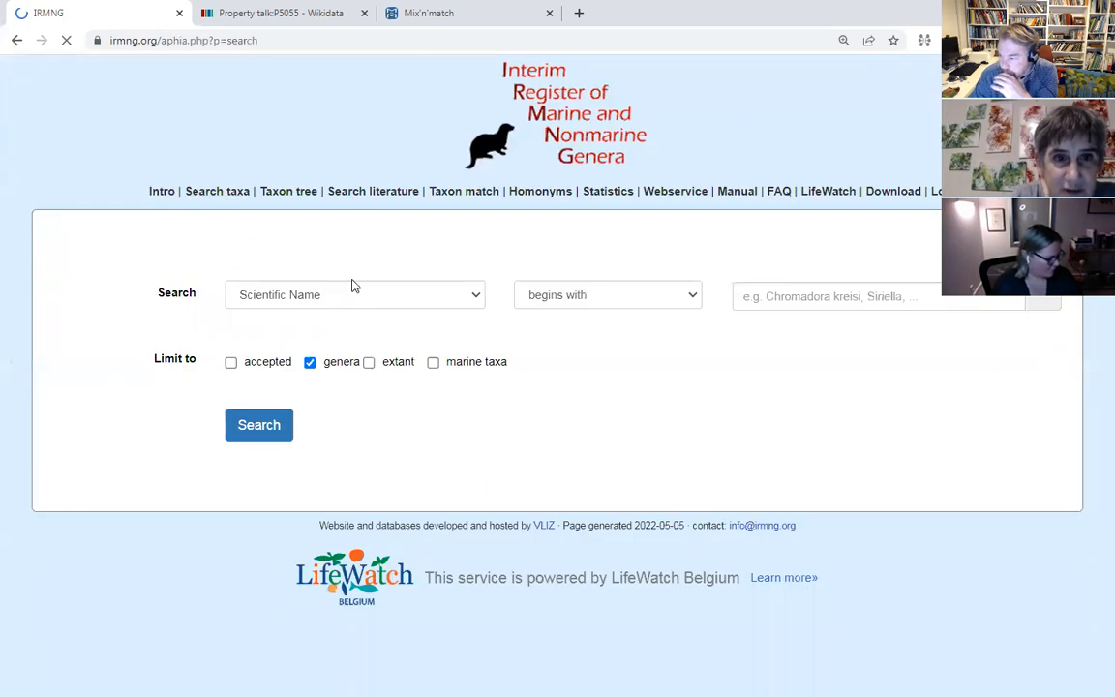
pyautogui.click(758, 298)
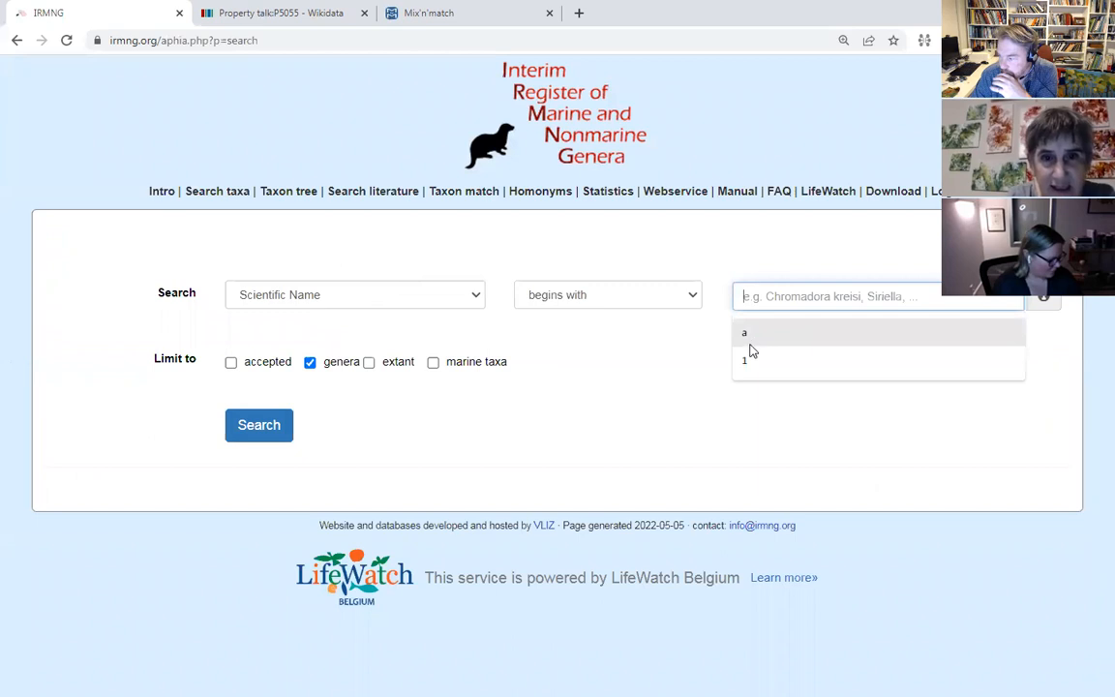
pyautogui.click(324, 296)
pyautogui.click(287, 239)
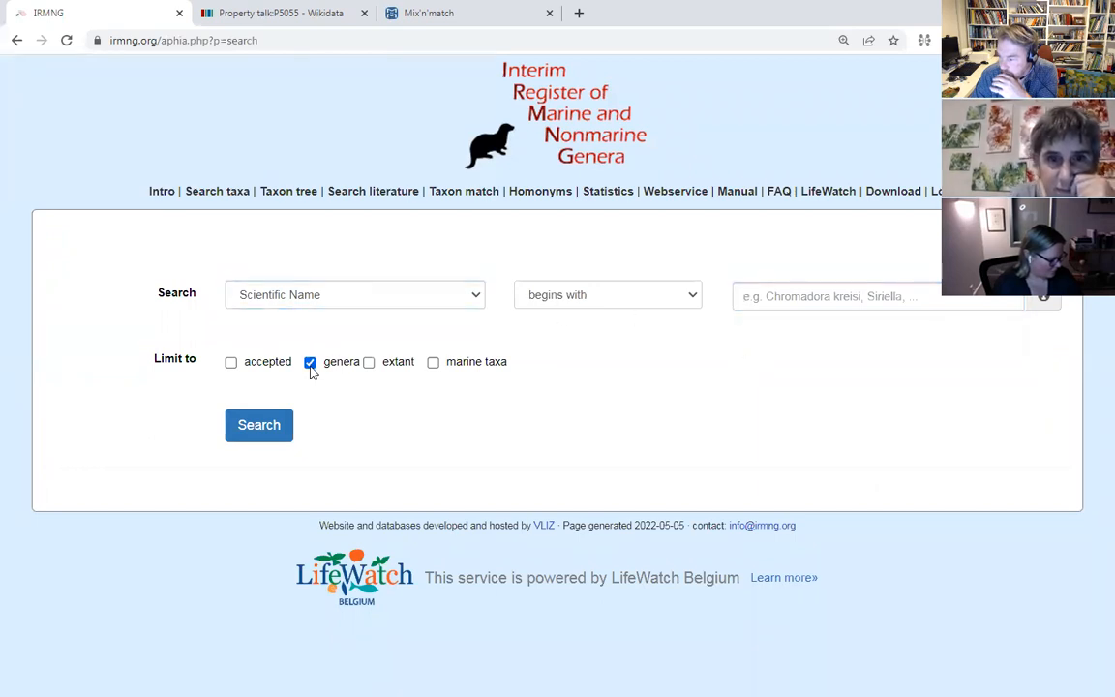
pyautogui.click(310, 362)
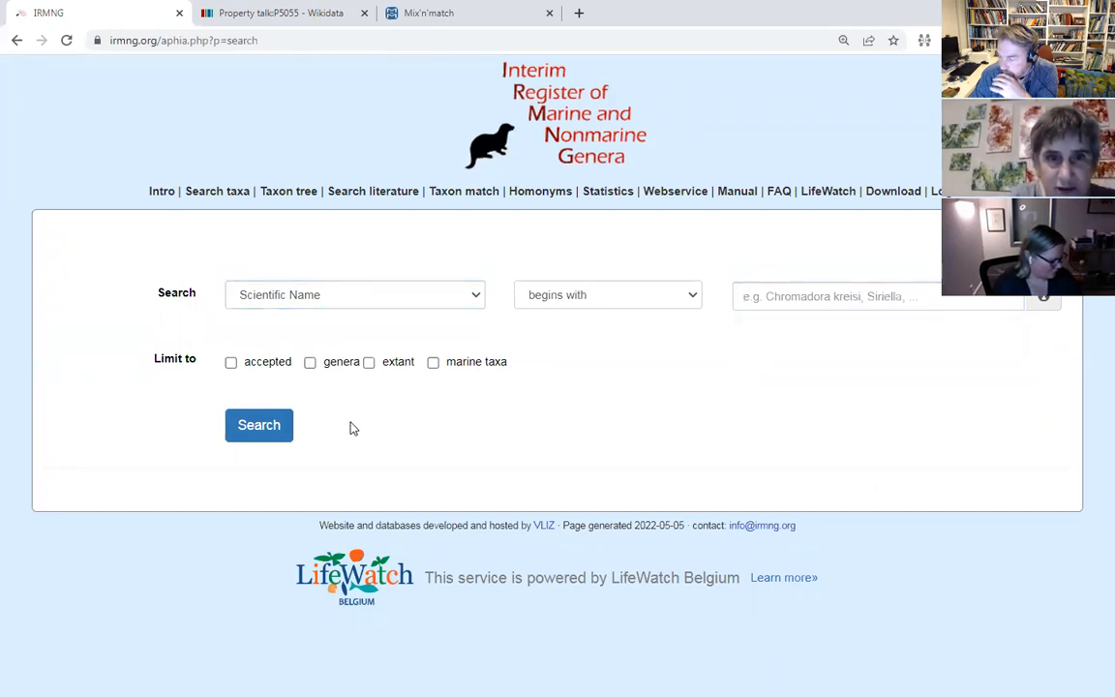
pyautogui.click(249, 428)
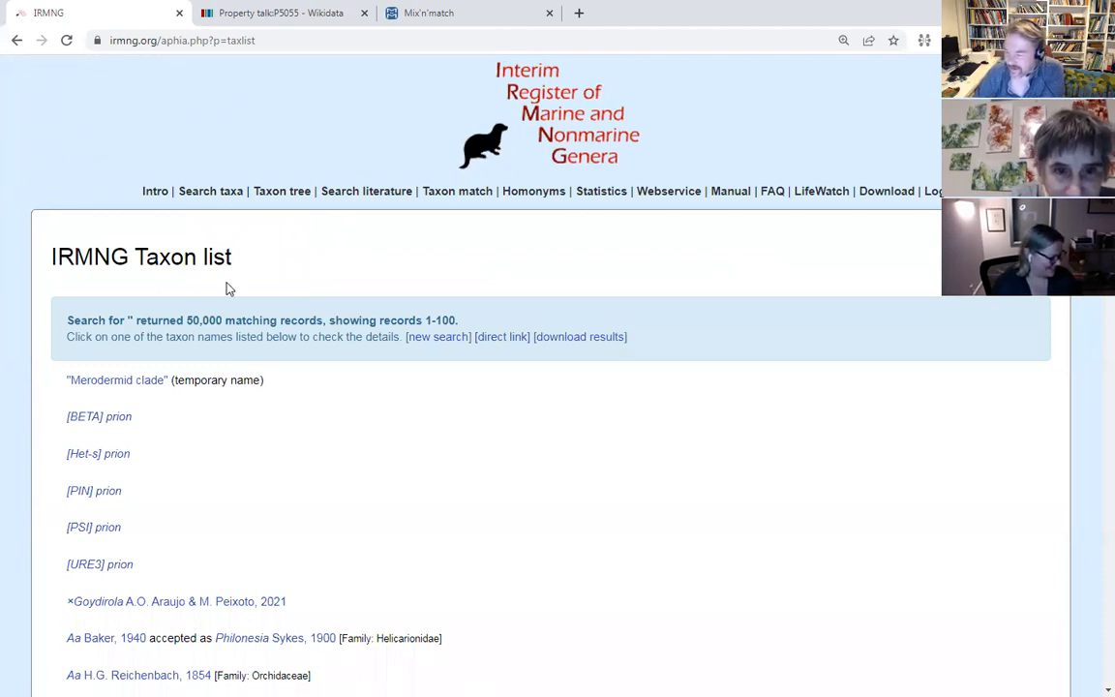
# - Highlight the number of matching records reported above the IRMNG taxon list
pyautogui.doubleClick(195, 320)
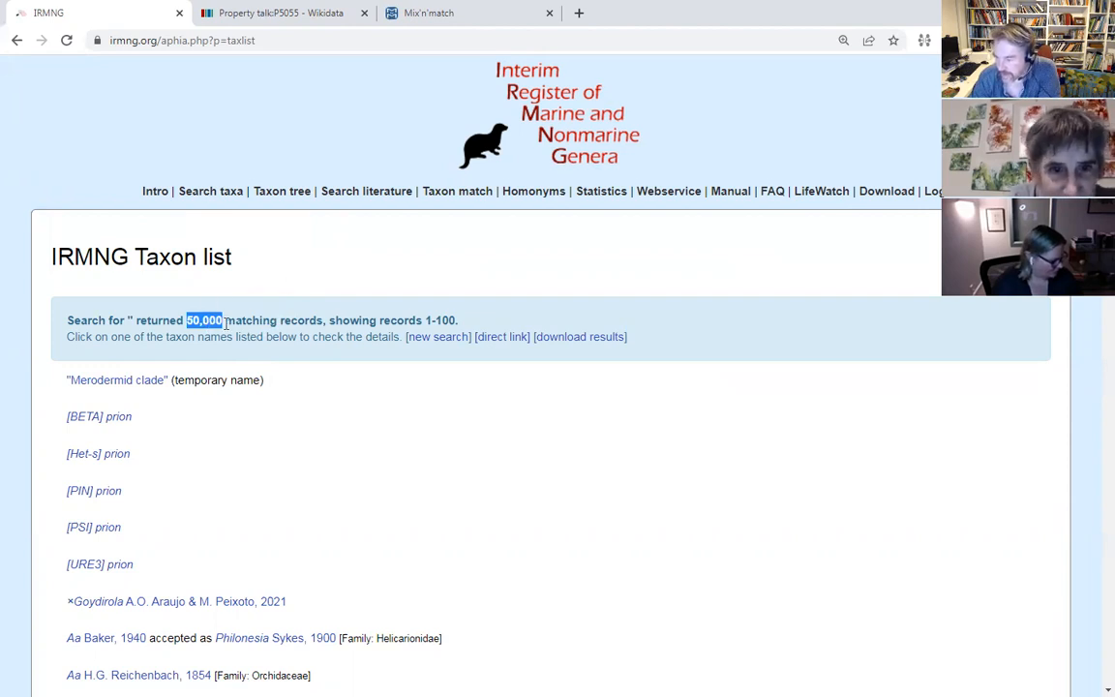
pyautogui.scroll(-3, 260, 334)
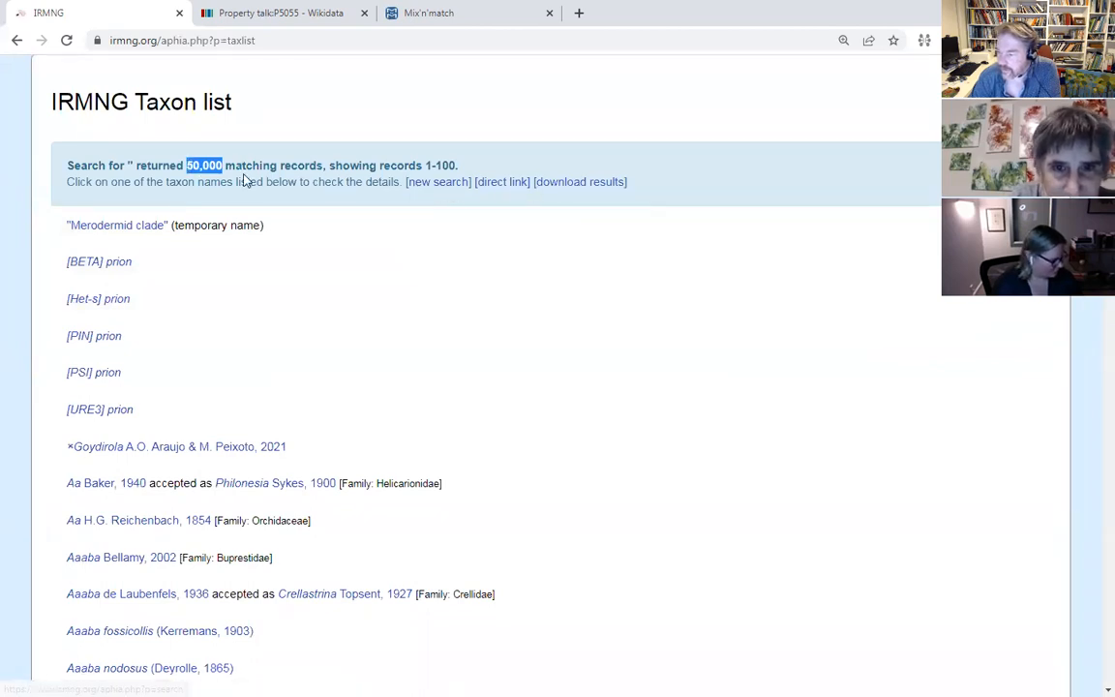
pyautogui.click(189, 167)
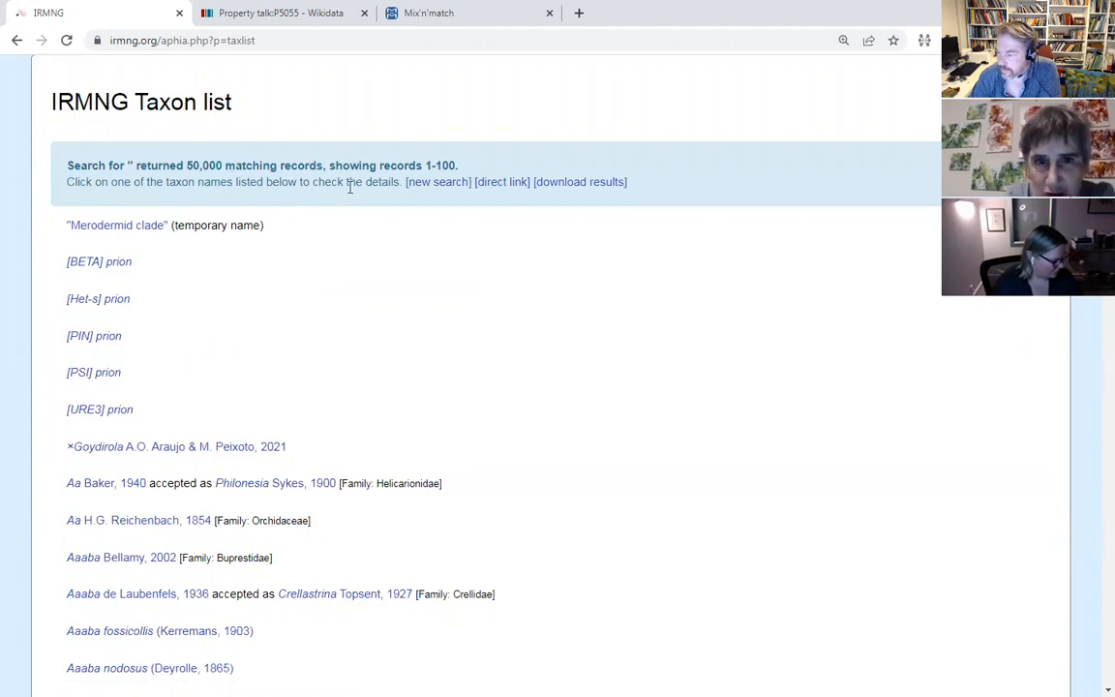
# - Open the download options for the search results, follow the link to the full database export and look over that page
pyautogui.click(582, 184)
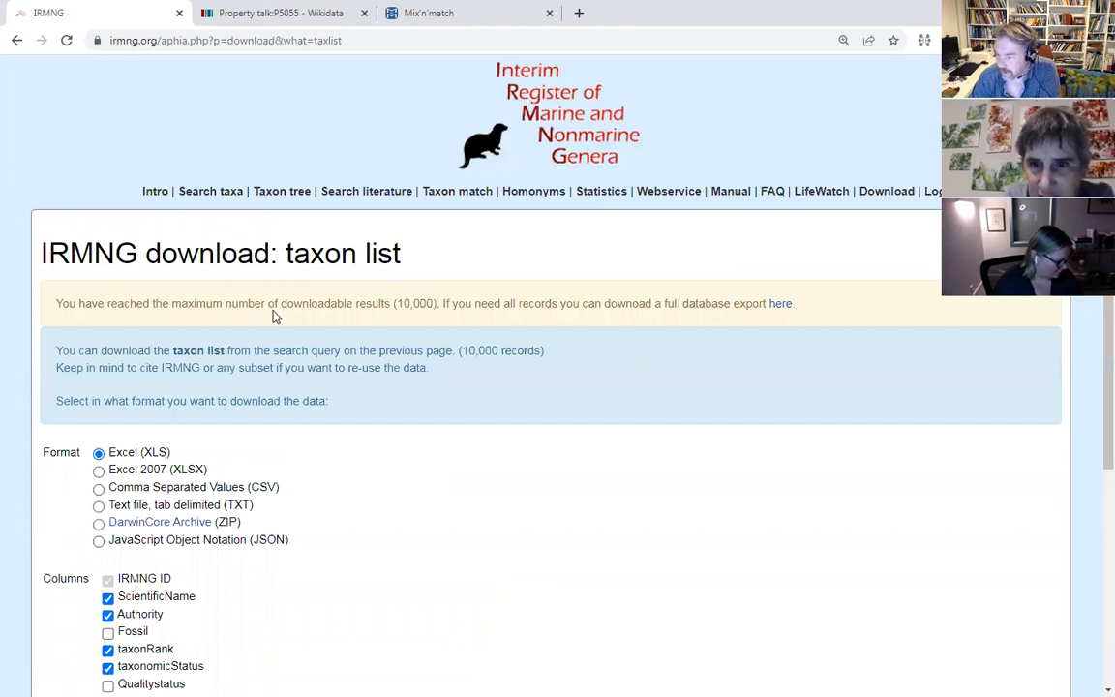
pyautogui.click(782, 308)
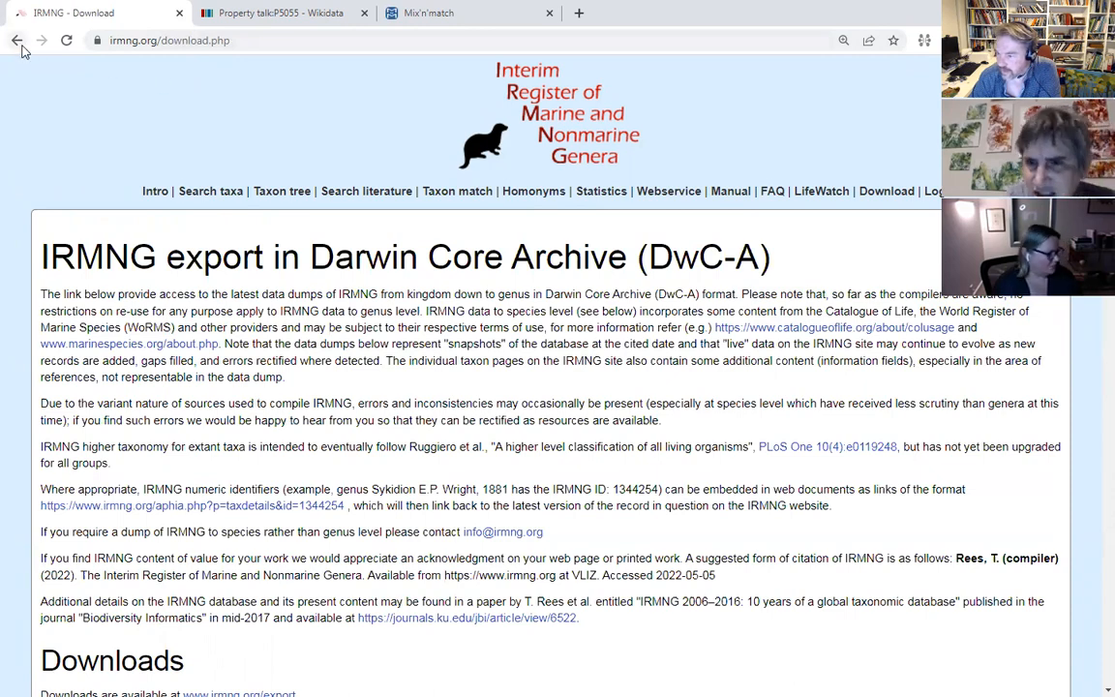
pyautogui.scroll(-2, 137, 82)
pyautogui.scroll(-2, 137, 83)
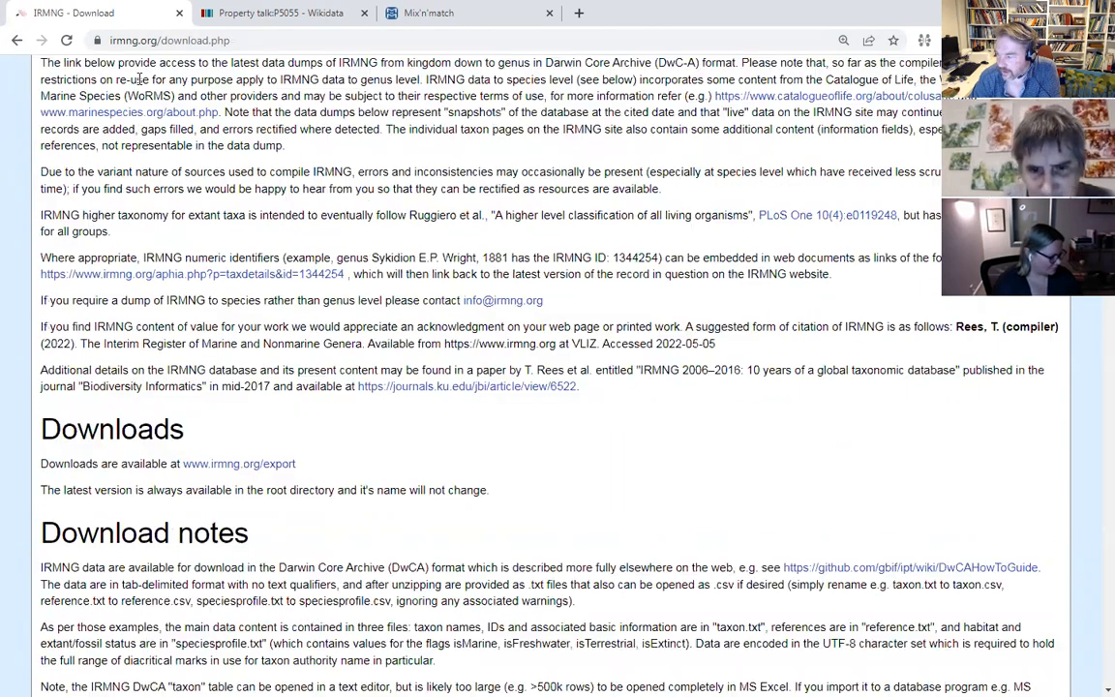
pyautogui.scroll(2, 137, 84)
pyautogui.scroll(-2, 137, 82)
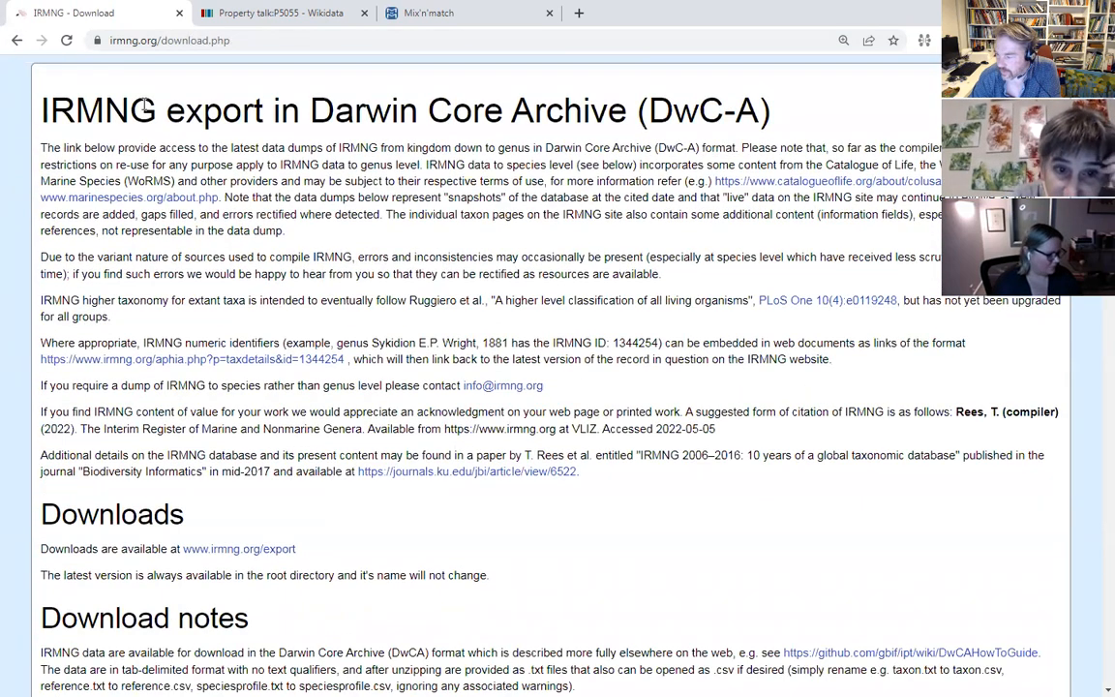
pyautogui.scroll(2, 137, 82)
pyautogui.scroll(-2, 581, 366)
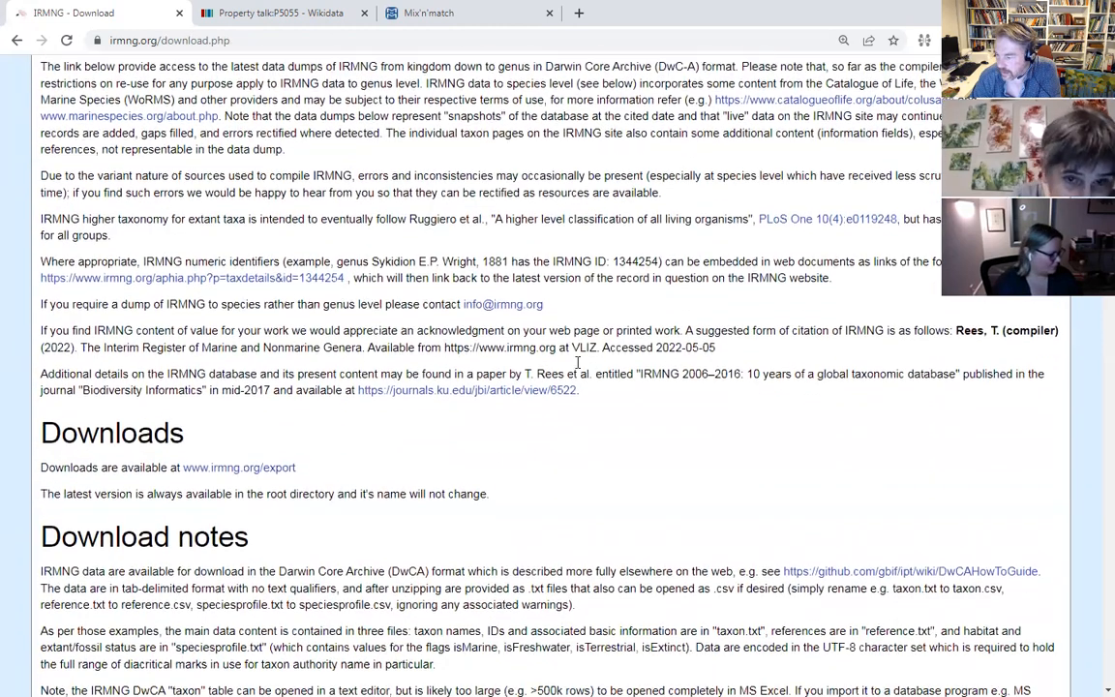
pyautogui.scroll(2, 571, 363)
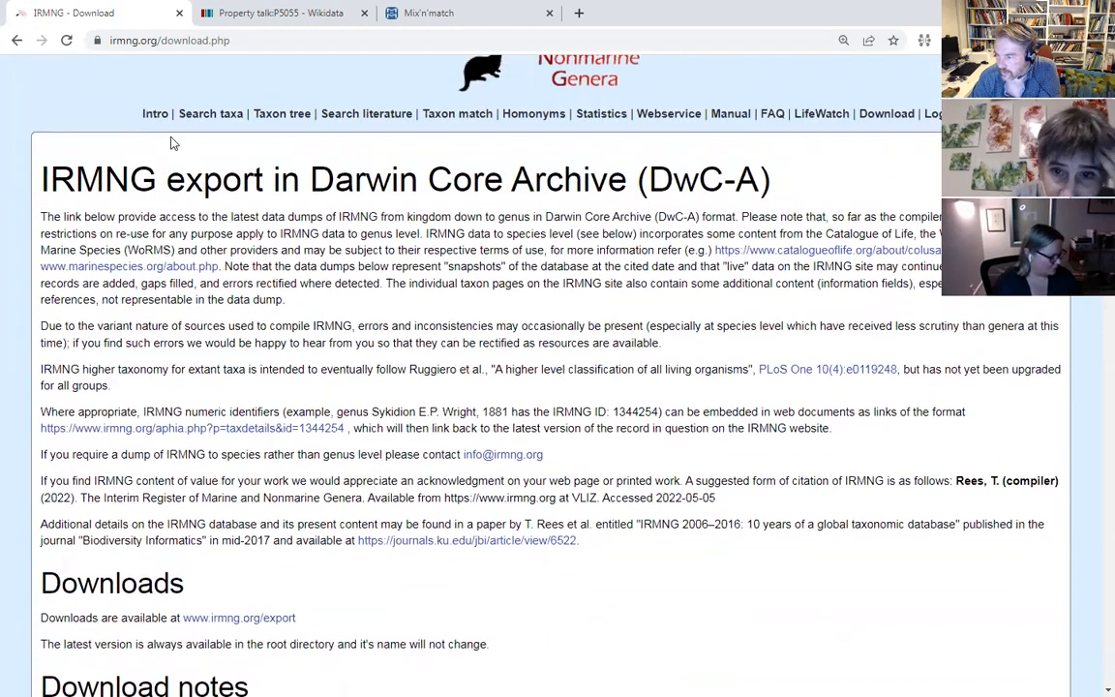
# - Return to the taxon list download options and set the format to tab-delimited text file (TXT)
pyautogui.click(13, 45)
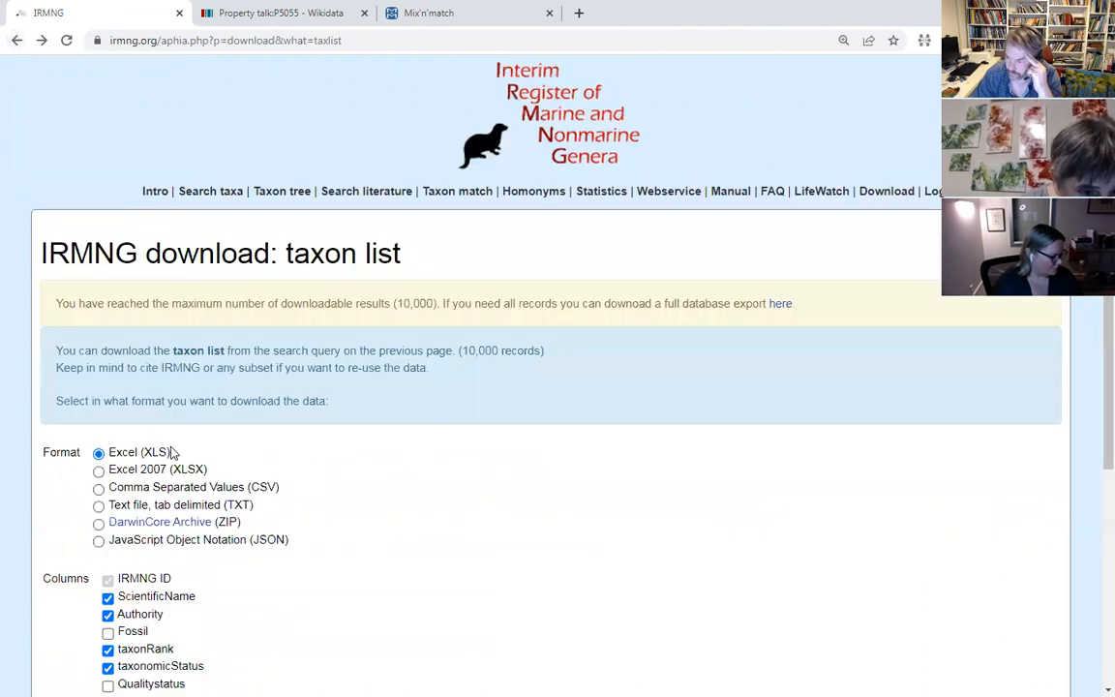
pyautogui.scroll(-2, 391, 451)
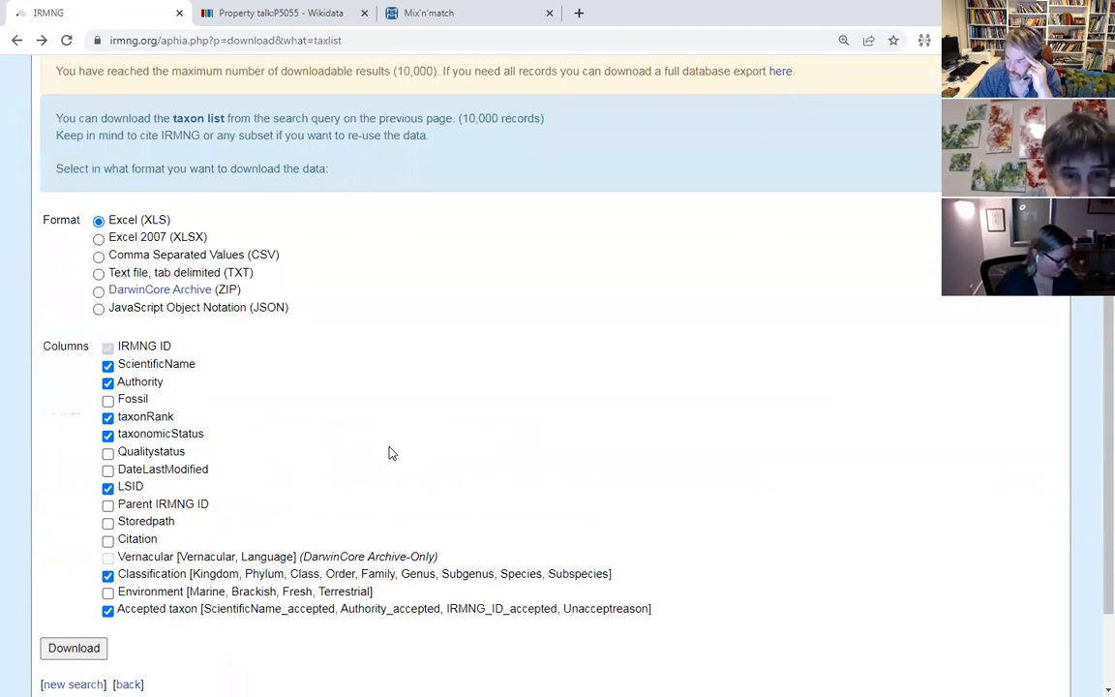
pyautogui.click(99, 292)
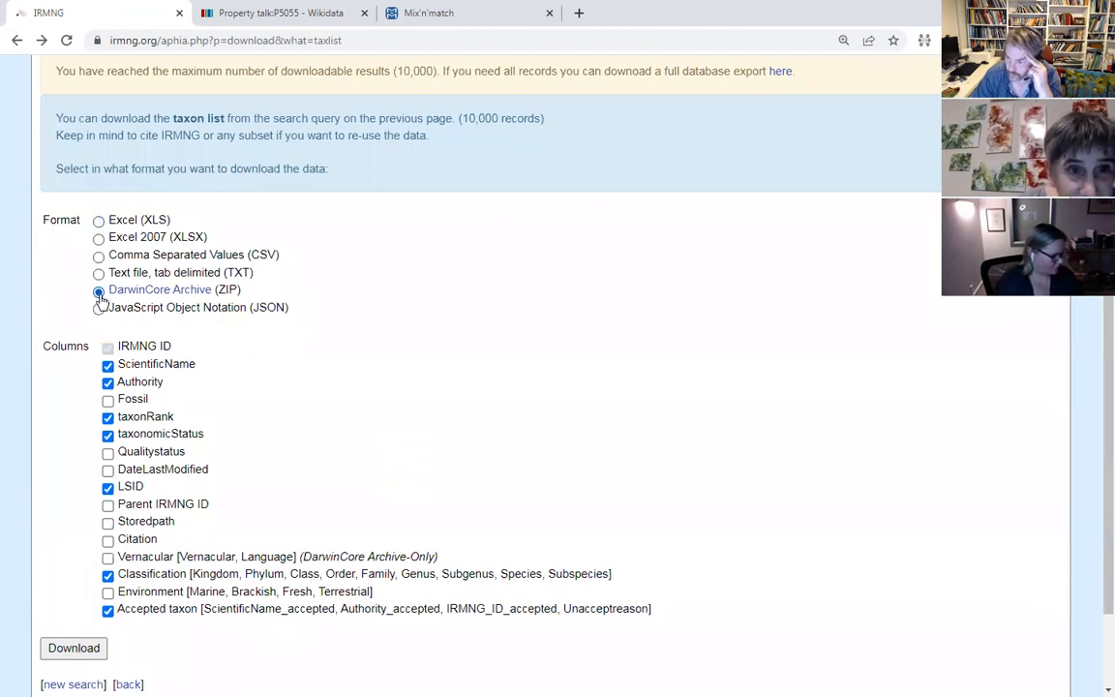
pyautogui.scroll(2, 421, 325)
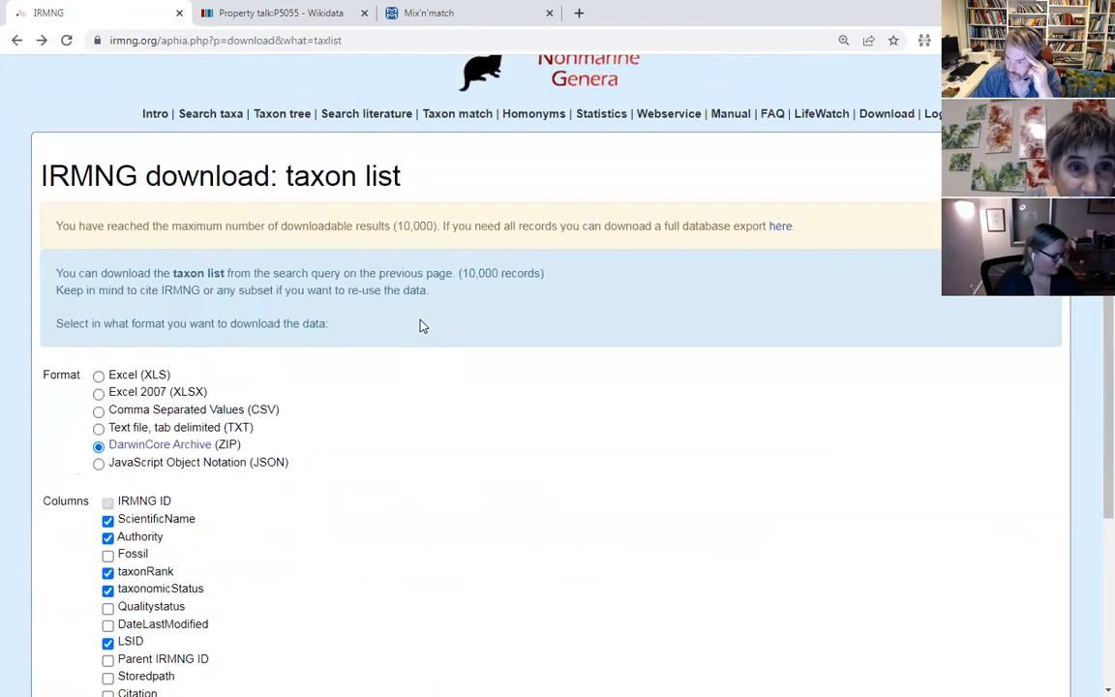
pyautogui.scroll(-1, 420, 326)
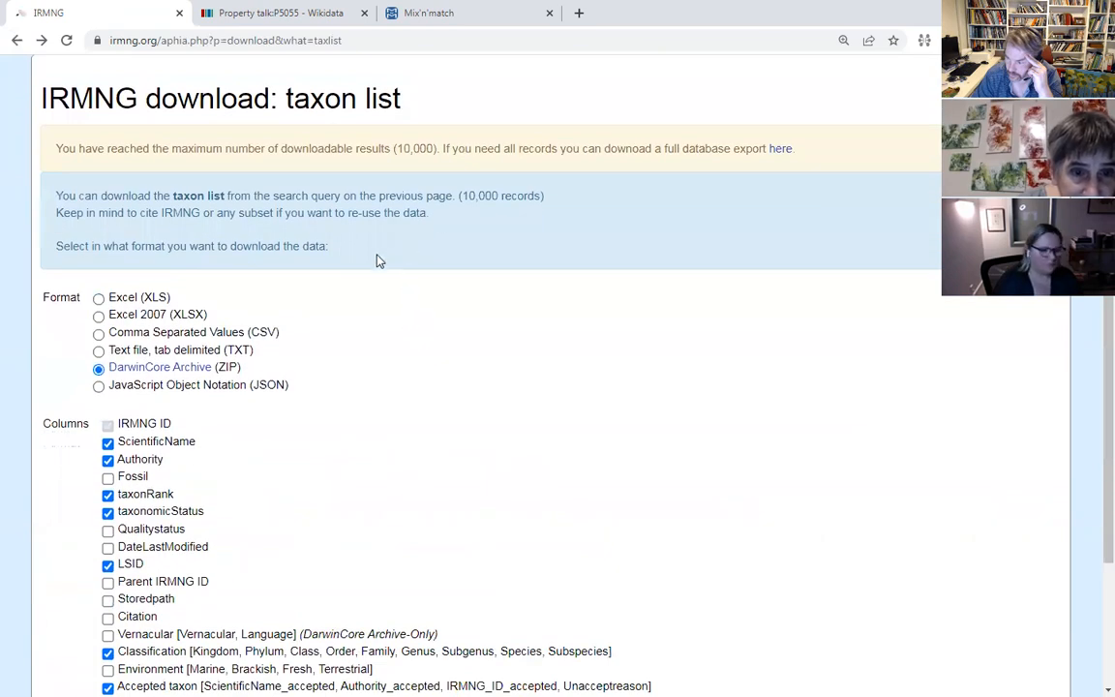
pyautogui.click(99, 334)
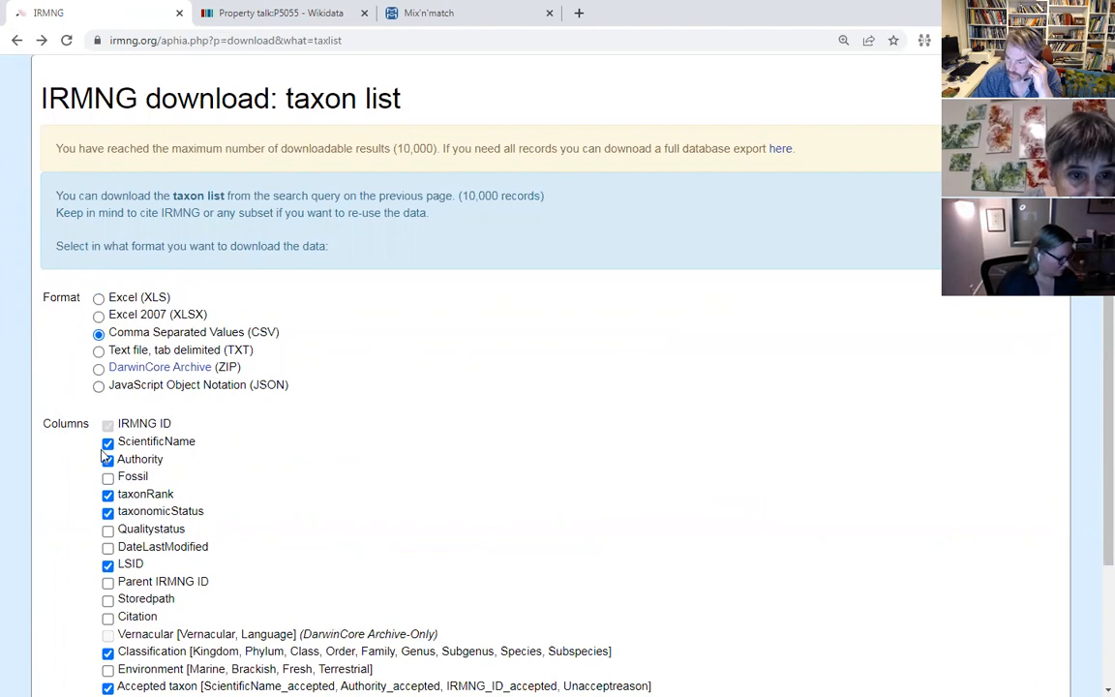
pyautogui.click(99, 350)
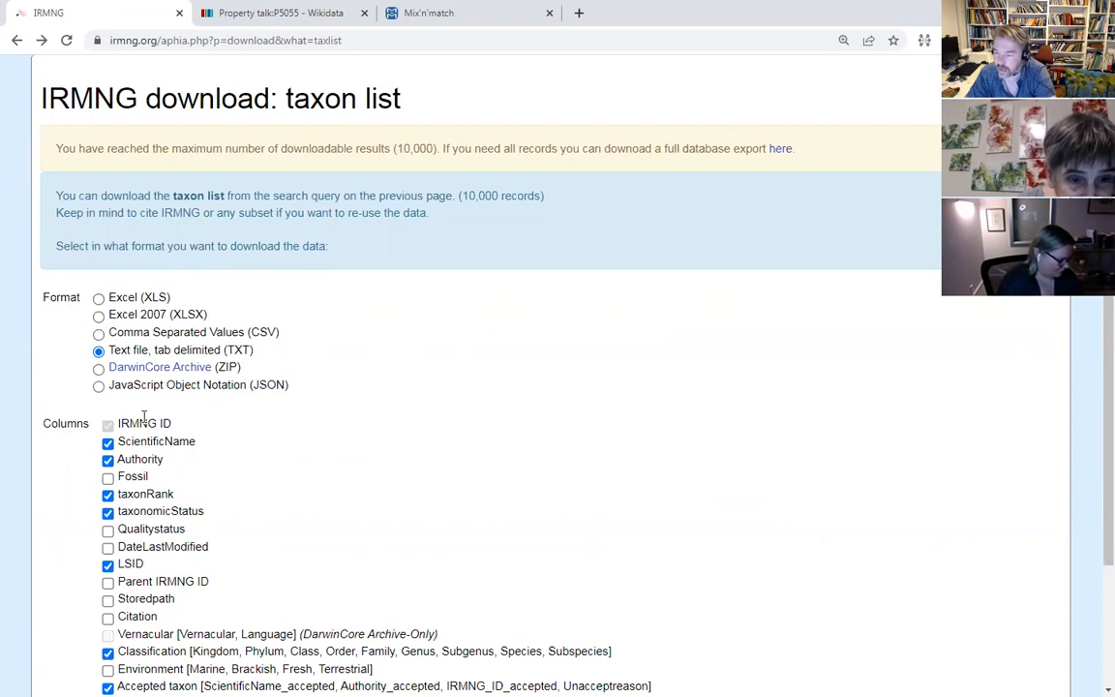
# - Check the selected export columns and highlight the notice about the maximum number of downloadable results
pyautogui.scroll(-3, 107, 387)
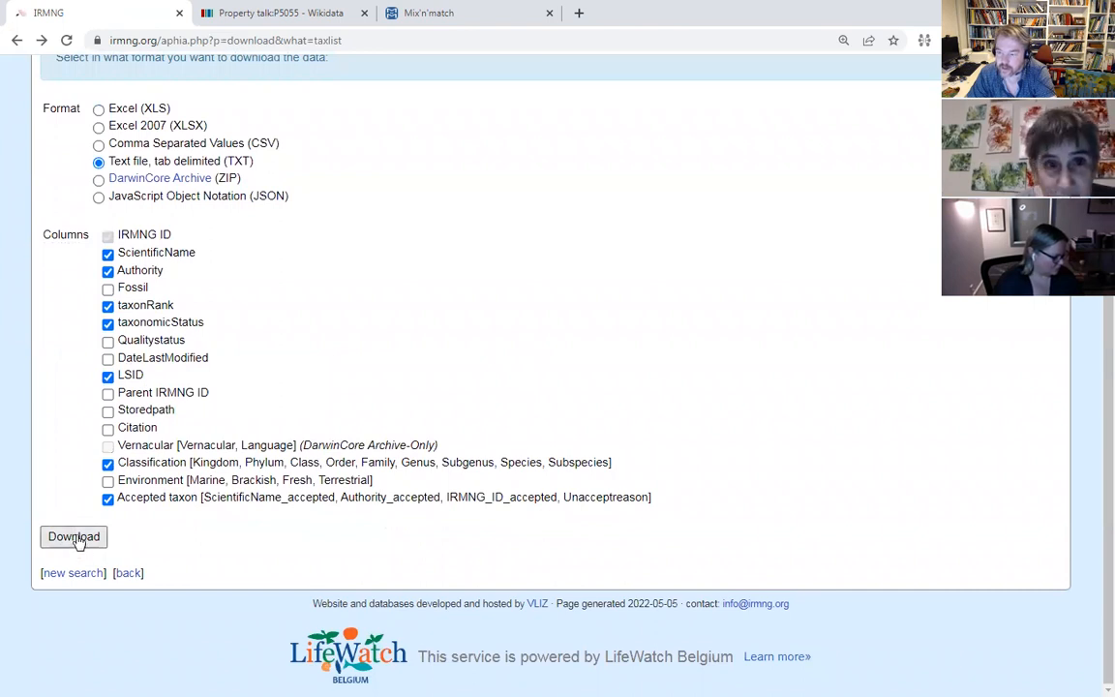
pyautogui.scroll(3, 145, 454)
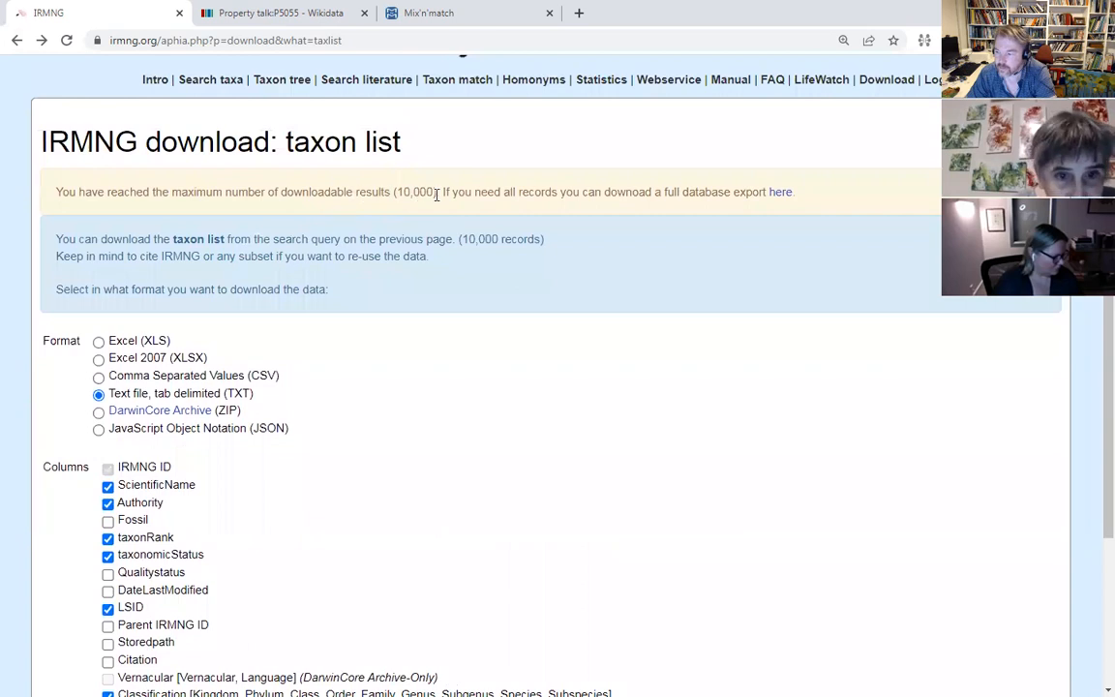
pyautogui.moveTo(448, 193); pyautogui.dragTo(419, 193)
pyautogui.moveTo(172, 208); pyautogui.dragTo(172, 194)
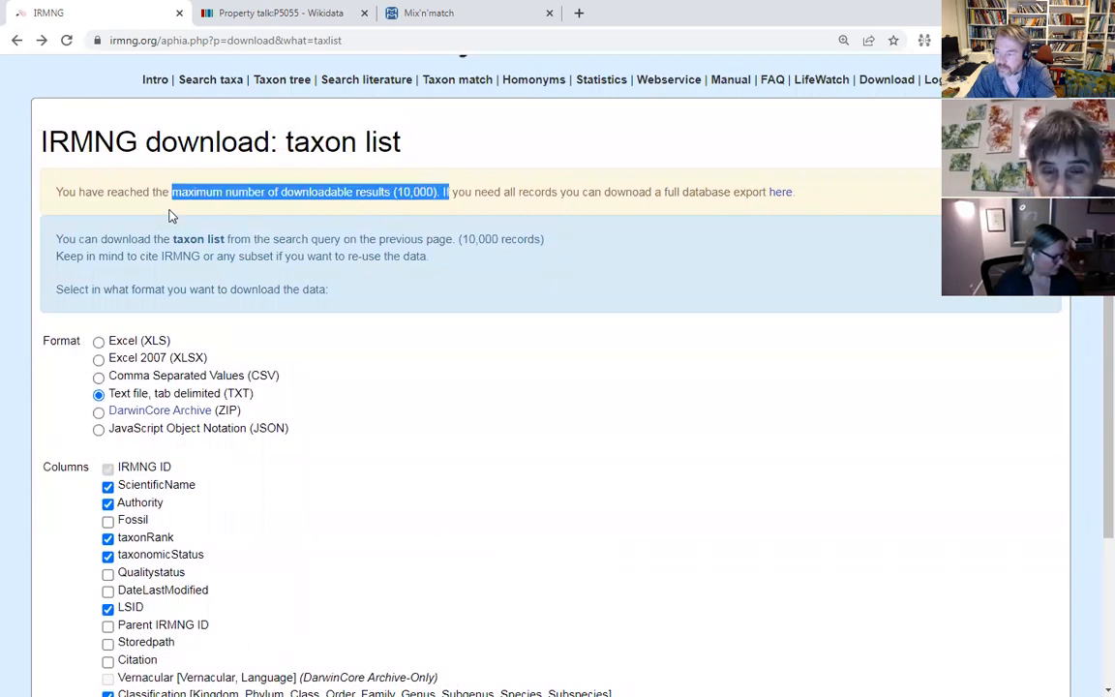
# - Download the taxon list as tab-delimited text with the preselected columns
pyautogui.scroll(-2, 266, 536)
pyautogui.scroll(2, 268, 535)
pyautogui.scroll(-1, 268, 534)
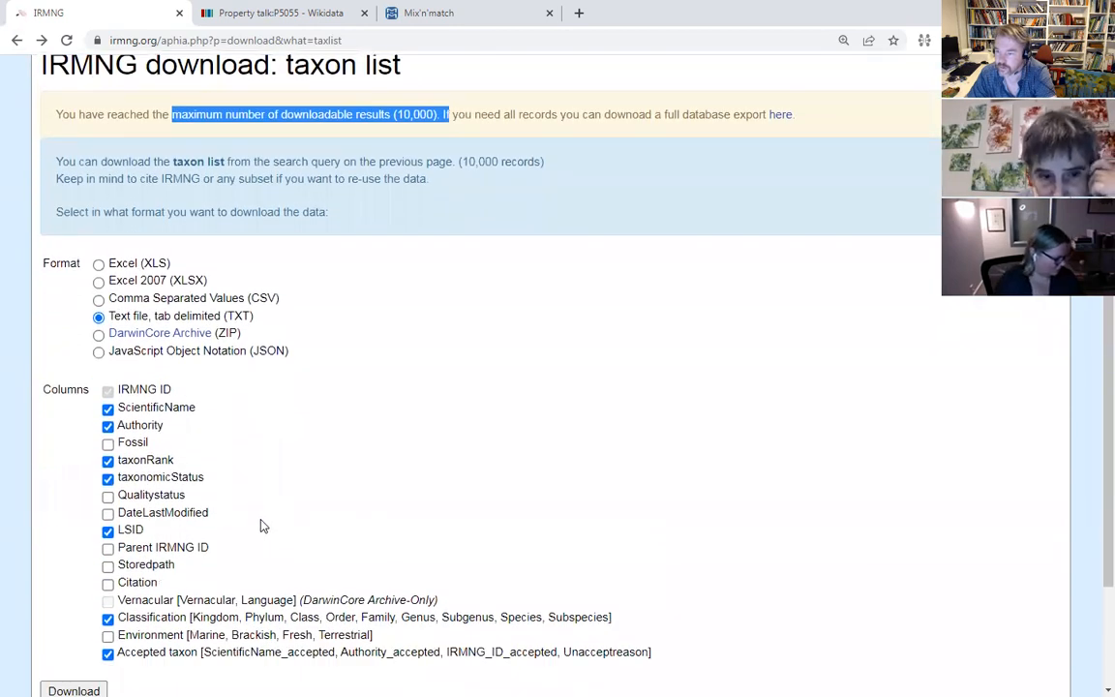
pyautogui.scroll(-2, 260, 525)
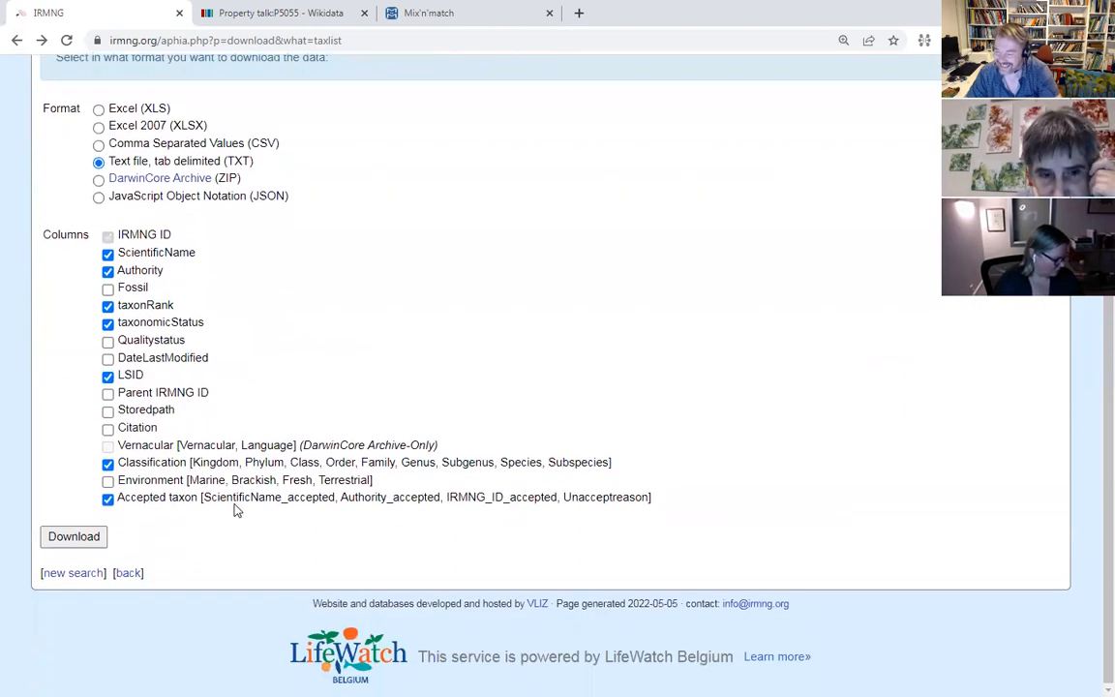
pyautogui.click(79, 536)
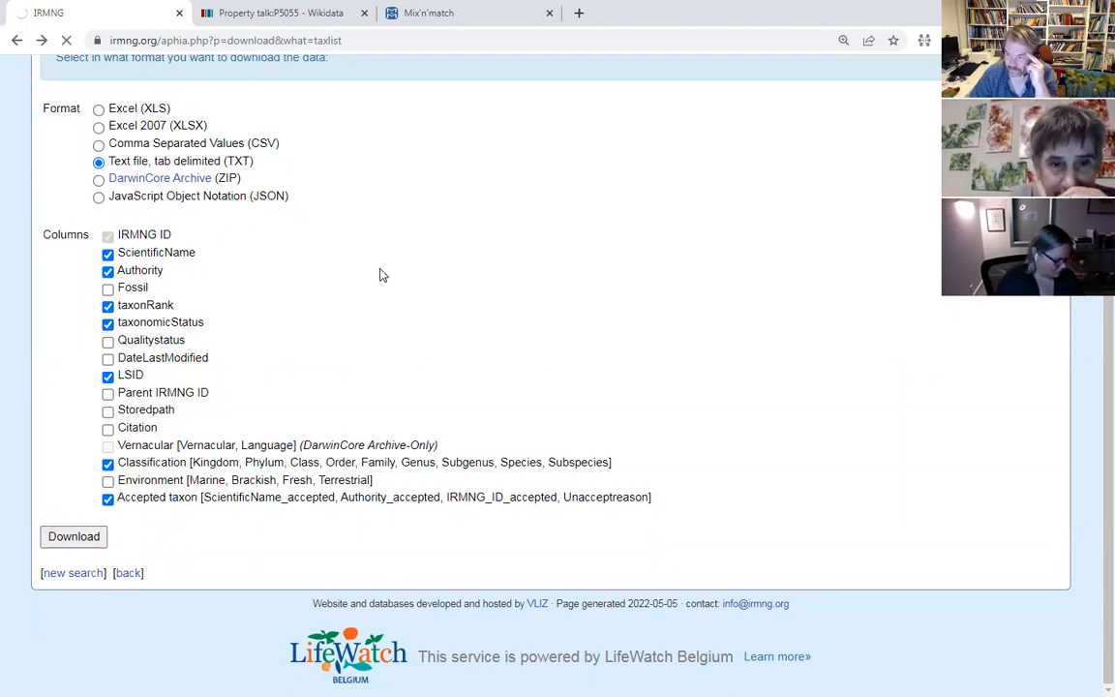
pyautogui.scroll(5, 381, 274)
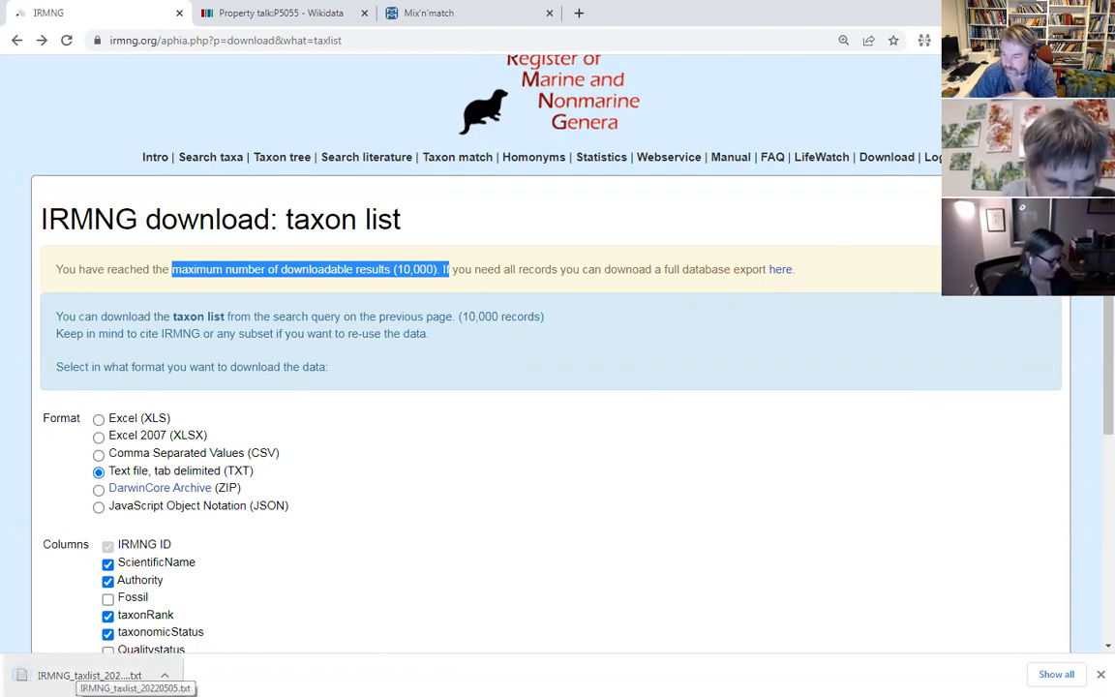
# - Open the downloaded IRMNG_taxlist_20220505.txt in Notepad, look through its columns and records, and close it
pyautogui.click(85, 674)
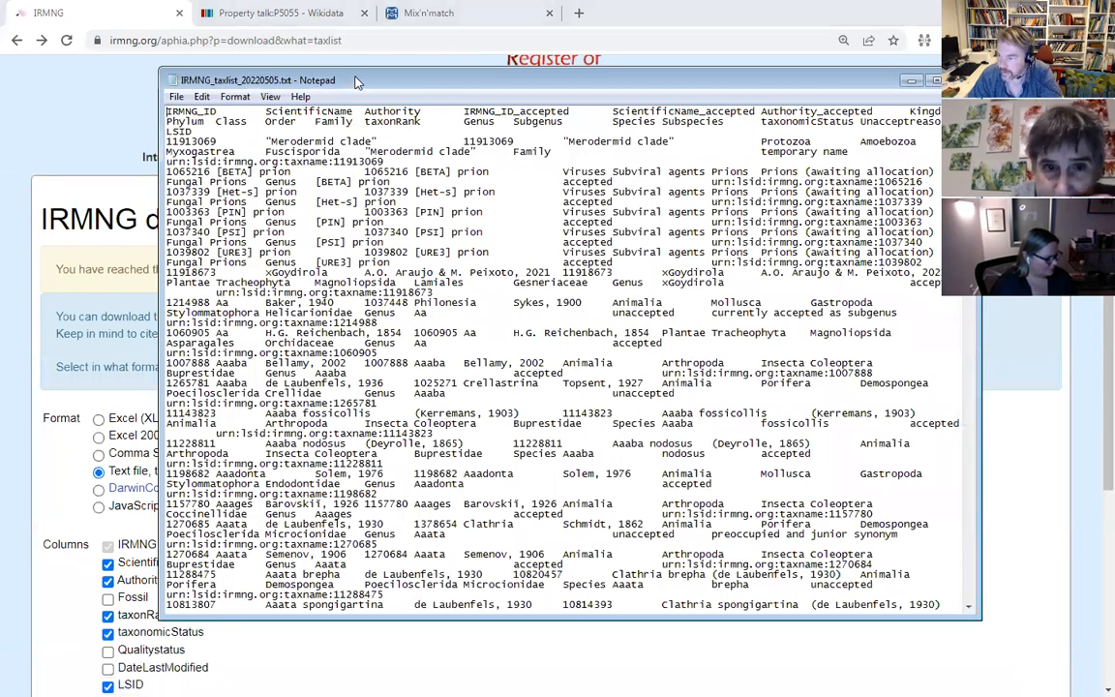
pyautogui.moveTo(355, 83); pyautogui.dragTo(396, 99)
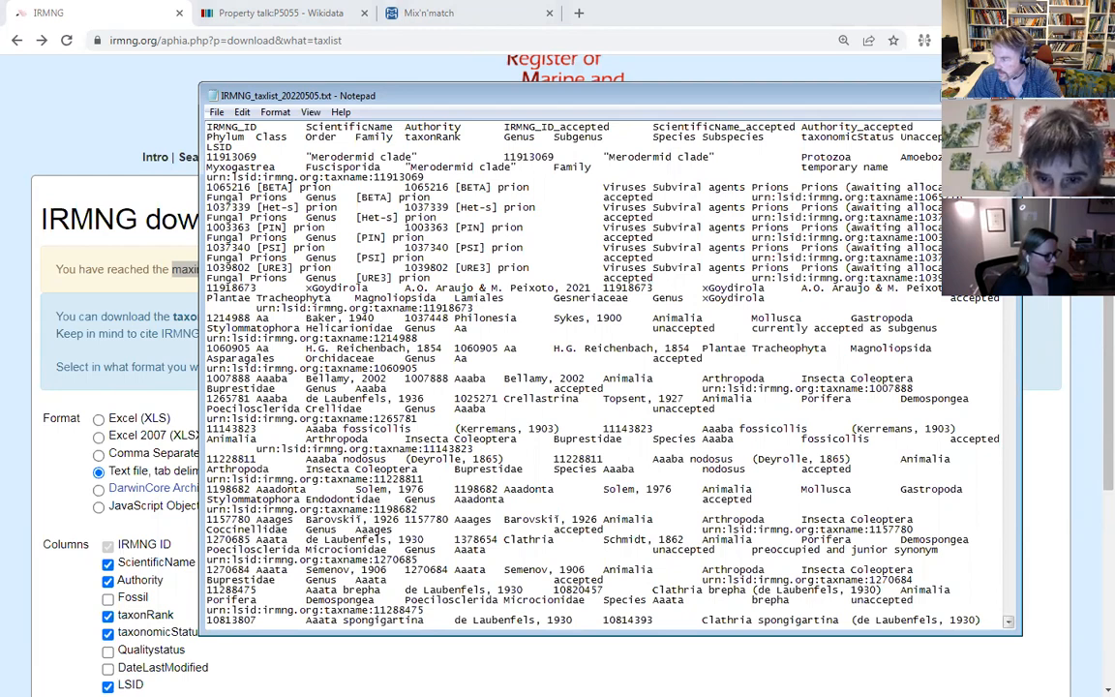
pyautogui.scroll(-20, 995, 478)
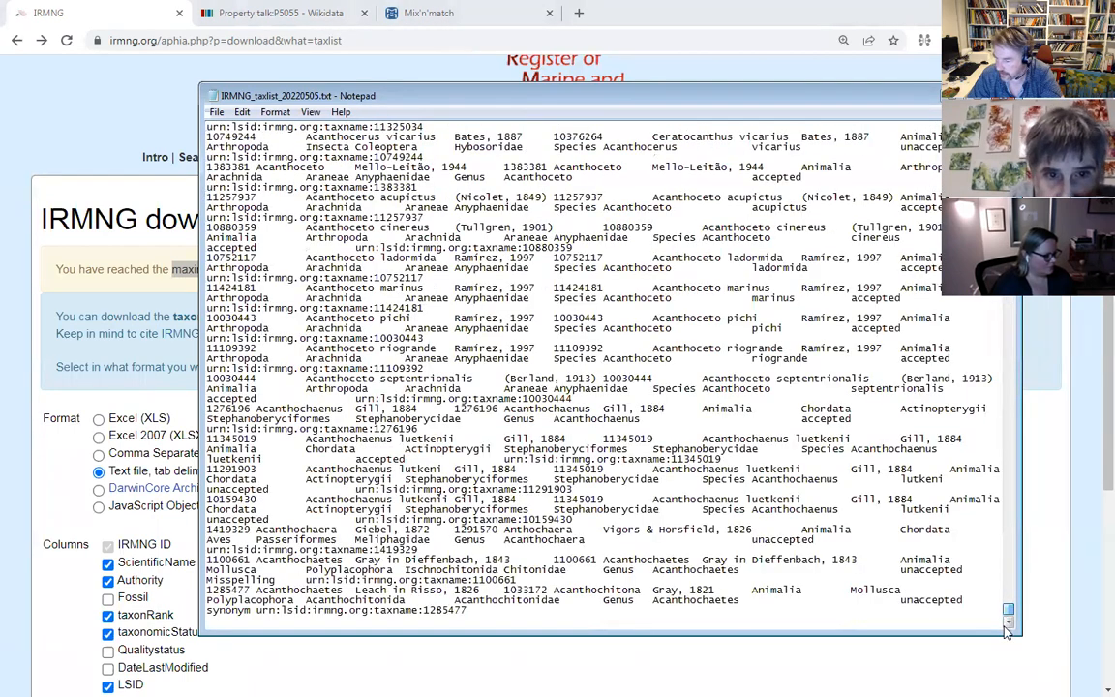
pyautogui.moveTo(1005, 627); pyautogui.dragTo(1009, 130)
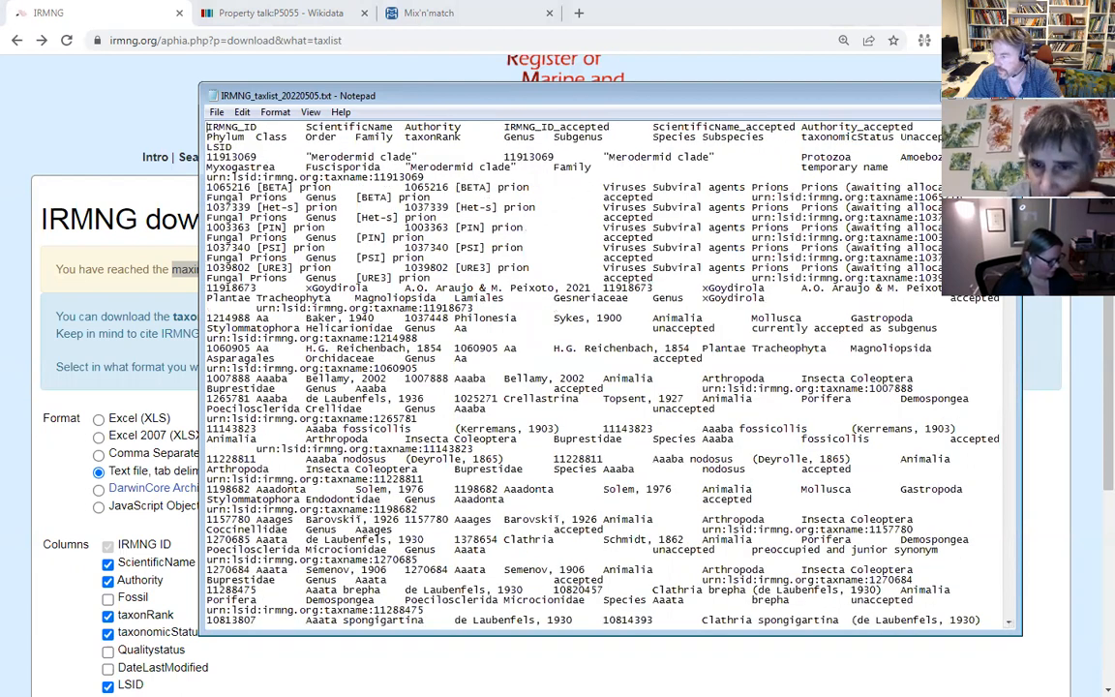
pyautogui.scroll(-15, 600, 378)
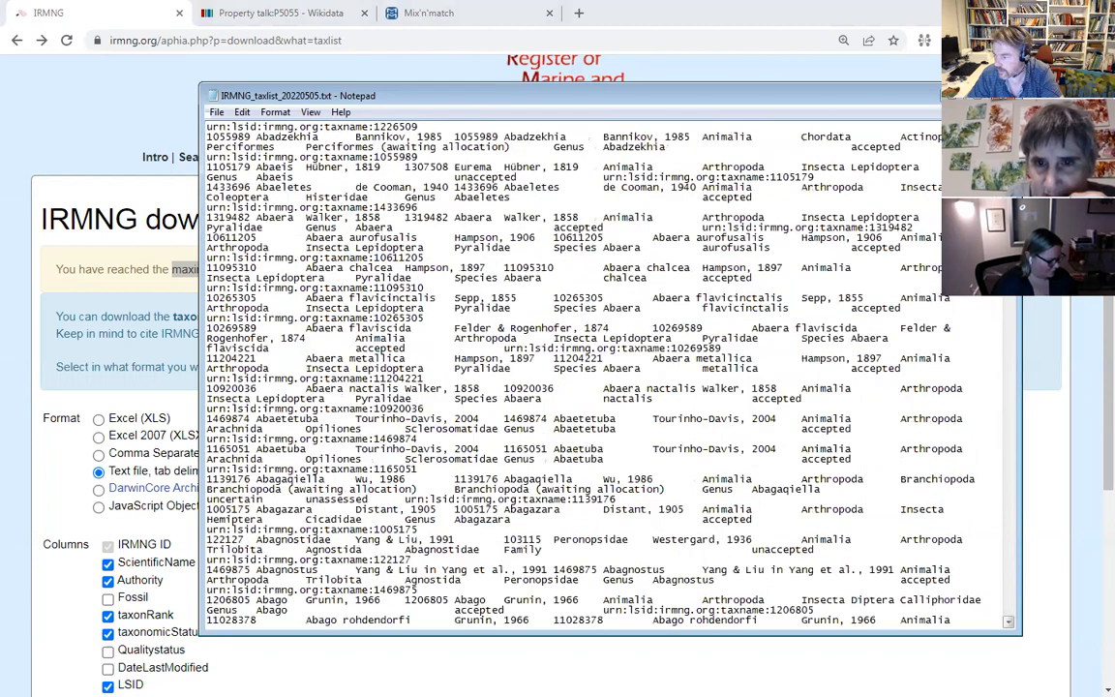
pyautogui.scroll(15, 600, 372)
pyautogui.click(1003, 93)
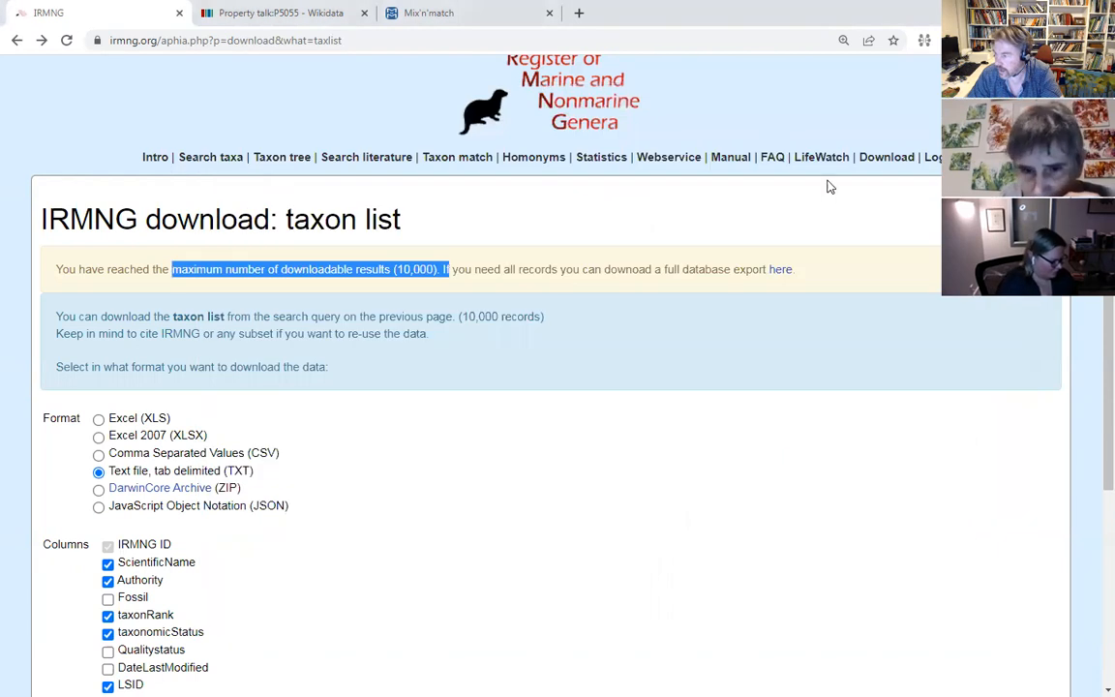
pyautogui.click(781, 270)
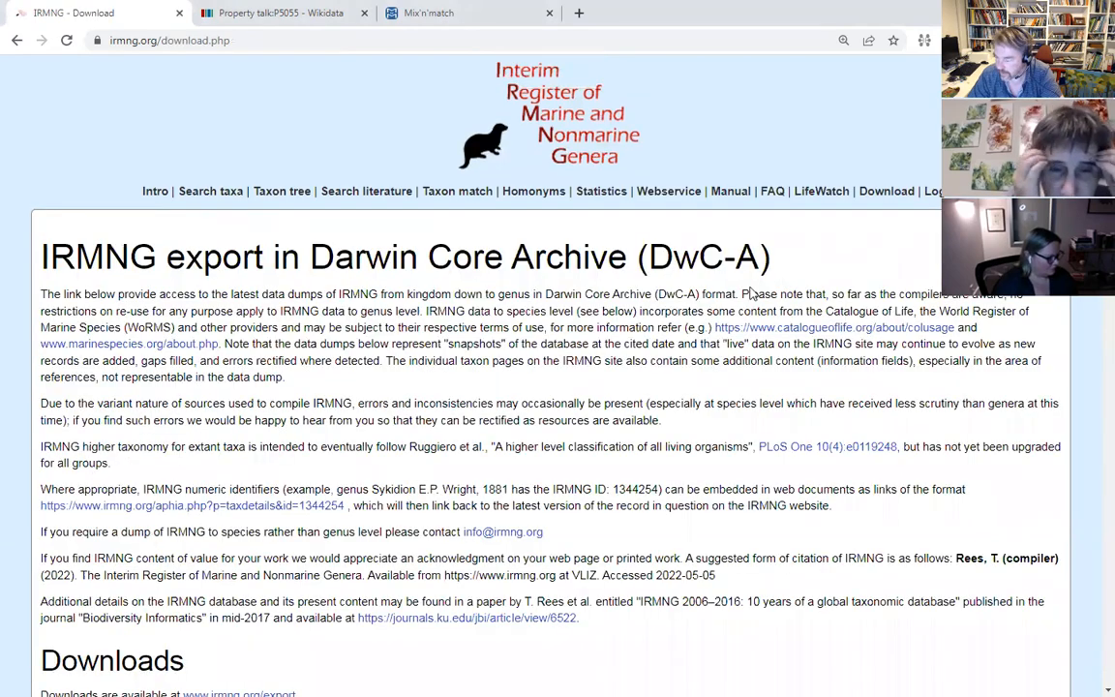
pyautogui.scroll(-5, 658, 344)
pyautogui.scroll(4, 484, 242)
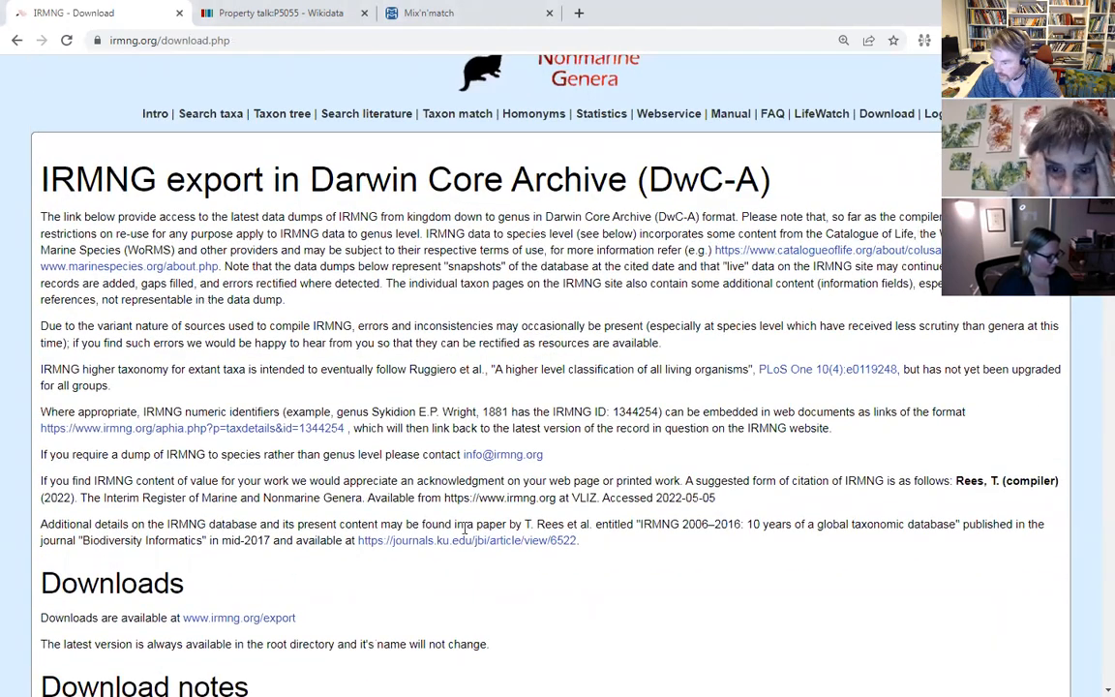
pyautogui.scroll(-3, 436, 492)
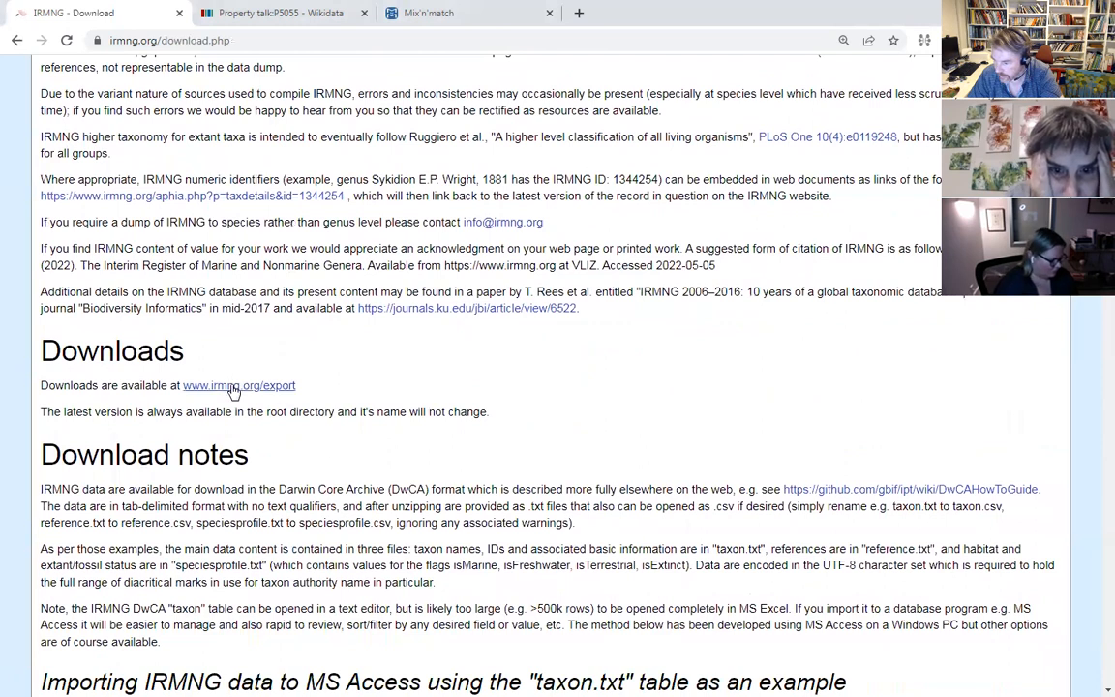
pyautogui.moveTo(64, 412); pyautogui.dragTo(114, 451)
pyautogui.click(259, 407)
pyautogui.click(249, 387)
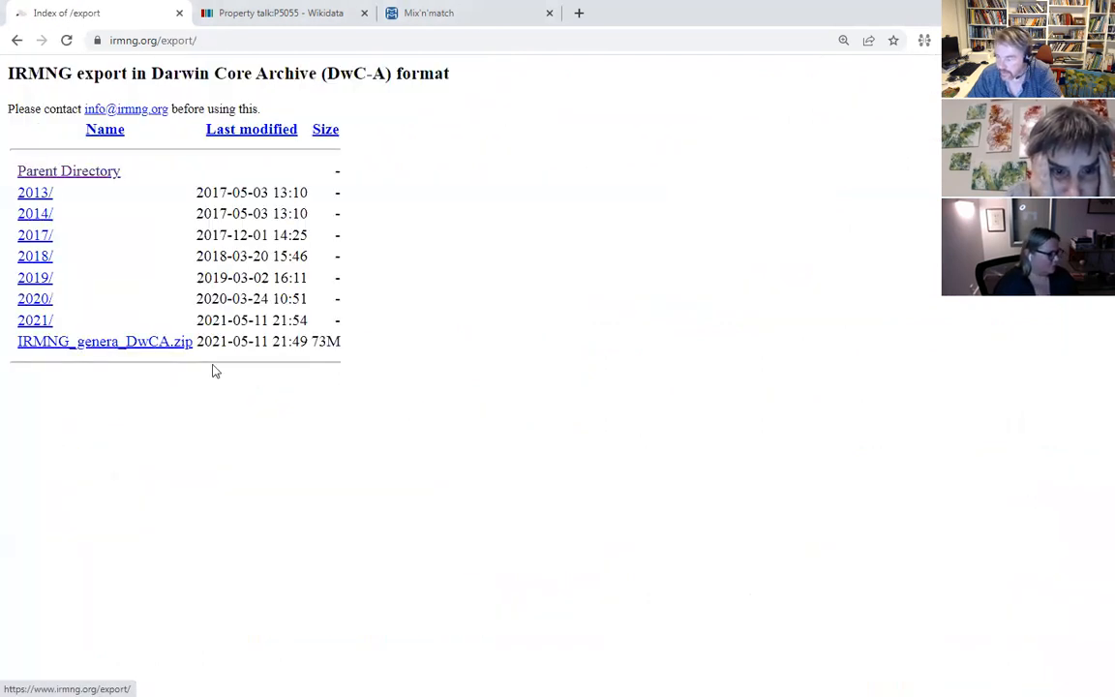
# - Open the 2021 export folder and highlight the file size of its genera archive
pyautogui.click(26, 324)
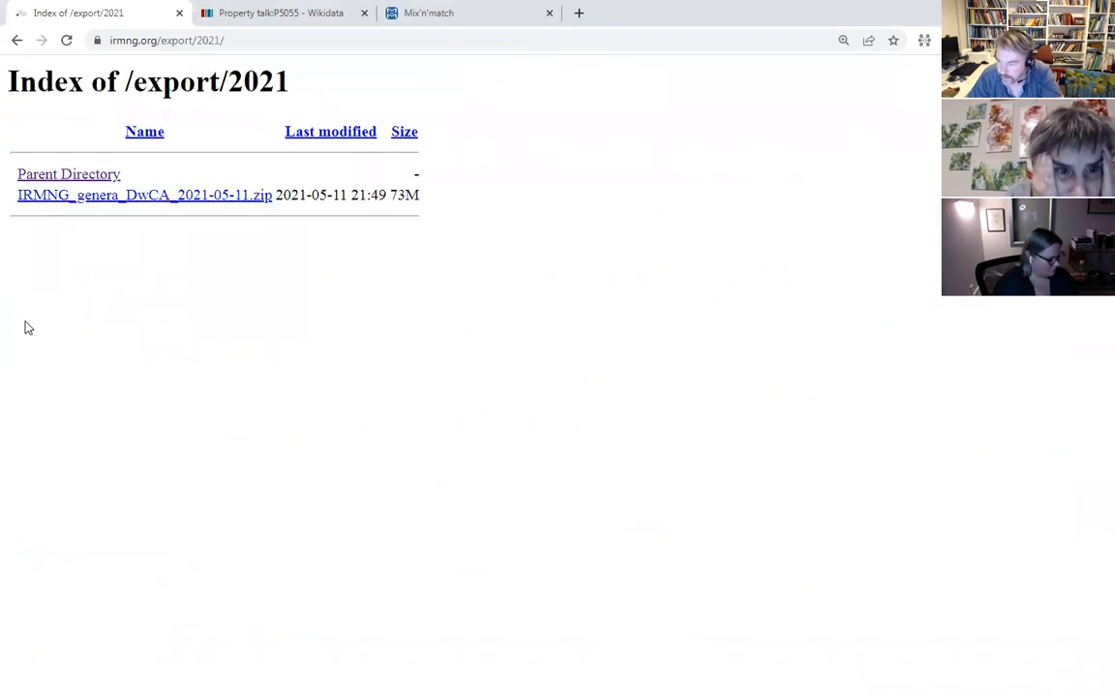
pyautogui.doubleClick(408, 196)
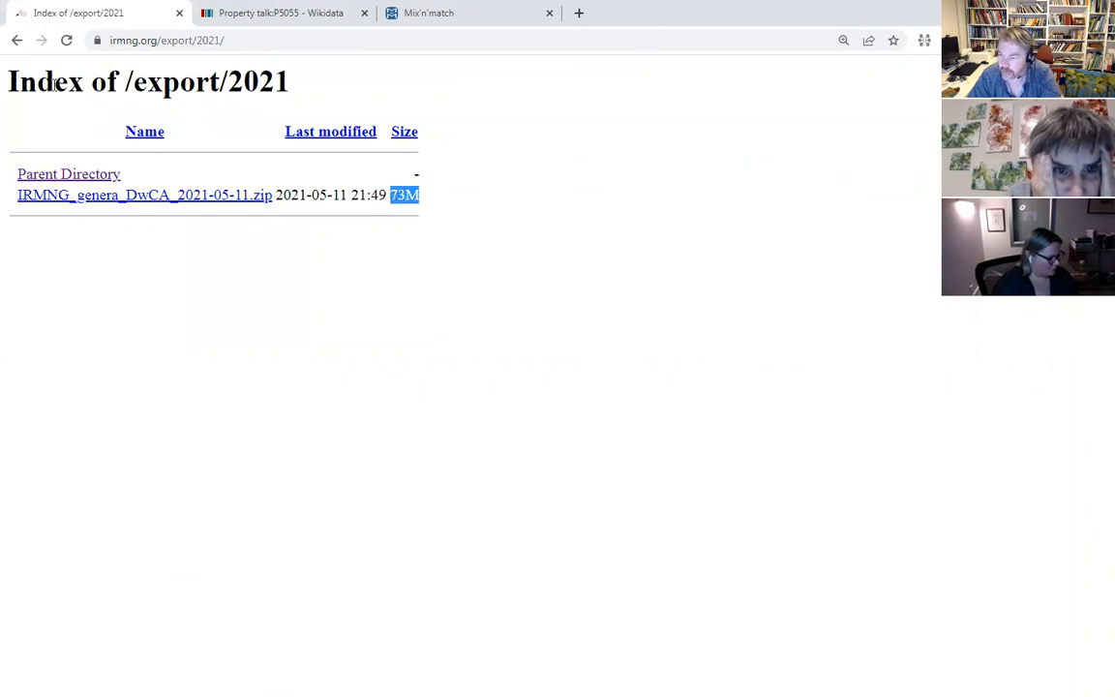
# - Return to the main export listing and download IRMNG_genera_DwCA.zip
pyautogui.click(13, 40)
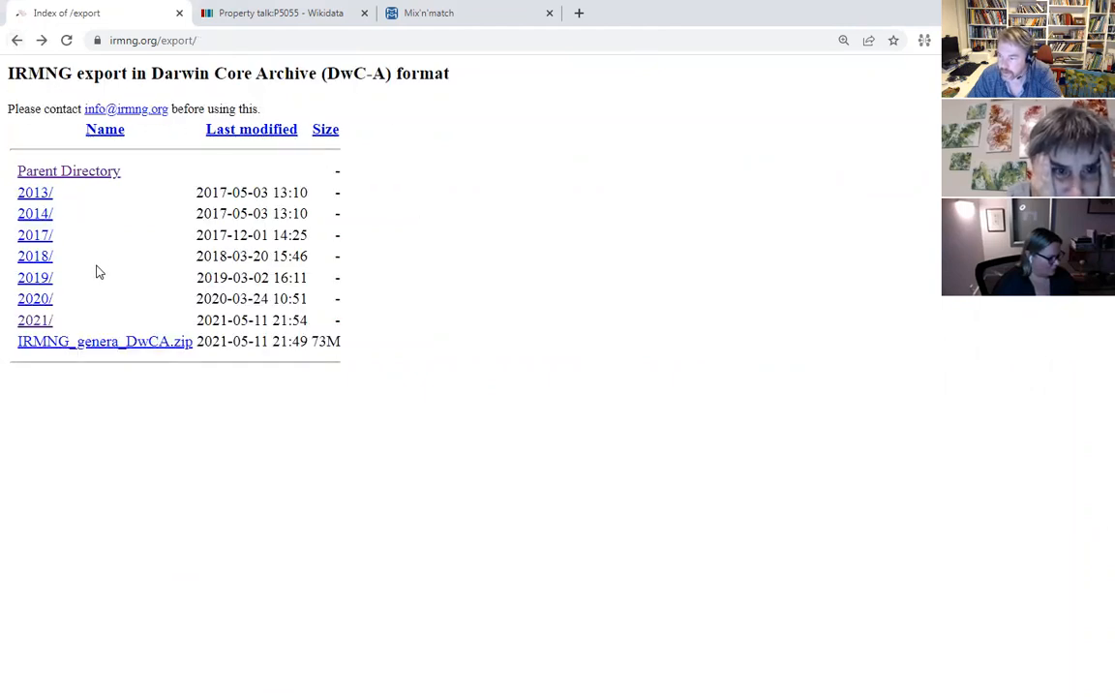
pyautogui.click(109, 343)
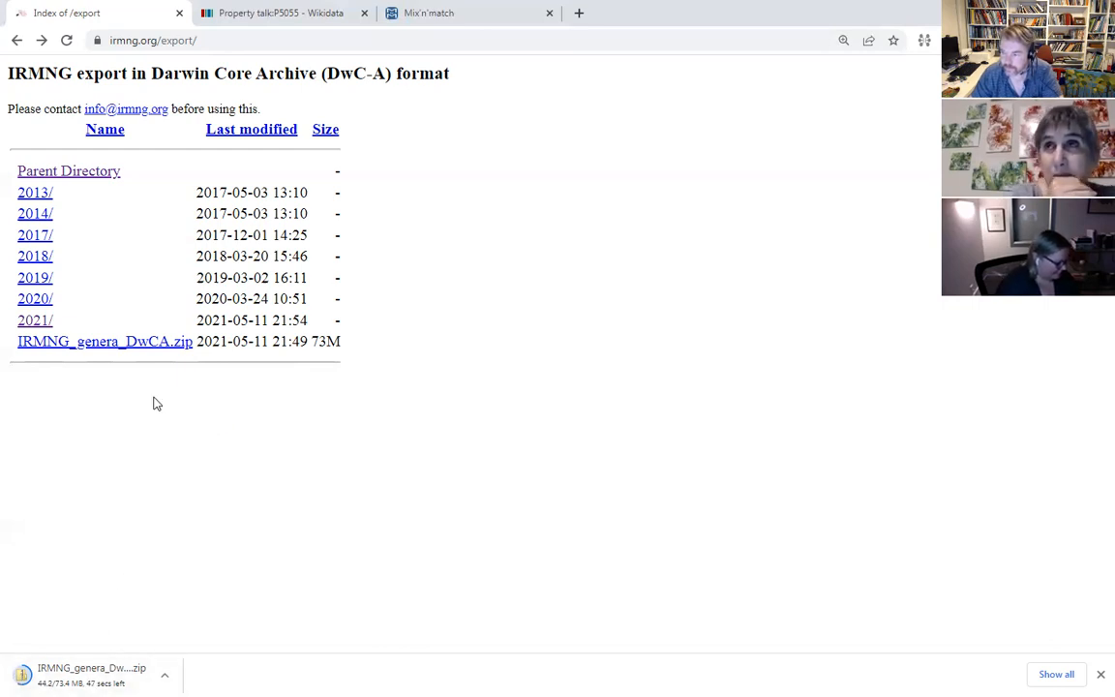
# - Switch to the Wikidata talk page of property P5055 and open the IRMNG record of its Adalia example in a new tab
pyautogui.click(281, 13)
pyautogui.scroll(2, 344, 213)
pyautogui.scroll(8, 344, 213)
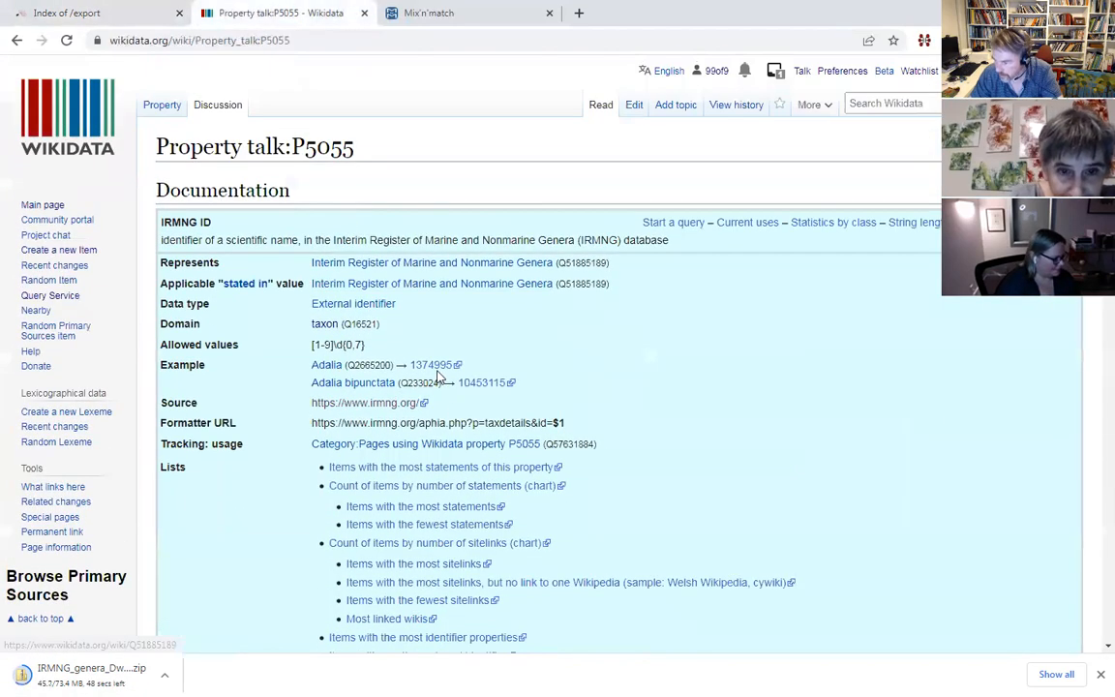
pyautogui.rightClick(429, 364)
pyautogui.click(460, 370)
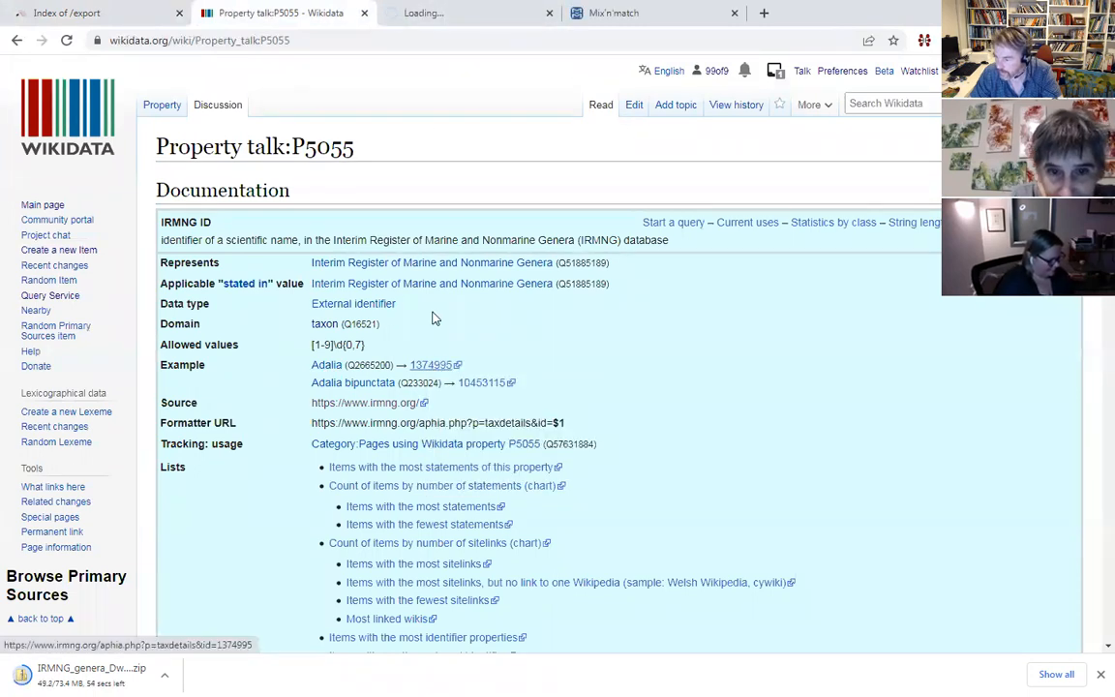
pyautogui.click(467, 18)
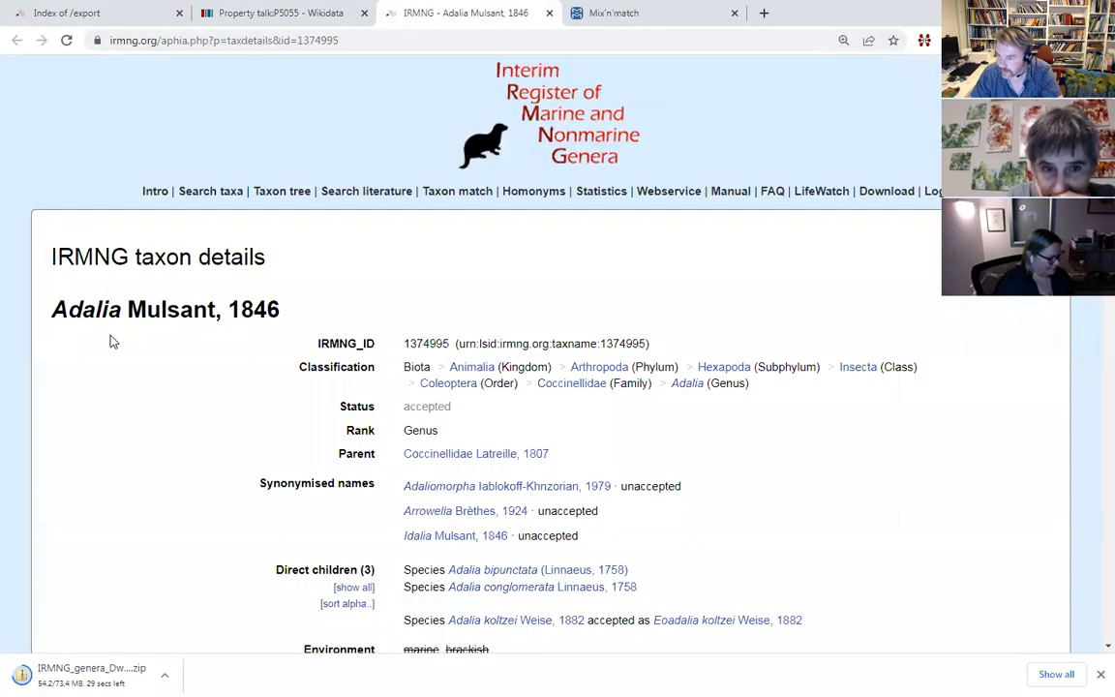
# - Examine the Adalia taxon details, including classification, environment, fossil range, edit history and sources
pyautogui.scroll(-2, 127, 345)
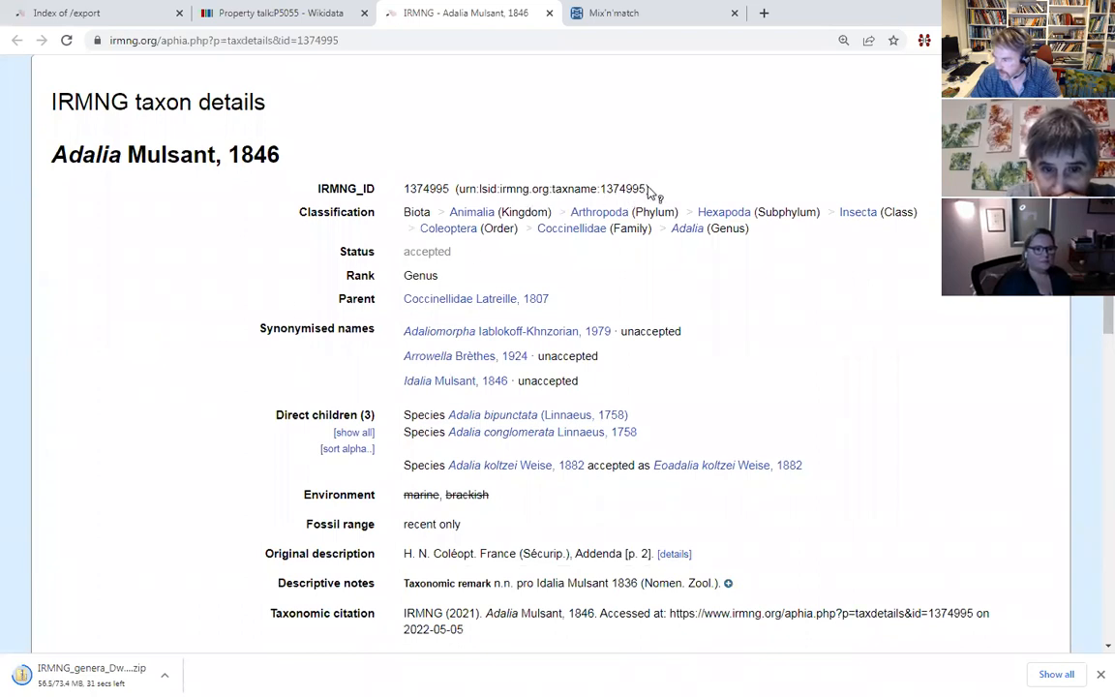
pyautogui.scroll(-2, 689, 268)
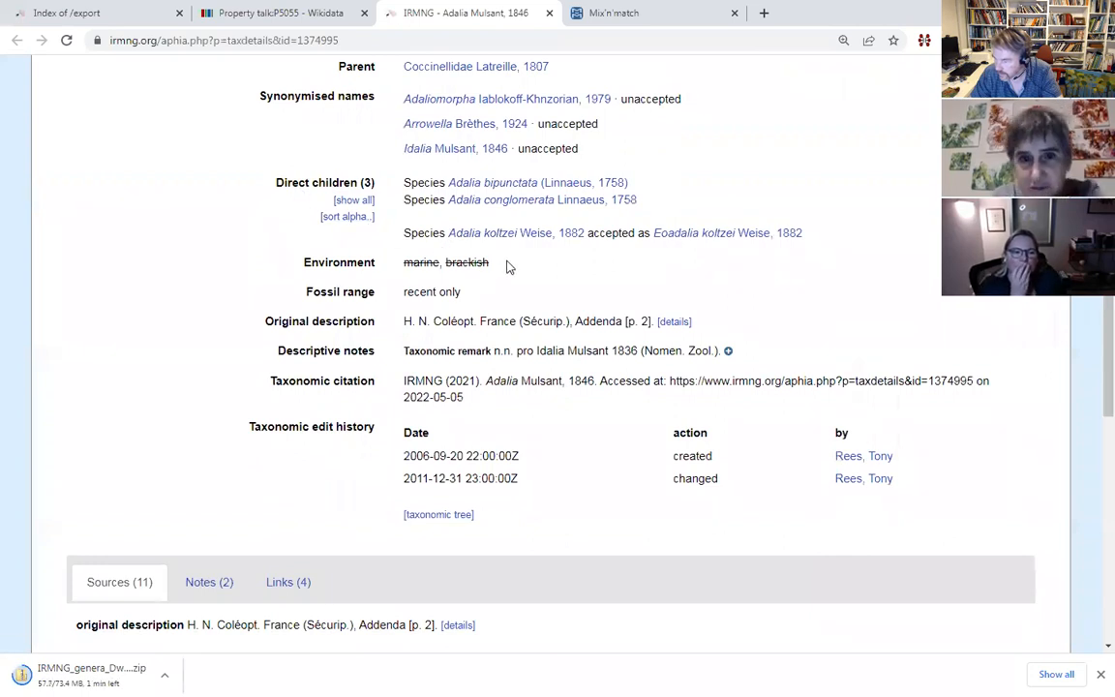
pyautogui.moveTo(508, 266); pyautogui.dragTo(385, 270)
pyautogui.click(180, 272)
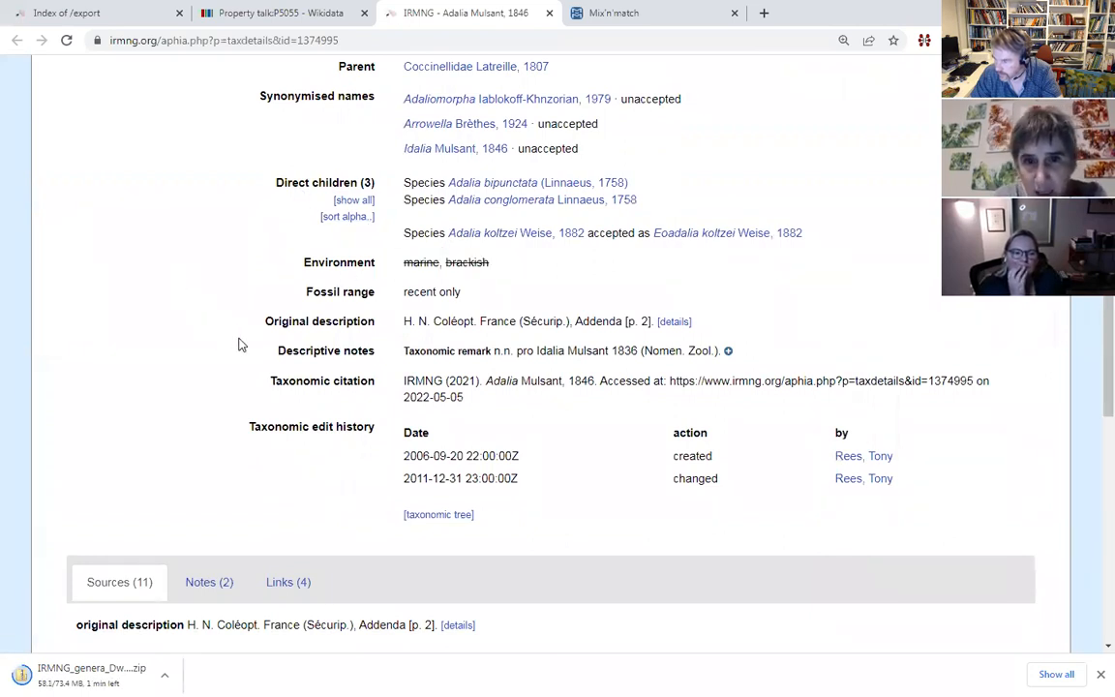
pyautogui.scroll(-2, 240, 344)
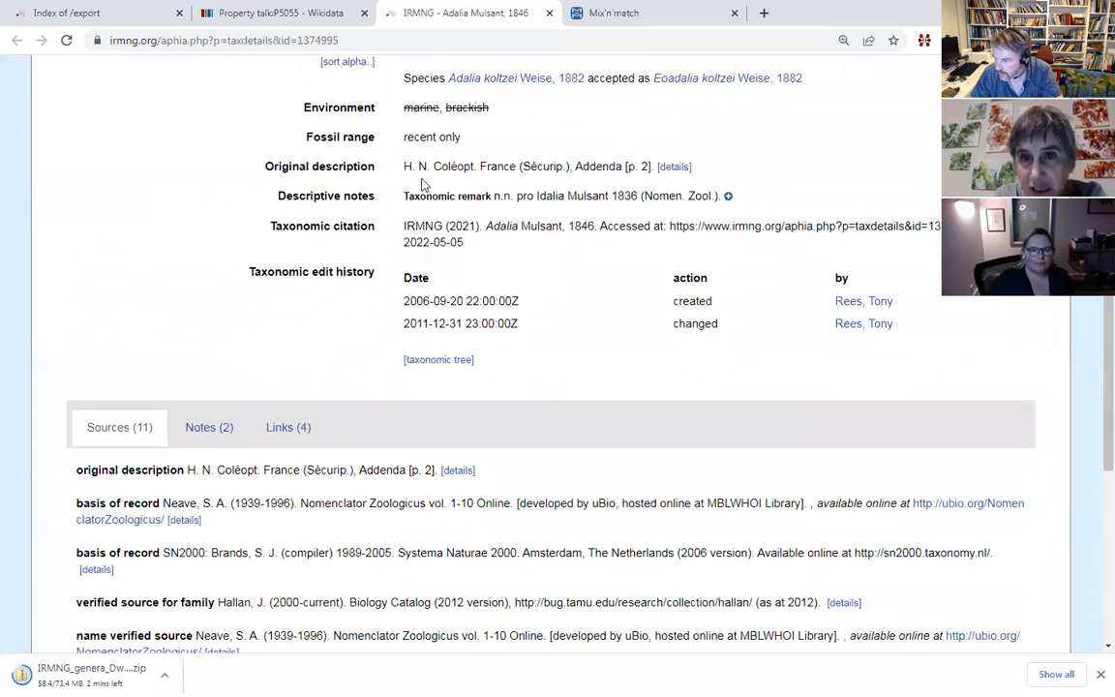
# - Review the Adalia record's original description and its list of supporting sources
pyautogui.moveTo(420, 168); pyautogui.dragTo(542, 175)
pyautogui.click(544, 176)
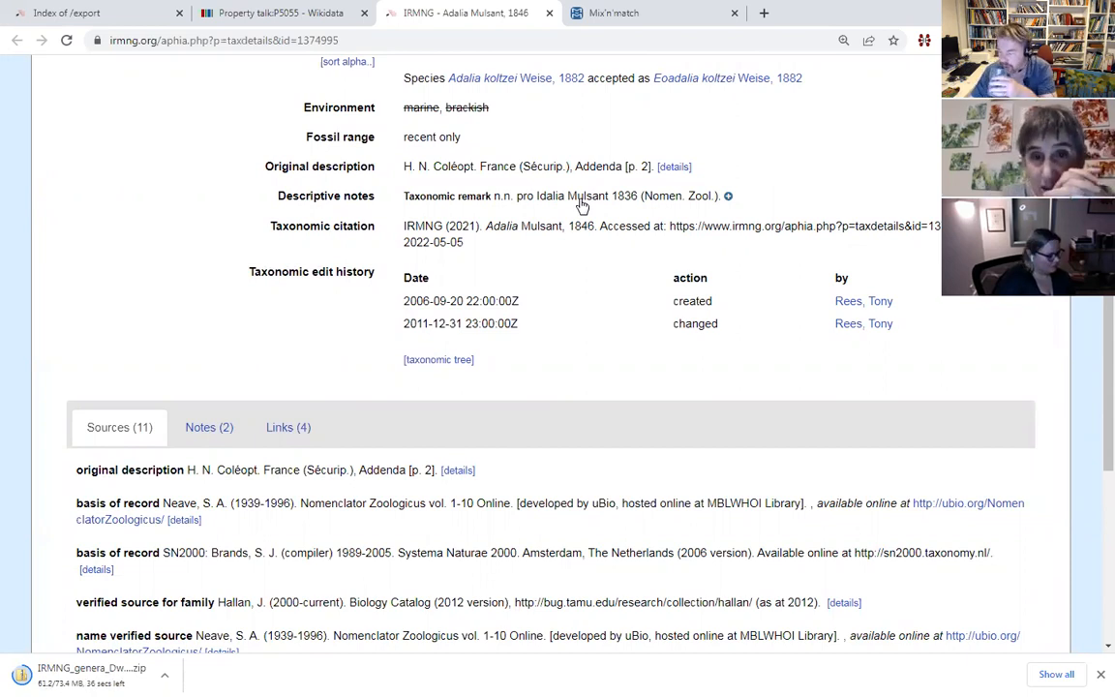
pyautogui.scroll(-2, 571, 257)
pyautogui.scroll(-1, 566, 276)
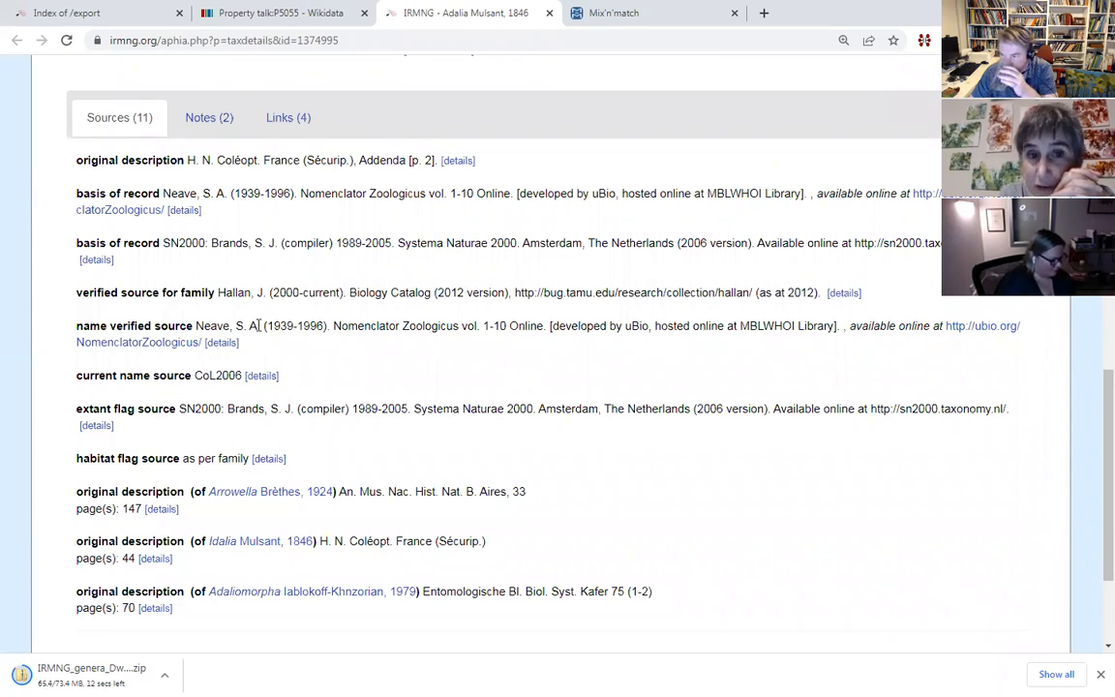
pyautogui.scroll(-2, 257, 325)
pyautogui.scroll(4, 257, 327)
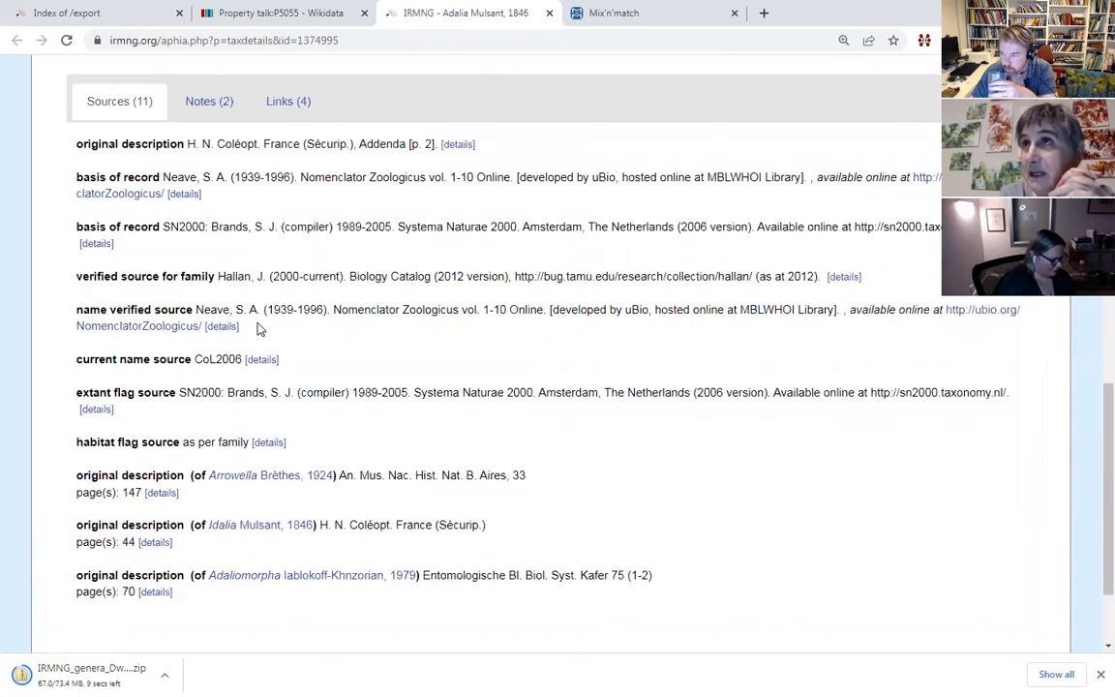
pyautogui.scroll(3, 257, 325)
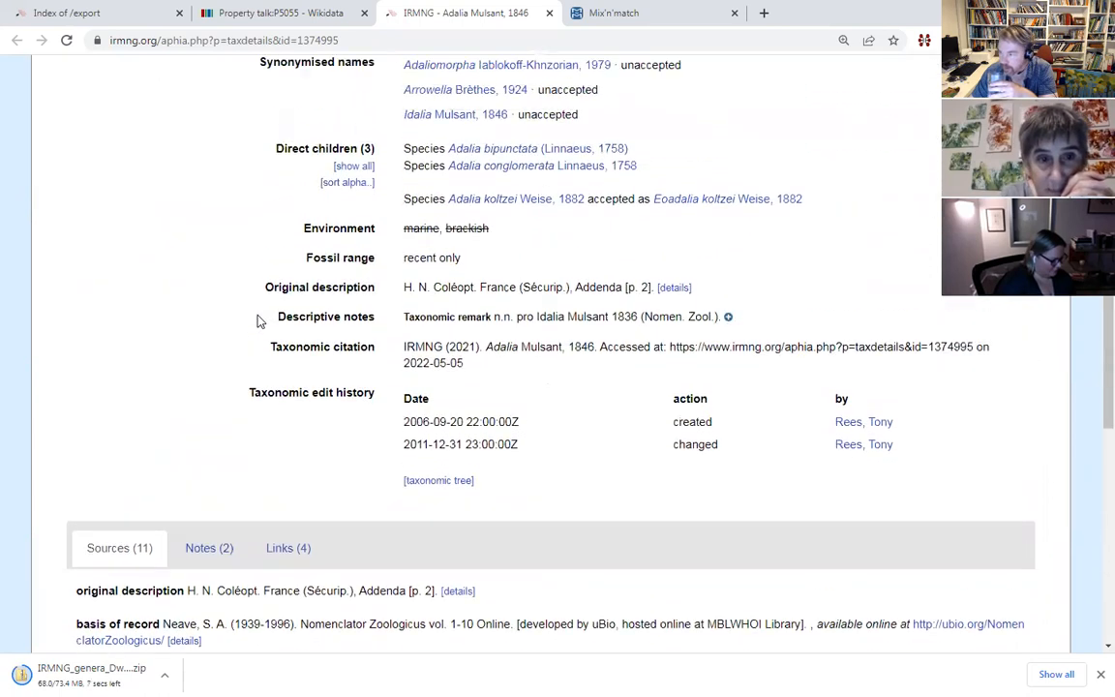
pyautogui.scroll(2, 258, 321)
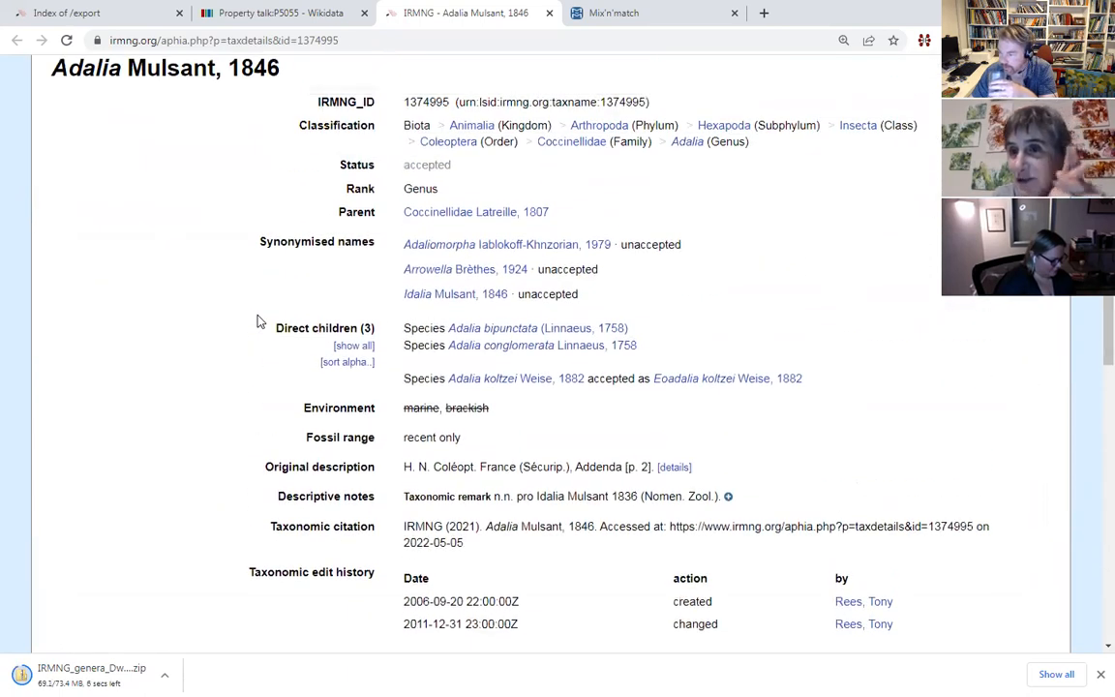
pyautogui.scroll(2, 257, 321)
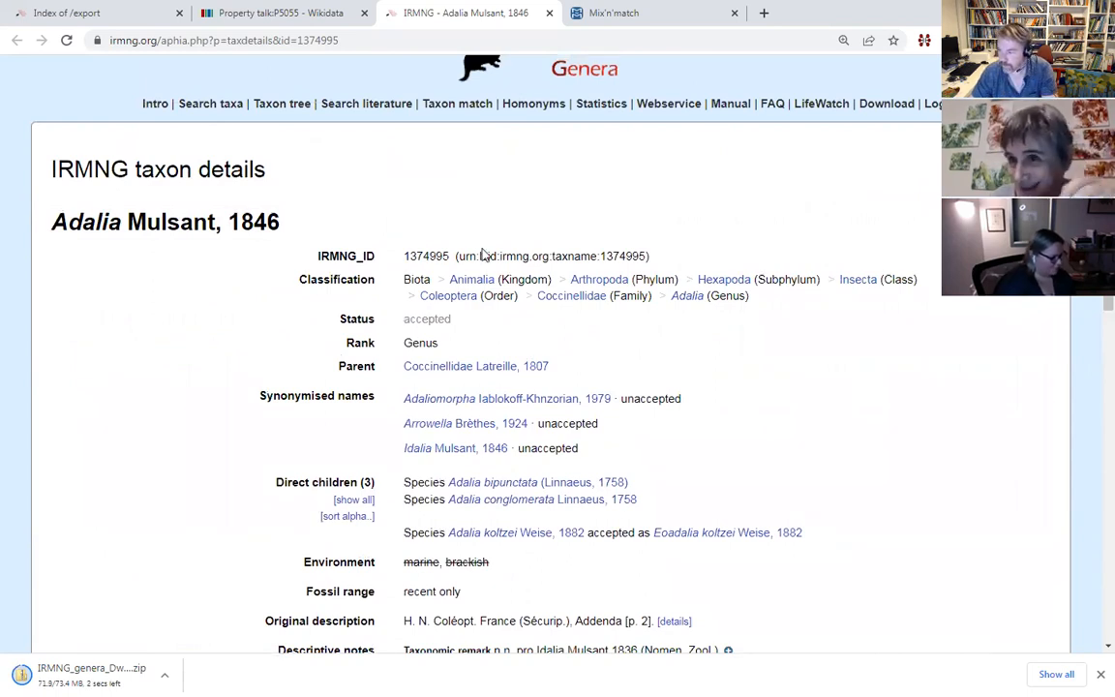
# - Highlight the LSID shown beside the Adalia record's IRMNG_ID
pyautogui.moveTo(457, 257); pyautogui.dragTo(646, 256)
pyautogui.click(664, 262)
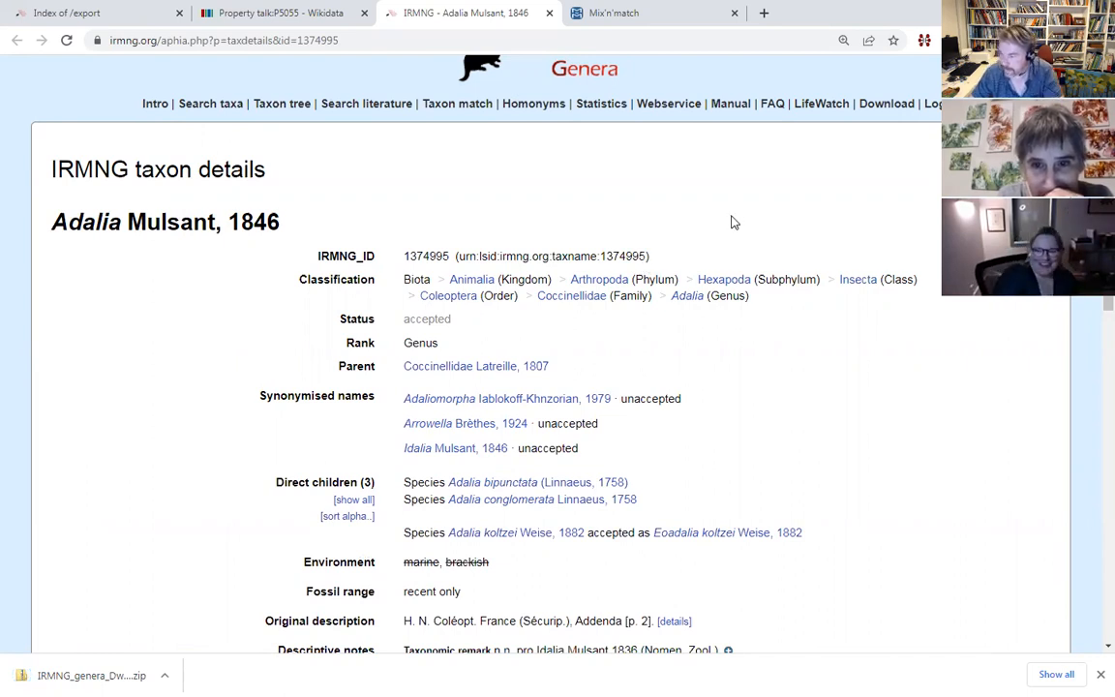
pyautogui.scroll(-2, 733, 223)
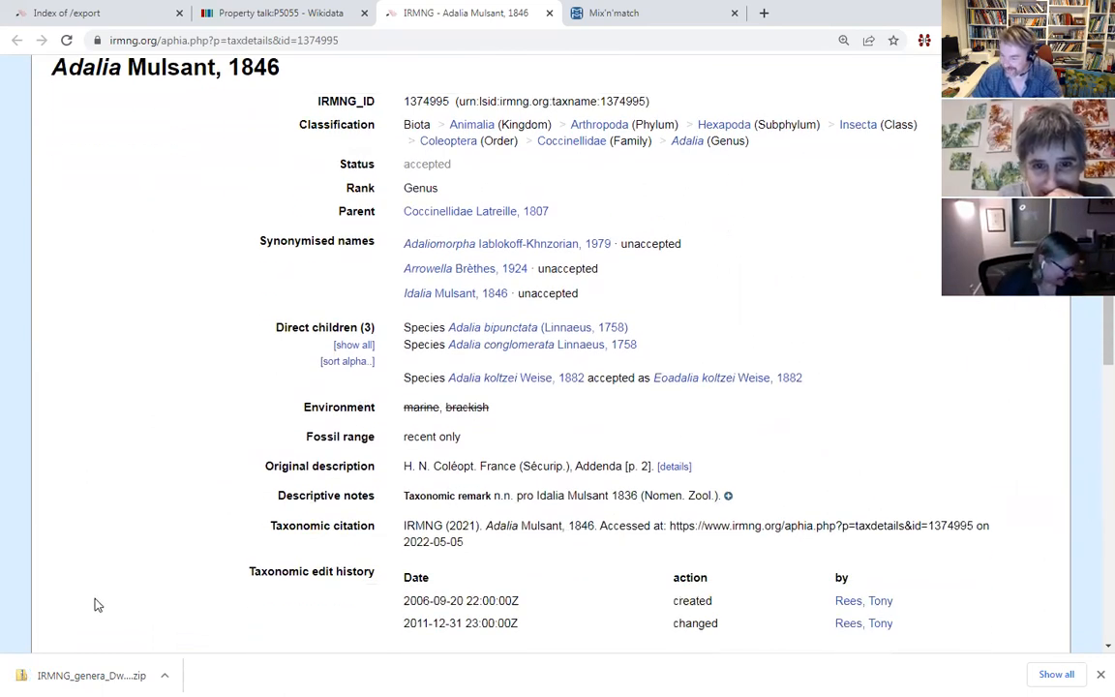
# - Open the downloaded IRMNG_genera_DwCA.zip archive
pyautogui.click(91, 675)
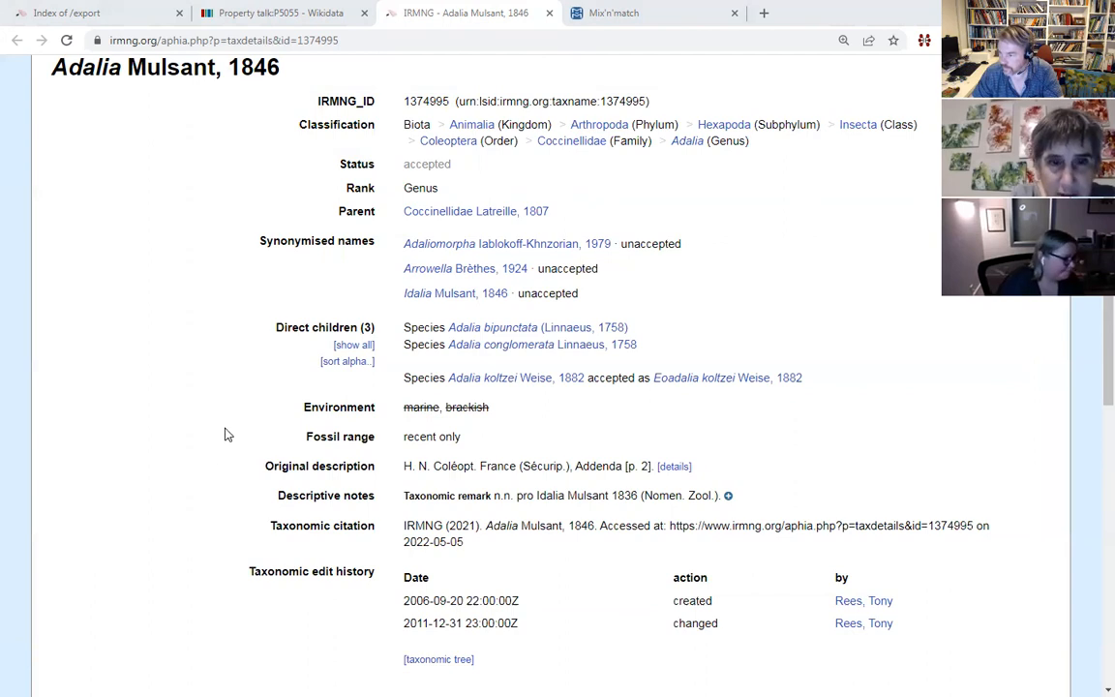
pyautogui.scroll(3, 223, 427)
pyautogui.scroll(-6, 224, 426)
pyautogui.scroll(4, 223, 427)
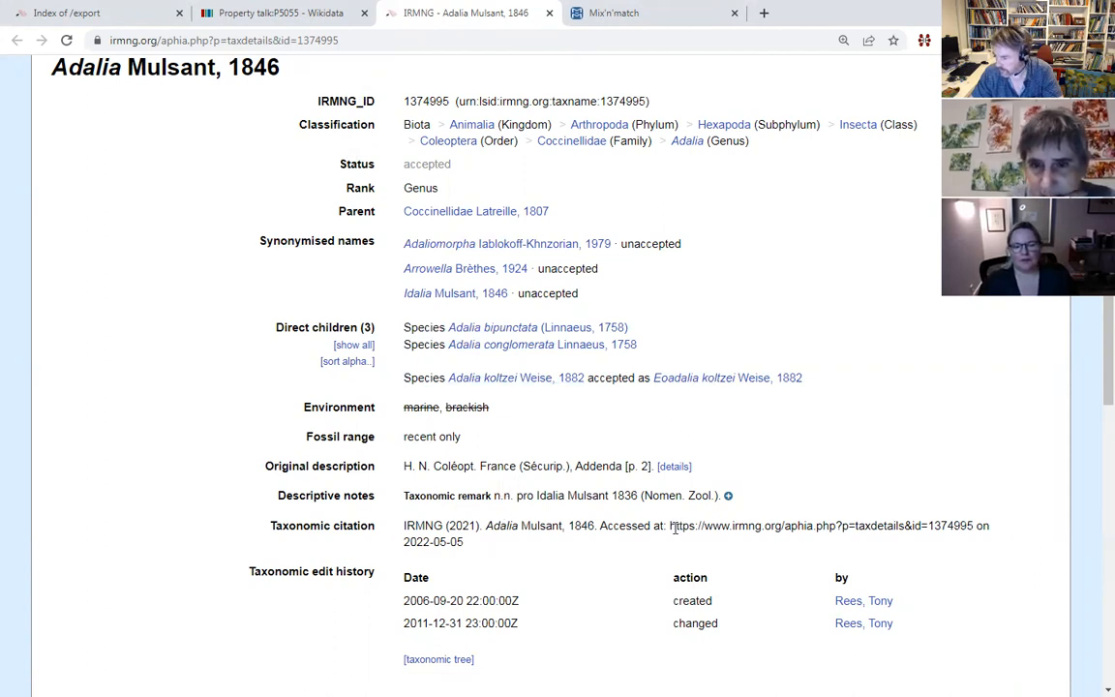
# - View the source details of Adalia's original description and return to the Adalia taxon record through its linked taxon
pyautogui.click(677, 468)
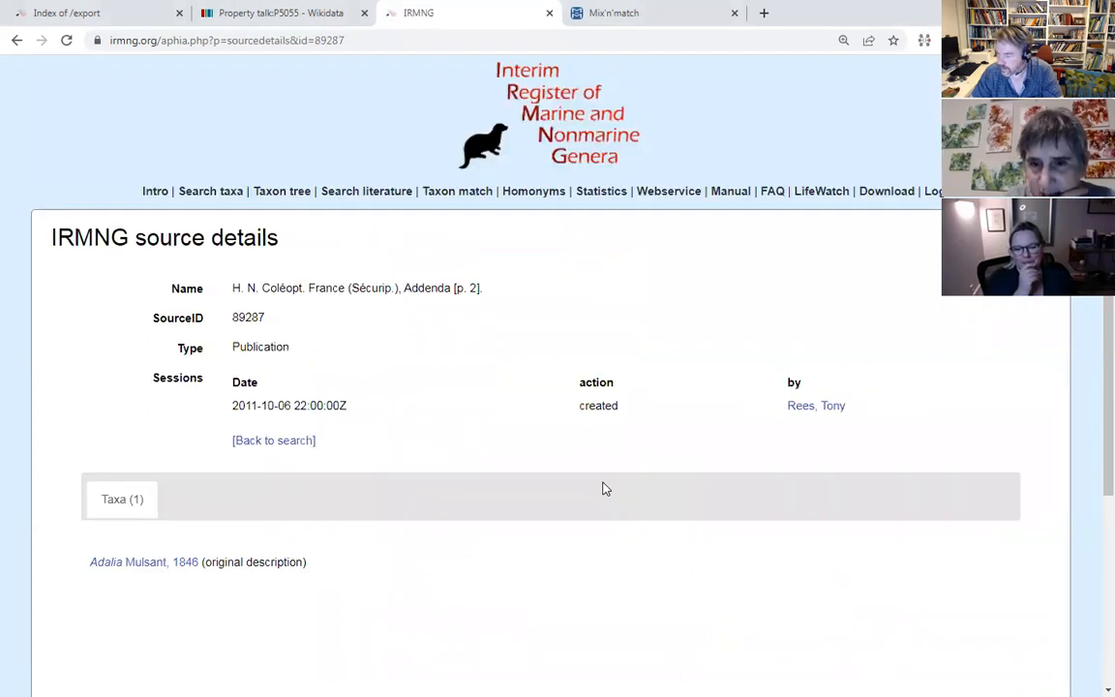
pyautogui.scroll(-2, 599, 461)
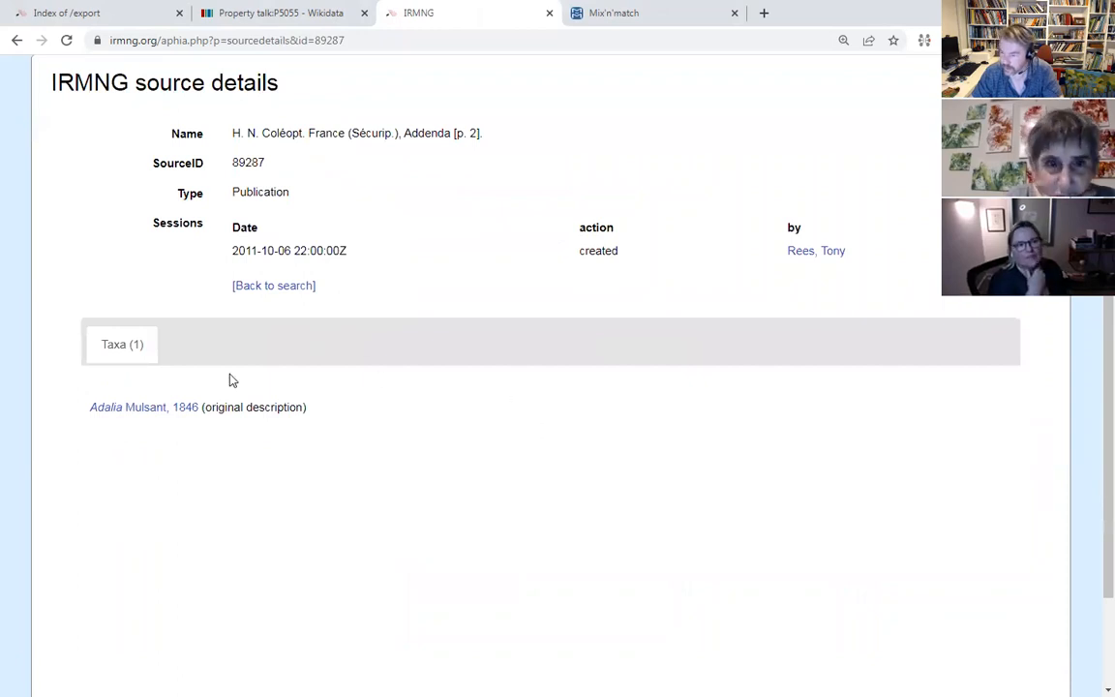
pyautogui.click(167, 412)
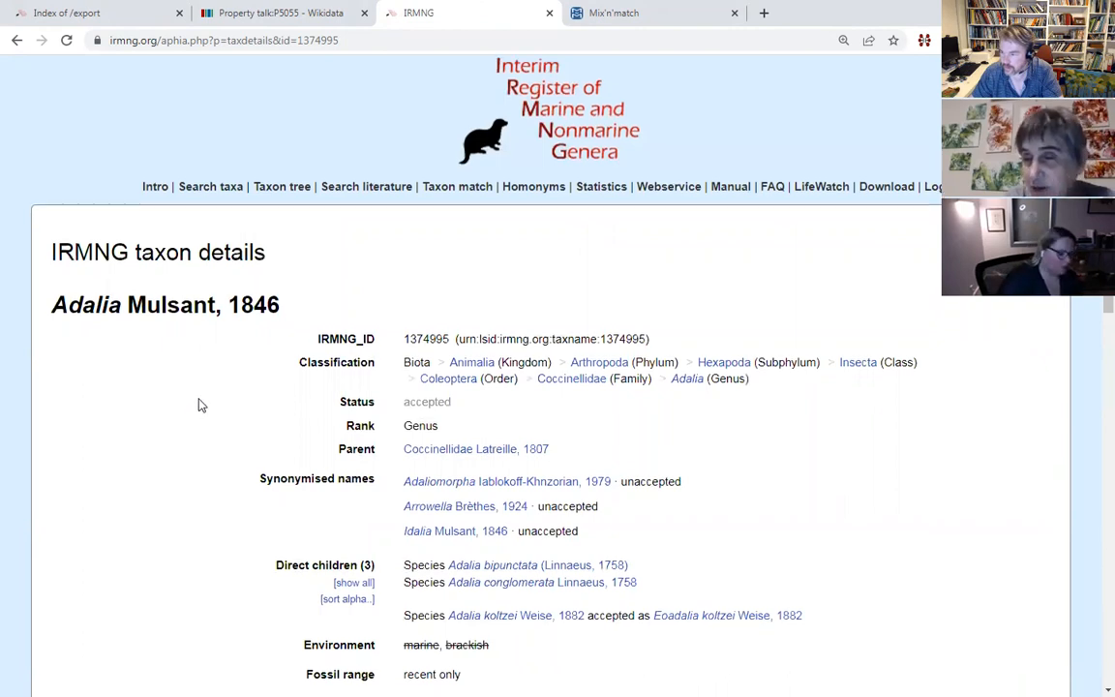
pyautogui.scroll(-1, 198, 404)
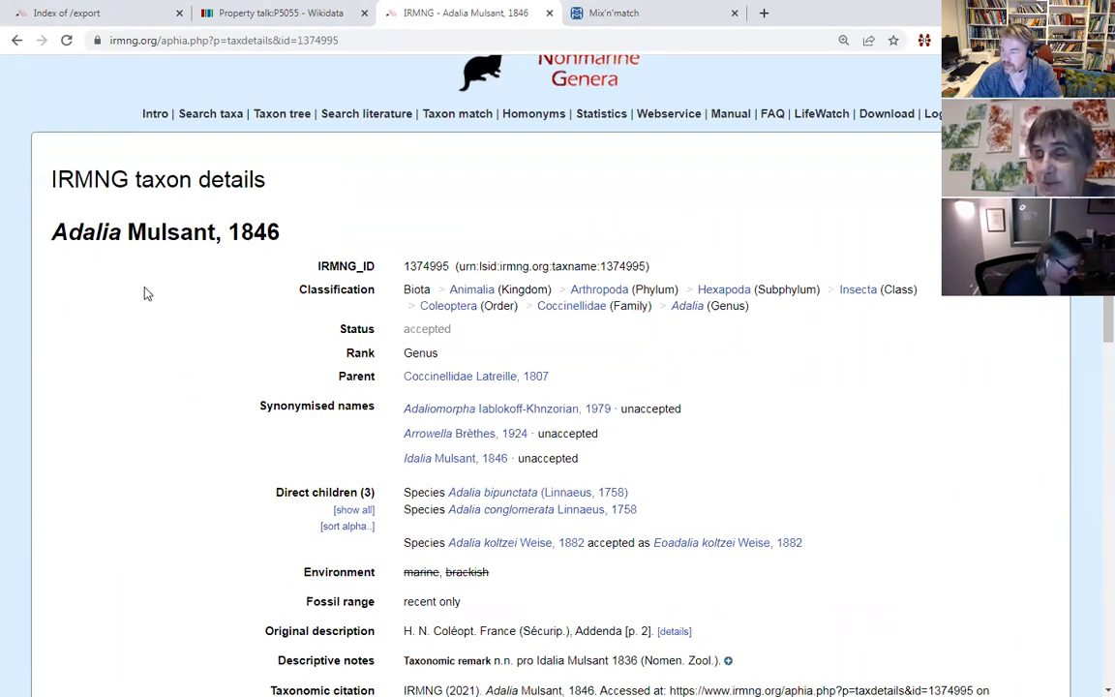
pyautogui.scroll(-2, 145, 292)
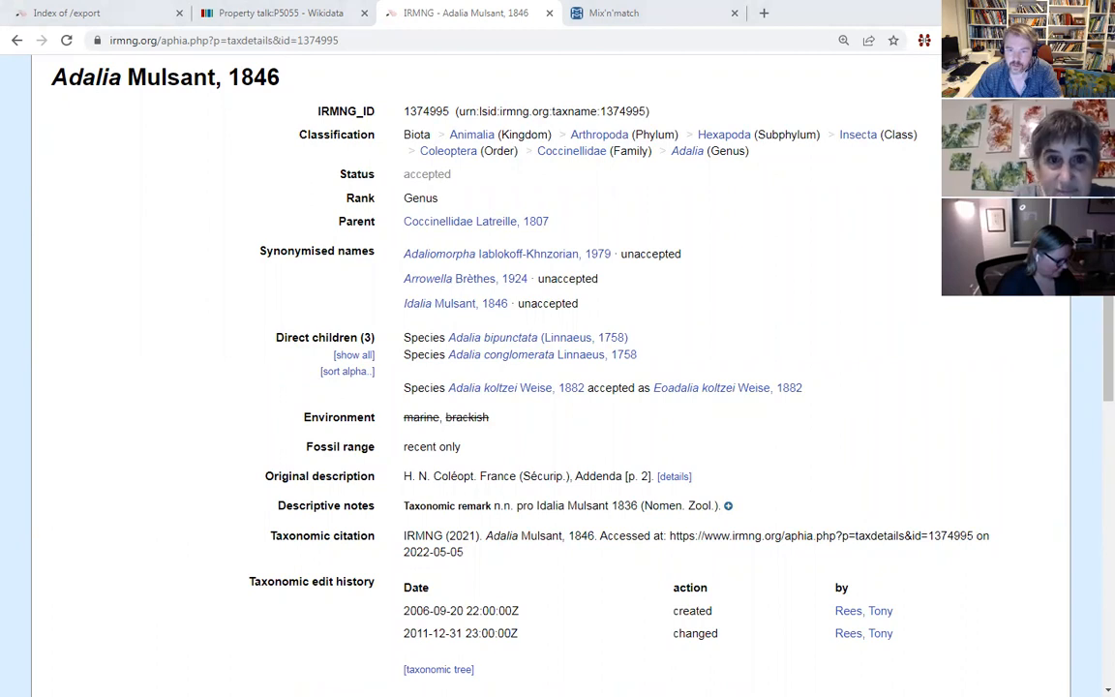
# - Switch to the extracted IRMNG_genera_DwCA folder and compare the sizes of reference.txt, speciesprofile.txt and taxon.txt in a widened window
pyautogui.hotkey('alt', 'Tab')
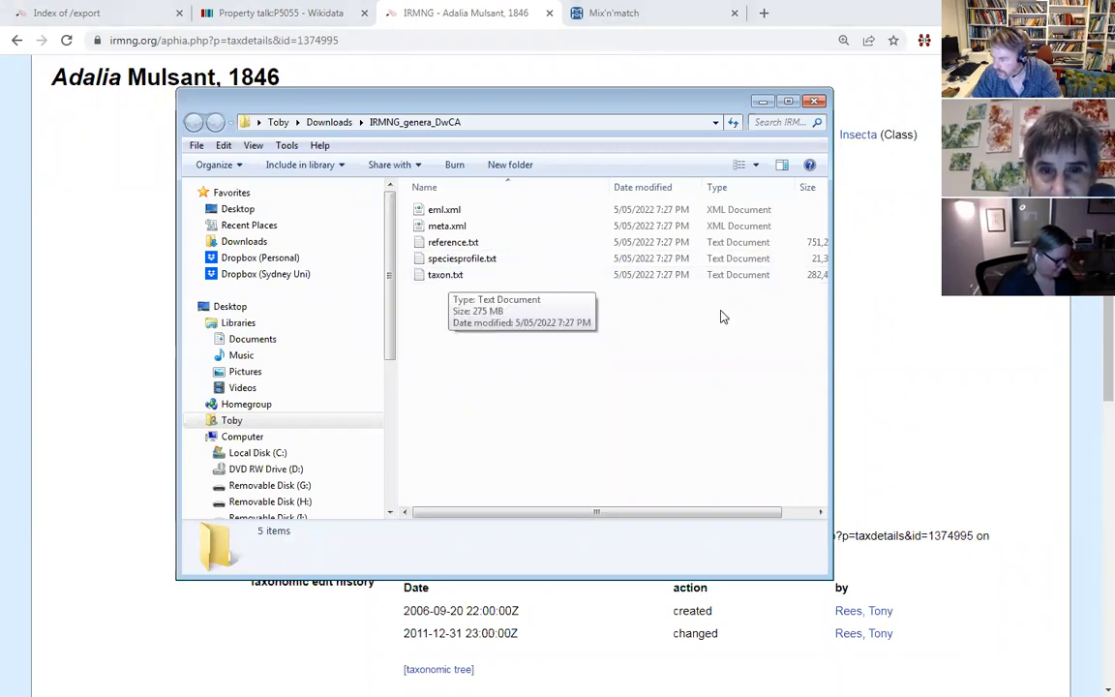
pyautogui.moveTo(830, 316); pyautogui.dragTo(919, 315)
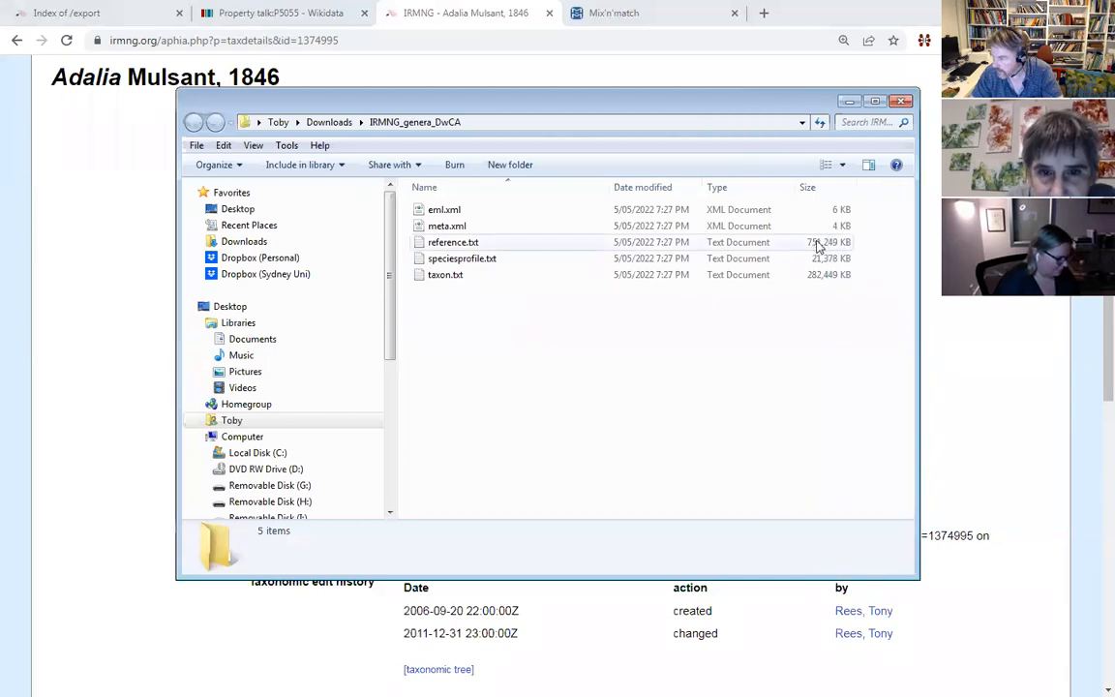
pyautogui.click(813, 243)
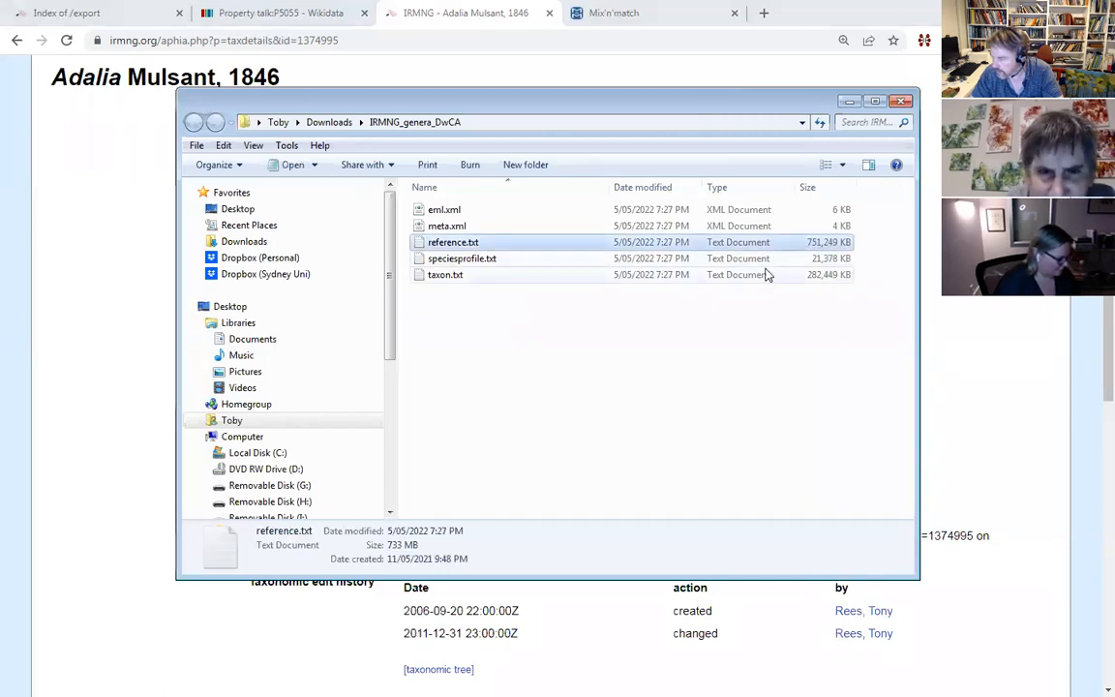
pyautogui.click(813, 259)
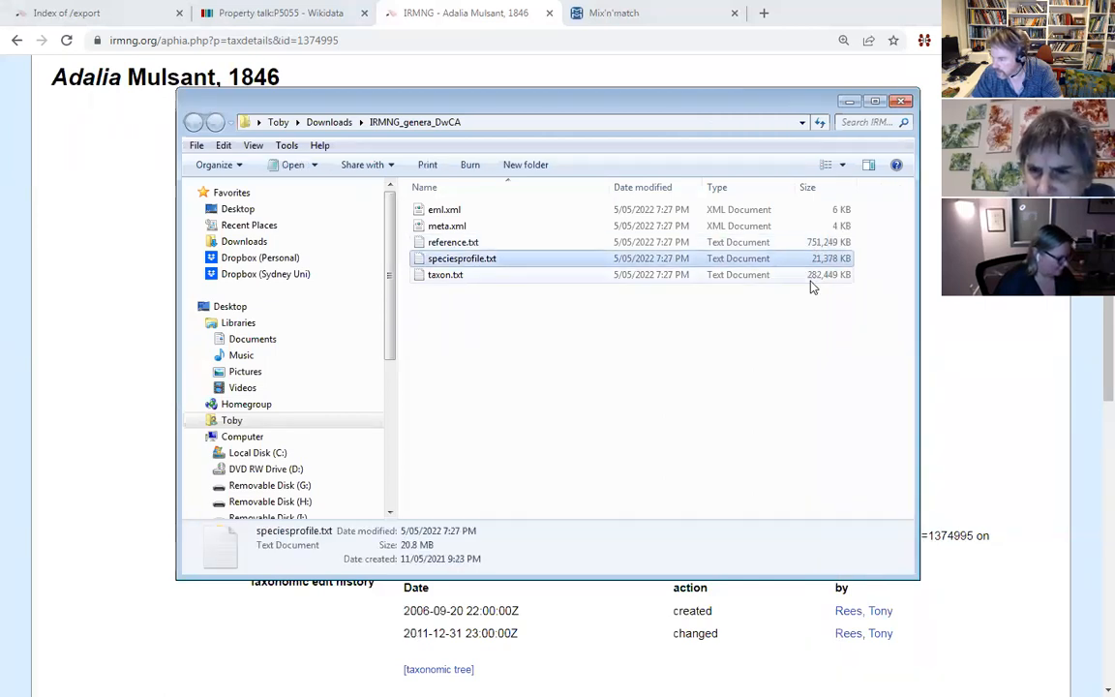
pyautogui.click(813, 279)
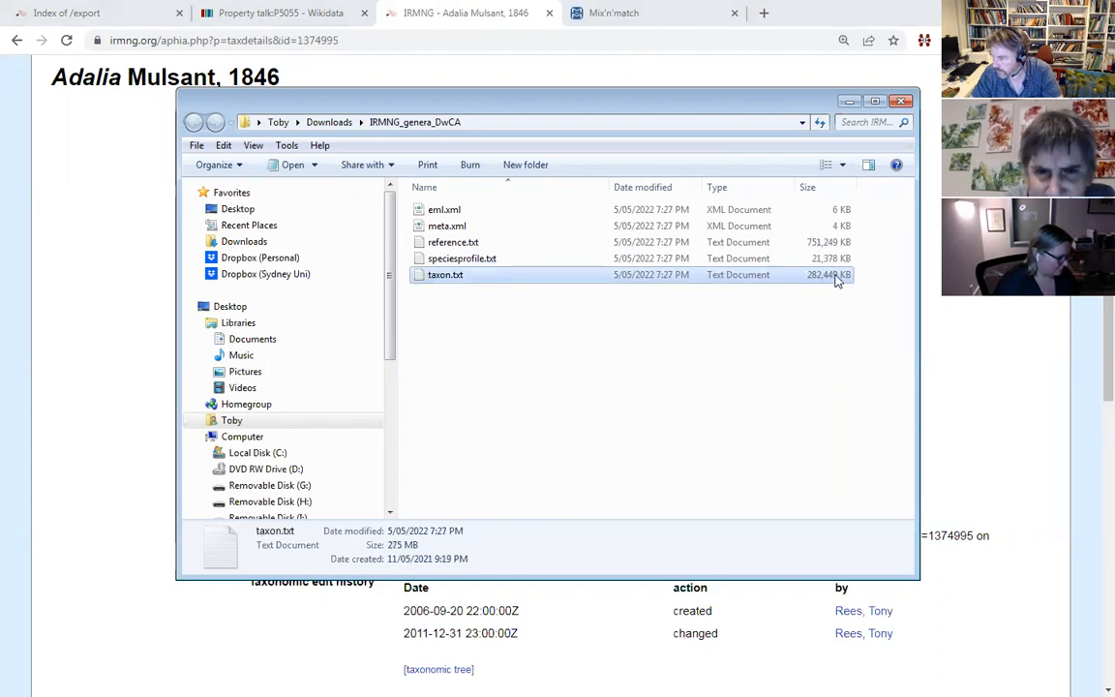
# - Open taxon.txt from the extracted archive in Microsoft Excel
pyautogui.rightClick(465, 280)
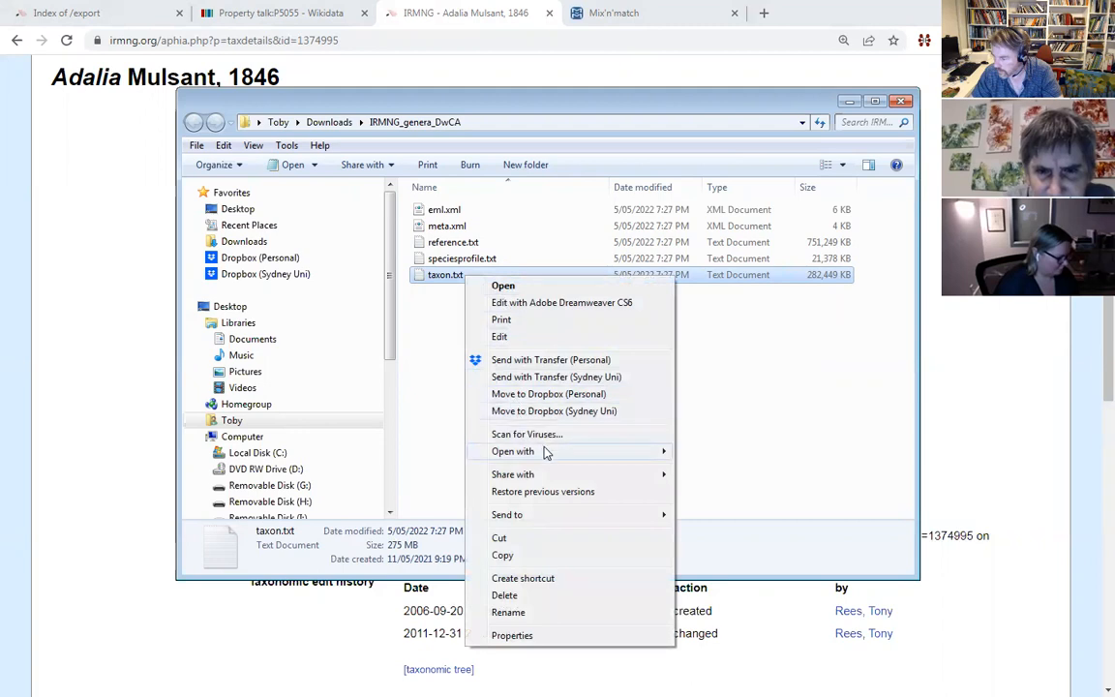
pyautogui.moveTo(544, 452)
pyautogui.click(728, 480)
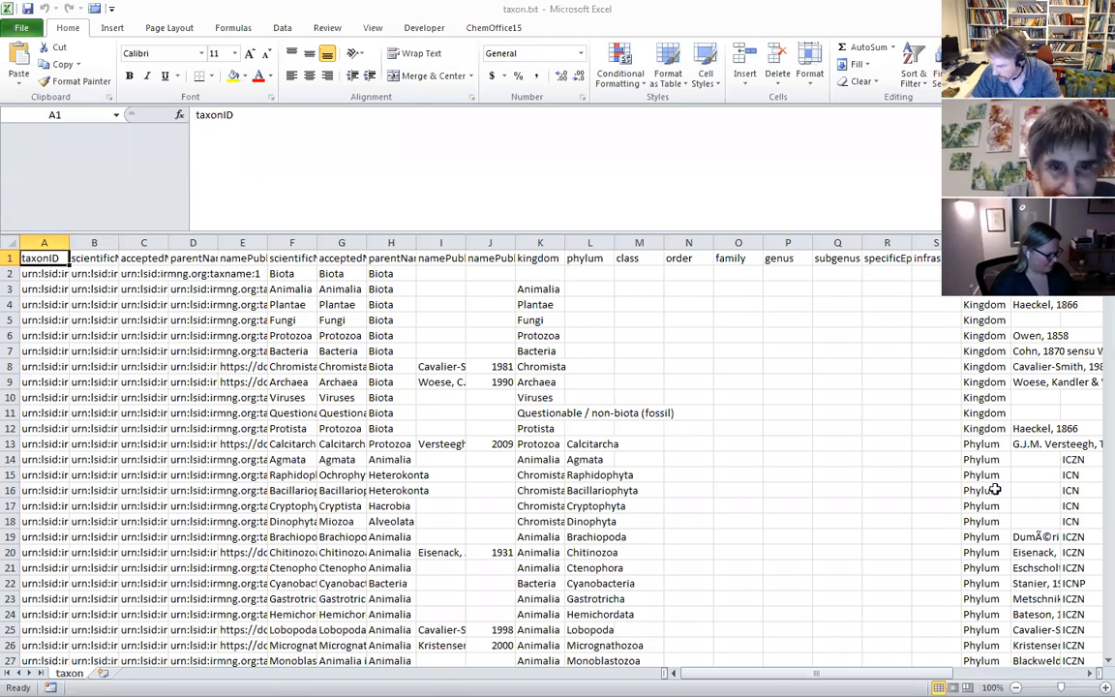
# - Go to the last data rows of the taxon sheet and widen the authorship column U
pyautogui.moveTo(1108, 257); pyautogui.dragTo(1103, 656)
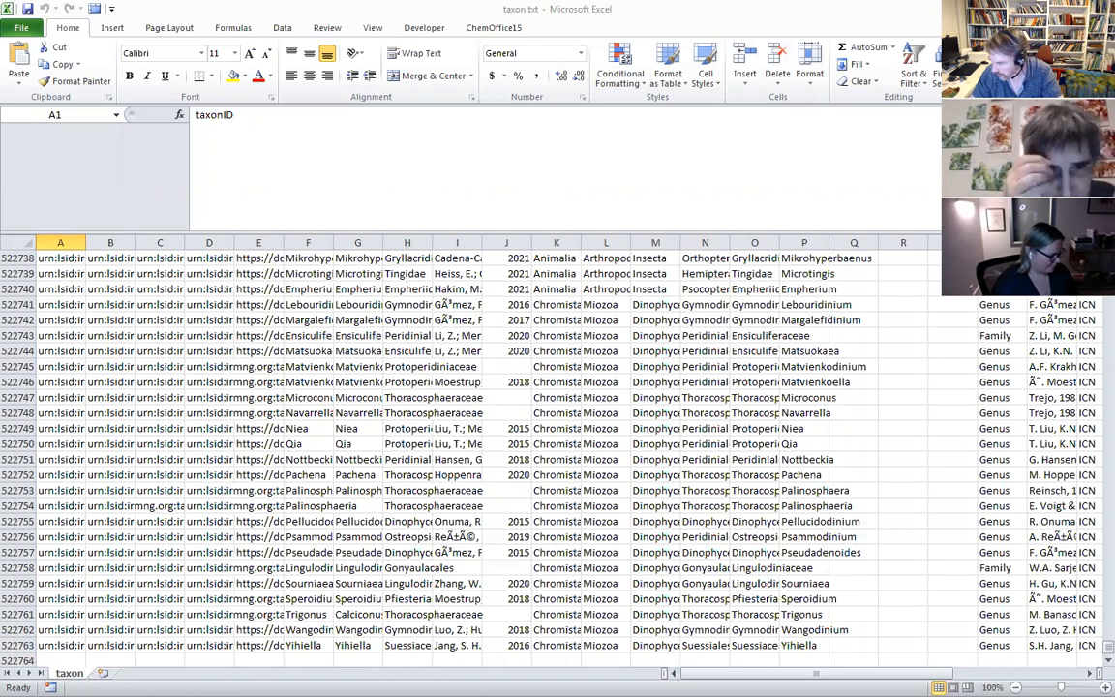
pyautogui.moveTo(900, 672); pyautogui.dragTo(939, 672)
pyautogui.moveTo(927, 241); pyautogui.dragTo(1014, 242)
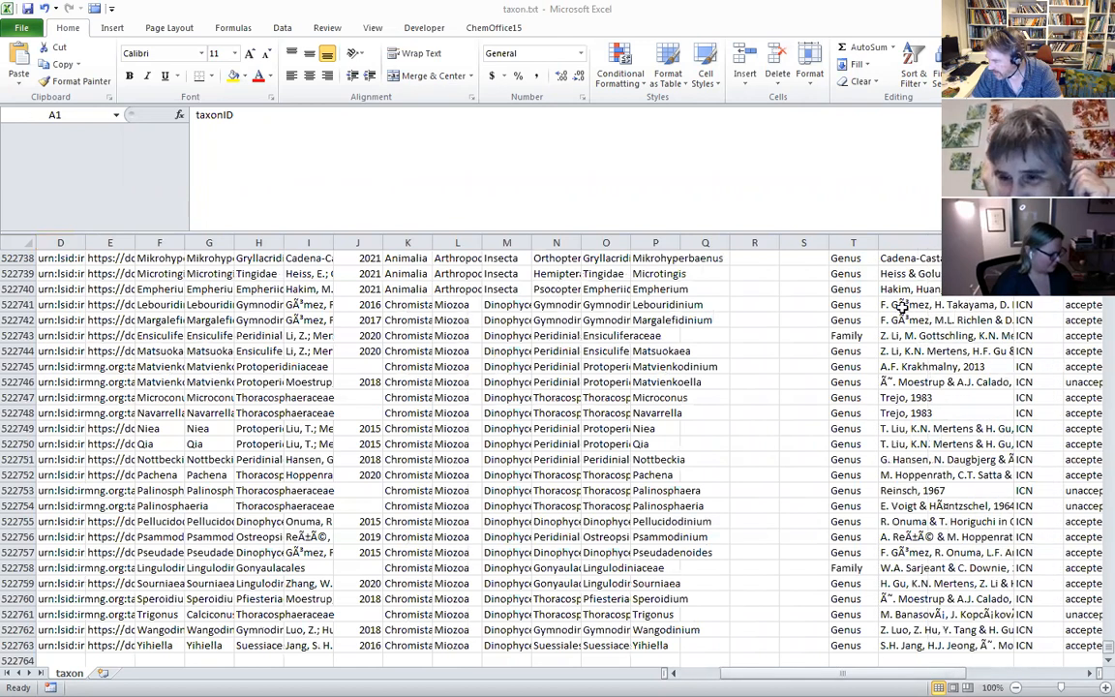
# - Inspect how accented author names are encoded in column U near the end of the sheet, and view the remaining columns
pyautogui.click(900, 307)
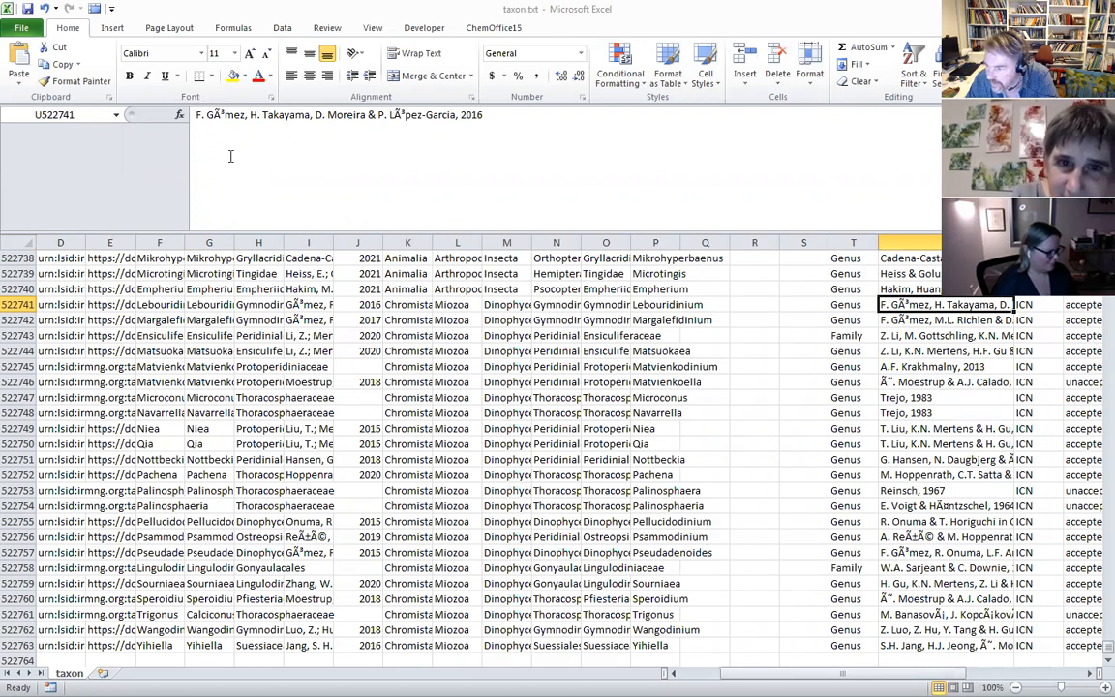
pyautogui.moveTo(213, 115); pyautogui.dragTo(224, 115)
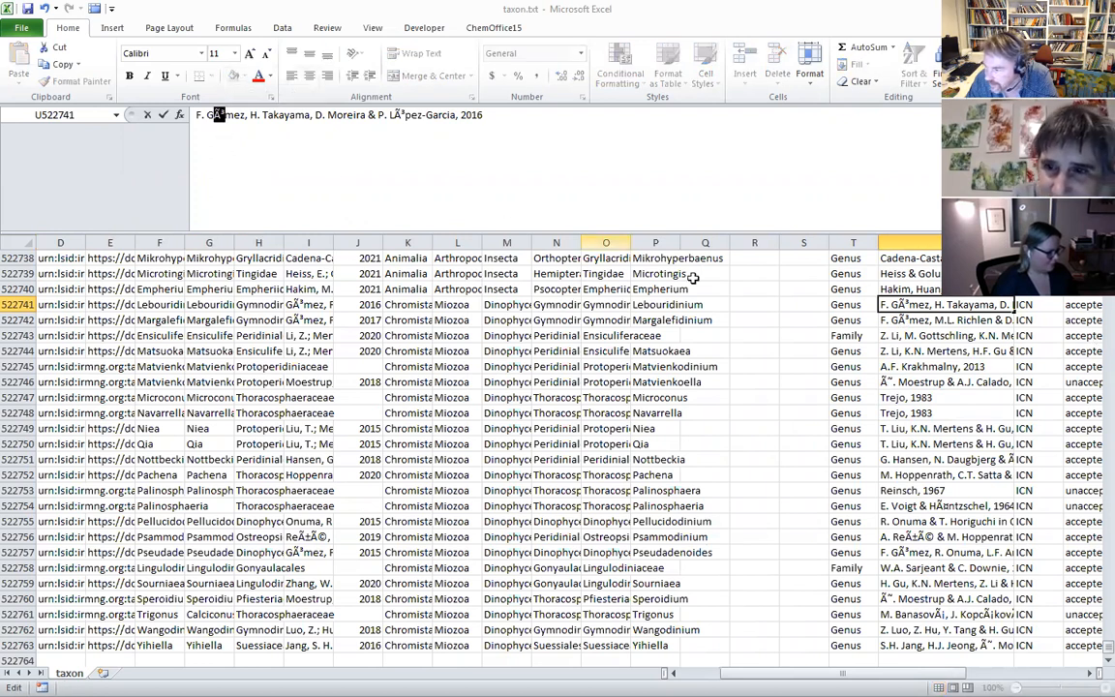
pyautogui.click(891, 364)
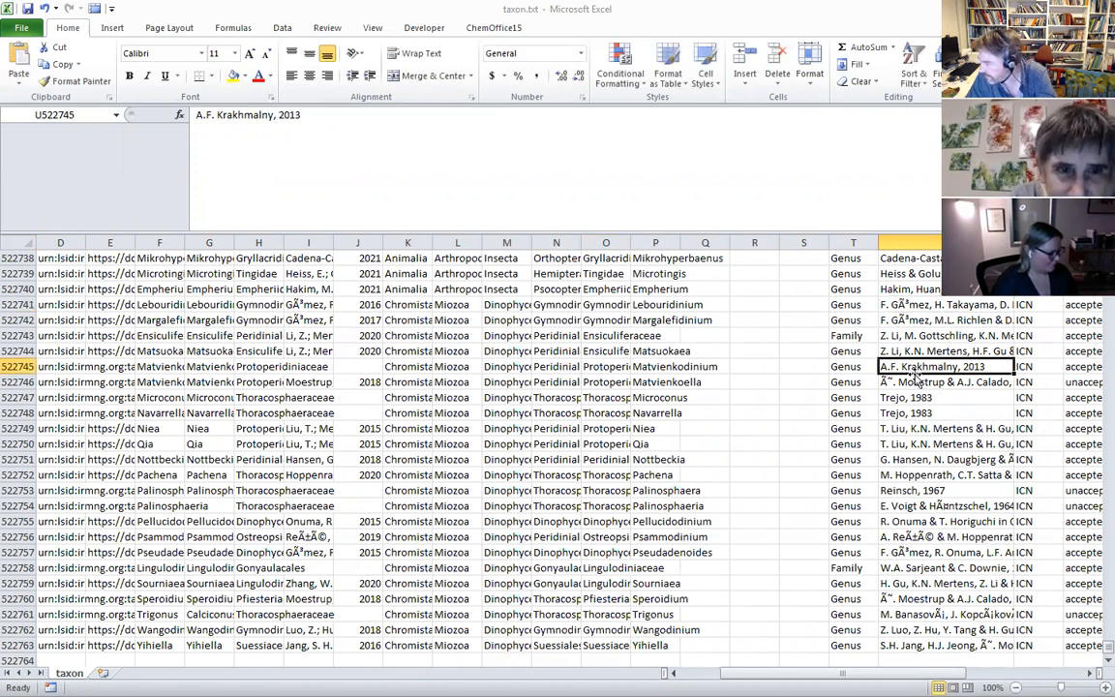
pyautogui.click(935, 535)
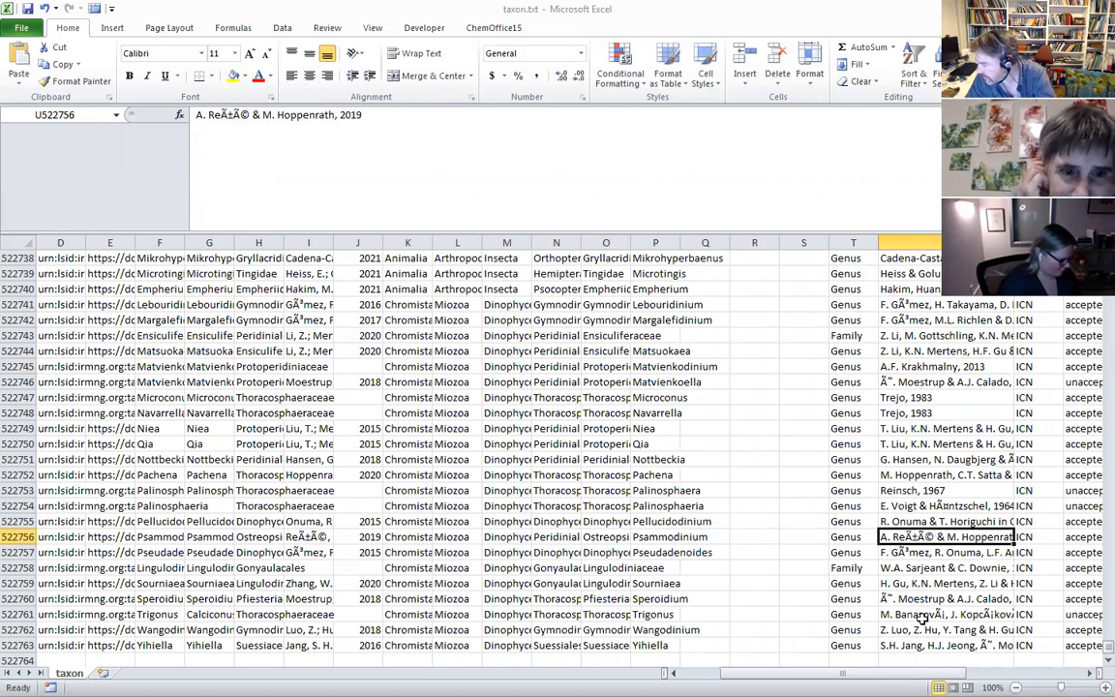
pyautogui.moveTo(842, 672); pyautogui.dragTo(992, 671)
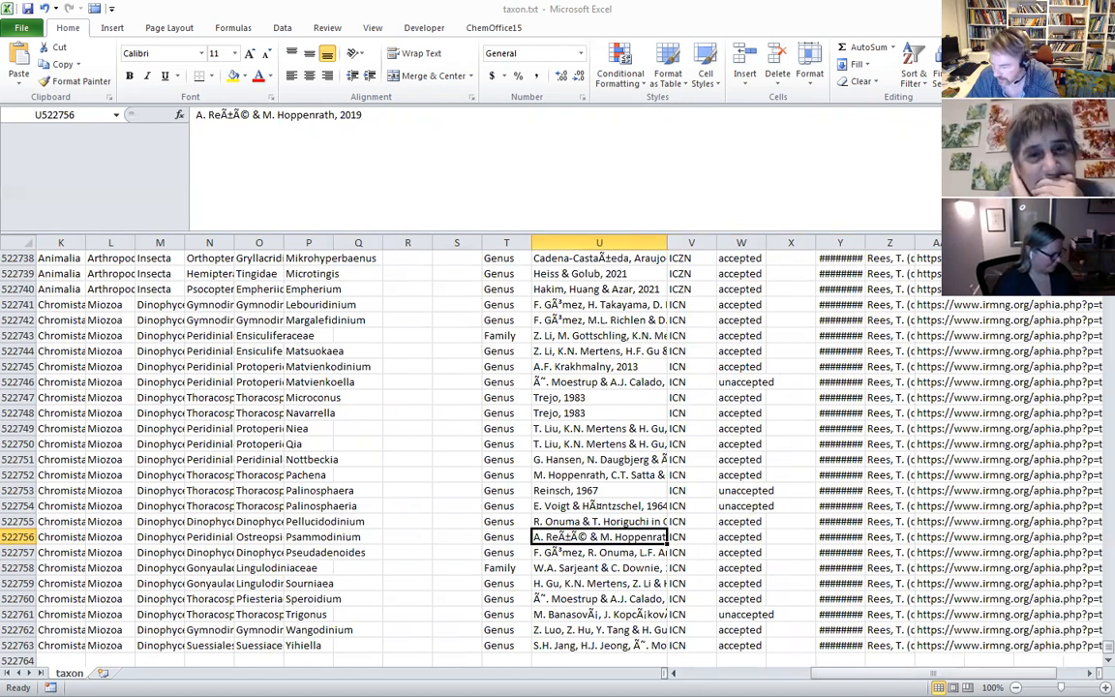
# - Switch back to the IRMNG_genera_DwCA folder and open taxon.txt in Notepad
pyautogui.hotkey('alt', 'Tab')
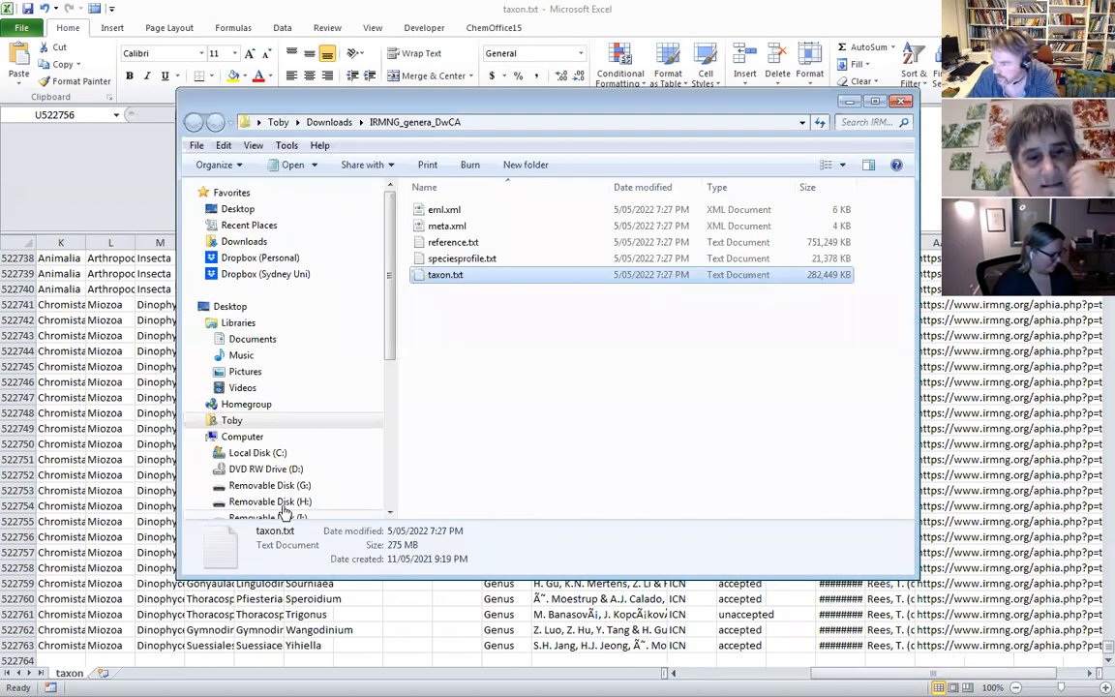
pyautogui.rightClick(452, 278)
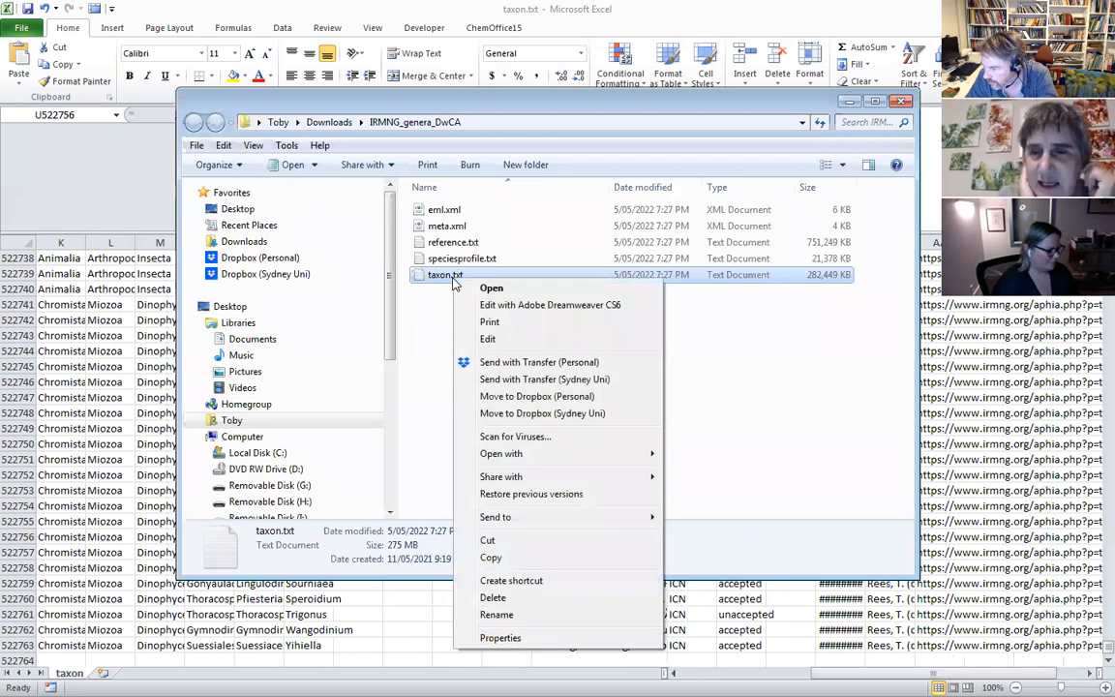
pyautogui.moveTo(542, 453)
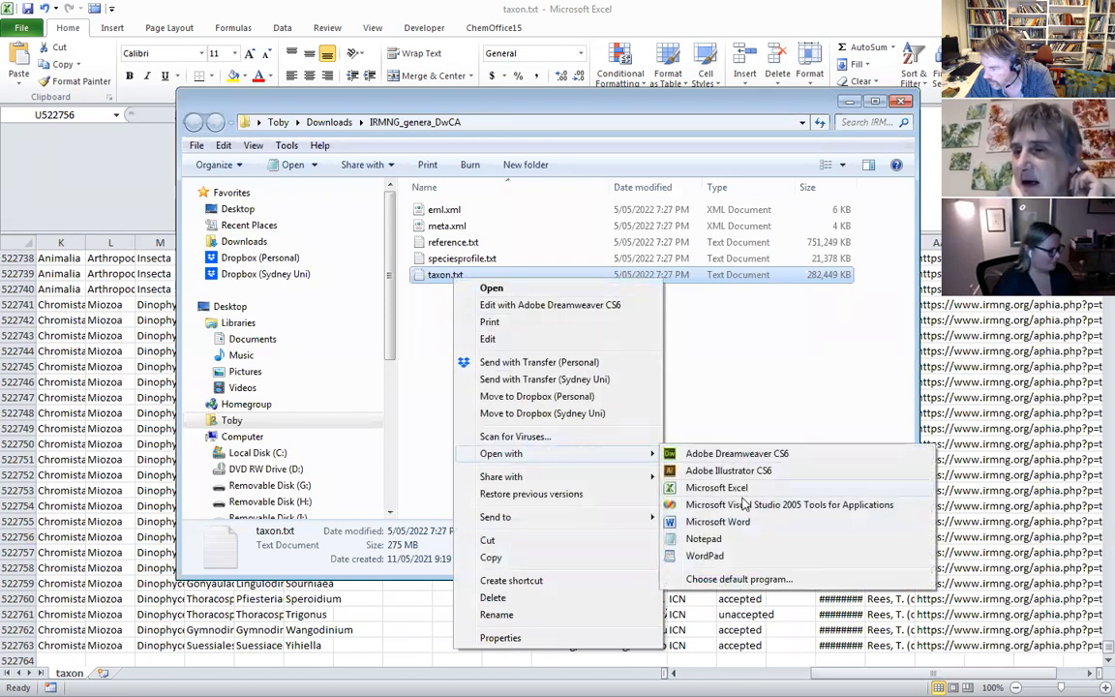
pyautogui.click(731, 539)
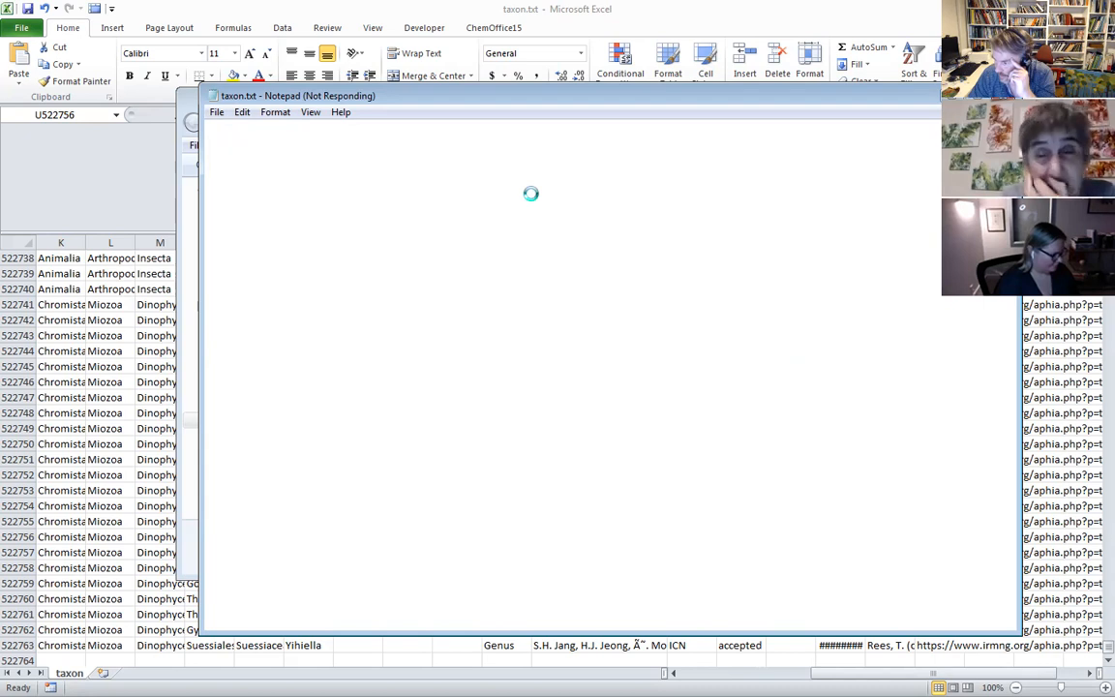
# - Return to the taxon spreadsheet in Excel and go back to its header row
pyautogui.click(630, 10)
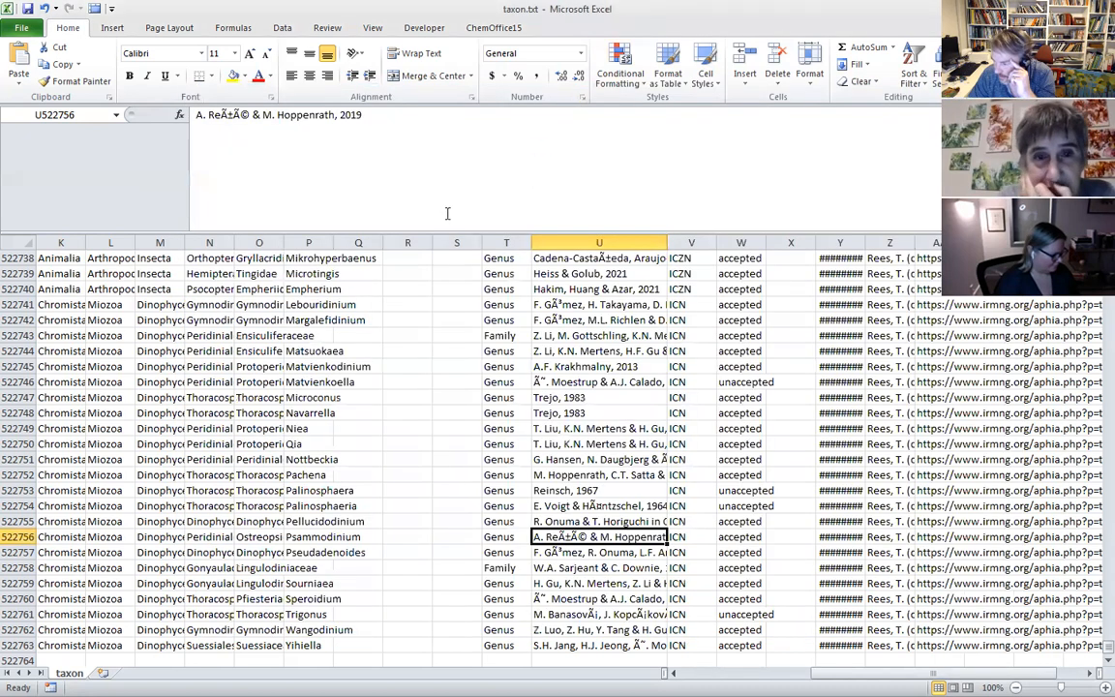
pyautogui.moveTo(1104, 645); pyautogui.dragTo(1103, 254)
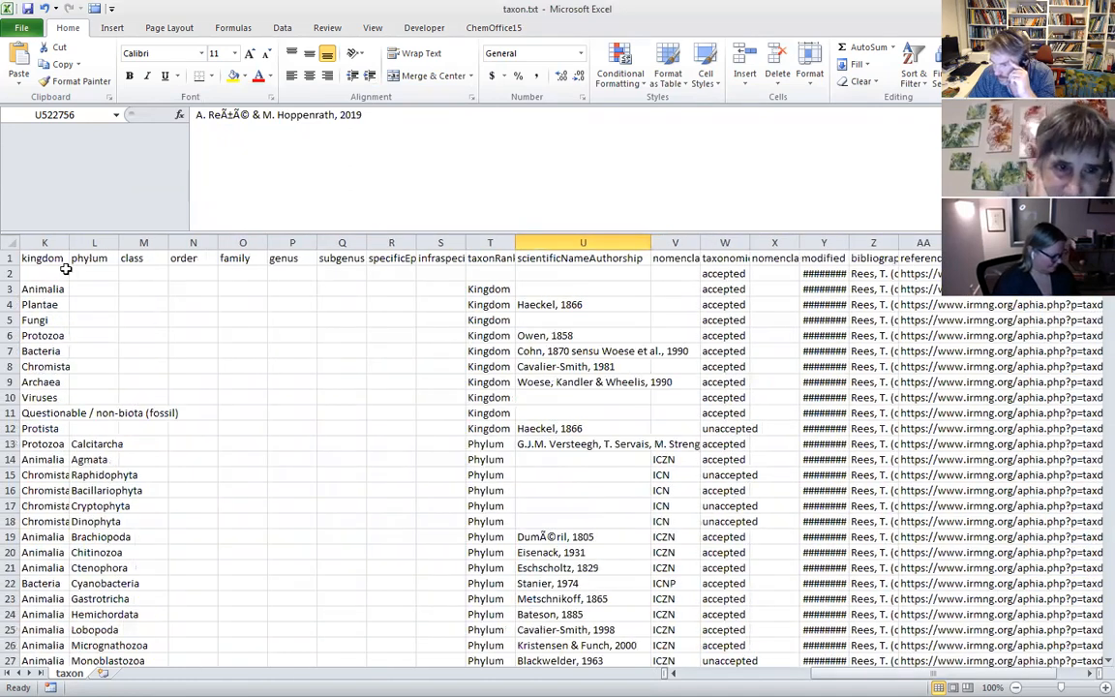
# - Freeze the panes at cell U2 so the header row and the columns before scientificNameAuthorship stay in view
pyautogui.click(10, 258)
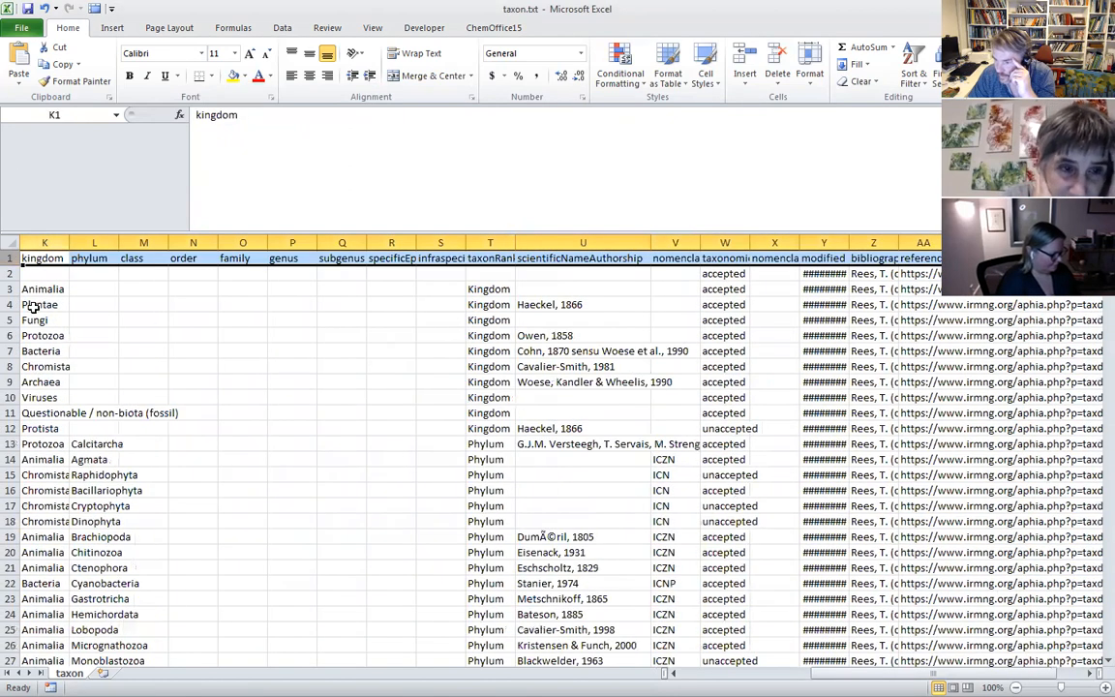
pyautogui.click(115, 275)
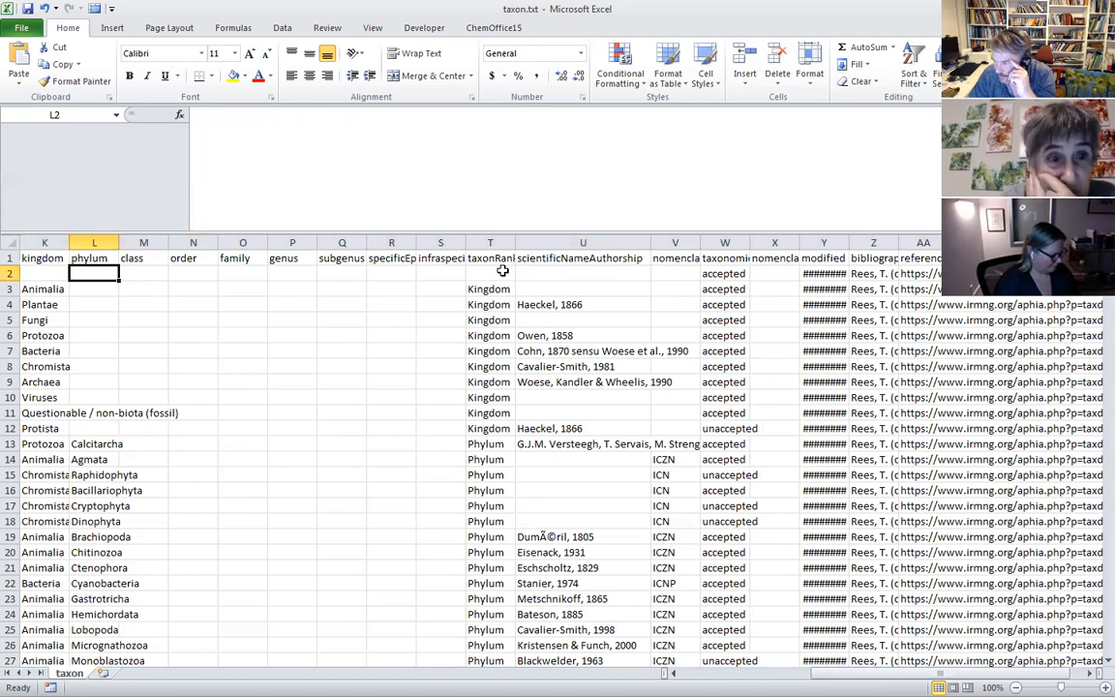
pyautogui.scroll(-19, 110, 309)
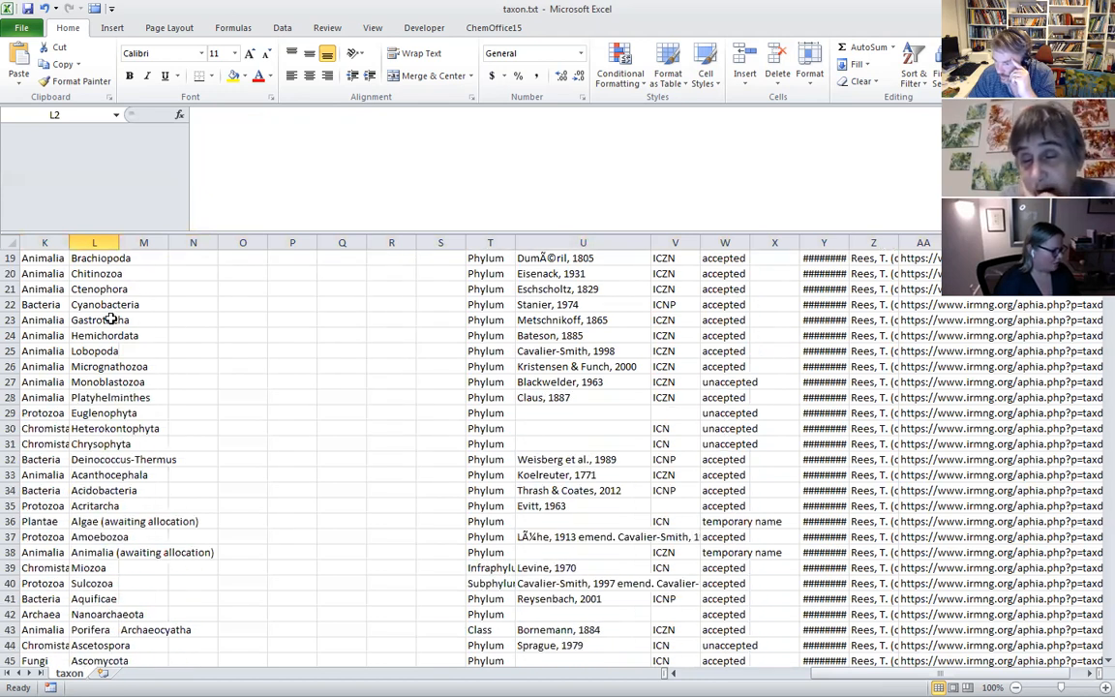
pyautogui.scroll(19, 110, 322)
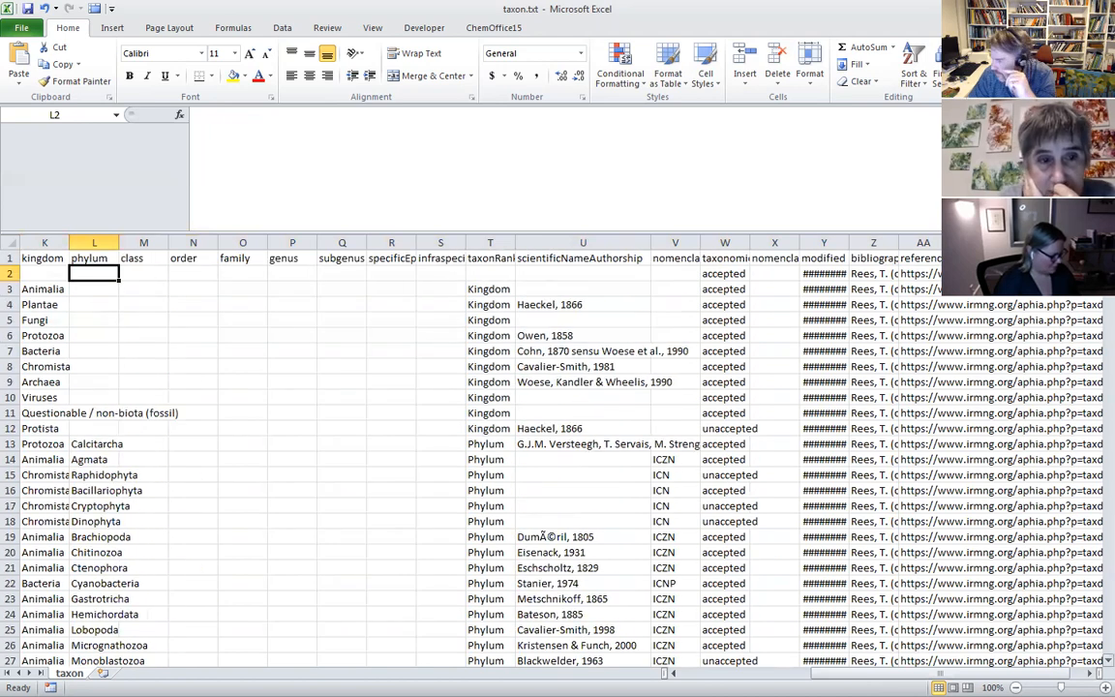
pyautogui.moveTo(1108, 259)
pyautogui.mouseDown()
pyautogui.moveTo(1108, 294)
pyautogui.moveTo(1108, 259)
pyautogui.mouseUp()
pyautogui.click(525, 288)
pyautogui.click(527, 274)
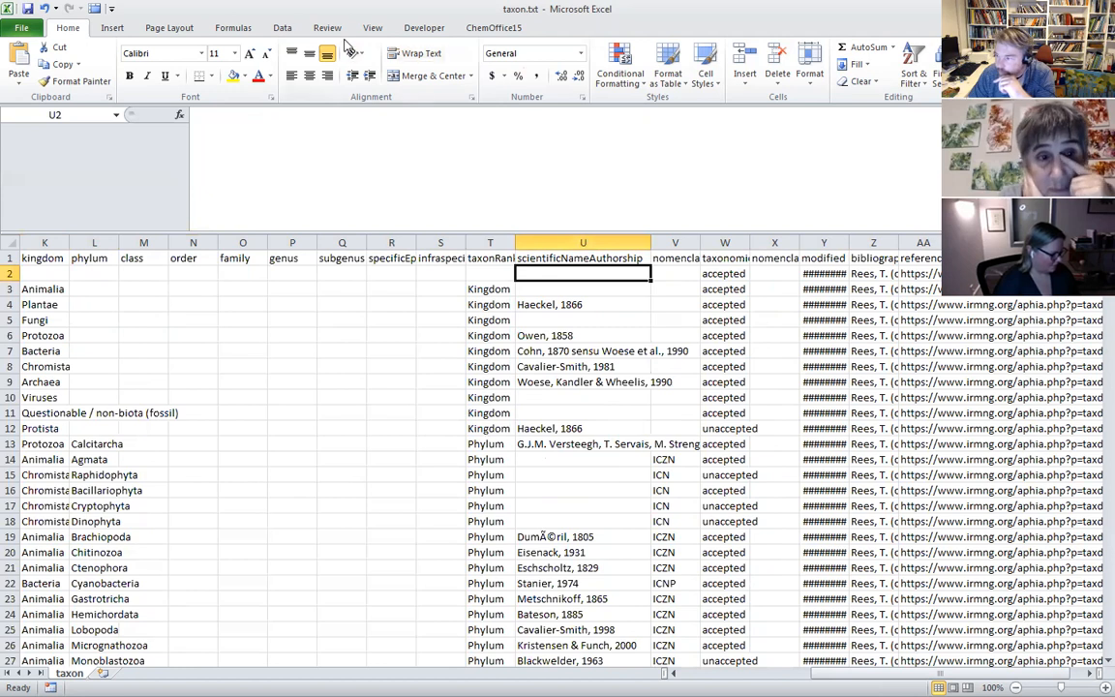
pyautogui.click(372, 29)
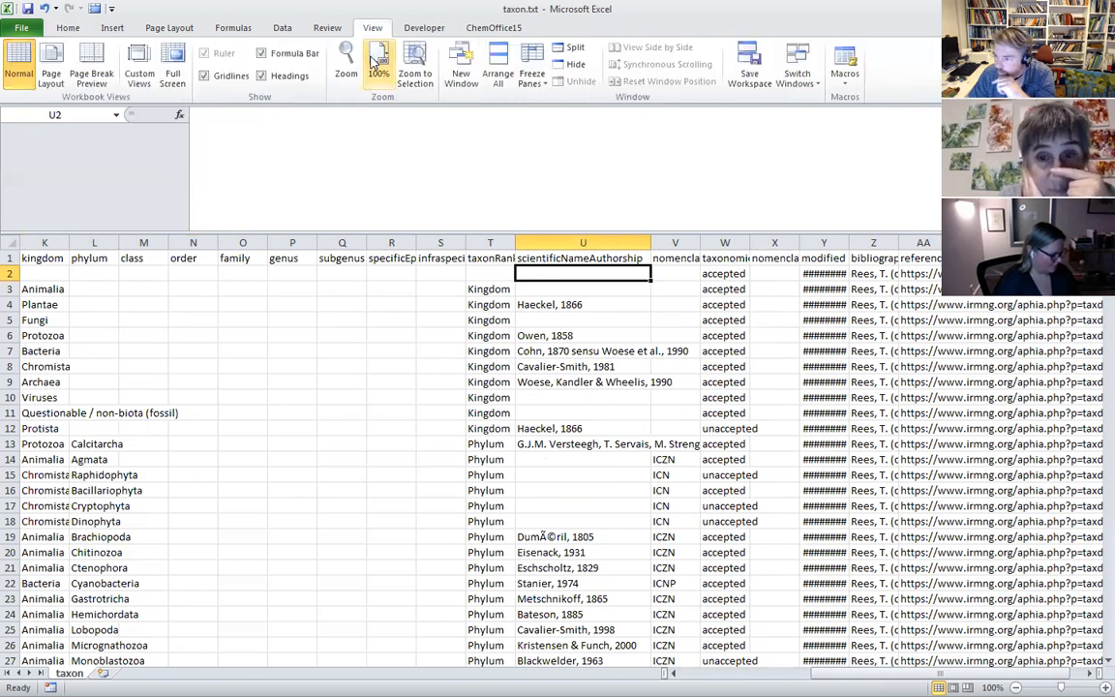
pyautogui.click(531, 76)
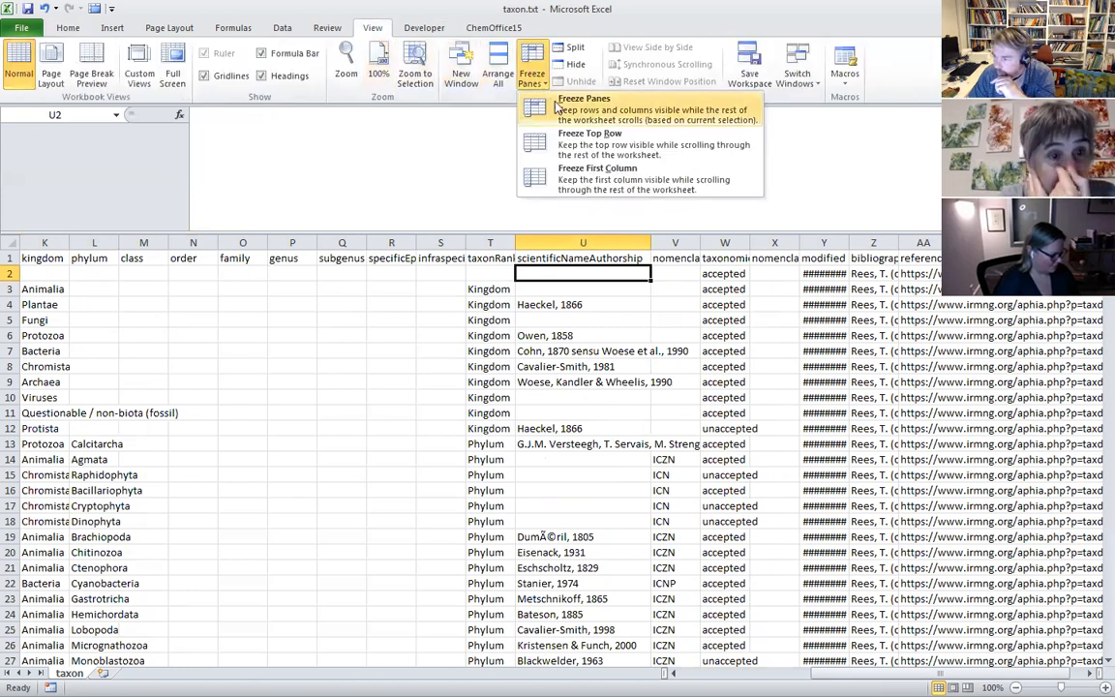
pyautogui.click(537, 107)
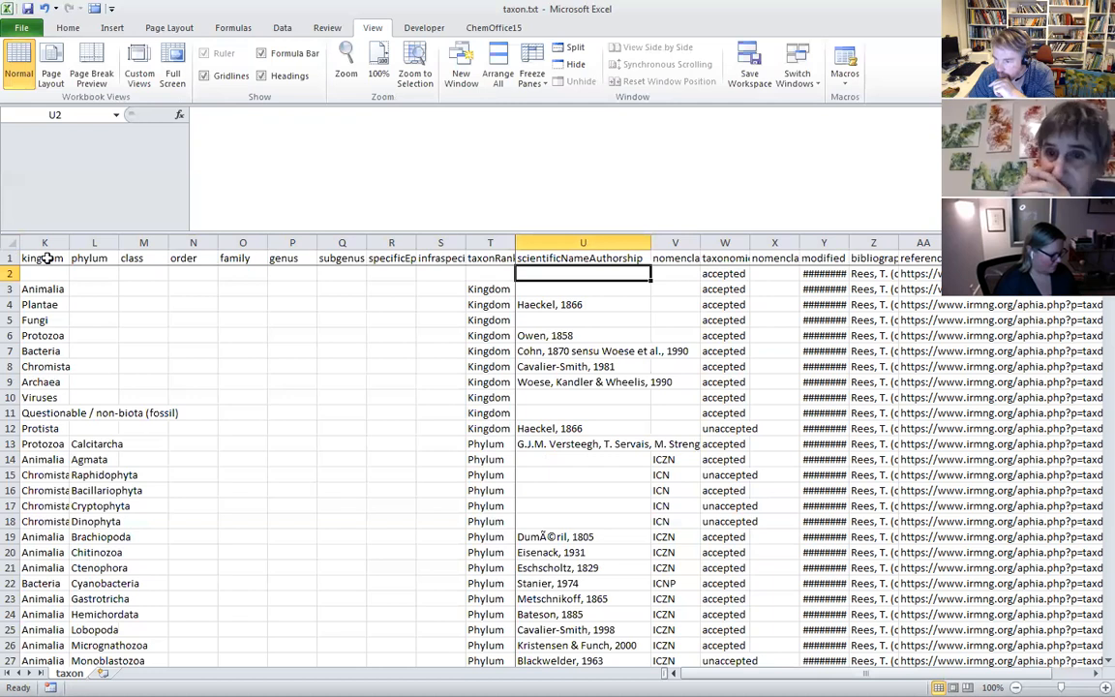
# - Turn on filtering for the header row from the kingdom column K onward, and bring column U back into view
pyautogui.moveTo(44, 241); pyautogui.dragTo(1011, 243)
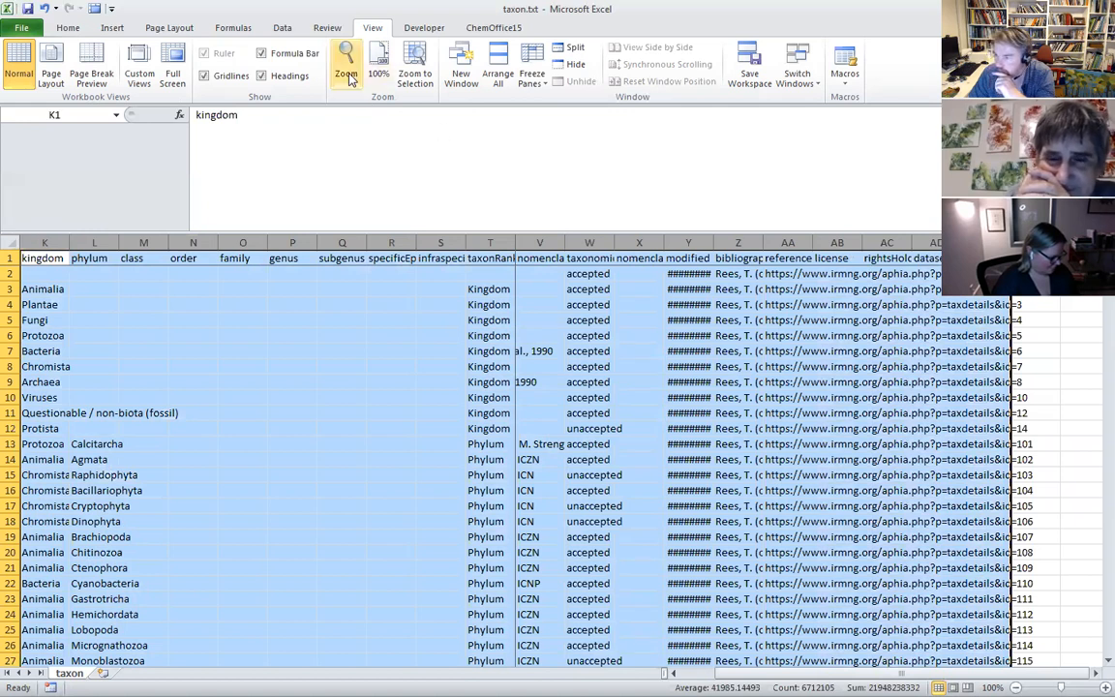
pyautogui.click(282, 28)
pyautogui.click(401, 66)
pyautogui.click(412, 352)
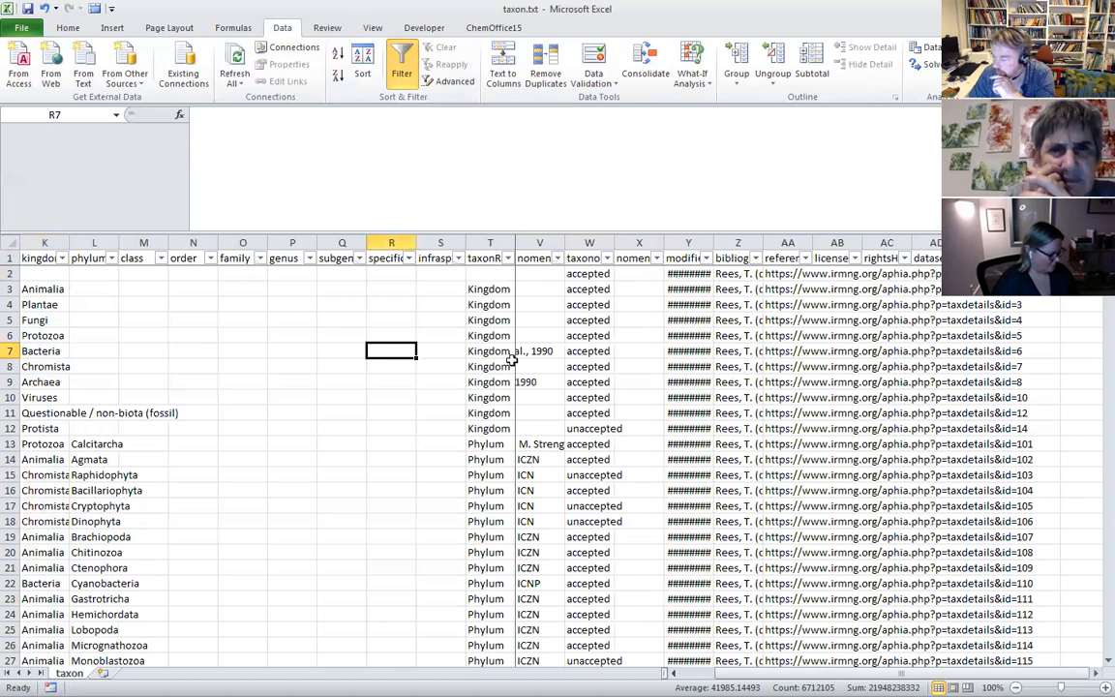
pyautogui.moveTo(762, 672); pyautogui.dragTo(670, 672)
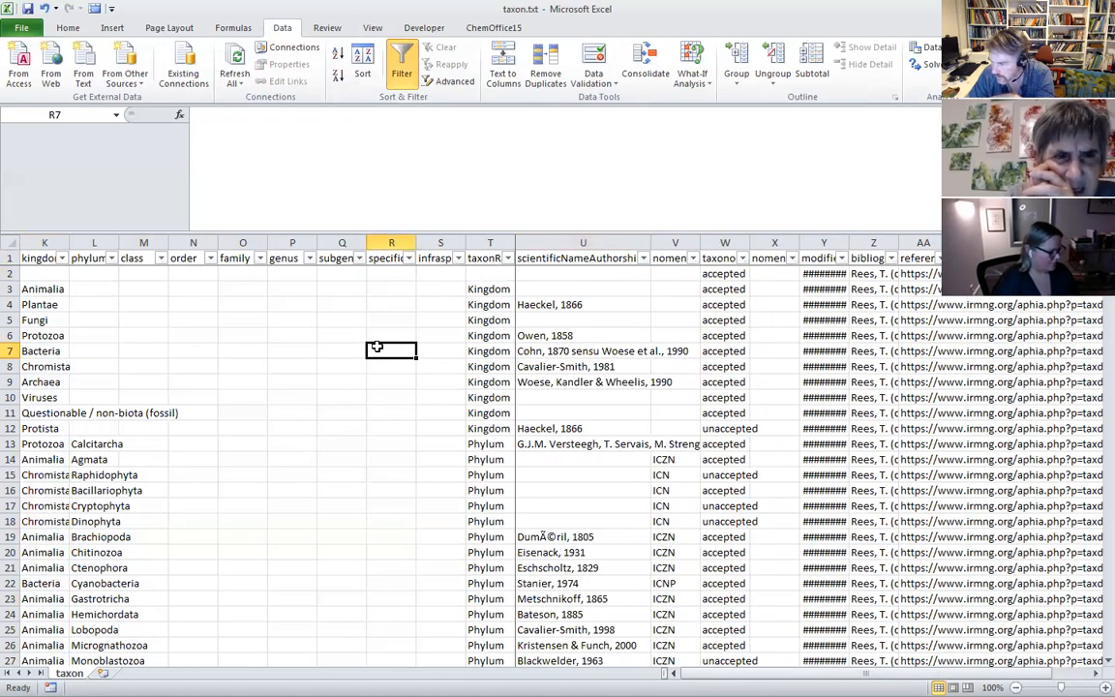
# - Filter the phylum column to show only Mollusca
pyautogui.click(111, 258)
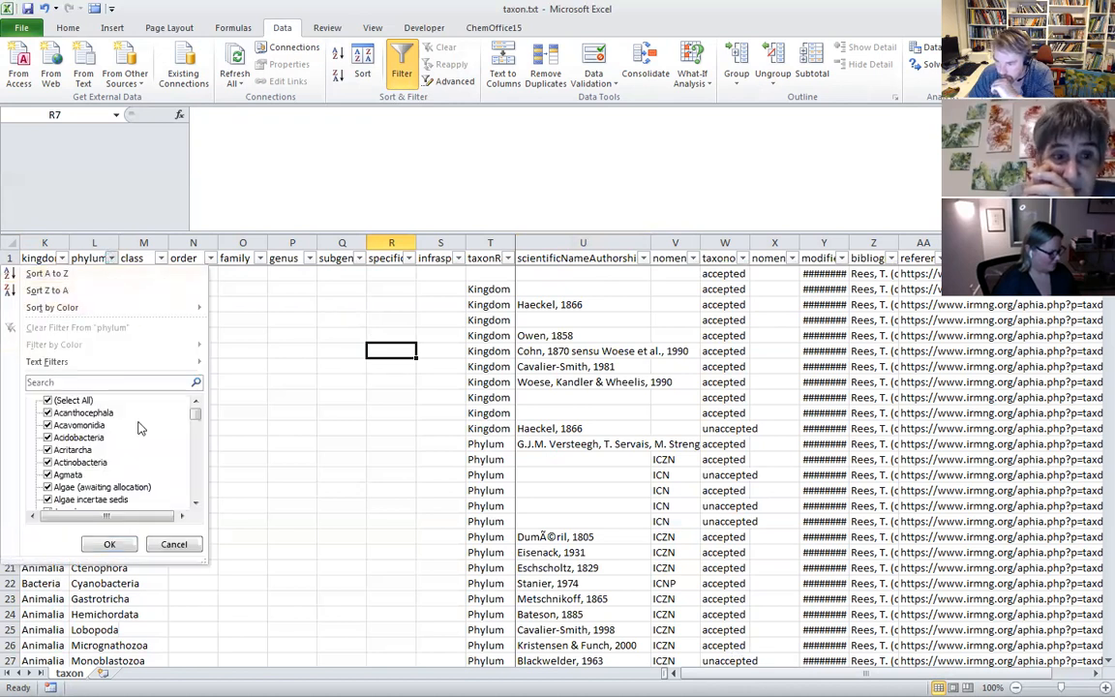
pyautogui.moveTo(196, 414); pyautogui.dragTo(197, 465)
pyautogui.click(72, 399)
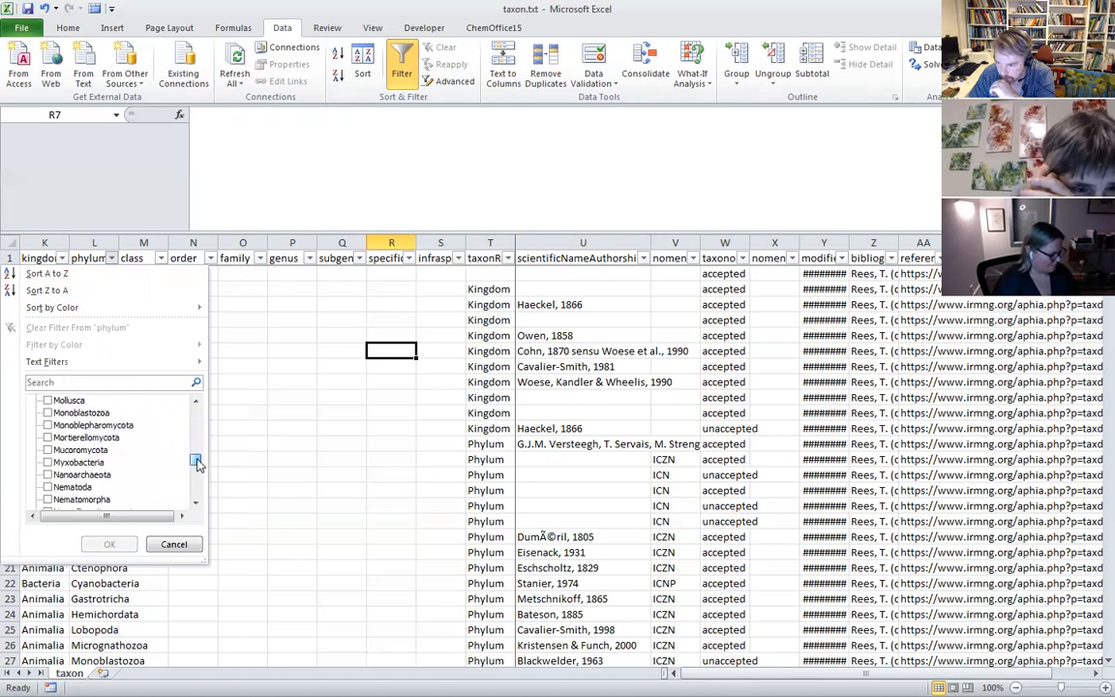
pyautogui.click(48, 400)
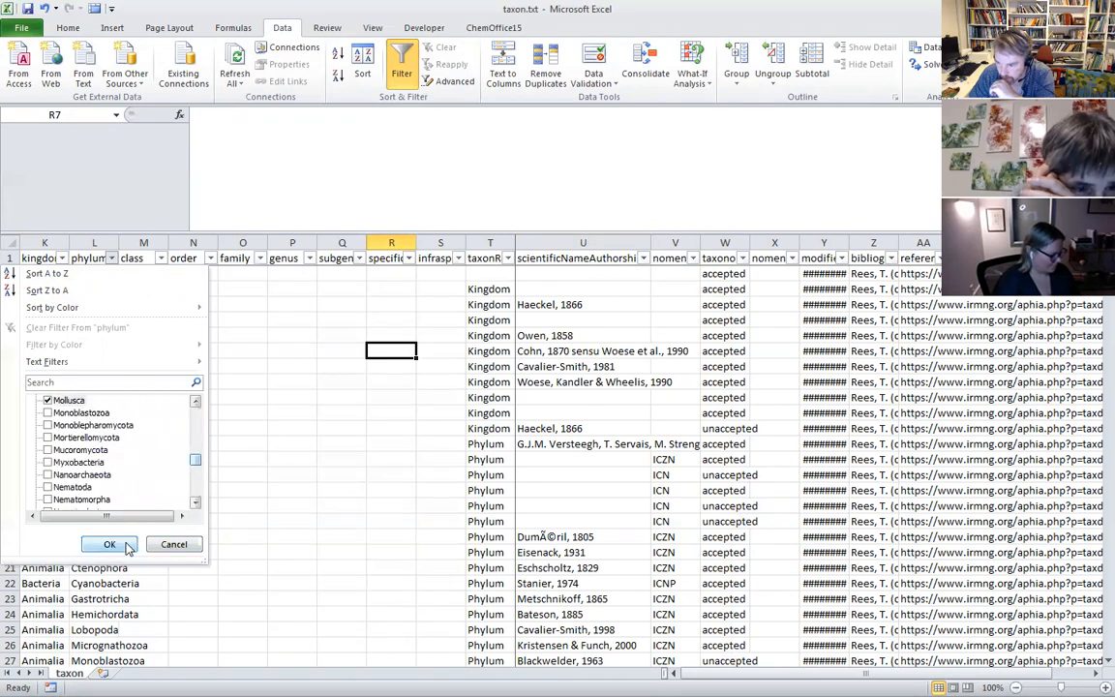
pyautogui.click(110, 544)
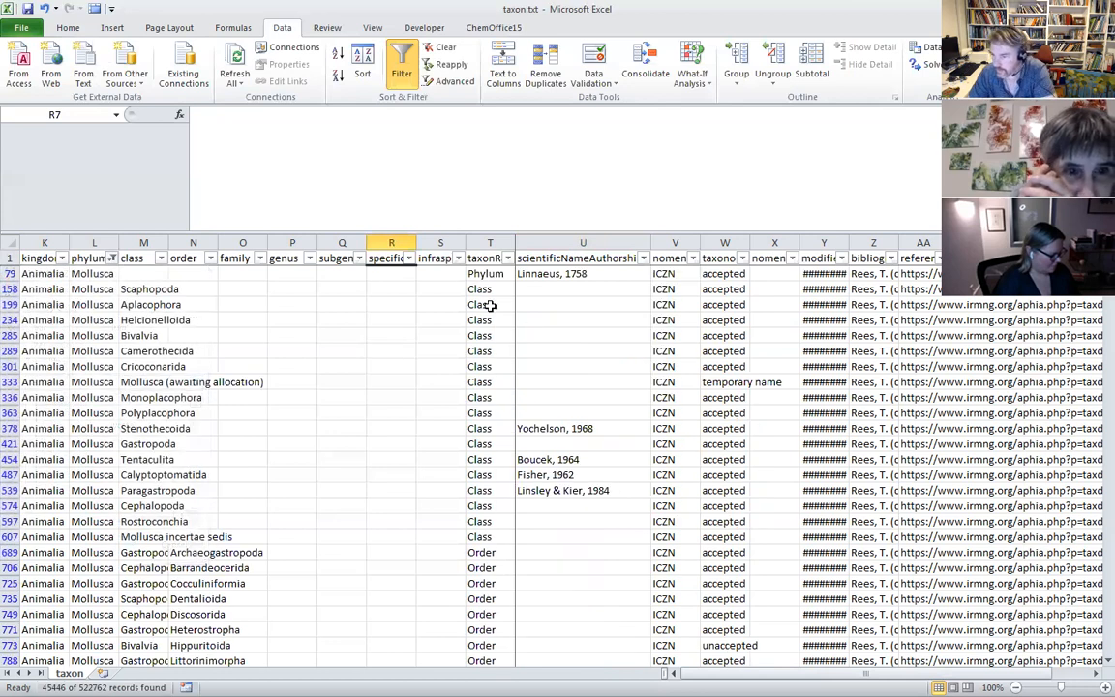
# - Look through the filtered Mollusca records down to the last genus rows, and return to the first ones
pyautogui.click(476, 273)
pyautogui.scroll(-2, 473, 320)
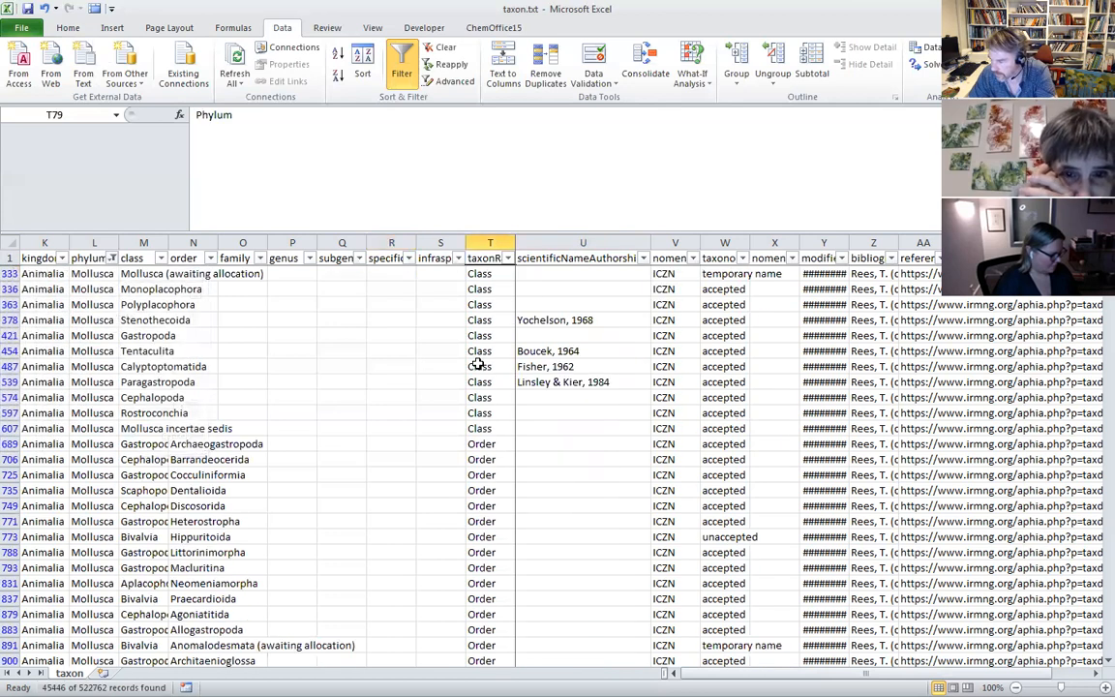
pyautogui.scroll(-12, 479, 443)
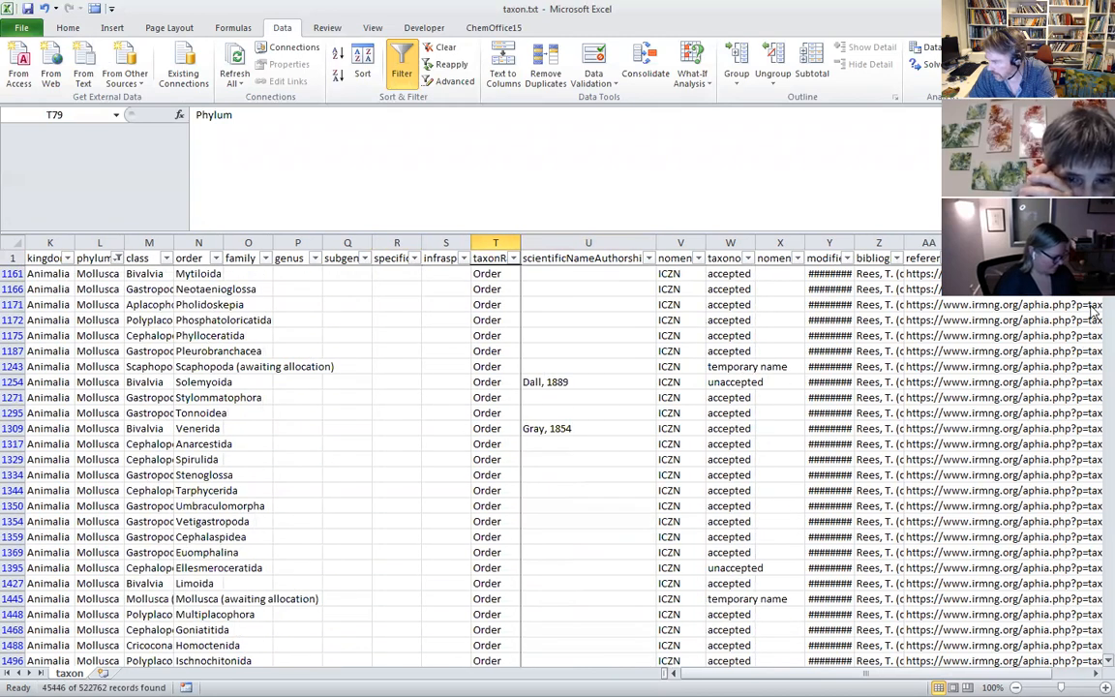
pyautogui.moveTo(1107, 261); pyautogui.dragTo(1094, 655)
pyautogui.scroll(-4, 319, 616)
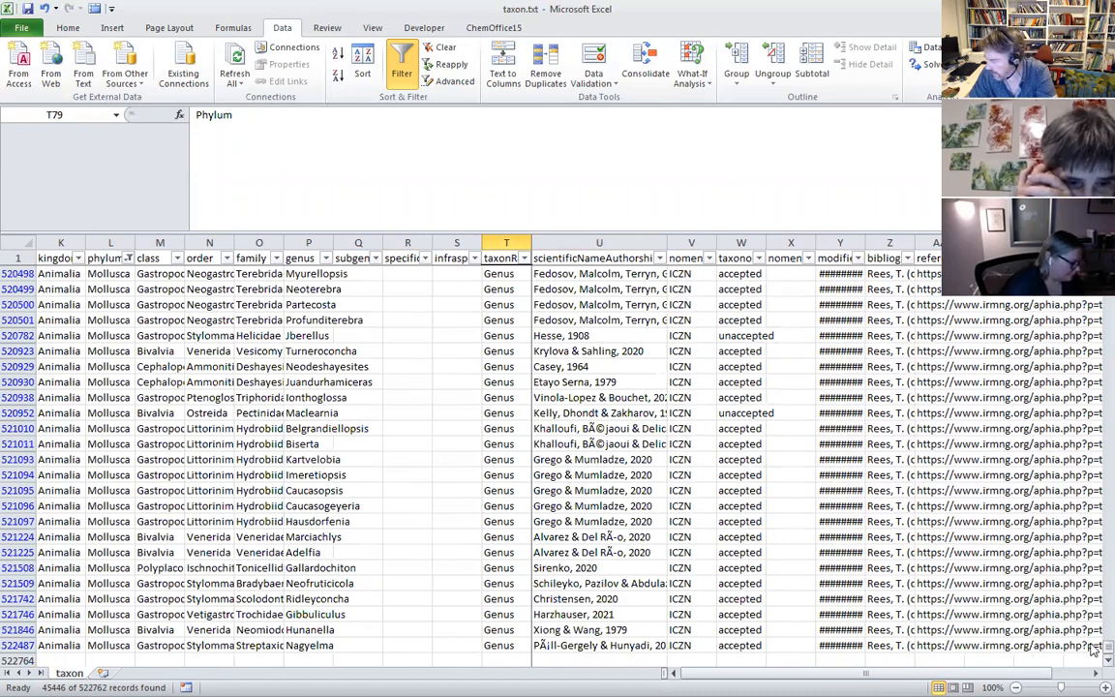
pyautogui.moveTo(1108, 646); pyautogui.dragTo(1082, 247)
pyautogui.hscroll(1, 728, 647)
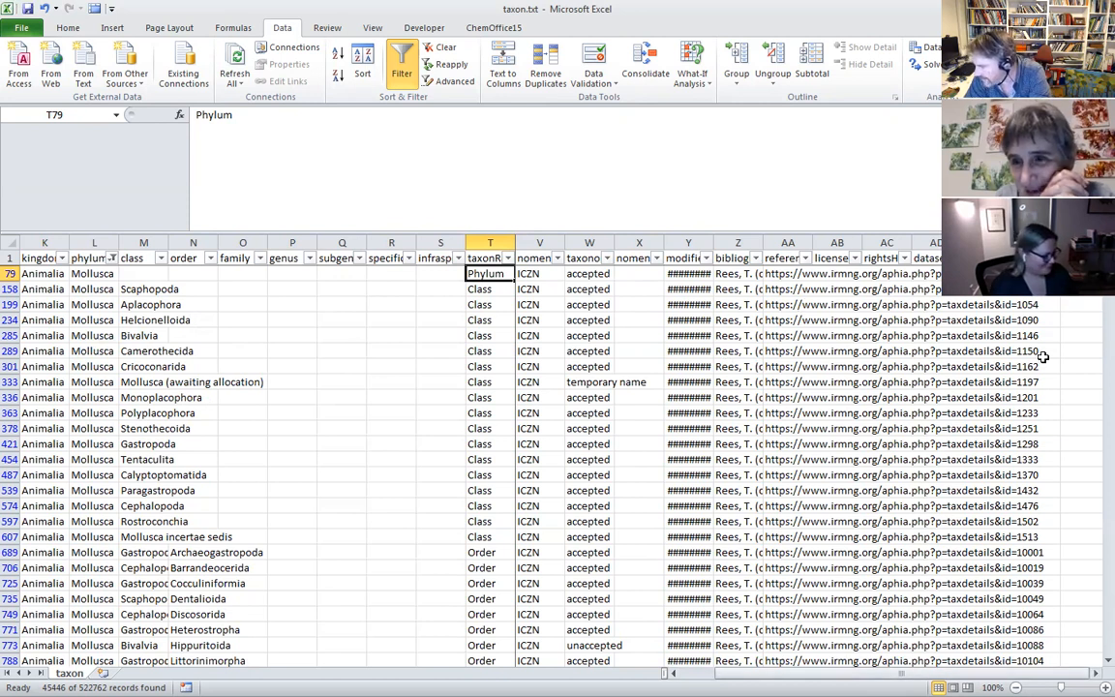
# - Go through the full header names in row 1 from nomenclaturalCode to the last columns around institutionCode
pyautogui.click(530, 259)
pyautogui.press('Right')
pyautogui.press('Right')
pyautogui.press('Right')
pyautogui.press('Right')
pyautogui.press('Right')
pyautogui.press('Right')
pyautogui.press('Right')
pyautogui.press('Right')
pyautogui.press('Right')
pyautogui.press('Right')
pyautogui.press('Left')
pyautogui.press('Left')
pyautogui.press('Left')
pyautogui.press('Left')
pyautogui.press('Left')
pyautogui.press('Left')
pyautogui.press('Left')
pyautogui.press('Left')
pyautogui.press('Left')
pyautogui.press('Left')
pyautogui.press('Right')
pyautogui.press('Right')
pyautogui.press('Right')
pyautogui.press('Right')
pyautogui.press('Right')
pyautogui.press('Right')
pyautogui.press('Right')
pyautogui.press('Right')
pyautogui.press('Right')
pyautogui.press('Right')
pyautogui.press('Left')
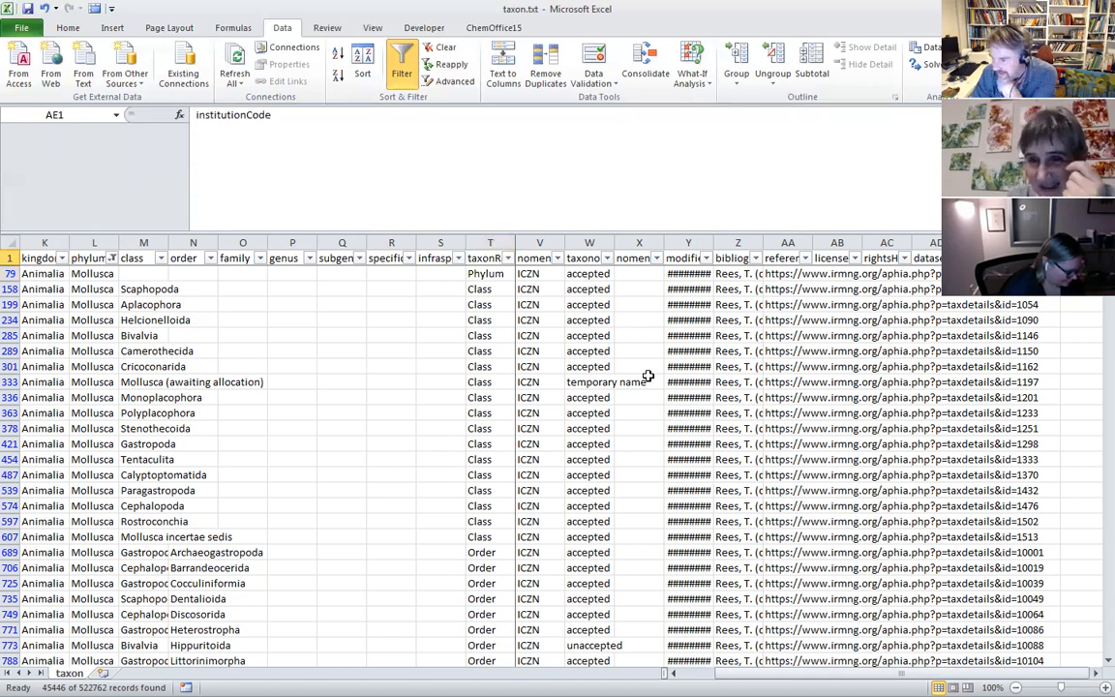
# - Read the header names back to the sheet's first columns, and forward from there to the genus column P
pyautogui.press('Left')
pyautogui.press('Right')
pyautogui.press('Left')
pyautogui.press('Left')
pyautogui.press('Left')
pyautogui.press('Left')
pyautogui.press('Left')
pyautogui.press('Left')
pyautogui.press('Left')
pyautogui.press('Left')
pyautogui.press('Left')
pyautogui.press('Left')
pyautogui.press('Left')
pyautogui.press('Left')
pyautogui.press('Left')
pyautogui.press('Left')
pyautogui.press('Left')
pyautogui.press('Left')
pyautogui.press('Left')
pyautogui.press('Left')
pyautogui.press('Left')
pyautogui.press('Left')
pyautogui.press('Left')
pyautogui.press('Left')
pyautogui.press('Left')
pyautogui.press('Left')
pyautogui.press('Left')
pyautogui.press('Left')
pyautogui.press('Left')
pyautogui.press('Right')
pyautogui.press('Right')
pyautogui.press('Right')
pyautogui.press('Right')
pyautogui.press('Right')
pyautogui.press('Right')
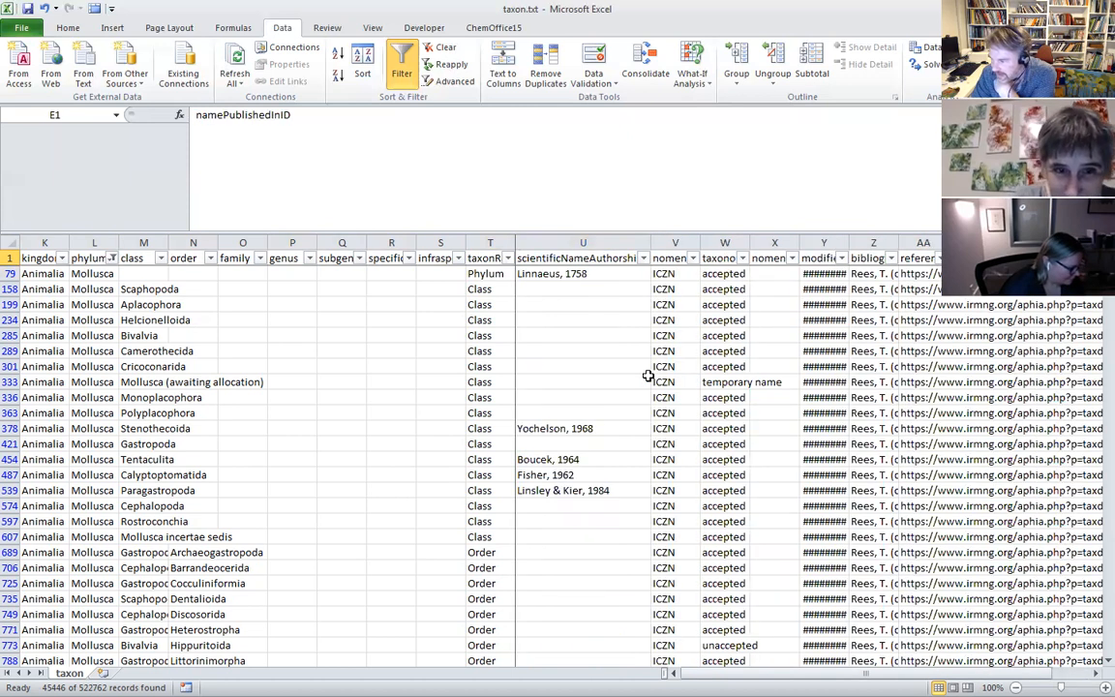
pyautogui.press('Right')
pyautogui.press('Right')
pyautogui.press('Right')
pyautogui.press('Right')
pyautogui.press('Right')
pyautogui.press('Right')
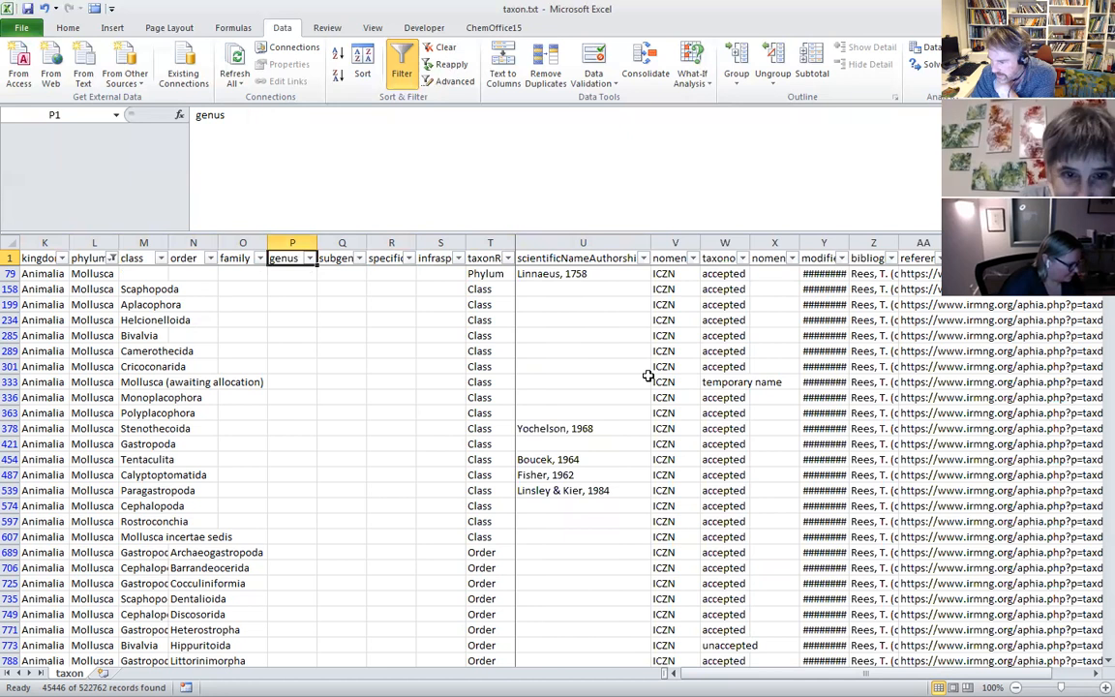
# - Check the header names from family onward, past scientificNameAuthorship, to datasetName in column AD
pyautogui.press('Left')
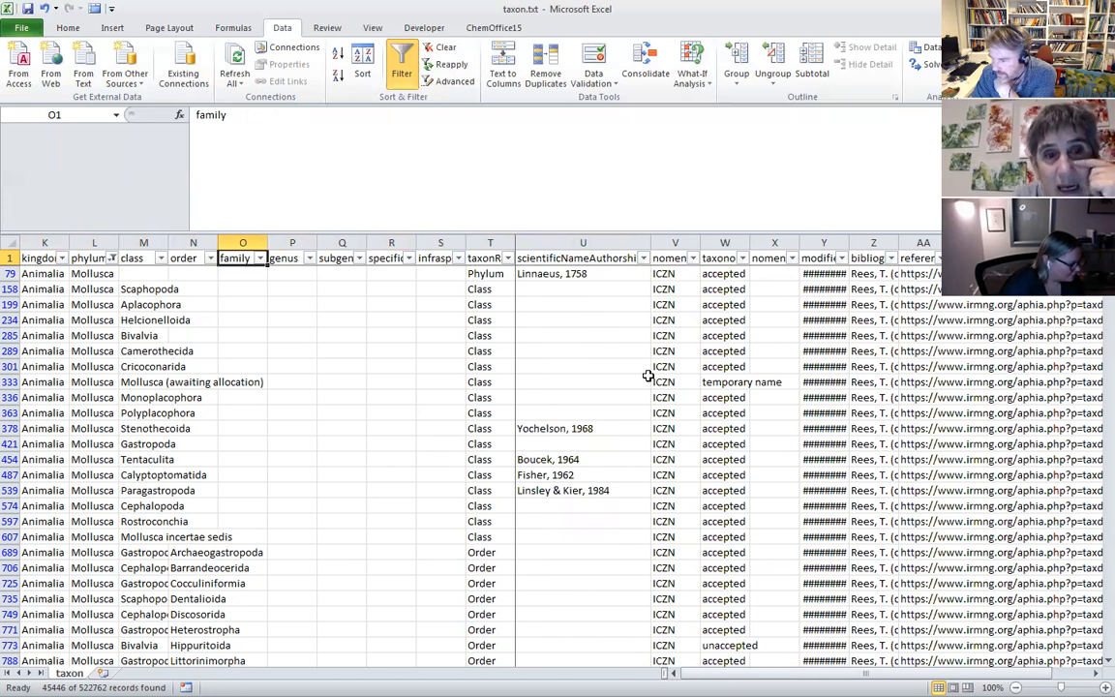
pyautogui.press('Right')
pyautogui.press('Right')
pyautogui.press('Right')
pyautogui.press('Right')
pyautogui.press('Right')
pyautogui.press('Right')
pyautogui.press('Right')
pyautogui.press('Right')
pyautogui.press('Right')
pyautogui.press('Right')
pyautogui.press('Right')
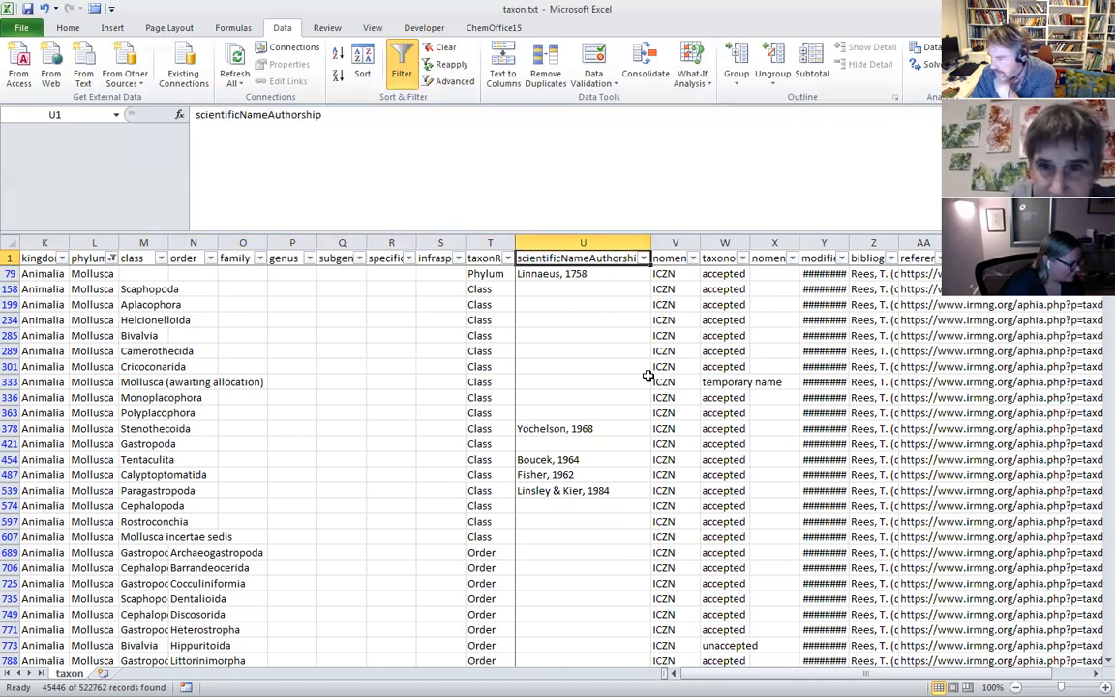
pyautogui.press('Right')
pyautogui.press('Right')
pyautogui.press('Right')
pyautogui.press('Right')
pyautogui.press('Right')
pyautogui.press('Right')
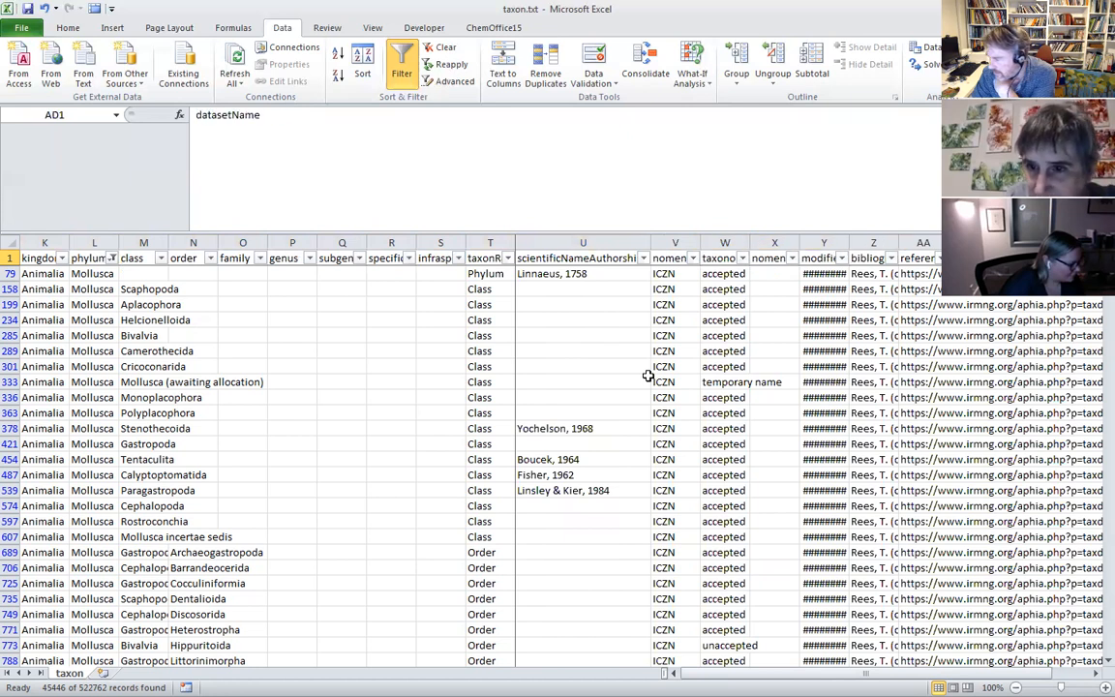
# - Review the header names backward from datasetName, through nomenclaturalStatus and taxonRank, to the subgenus and specificEpithet columns
pyautogui.press('Left')
pyautogui.press('Right')
pyautogui.press('Left')
pyautogui.press('Right')
pyautogui.press('Left')
pyautogui.press('Left')
pyautogui.press('Left')
pyautogui.press('Left')
pyautogui.press('Left')
pyautogui.press('Left')
pyautogui.press('Left')
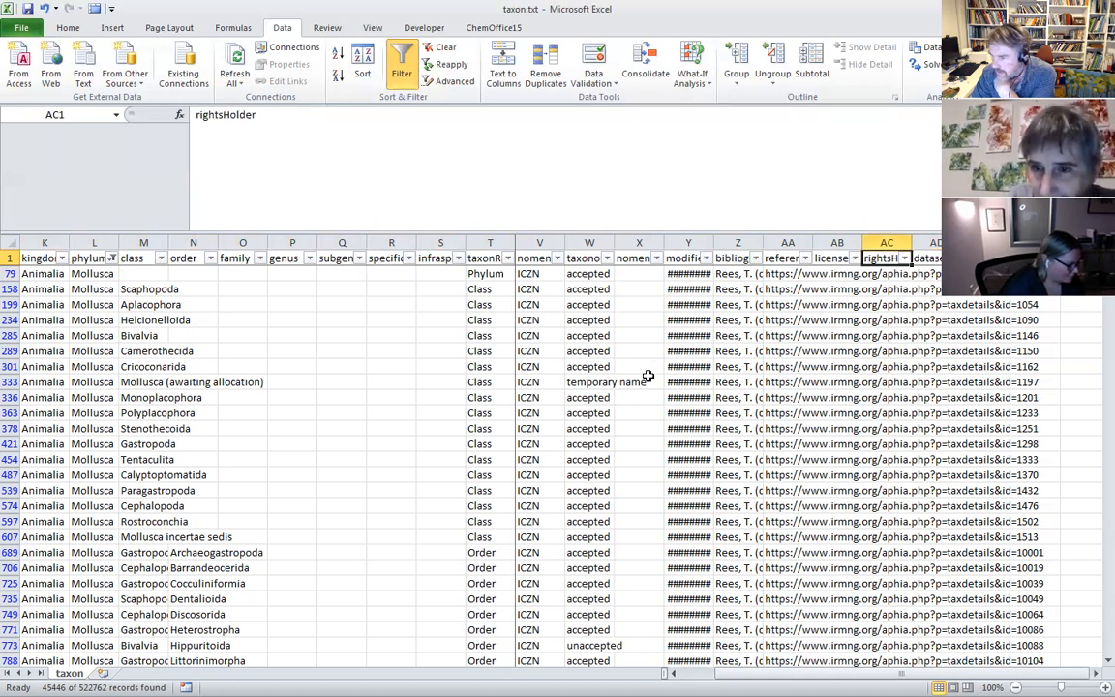
pyautogui.press('Left')
pyautogui.press('Left')
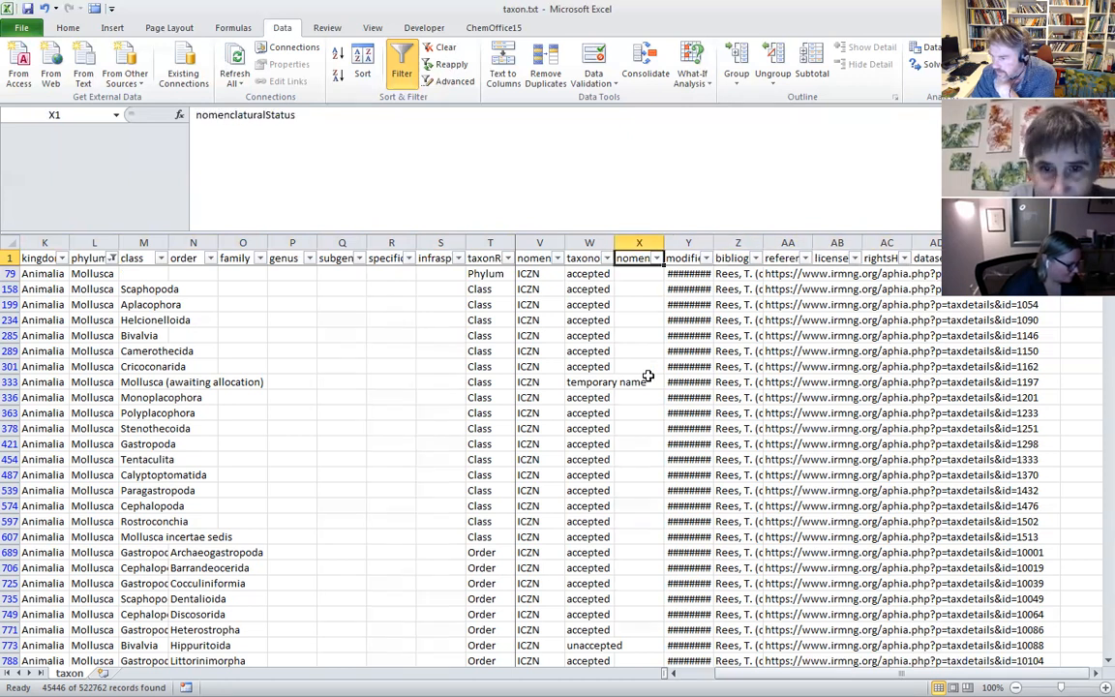
pyautogui.press('Left')
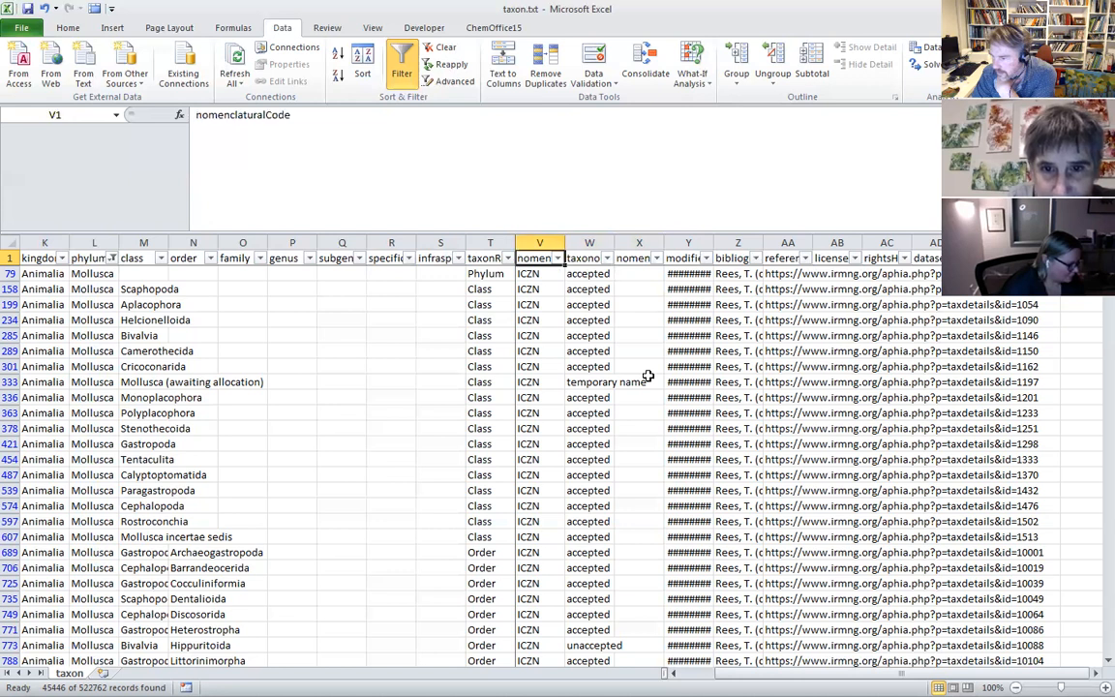
pyautogui.press('Left')
pyautogui.press('Left')
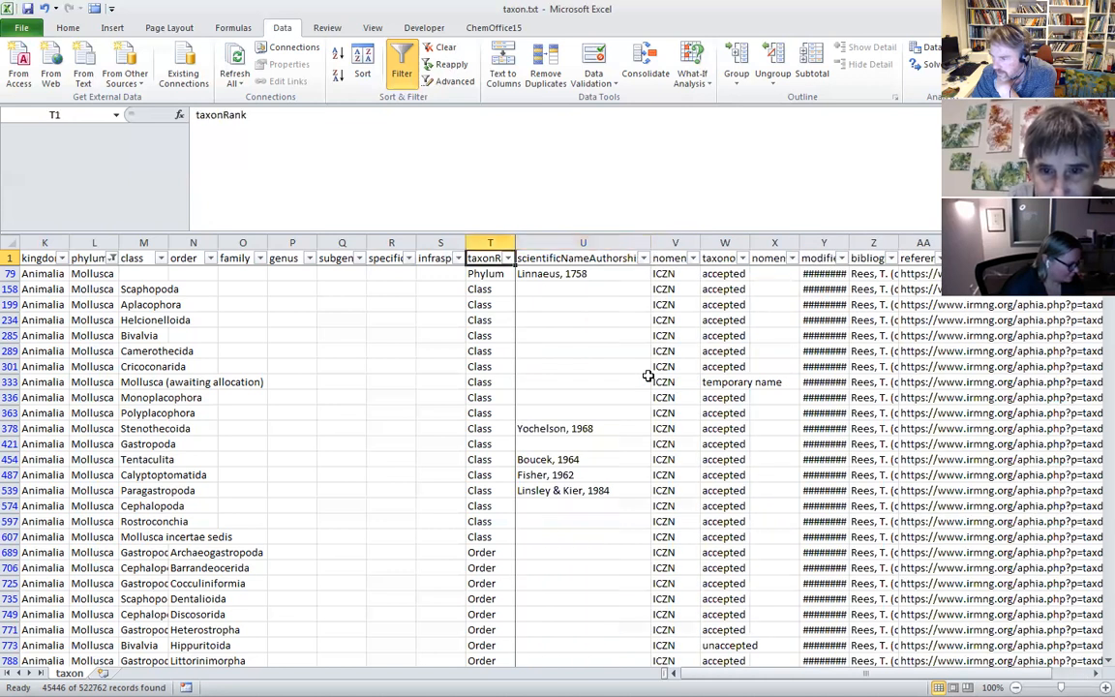
pyautogui.press('Left')
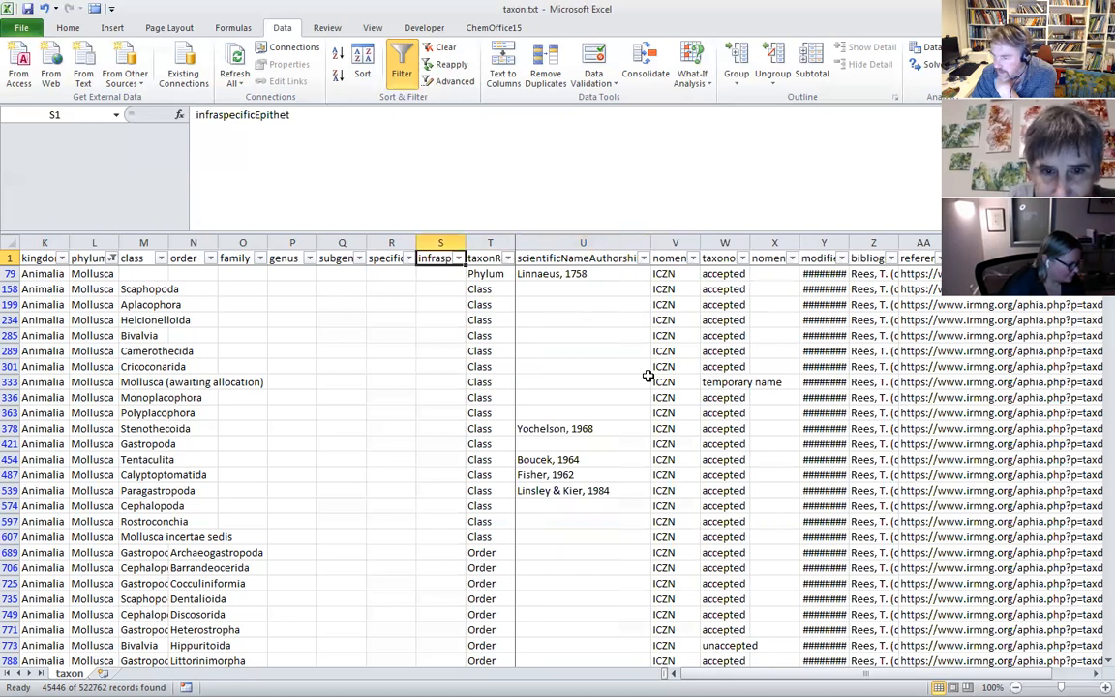
pyautogui.press('Left')
pyautogui.press('Left')
pyautogui.press('Left')
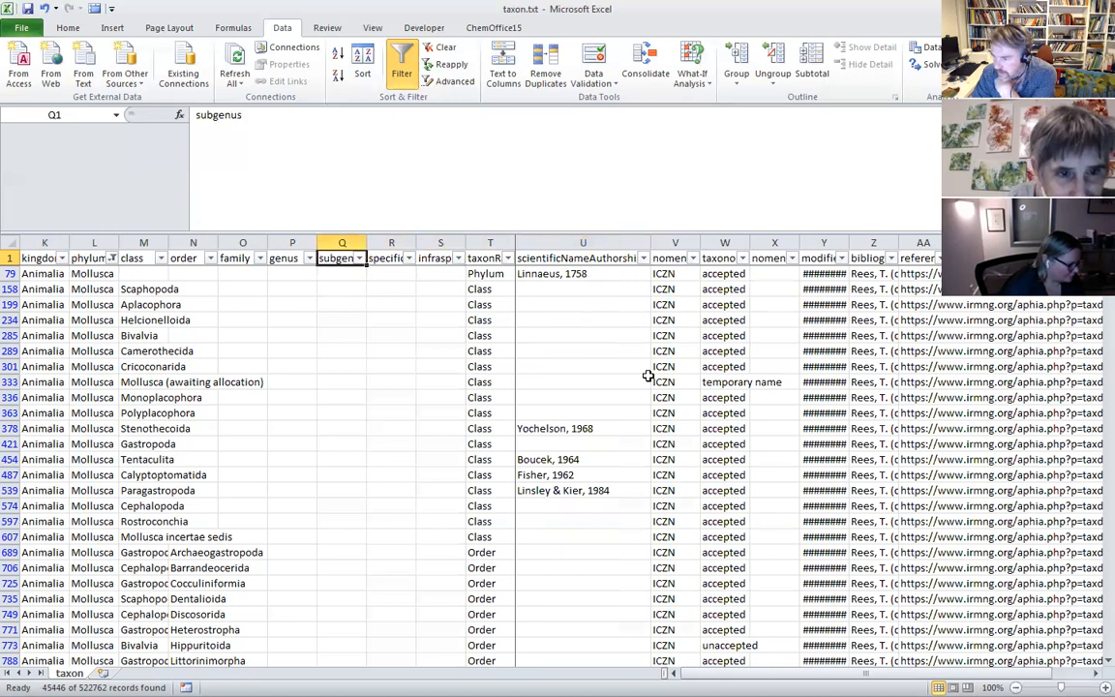
pyautogui.press('Right')
pyautogui.press('Right')
pyautogui.press('Right')
pyautogui.press('Left')
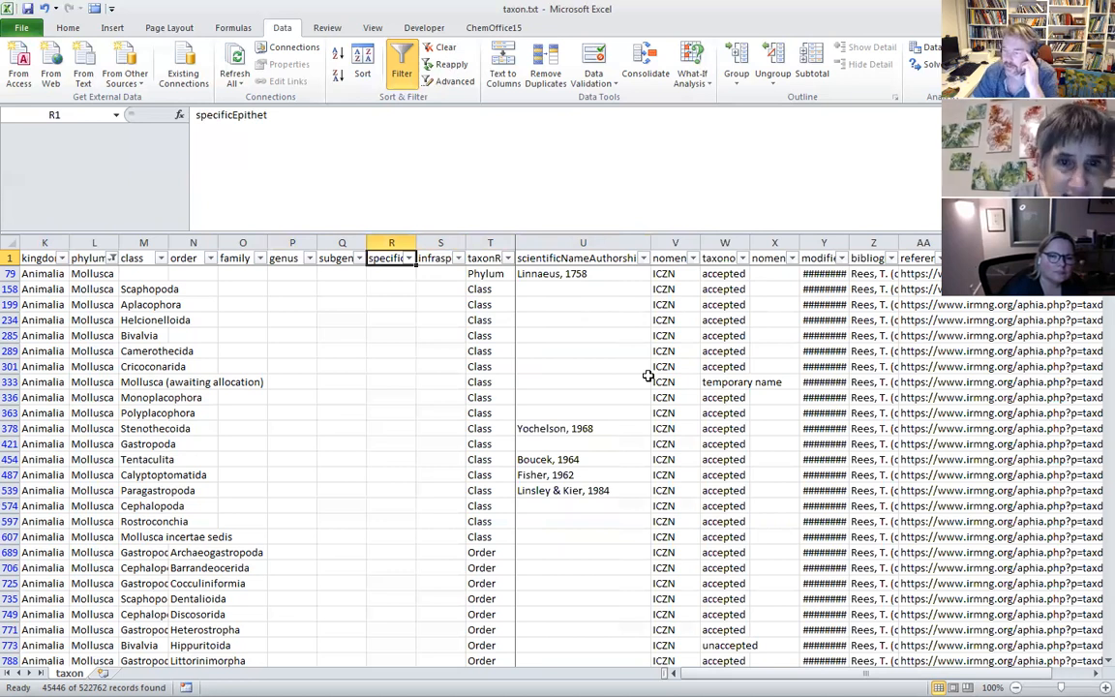
# - Read the header names in row 1 backward from specificEpithet to taxonID in column A
pyautogui.press('Left')
pyautogui.press('Left')
pyautogui.press('Left')
pyautogui.press('Left')
pyautogui.press('Left')
pyautogui.press('Left')
pyautogui.press('Left')
pyautogui.press('Left')
pyautogui.press('Left')
pyautogui.press('Left')
pyautogui.press('Left')
pyautogui.press('Left')
pyautogui.press('Left')
pyautogui.press('Left')
pyautogui.press('Left')
pyautogui.press('Left')
pyautogui.press('Left')
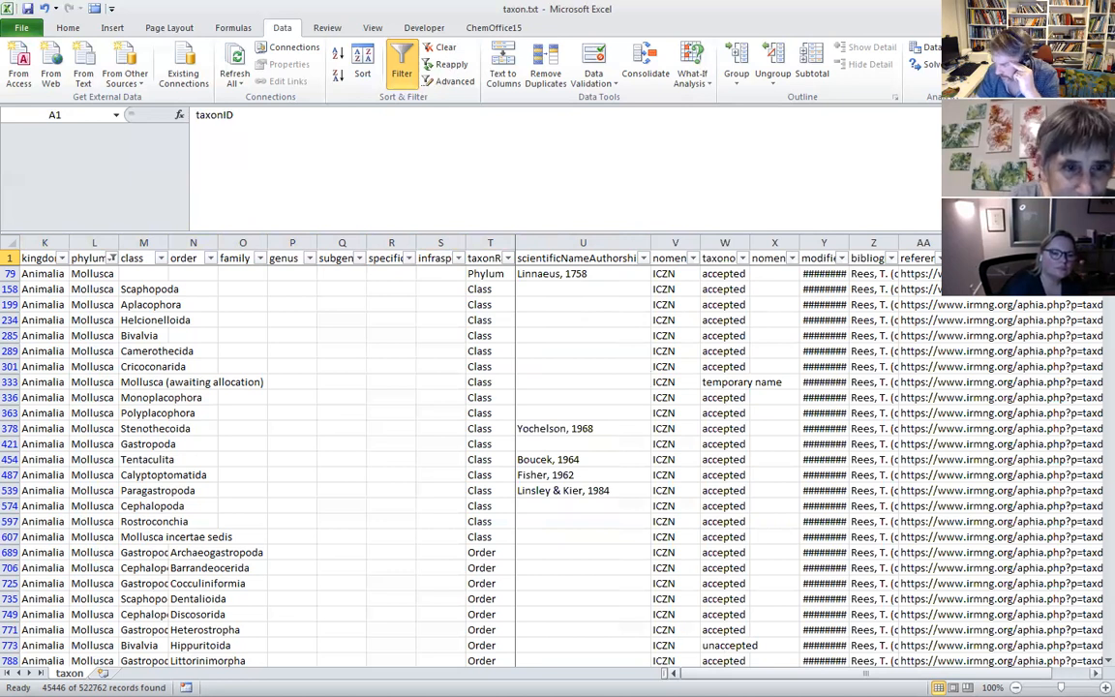
# - Recheck the header names between kingdom in column K and taxonID in column A, including scientificName
pyautogui.press('Right')
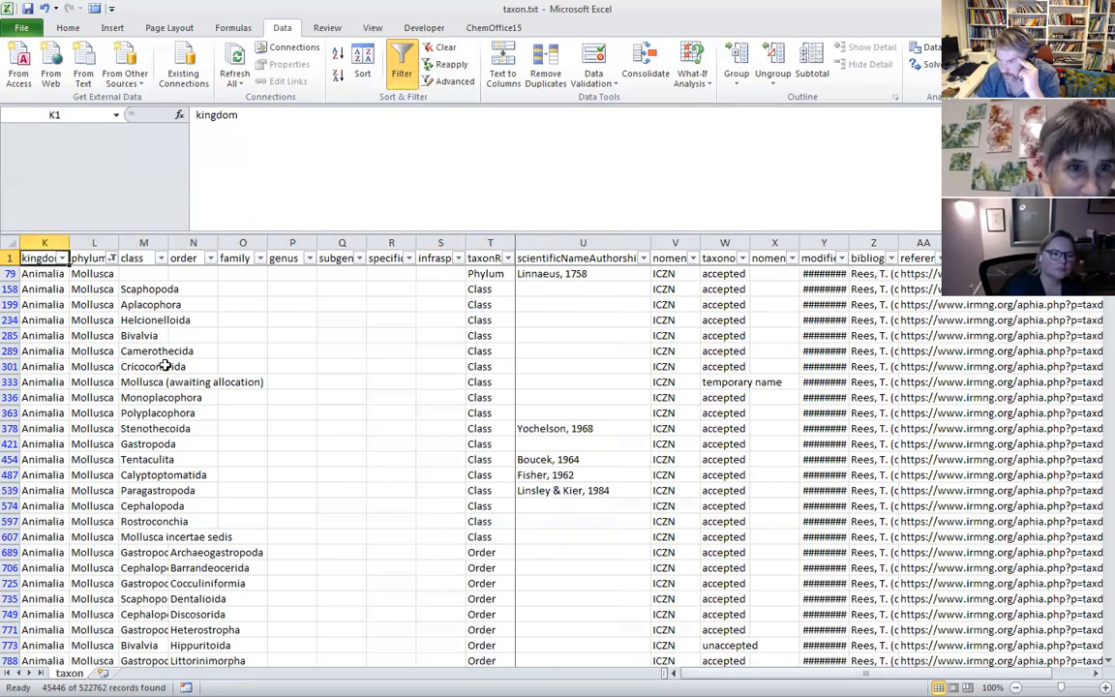
pyautogui.press('Left')
pyautogui.press('Left')
pyautogui.press('Left')
pyautogui.press('Left')
pyautogui.press('Left')
pyautogui.press('Left')
pyautogui.press('Left')
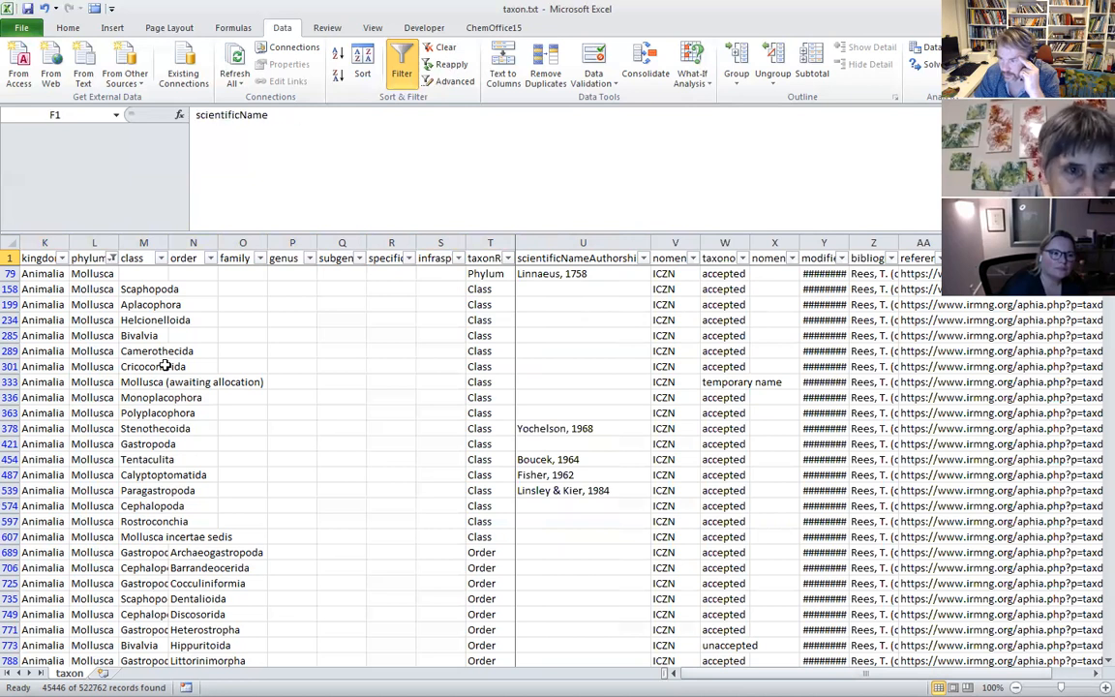
pyautogui.press('Left')
pyautogui.press('Left')
pyautogui.press('Left')
pyautogui.press('Right')
pyautogui.press('Left')
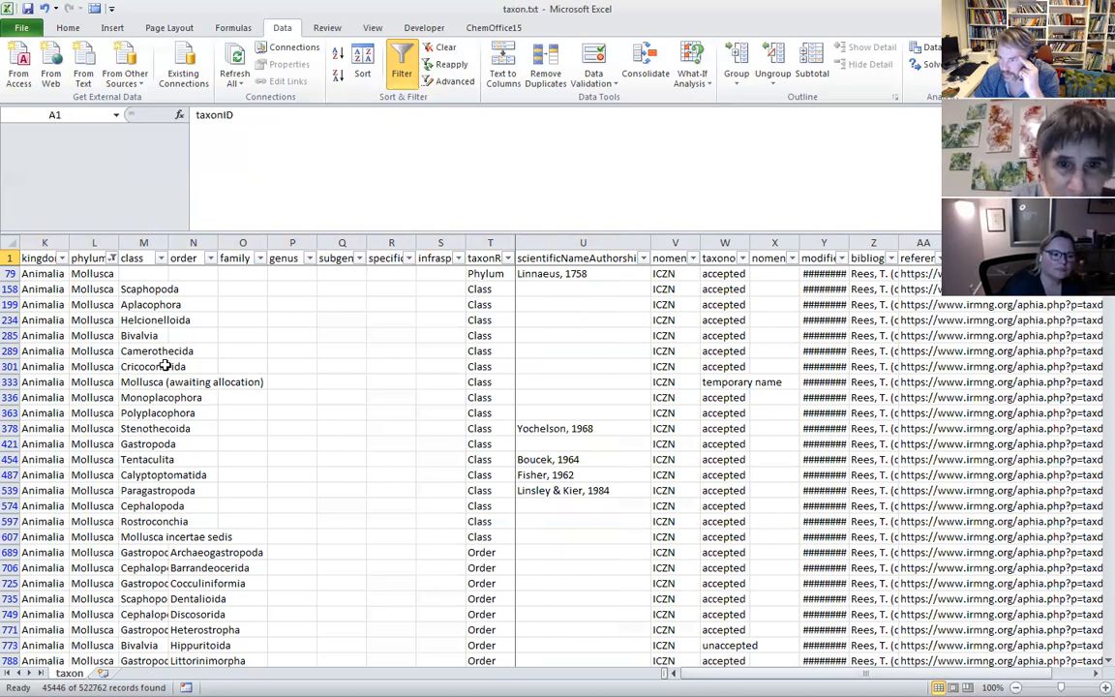
pyautogui.click(11, 244)
pyautogui.moveTo(887, 243); pyautogui.dragTo(590, 243)
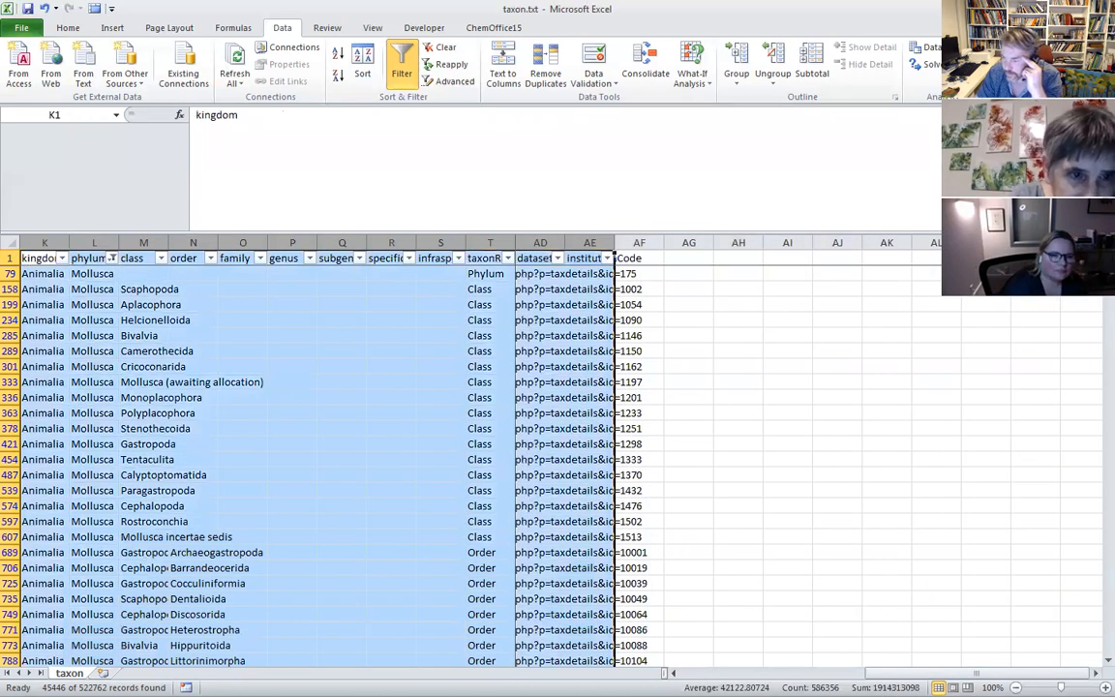
pyautogui.click(823, 673)
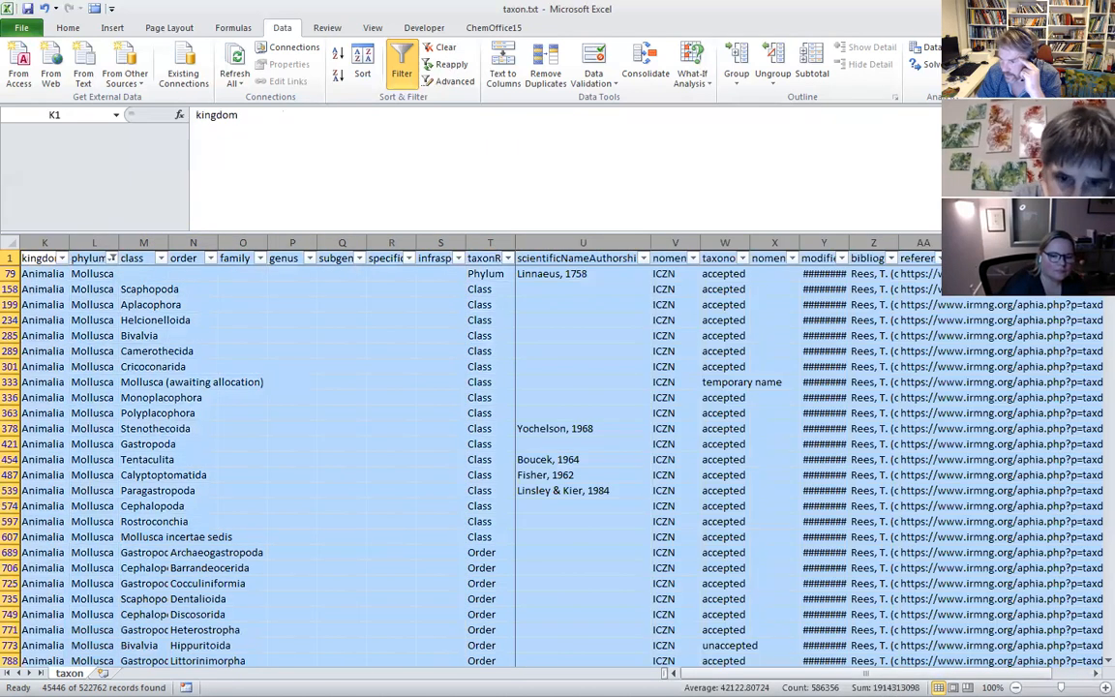
pyautogui.click(43, 319)
pyautogui.click(18, 243)
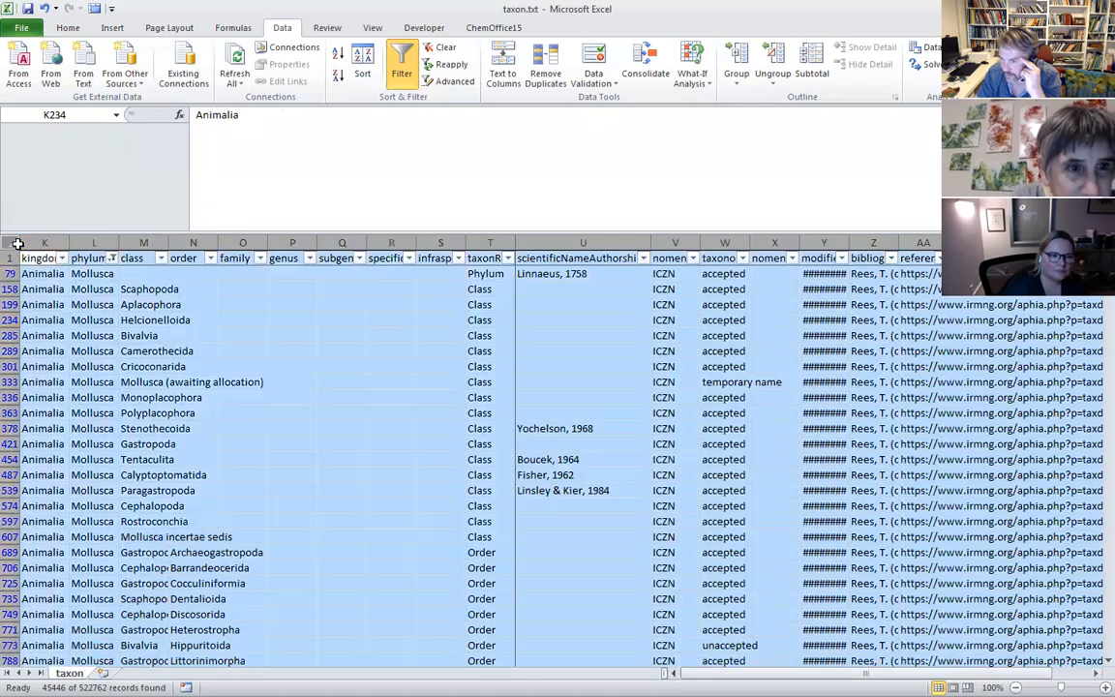
pyautogui.rightClick(17, 243)
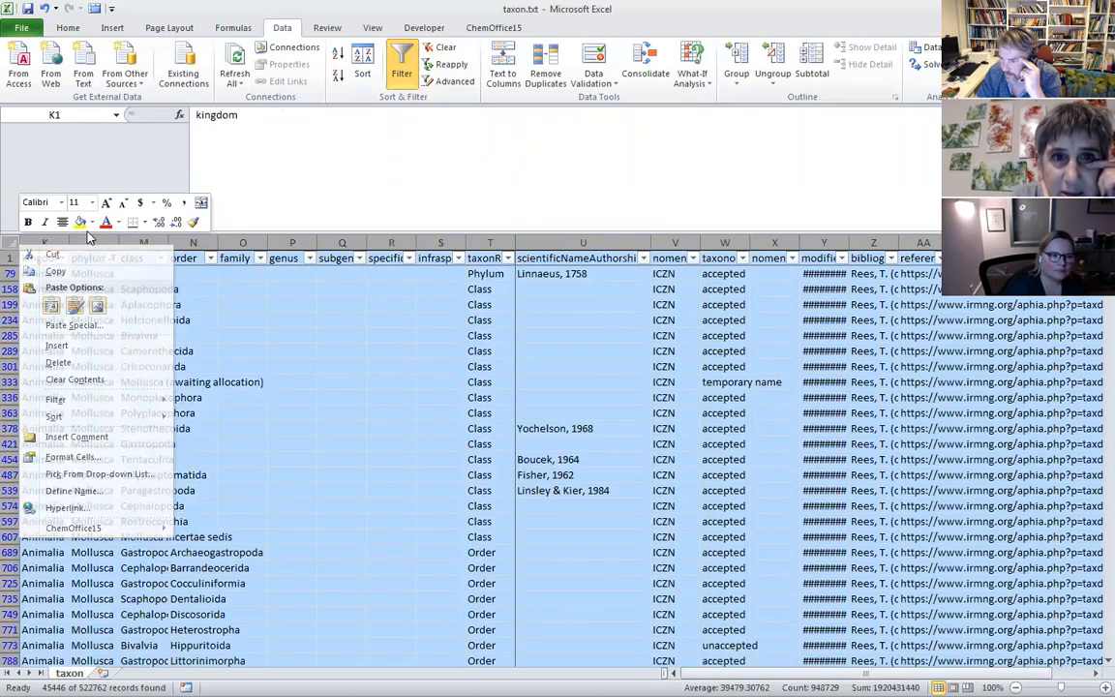
pyautogui.press('Escape')
# - Try to unhide the out-of-view columns before the kingdom column K
pyautogui.click(44, 243)
pyautogui.moveTo(67, 243); pyautogui.dragTo(67, 243)
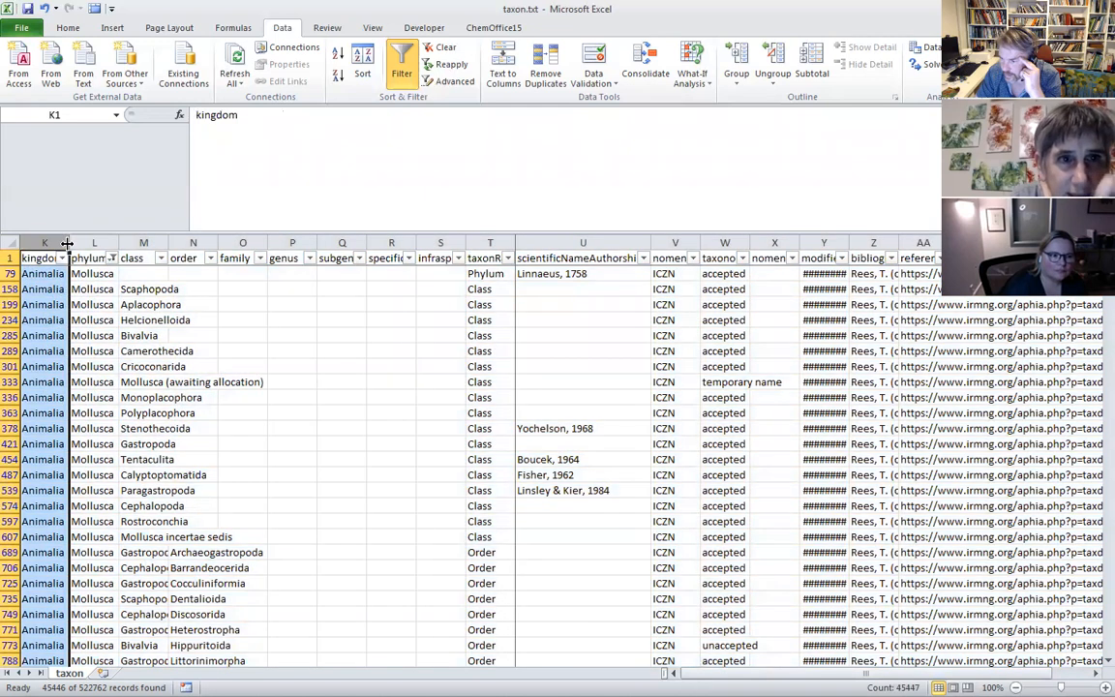
pyautogui.rightClick(70, 248)
pyautogui.click(109, 451)
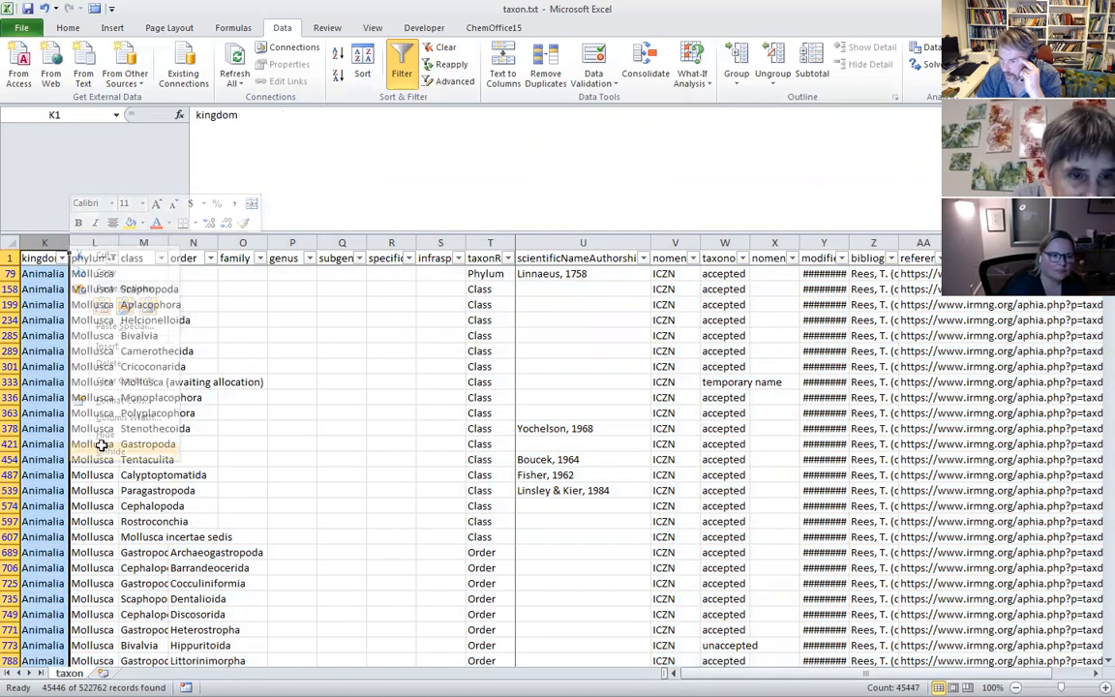
pyautogui.click(20, 242)
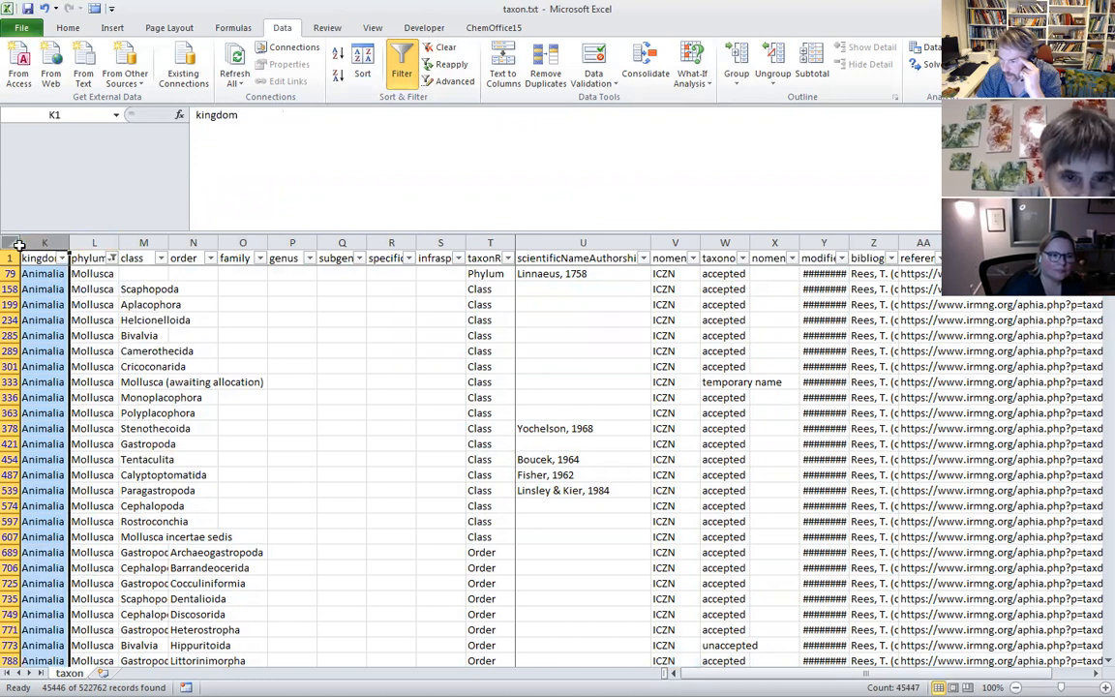
pyautogui.click(18, 242)
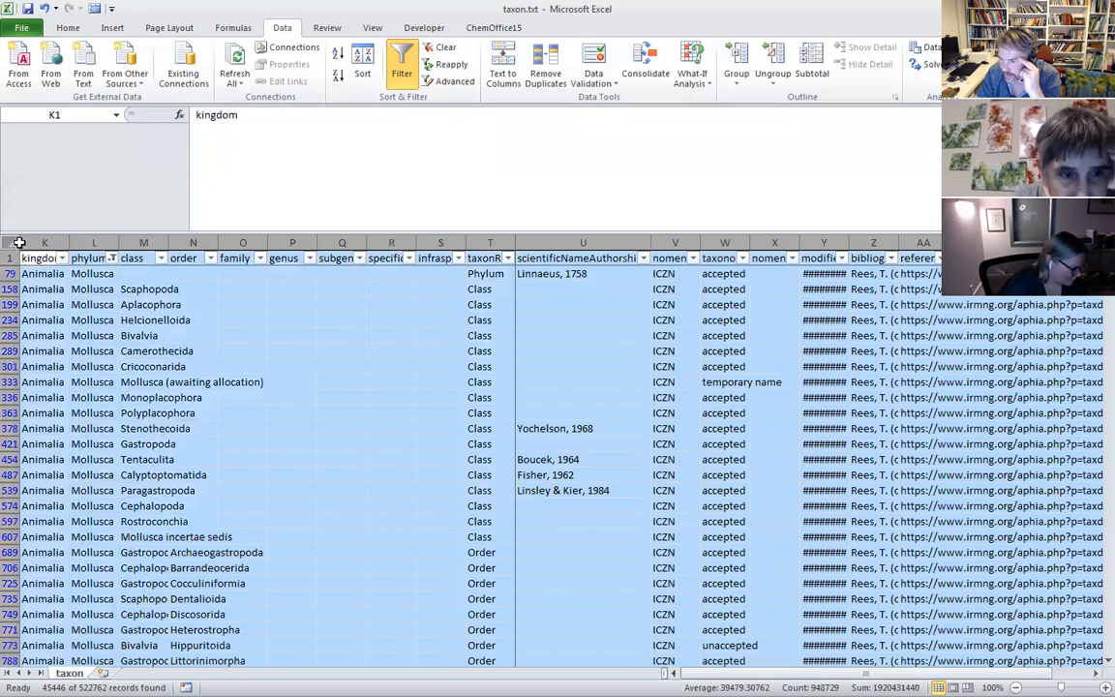
pyautogui.rightClick(19, 244)
pyautogui.click(18, 243)
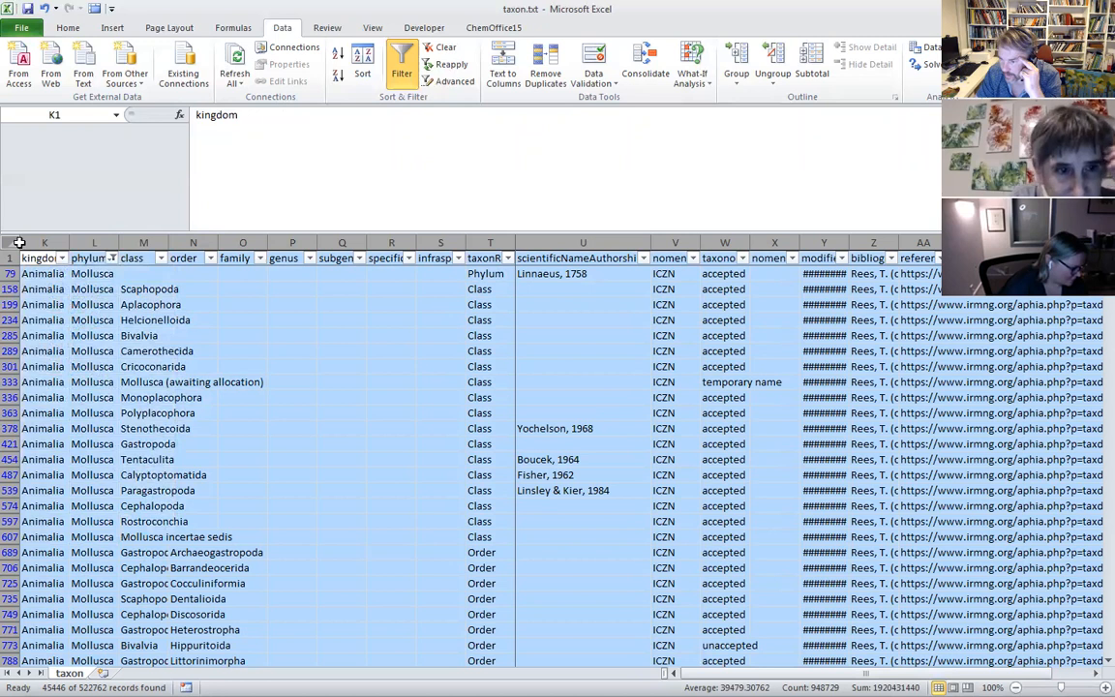
pyautogui.click(45, 242)
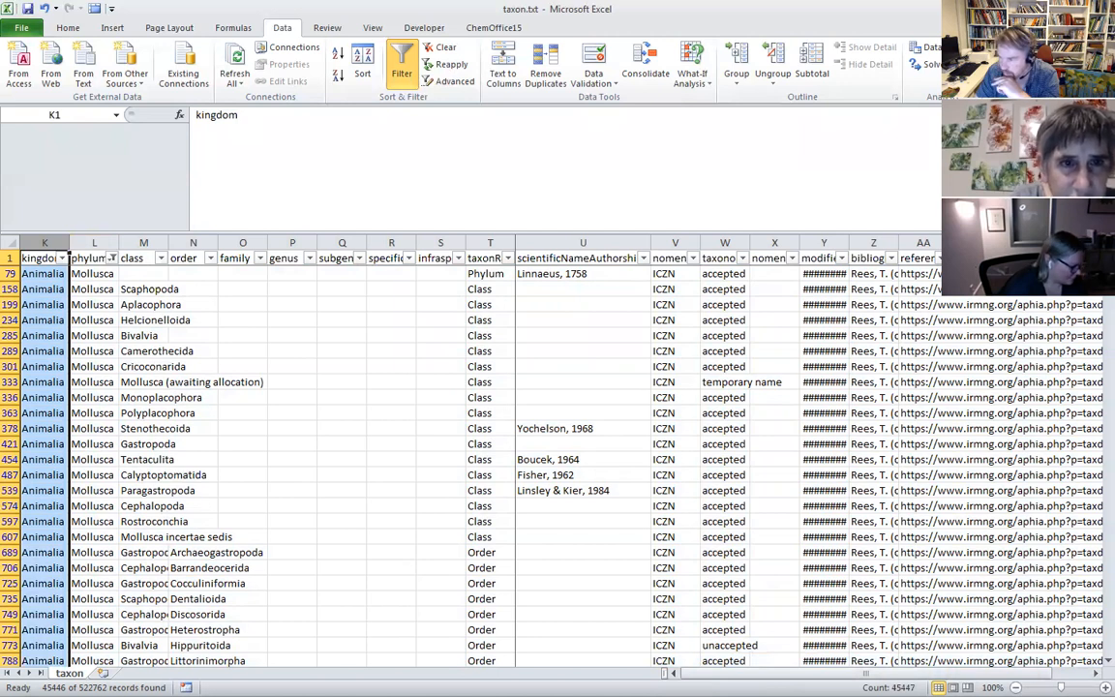
pyautogui.click(1040, 8)
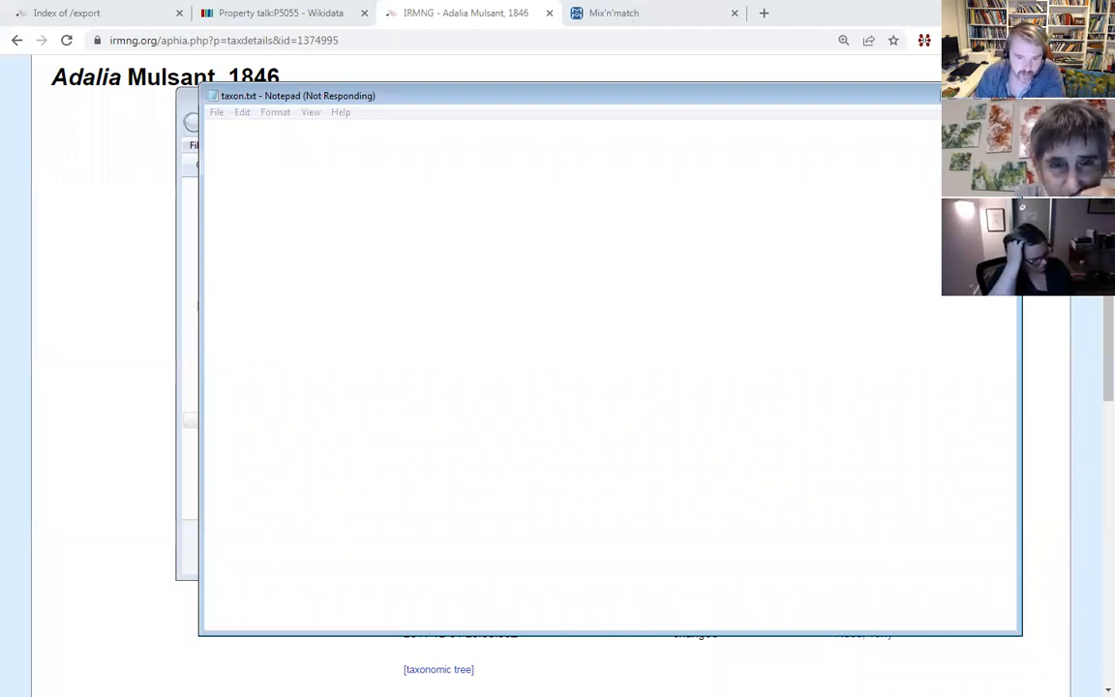
pyautogui.hotkey('alt', 'Tab')
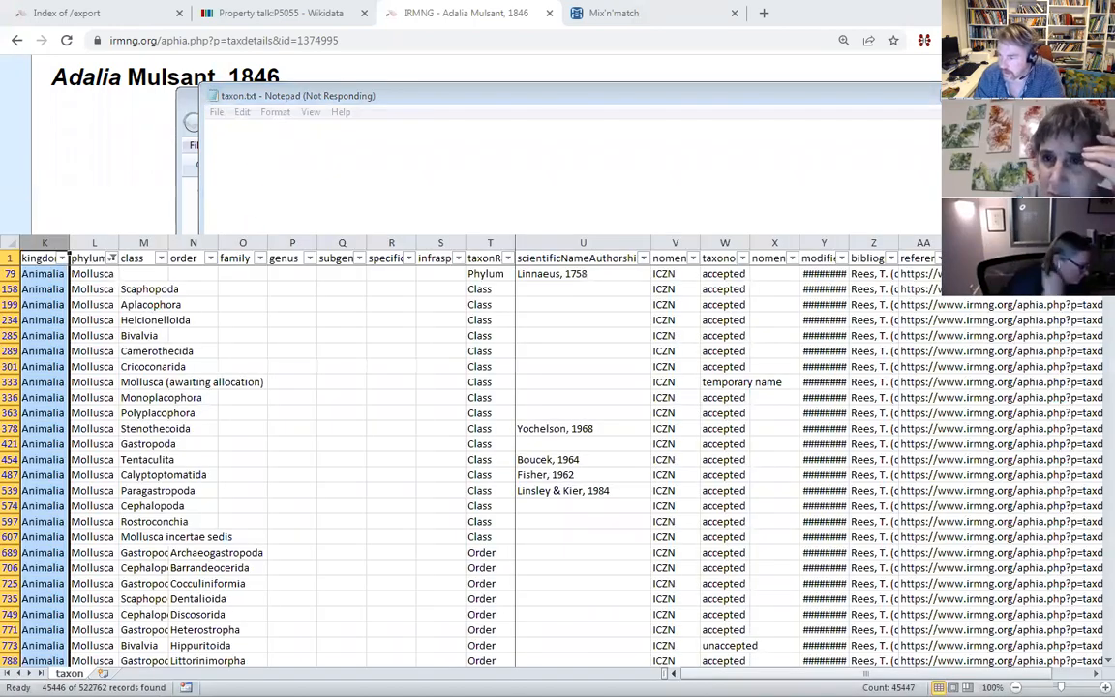
pyautogui.click(92, 289)
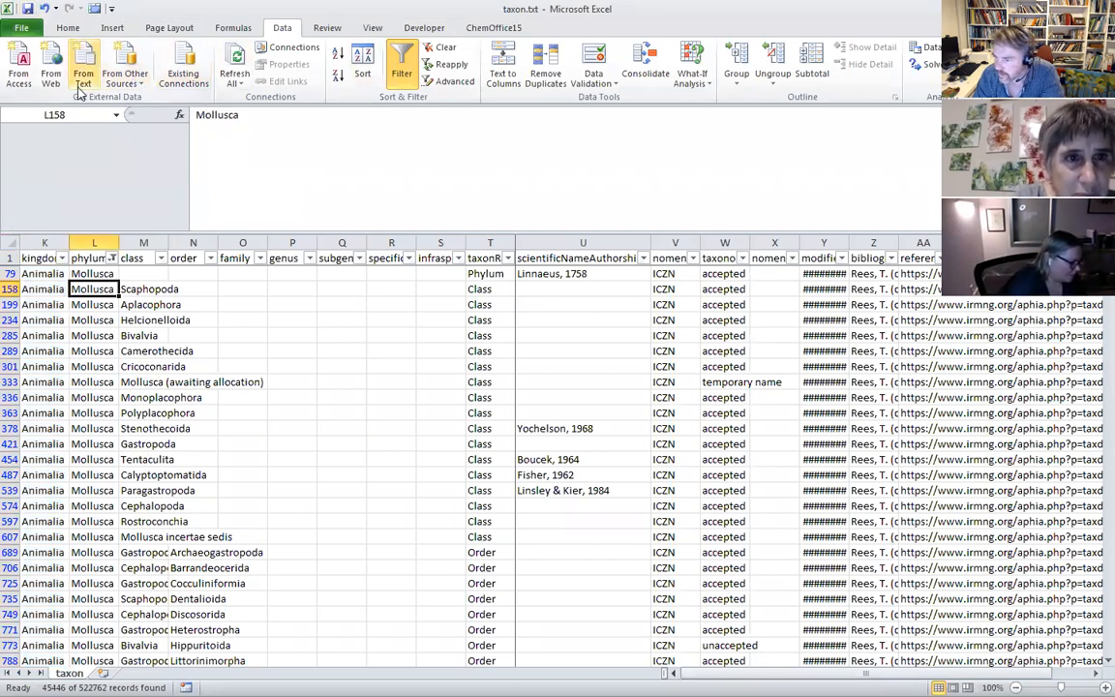
# - Try the sheet's Hide & Unhide formatting options from cell L158, and check row 158 for the missing columns A to J
pyautogui.click(64, 29)
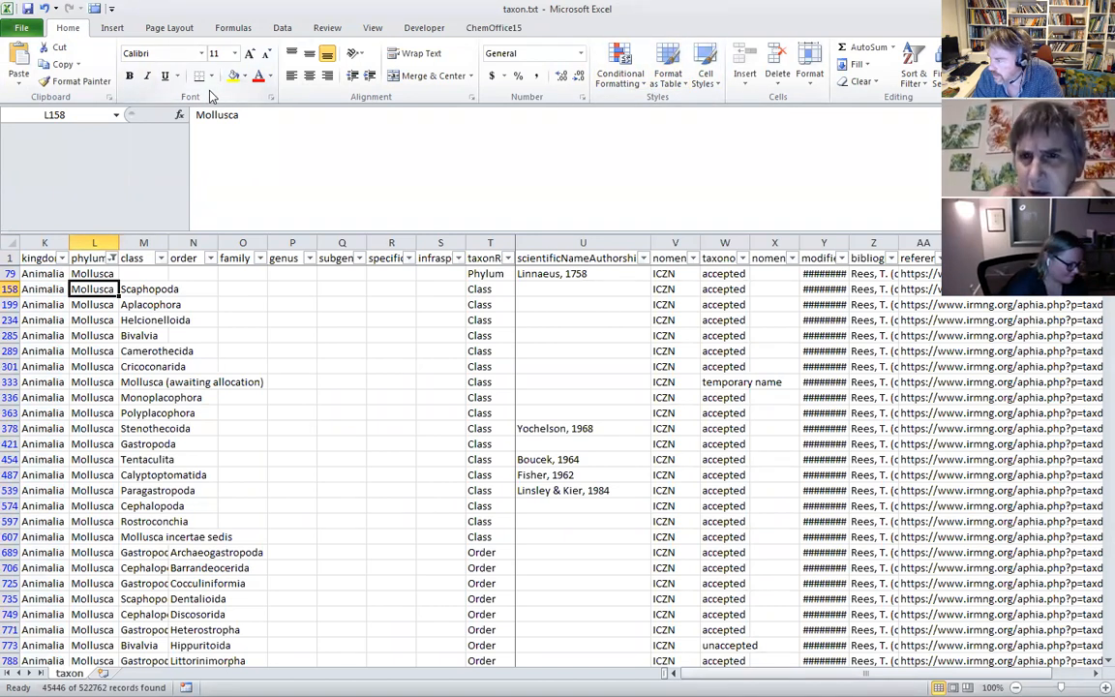
pyautogui.click(811, 79)
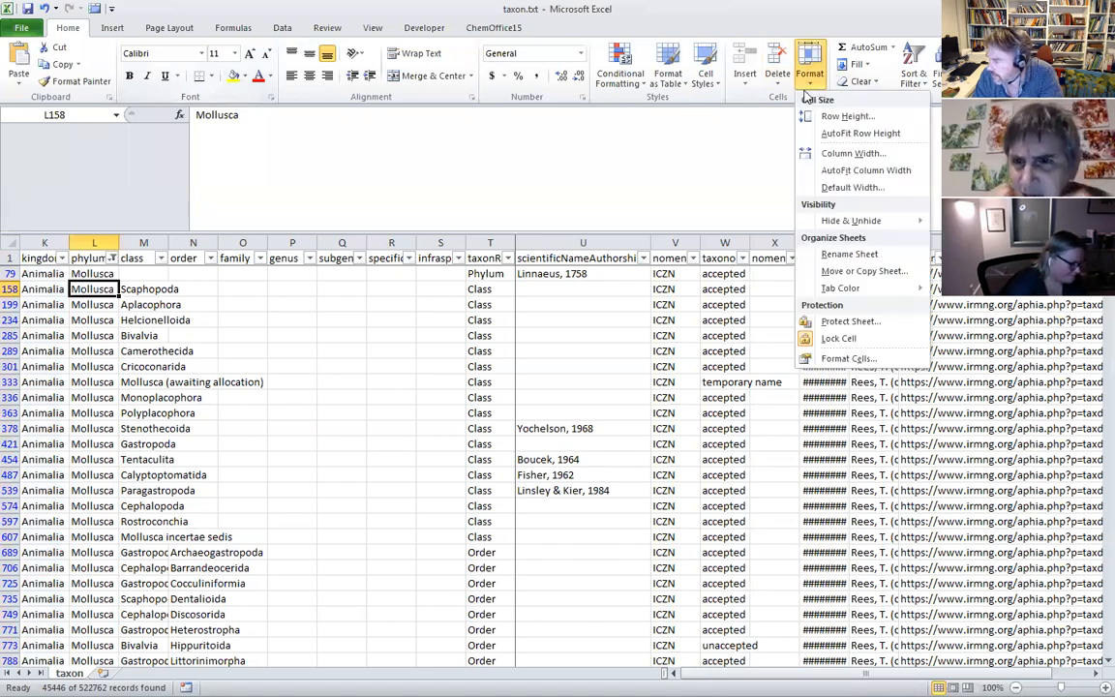
pyautogui.moveTo(851, 221)
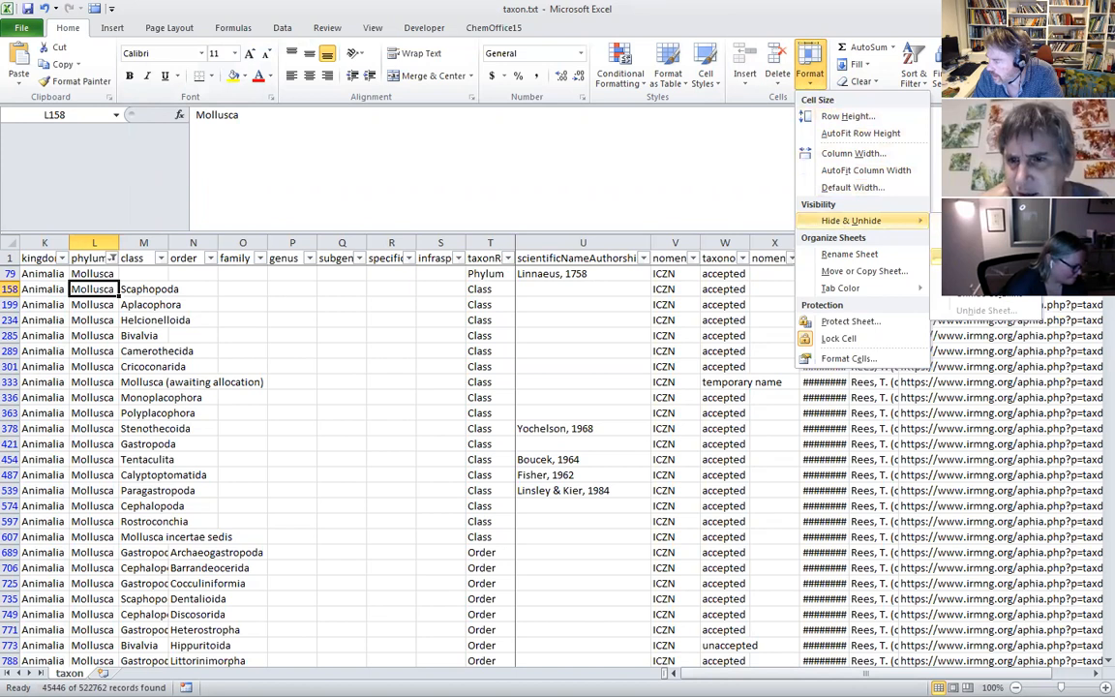
pyautogui.click(987, 296)
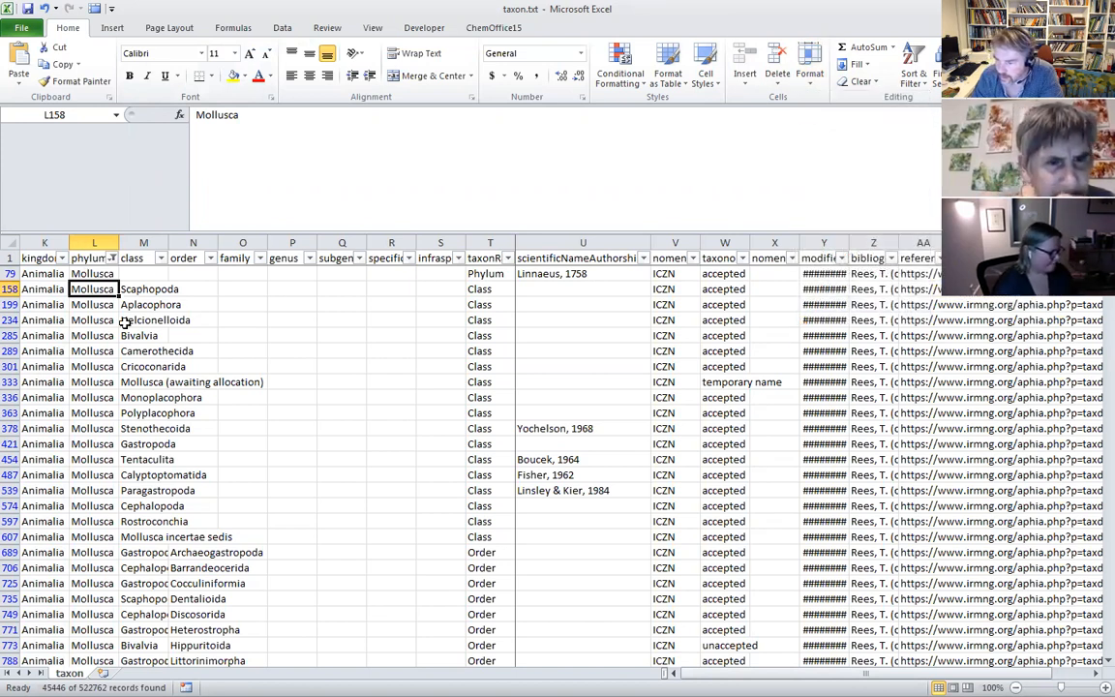
pyautogui.press('Left')
pyautogui.press('Left')
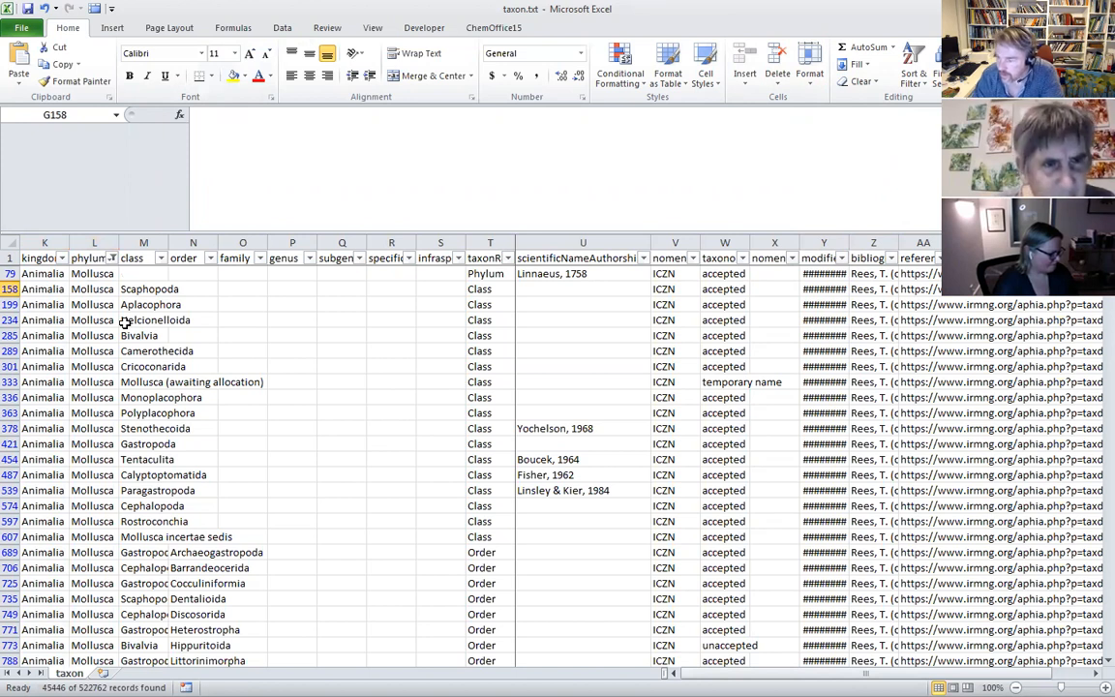
pyautogui.press('Left')
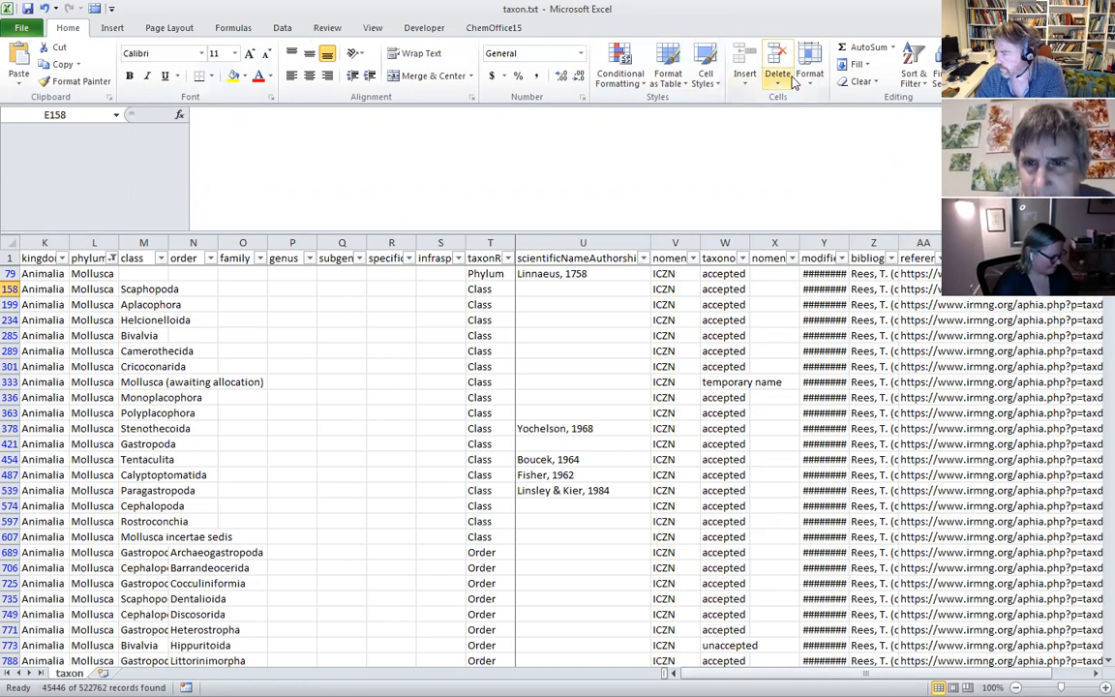
# - Unfreeze the worksheet's panes so that all rows and columns scroll
pyautogui.click(368, 30)
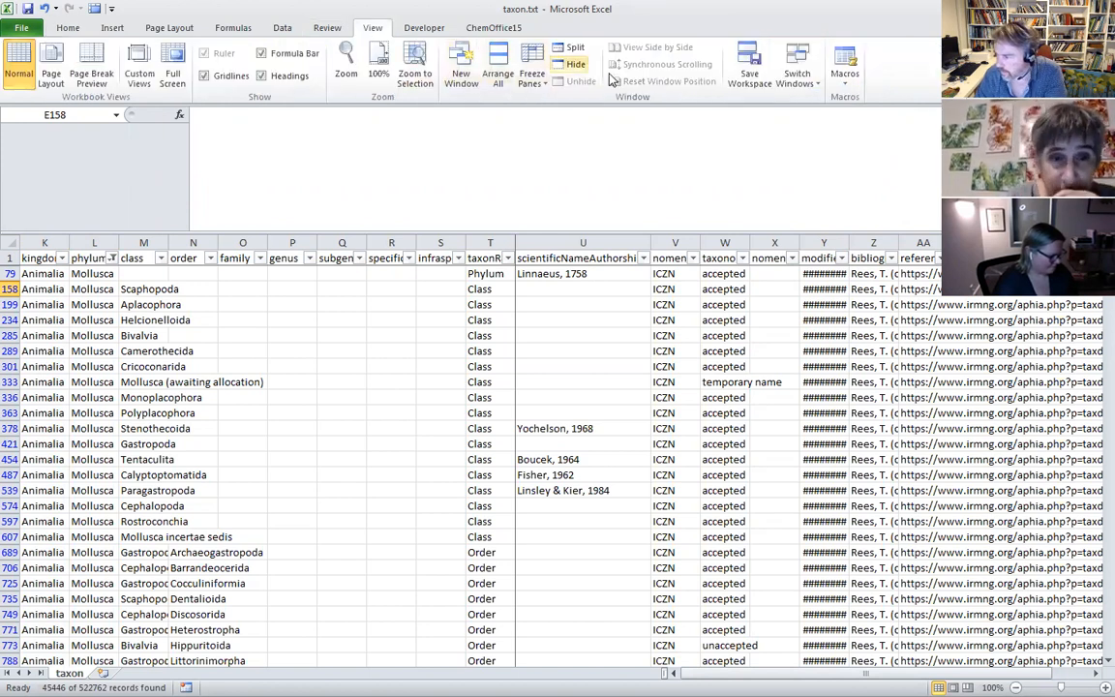
pyautogui.click(531, 73)
pyautogui.click(559, 102)
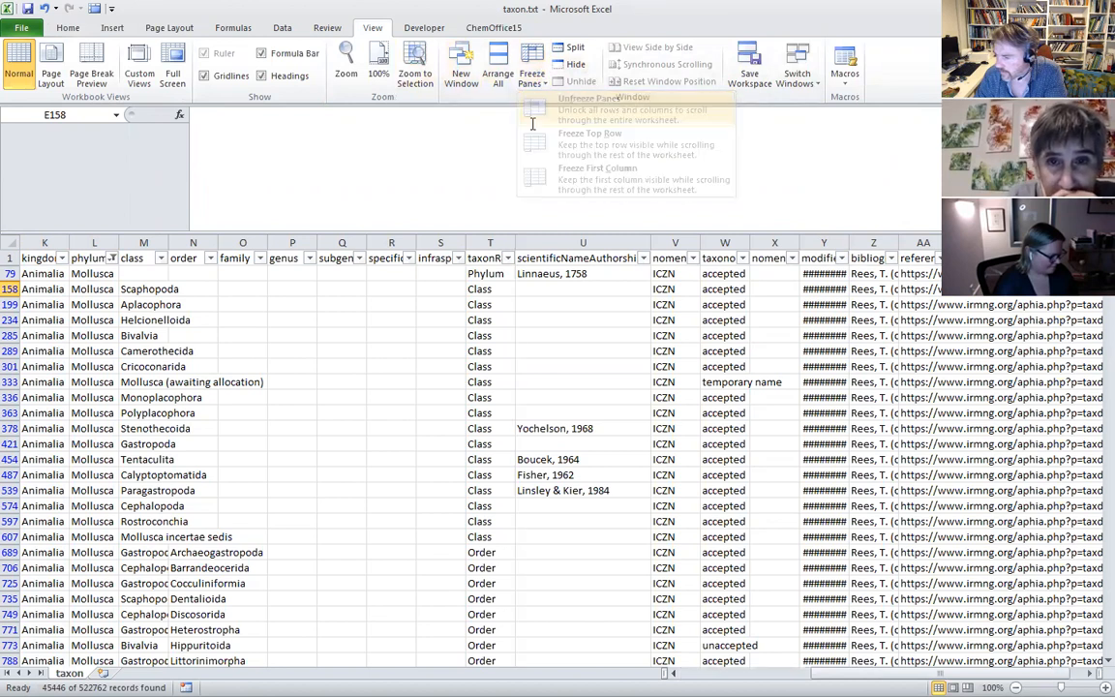
# - Go back through row 158 to the taxonID column A, and check the identifier values through column C
pyautogui.click(62, 287)
pyautogui.press('Left')
pyautogui.press('Left')
pyautogui.press('Left')
pyautogui.press('Left')
pyautogui.press('Left')
pyautogui.press('Left')
pyautogui.press('Left')
pyautogui.press('Left')
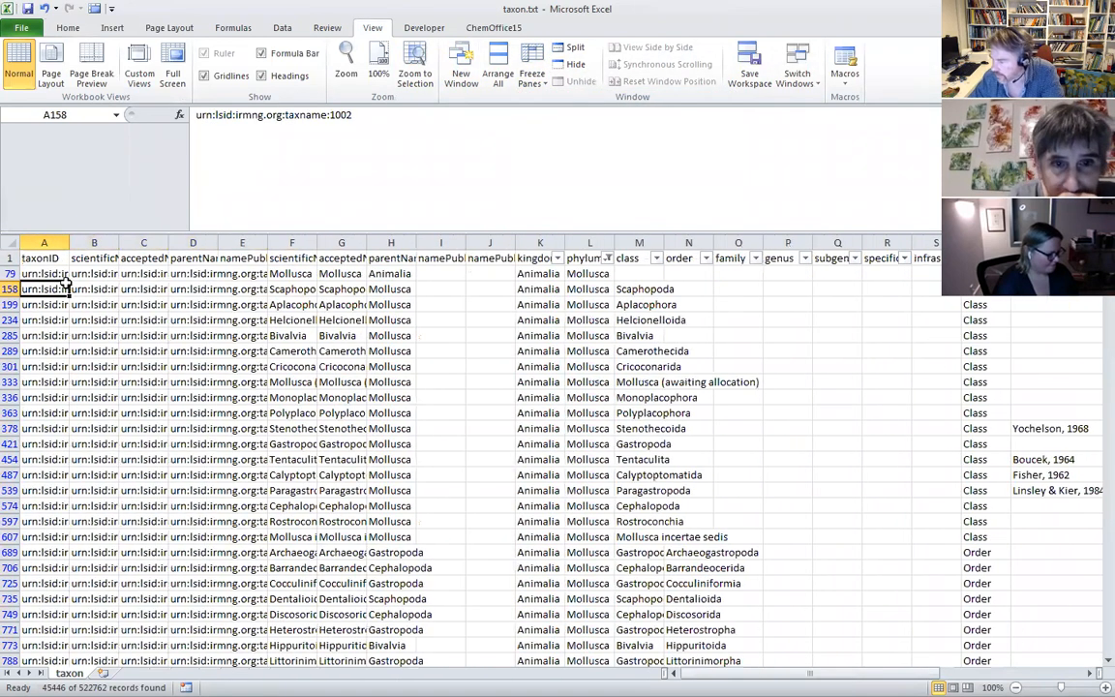
pyautogui.press('Right')
pyautogui.press('Right')
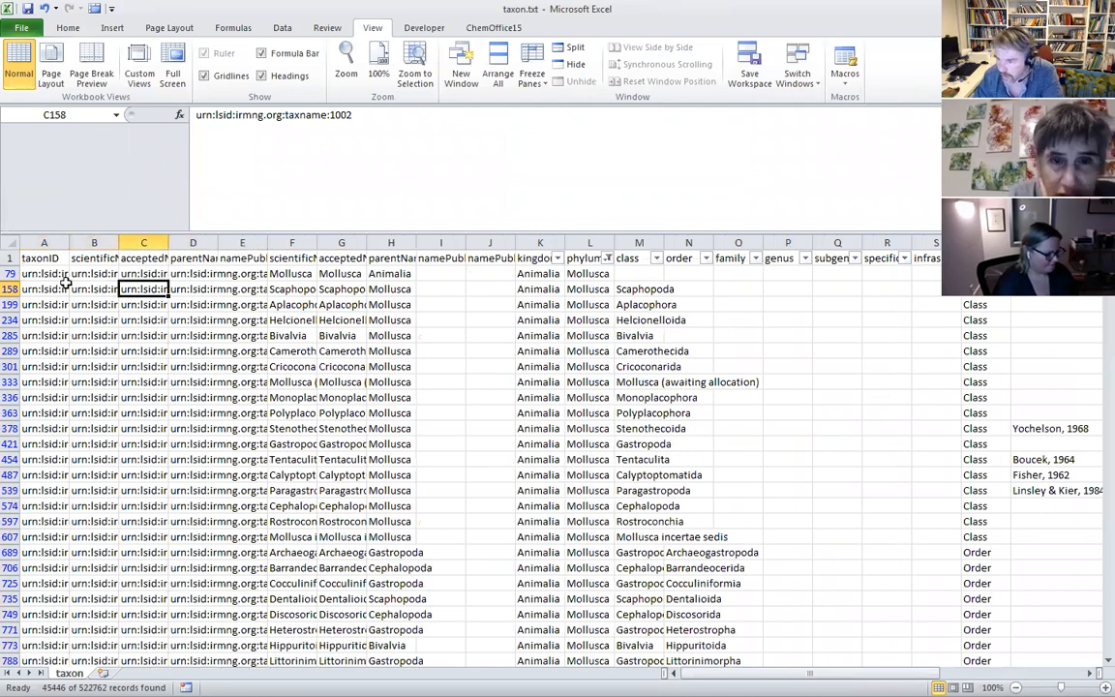
# - Examine the values in row 79 from the taxonID column A across to the parent name in column H
pyautogui.click(31, 274)
pyautogui.press('Right')
pyautogui.press('Right')
pyautogui.press('Right')
pyautogui.press('Right')
pyautogui.press('Right')
pyautogui.press('Right')
pyautogui.press('Right')
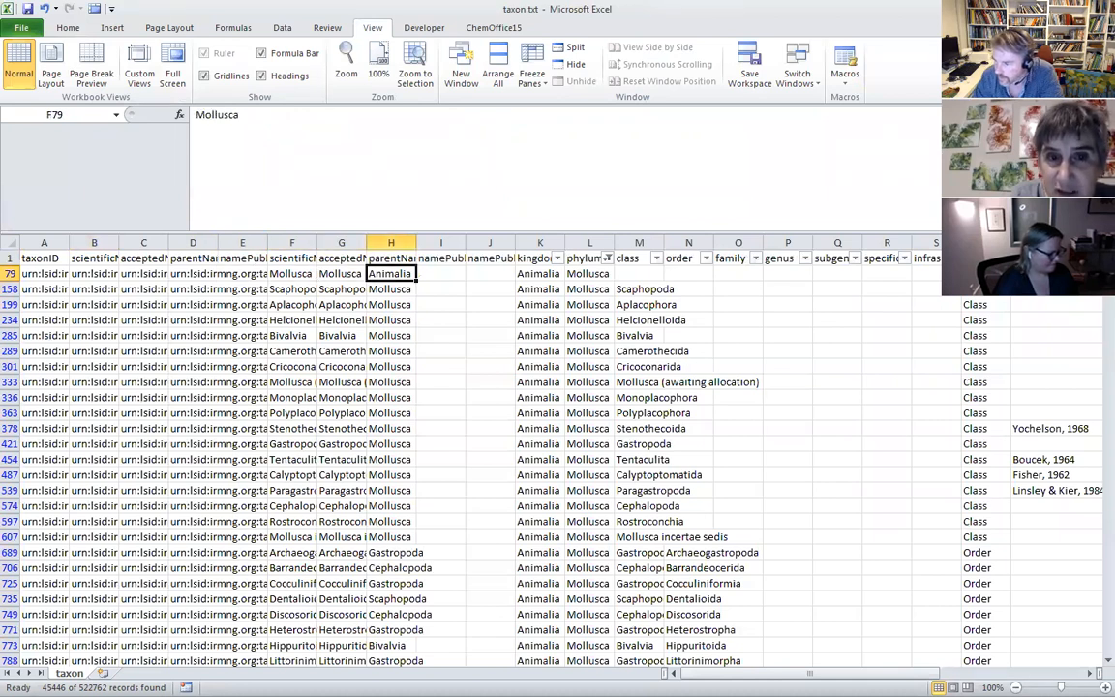
# - Select columns A to AE, then remove the existing filter and reapply filtering across the whole selection
pyautogui.click(271, 242)
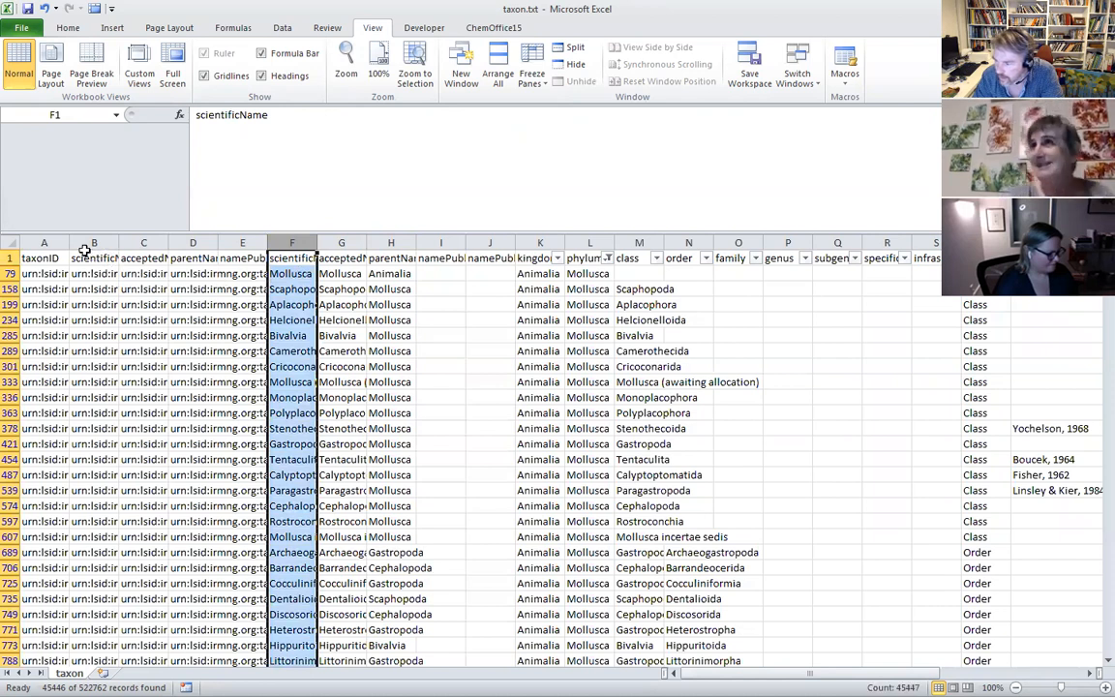
pyautogui.moveTo(51, 242); pyautogui.dragTo(488, 247)
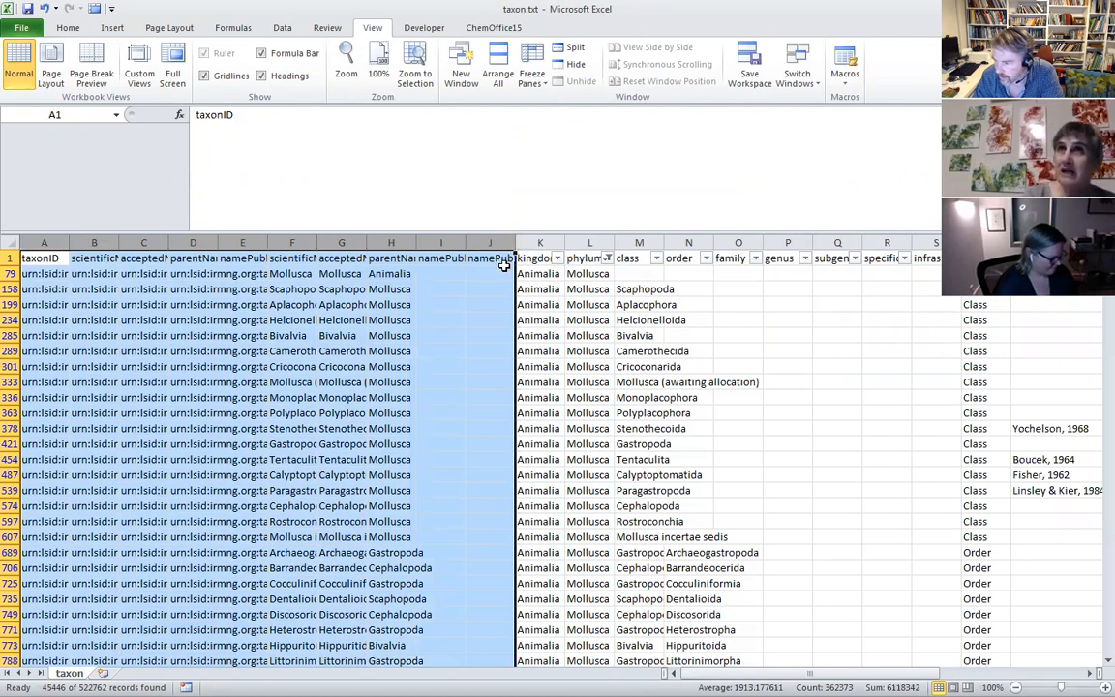
pyautogui.click(45, 241)
pyautogui.moveTo(45, 241); pyautogui.dragTo(1103, 241)
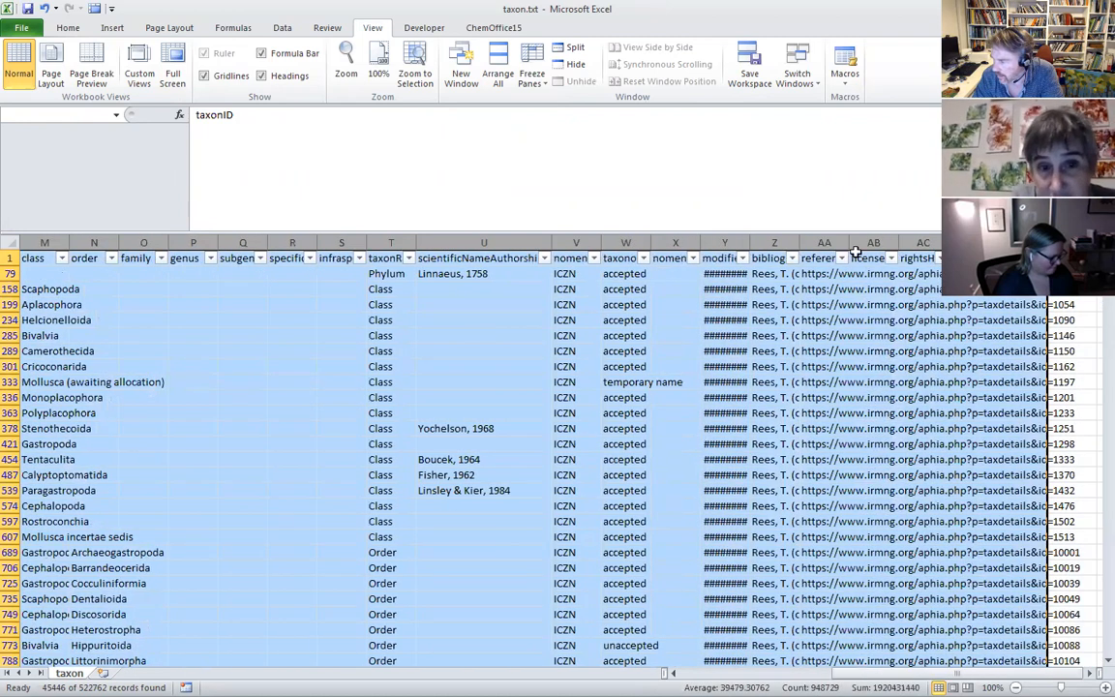
pyautogui.click(278, 33)
pyautogui.click(396, 64)
pyautogui.click(396, 64)
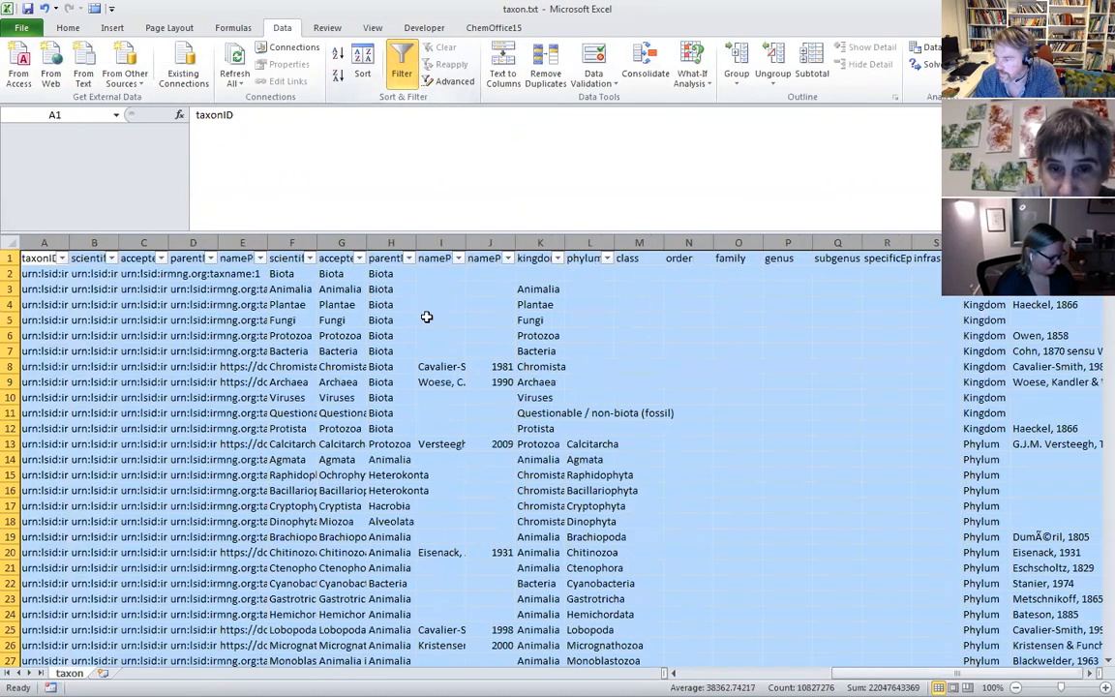
# - Clear the column selection and go to the taxonID header in cell A1
pyautogui.click(83, 288)
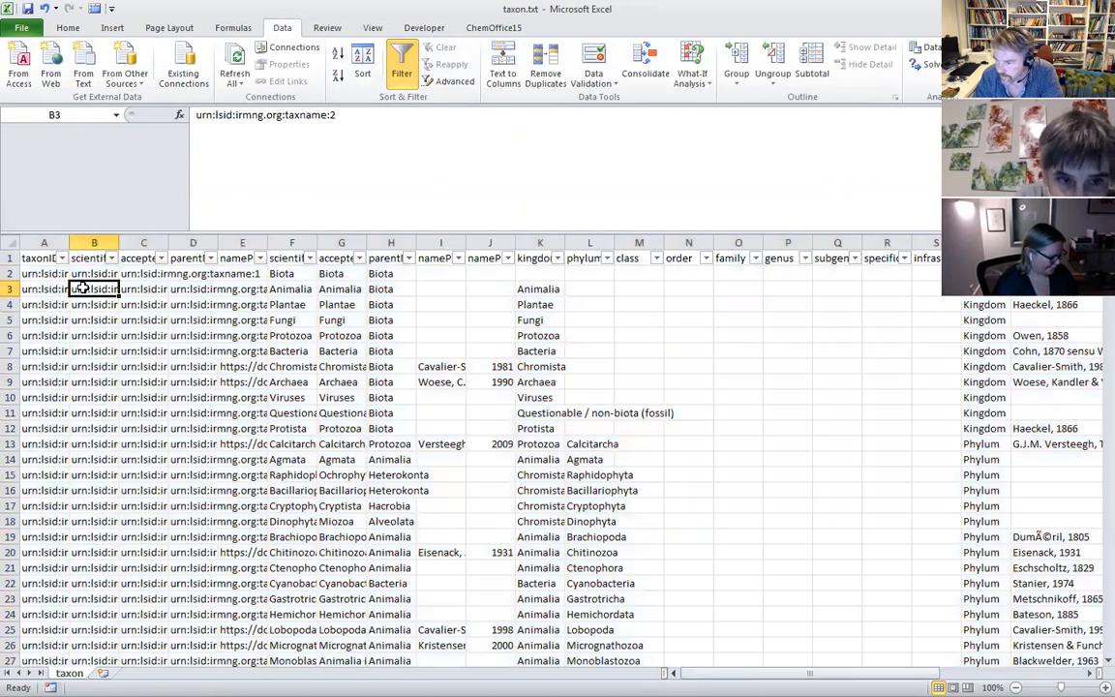
pyautogui.press('Left')
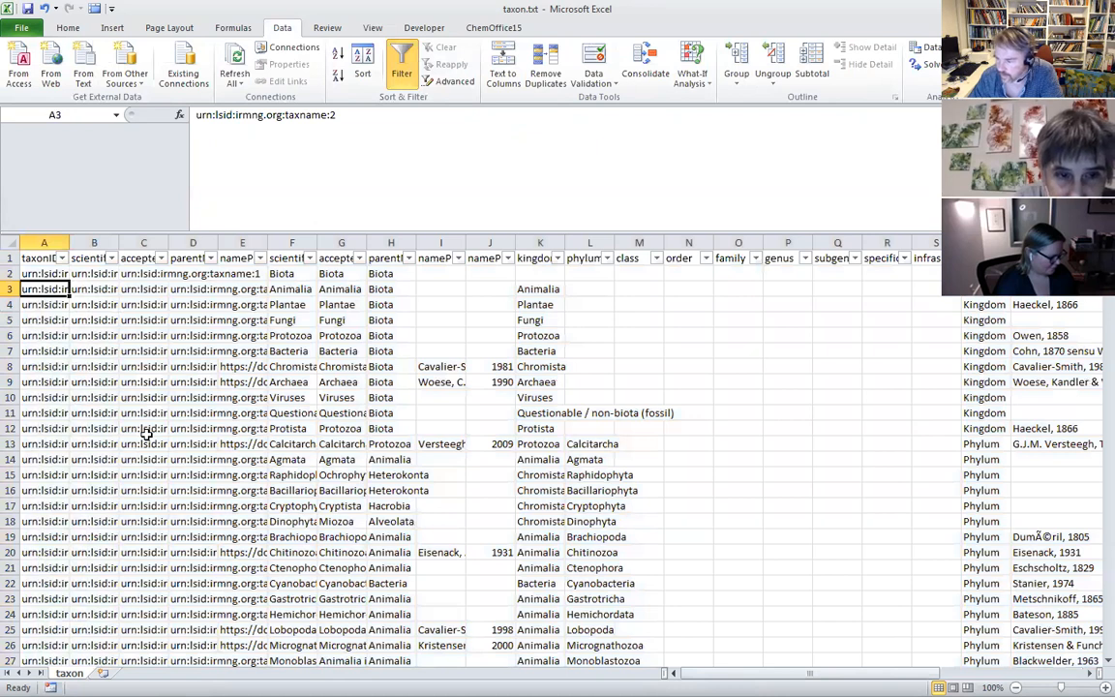
pyautogui.press('Up')
pyautogui.press('Up')
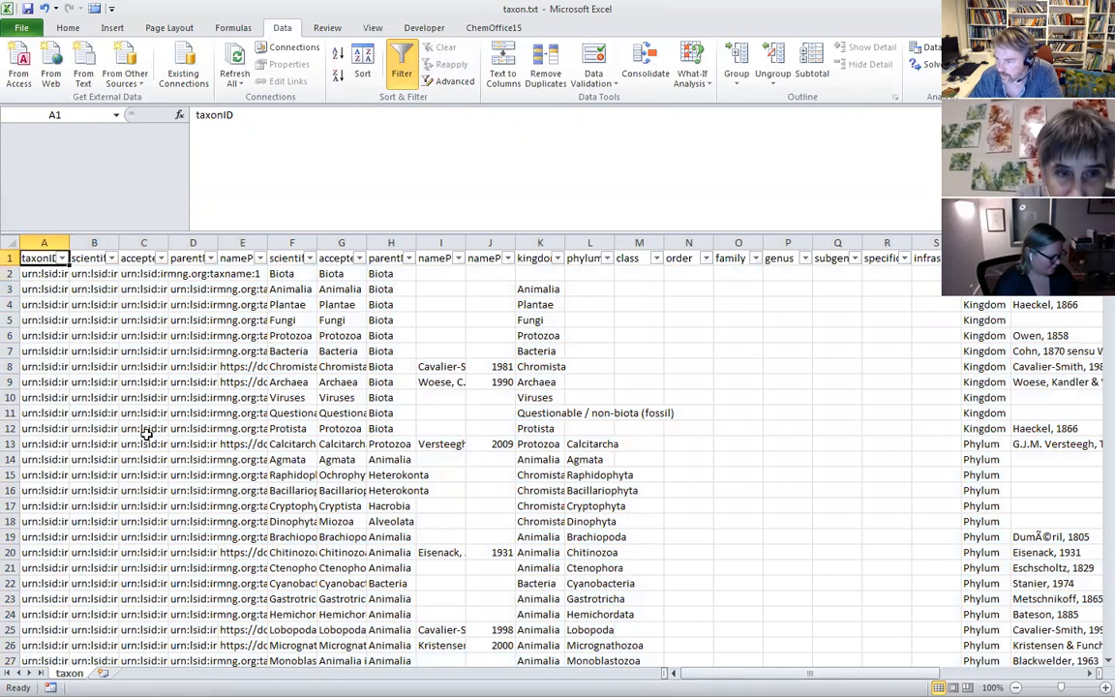
# - Widen the scientificName column F until its header fits, and slightly widen the acceptedNameUsage column G
pyautogui.click(293, 258)
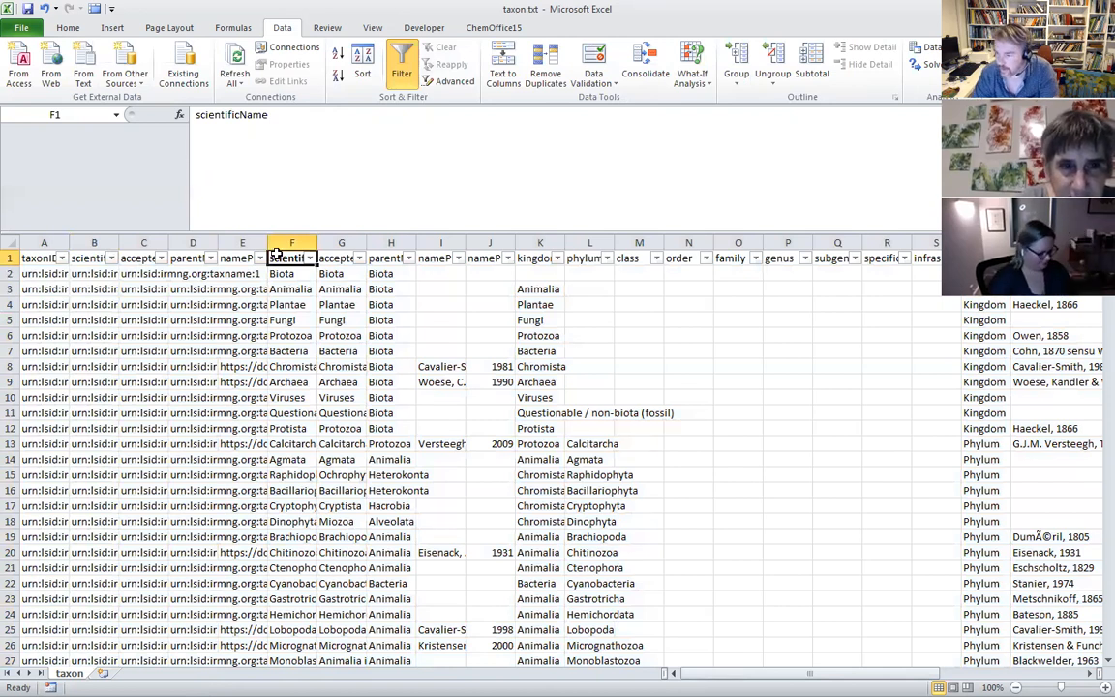
pyautogui.moveTo(316, 243); pyautogui.dragTo(399, 243)
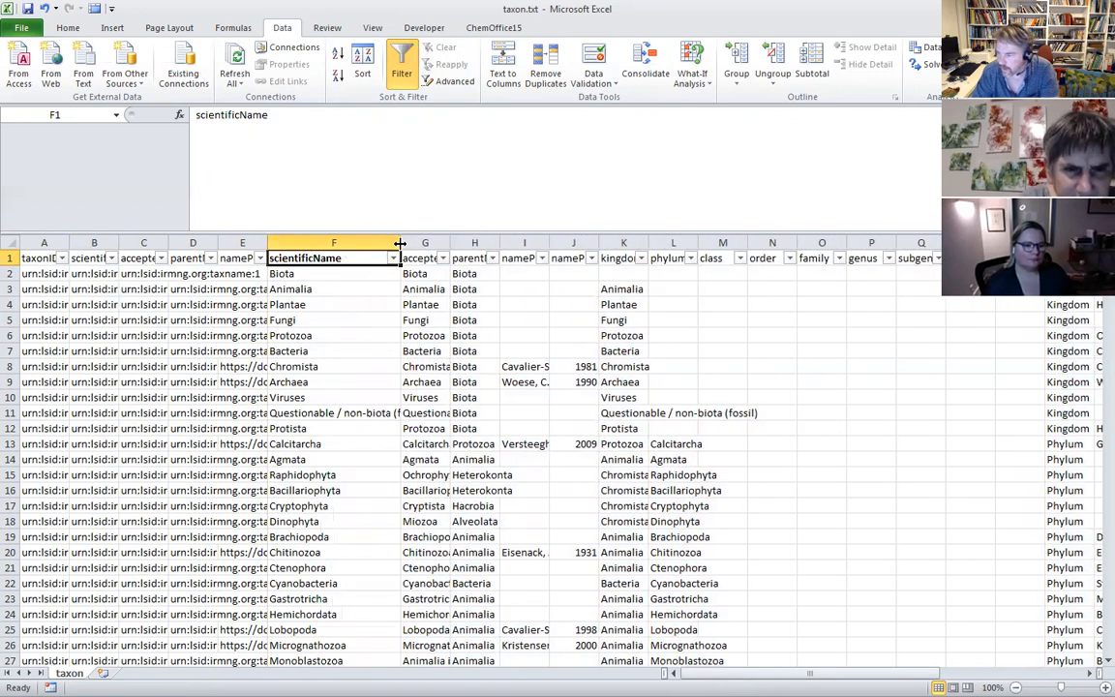
pyautogui.click(424, 242)
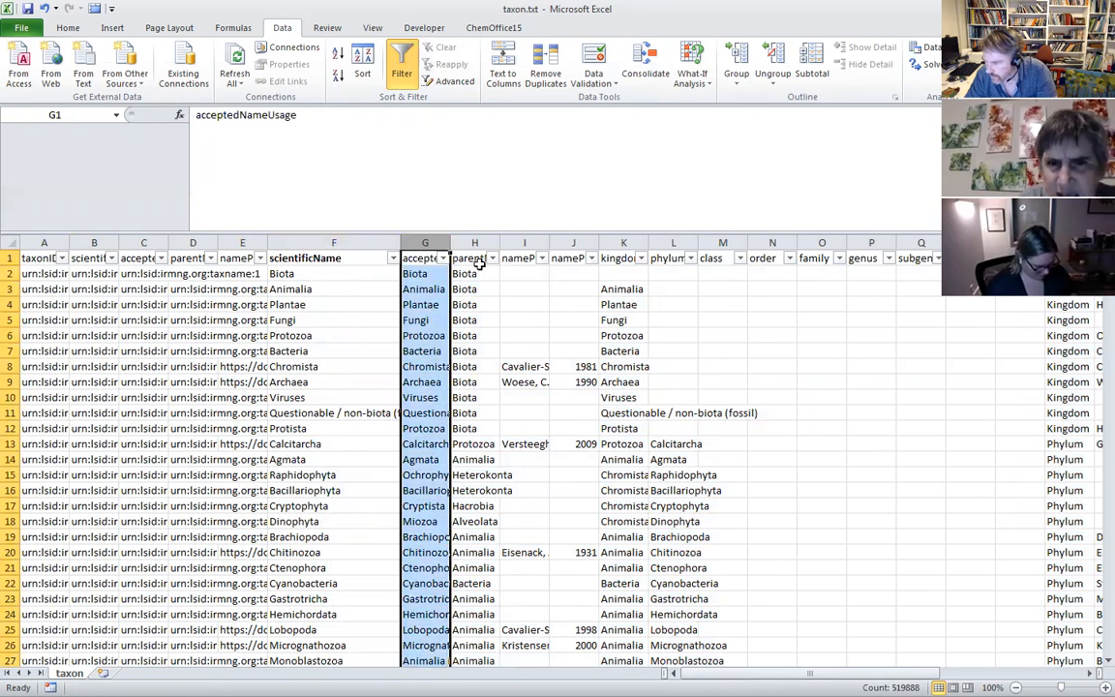
pyautogui.moveTo(450, 242)
pyautogui.mouseDown()
pyautogui.moveTo(505, 244)
pyautogui.moveTo(466, 248)
pyautogui.mouseUp()
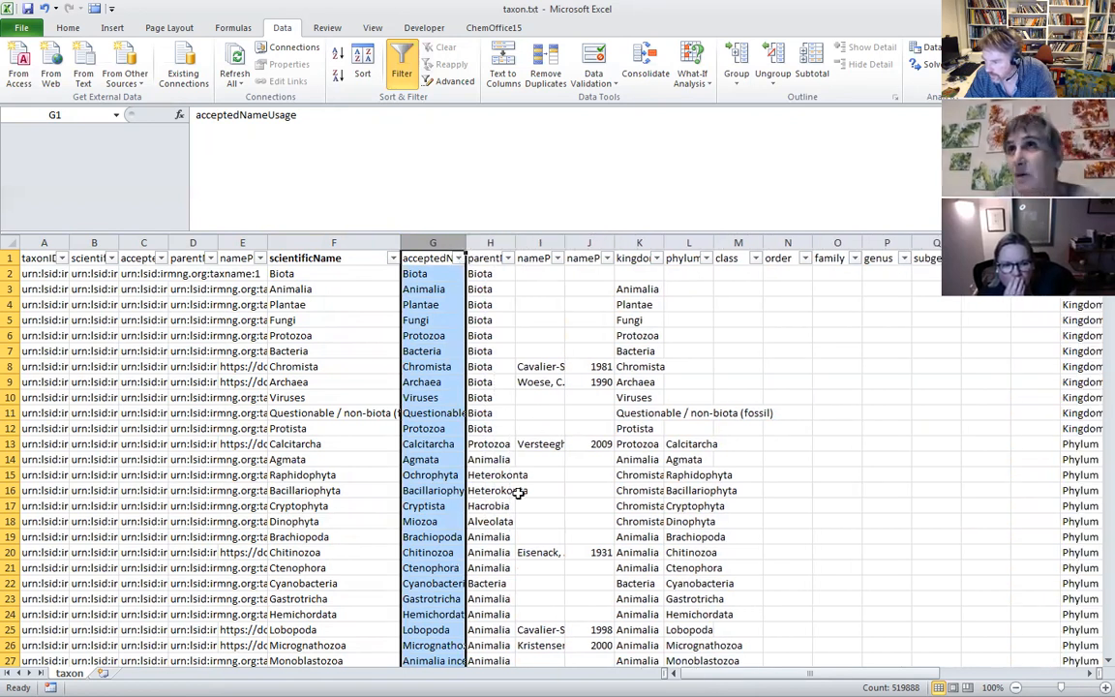
# - Examine the scientificNameAuthorship entries in column U and check the full author text in row 19
pyautogui.moveTo(721, 673); pyautogui.dragTo(834, 671)
pyautogui.click(629, 258)
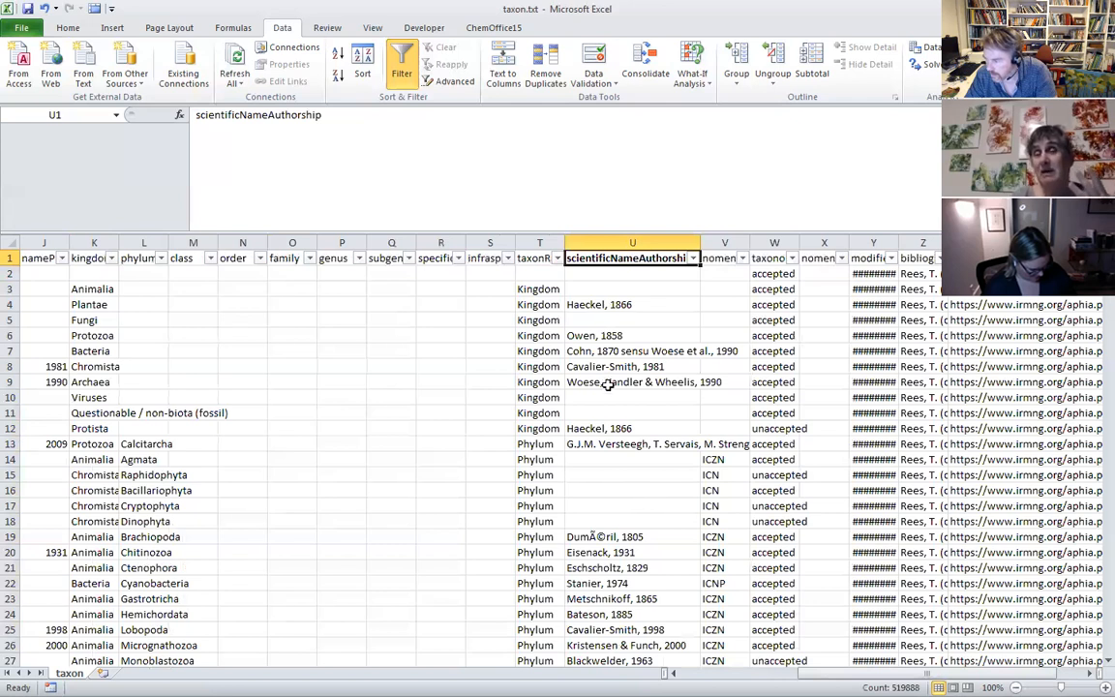
pyautogui.scroll(-1, 603, 446)
pyautogui.click(601, 491)
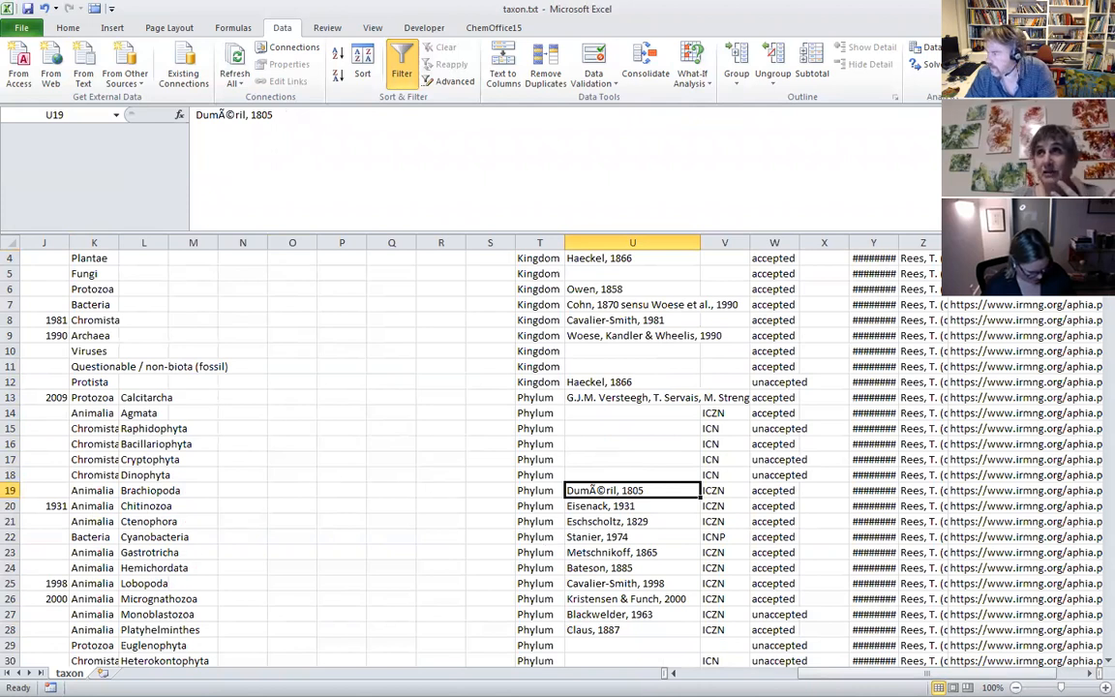
# - Reduce the workbook to a smaller window, compare it with the taxon.txt window in Notepad, and return to Excel
pyautogui.click(1067, 8)
pyautogui.moveTo(883, 35); pyautogui.dragTo(531, 25)
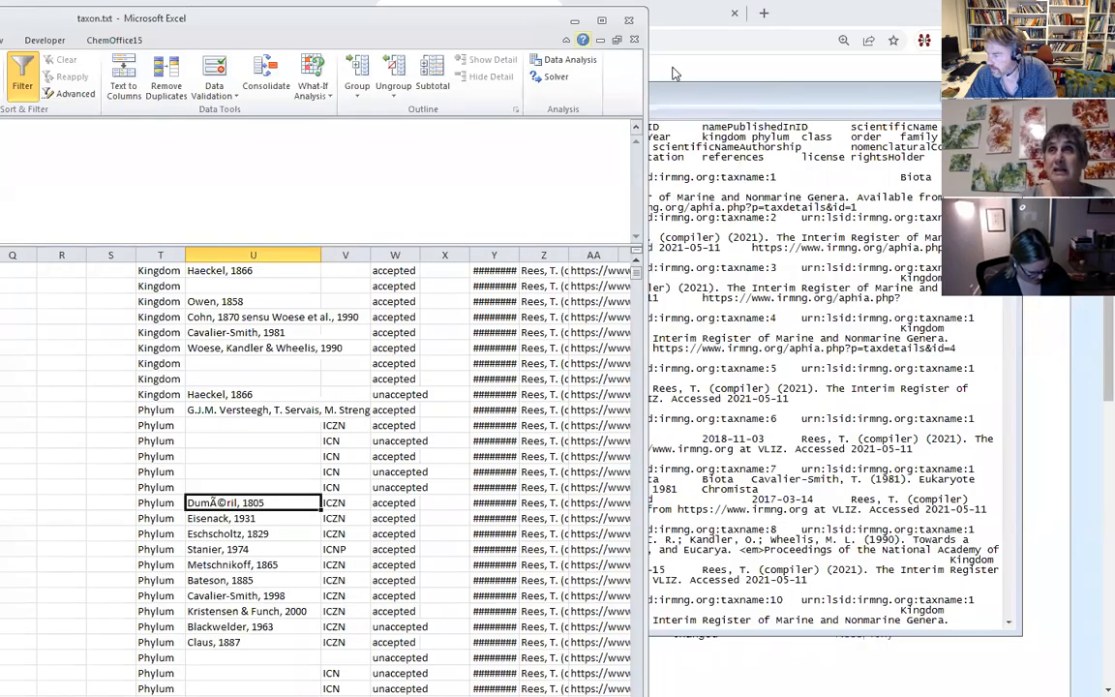
pyautogui.click(883, 96)
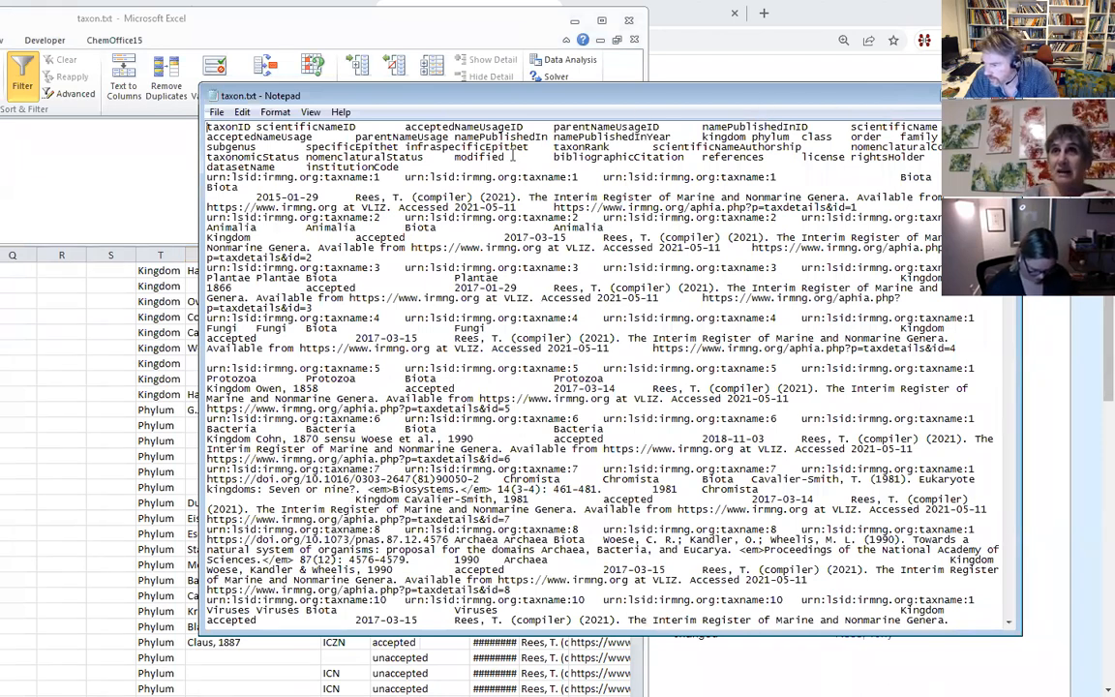
pyautogui.click(383, 23)
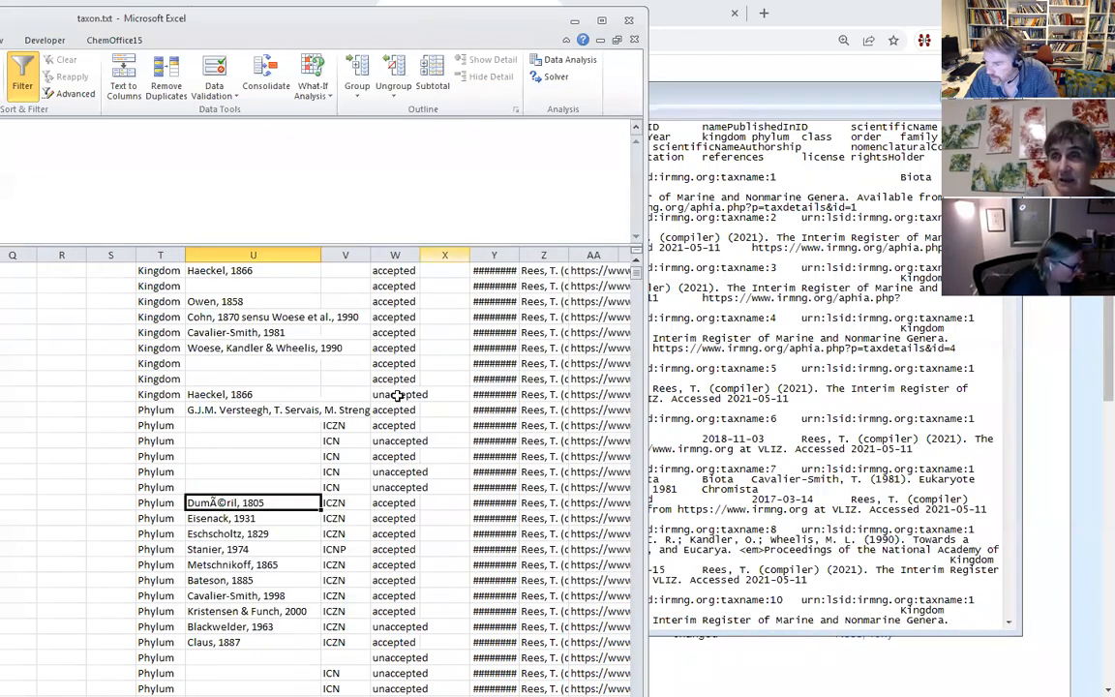
pyautogui.click(770, 87)
pyautogui.click(451, 24)
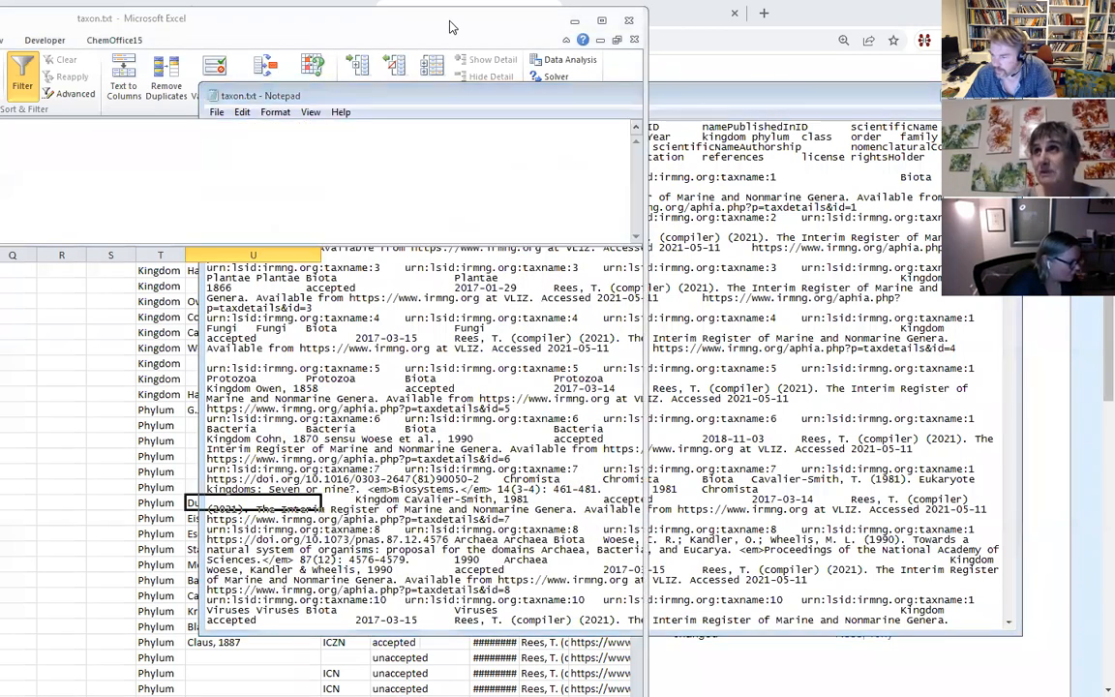
pyautogui.doubleClick(510, 19)
# - Go back through row 19 to the identifier columns, then read the accepted name in column G
pyautogui.click(249, 507)
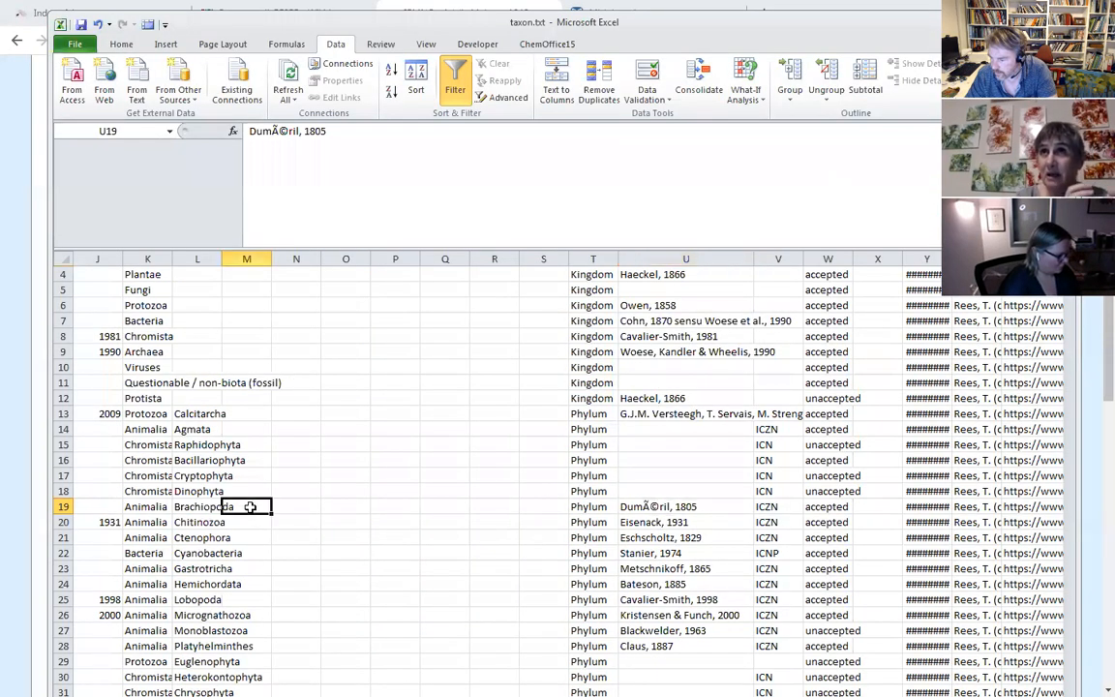
pyautogui.press('Left')
pyautogui.press('Left')
pyautogui.press('Left')
pyautogui.press('Left')
pyautogui.press('Left')
pyautogui.press('Left')
pyautogui.press('Left')
pyautogui.press('Left')
pyautogui.press('Left')
pyautogui.press('Left')
pyautogui.press('Left')
pyautogui.press('Left')
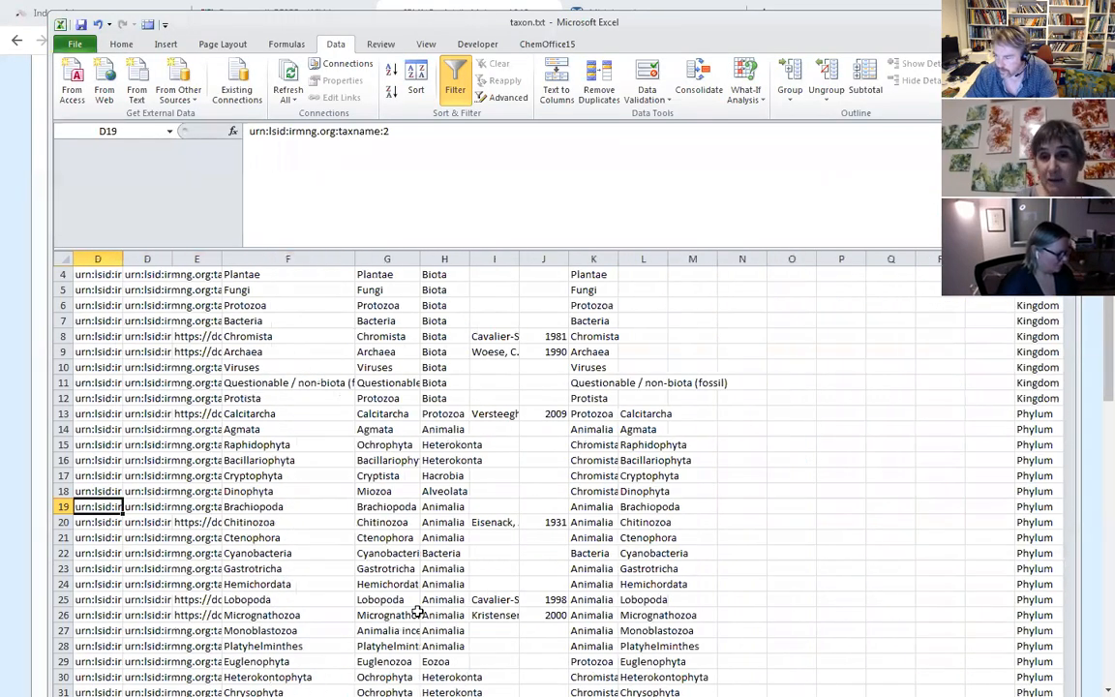
pyautogui.press('Right')
pyautogui.press('Right')
pyautogui.press('Right')
pyautogui.press('Right')
pyautogui.press('Right')
pyautogui.press('Right')
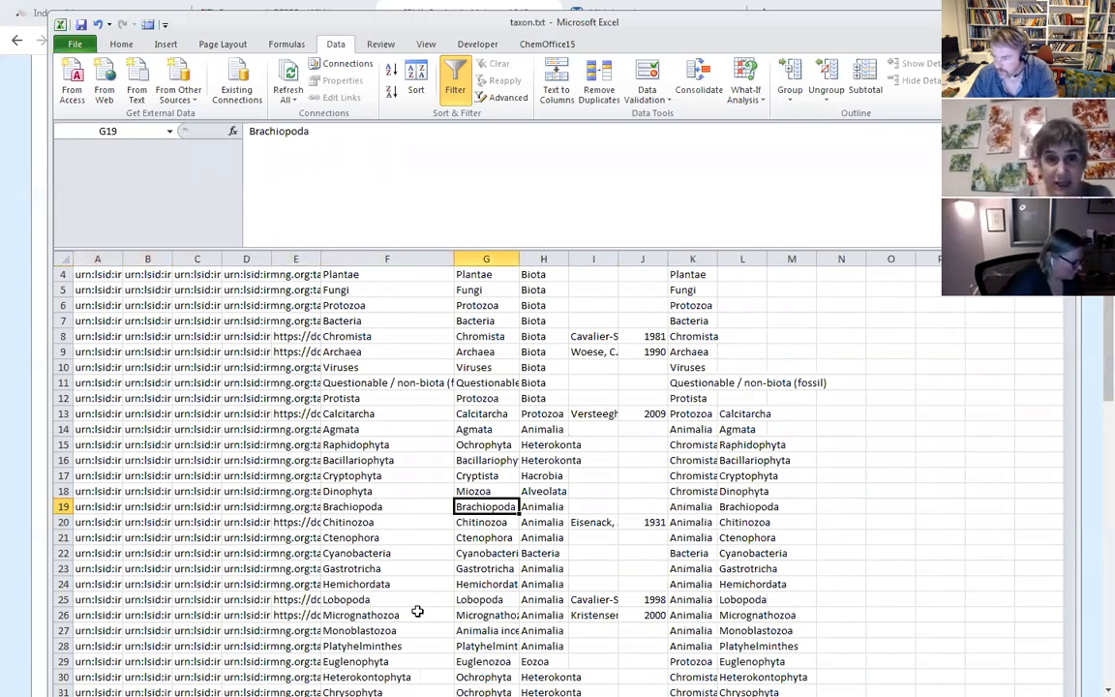
# - Move the workbook aside, switch to taxon.txt in Notepad and search it for "Brachiopoda"
pyautogui.moveTo(789, 34); pyautogui.dragTo(491, 58)
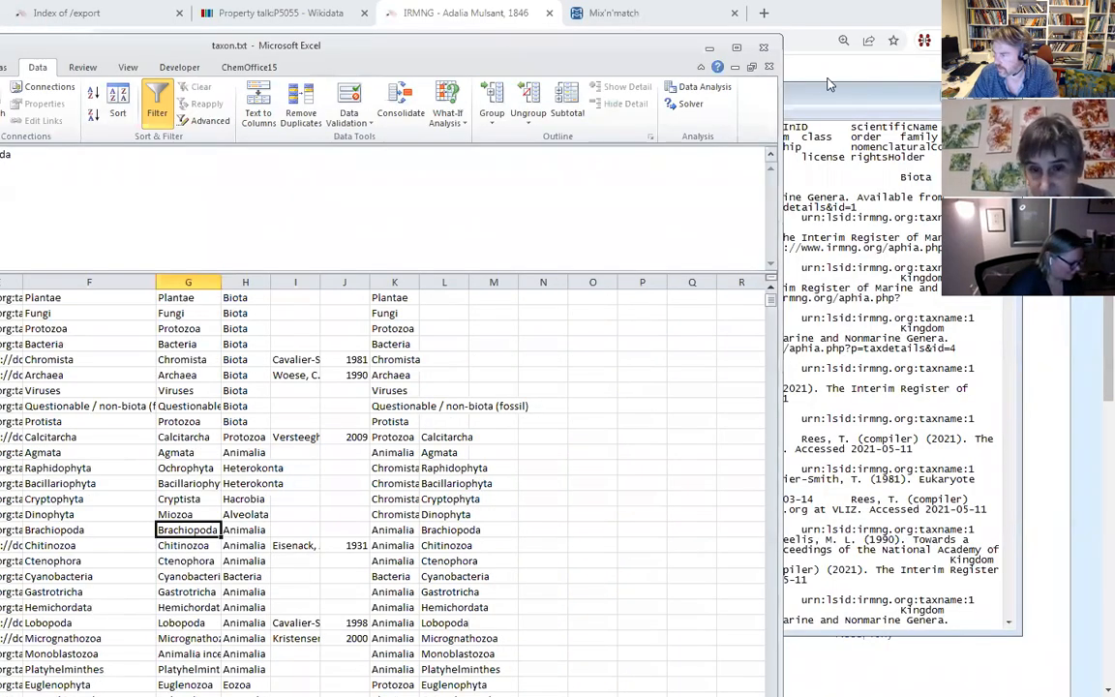
pyautogui.click(826, 103)
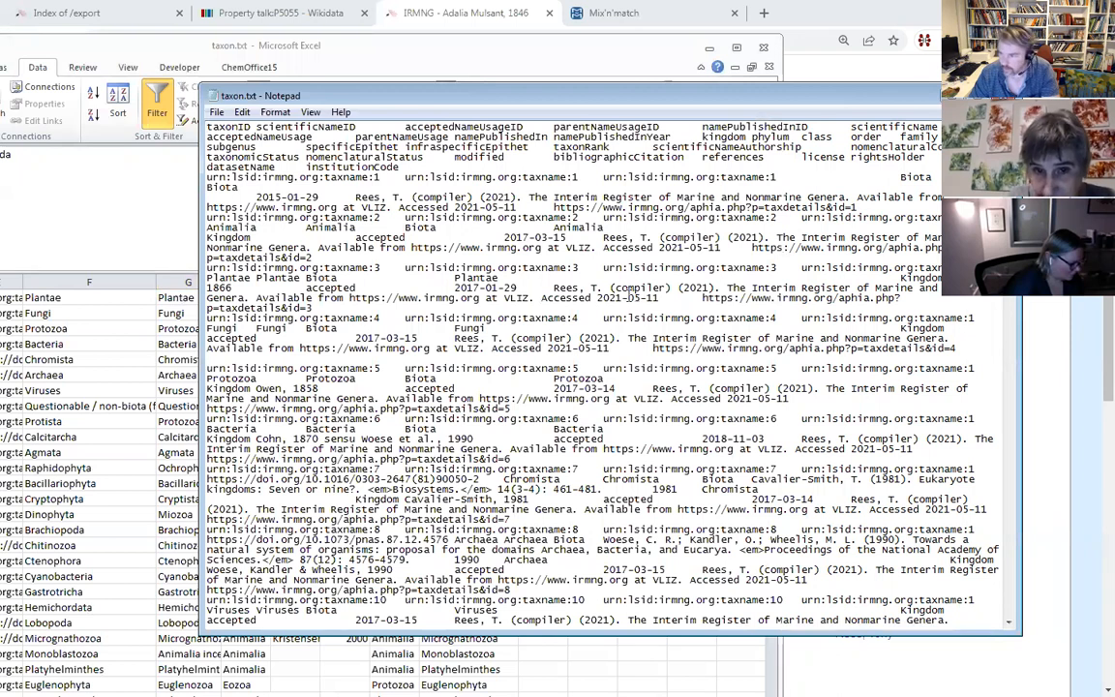
pyautogui.hotkey('ctrl', 'f')
pyautogui.write('Brachiopoda')
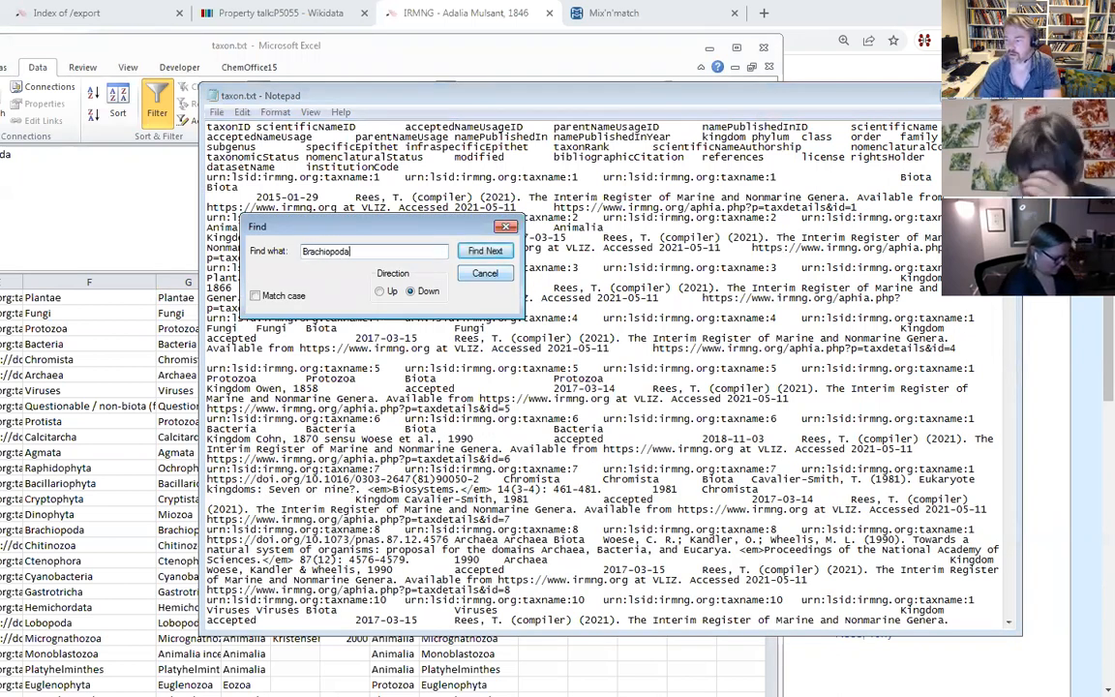
pyautogui.click(499, 254)
pyautogui.moveTo(498, 223); pyautogui.dragTo(566, 196)
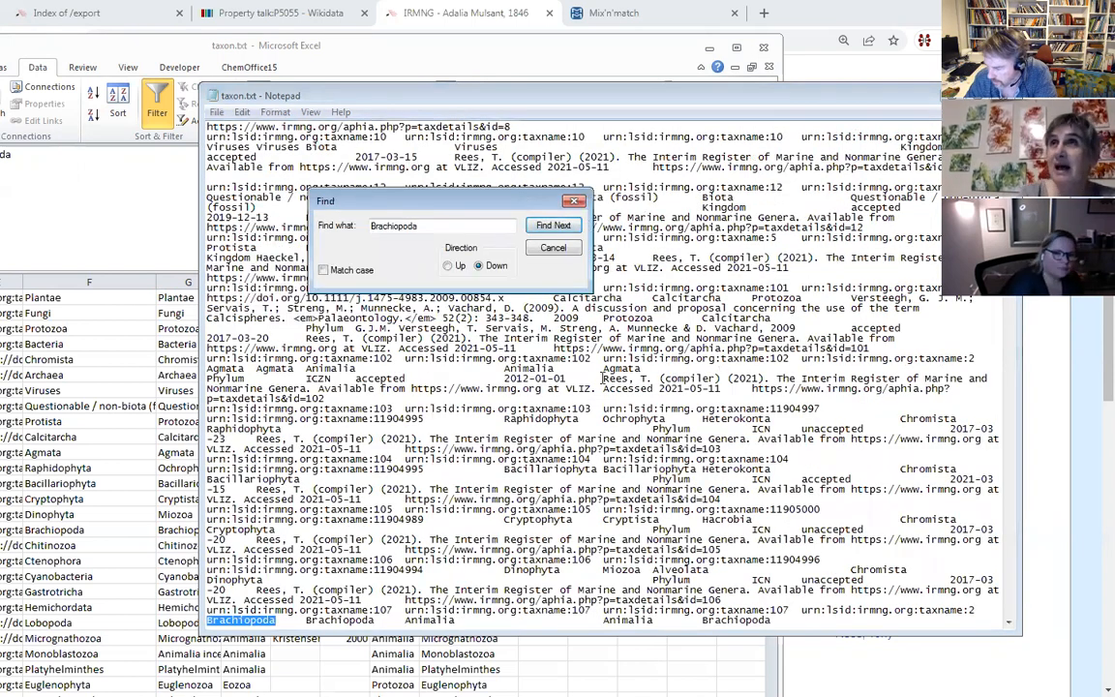
# - Close the search dialog and examine the author name in the Brachiopoda record of the text file
pyautogui.click(553, 248)
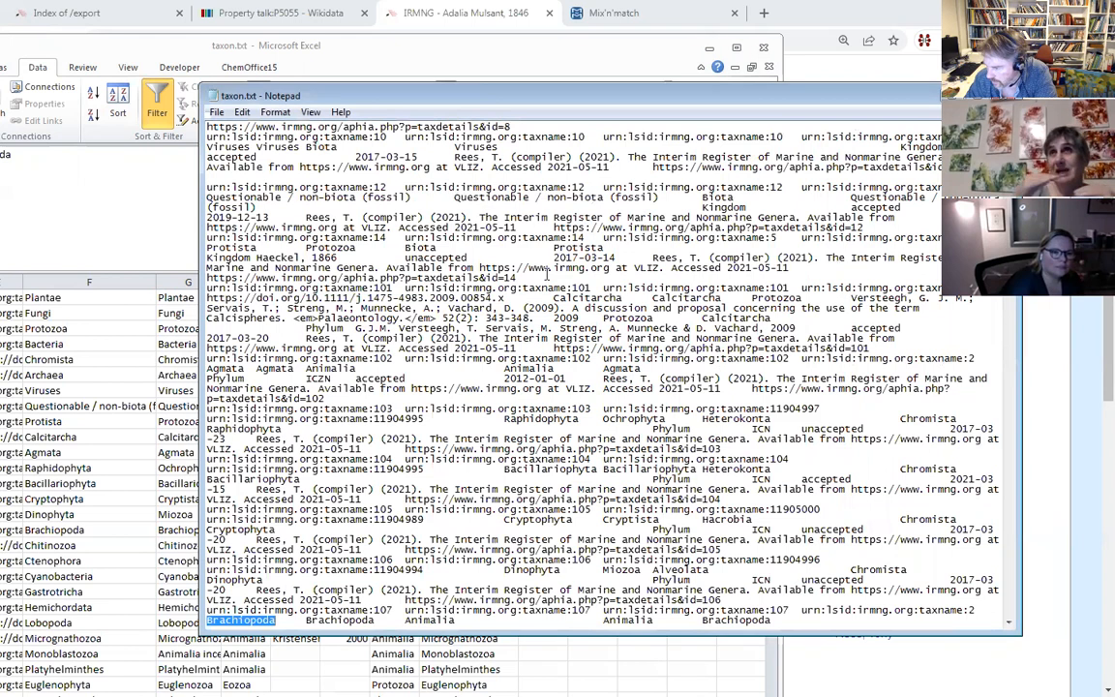
pyautogui.scroll(-5, 422, 441)
pyautogui.scroll(-3, 384, 437)
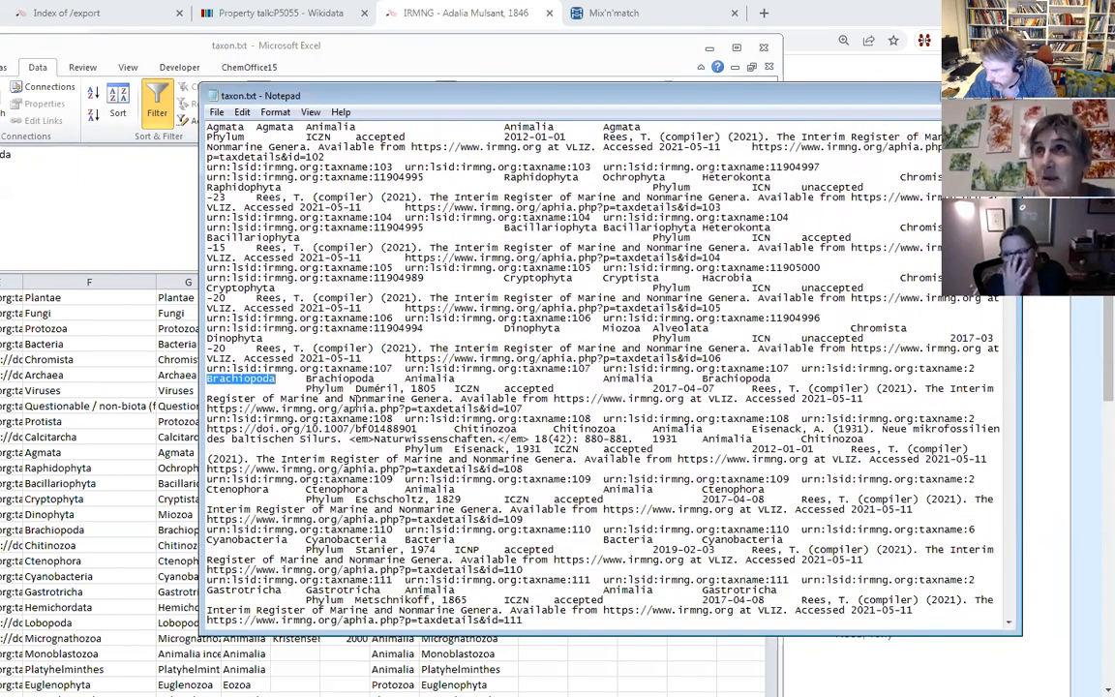
# - Return to the Excel workbook and check Brachiopoda's identifier values in row 19, columns A and B
pyautogui.click(292, 48)
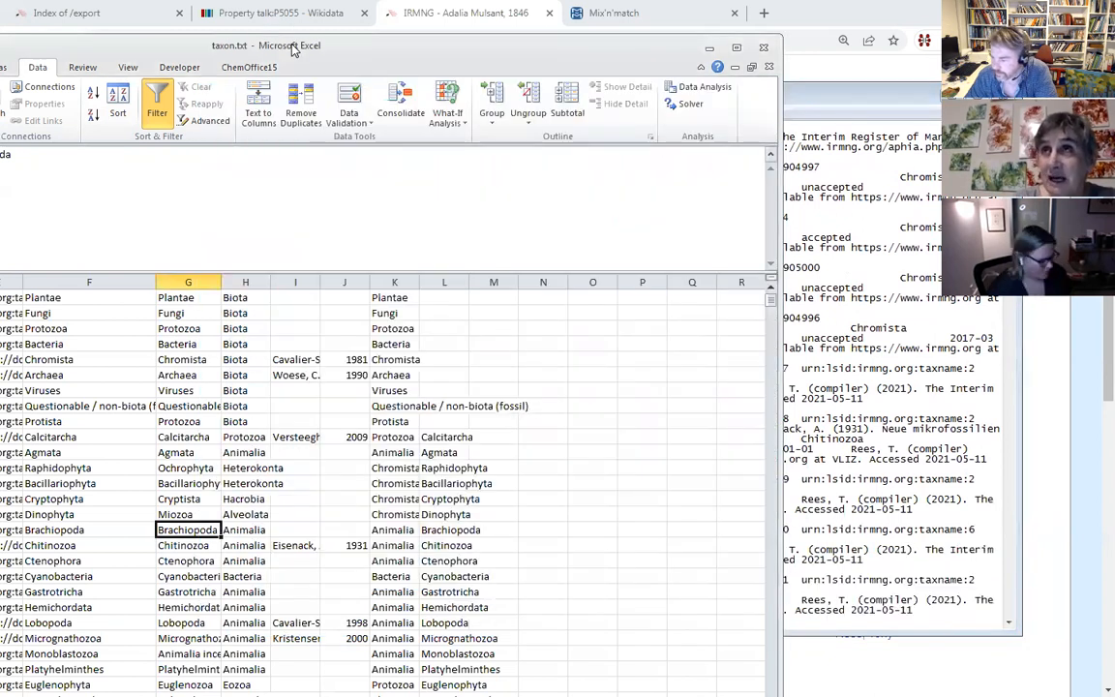
pyautogui.doubleClick(291, 47)
pyautogui.scroll(1, 498, 465)
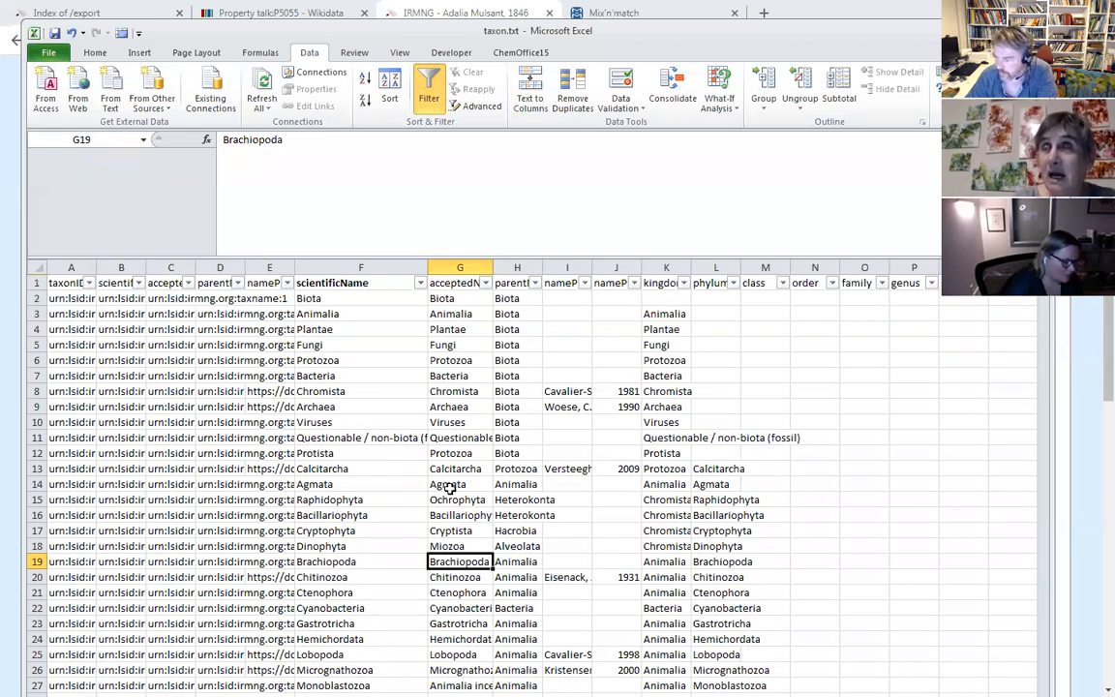
pyautogui.click(345, 564)
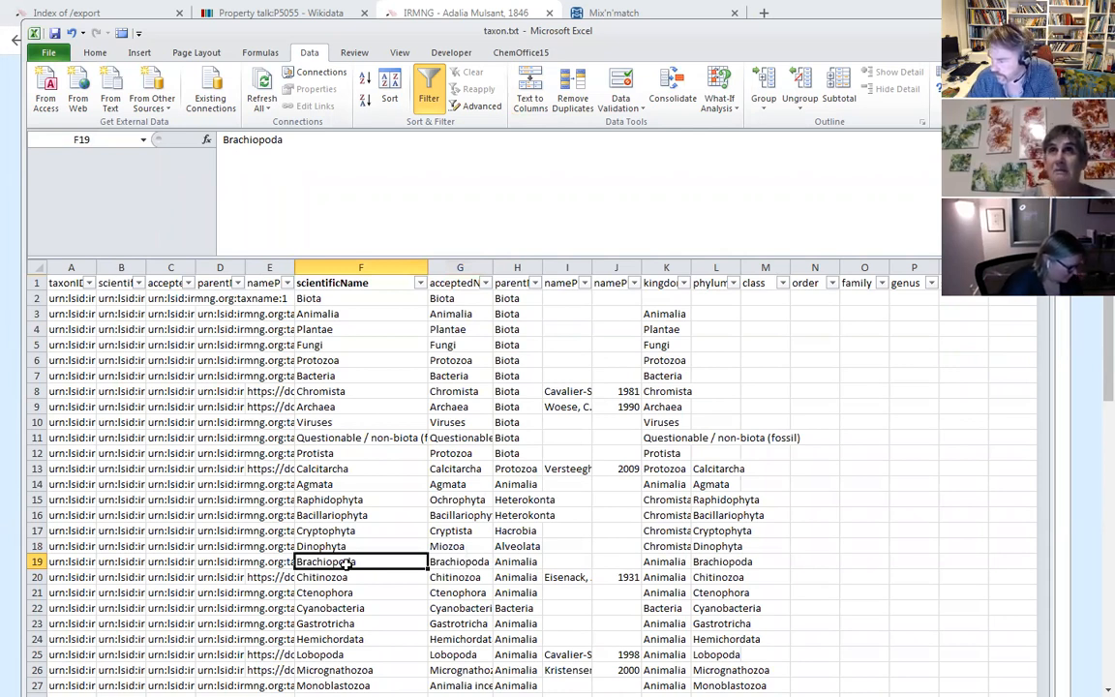
pyautogui.press('Left')
pyautogui.press('Left')
pyautogui.press('Left')
pyautogui.press('Left')
pyautogui.press('Left')
pyautogui.press('Right')
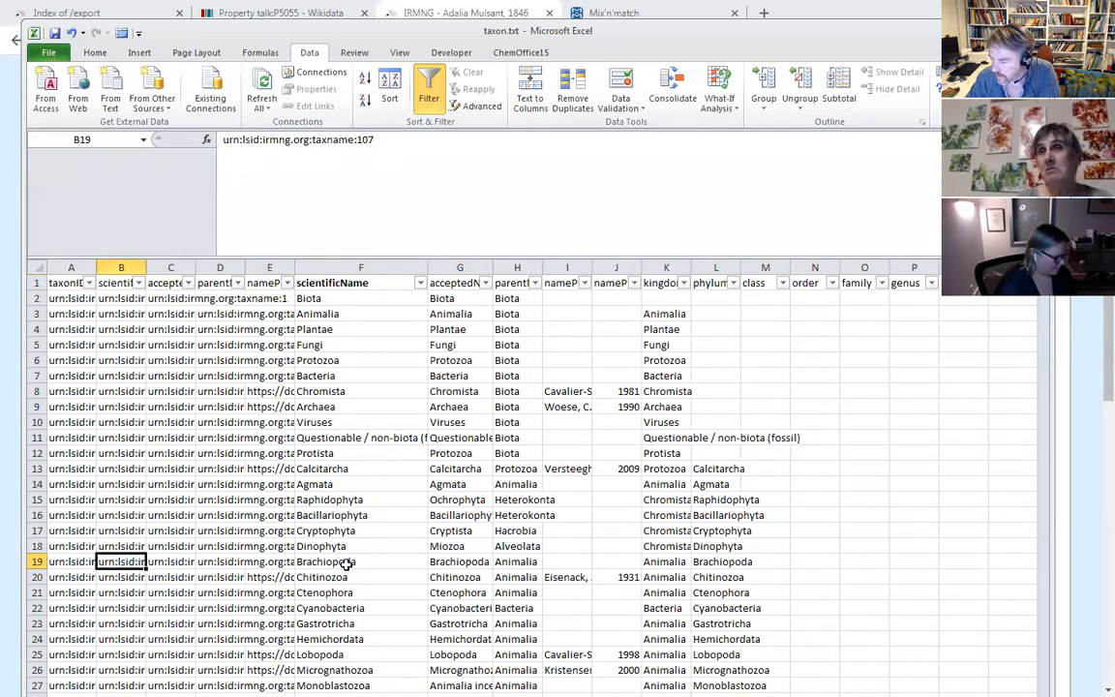
# - Examine row 19 from the identifier columns across the classification and authorship fields to column X
pyautogui.press('Right')
pyautogui.press('Right')
pyautogui.press('Right')
pyautogui.press('Right')
pyautogui.press('Right')
pyautogui.press('Right')
pyautogui.press('Right')
pyautogui.press('Right')
pyautogui.press('Right')
pyautogui.press('Right')
pyautogui.press('Right')
pyautogui.press('Right')
pyautogui.press('Right')
pyautogui.press('Right')
pyautogui.press('Right')
pyautogui.press('Right')
pyautogui.press('Right')
pyautogui.press('Right')
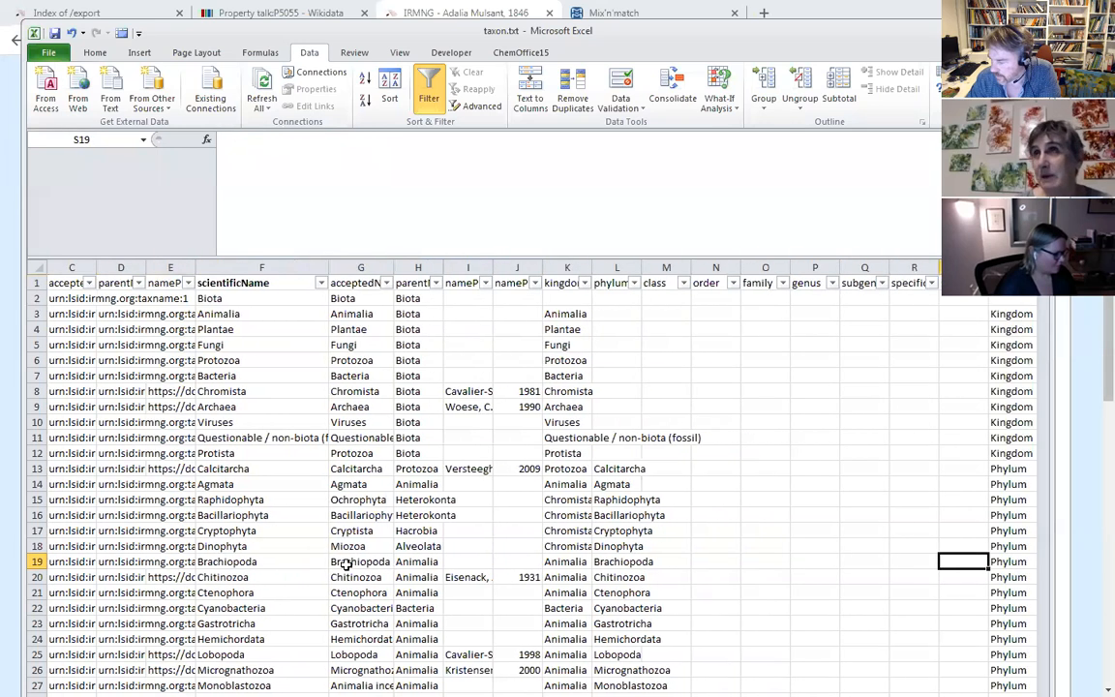
pyautogui.press('Right')
pyautogui.press('Right')
pyautogui.press('Right')
pyautogui.press('Right')
pyautogui.press('Right')
pyautogui.press('Right')
pyautogui.press('Right')
pyautogui.press('Left')
pyautogui.press('Left')
pyautogui.press('Left')
pyautogui.press('Left')
pyautogui.press('Left')
pyautogui.press('Left')
pyautogui.press('Left')
pyautogui.press('Left')
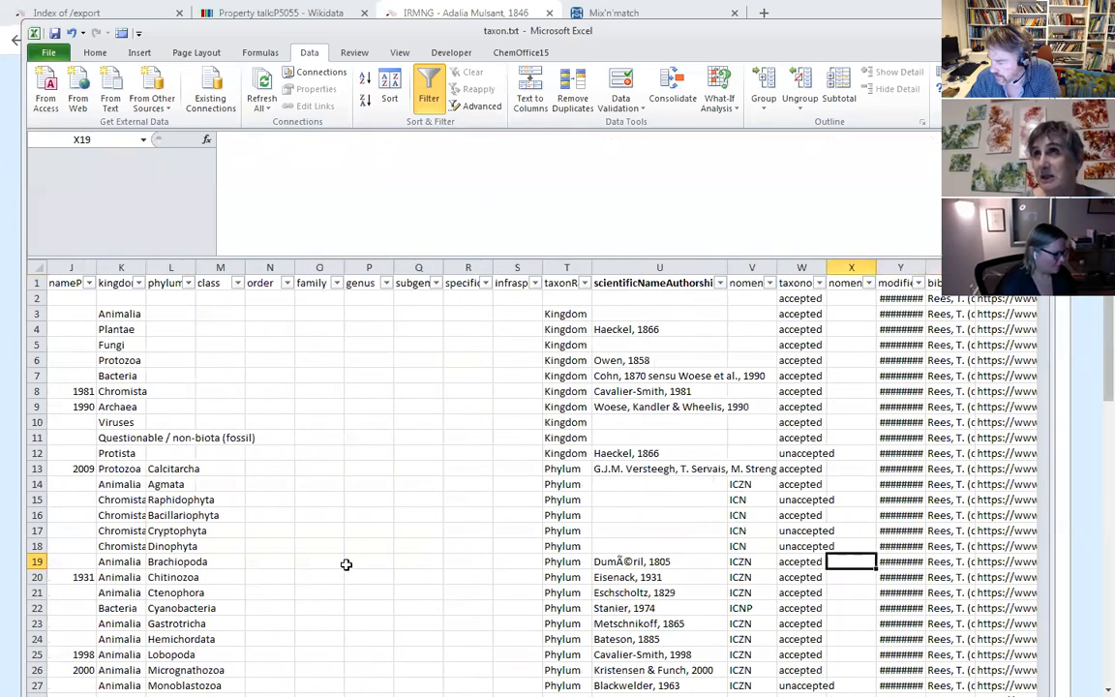
# - Look through row 19's citation and reference fields, and go back to taxonomicStatus in column W
pyautogui.press('Right')
pyautogui.press('Right')
pyautogui.press('Right')
pyautogui.press('Right')
pyautogui.press('Right')
pyautogui.press('Right')
pyautogui.press('Right')
pyautogui.press('Right')
pyautogui.press('Right')
pyautogui.press('Right')
pyautogui.press('Right')
pyautogui.press('Left')
pyautogui.press('Left')
pyautogui.press('Left')
pyautogui.press('Left')
pyautogui.press('Left')
pyautogui.press('Left')
pyautogui.press('Left')
pyautogui.press('Left')
pyautogui.press('Left')
pyautogui.press('Right')
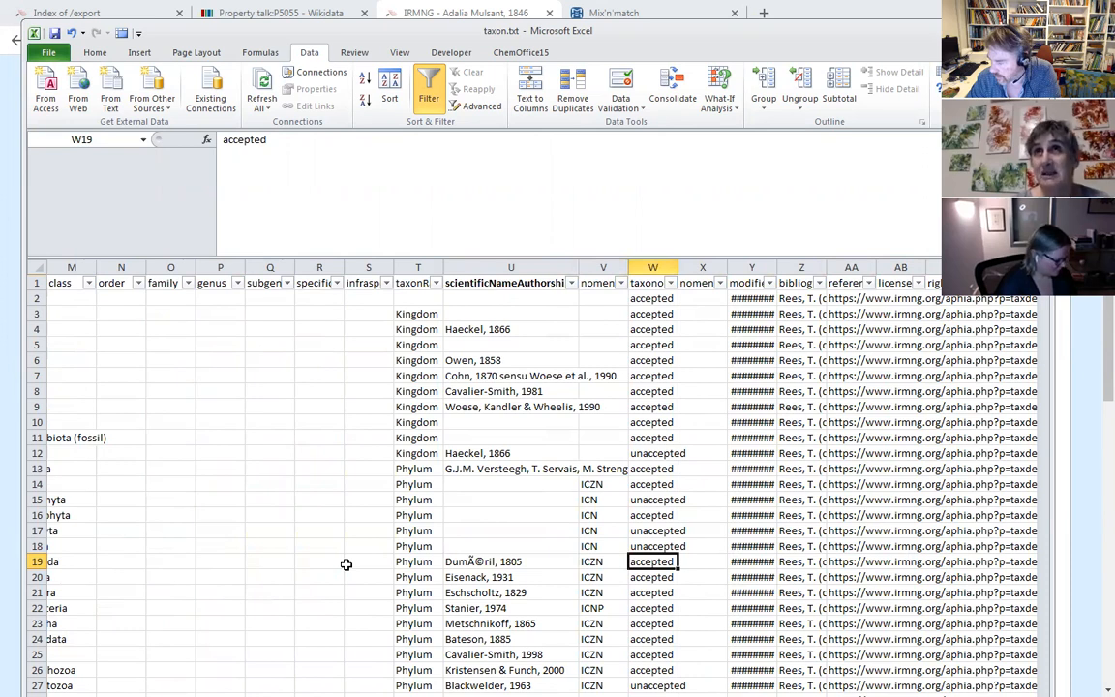
# - Check row 19 past the last filtered column AE to AG, and return to its taxonomicStatus value
pyautogui.press('Right')
pyautogui.press('Right')
pyautogui.press('Right')
pyautogui.press('Right')
pyautogui.press('Right')
pyautogui.press('Right')
pyautogui.press('Right')
pyautogui.press('Right')
pyautogui.press('Right')
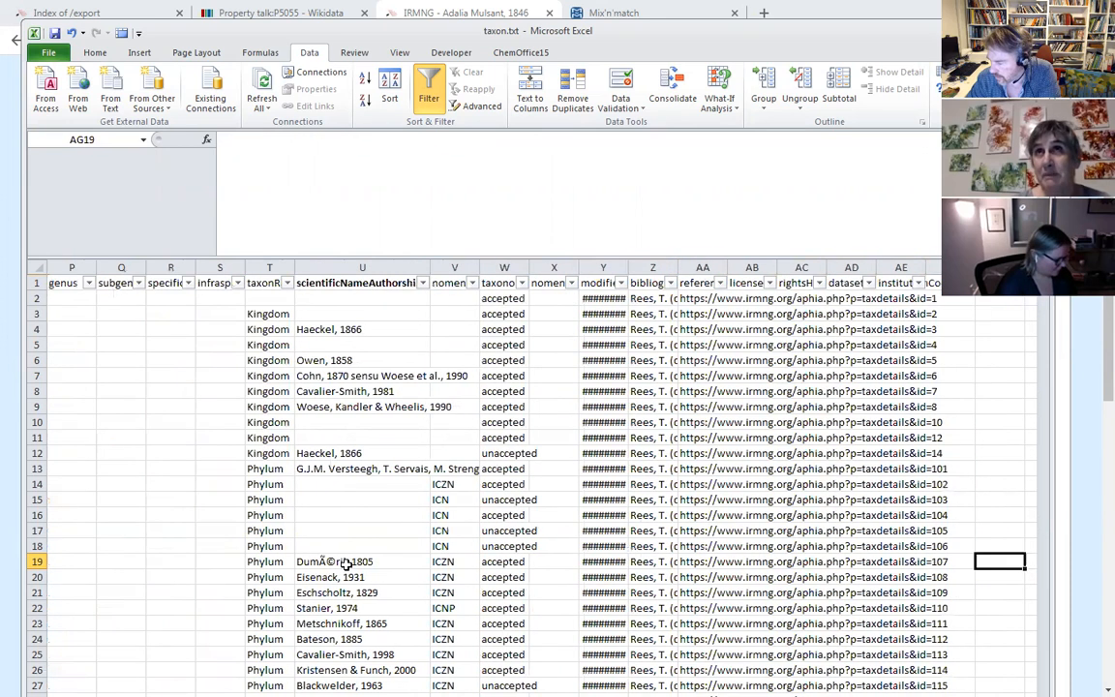
pyautogui.press('Left')
pyautogui.press('Left')
pyautogui.press('Left')
pyautogui.press('Left')
pyautogui.press('Left')
pyautogui.press('Left')
pyautogui.press('Left')
pyautogui.press('Left')
pyautogui.press('Left')
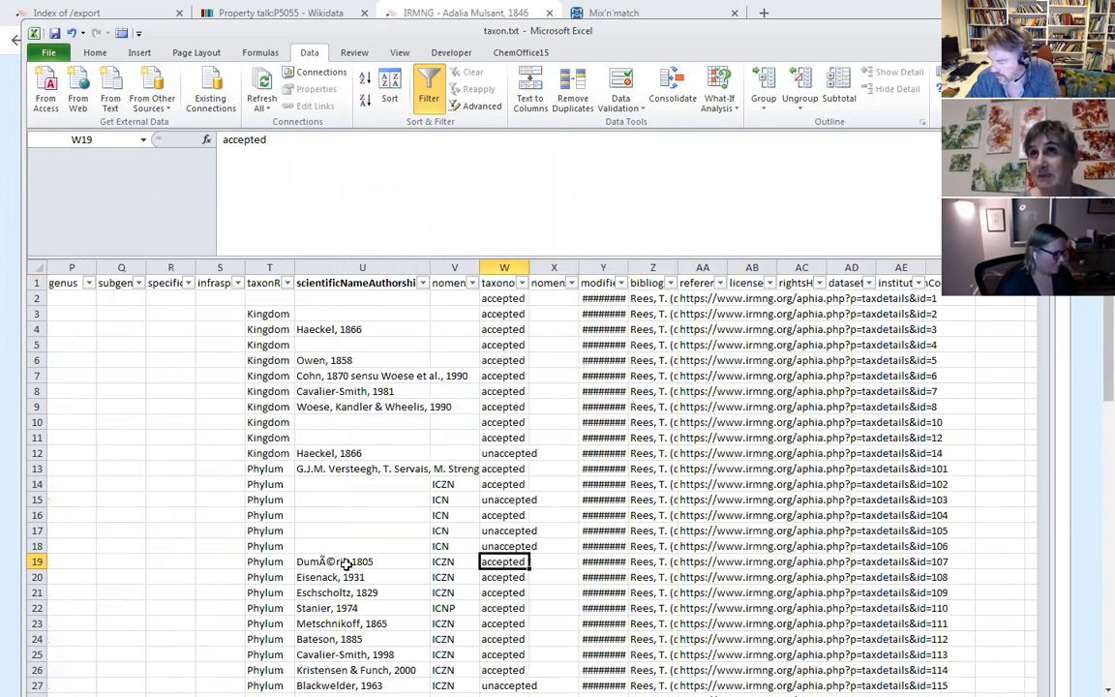
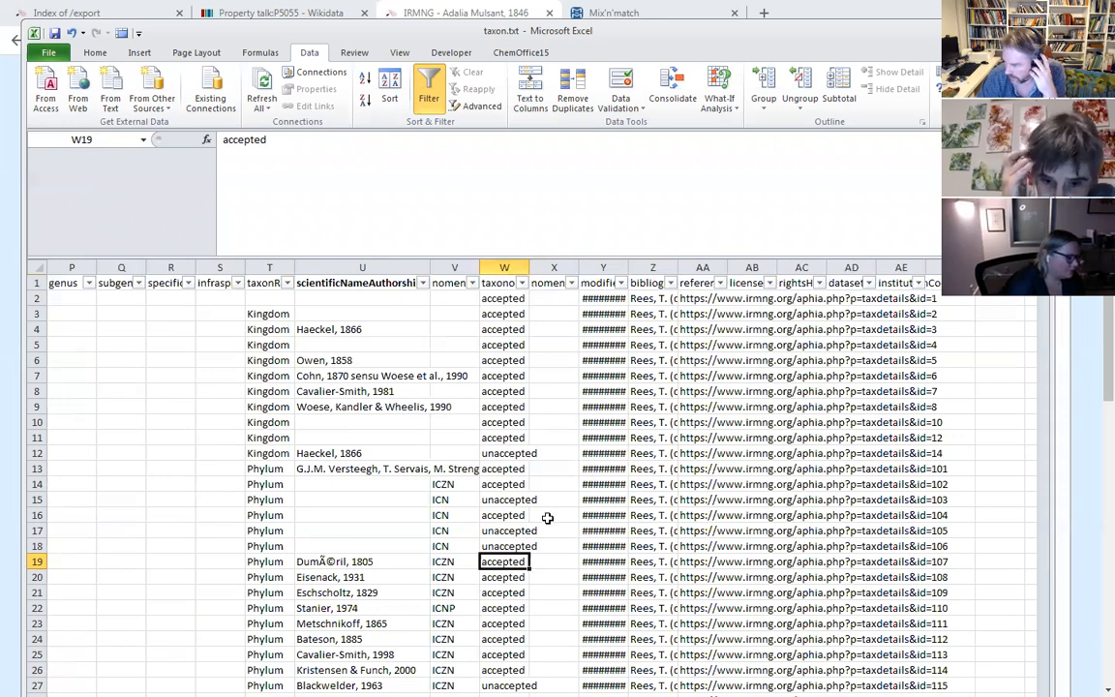
# - Go back through row 19 to the identifier columns, and check the values forward to parentNameUsage in column H
pyautogui.press('Left')
pyautogui.press('Left')
pyautogui.press('Left')
pyautogui.press('Left')
pyautogui.press('Left')
pyautogui.press('Left')
pyautogui.press('Left')
pyautogui.press('Left')
pyautogui.press('Left')
pyautogui.press('Left')
pyautogui.press('Left')
pyautogui.press('Left')
pyautogui.press('Left')
pyautogui.press('Left')
pyautogui.press('Left')
pyautogui.press('Left')
pyautogui.press('Left')
pyautogui.press('Left')
pyautogui.press('Left')
pyautogui.press('Left')
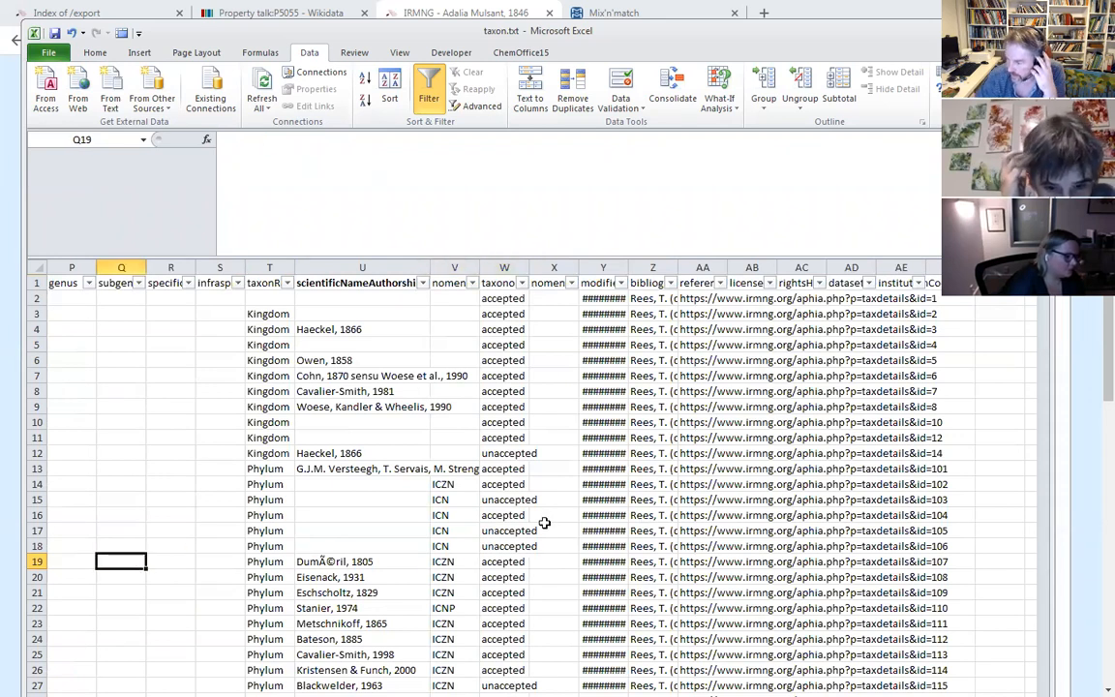
pyautogui.press('Right')
pyautogui.press('Right')
pyautogui.press('Right')
pyautogui.press('Right')
pyautogui.press('Right')
pyautogui.press('Right')
pyautogui.press('Right')
pyautogui.press('Right')
pyautogui.press('Right')
pyautogui.press('Right')
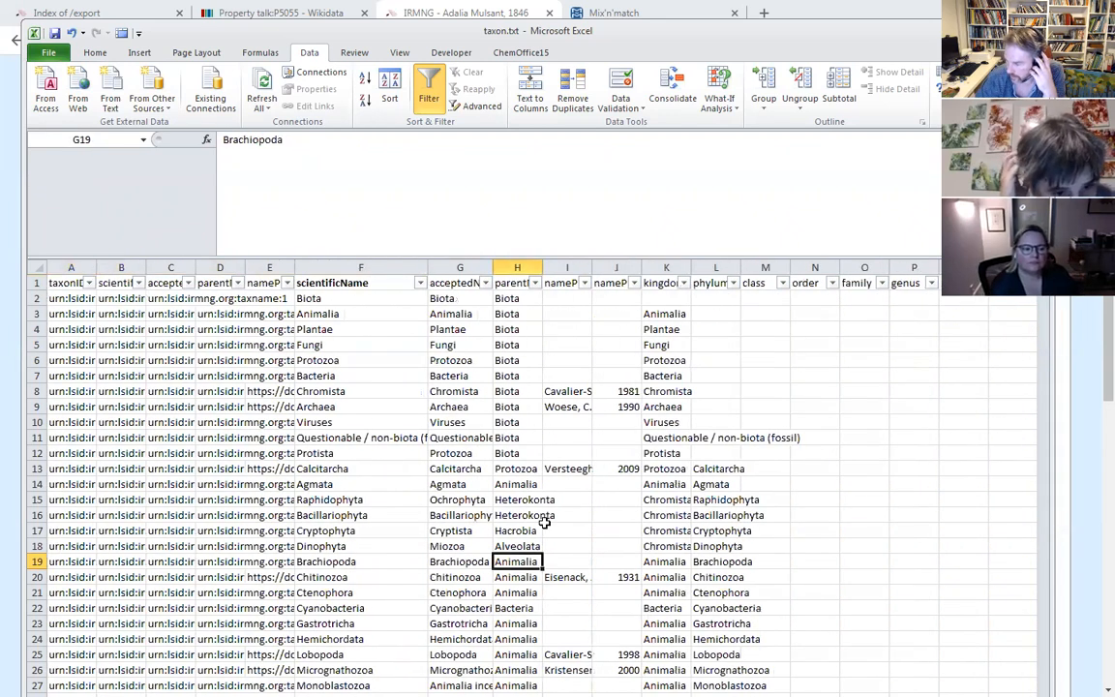
# - Examine row 19 from column H across the classification and nomenclature columns, and return to its scientificNameAuthorship value in column U
pyautogui.press('Right')
pyautogui.press('Right')
pyautogui.press('Right')
pyautogui.press('Right')
pyautogui.press('Right')
pyautogui.press('Right')
pyautogui.press('Right')
pyautogui.press('Right')
pyautogui.press('Right')
pyautogui.press('Right')
pyautogui.press('Right')
pyautogui.press('Right')
pyautogui.press('Right')
pyautogui.press('Right')
pyautogui.press('Right')
pyautogui.press('Right')
pyautogui.press('Right')
pyautogui.press('Left')
pyautogui.press('Left')
pyautogui.press('Left')
pyautogui.press('Left')
pyautogui.press('Left')
pyautogui.press('Left')
pyautogui.press('Left')
pyautogui.press('Left')
pyautogui.press('Left')
pyautogui.press('Right')
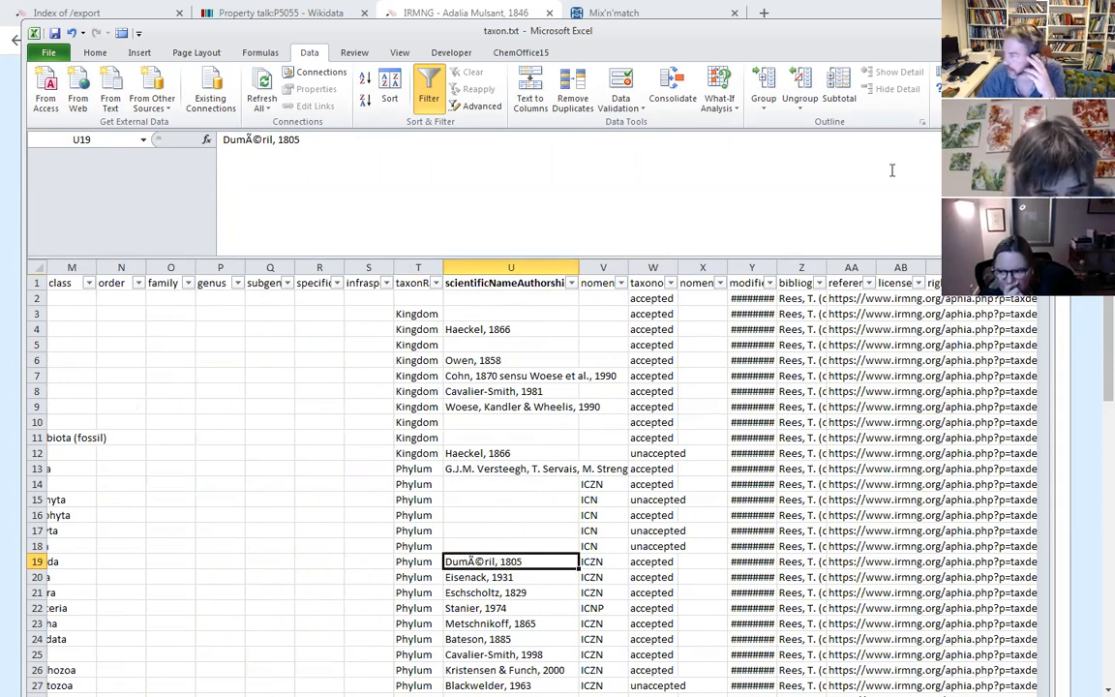
# - Switch to the raw taxon.txt in Notepad and check the accented character in the Brachiopoda record's authorship
pyautogui.hotkey('alt', 'Tab')
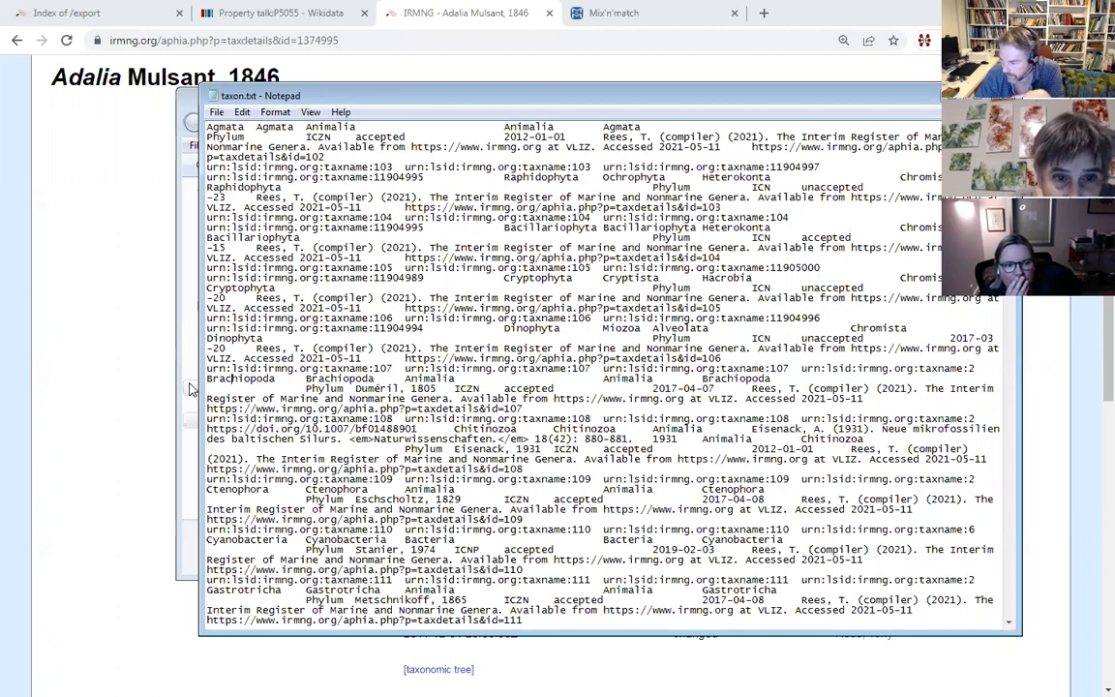
pyautogui.moveTo(198, 379); pyautogui.dragTo(202, 395)
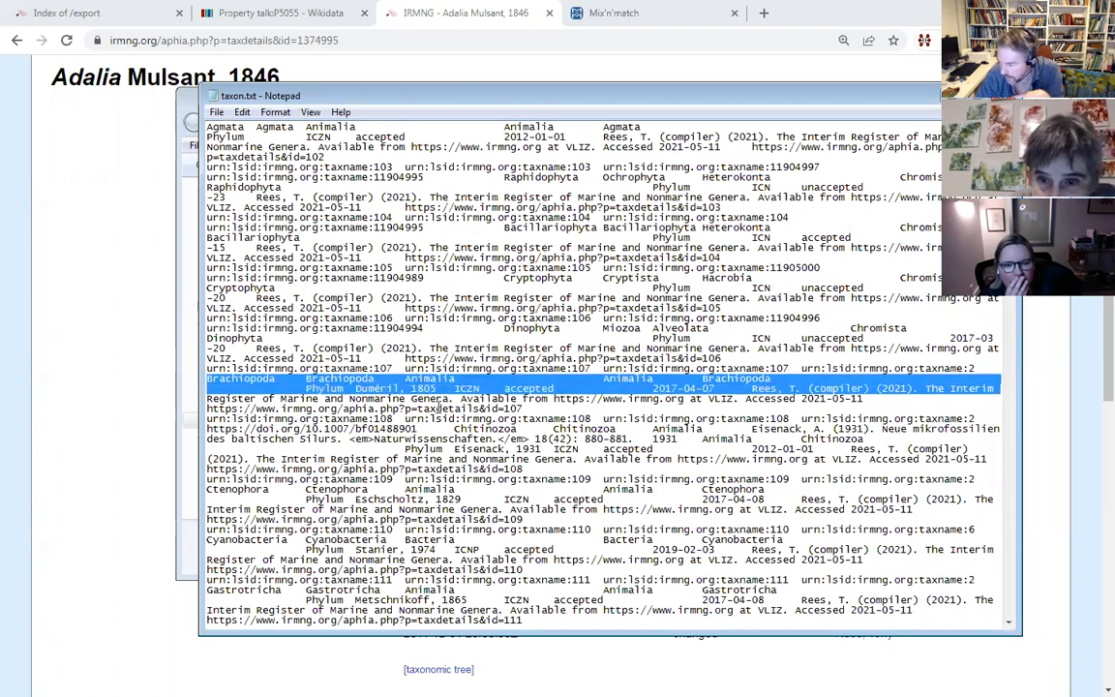
pyautogui.click(375, 388)
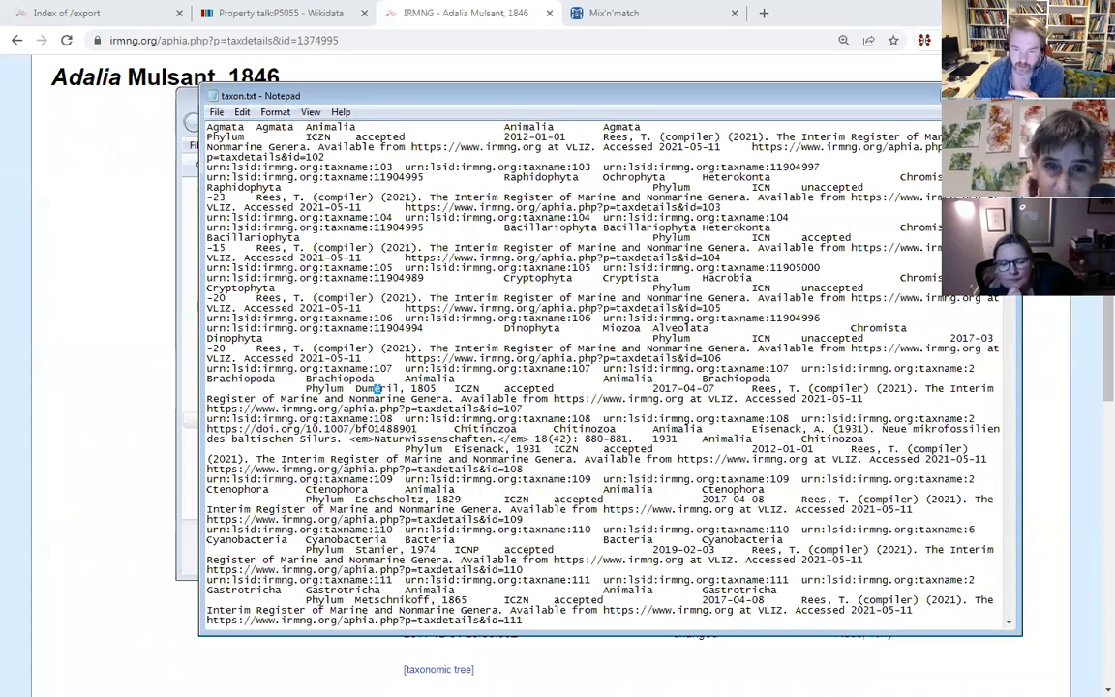
# - Close taxon.txt in Excel without saving the changes, and close its Notepad copy
pyautogui.hotkey('alt', 'Tab')
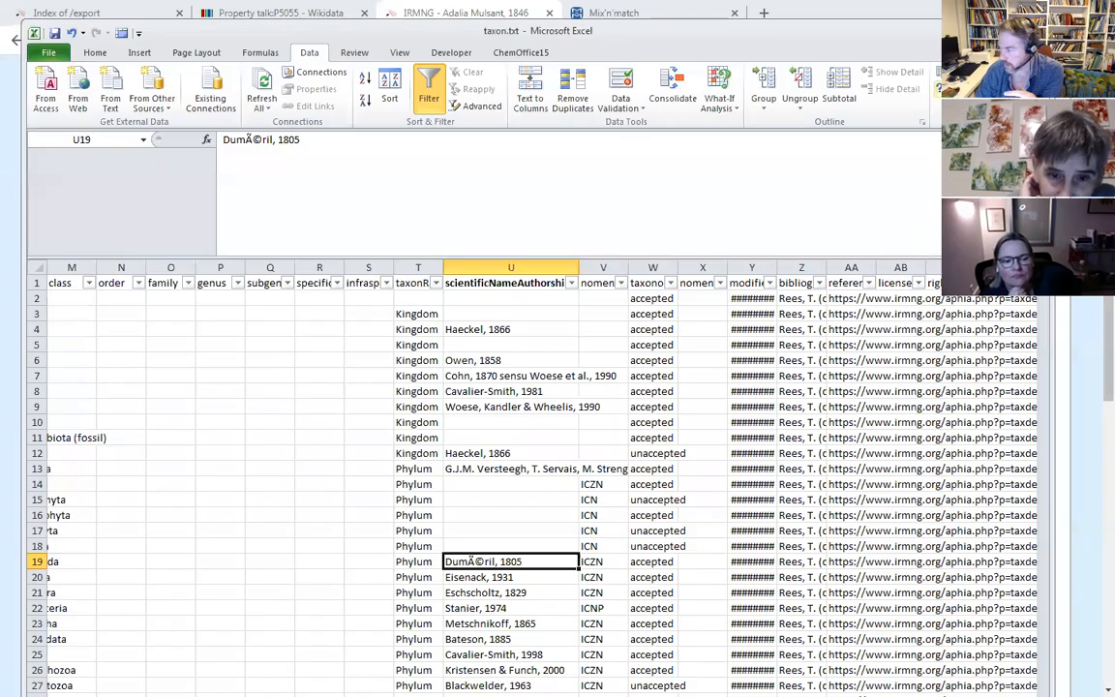
pyautogui.hotkey('alt', 'F4')
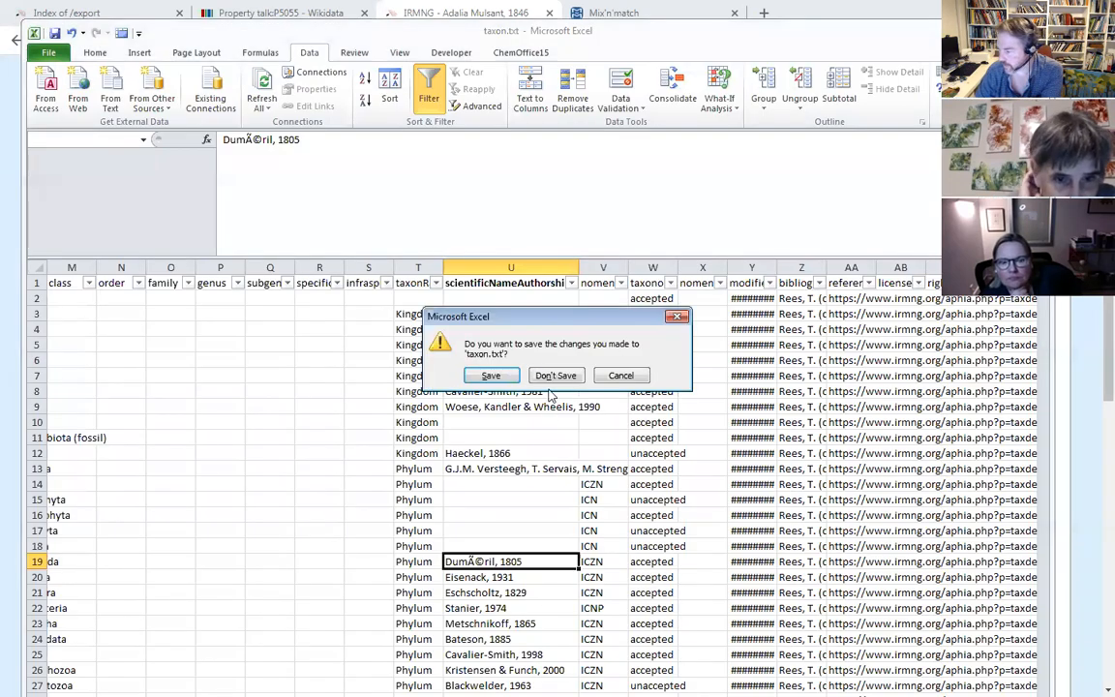
pyautogui.click(555, 375)
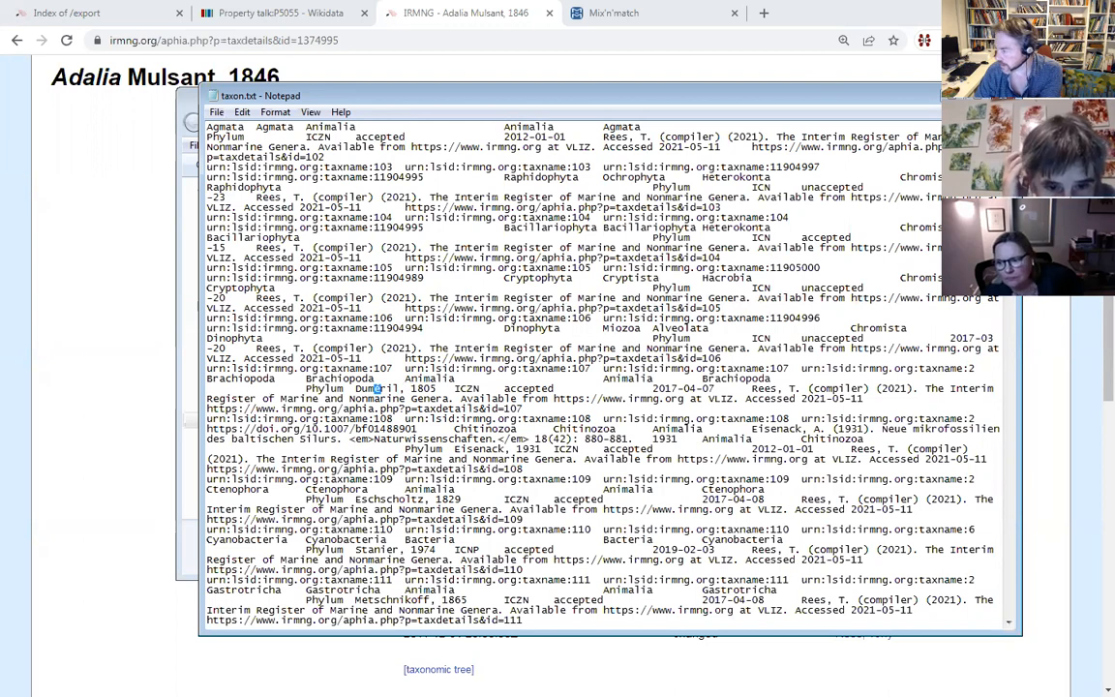
pyautogui.hotkey('alt', 'F4')
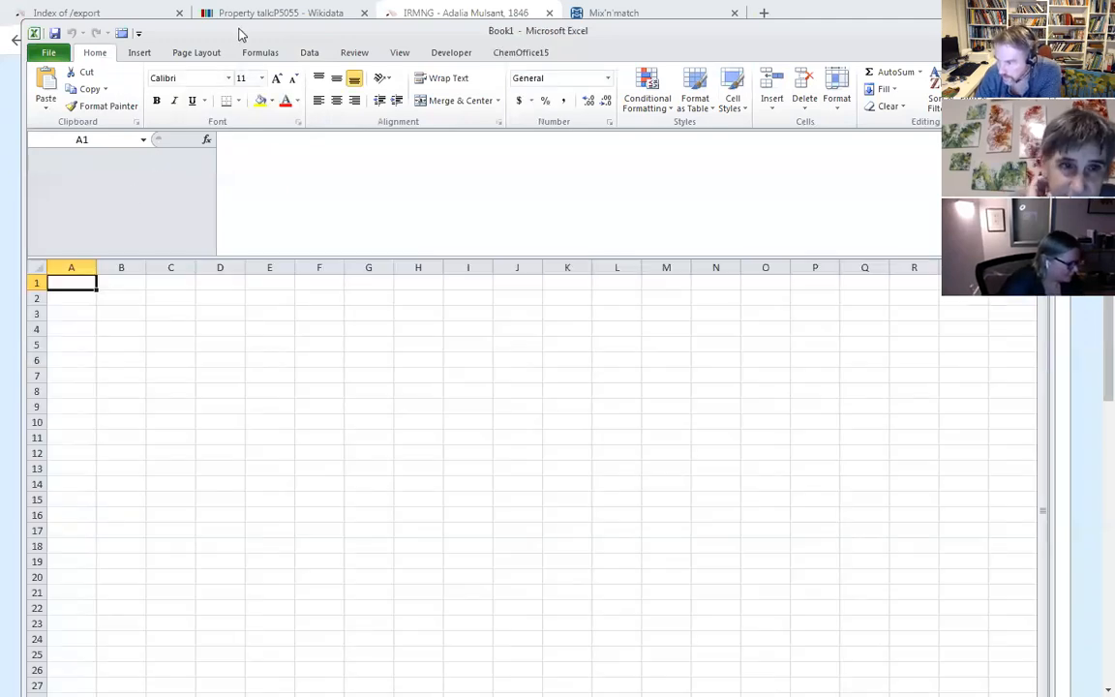
# - Start a text import of IRMNG_taxlist_20220505.txt from the Downloads folder into the blank Excel workbook
pyautogui.moveTo(241, 32); pyautogui.dragTo(243, 19)
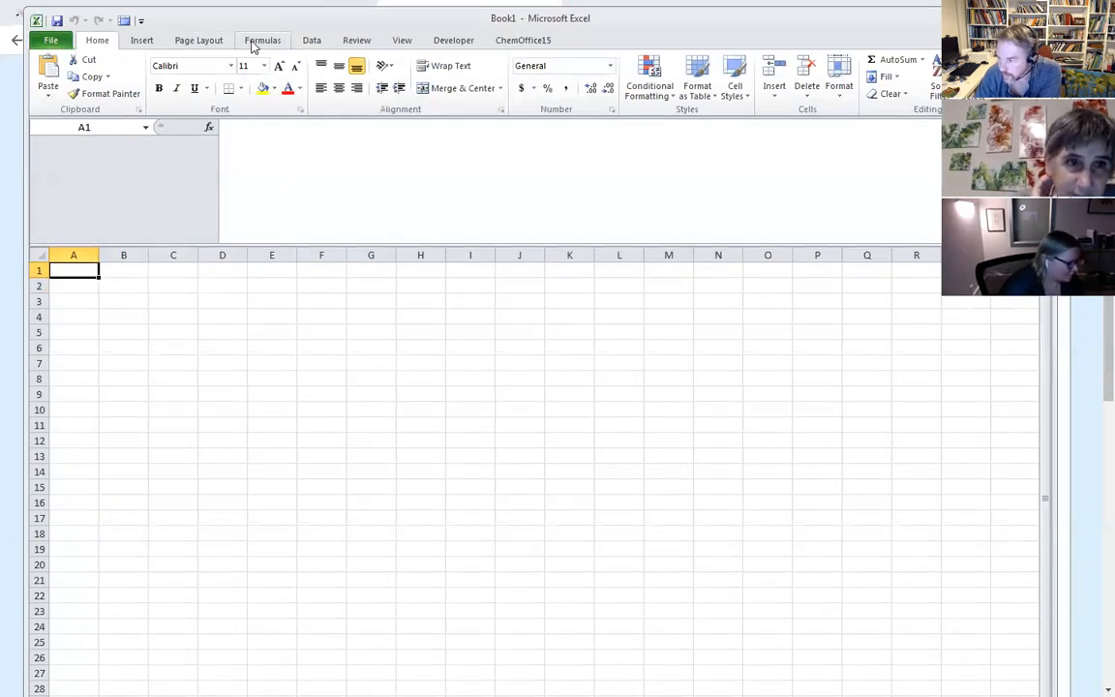
pyautogui.click(312, 42)
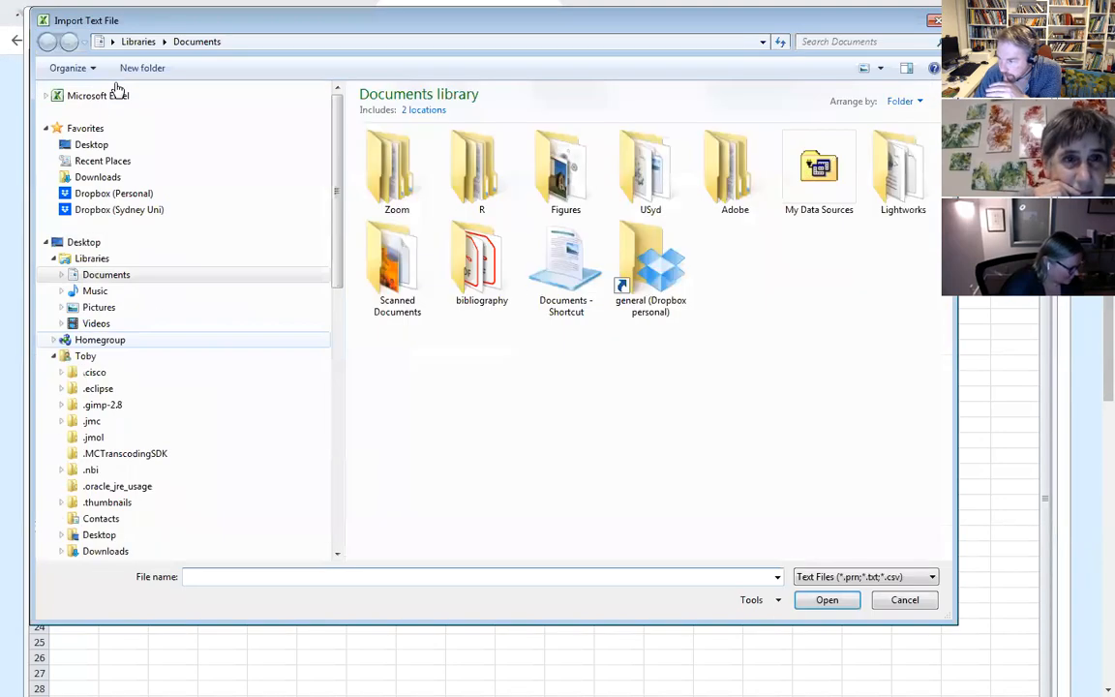
pyautogui.click(123, 211)
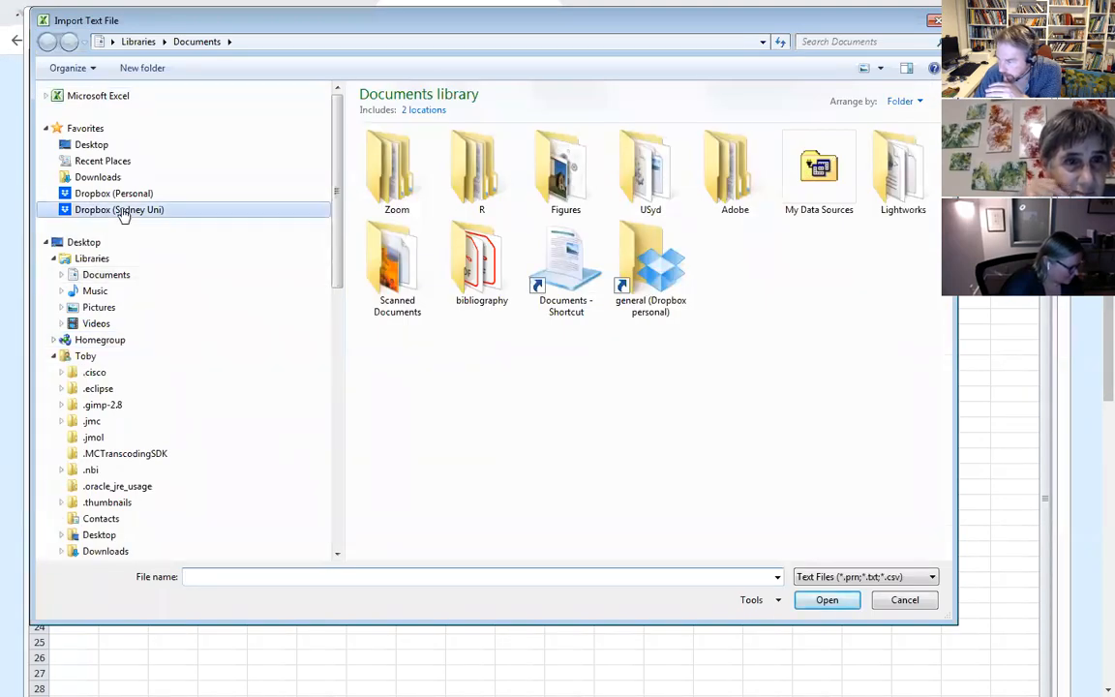
pyautogui.click(122, 195)
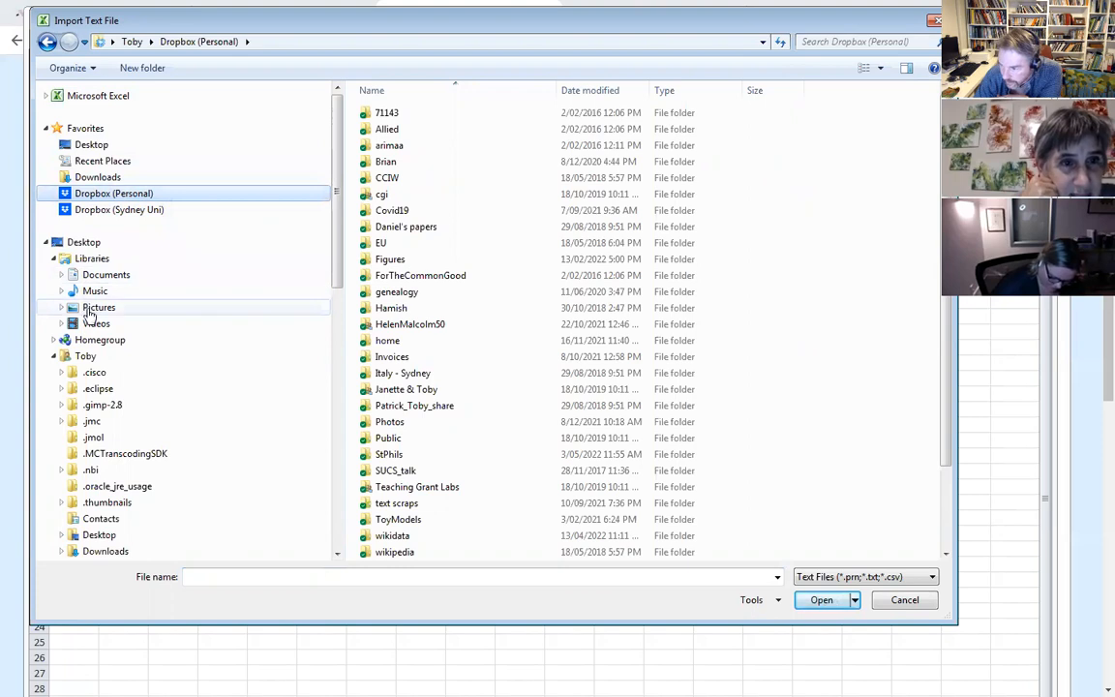
pyautogui.click(100, 177)
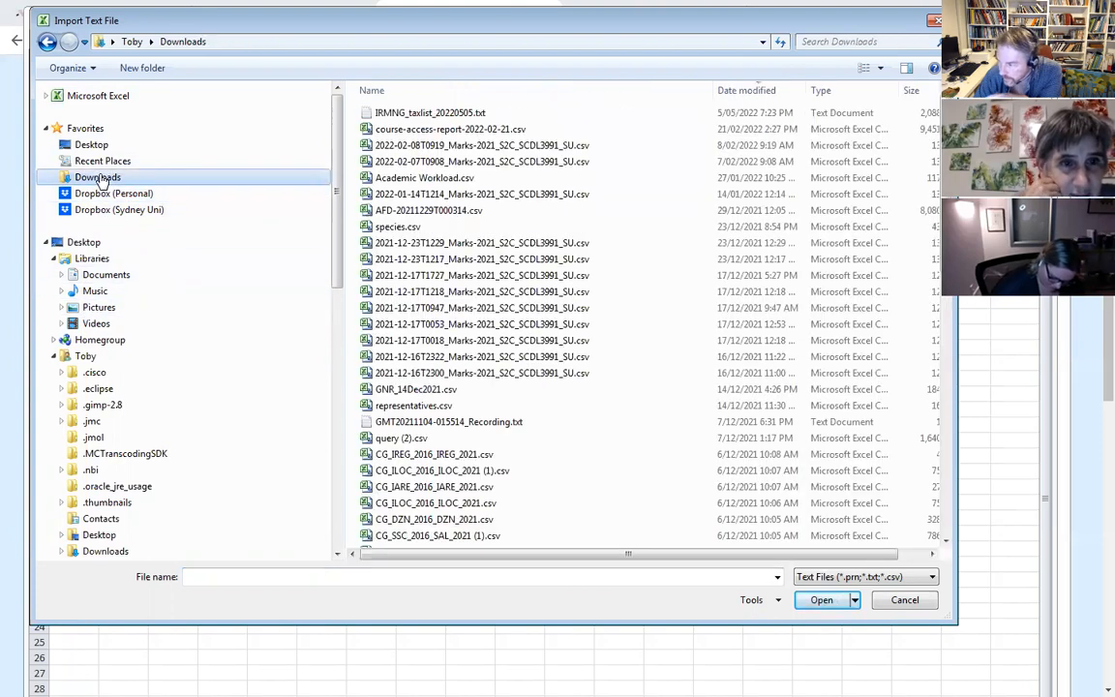
pyautogui.click(473, 112)
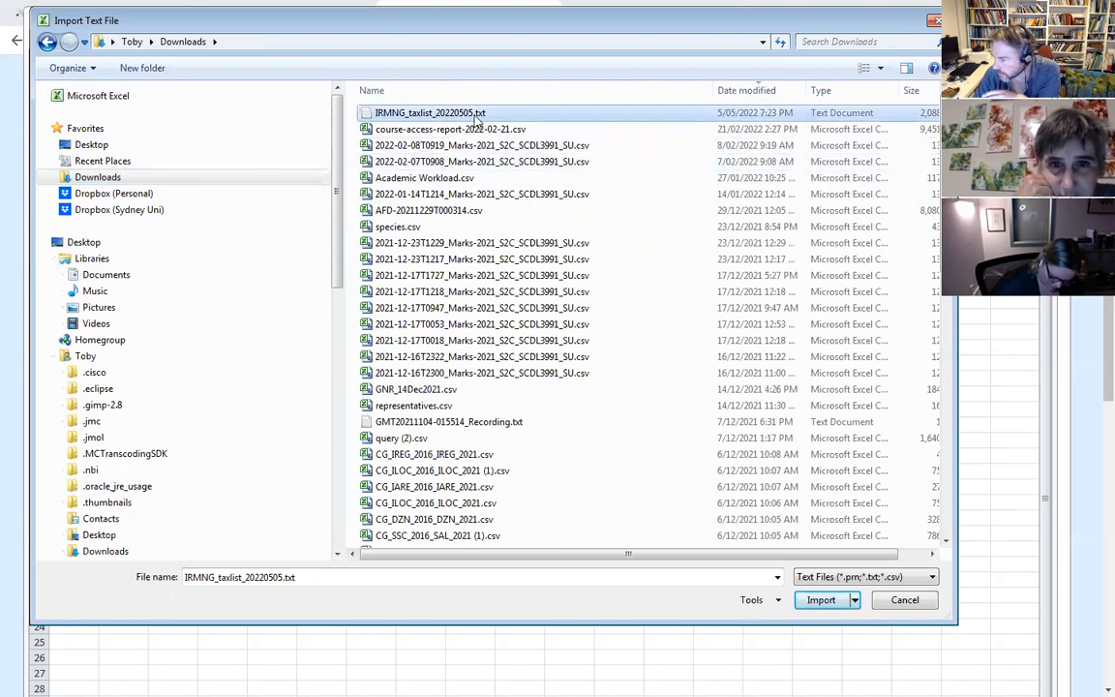
pyautogui.rightClick(475, 115)
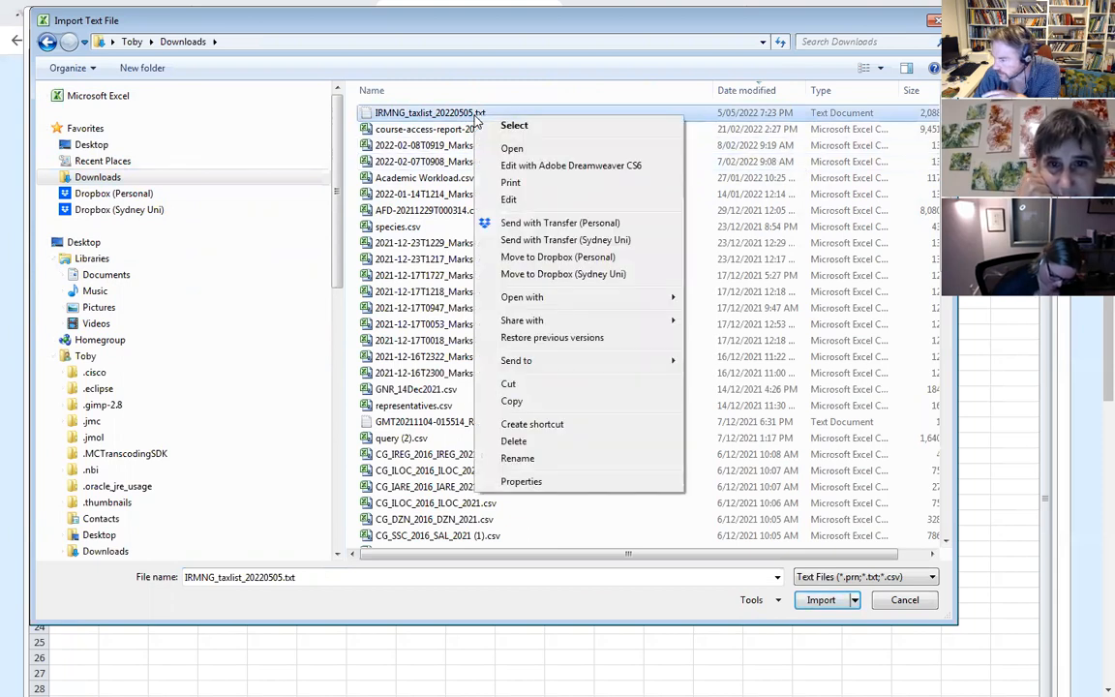
pyautogui.click(821, 600)
# - Set the file origin for the text import to 65001 : Unicode (UTF-8)
pyautogui.moveTo(195, 233); pyautogui.dragTo(562, 124)
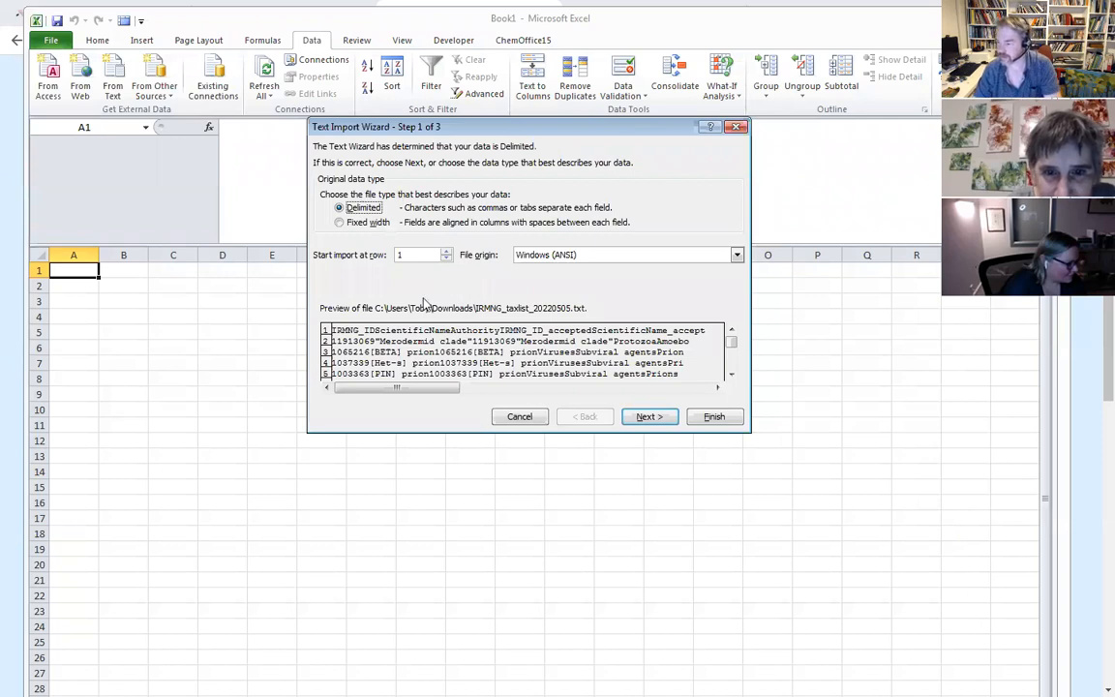
pyautogui.click(585, 257)
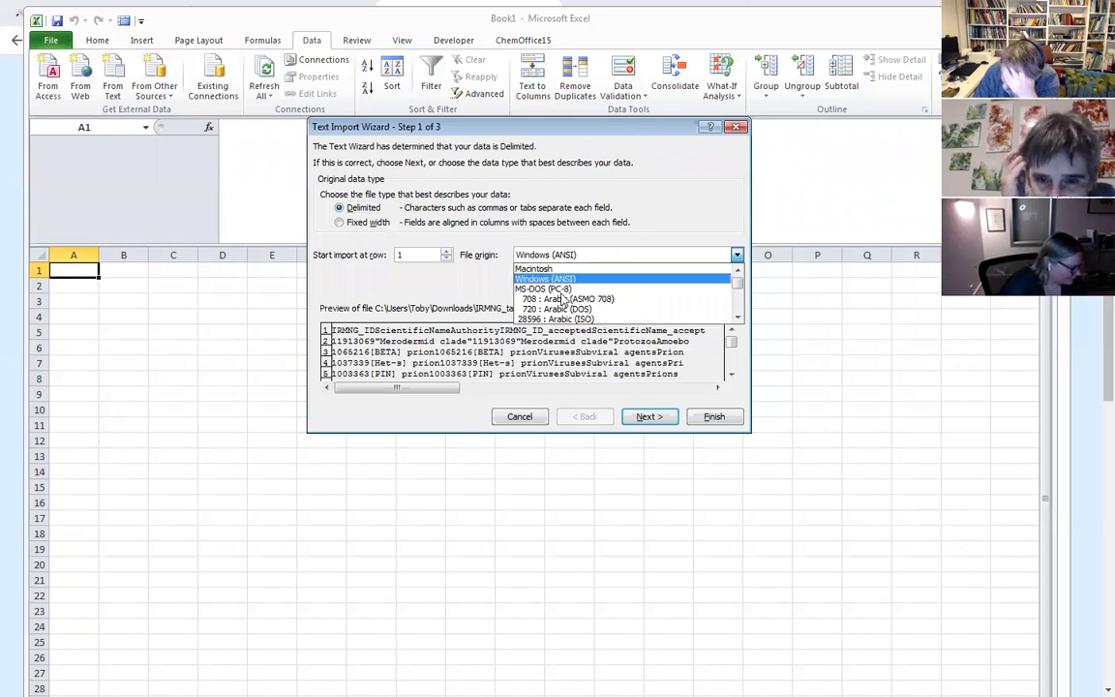
pyautogui.scroll(-2, 590, 286)
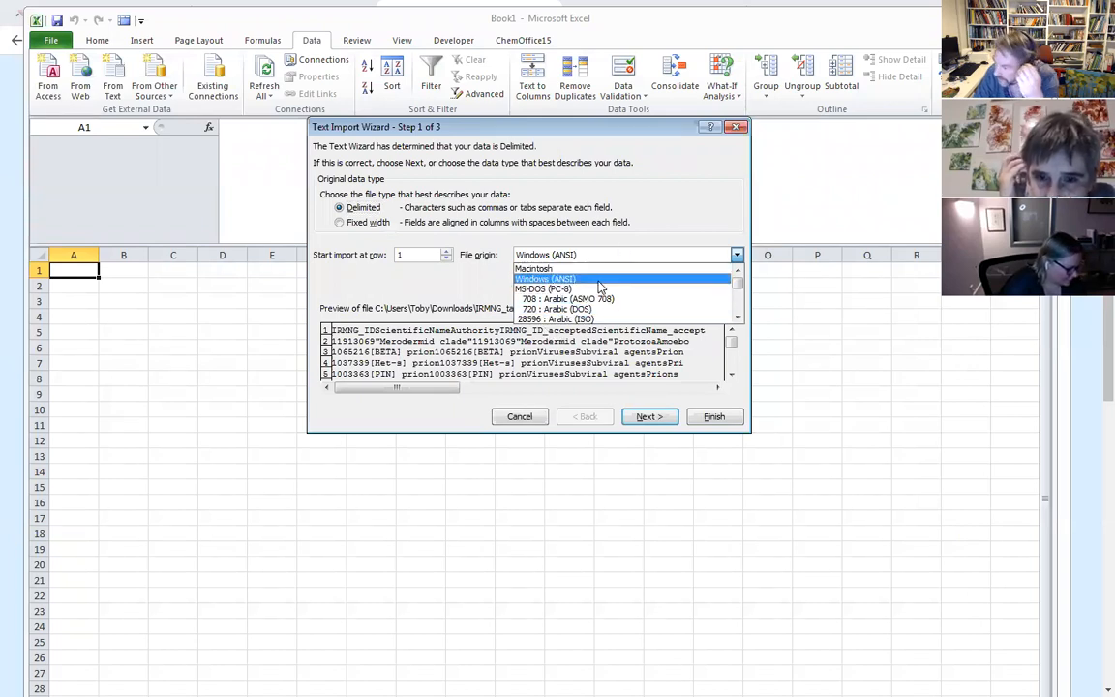
pyautogui.scroll(-3, 601, 288)
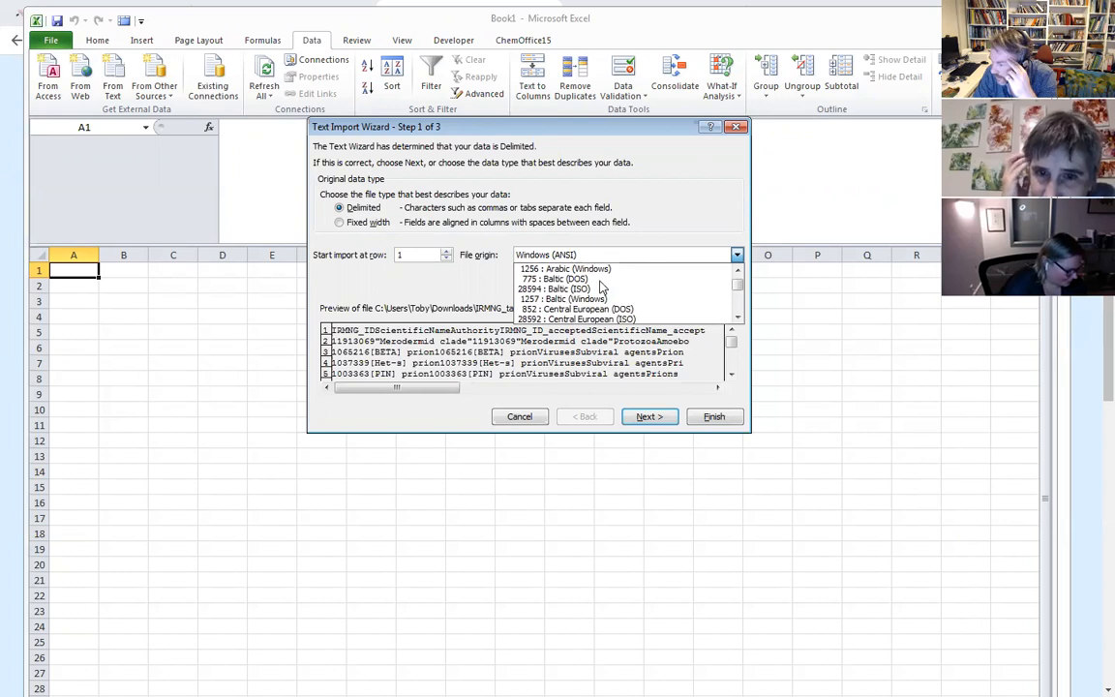
pyautogui.scroll(-6, 601, 287)
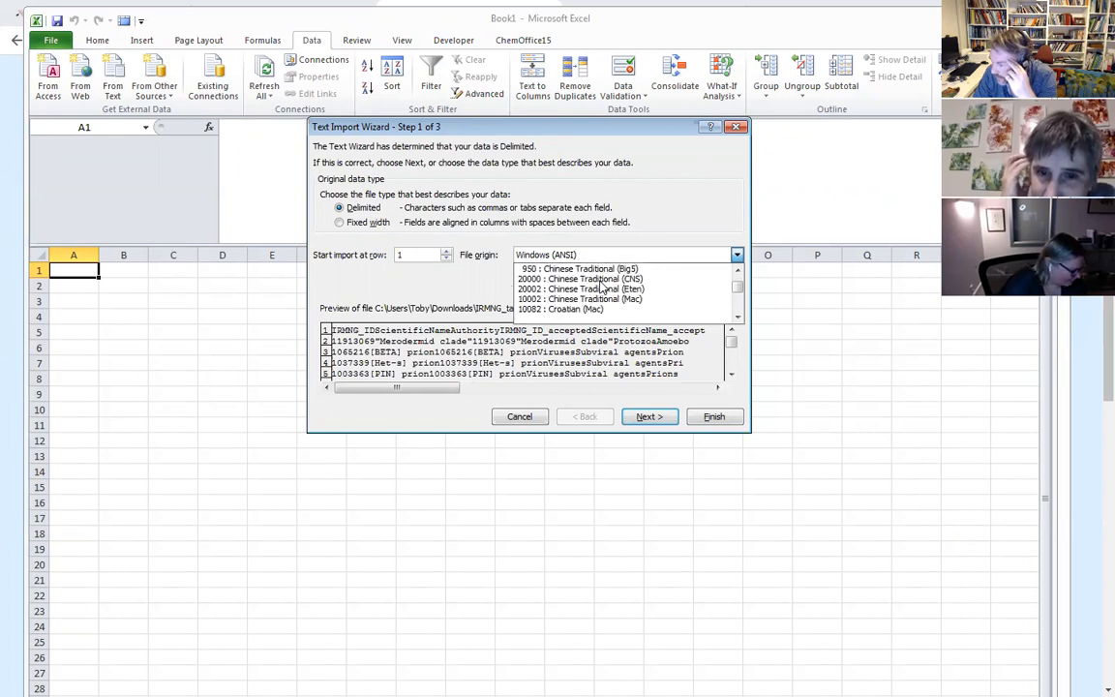
pyautogui.scroll(-3, 601, 287)
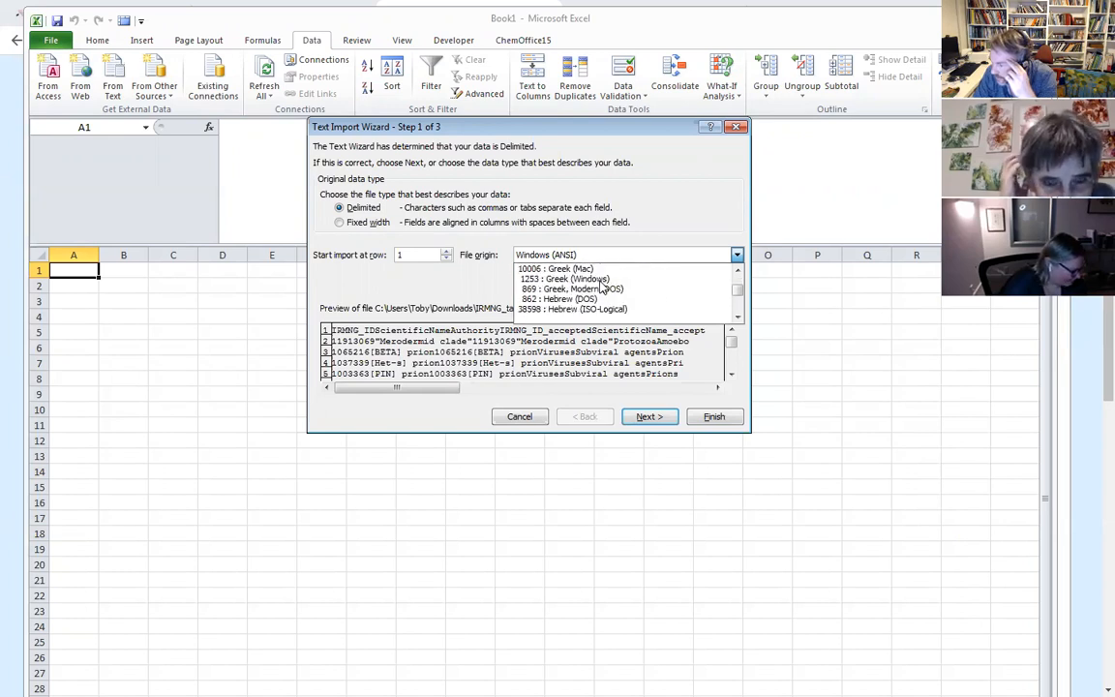
pyautogui.scroll(-6, 601, 287)
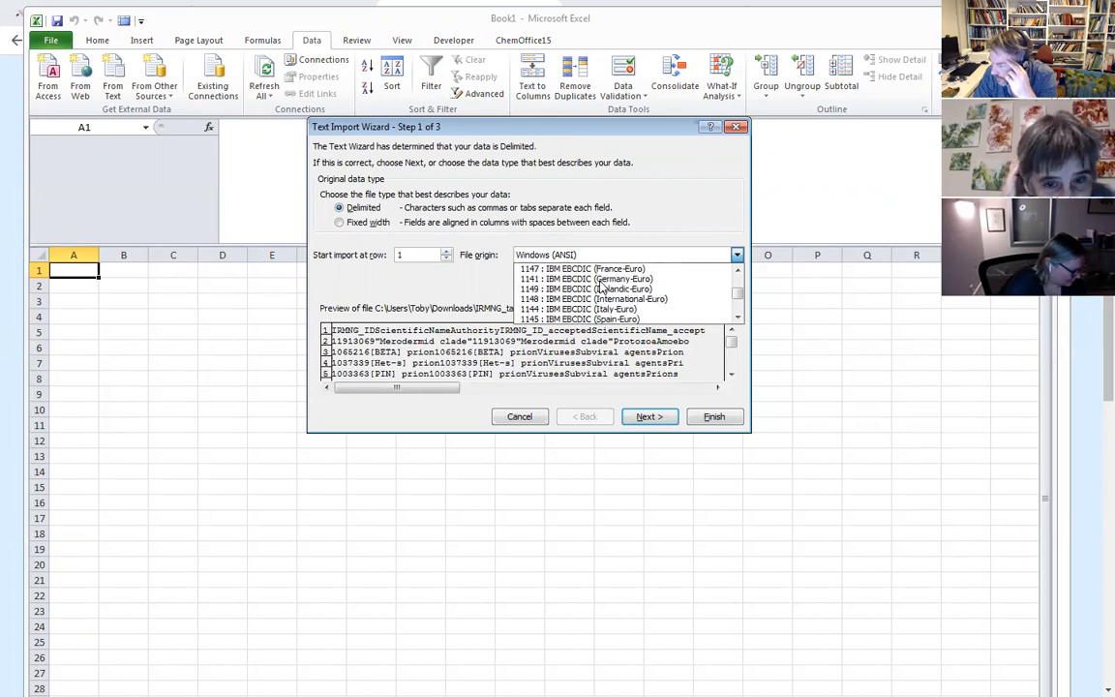
pyautogui.scroll(-8, 601, 287)
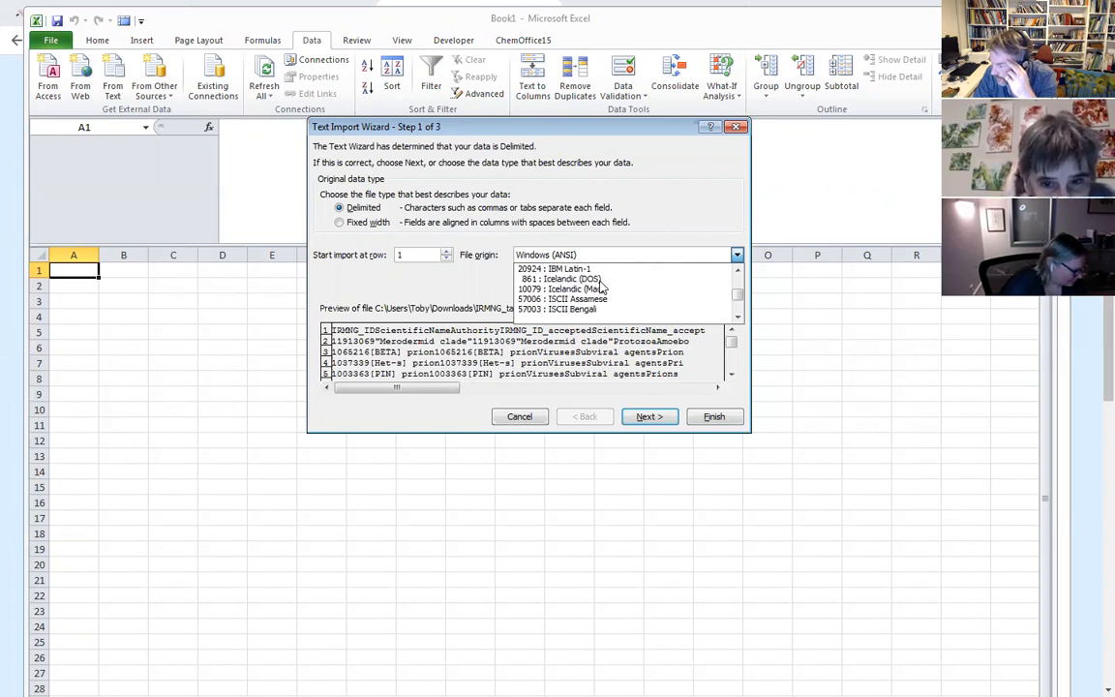
pyautogui.scroll(-7, 601, 288)
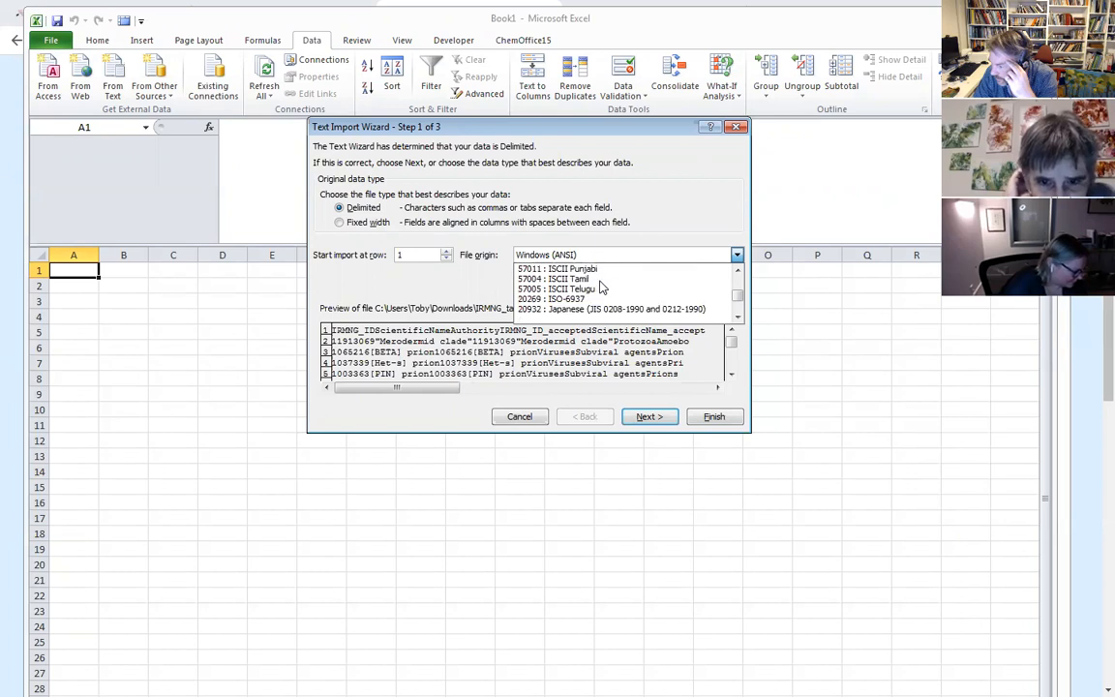
pyautogui.scroll(-8, 601, 284)
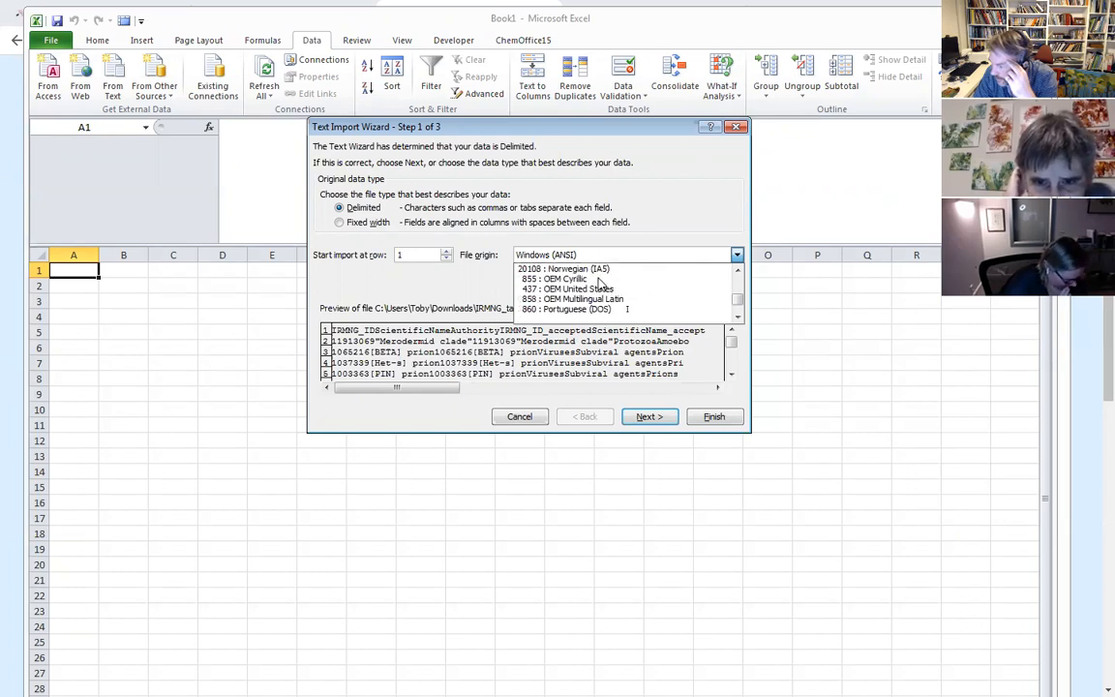
pyautogui.scroll(-2, 601, 284)
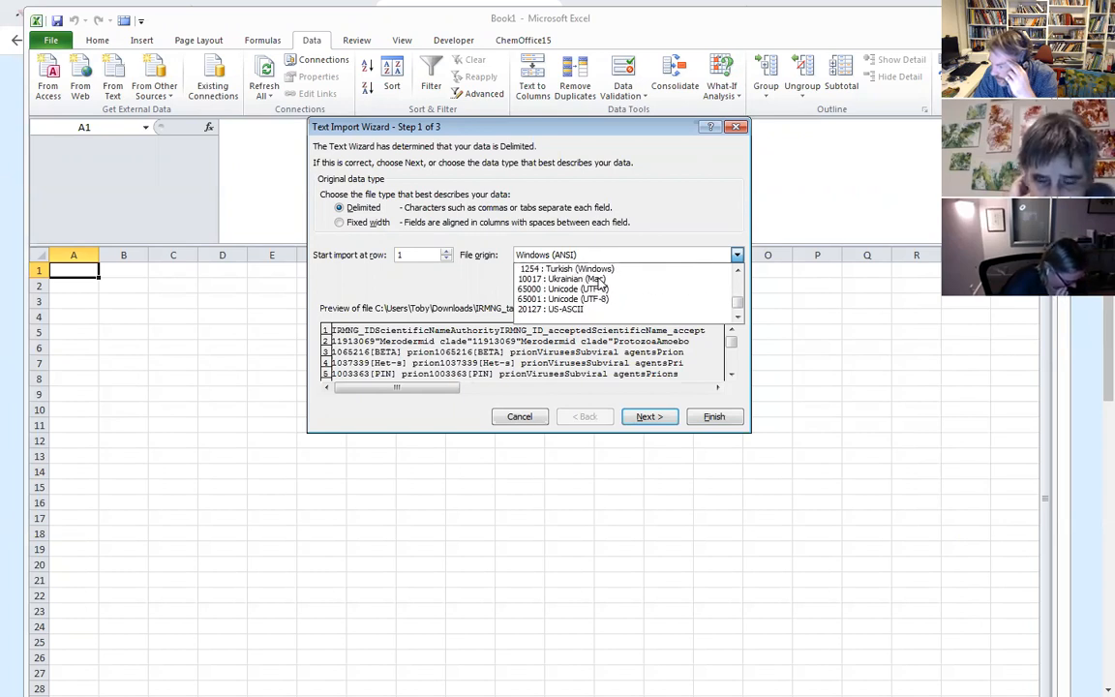
pyautogui.scroll(-1, 581, 302)
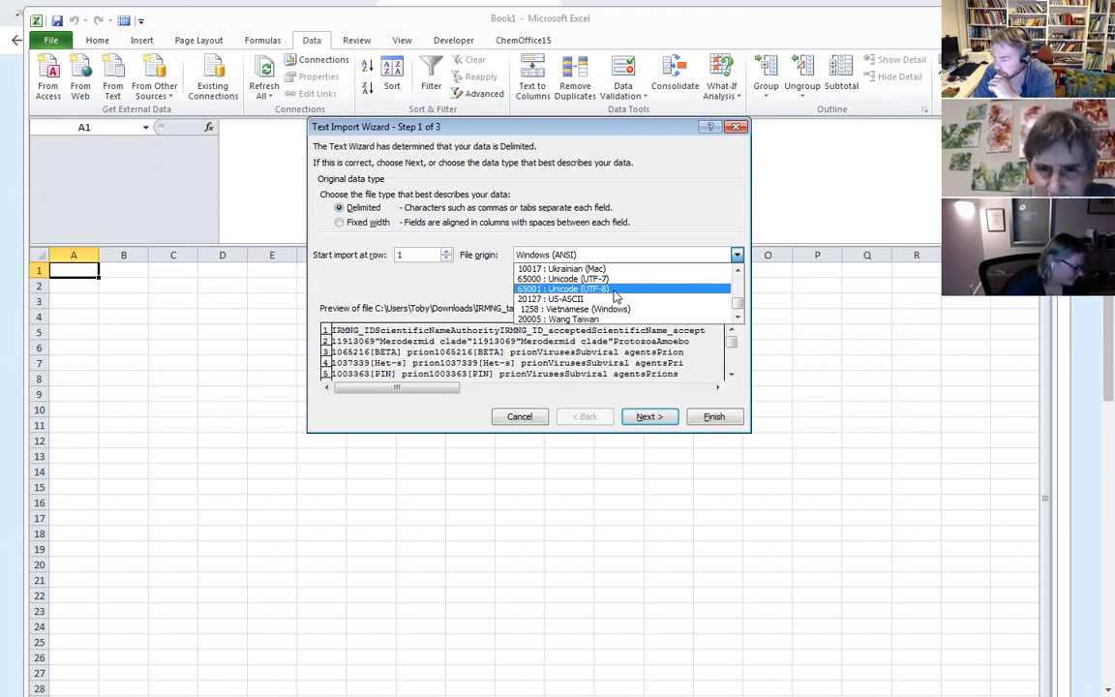
pyautogui.click(613, 290)
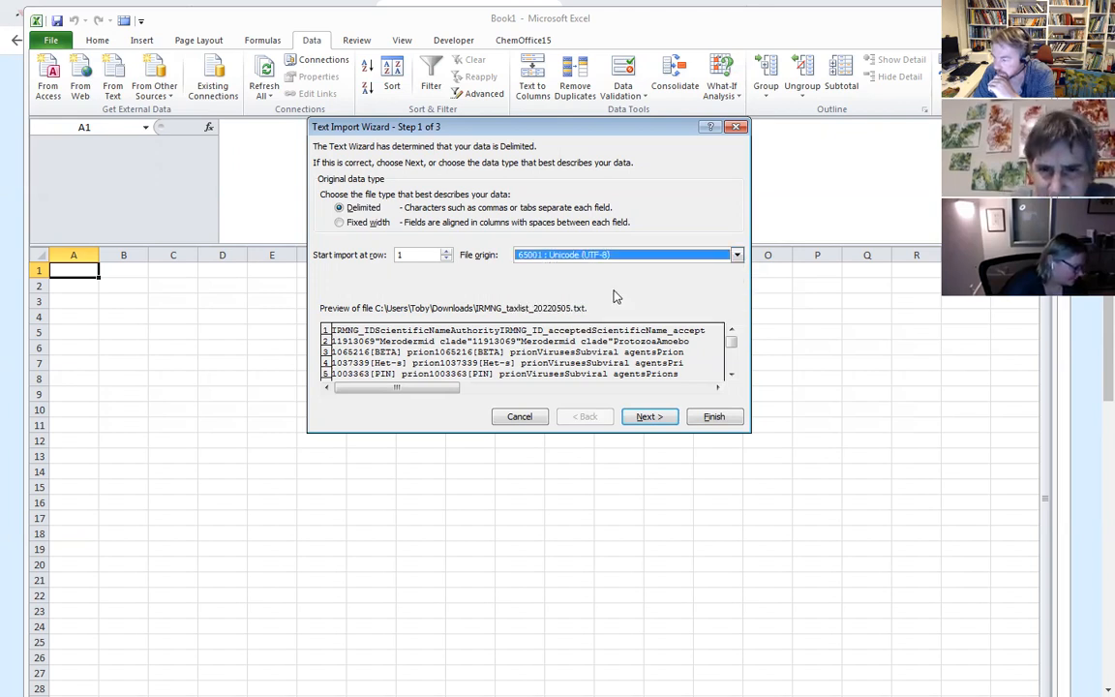
# - Import the list as tab-delimited data with General column format at cell A1, and narrow the Authority column
pyautogui.click(664, 417)
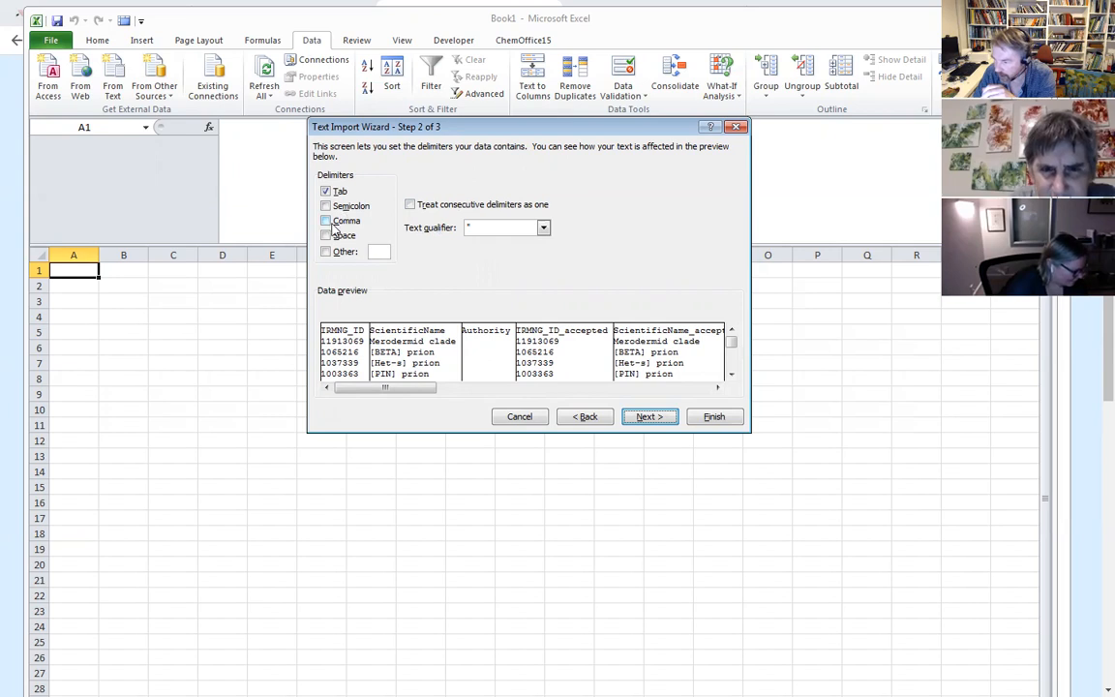
pyautogui.moveTo(423, 390); pyautogui.dragTo(382, 389)
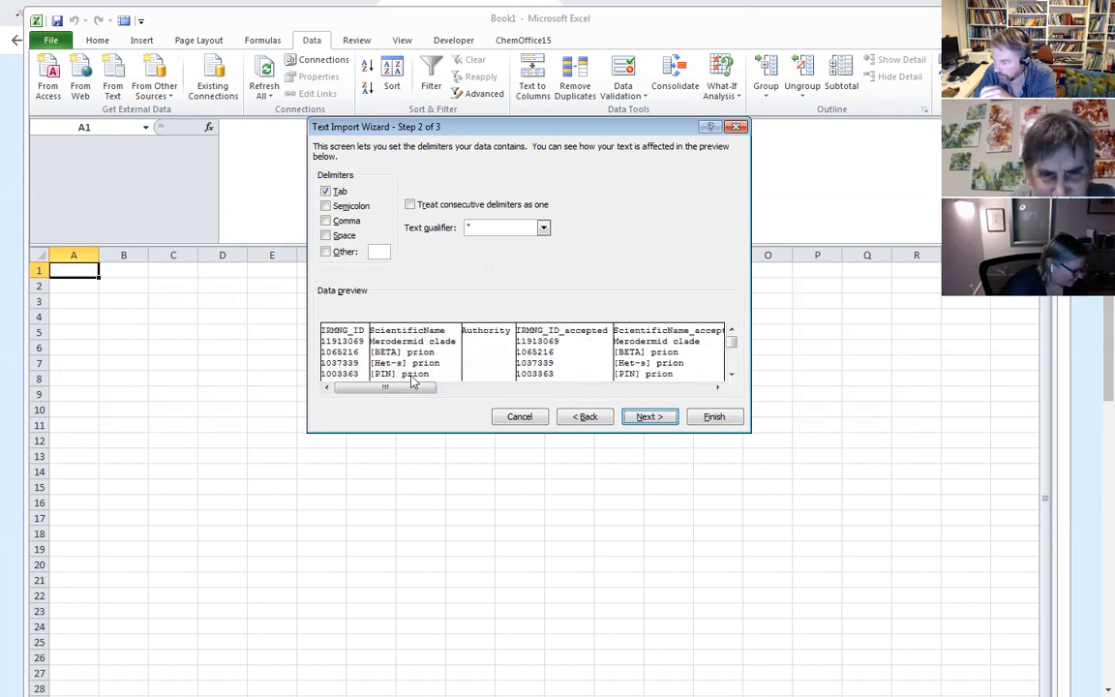
pyautogui.click(649, 417)
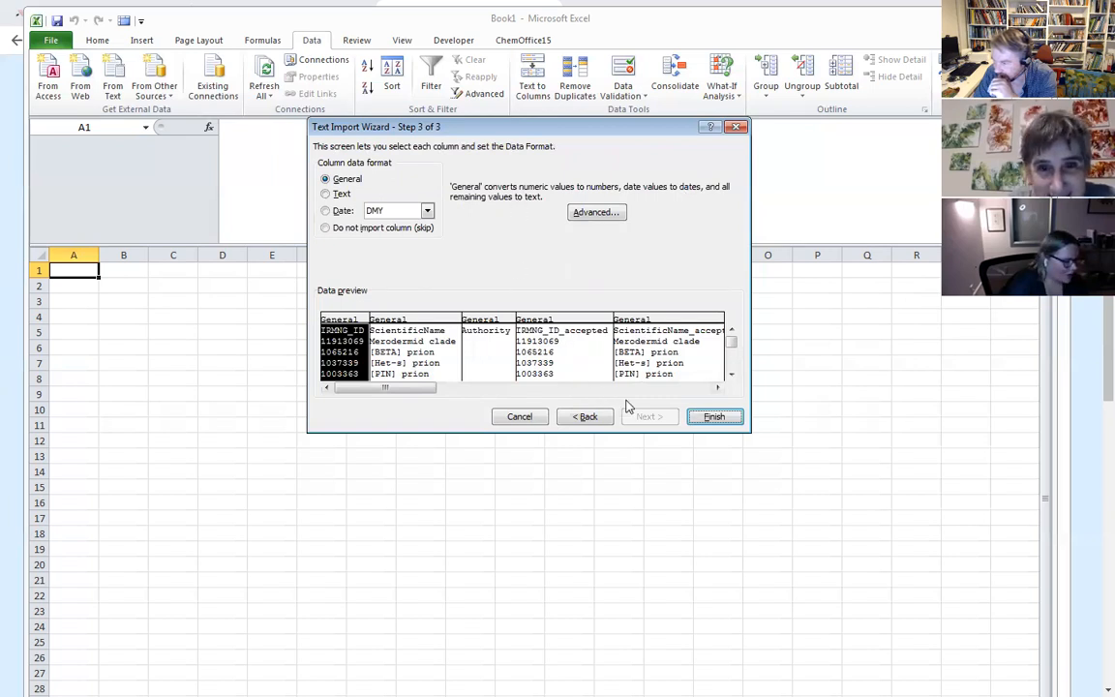
pyautogui.click(711, 418)
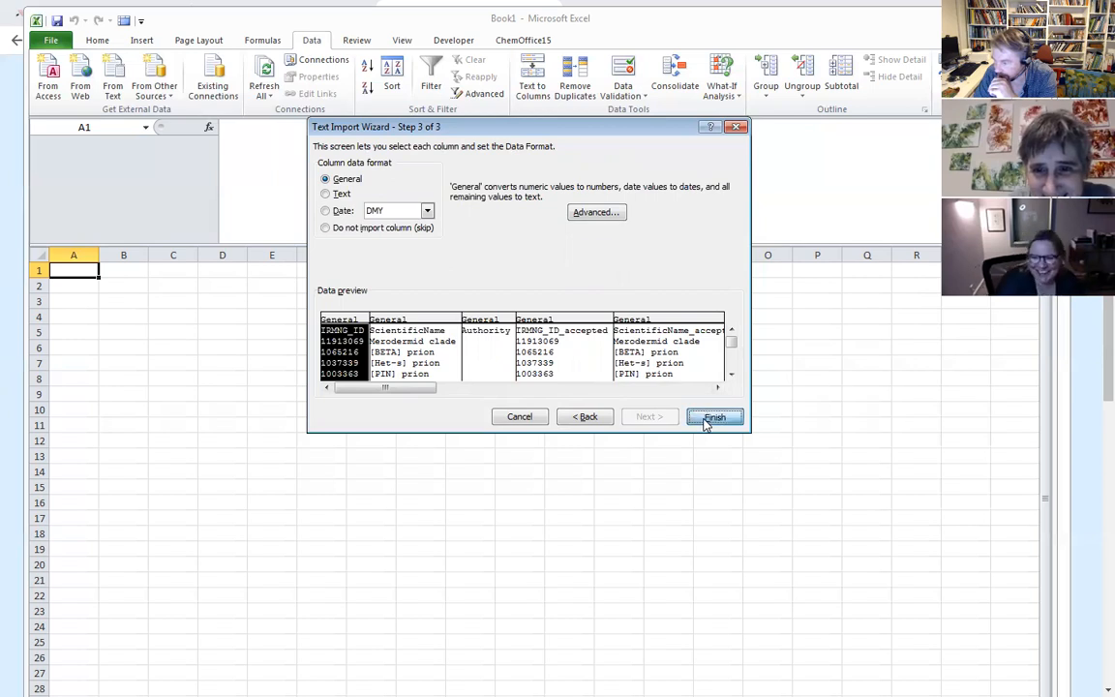
pyautogui.click(530, 316)
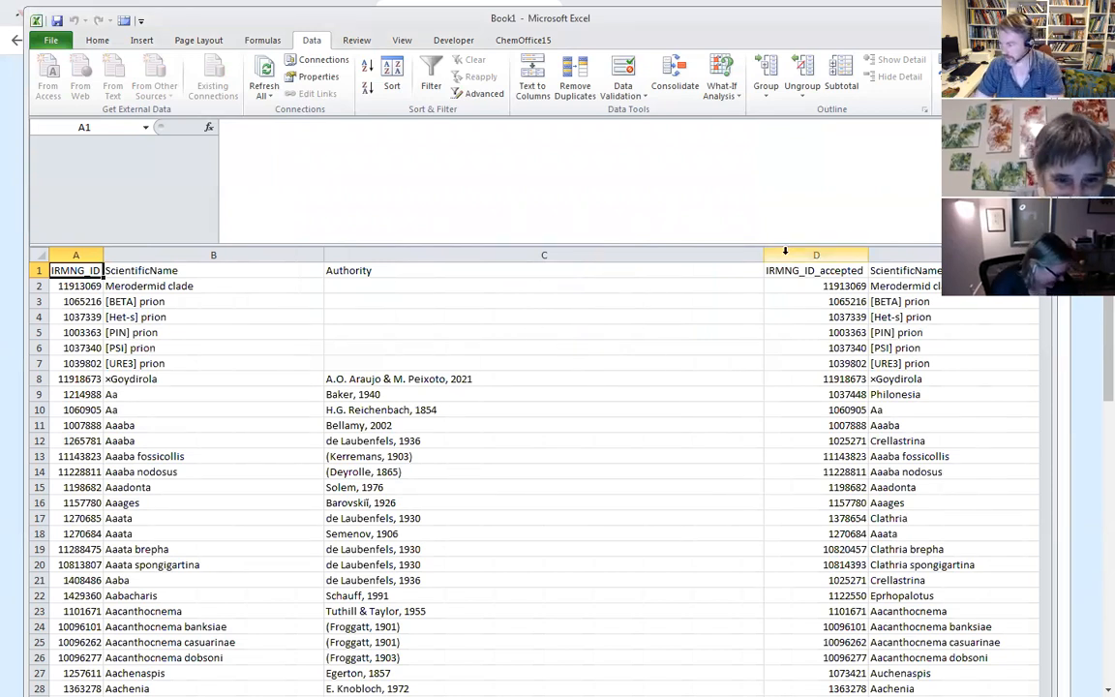
pyautogui.moveTo(763, 253); pyautogui.dragTo(534, 250)
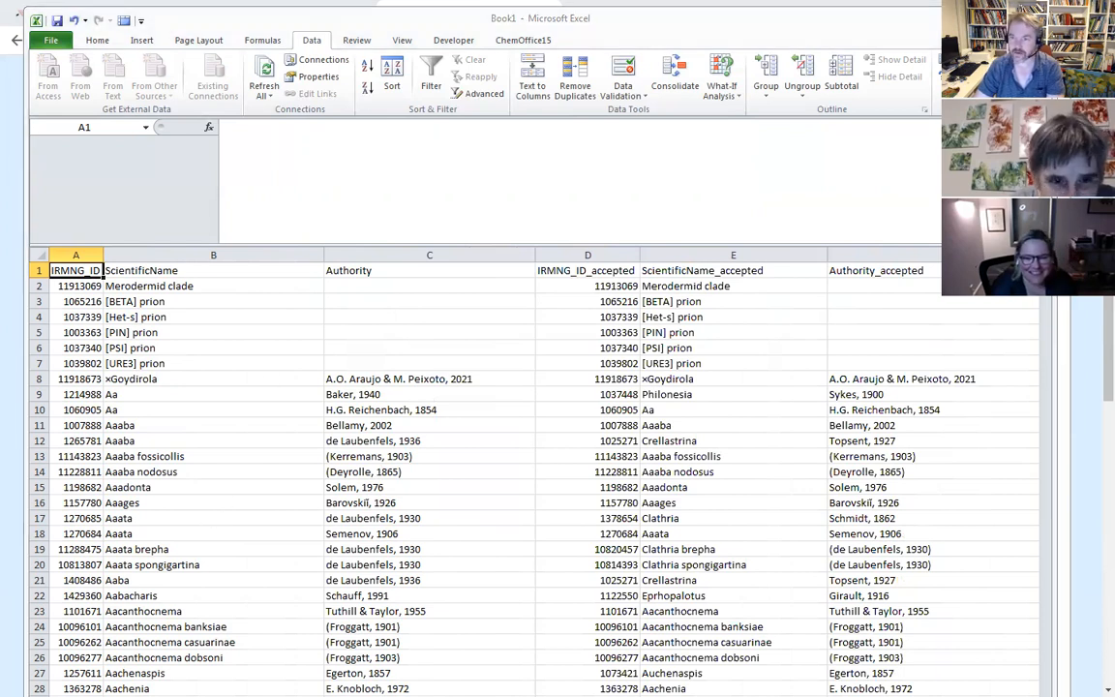
# - Search the taxon list for "brachiopoda" and examine the first matching row across its classification, name and ID columns
pyautogui.hotkey('ctrl', 'f')
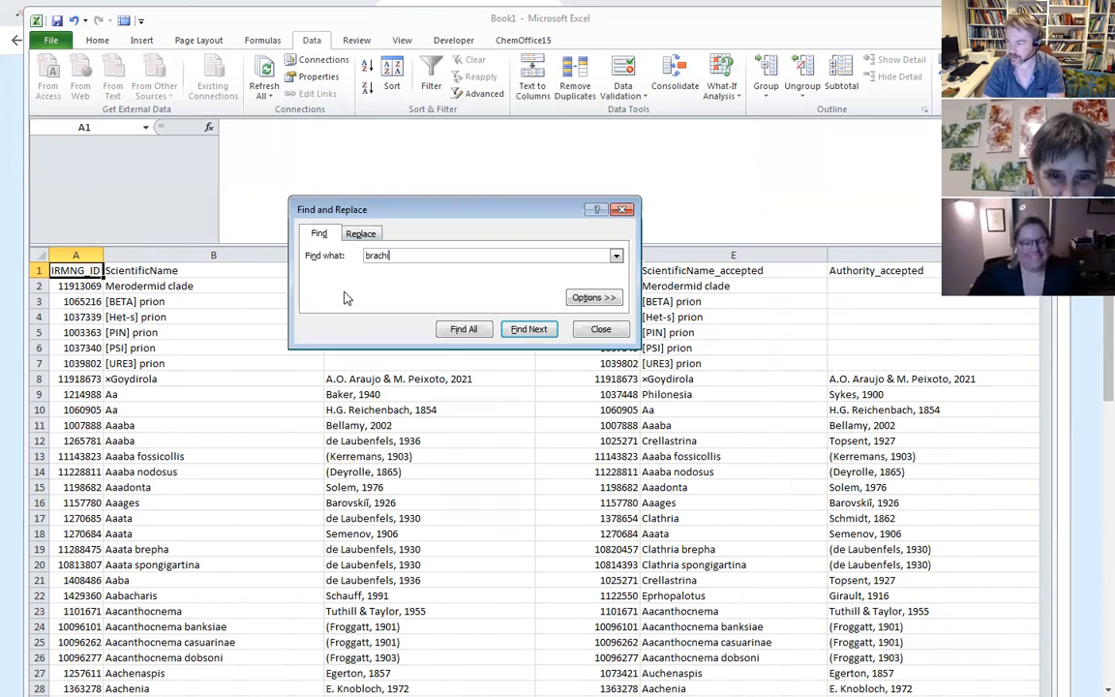
pyautogui.press('Return')
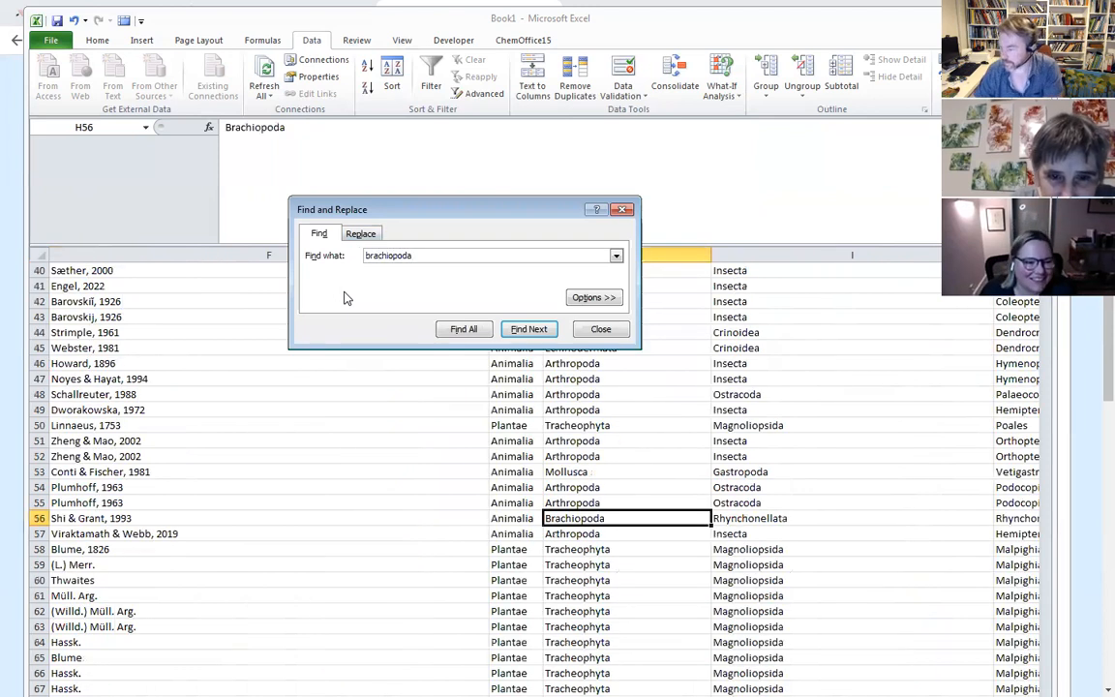
pyautogui.click(607, 515)
pyautogui.hotkey('ctrl', 'Left')
pyautogui.hotkey('ctrl', 'Left')
pyautogui.hotkey('ctrl', 'Left')
pyautogui.press('Right')
pyautogui.press('Right')
pyautogui.press('Right')
pyautogui.press('Right')
pyautogui.press('Right')
pyautogui.press('Right')
pyautogui.press('Right')
pyautogui.press('Right')
pyautogui.press('Right')
pyautogui.press('Left')
pyautogui.press('Left')
pyautogui.press('Left')
pyautogui.press('Left')
pyautogui.press('Left')
pyautogui.press('Left')
pyautogui.press('Left')
pyautogui.press('Left')
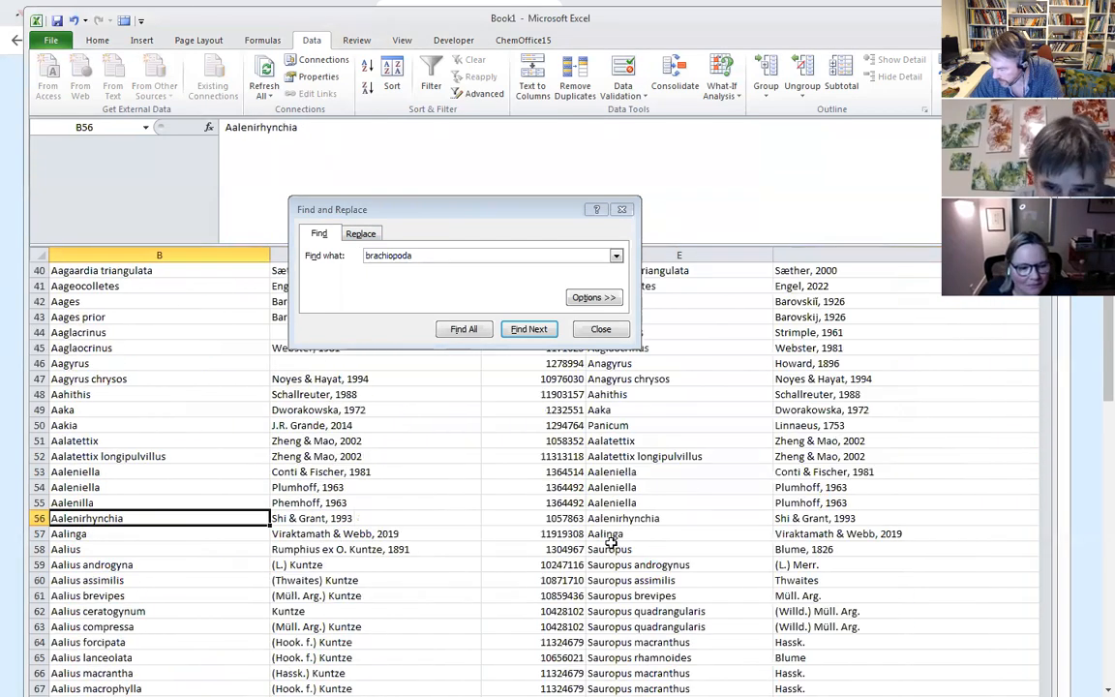
pyautogui.press('Left')
# - Continue to the next "brachiopoda" matches in the Phylum column and close the search
pyautogui.click(529, 329)
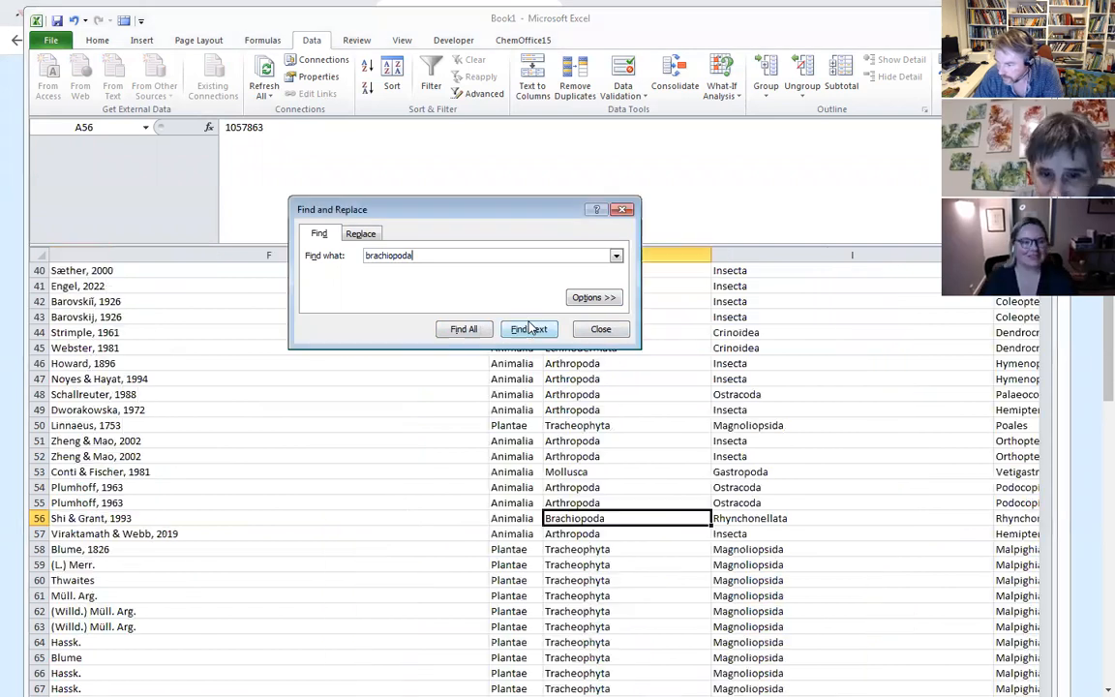
pyautogui.click(529, 329)
pyautogui.click(529, 329)
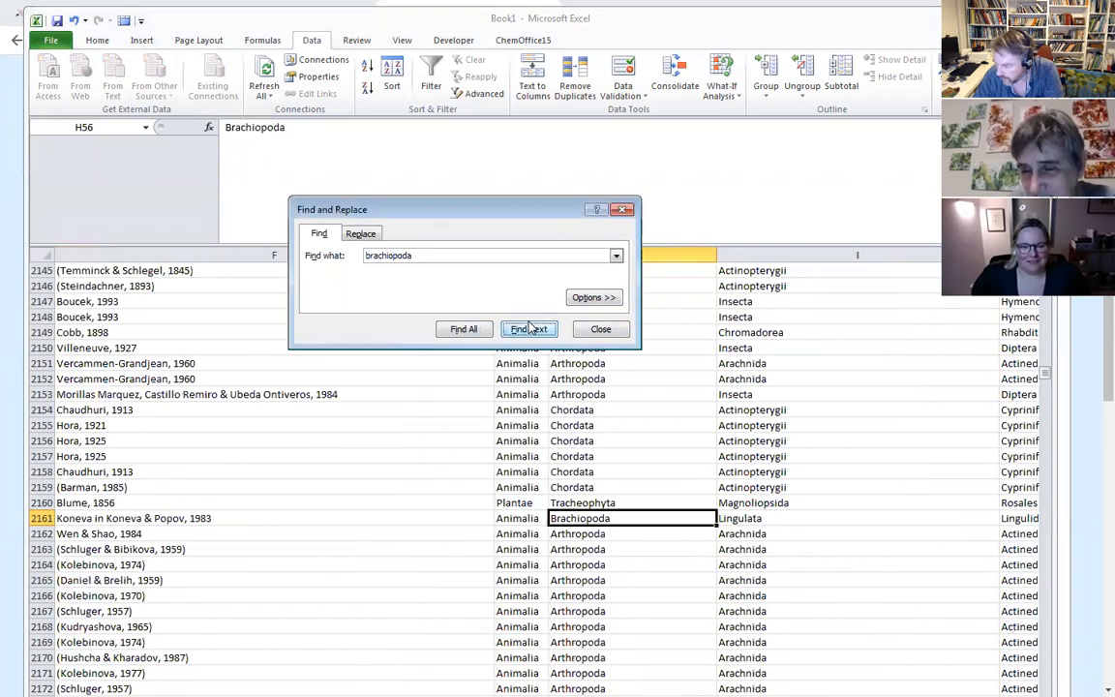
pyautogui.click(585, 330)
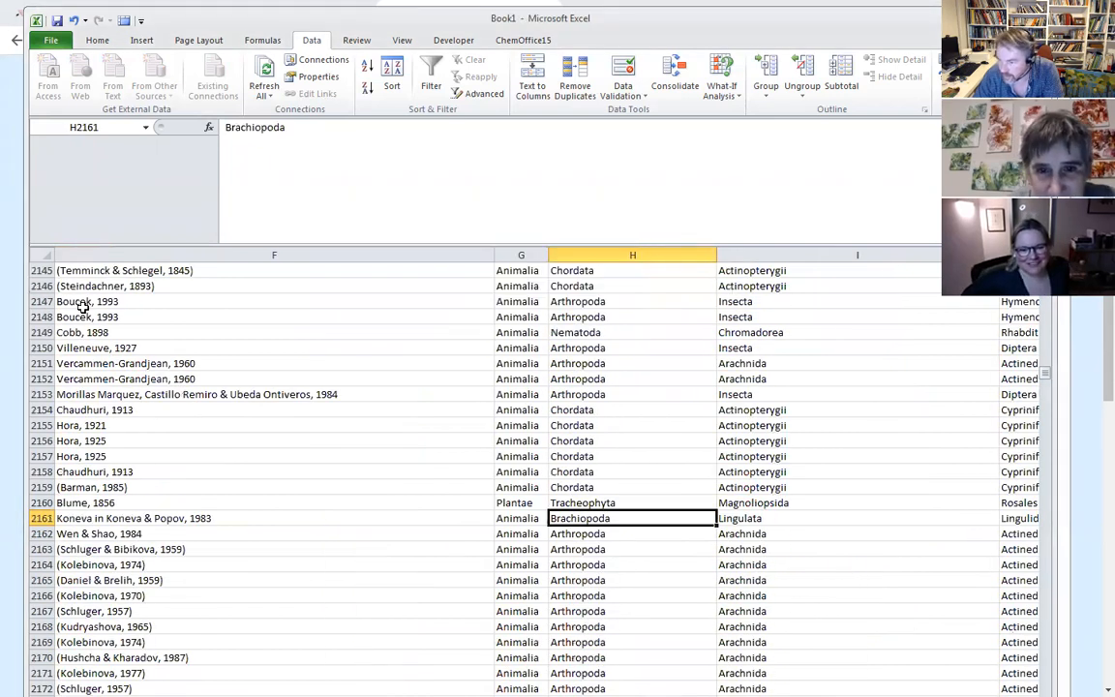
# - Turn on filtering for all the imported columns, from IRMNG_ID to LSID
pyautogui.scroll(5, 237, 437)
pyautogui.moveTo(1047, 375); pyautogui.dragTo(1046, 266)
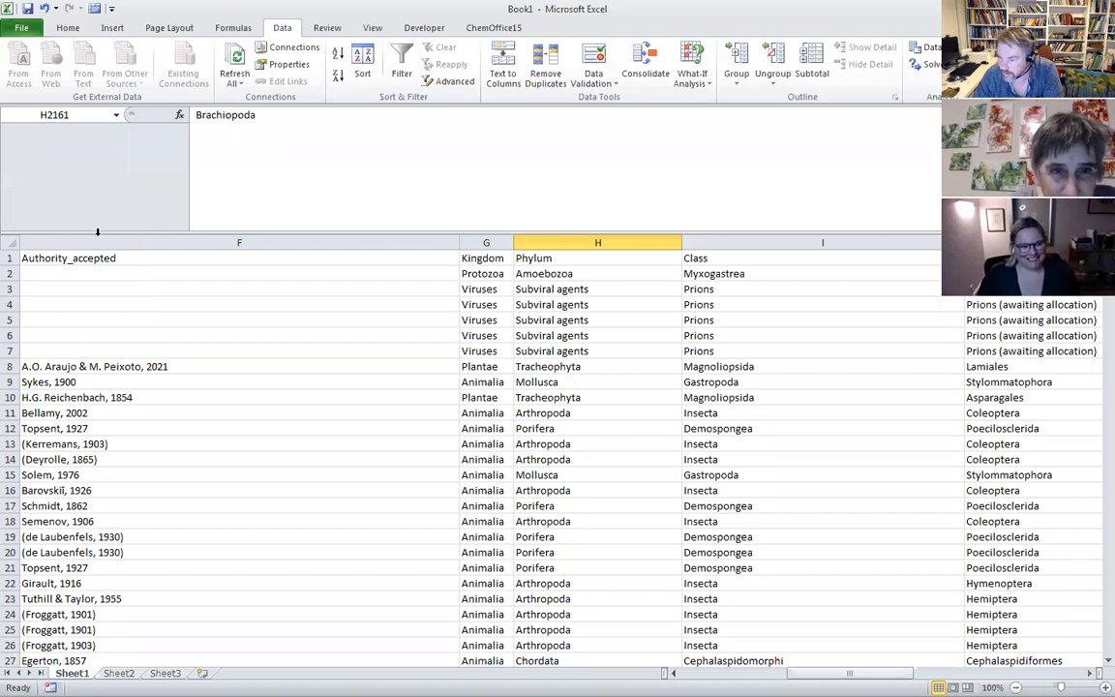
pyautogui.hscroll(-3, 682, 627)
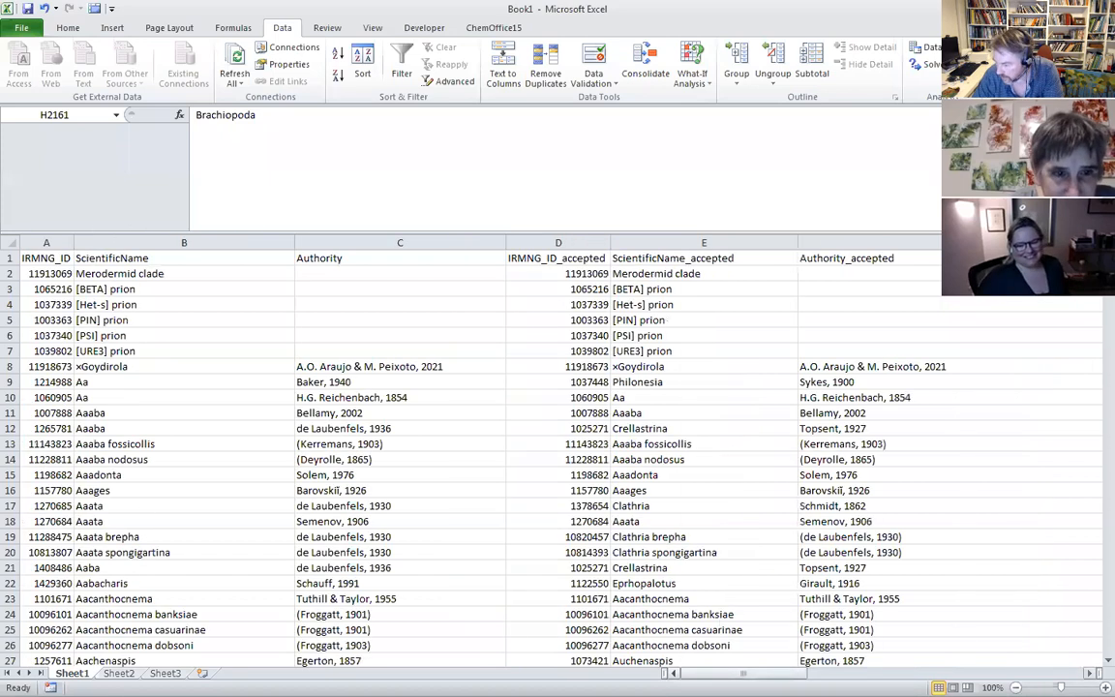
pyautogui.moveTo(45, 242); pyautogui.dragTo(732, 238)
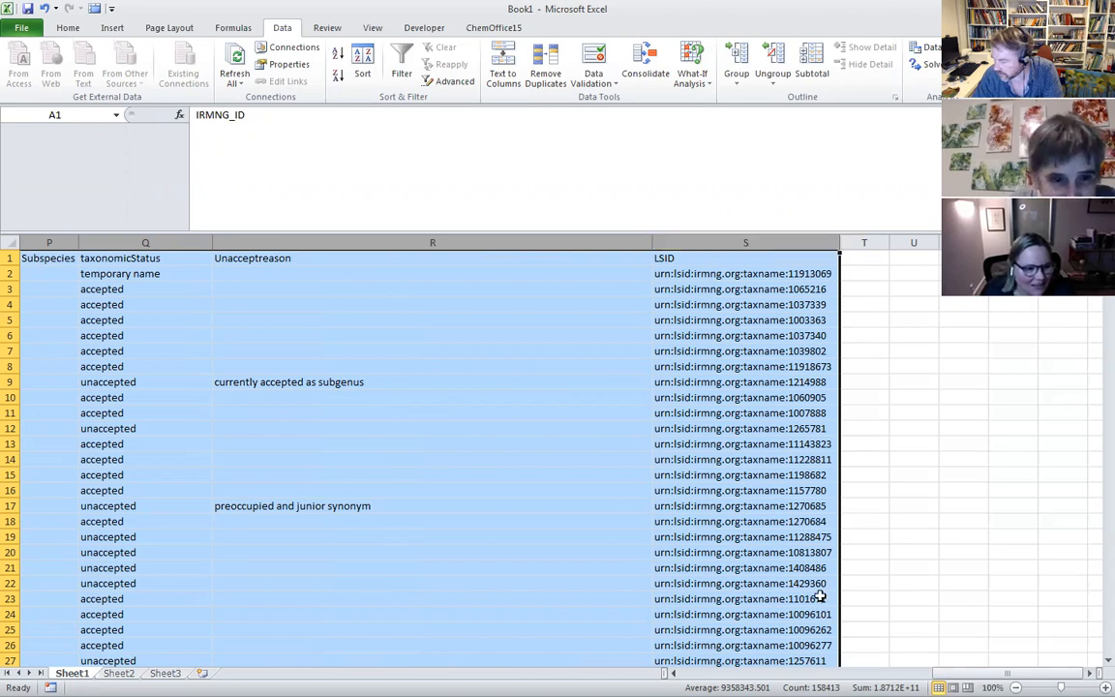
pyautogui.moveTo(958, 673); pyautogui.dragTo(501, 645)
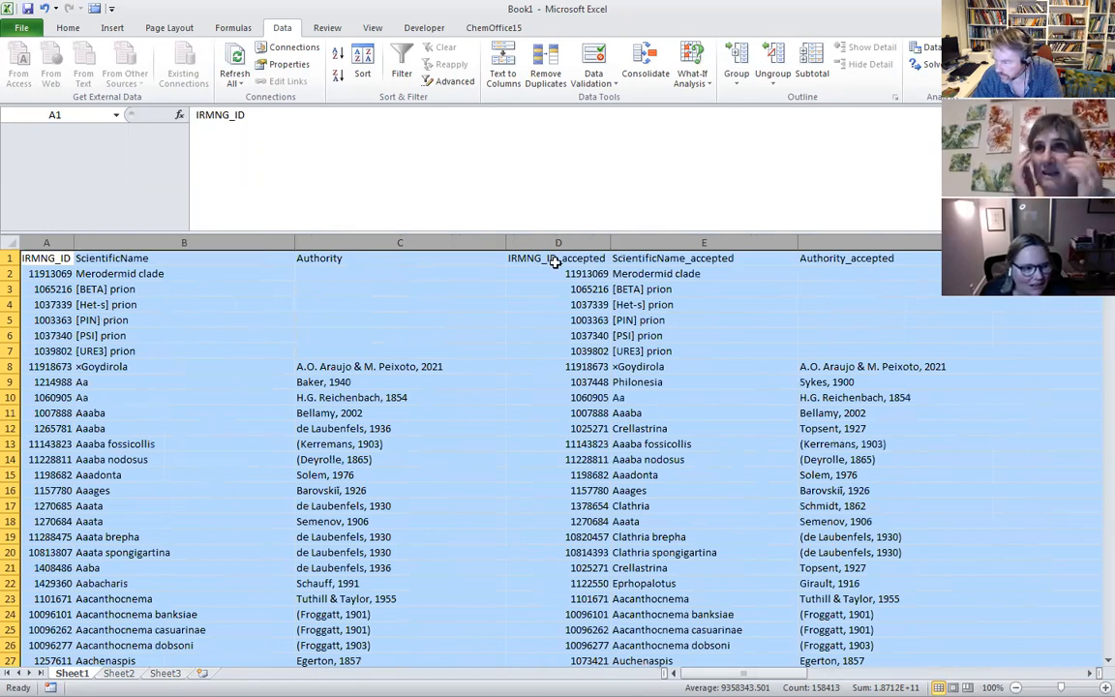
pyautogui.moveTo(326, 445); pyautogui.dragTo(324, 506)
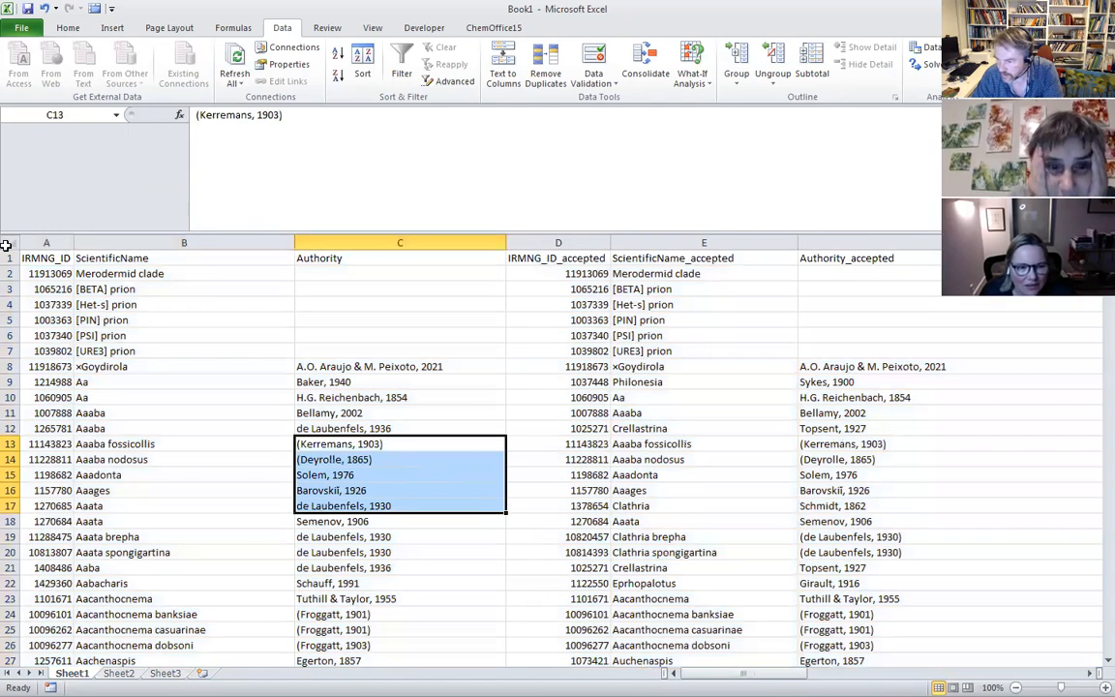
pyautogui.moveTo(37, 242); pyautogui.dragTo(762, 241)
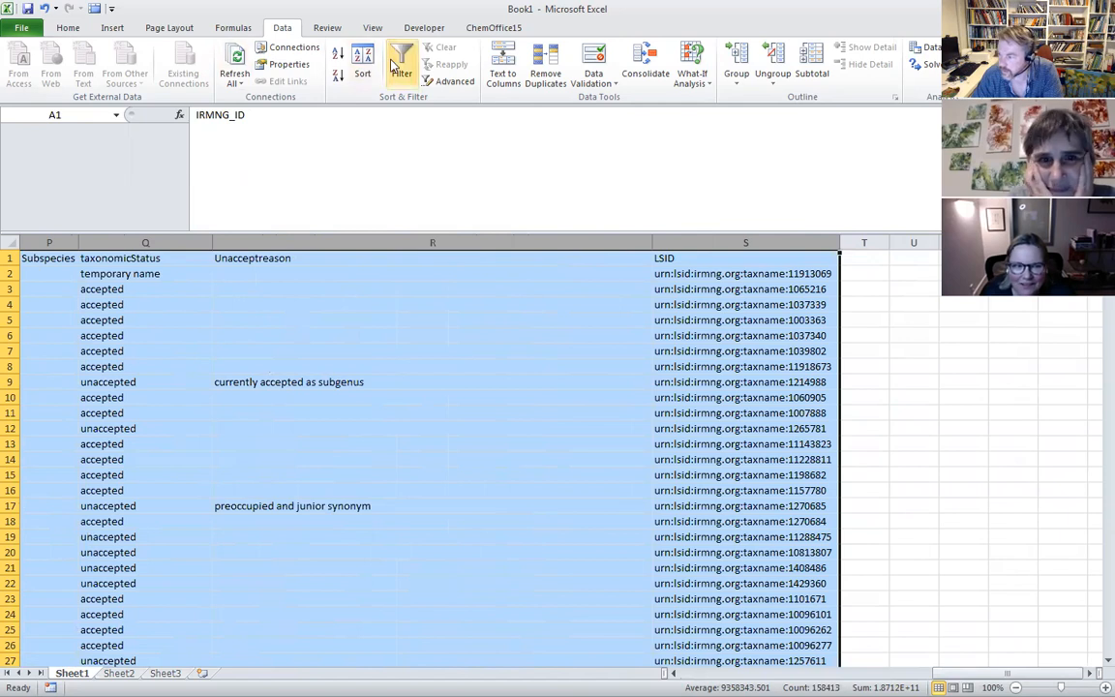
pyautogui.click(401, 60)
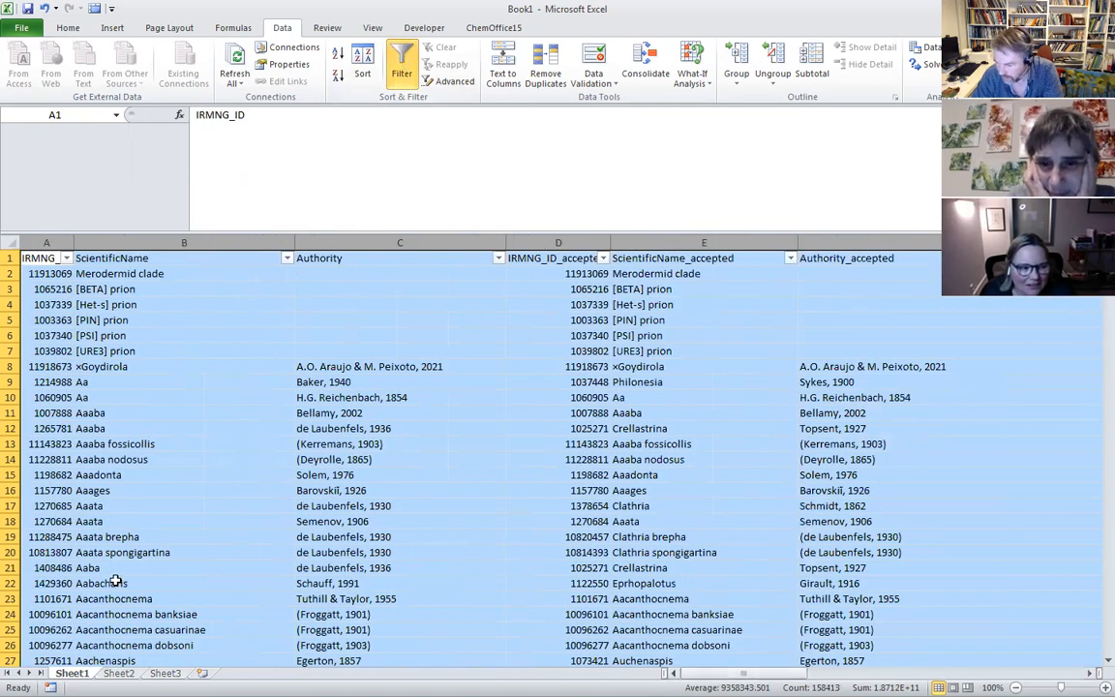
pyautogui.moveTo(111, 505); pyautogui.dragTo(135, 495)
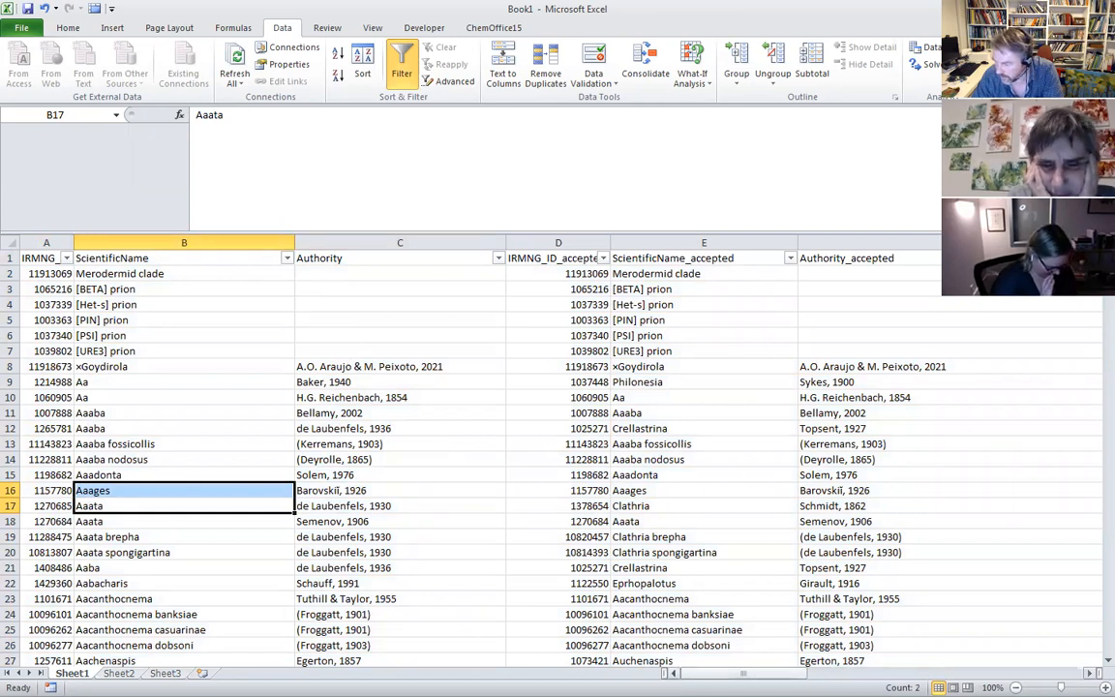
# - Filter the Phylum column to show only Mollusca
pyautogui.moveTo(668, 672); pyautogui.dragTo(829, 667)
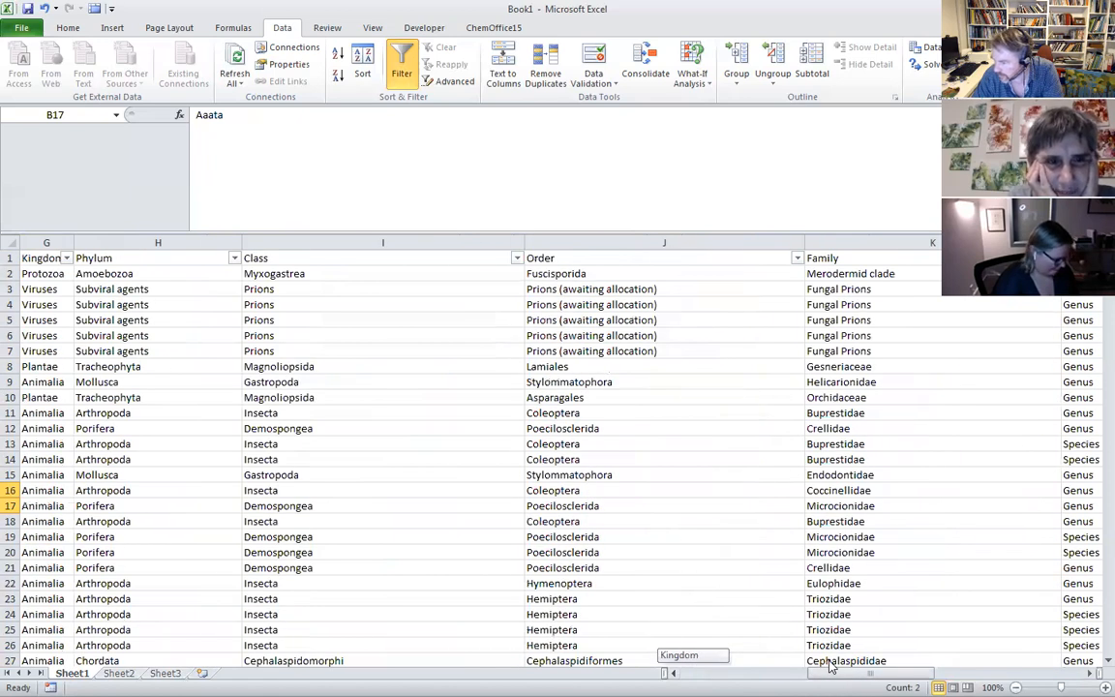
pyautogui.moveTo(829, 666); pyautogui.dragTo(829, 666)
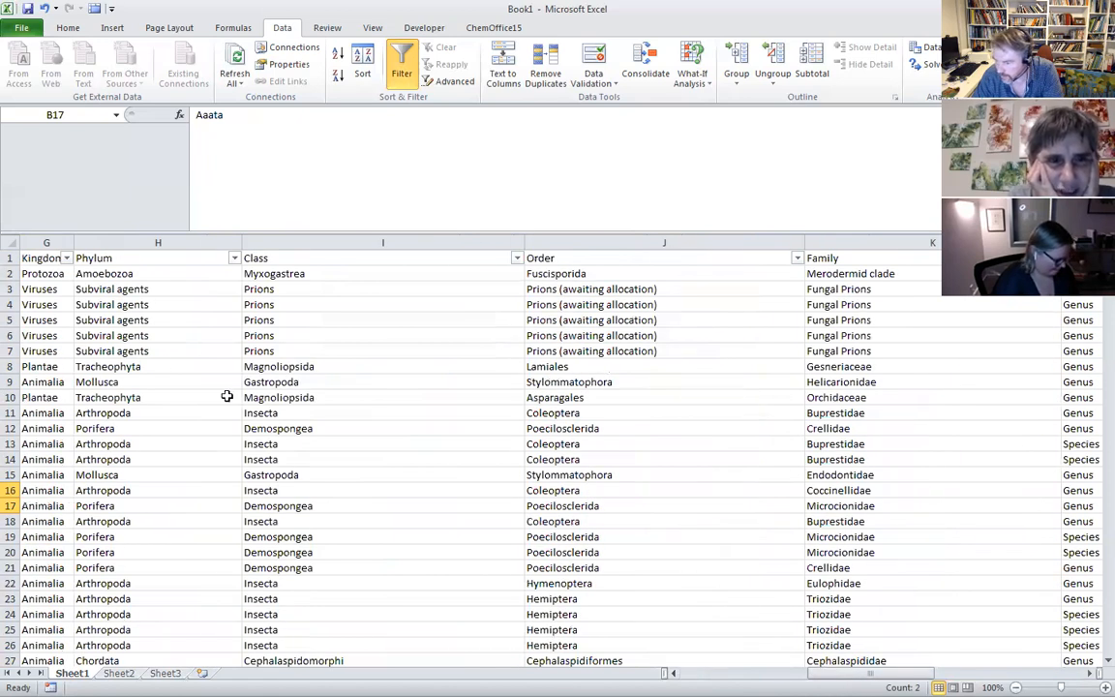
pyautogui.click(233, 258)
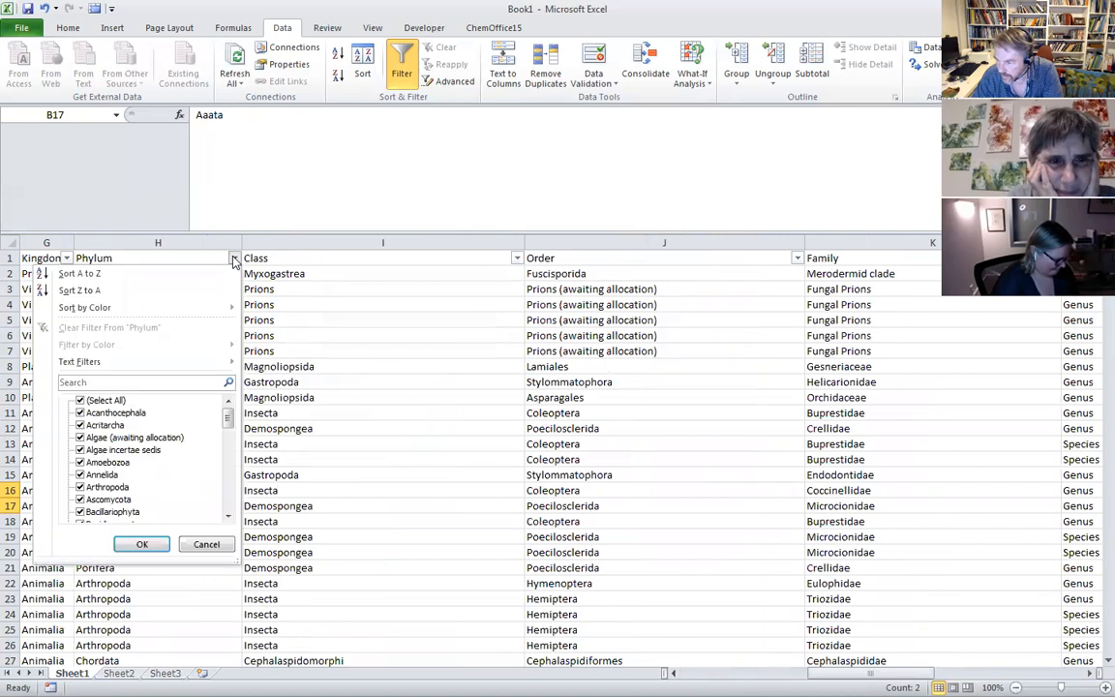
pyautogui.click(99, 403)
pyautogui.moveTo(228, 417); pyautogui.dragTo(226, 474)
pyautogui.click(100, 449)
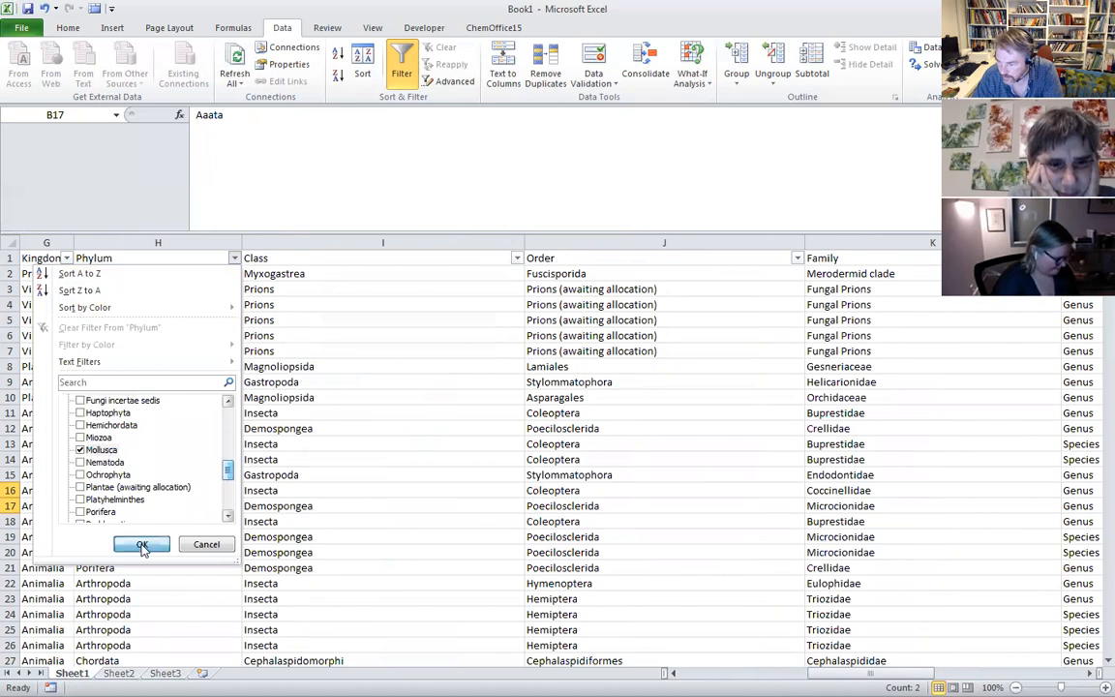
pyautogui.click(142, 544)
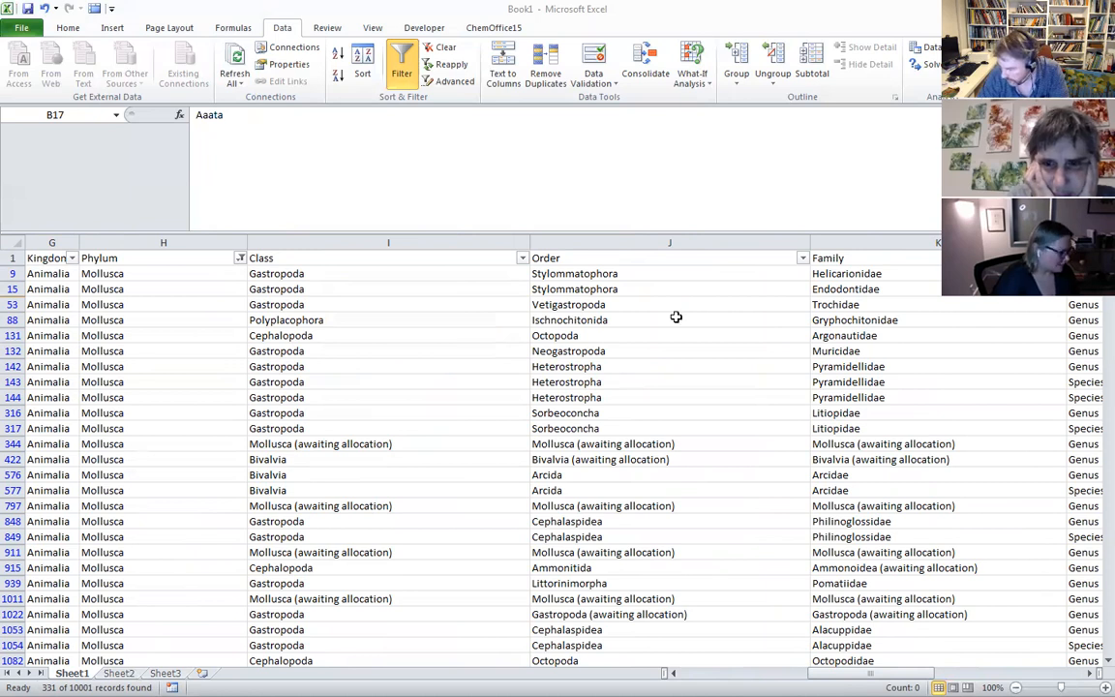
# - Search the filtered list for "brachiopoda" starting from the first IRMNG_ID, and close the search
pyautogui.hscroll(-6, 155, 349)
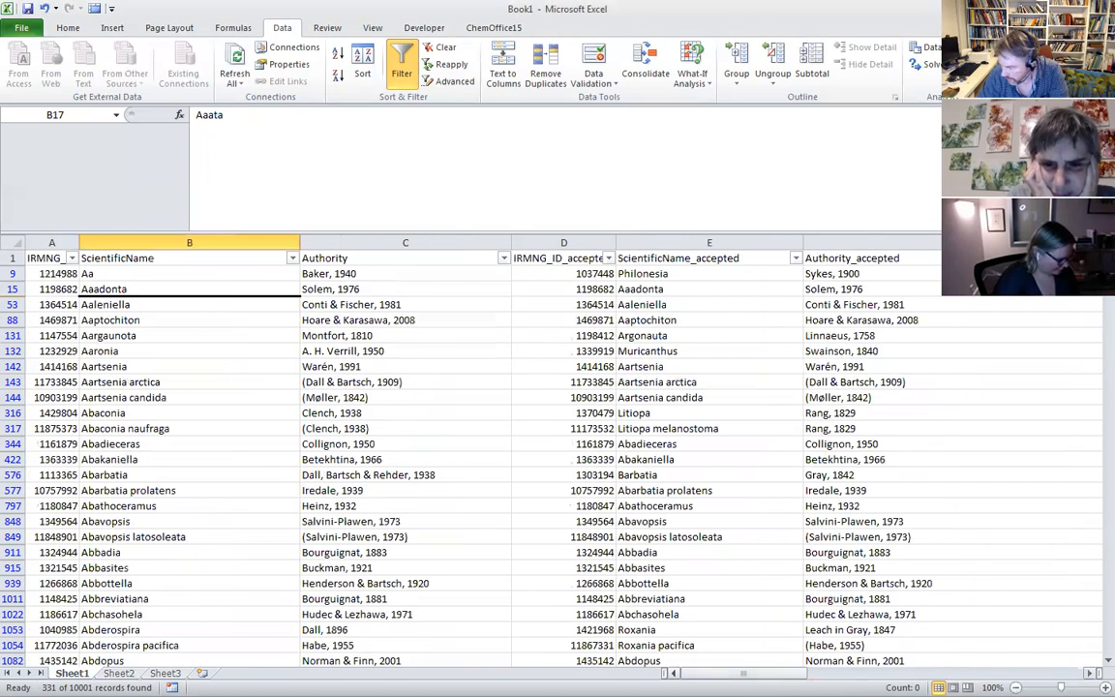
pyautogui.click(151, 333)
pyautogui.click(45, 274)
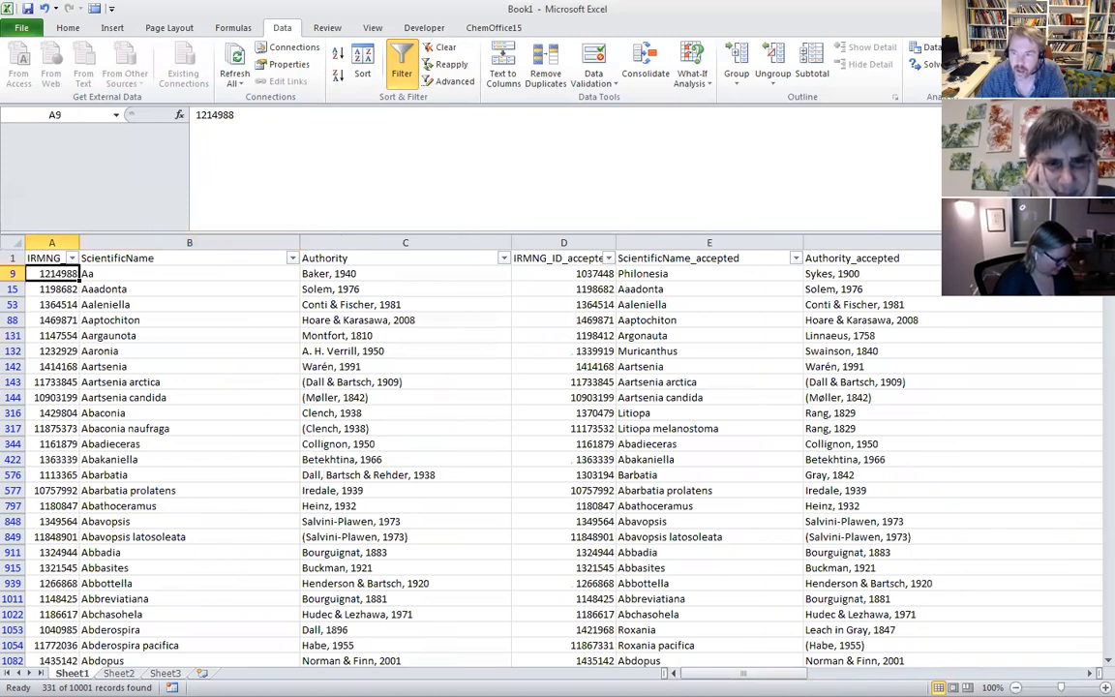
pyautogui.hotkey('ctrl', 'f')
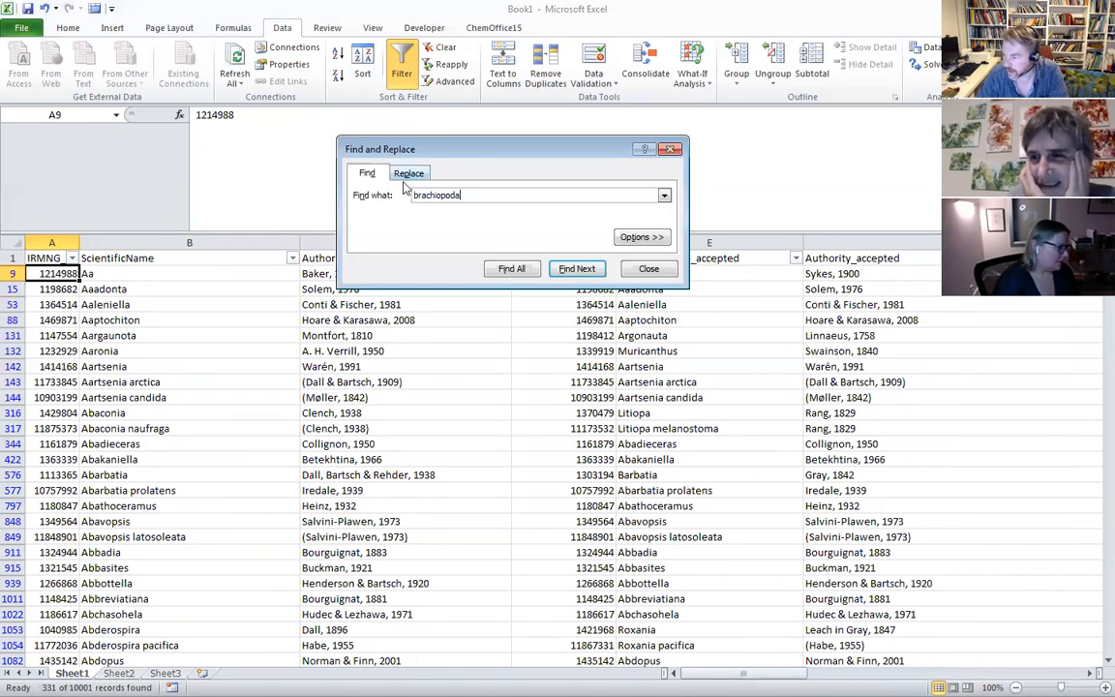
pyautogui.click(576, 269)
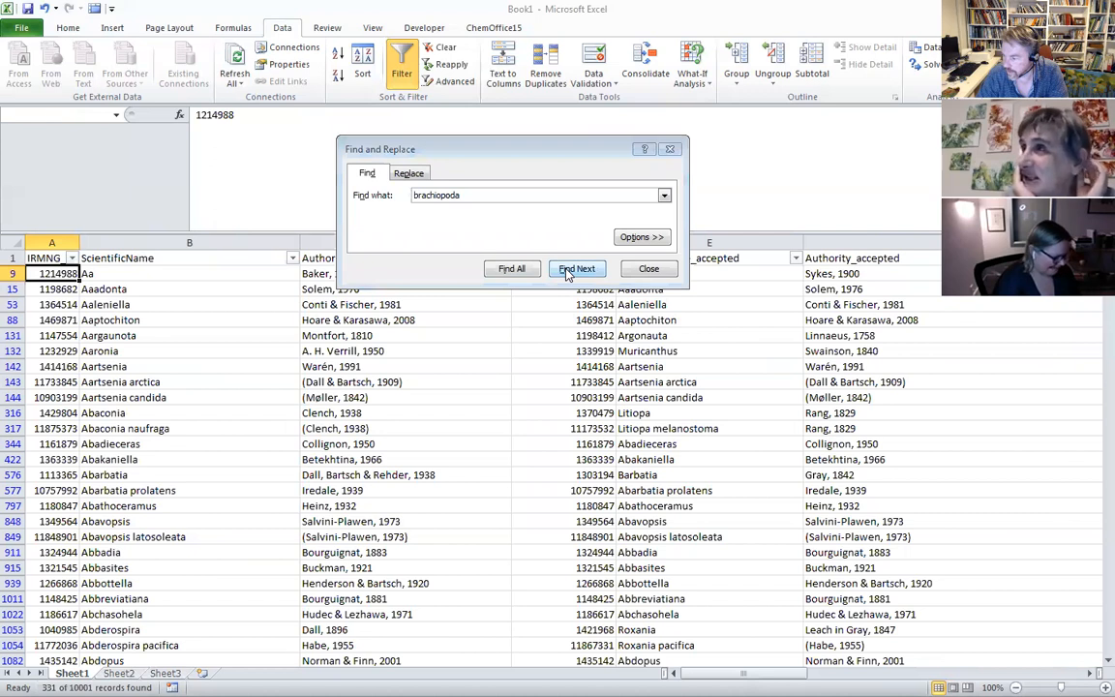
pyautogui.click(559, 406)
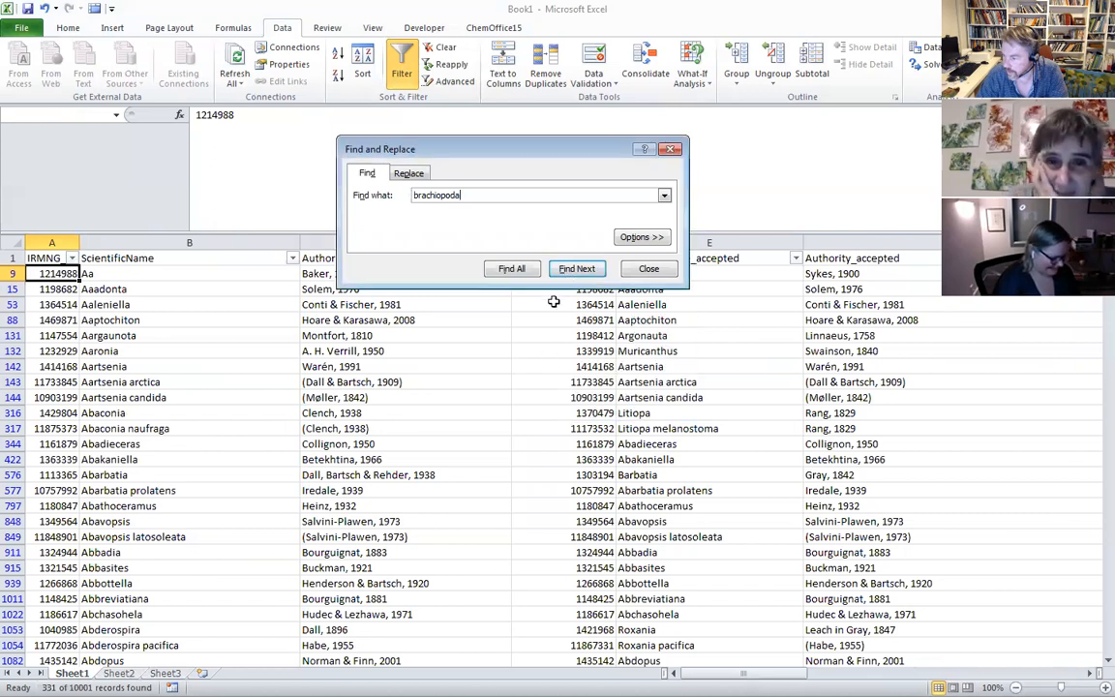
pyautogui.click(646, 270)
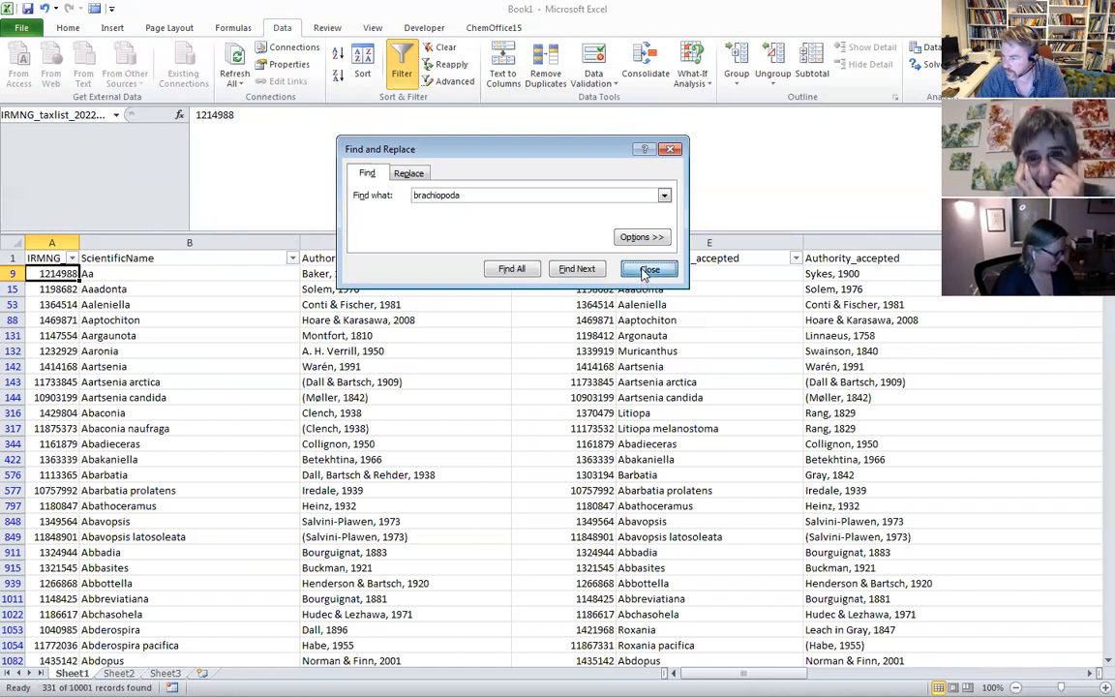
# - Look through the scientific names and authorities of the filtered Mollusca records
pyautogui.scroll(-3, 252, 426)
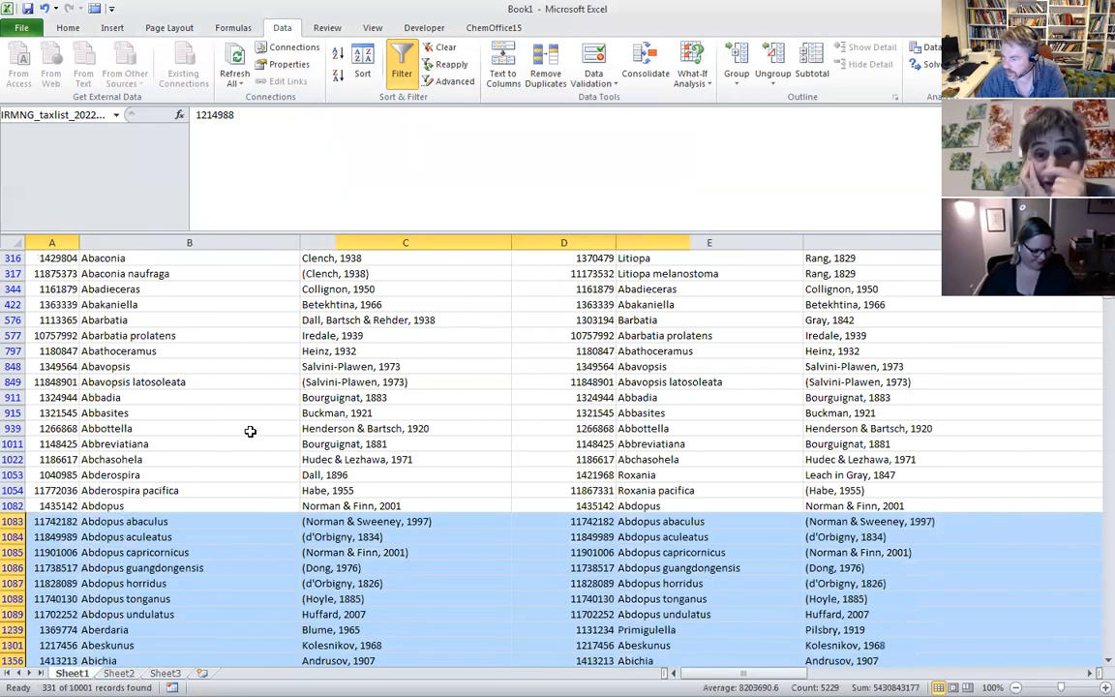
pyautogui.scroll(4, 249, 431)
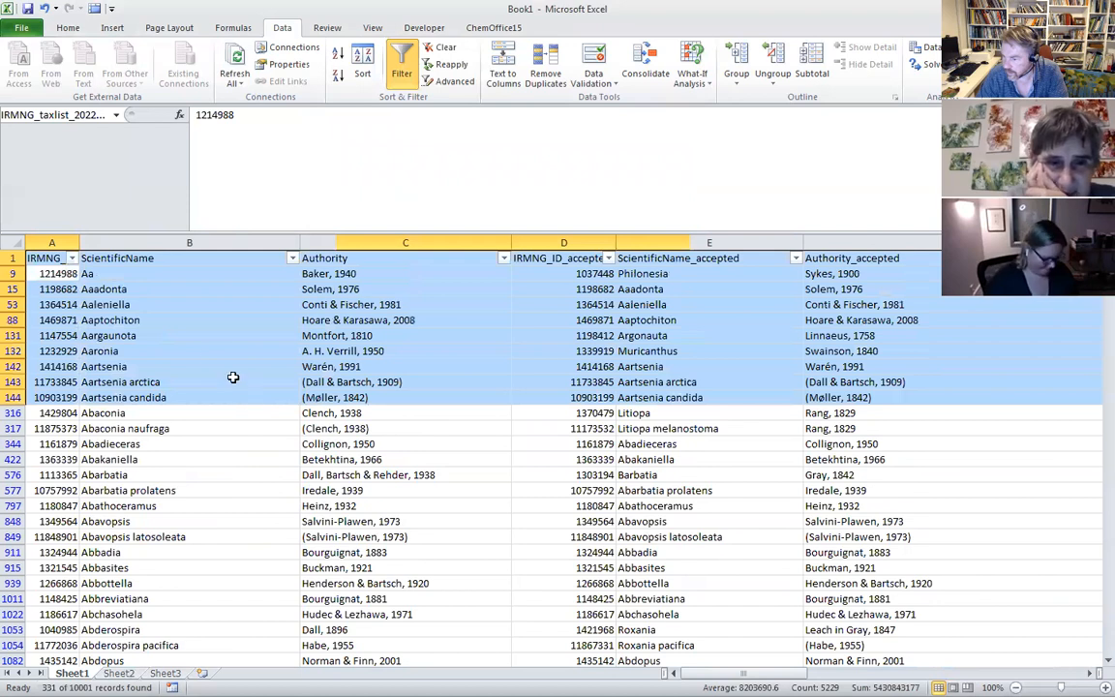
pyautogui.click(136, 396)
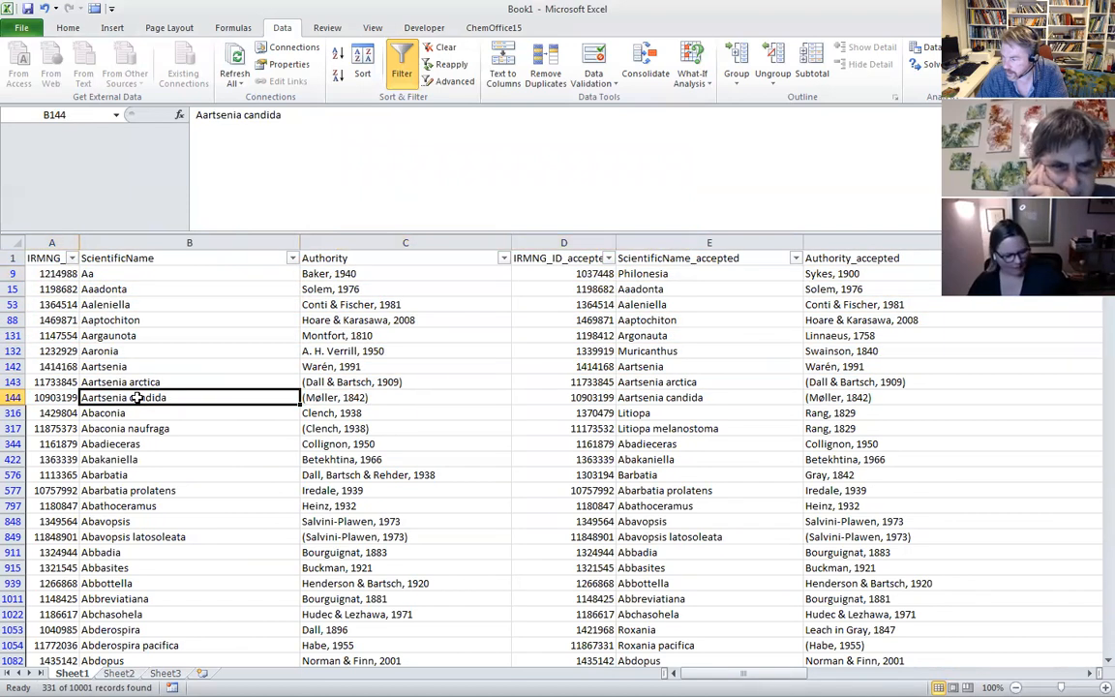
pyautogui.scroll(-15, 142, 459)
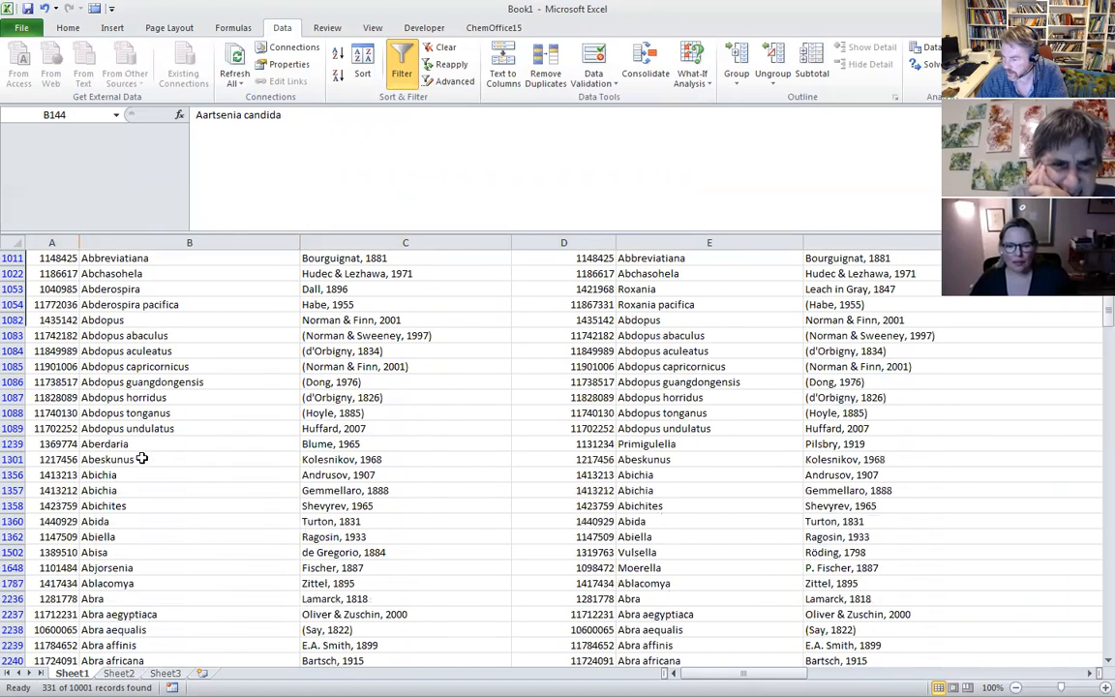
pyautogui.scroll(-7, 141, 458)
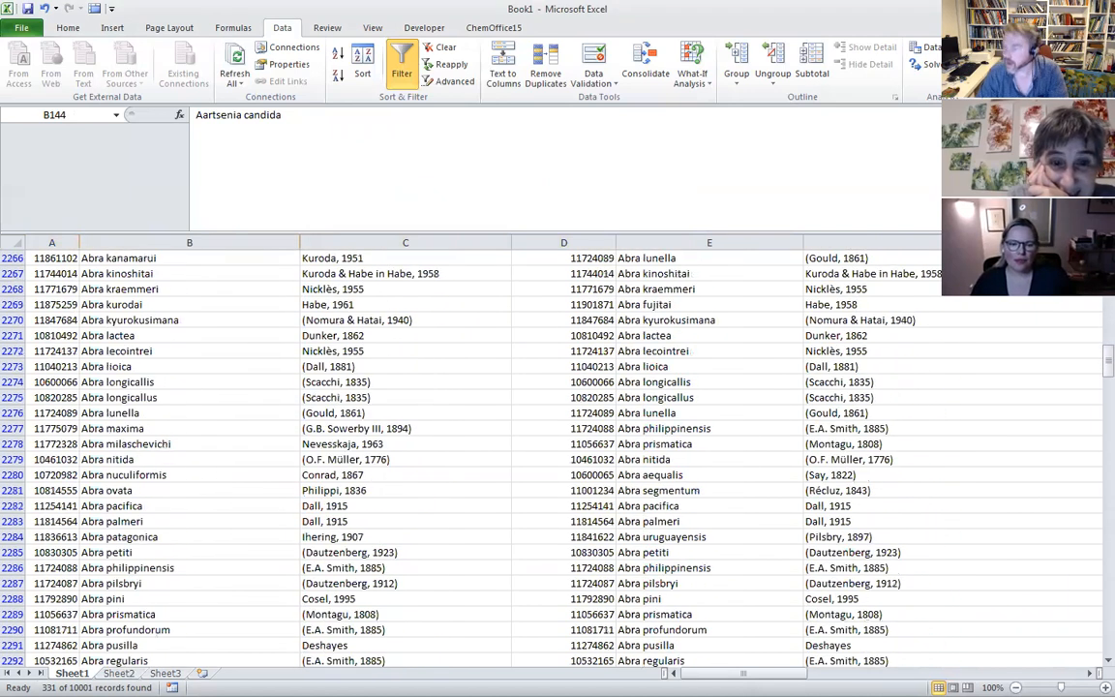
# - Close the filtered species-name workbook without saving its changes
pyautogui.moveTo(1109, 358); pyautogui.dragTo(1108, 364)
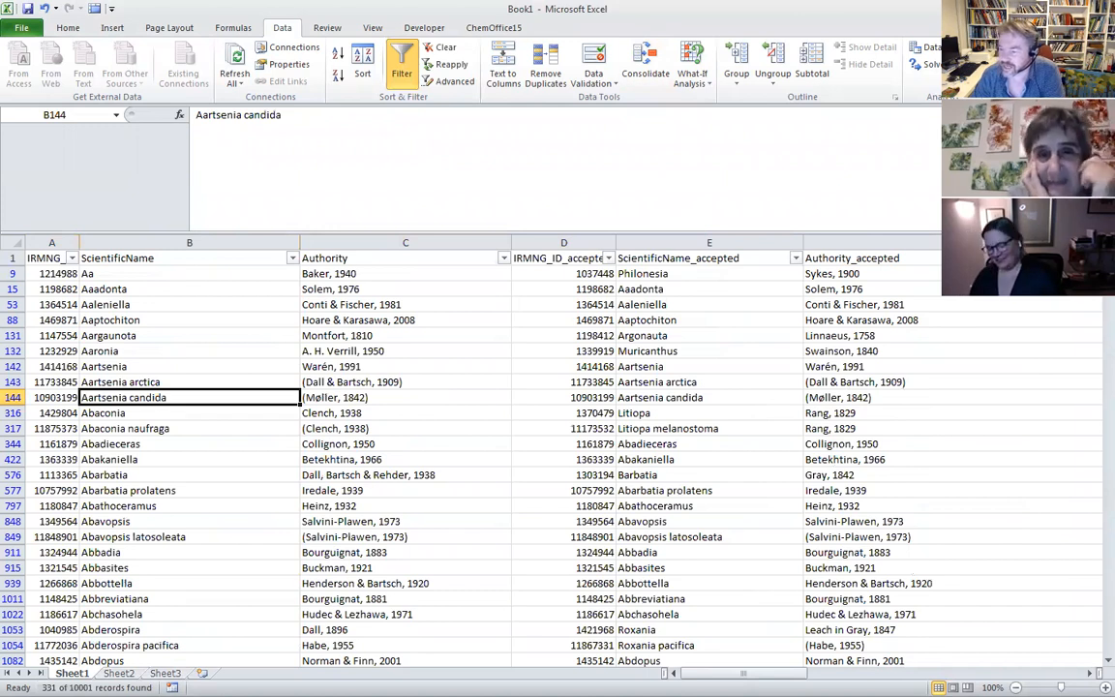
pyautogui.hotkey('alt', 'F4')
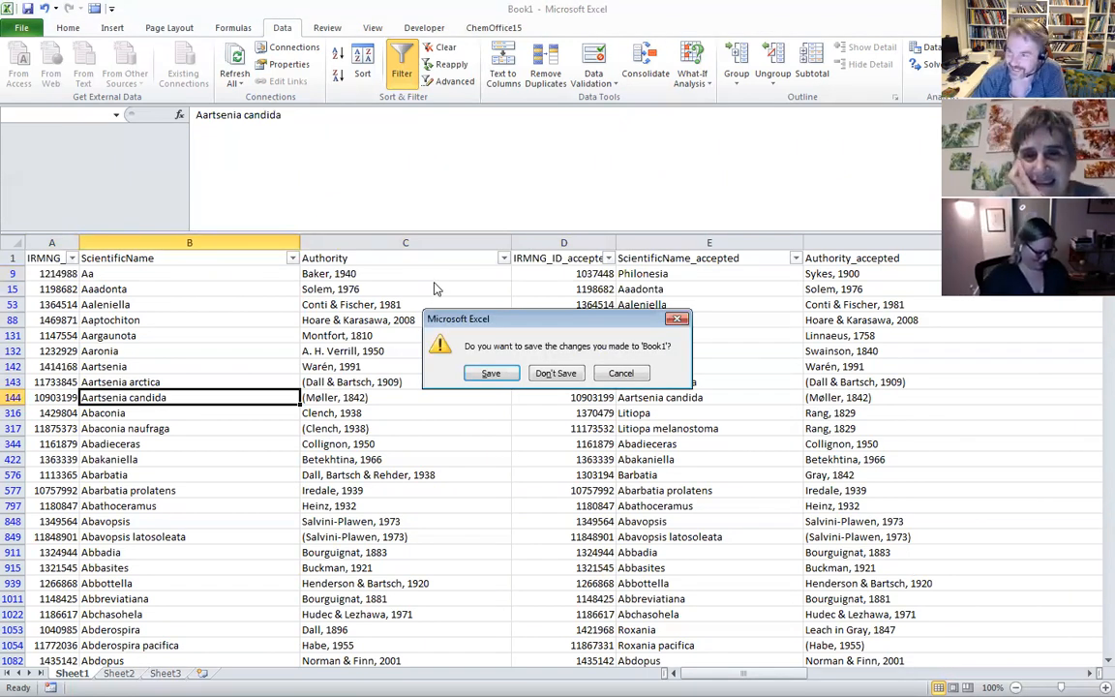
pyautogui.click(604, 375)
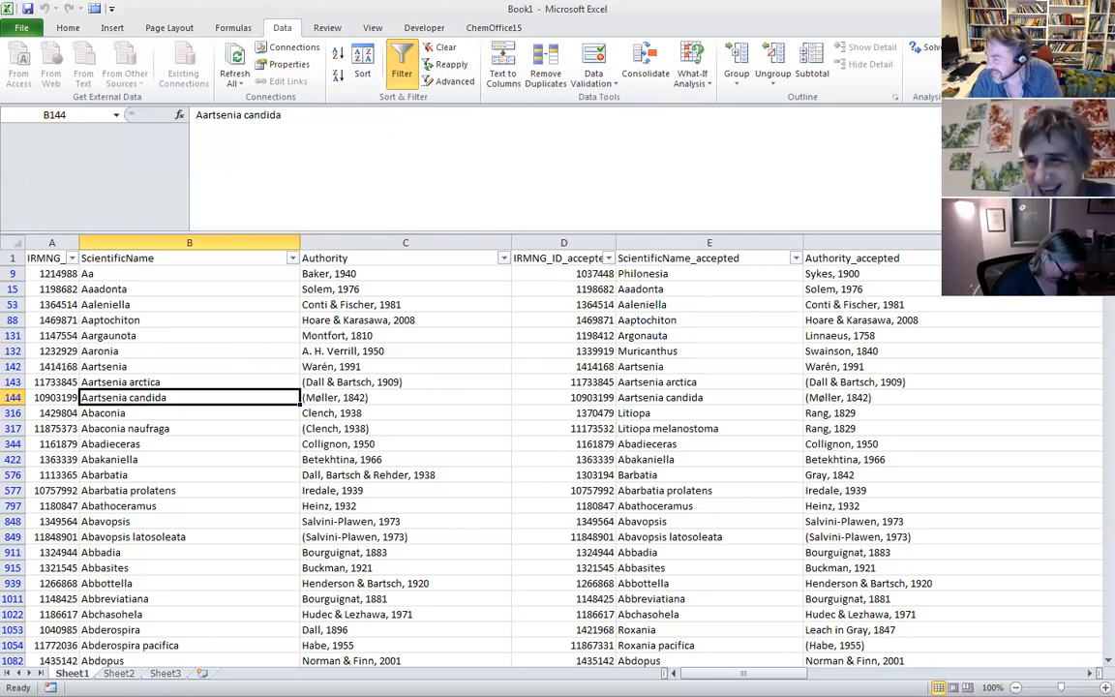
pyautogui.hotkey('alt', 'F4')
pyautogui.click(555, 374)
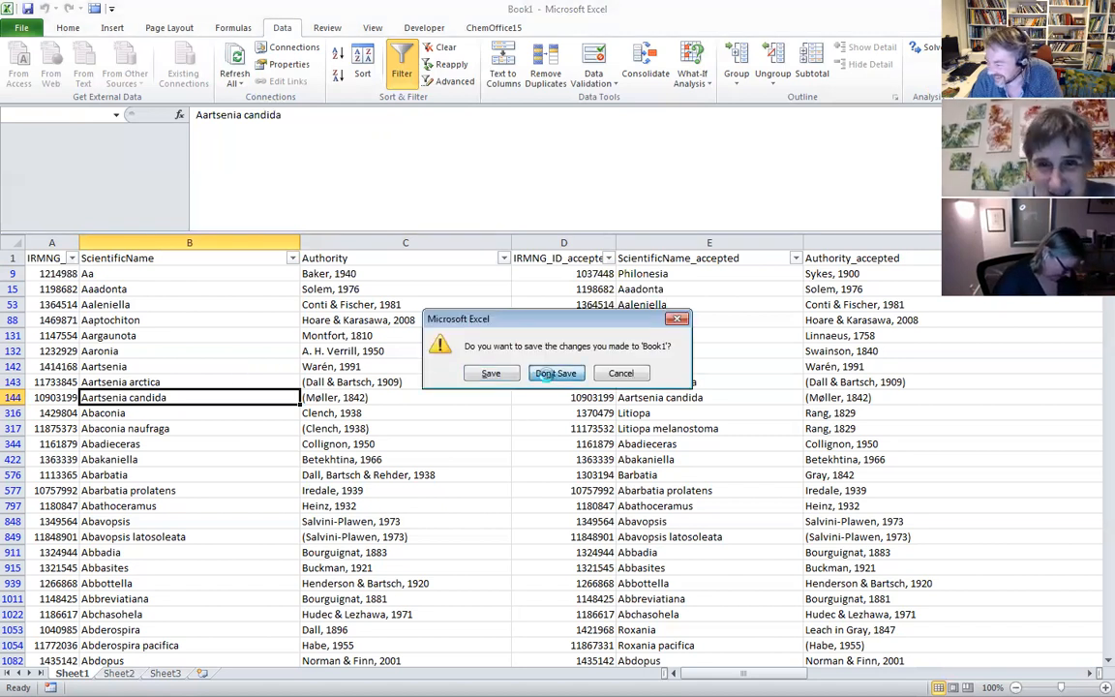
pyautogui.click(472, 373)
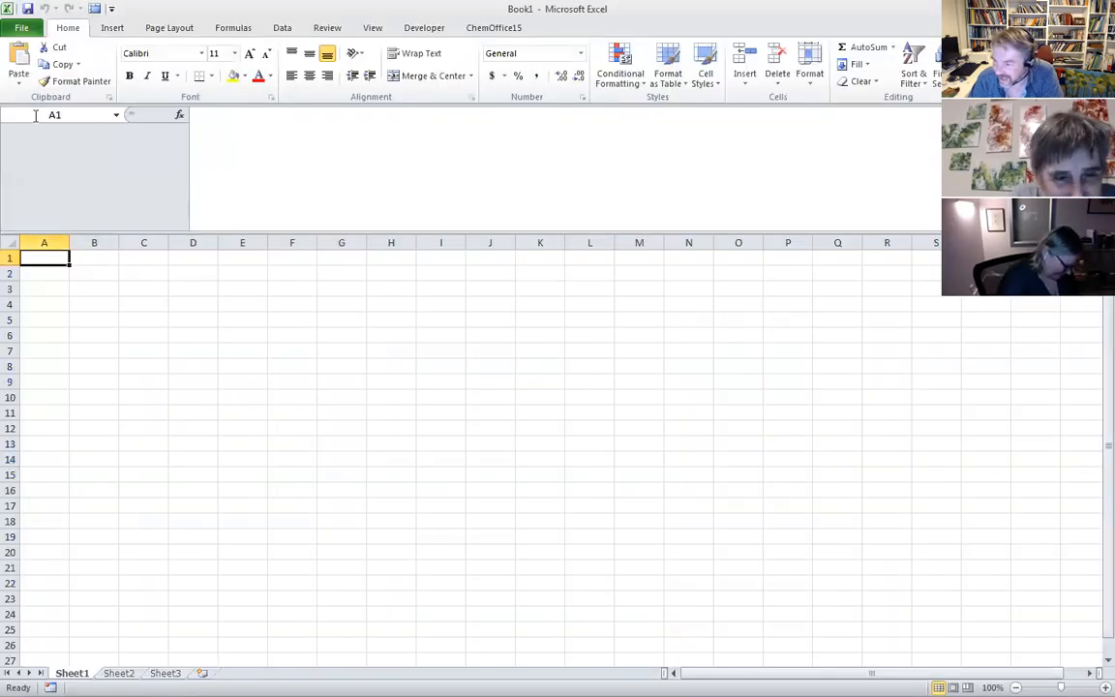
# - Start a text import into the blank workbook and choose taxon.txt from the IRMNG_genera_DwCA folder in Downloads
pyautogui.click(17, 29)
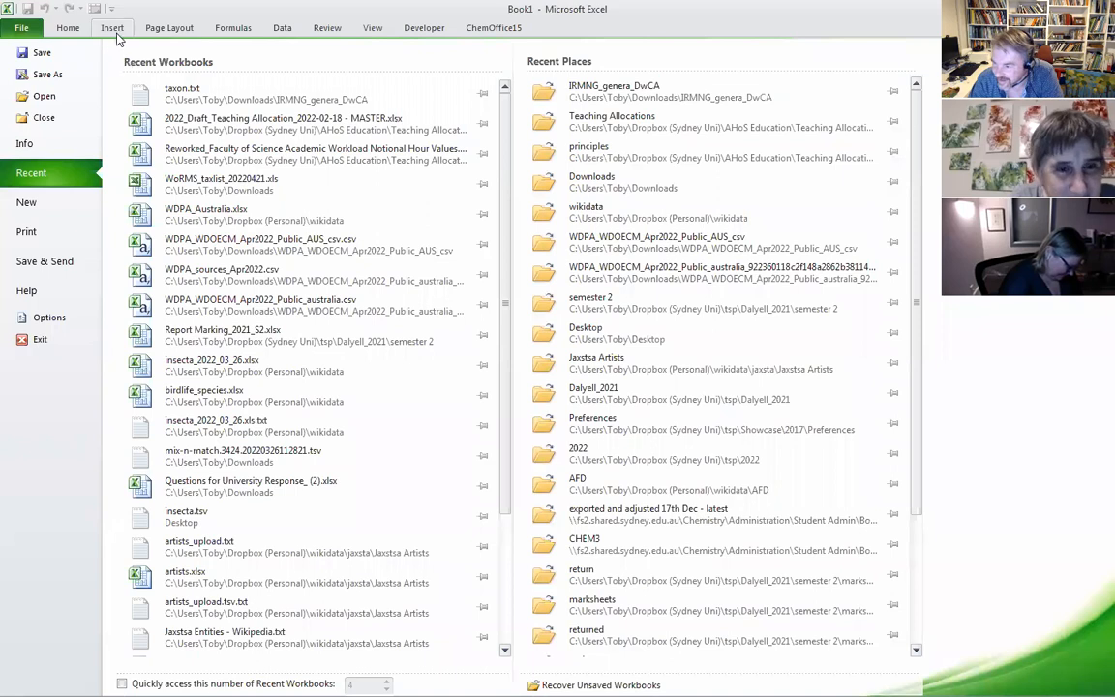
pyautogui.click(78, 28)
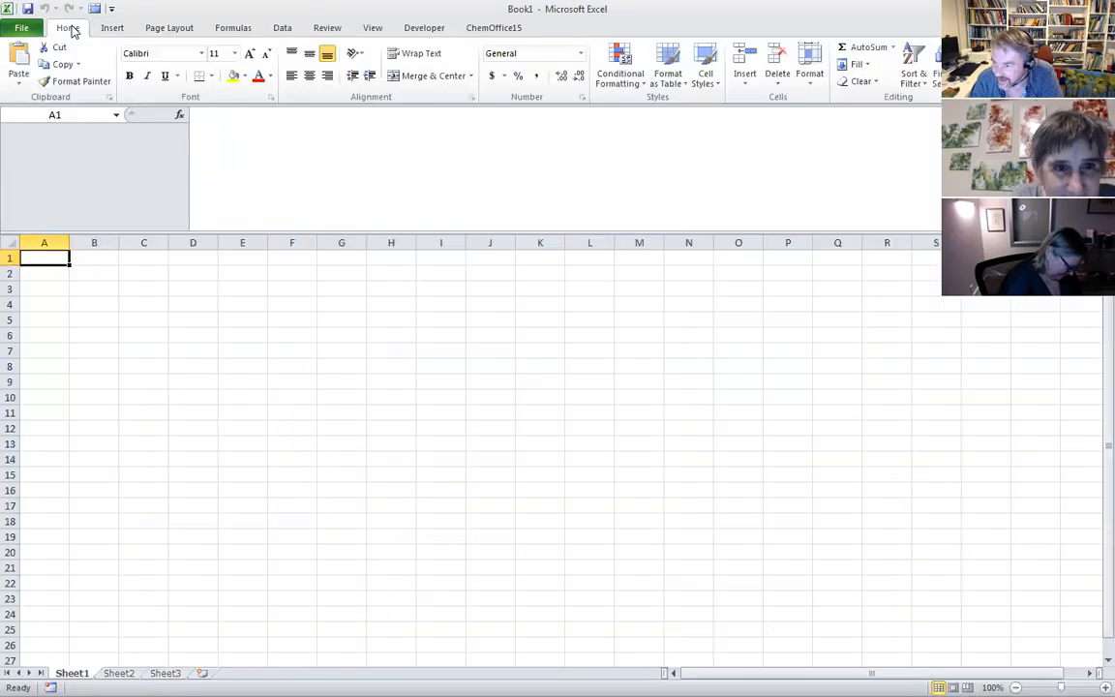
pyautogui.click(281, 27)
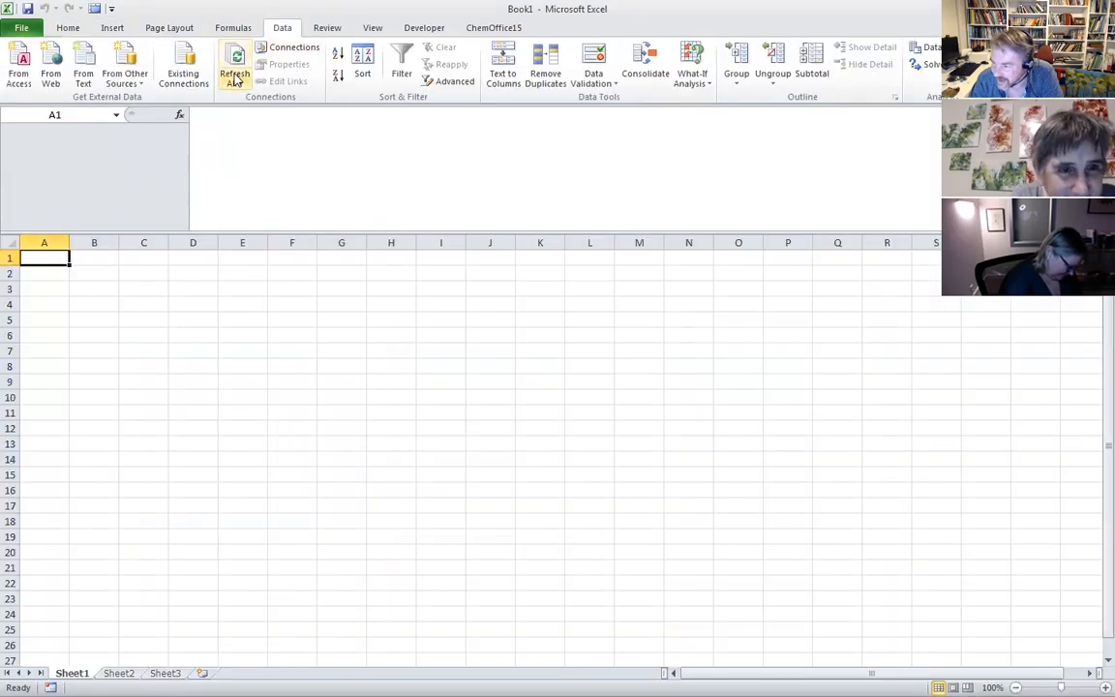
pyautogui.click(85, 78)
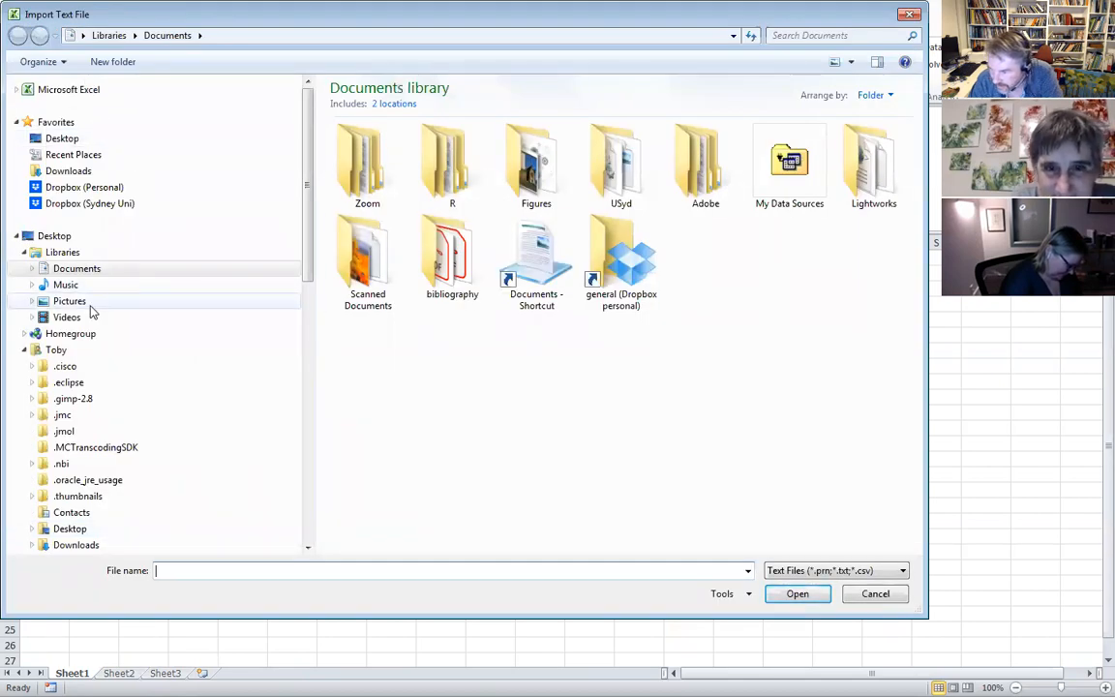
pyautogui.click(74, 171)
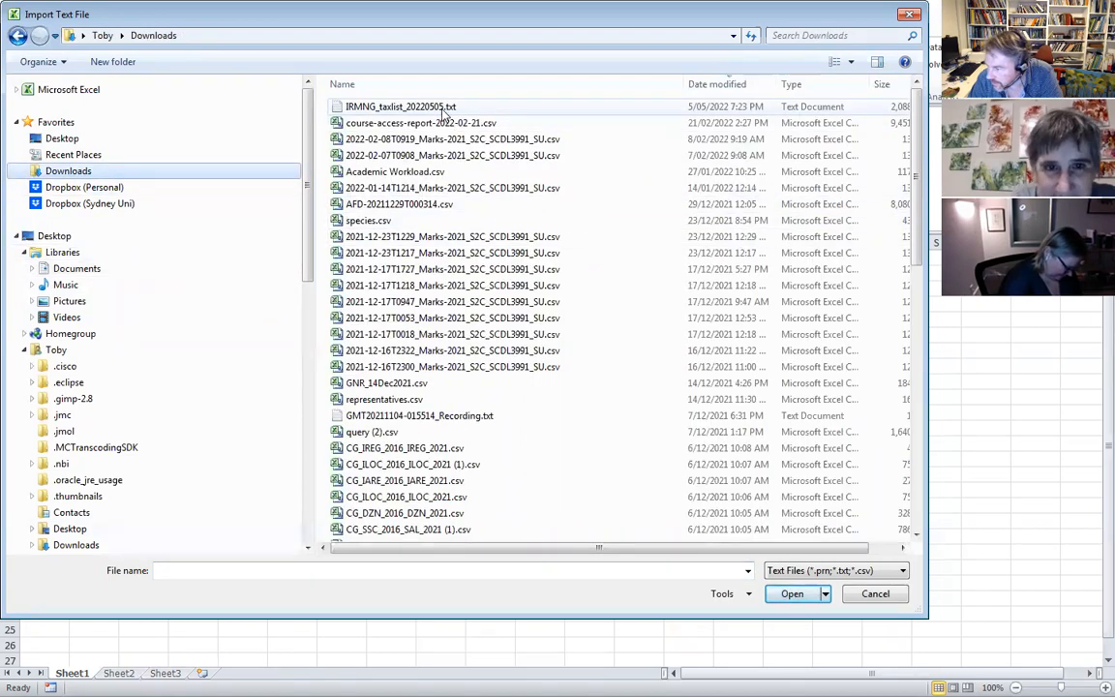
pyautogui.click(444, 110)
pyautogui.scroll(-13, 824, 136)
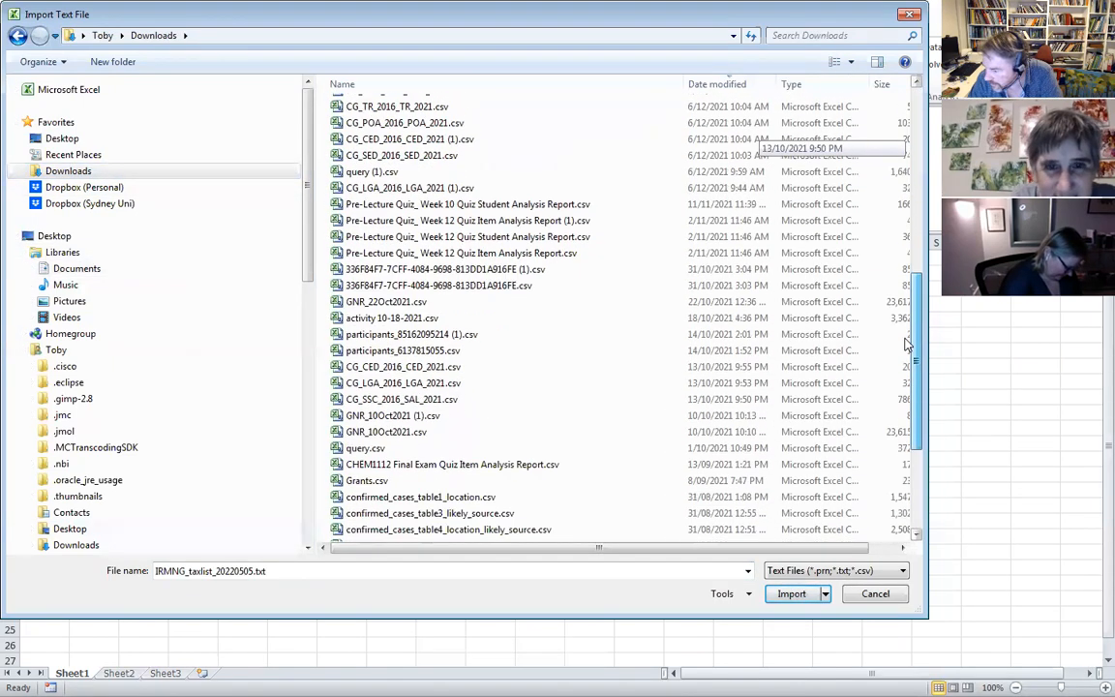
pyautogui.doubleClick(380, 403)
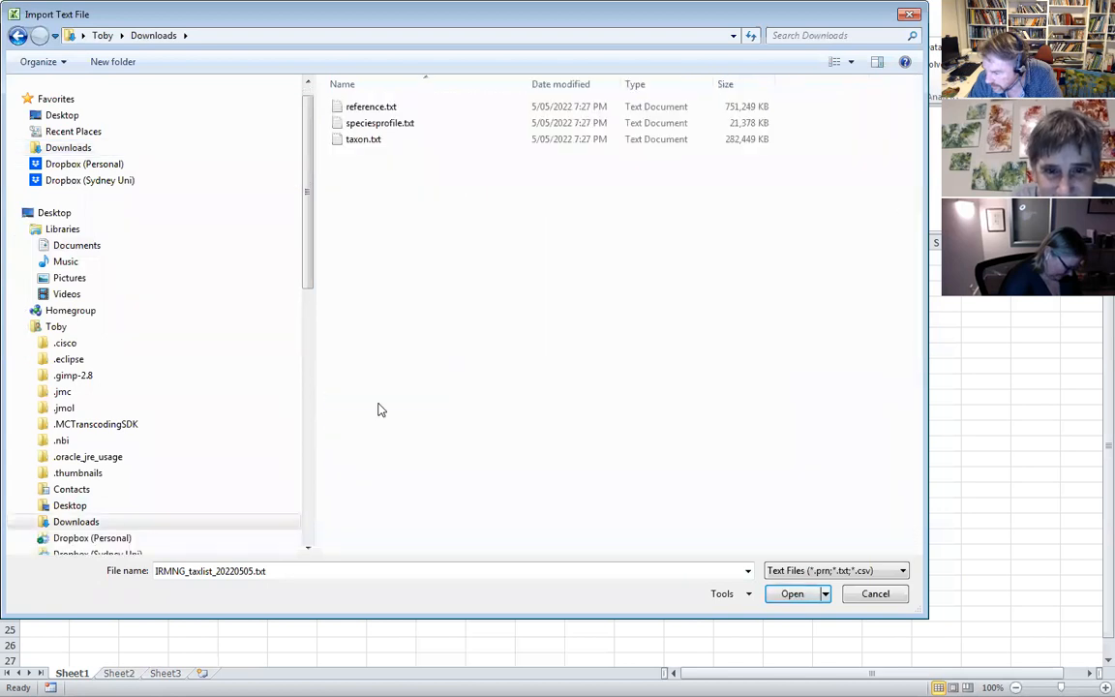
pyautogui.click(378, 130)
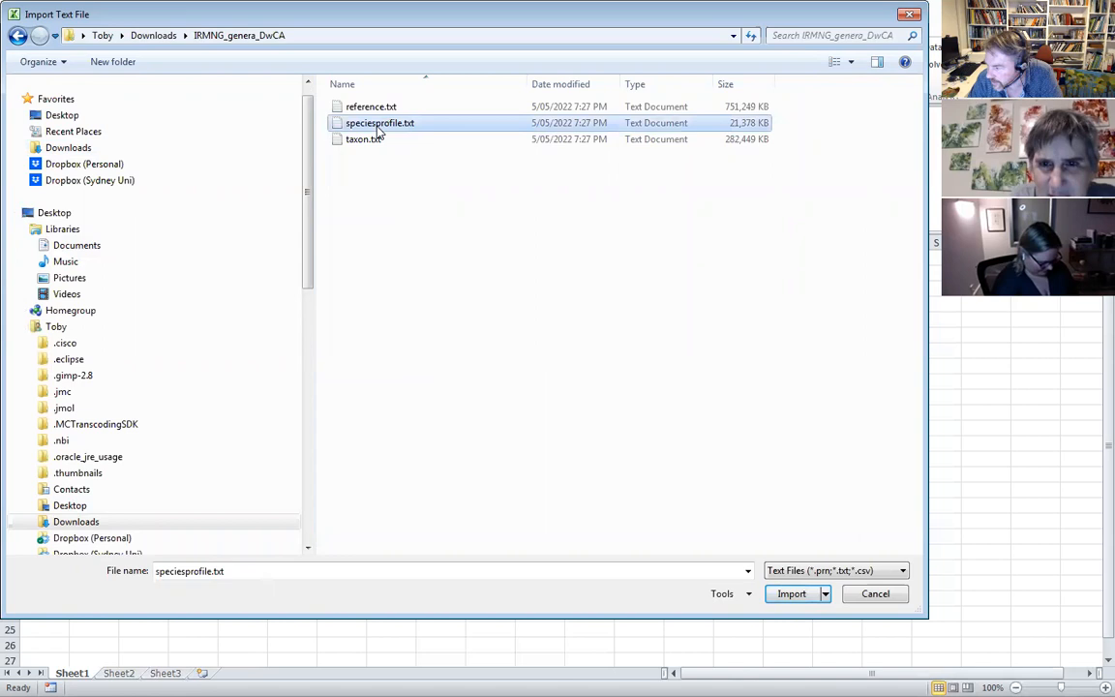
pyautogui.click(381, 141)
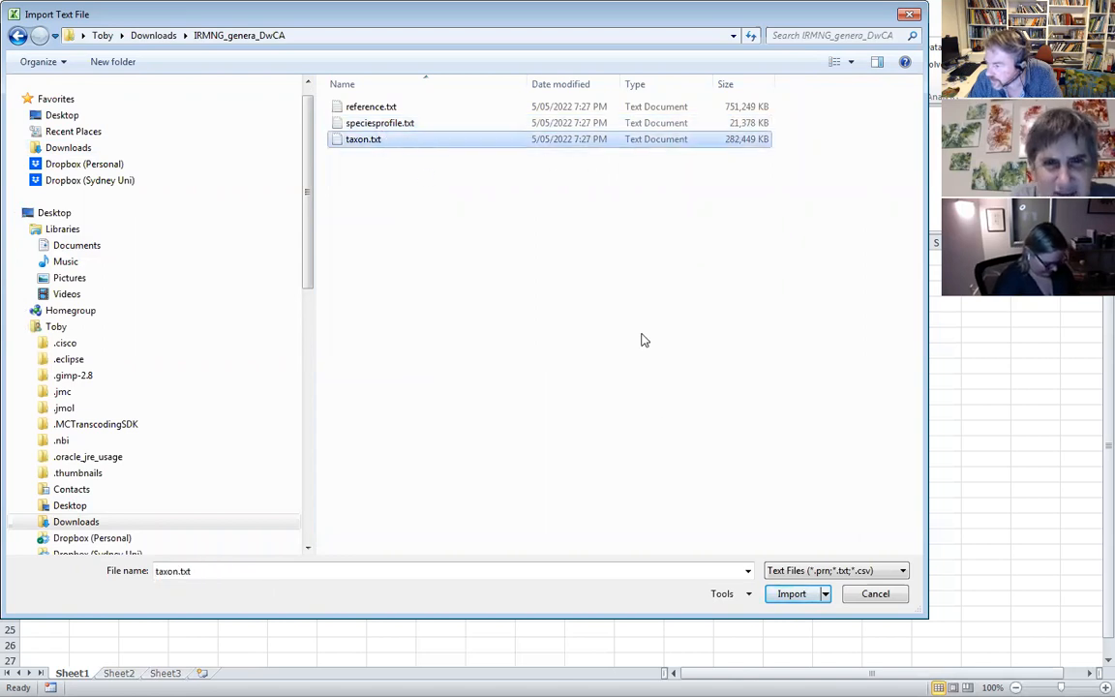
pyautogui.click(791, 595)
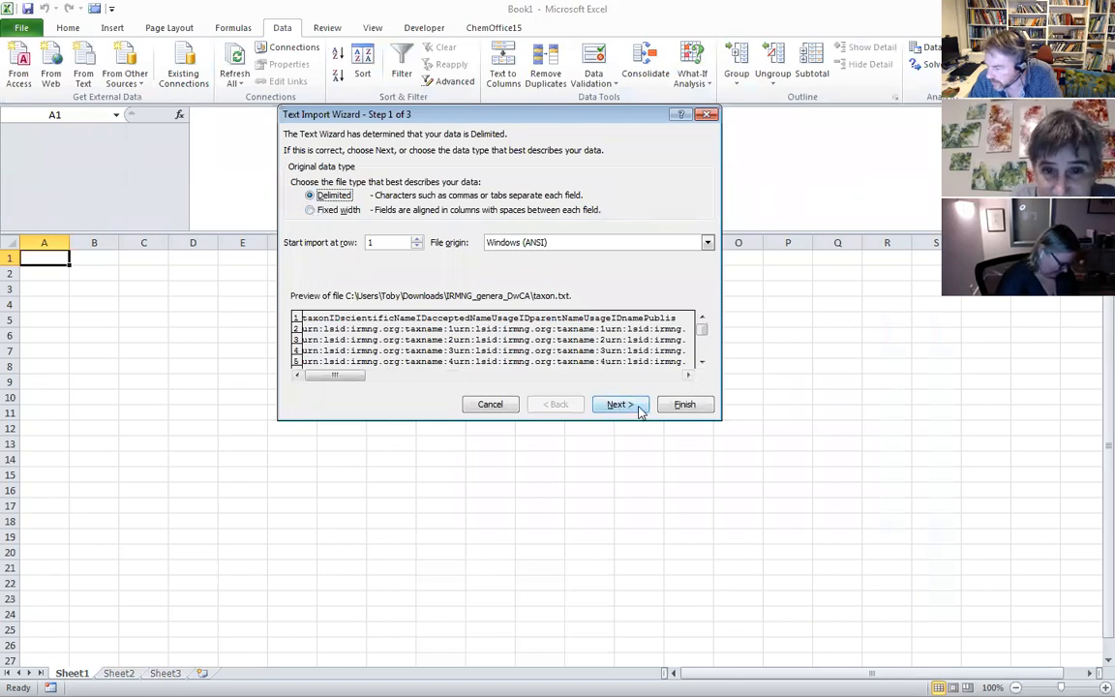
# - Set the file origin of the text import to 65001 : Unicode (UTF-8)
pyautogui.click(618, 244)
pyautogui.moveTo(707, 265); pyautogui.dragTo(713, 305)
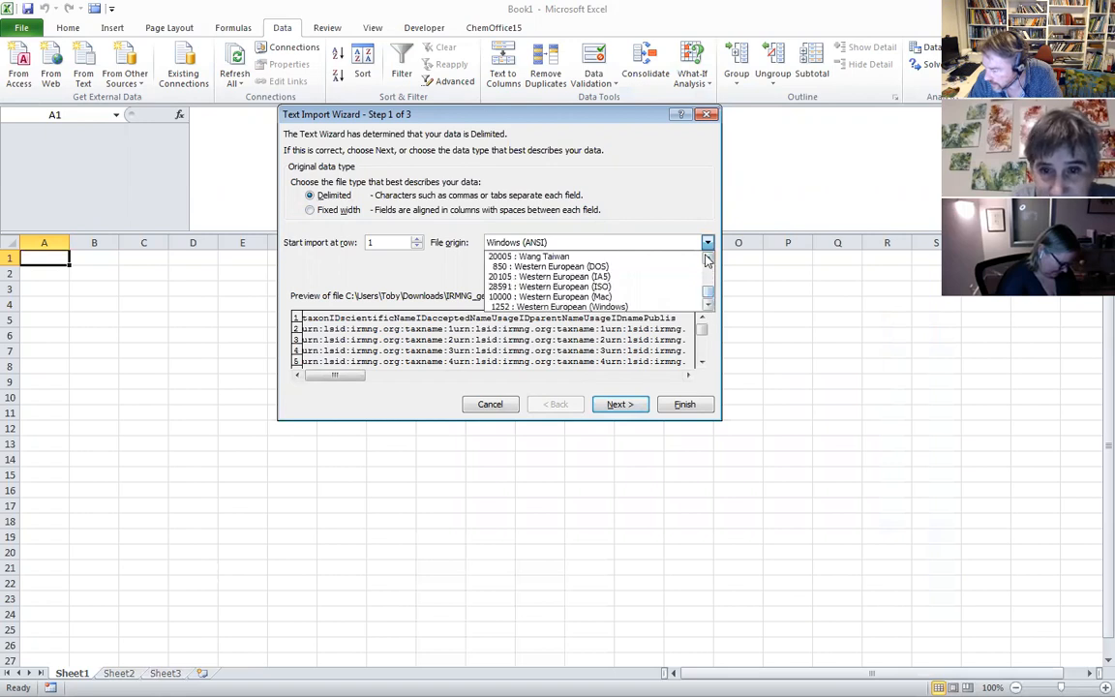
pyautogui.click(709, 259)
pyautogui.click(709, 258)
pyautogui.click(709, 258)
pyautogui.click(708, 258)
pyautogui.click(708, 258)
pyautogui.click(566, 277)
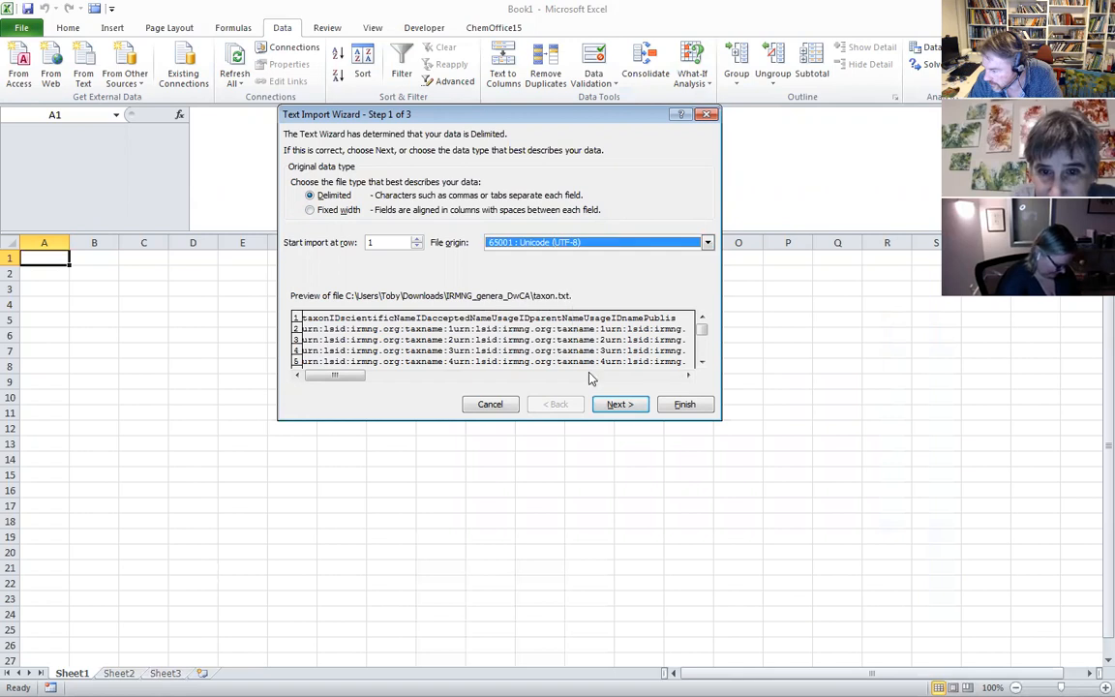
# - Complete the import as tab-delimited data with General column format, placing it at cell A1 of the existing worksheet
pyautogui.click(614, 406)
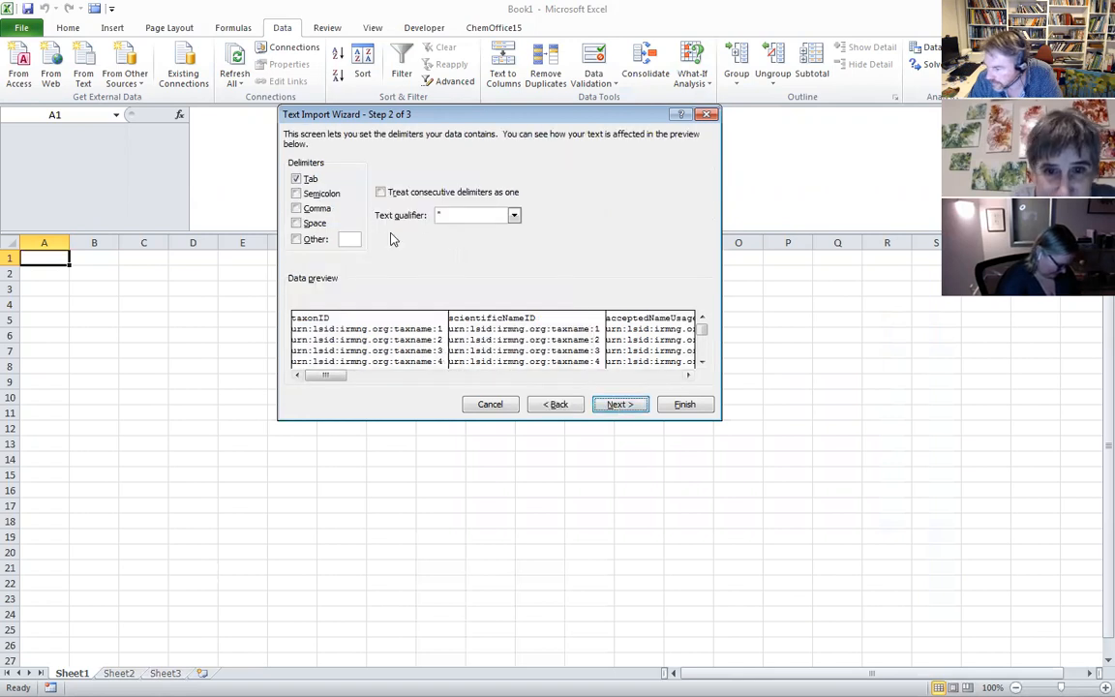
pyautogui.click(615, 406)
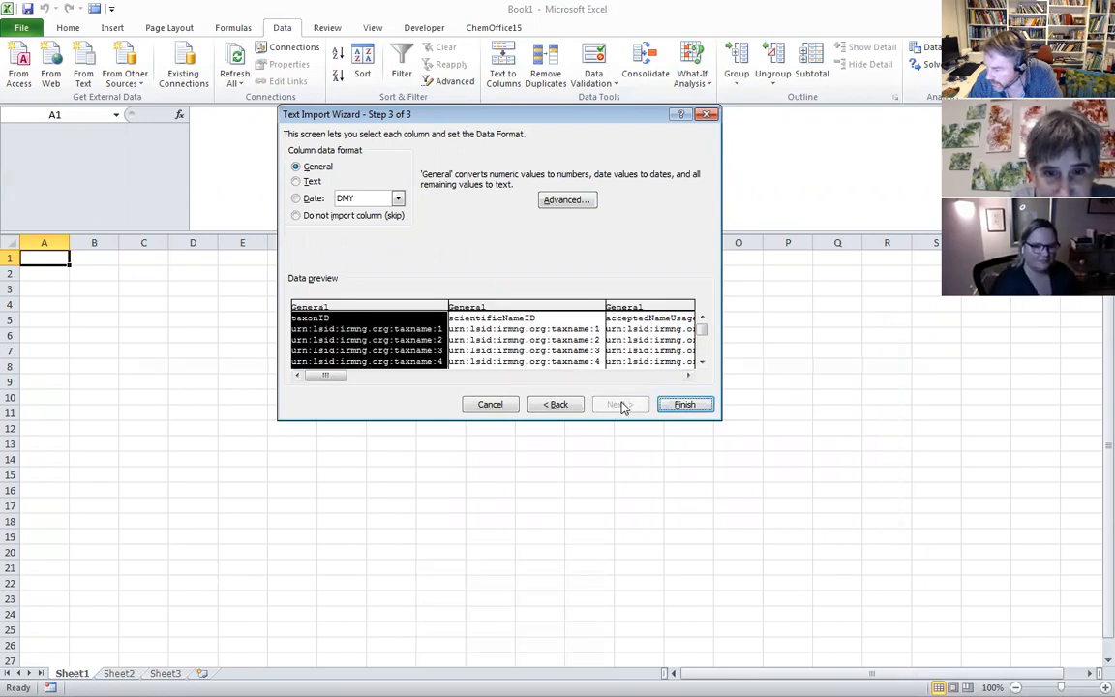
pyautogui.click(684, 404)
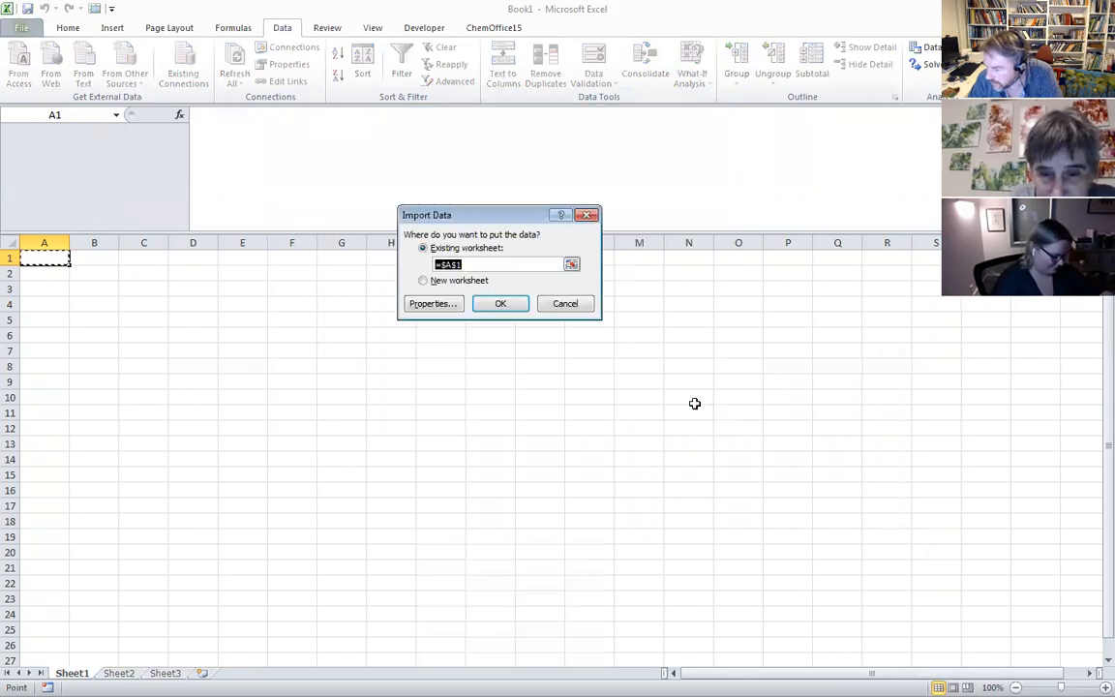
pyautogui.click(502, 304)
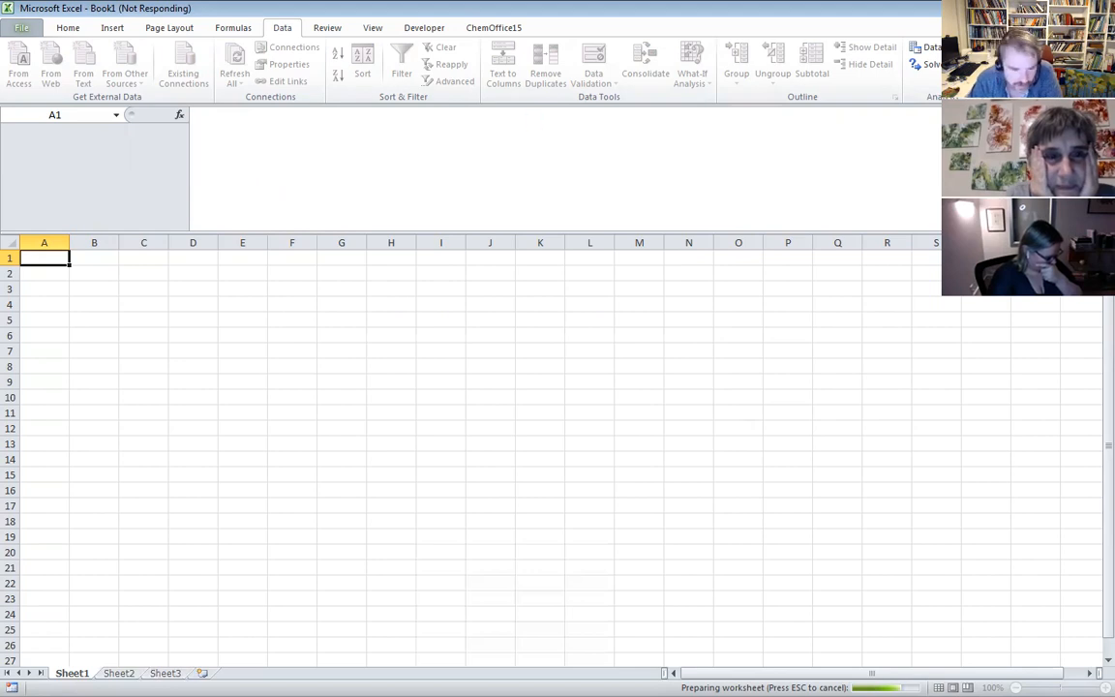
# - Switch to the browser, close the IRMNG Adalia page, and examine the current-use figures on Wikidata's Property talk:P5055 page
pyautogui.hotkey('alt', 'Tab')
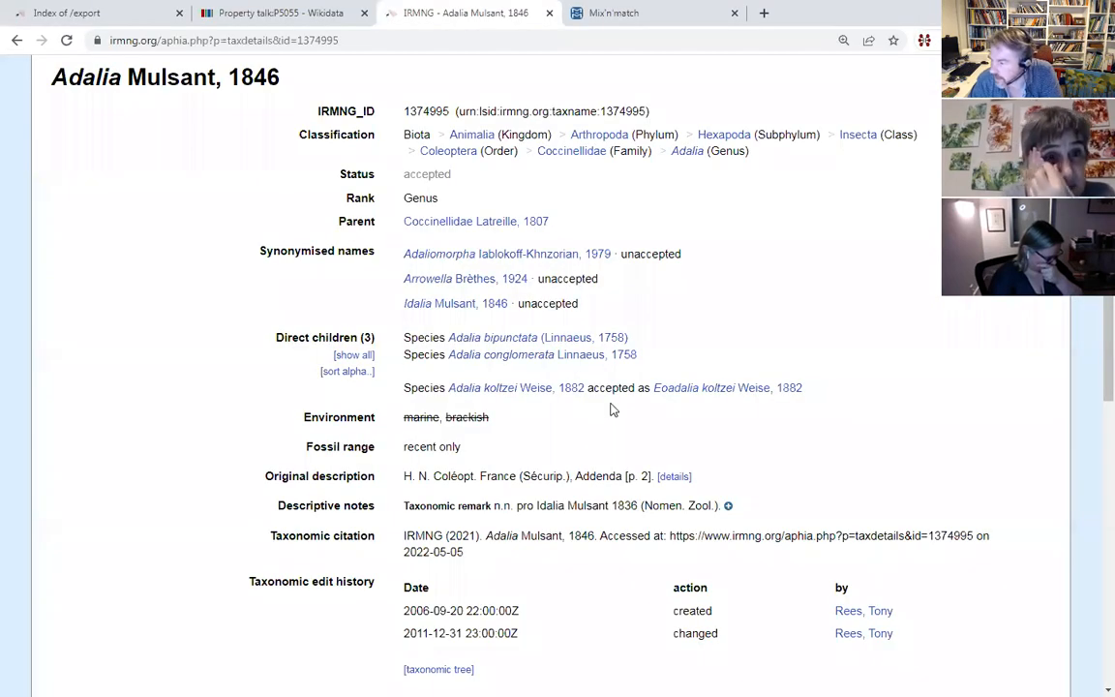
pyautogui.click(548, 13)
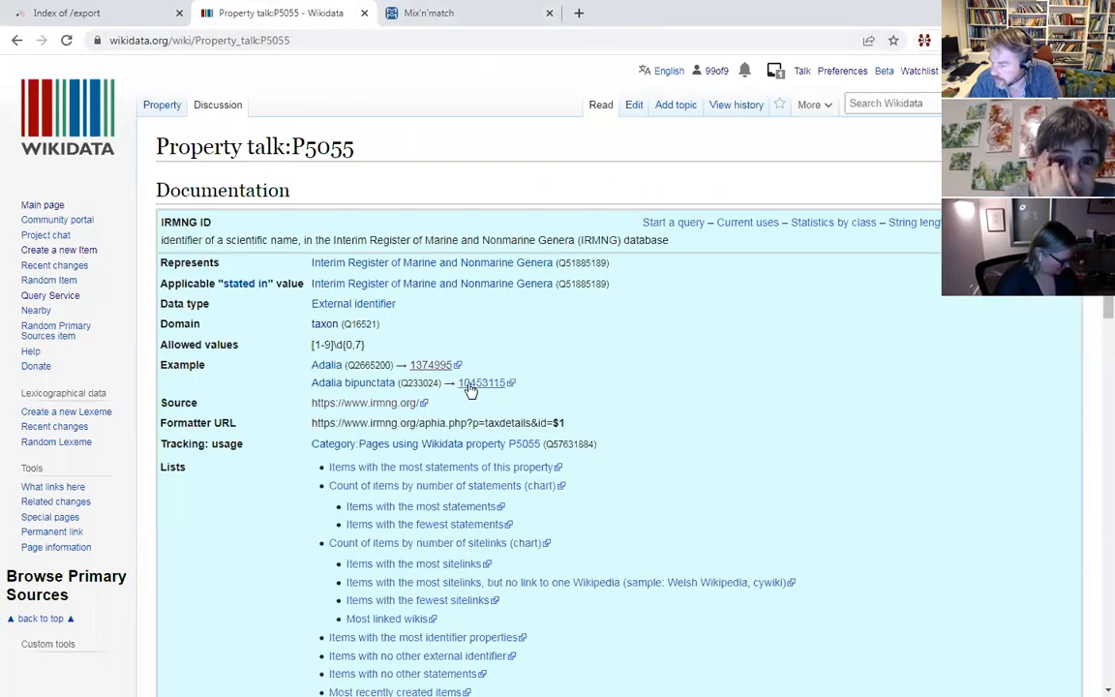
pyautogui.scroll(-6, 579, 405)
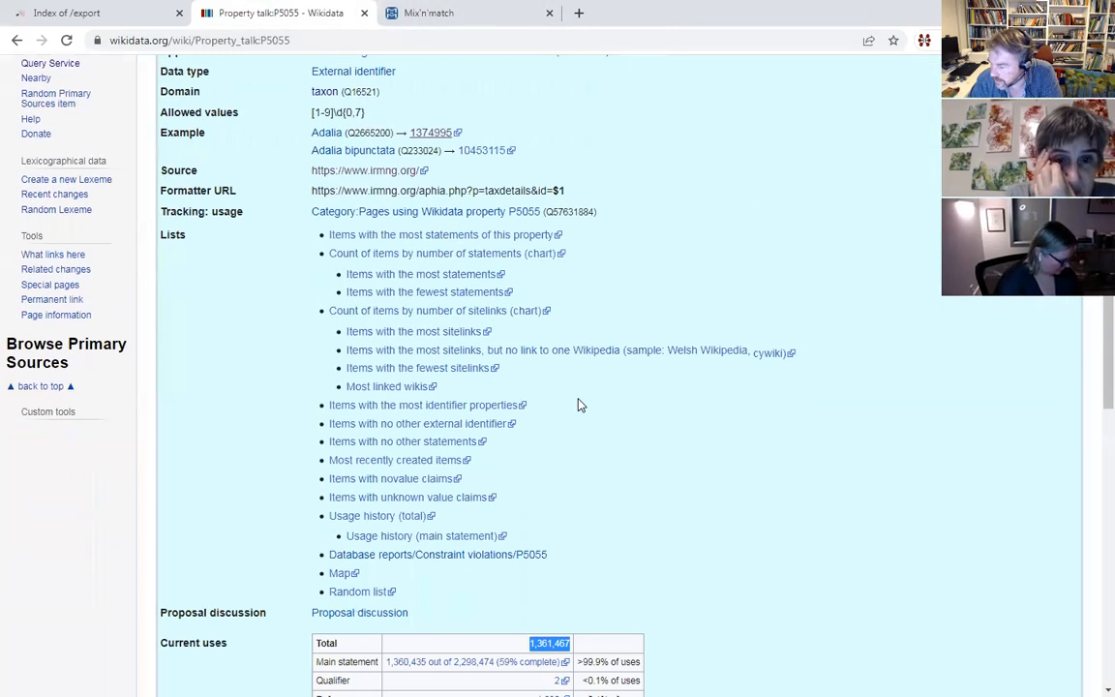
pyautogui.scroll(-2, 579, 404)
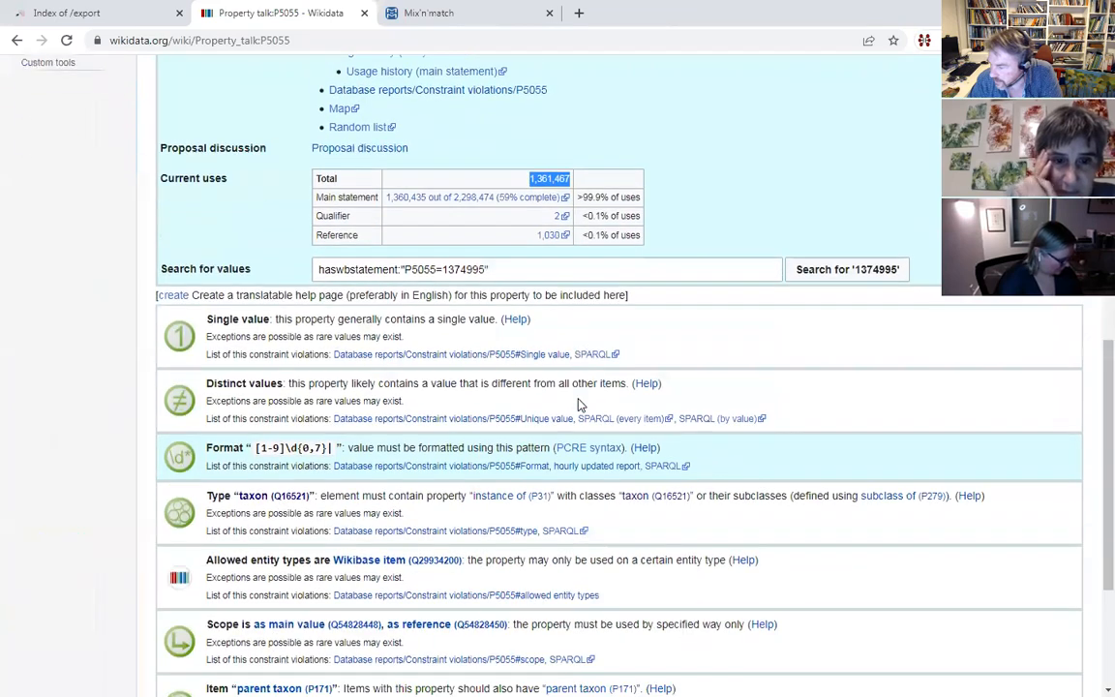
pyautogui.scroll(2, 579, 404)
pyautogui.scroll(3, 579, 405)
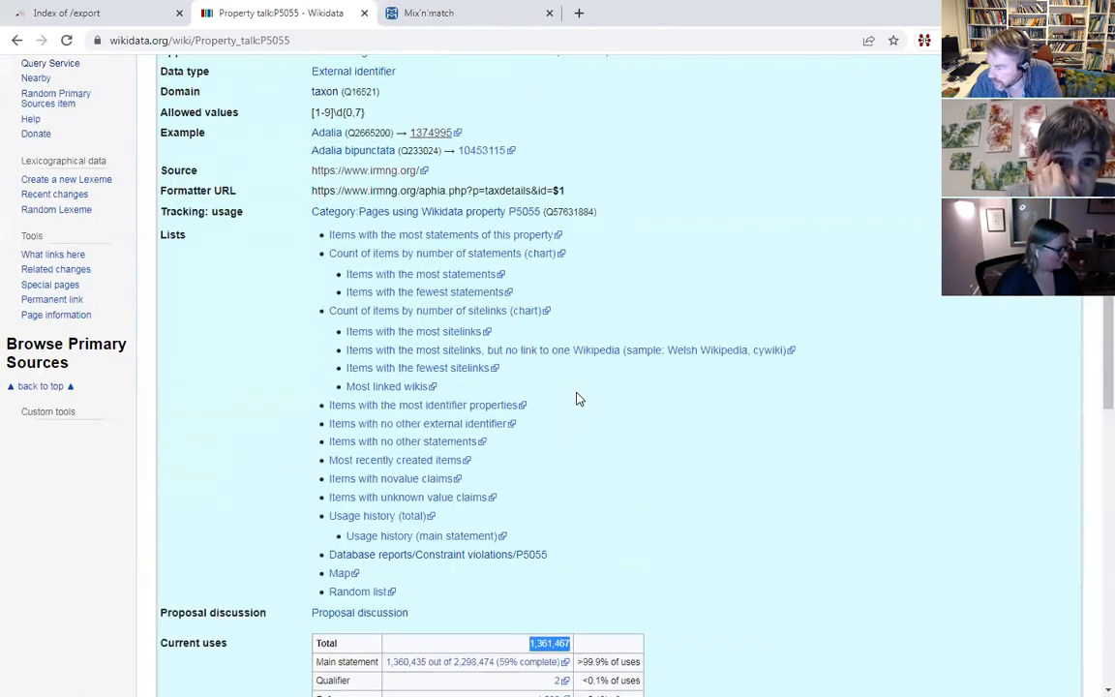
pyautogui.scroll(-5, 577, 398)
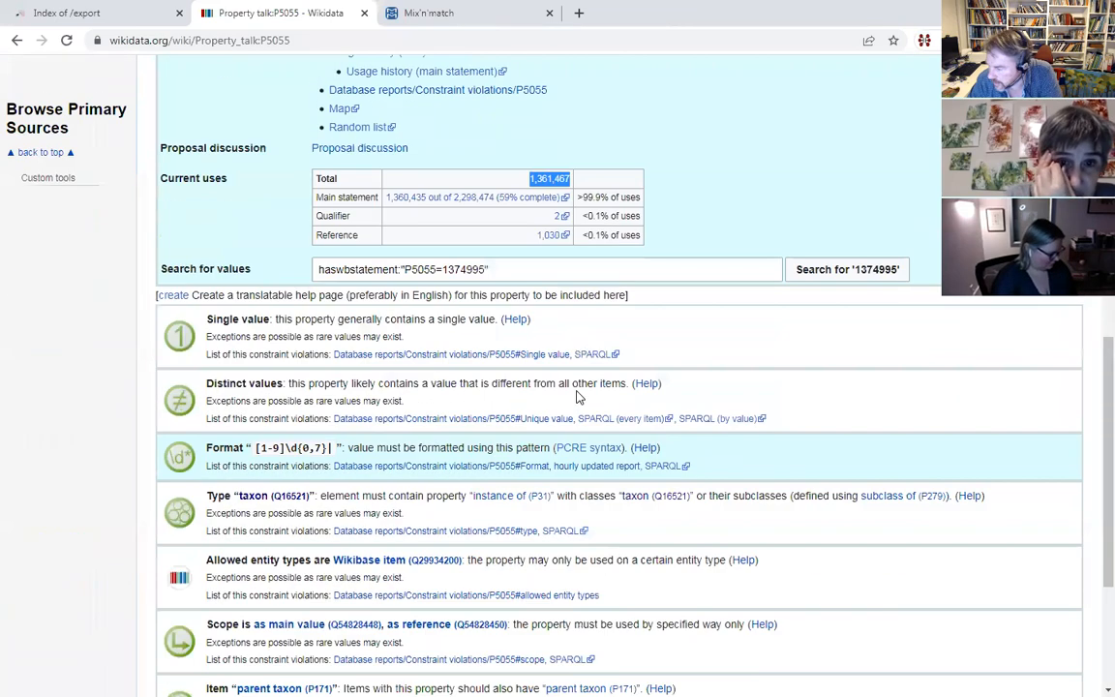
# - Open the P5055 main-statement query in a new Wikidata Query Service tab, run it, and look through the resulting items
pyautogui.rightClick(452, 199)
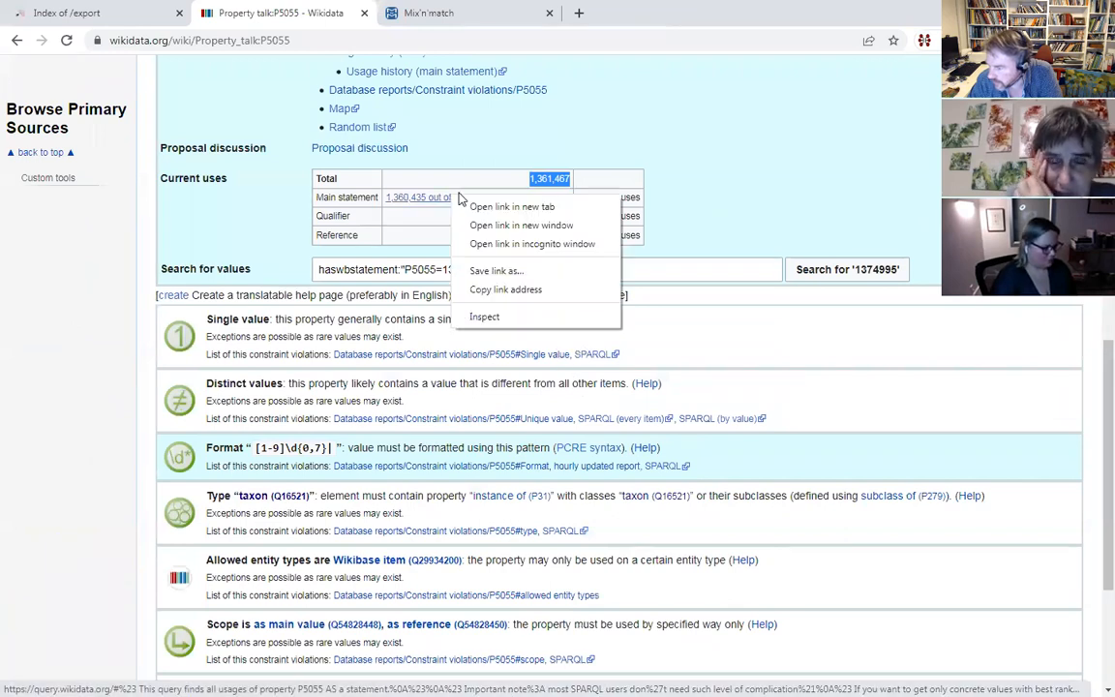
pyautogui.click(494, 207)
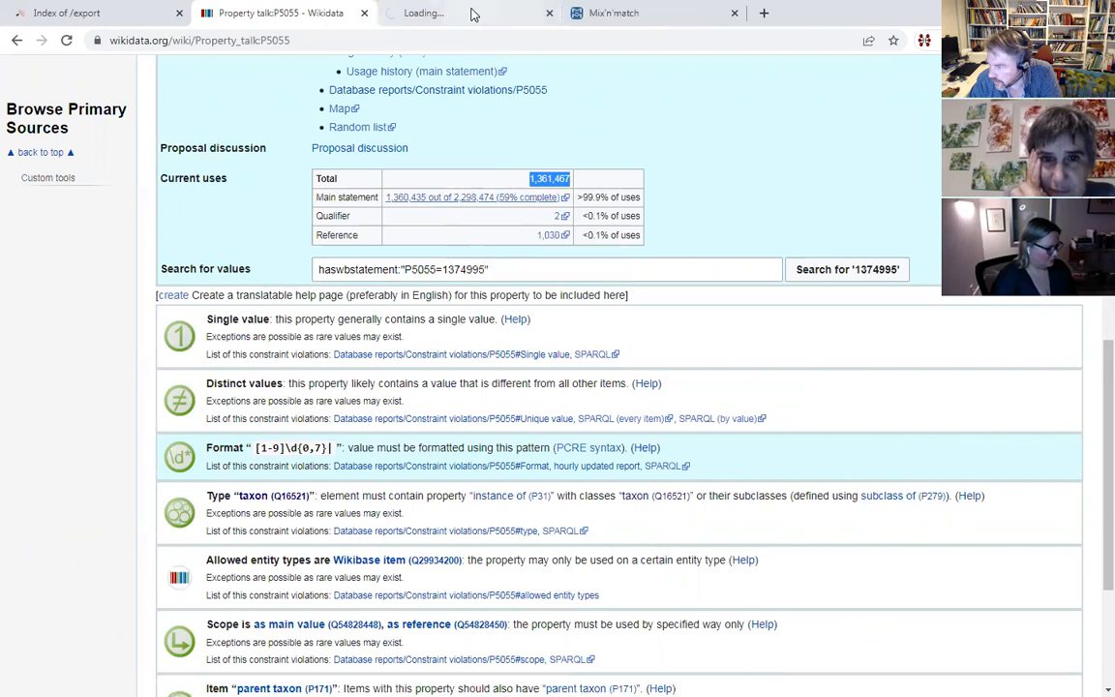
pyautogui.click(425, 13)
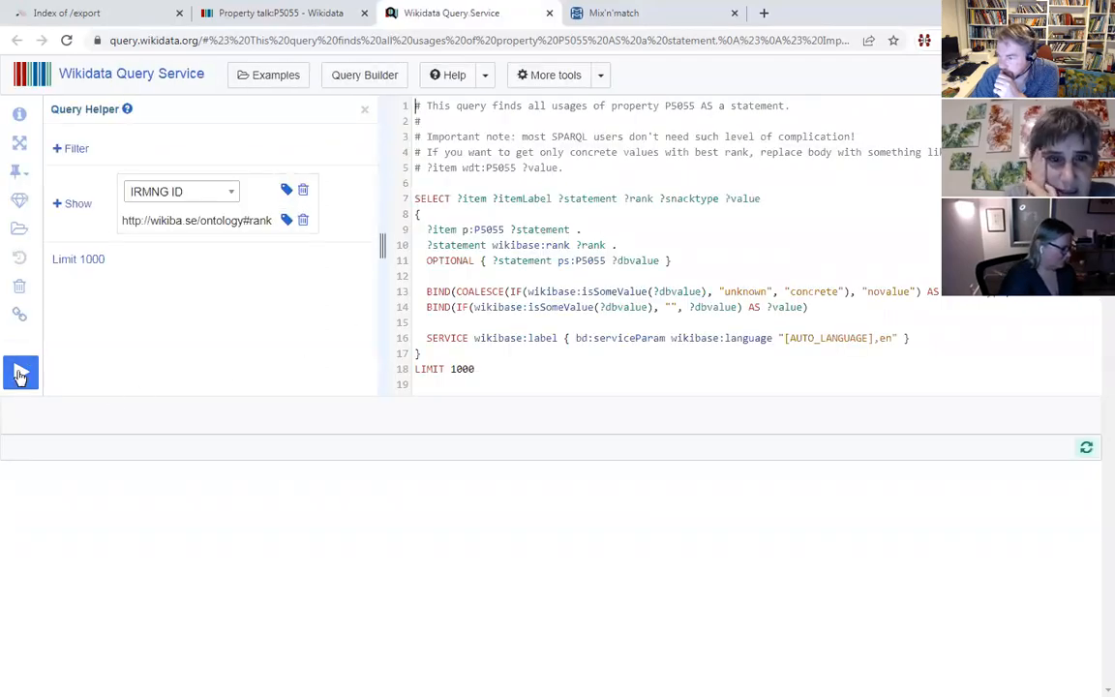
pyautogui.click(319, 11)
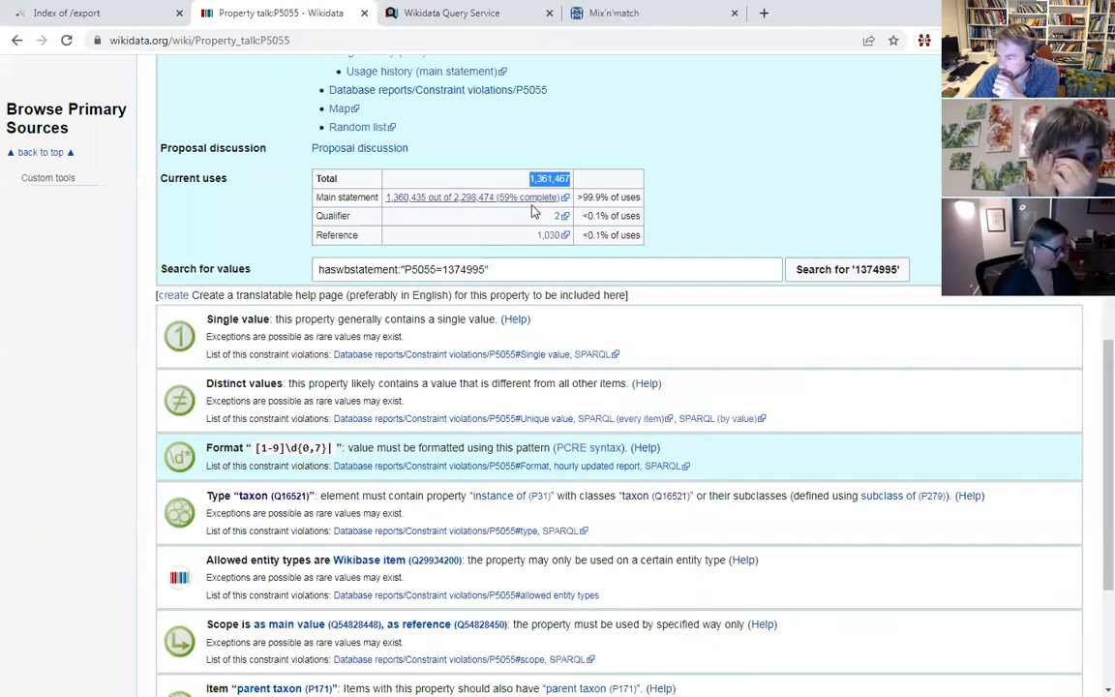
pyautogui.click(416, 14)
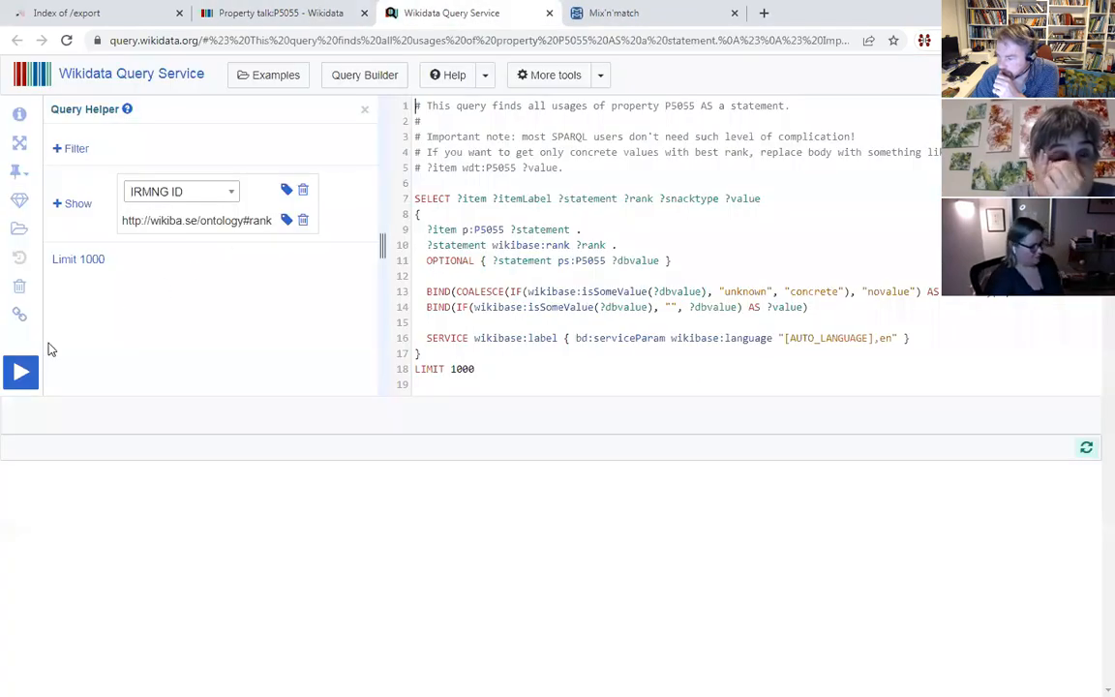
pyautogui.click(22, 375)
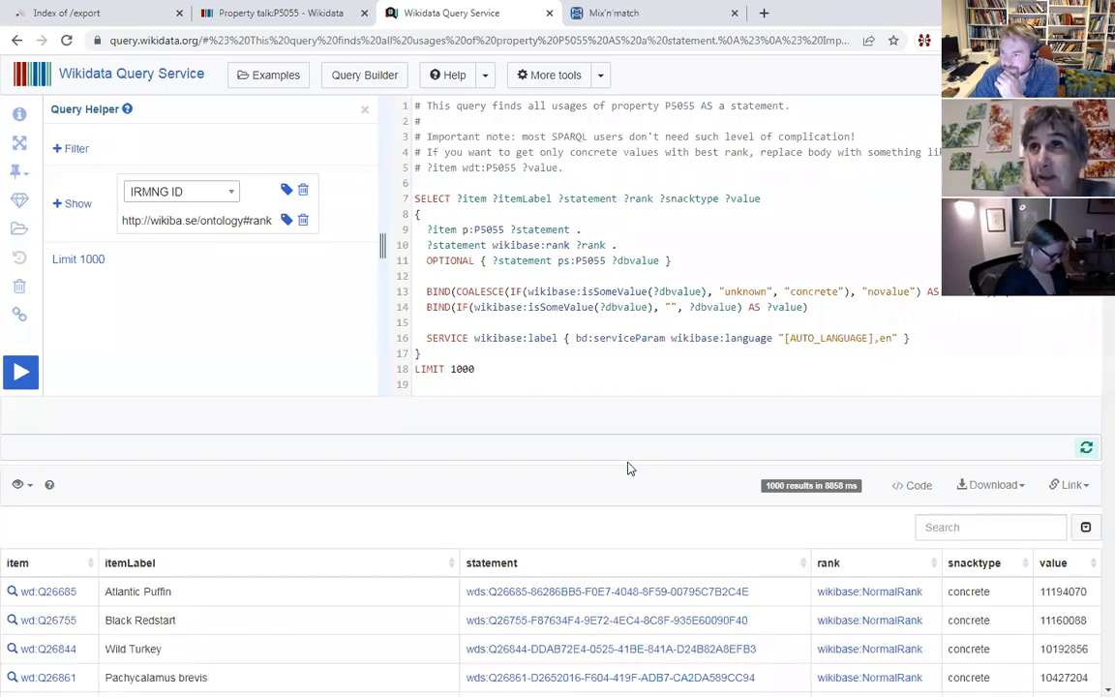
pyautogui.scroll(-5, 627, 469)
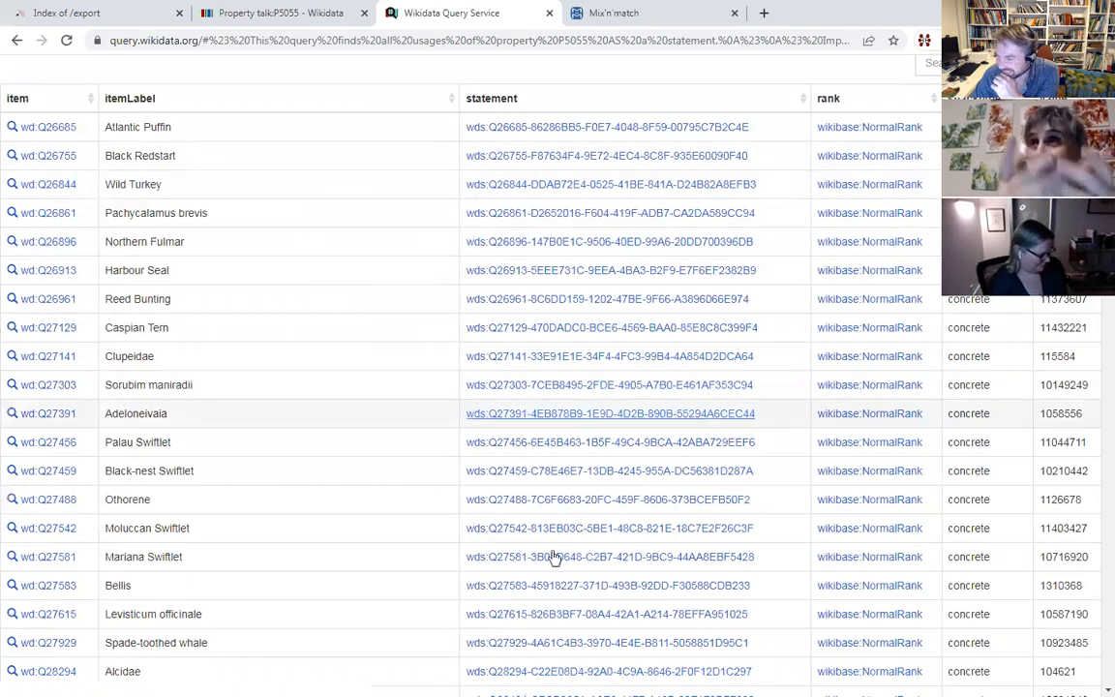
pyautogui.scroll(-5, 874, 356)
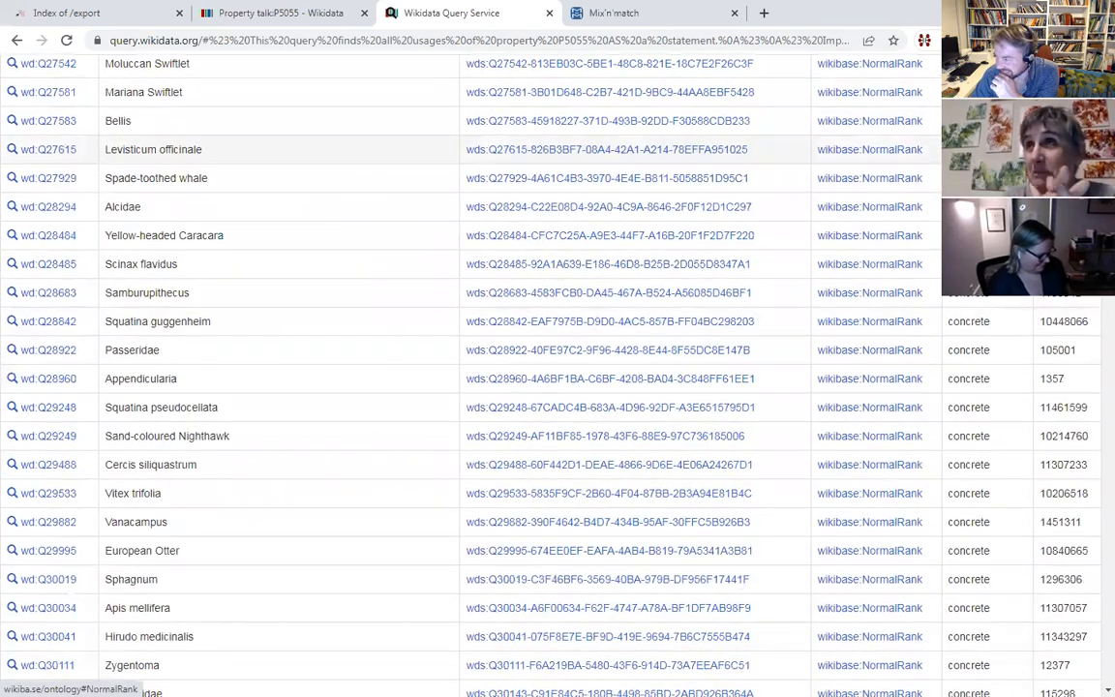
# - Browse further through the query results and open the Pseudeuophrys erratica and Gonioplectrus items in separate new tabs
pyautogui.scroll(-10, 495, 367)
pyautogui.scroll(-20, 1069, 554)
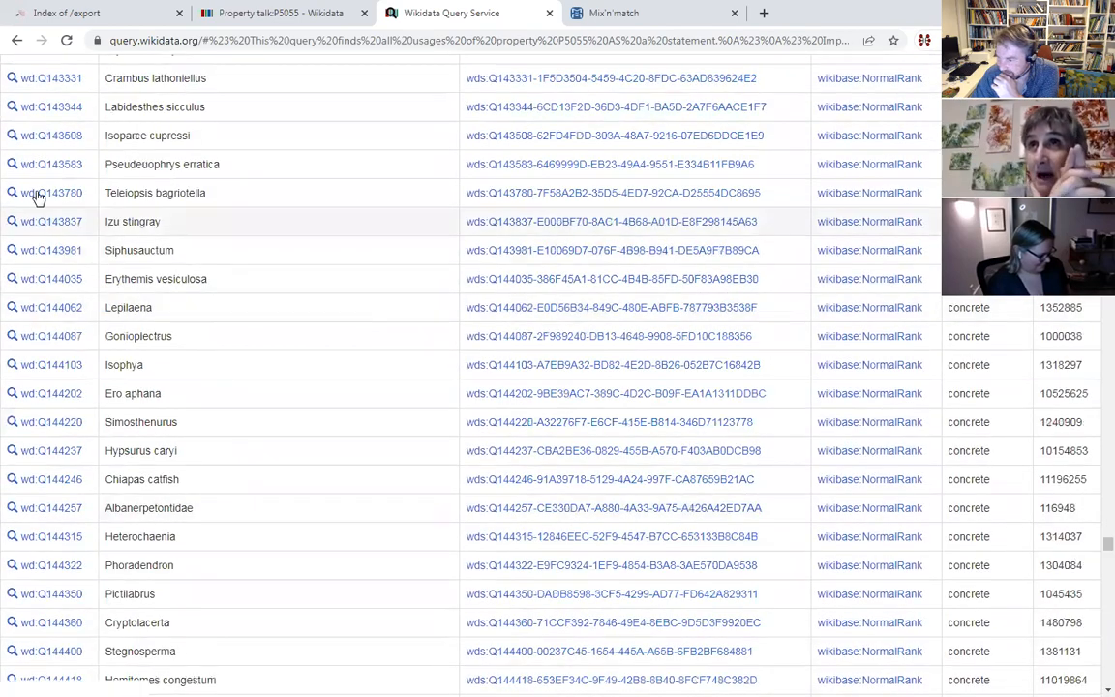
pyautogui.rightClick(55, 166)
pyautogui.click(60, 178)
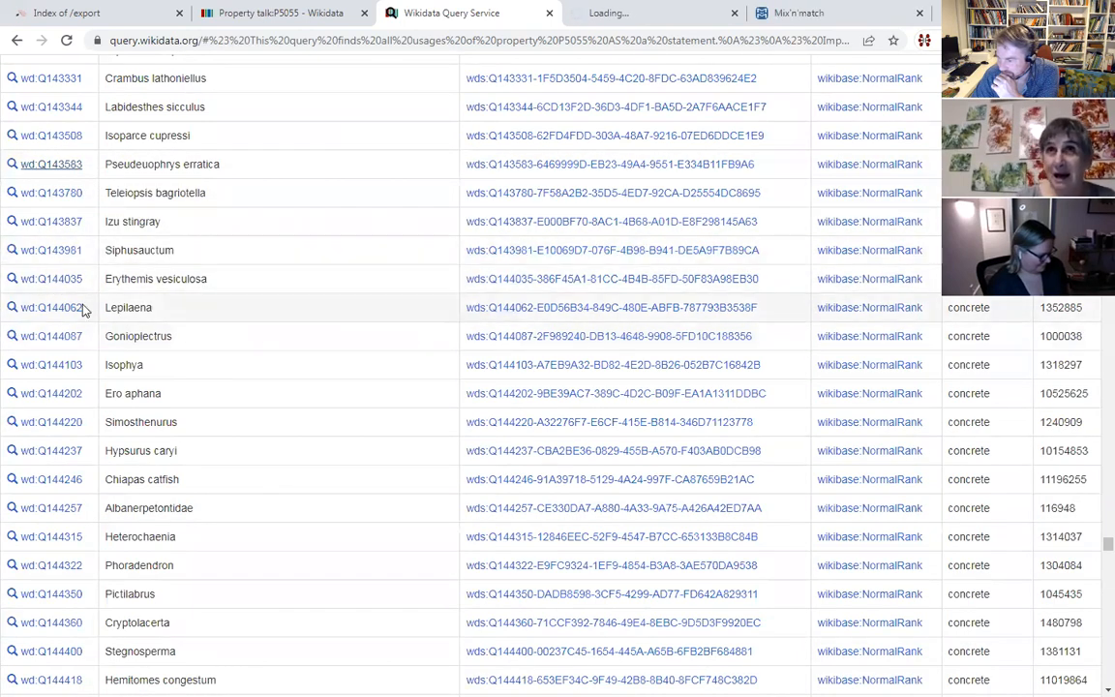
pyautogui.rightClick(71, 342)
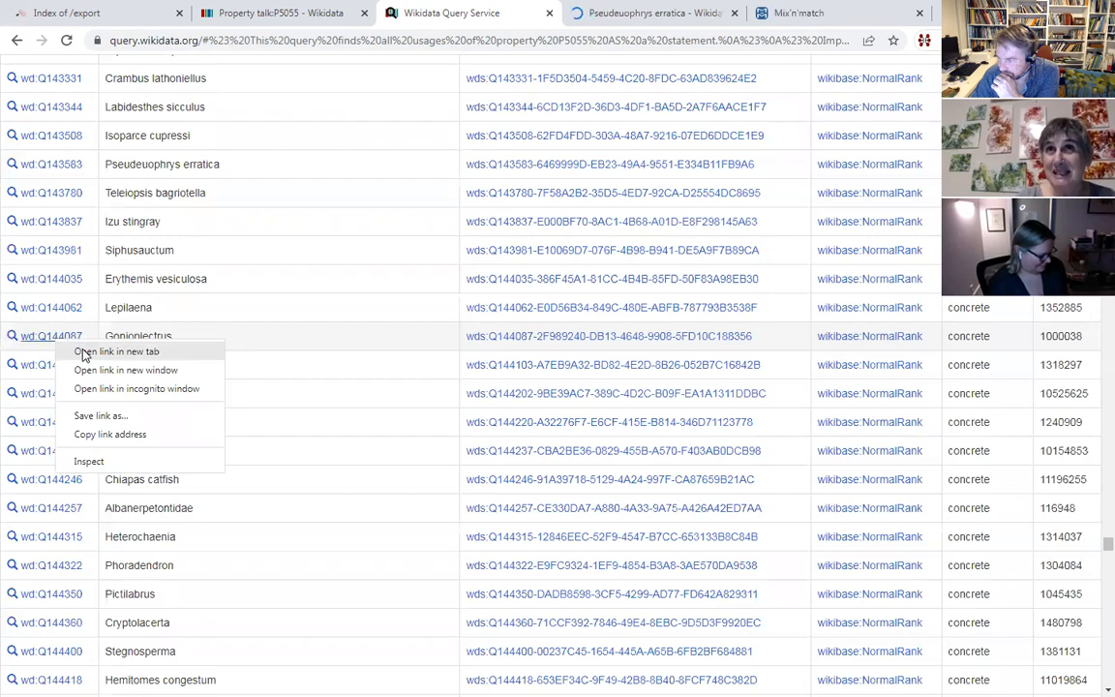
pyautogui.click(80, 351)
# - Look over the Pseudeuophrys erratica and Gonioplectrus items and open the revision history of each
pyautogui.click(574, 13)
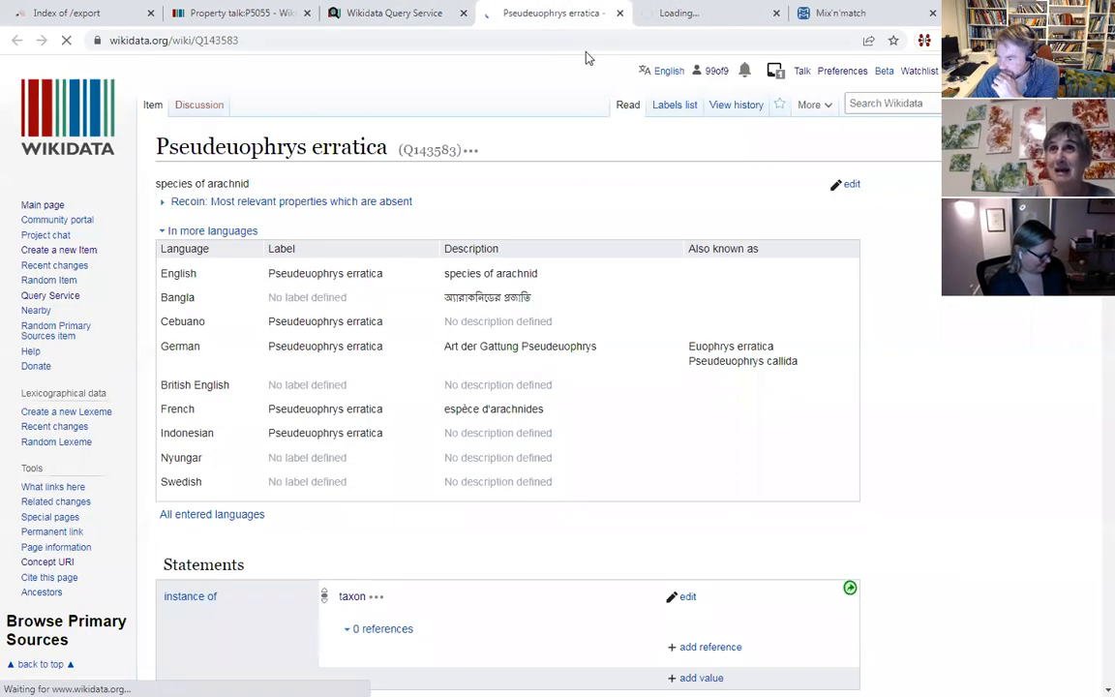
pyautogui.scroll(-5, 586, 145)
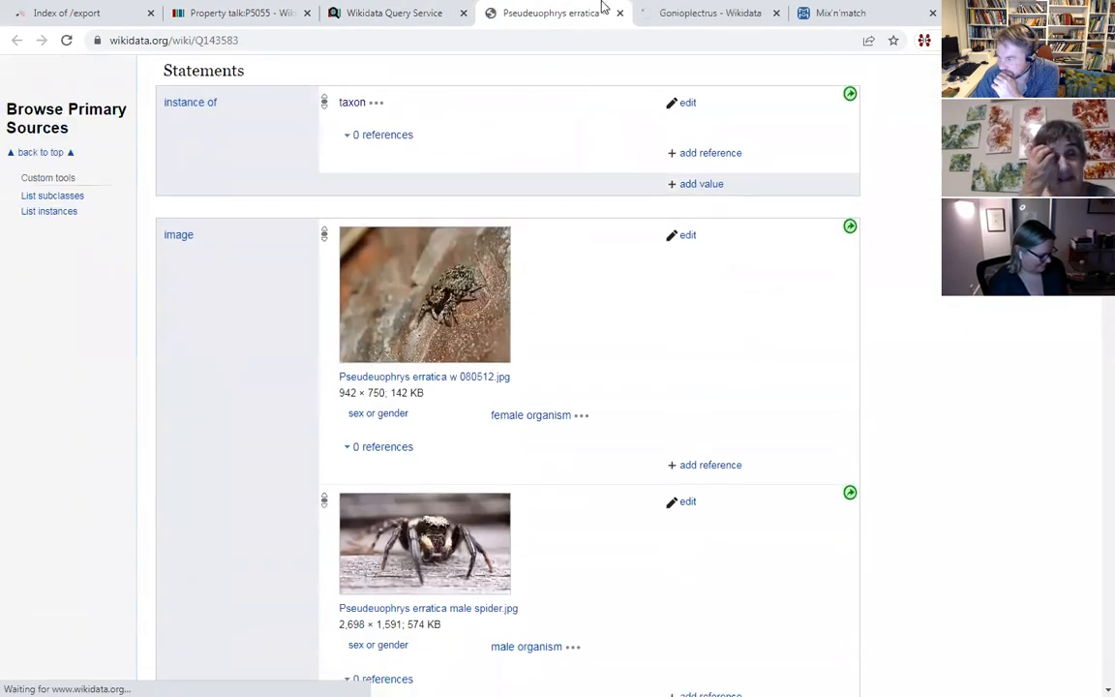
pyautogui.click(663, 13)
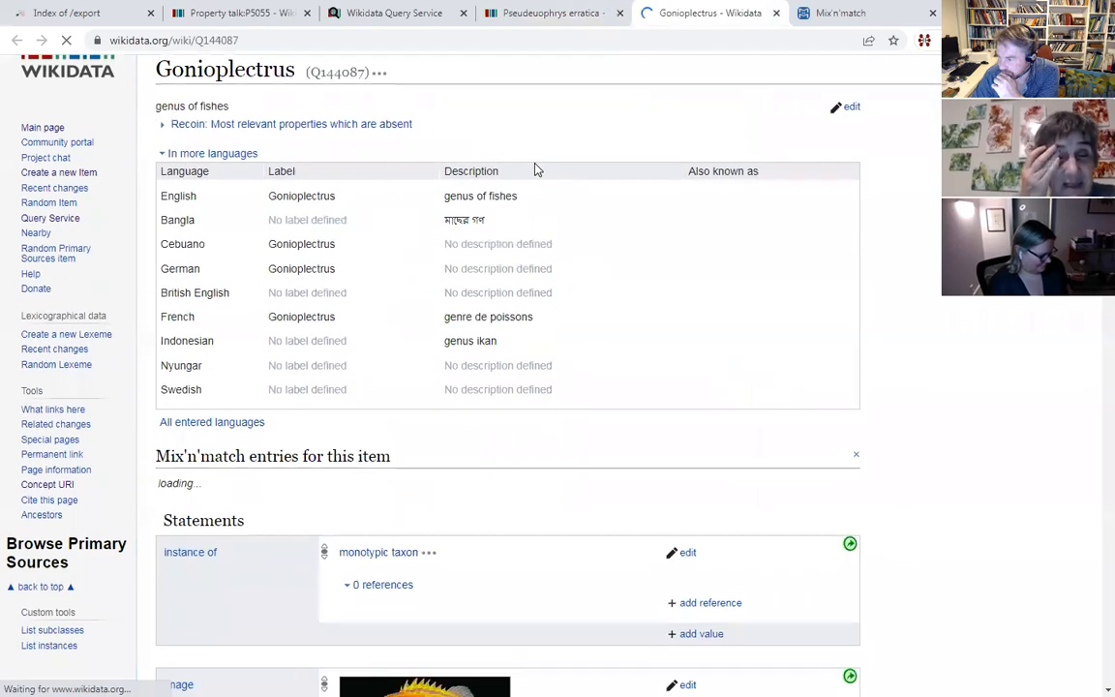
pyautogui.scroll(-5, 538, 170)
pyautogui.scroll(8, 537, 169)
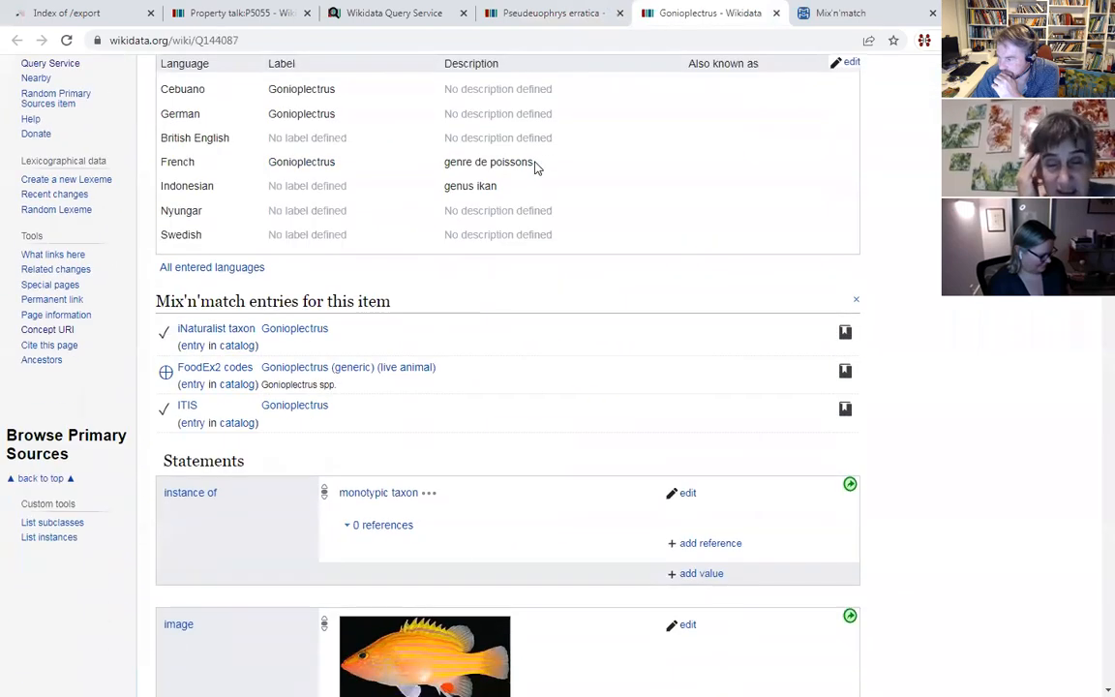
pyautogui.click(721, 109)
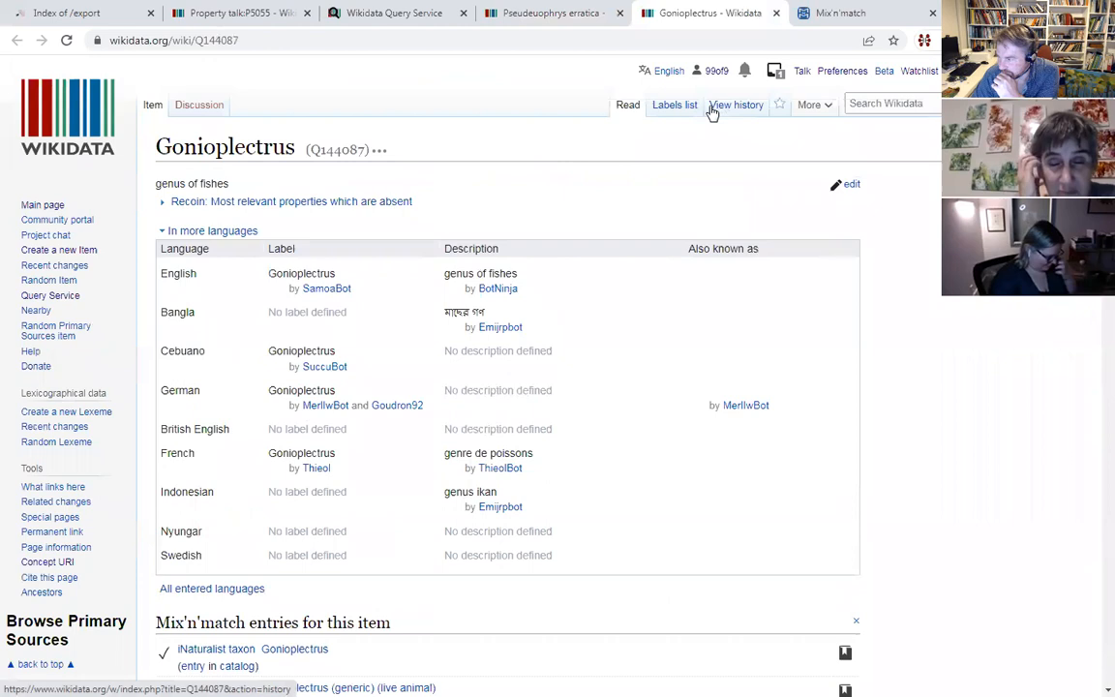
pyautogui.click(550, 13)
pyautogui.scroll(10, 620, 198)
pyautogui.scroll(2, 623, 194)
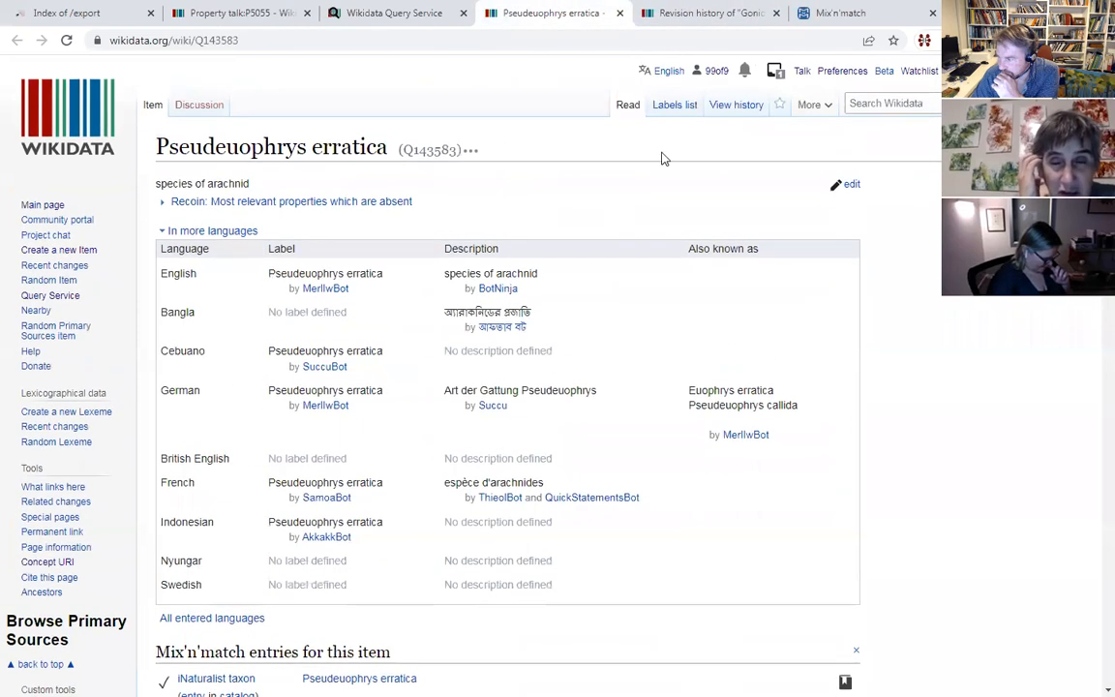
# - Search the Gonioplectrus revision history for "irmng"
pyautogui.click(682, 12)
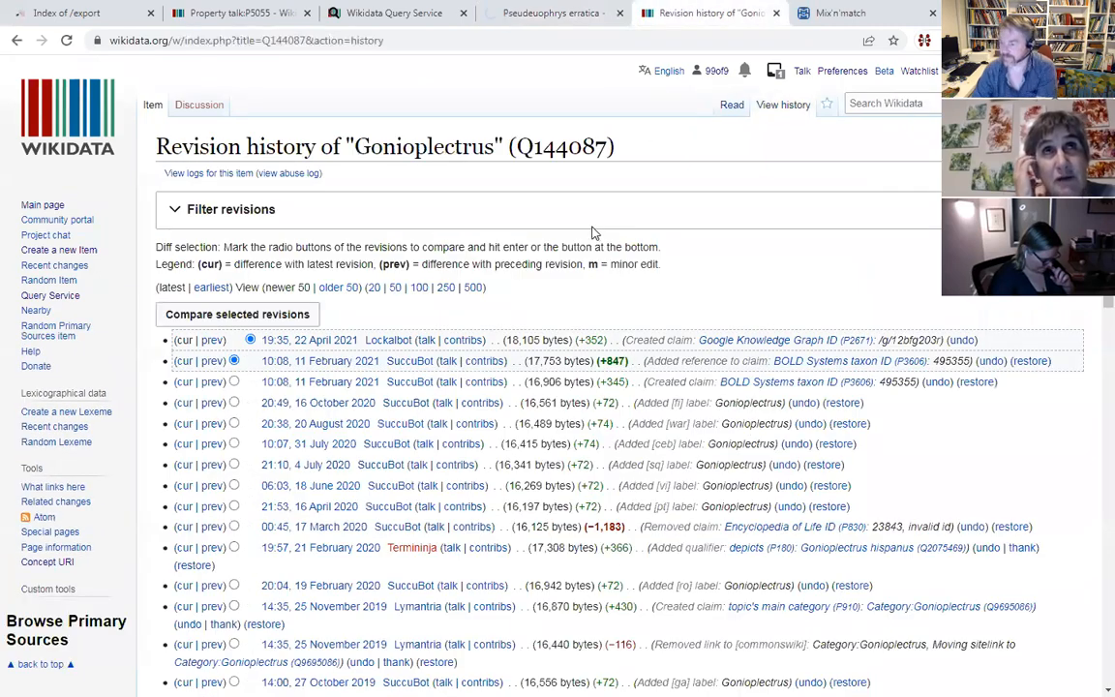
pyautogui.hotkey('ctrl', 'f')
pyautogui.write('ir')
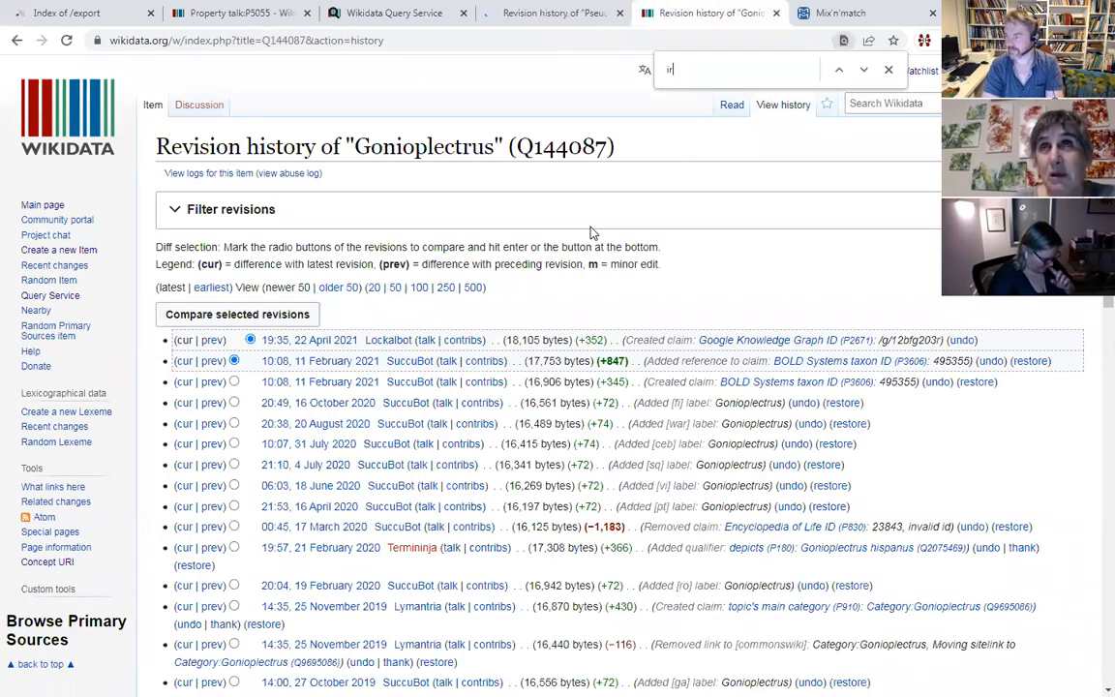
pyautogui.write('mng')
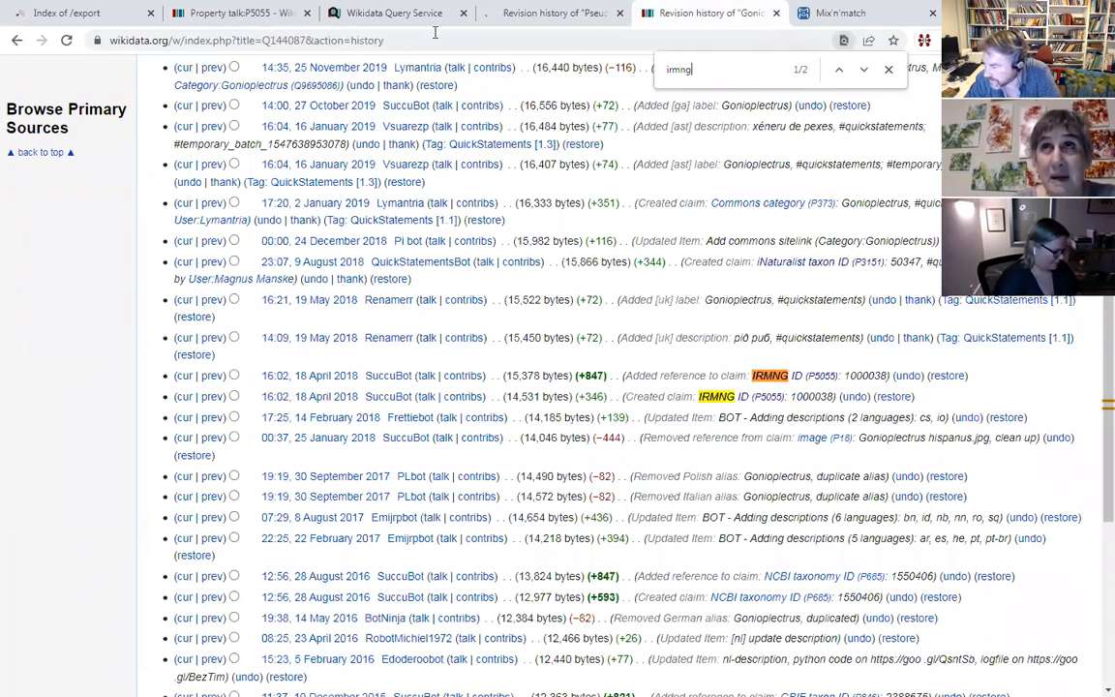
# - Search the Pseudeuophrys erratica revision history for "irmng" and compare its matches with those in the Gonioplectrus history
pyautogui.click(513, 13)
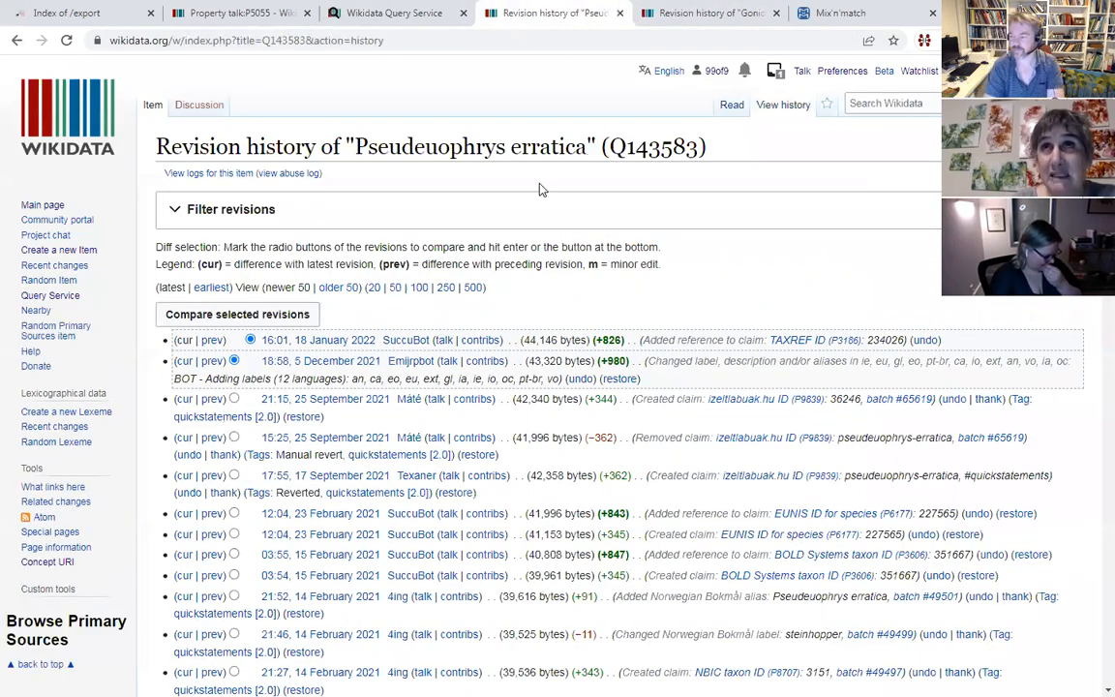
pyautogui.hotkey('ctrl', 'f')
pyautogui.write('irmng')
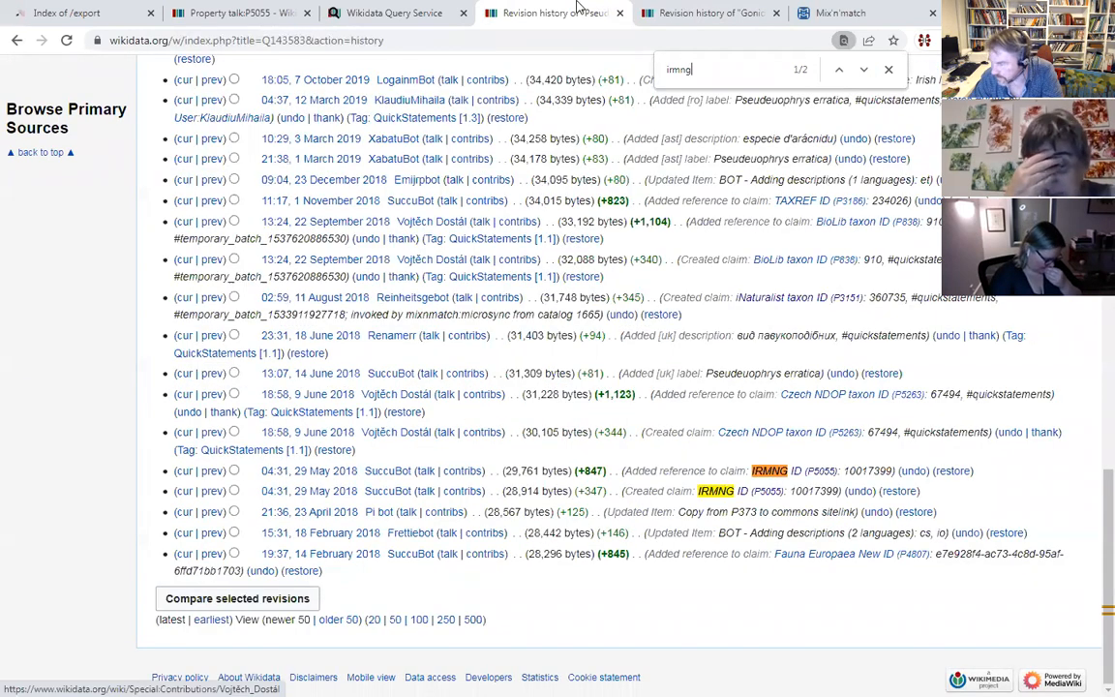
pyautogui.hotkey('ctrl', 'Tab')
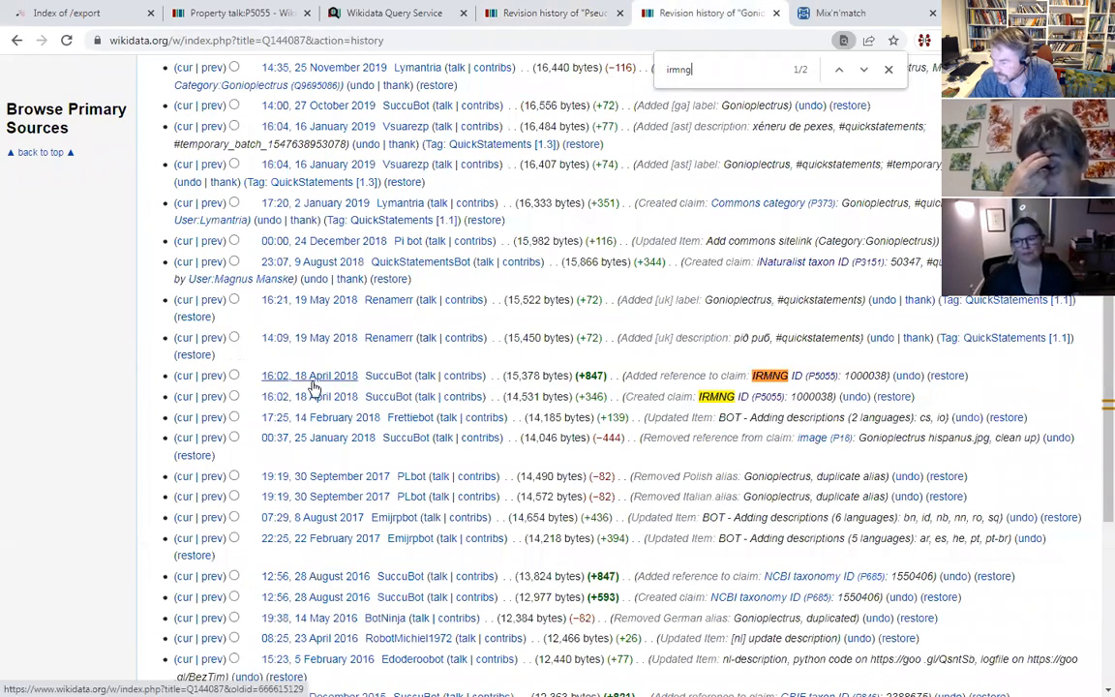
pyautogui.click(537, 14)
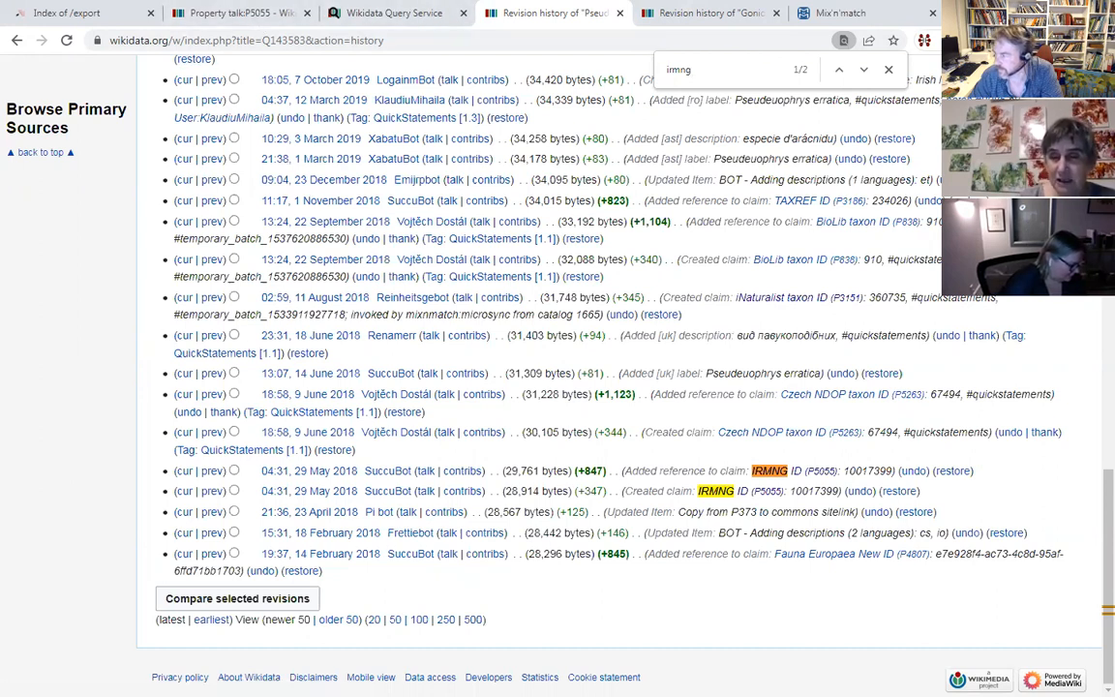
# - Switch to the Excel workbook and turn on filters for all the imported data columns
pyautogui.hotkey('alt', 'Tab')
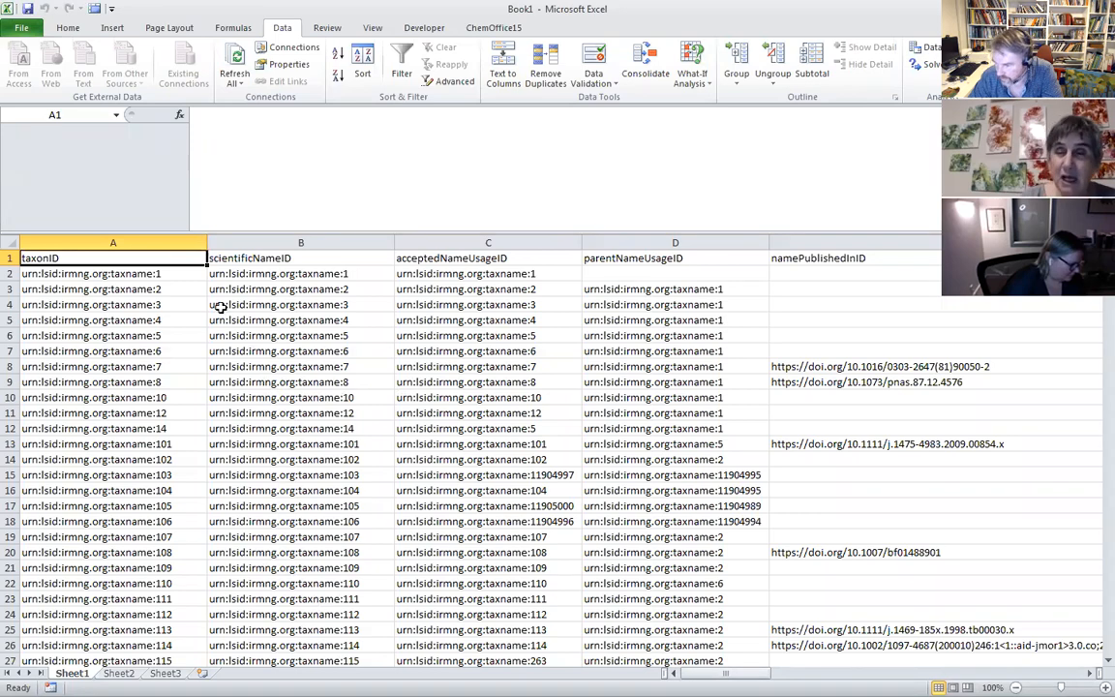
pyautogui.click(155, 240)
pyautogui.moveTo(155, 240); pyautogui.dragTo(868, 214)
pyautogui.click(404, 66)
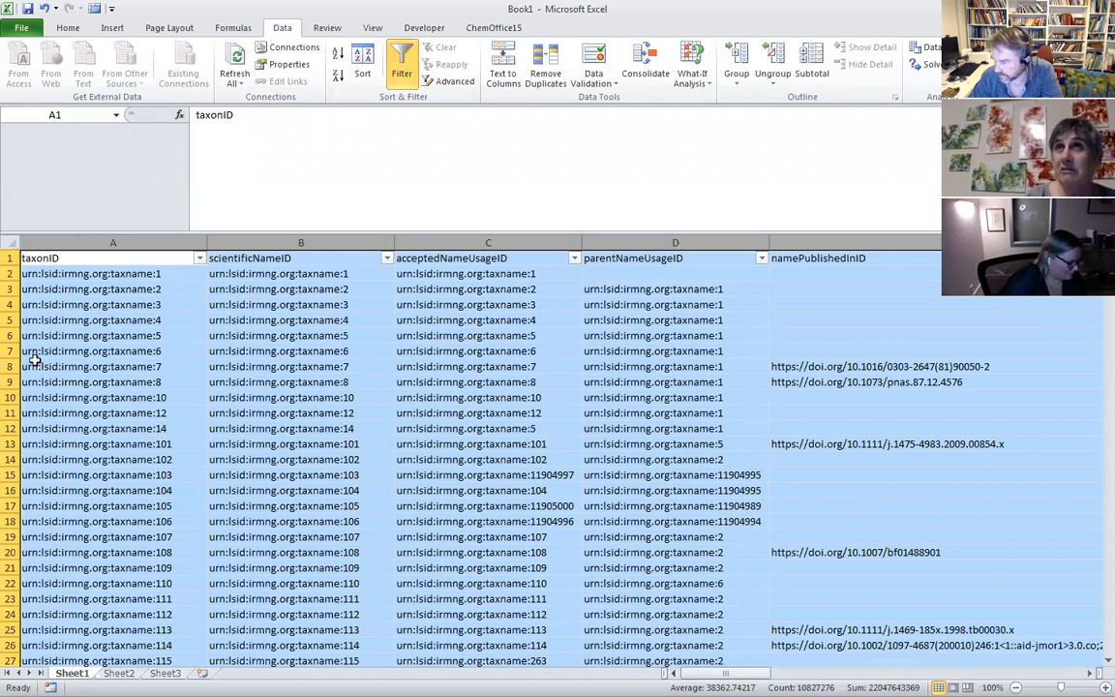
pyautogui.click(127, 287)
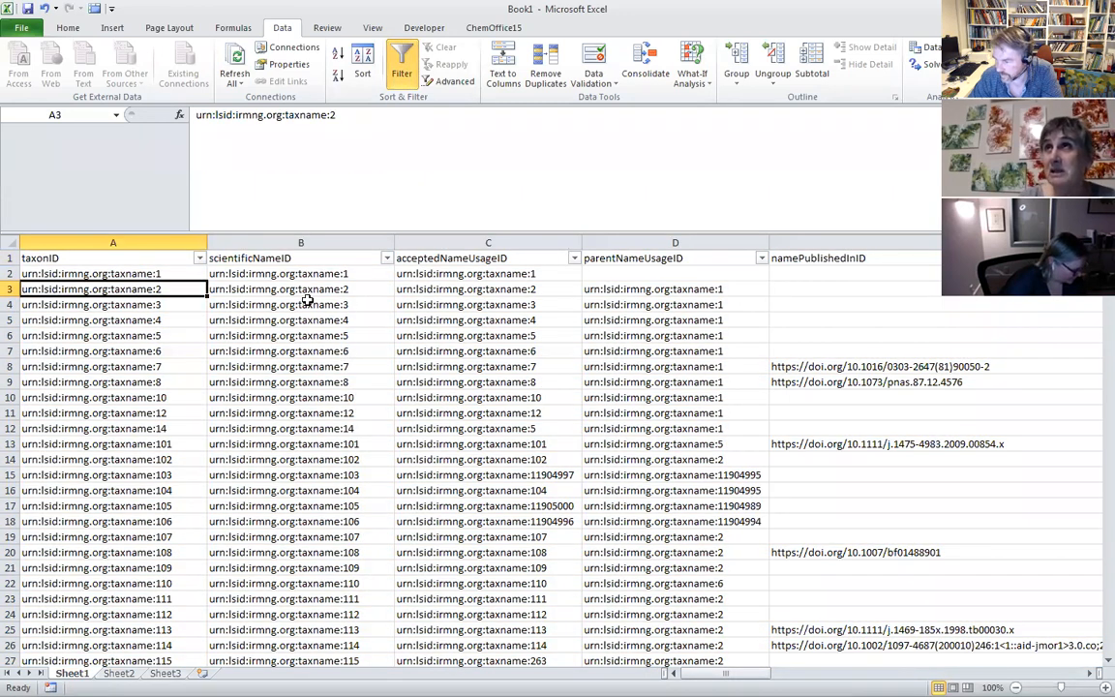
pyautogui.click(239, 274)
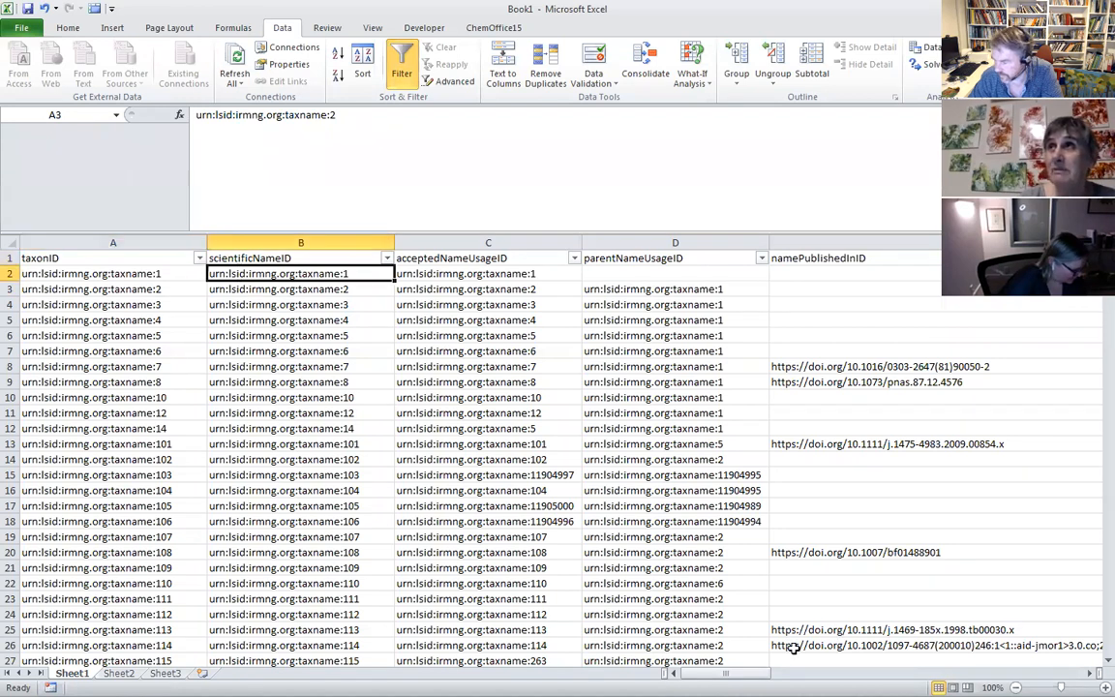
pyautogui.moveTo(725, 672)
pyautogui.mouseDown()
pyautogui.moveTo(738, 673)
pyautogui.moveTo(725, 673)
pyautogui.mouseUp()
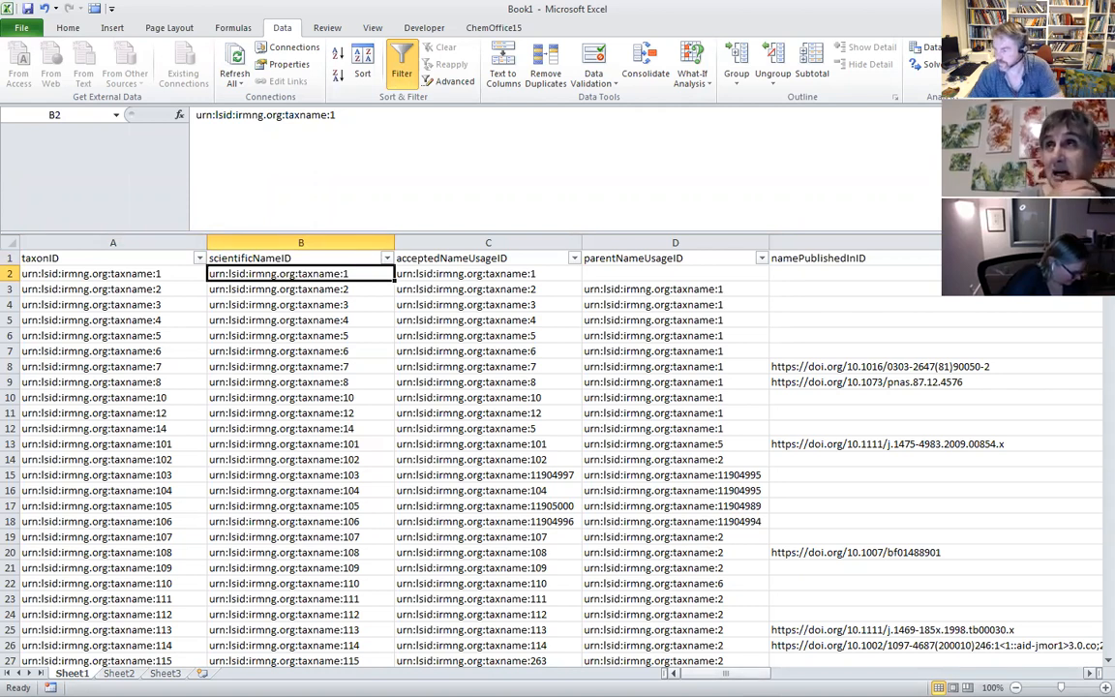
pyautogui.scroll(-3, 391, 454)
pyautogui.scroll(3, 386, 459)
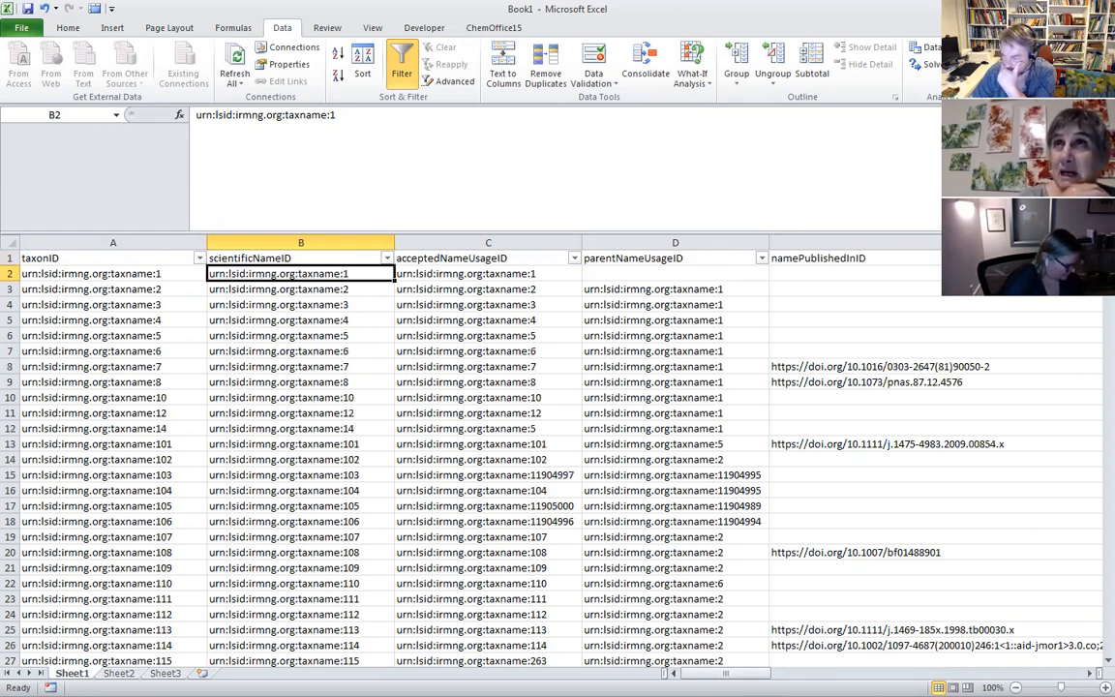
pyautogui.moveTo(641, 672); pyautogui.dragTo(593, 669)
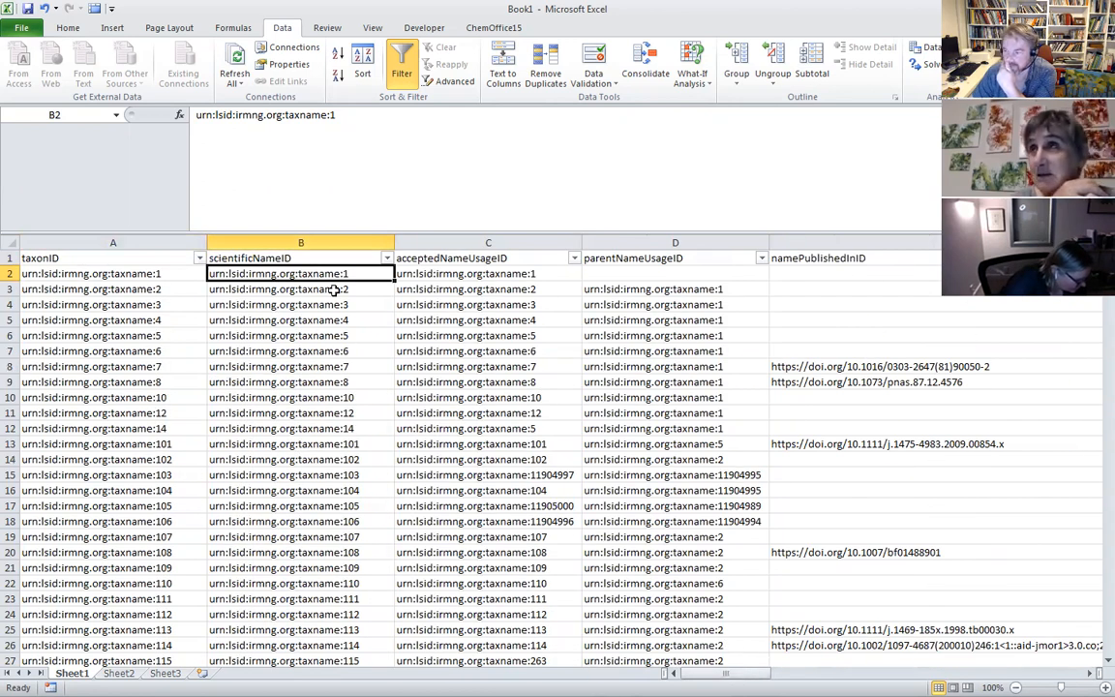
# - Make the scientificNameID and taxonID header cells in row 1 bold
pyautogui.click(302, 242)
pyautogui.click(312, 261)
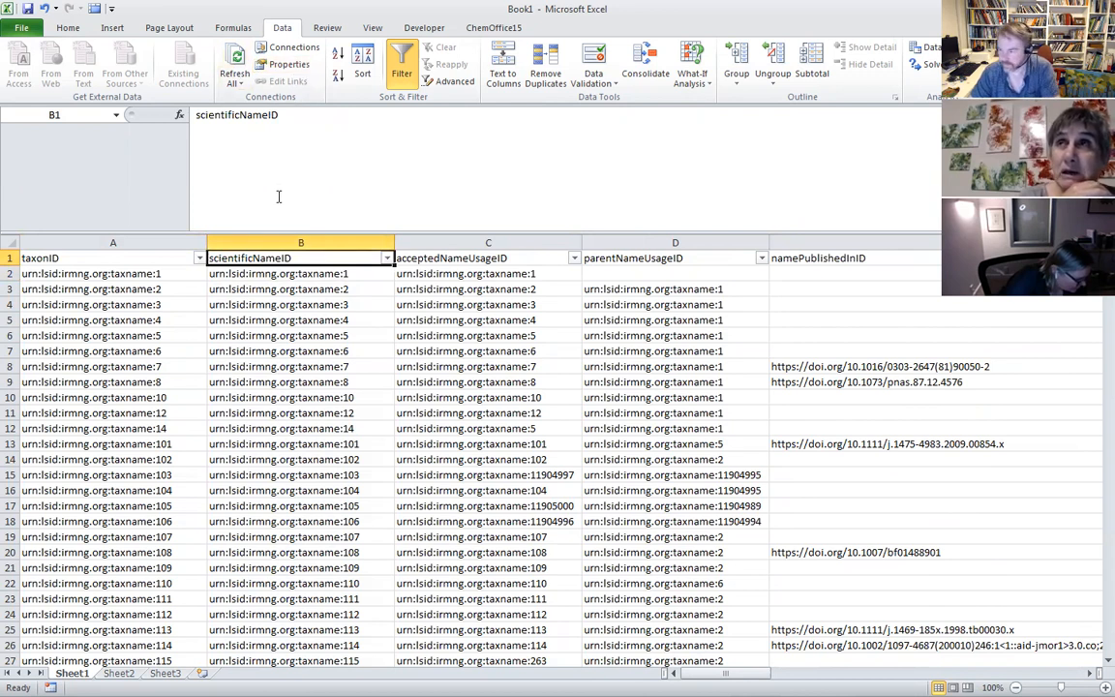
pyautogui.click(111, 259)
pyautogui.hotkey('ctrl', 'v')
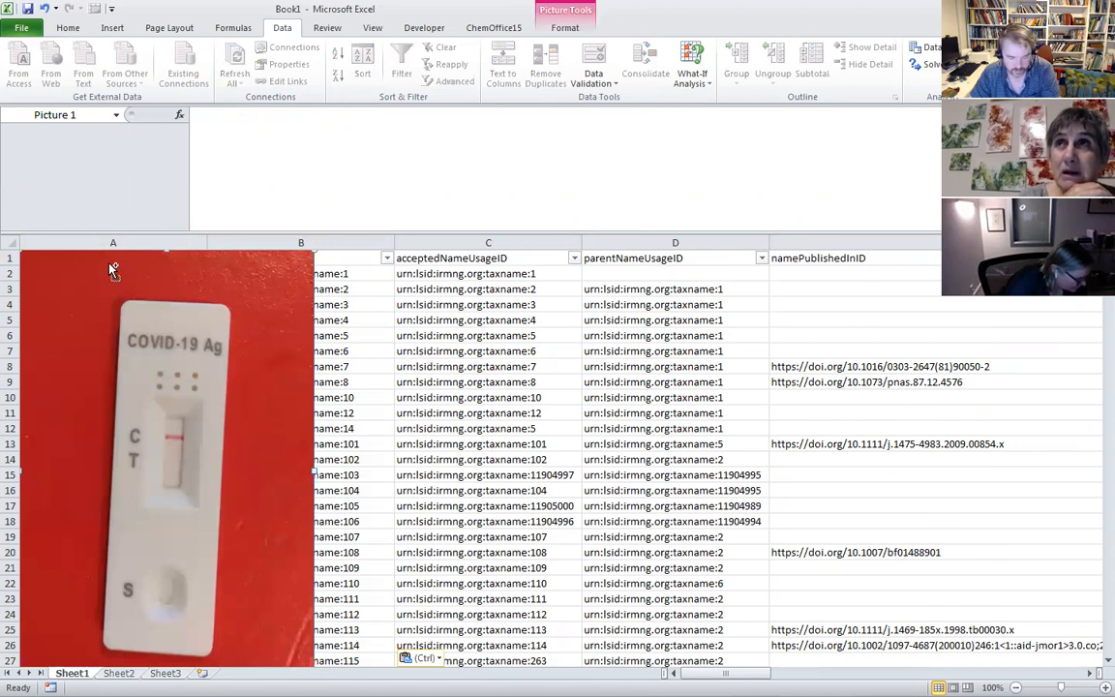
pyautogui.hotkey('ctrl', 'z')
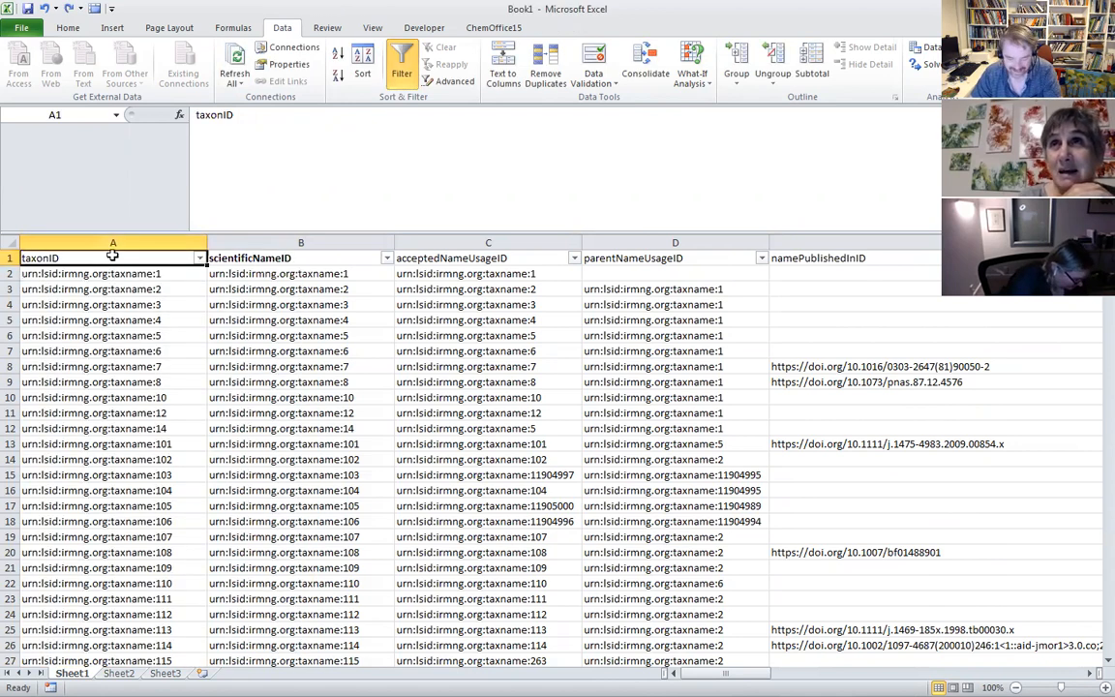
pyautogui.click(253, 335)
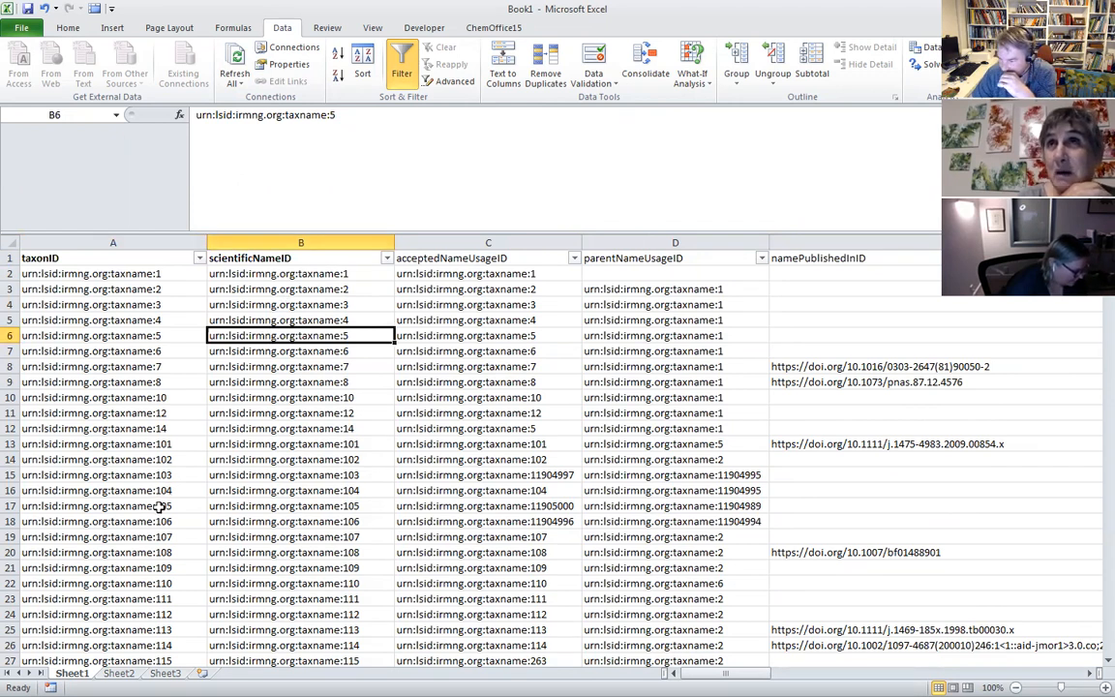
# - Look over the rows and the further columns, and select the scientificName header in cell F1
pyautogui.scroll(-7, 160, 505)
pyautogui.scroll(7, 177, 496)
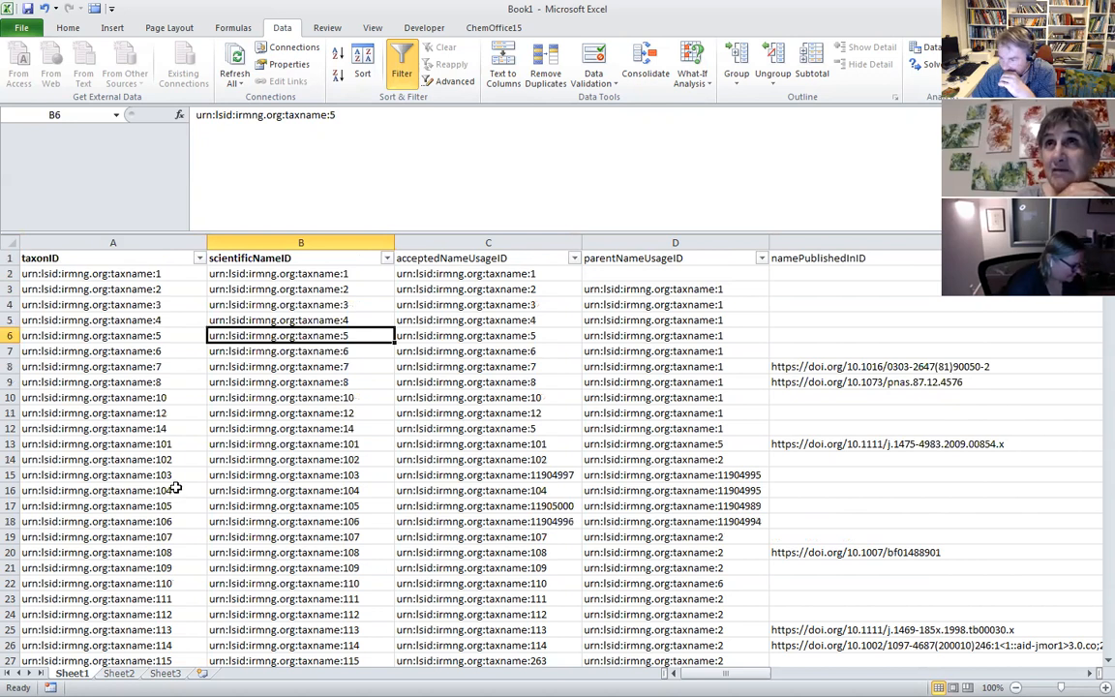
pyautogui.moveTo(725, 673); pyautogui.dragTo(765, 669)
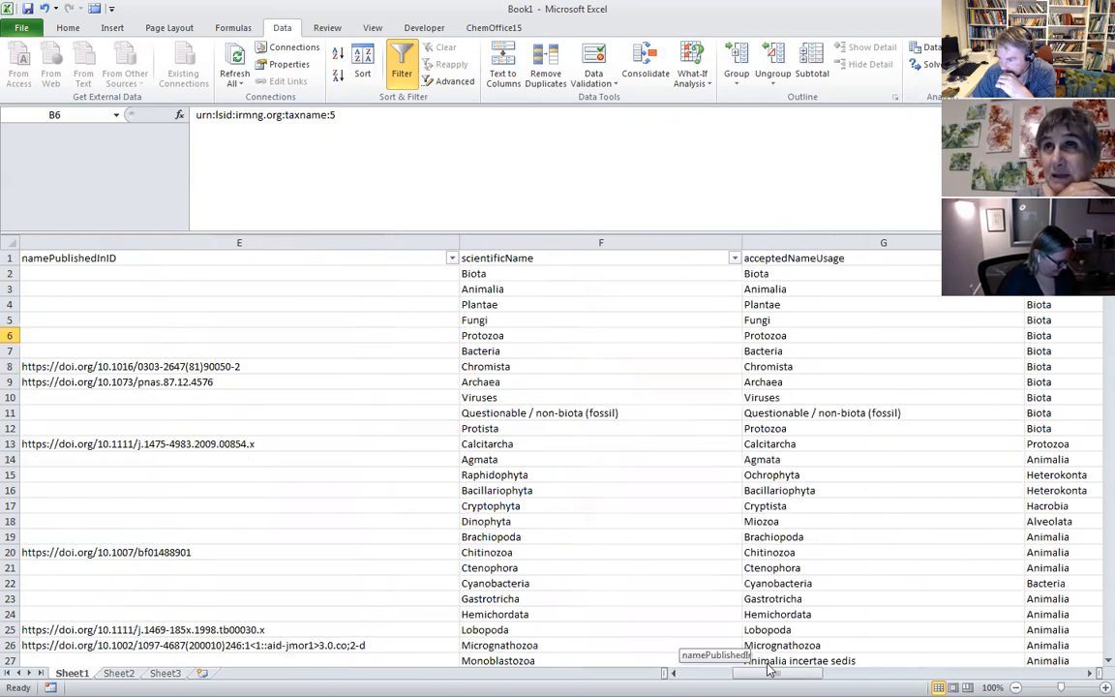
pyautogui.click(577, 255)
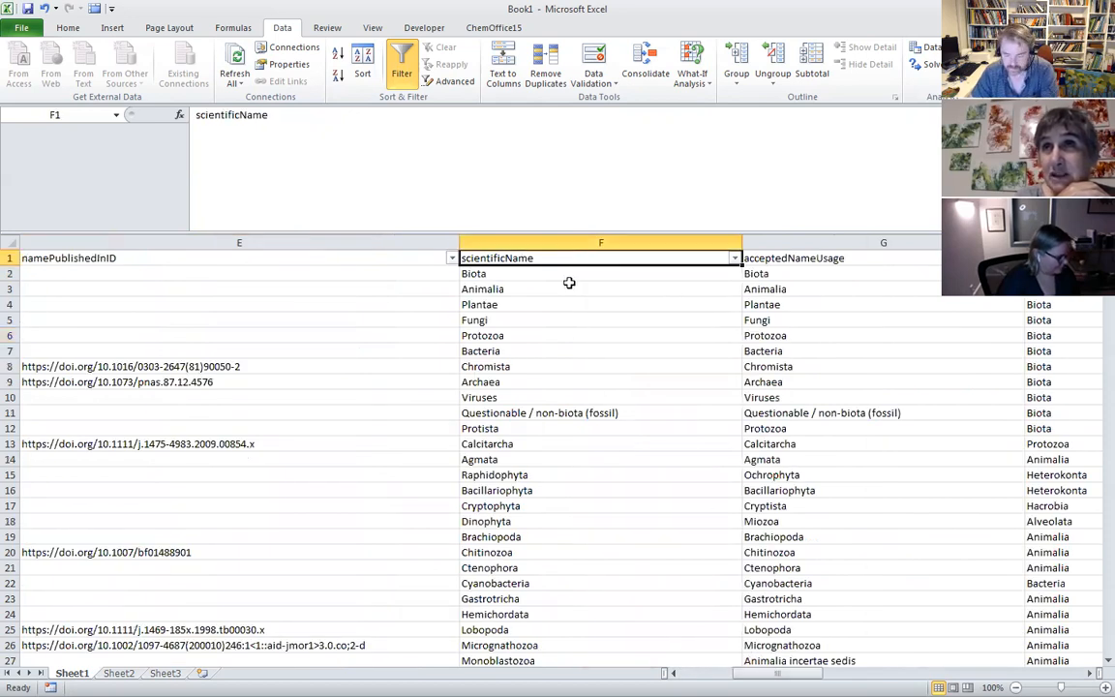
# - Filter the phylum column to show only Mollusca records
pyautogui.moveTo(780, 673); pyautogui.dragTo(812, 657)
pyautogui.click(914, 257)
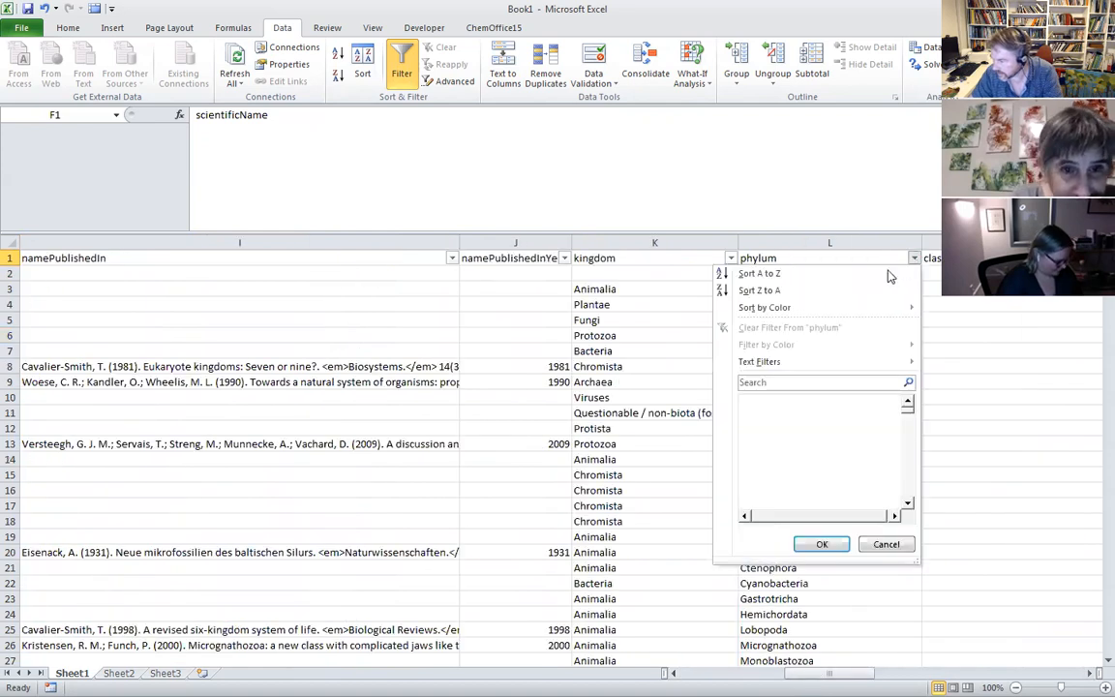
pyautogui.click(786, 400)
pyautogui.scroll(-20, 821, 443)
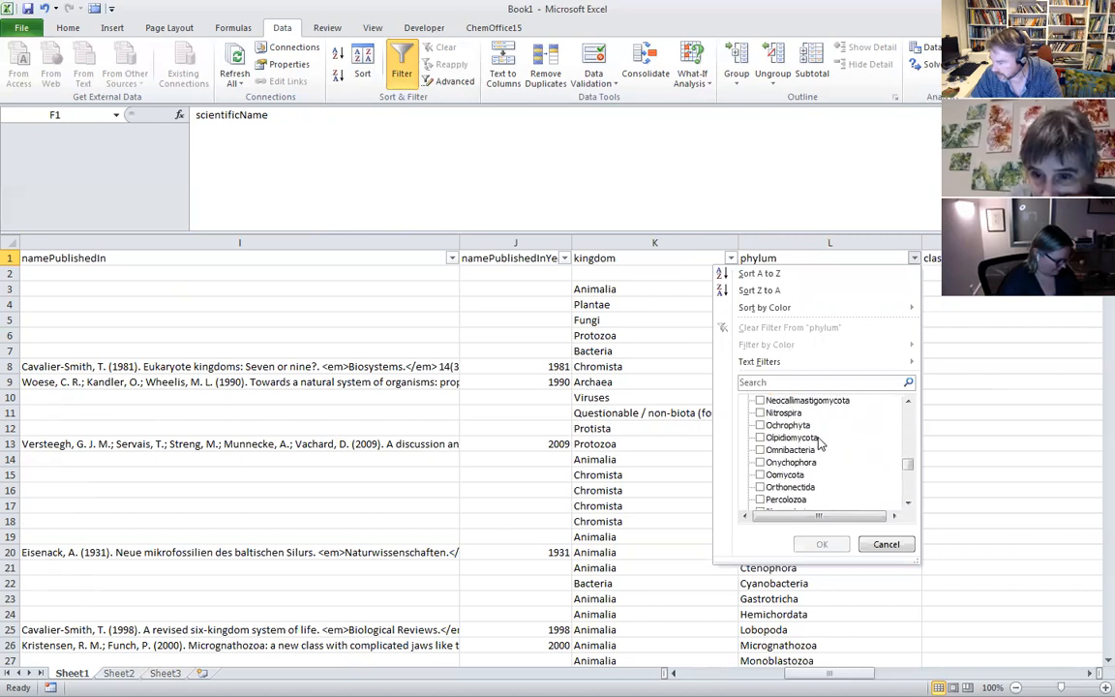
pyautogui.scroll(4, 794, 424)
pyautogui.scroll(3, 788, 459)
pyautogui.click(780, 450)
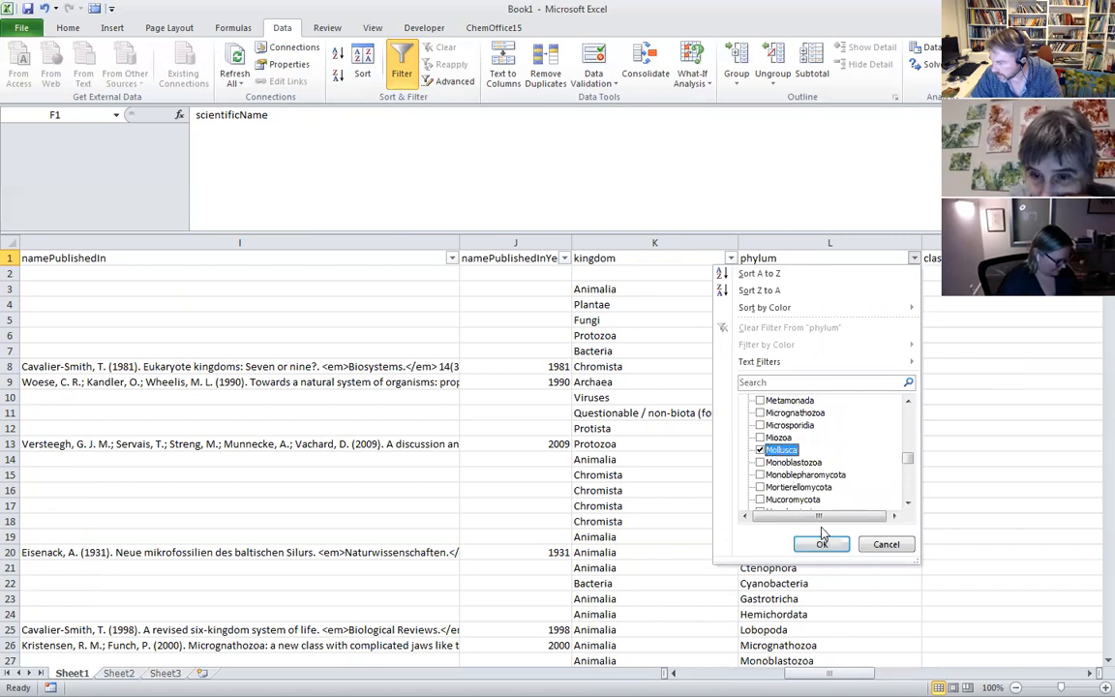
pyautogui.click(821, 543)
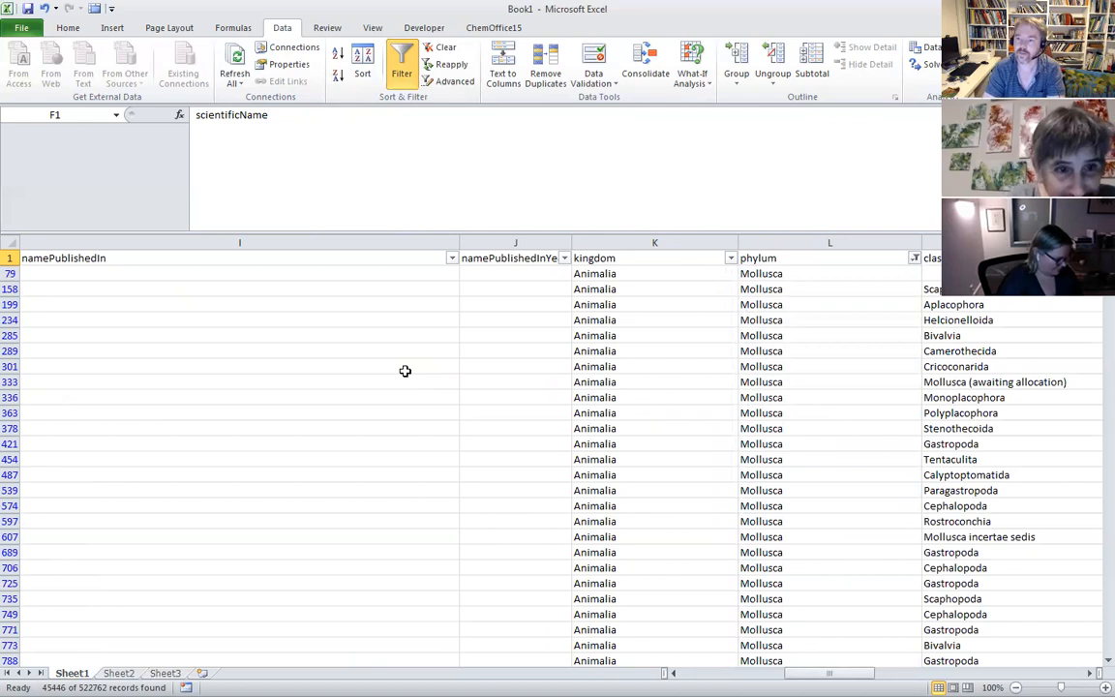
pyautogui.press('Return')
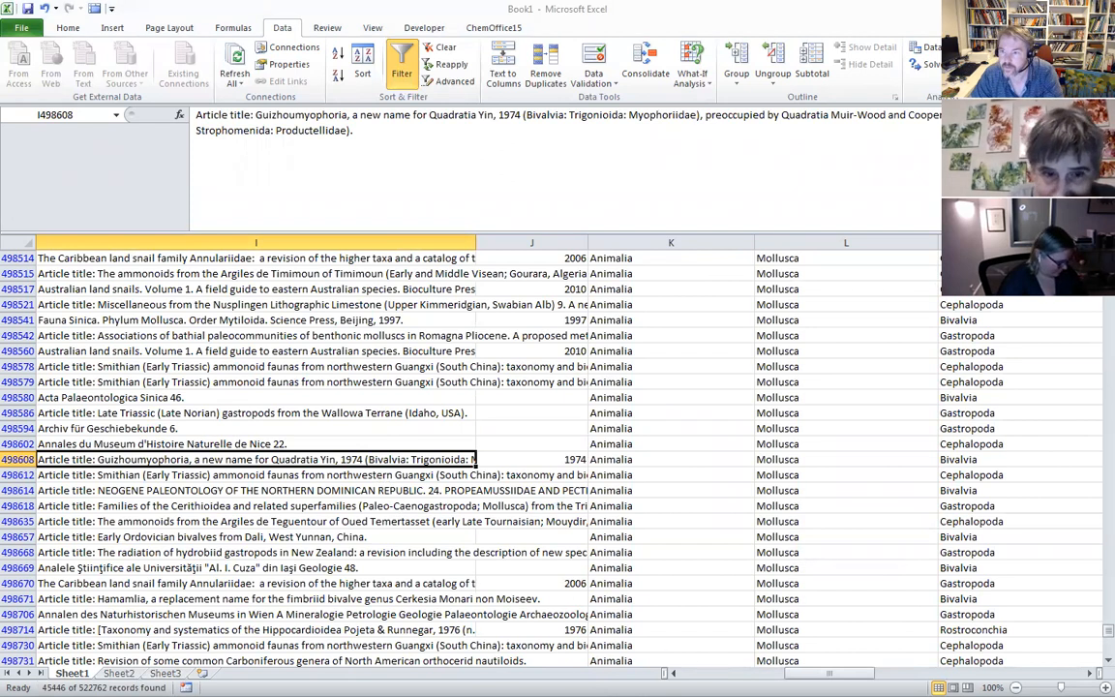
# - Search the filtered sheet for "brachiopoda" and step through the following matches
pyautogui.hotkey('ctrl', 'f')
pyautogui.click(609, 431)
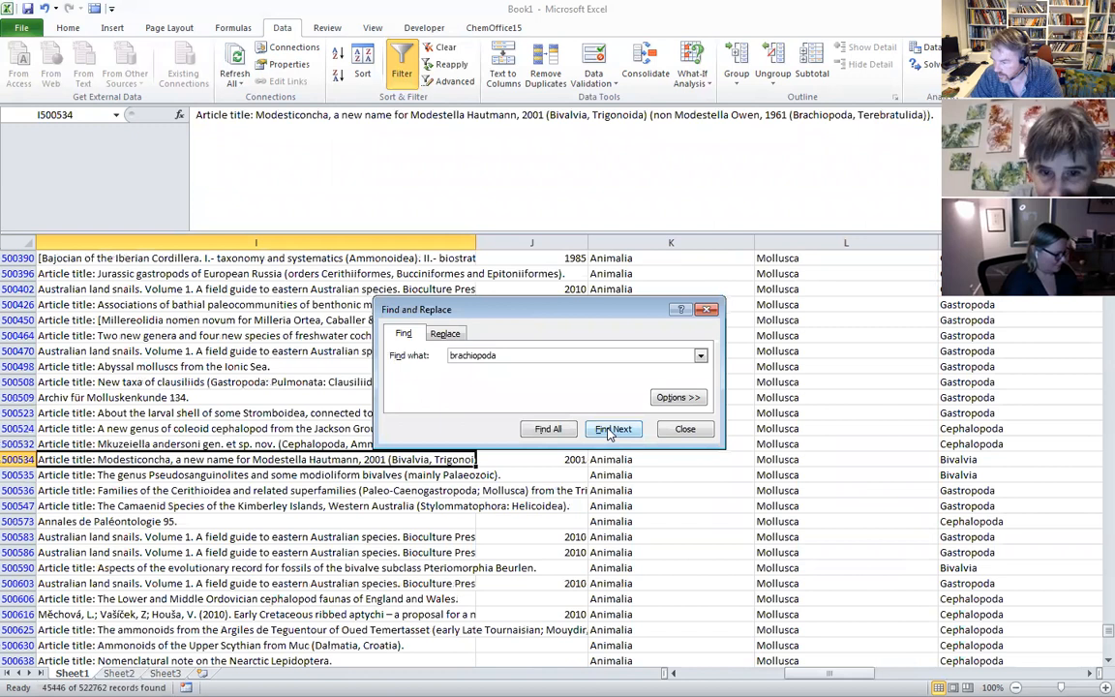
pyautogui.click(610, 430)
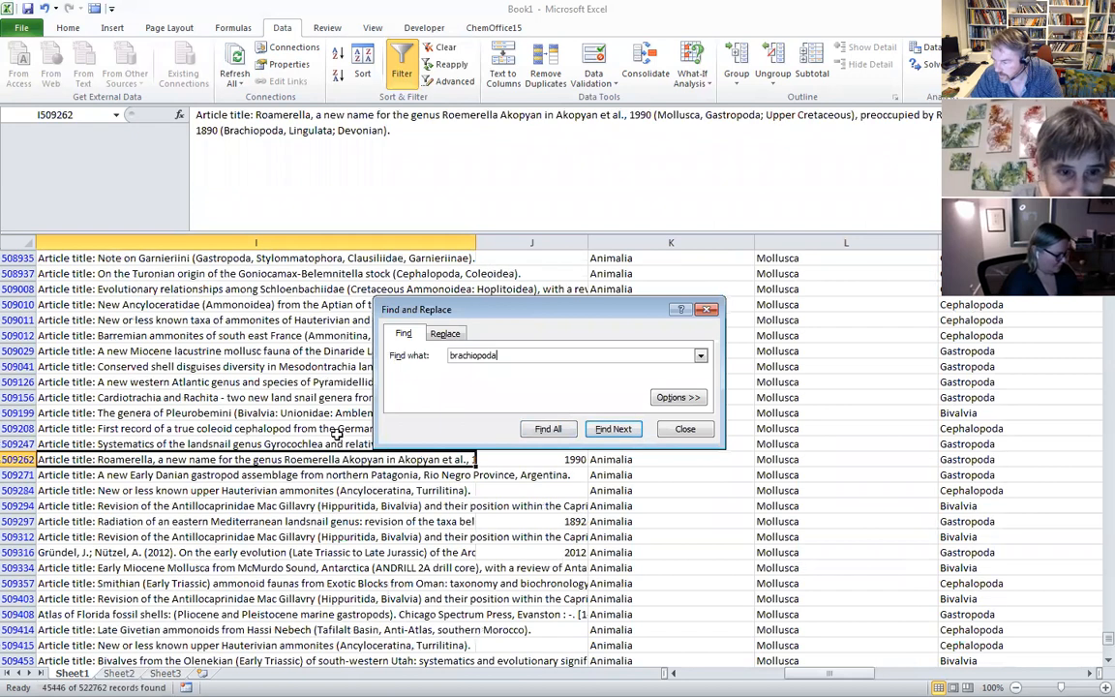
# - Repeat the "brachiopoda" search from the Mollusca cell F79, step through the matches and end the search
pyautogui.moveTo(799, 674); pyautogui.dragTo(651, 671)
pyautogui.moveTo(754, 673); pyautogui.dragTo(780, 673)
pyautogui.scroll(5, 926, 449)
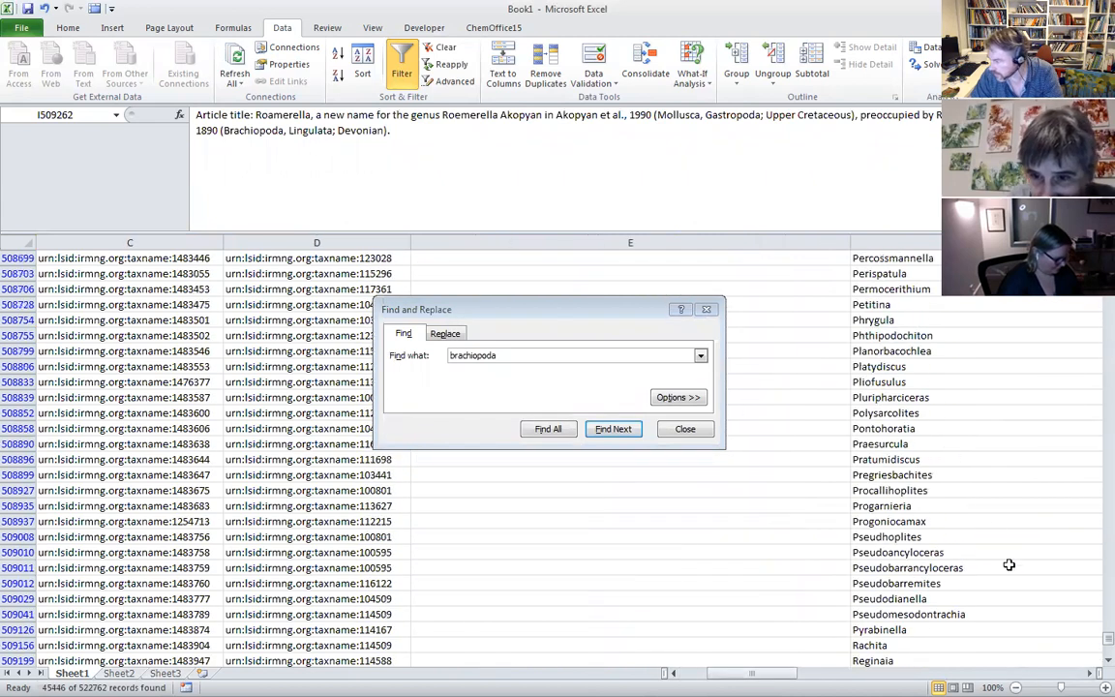
pyautogui.moveTo(1108, 638); pyautogui.dragTo(1094, 240)
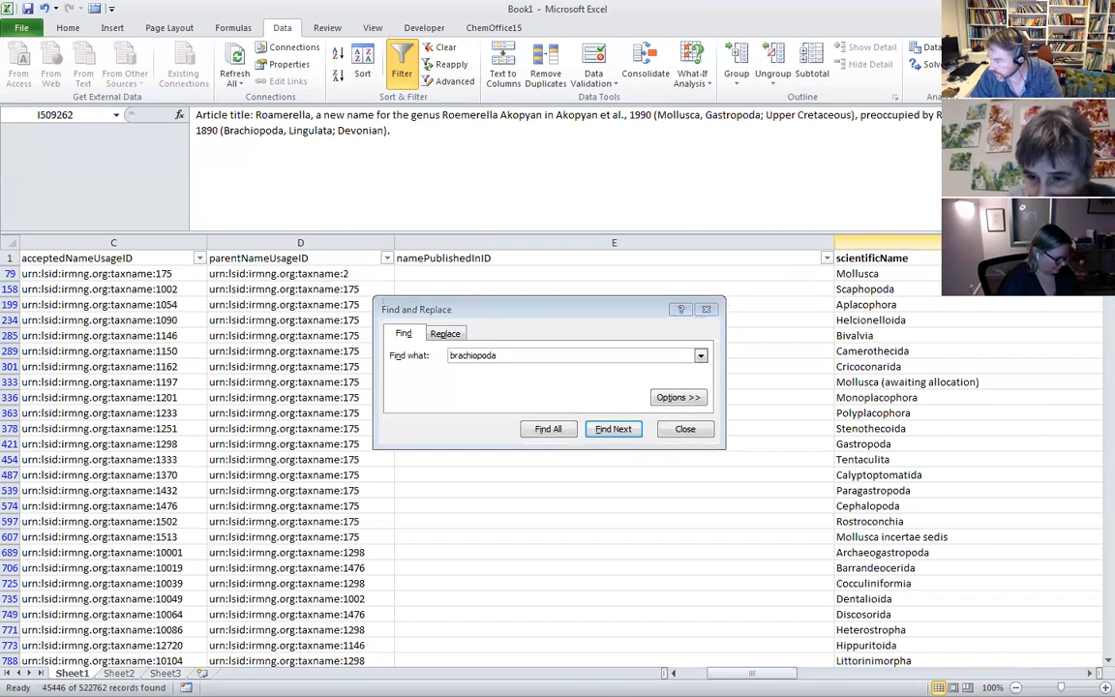
pyautogui.click(897, 270)
pyautogui.click(623, 430)
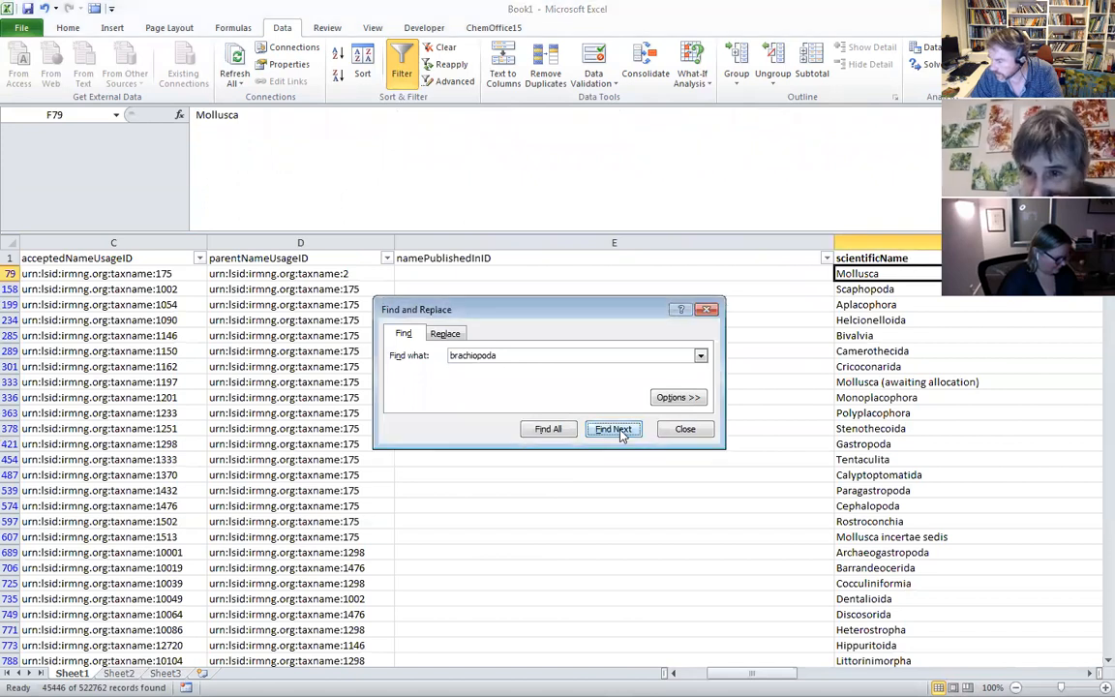
pyautogui.click(623, 430)
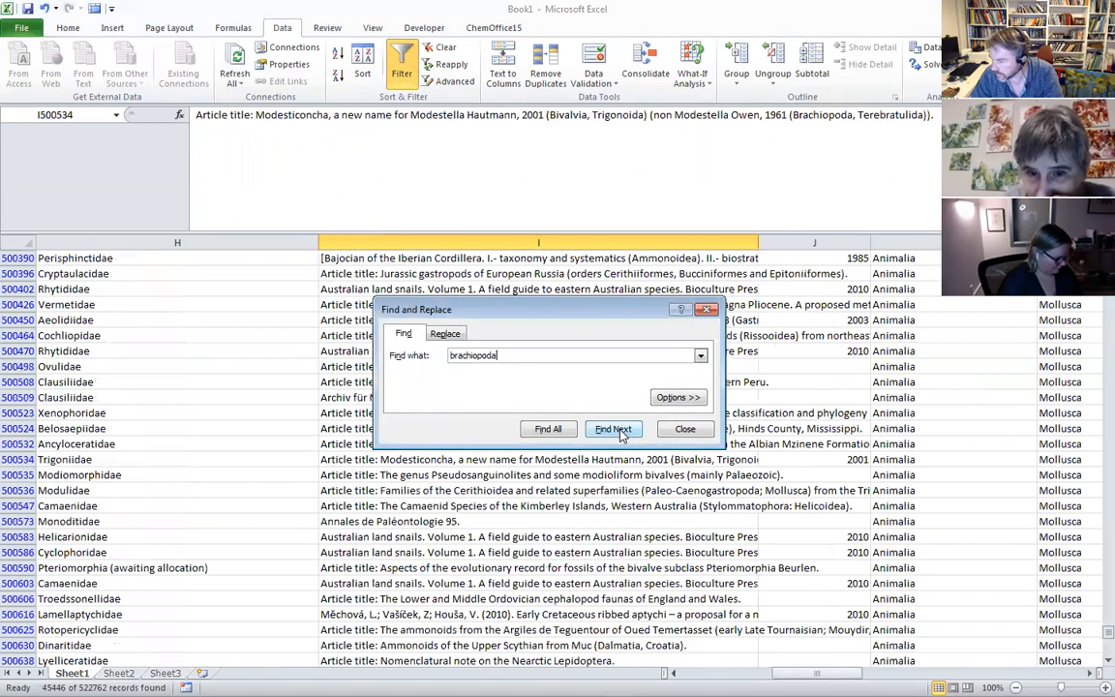
pyautogui.click(622, 430)
pyautogui.click(623, 430)
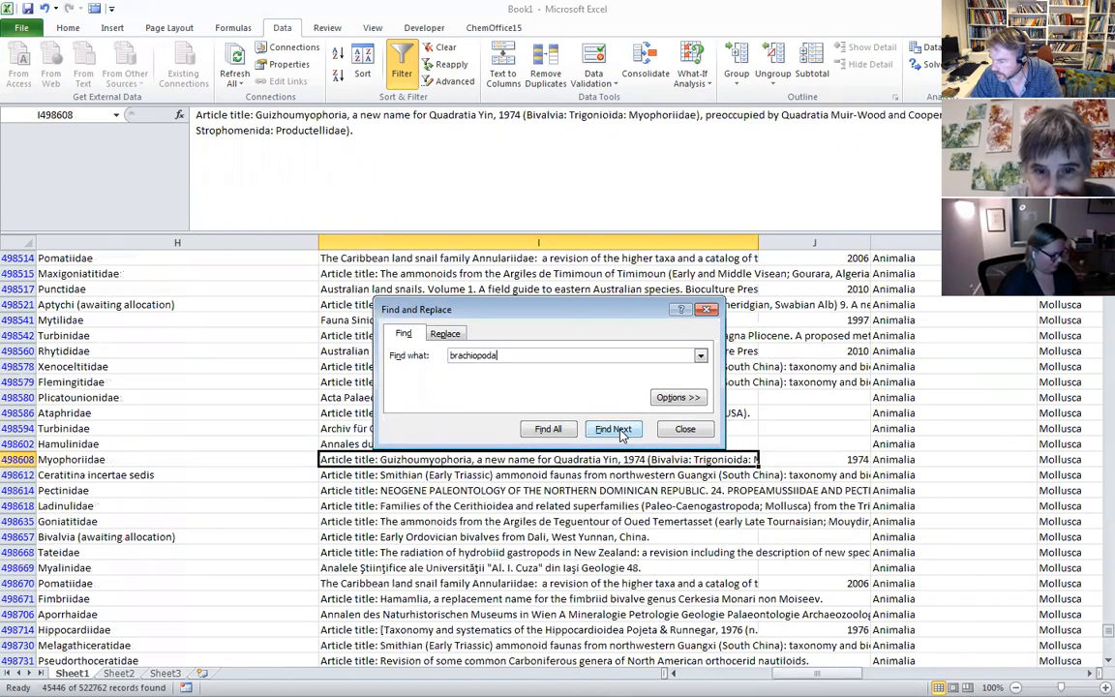
pyautogui.click(622, 429)
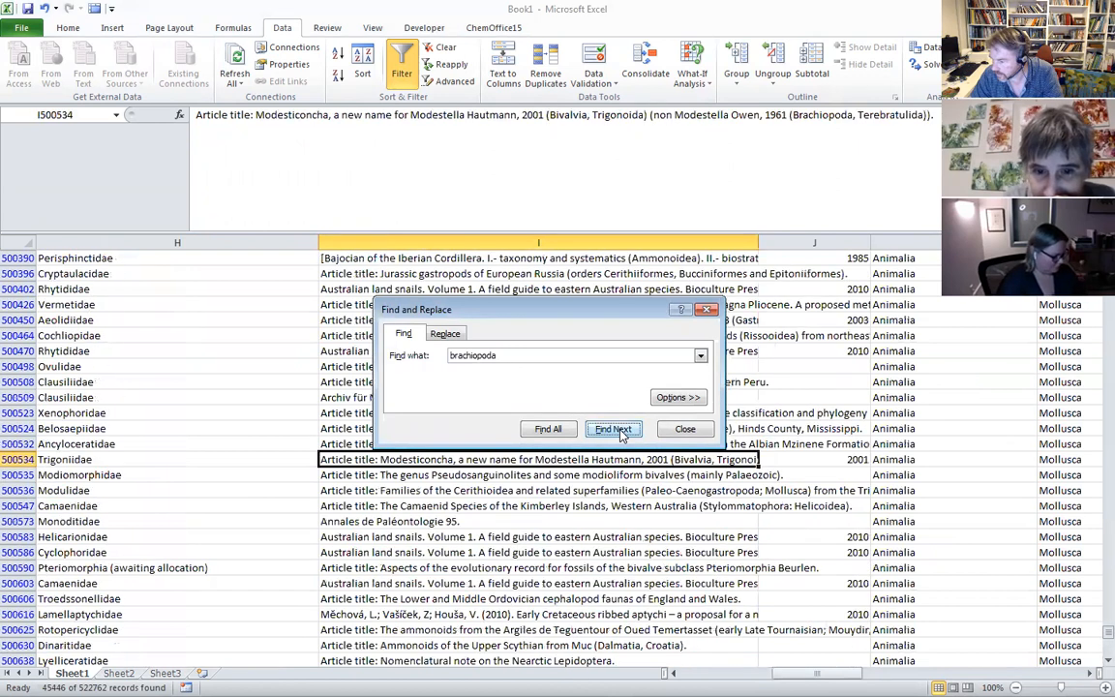
pyautogui.click(623, 430)
pyautogui.click(622, 429)
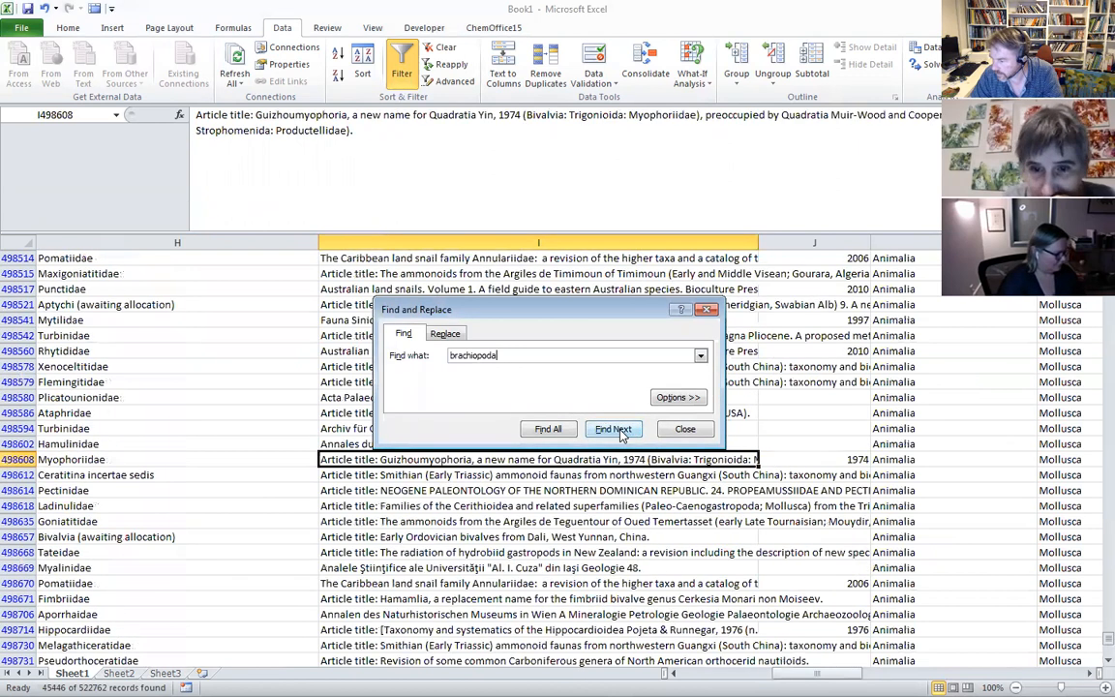
pyautogui.click(682, 429)
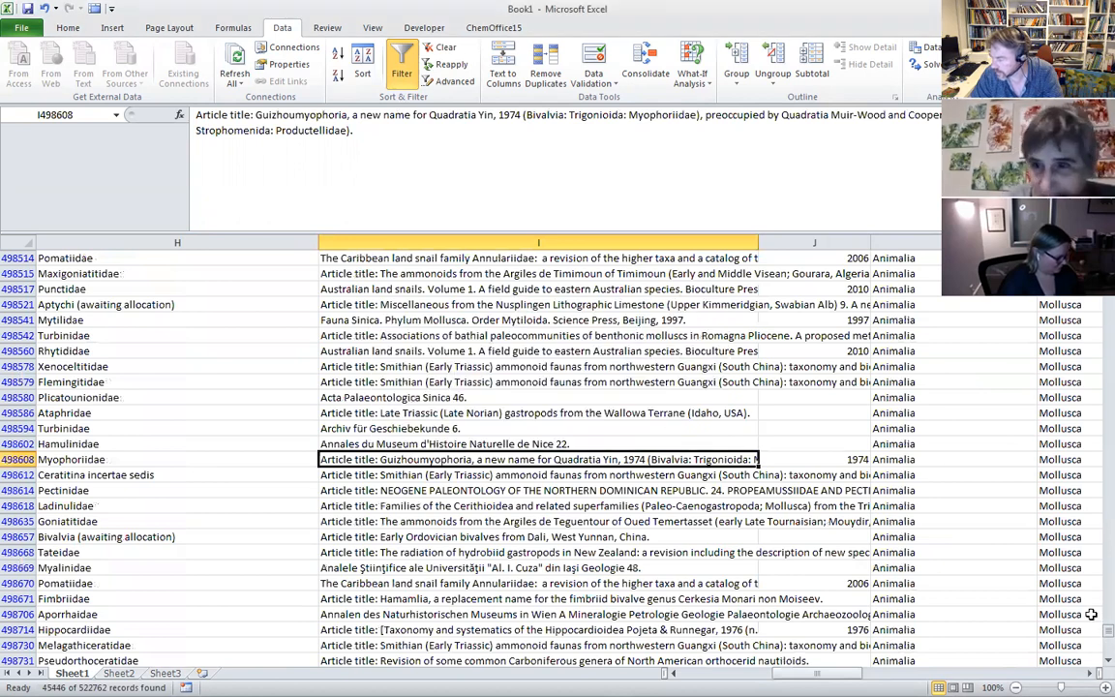
# - Narrow the namePublishedInID, acceptedNameUsage, parentNameUsage, namePublishedIn and kingdom columns
pyautogui.moveTo(1108, 632); pyautogui.dragTo(1090, 247)
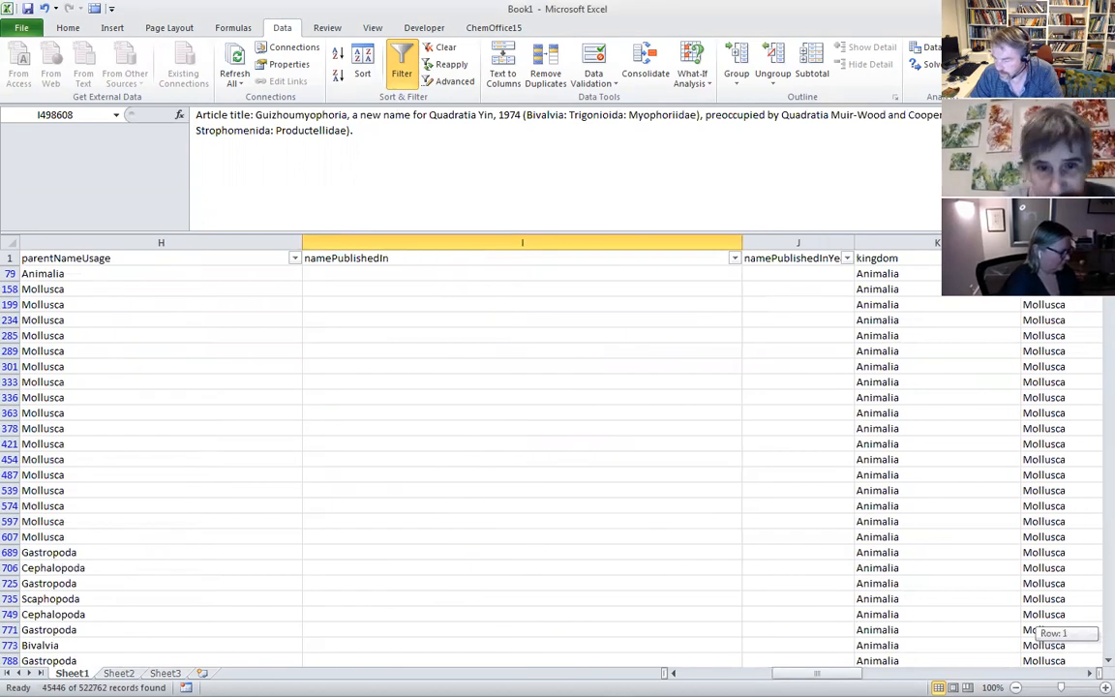
pyautogui.moveTo(817, 674); pyautogui.dragTo(742, 656)
pyautogui.moveTo(645, 243); pyautogui.dragTo(329, 243)
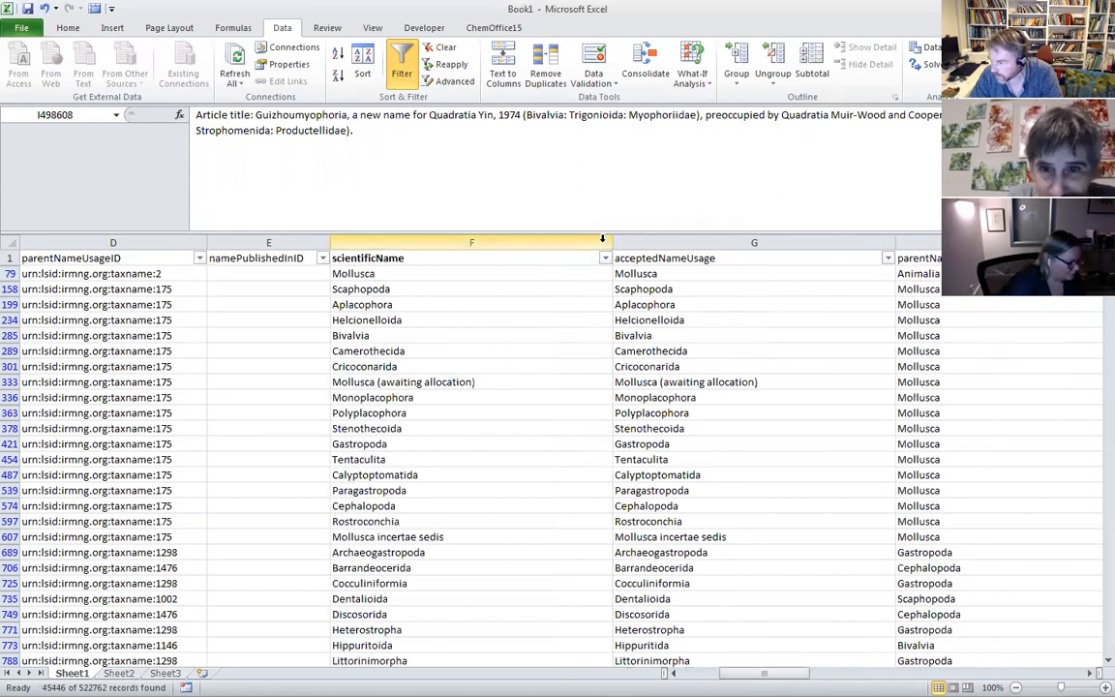
pyautogui.moveTo(895, 243); pyautogui.dragTo(772, 244)
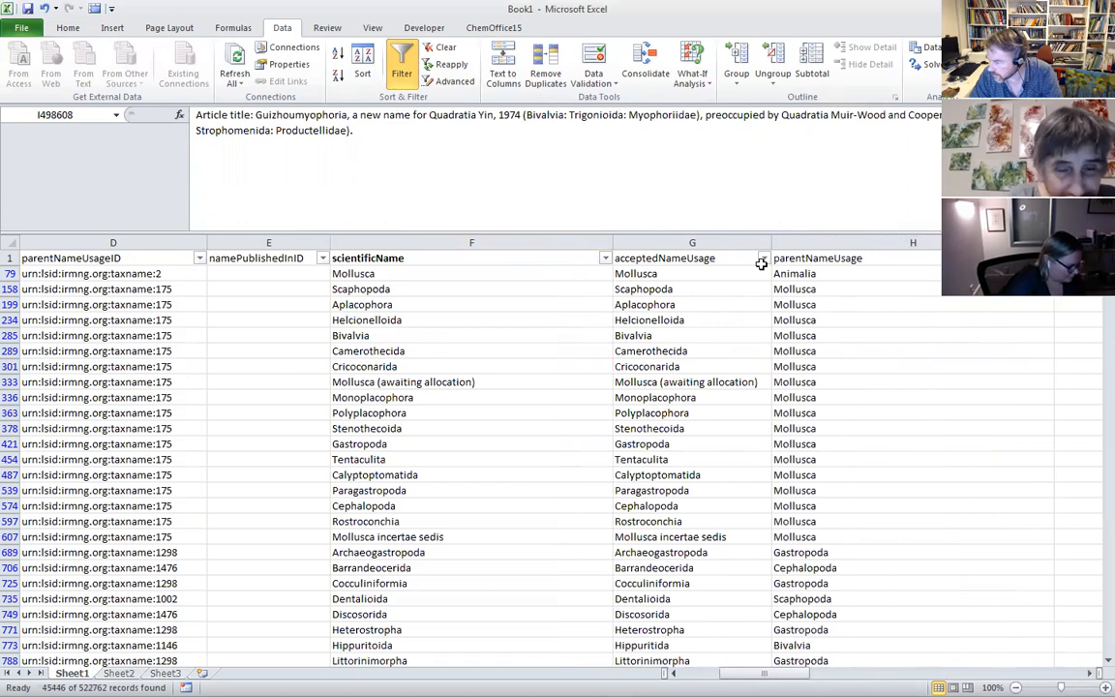
pyautogui.moveTo(764, 673); pyautogui.dragTo(803, 673)
pyautogui.moveTo(463, 242); pyautogui.dragTo(299, 242)
pyautogui.moveTo(740, 242); pyautogui.dragTo(411, 242)
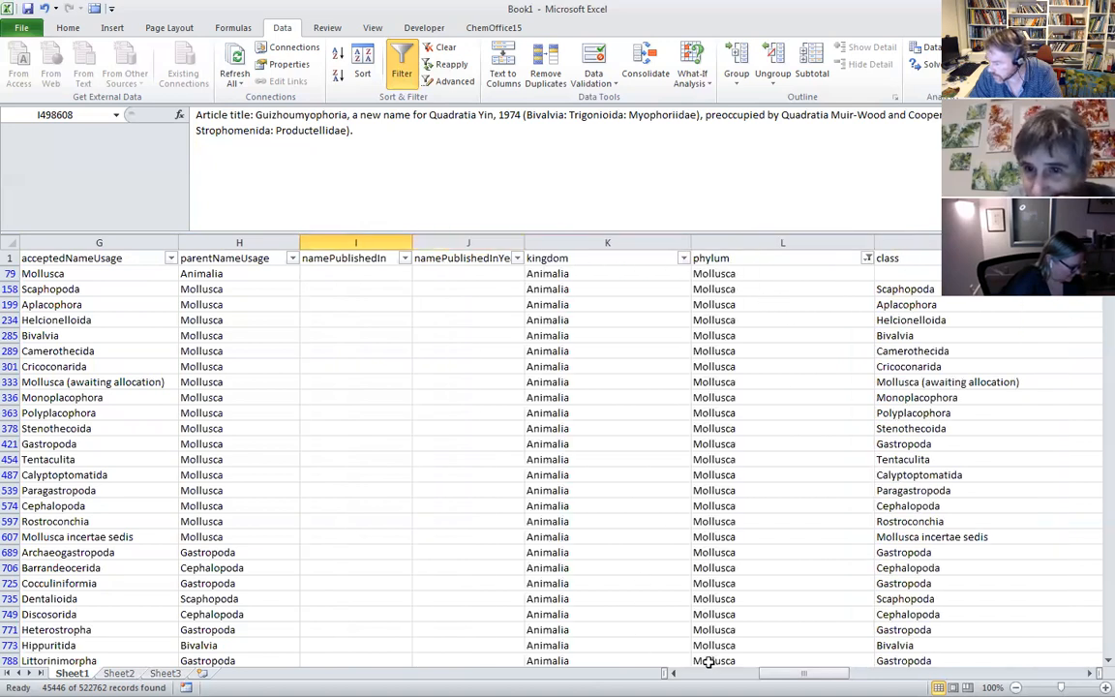
pyautogui.moveTo(689, 242); pyautogui.dragTo(585, 241)
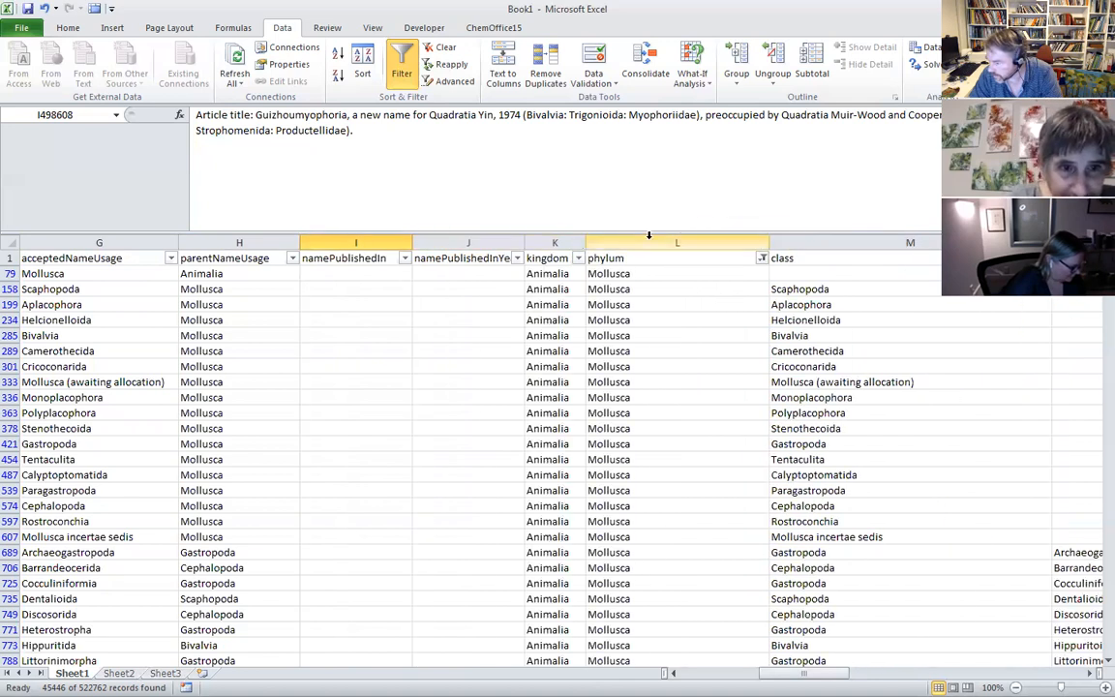
# - Narrow the phylum, class, order, family and genus columns
pyautogui.click(756, 235)
pyautogui.moveTo(765, 241); pyautogui.dragTo(665, 243)
pyautogui.moveTo(947, 242); pyautogui.dragTo(822, 247)
pyautogui.moveTo(833, 673); pyautogui.dragTo(872, 669)
pyautogui.moveTo(707, 237); pyautogui.dragTo(541, 236)
pyautogui.moveTo(796, 237); pyautogui.dragTo(636, 237)
pyautogui.moveTo(870, 242); pyautogui.dragTo(685, 241)
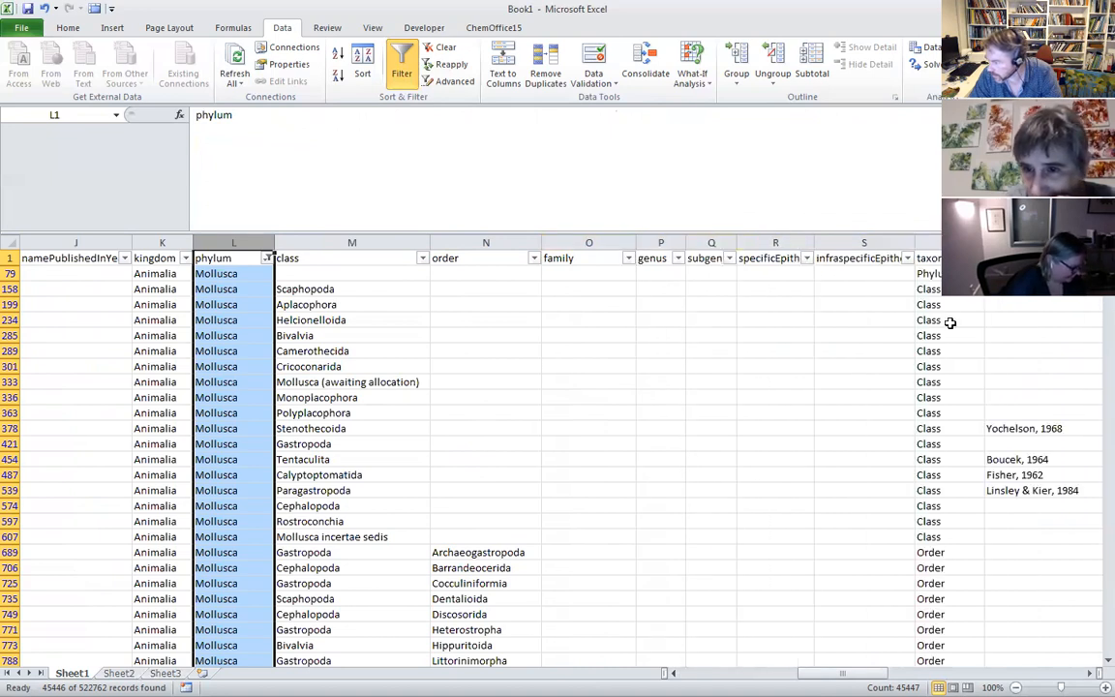
# - Make the scientificNameAuthorship header in cell U1 bold
pyautogui.click(1041, 258)
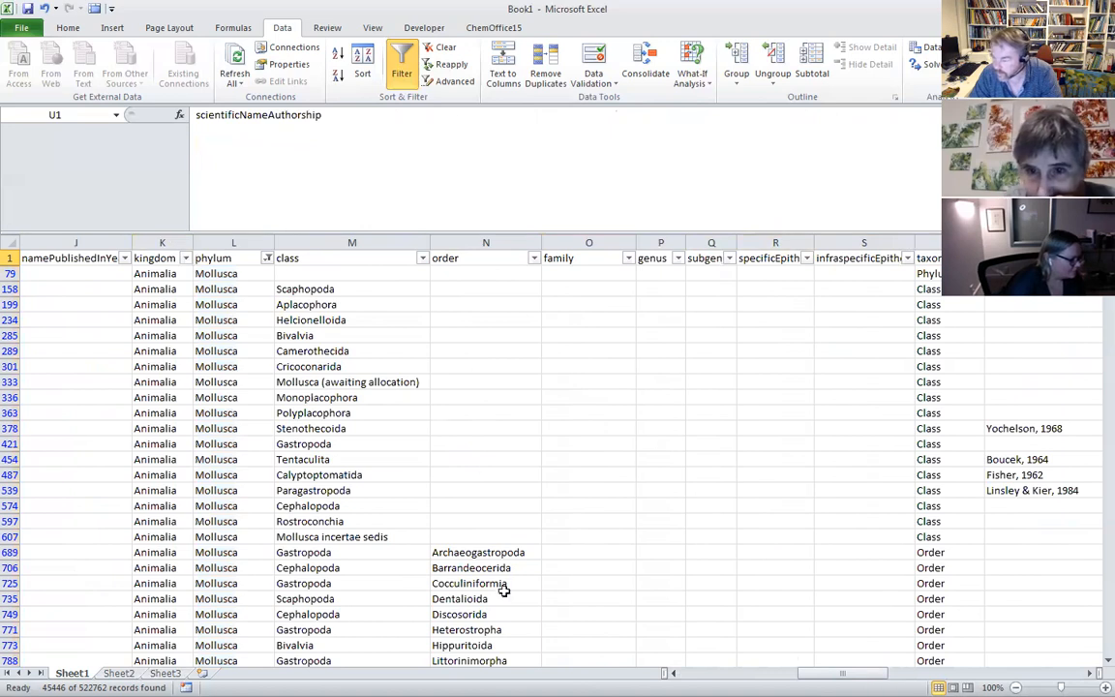
pyautogui.moveTo(806, 671); pyautogui.dragTo(856, 668)
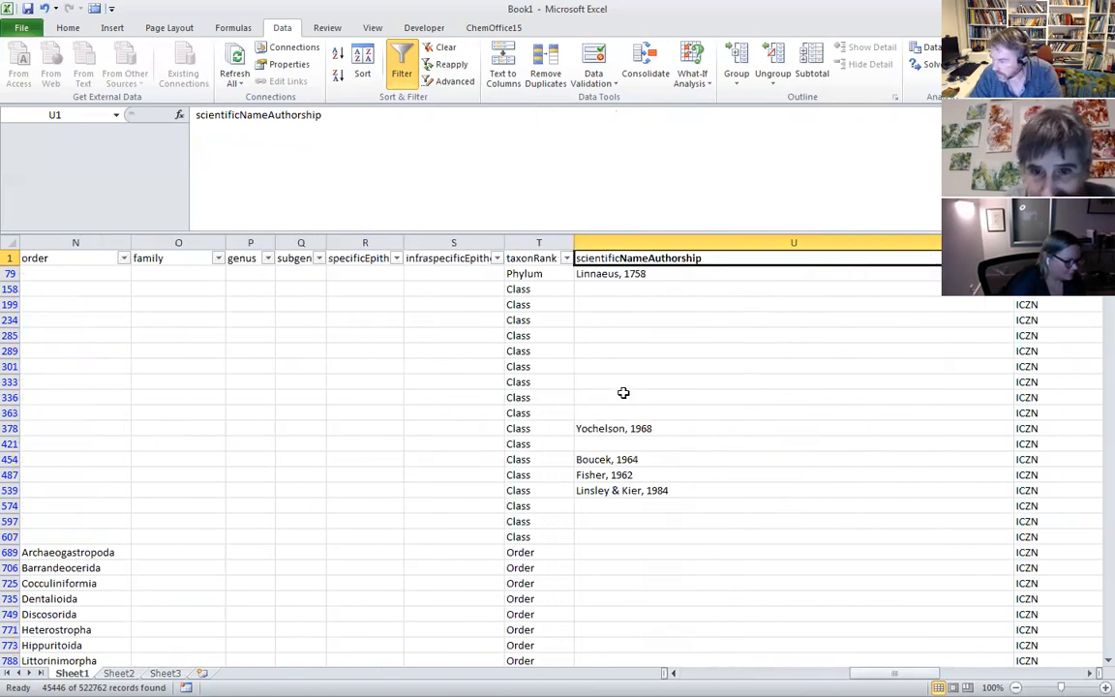
# - Examine how authorships are written in the scientificNameAuthorship column across the order and family rows, checking cells U3208 and U6138
pyautogui.scroll(-8, 623, 392)
pyautogui.scroll(-13, 735, 387)
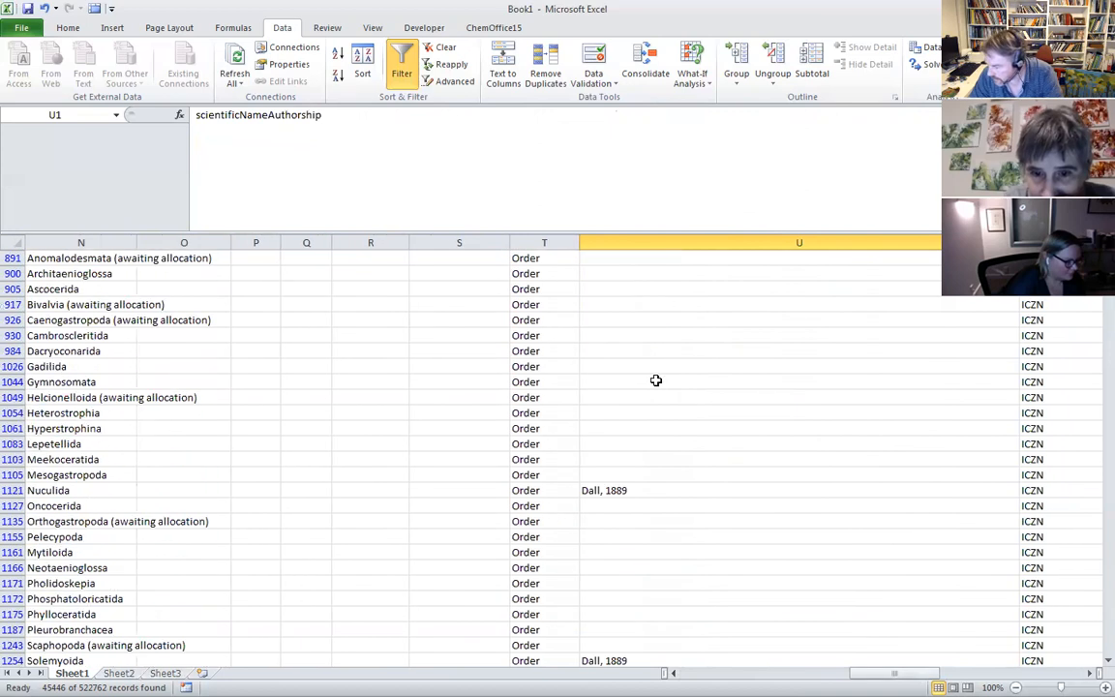
pyautogui.scroll(-13, 707, 358)
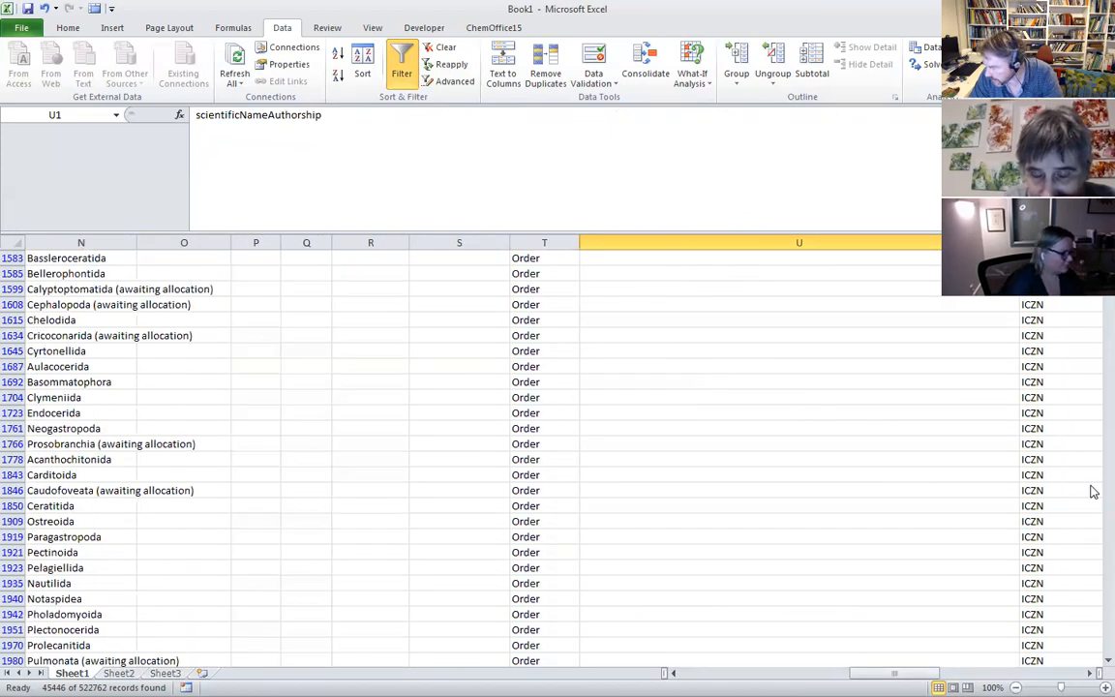
pyautogui.scroll(-15, 1094, 306)
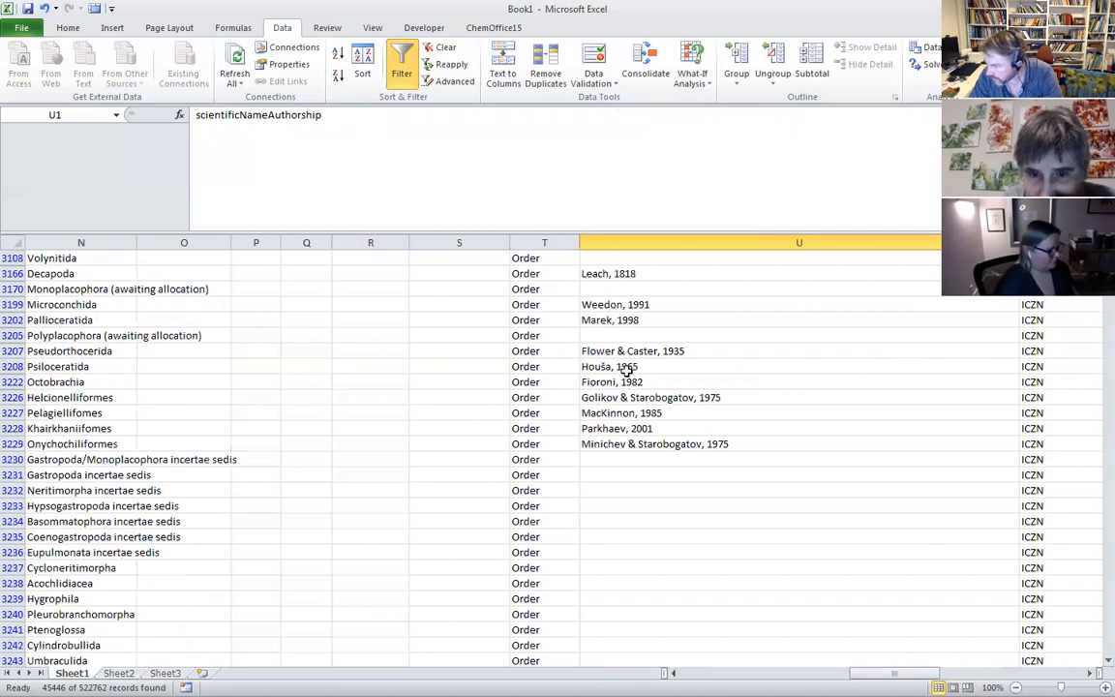
pyautogui.click(696, 367)
pyautogui.scroll(-9, 1093, 488)
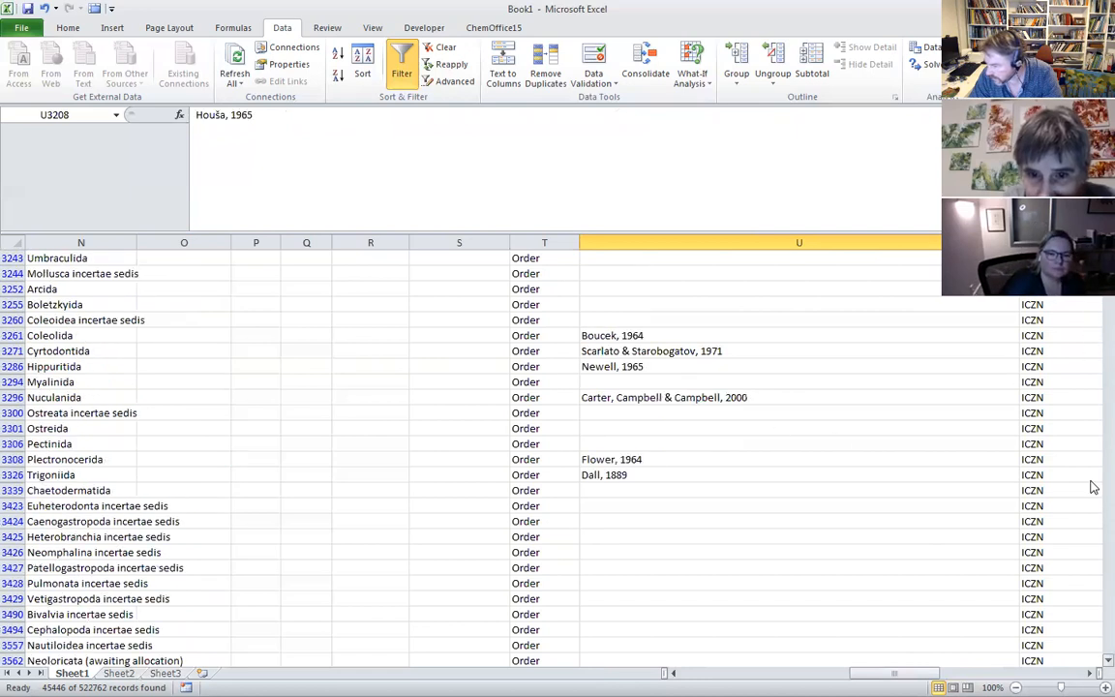
pyautogui.scroll(-9, 1093, 488)
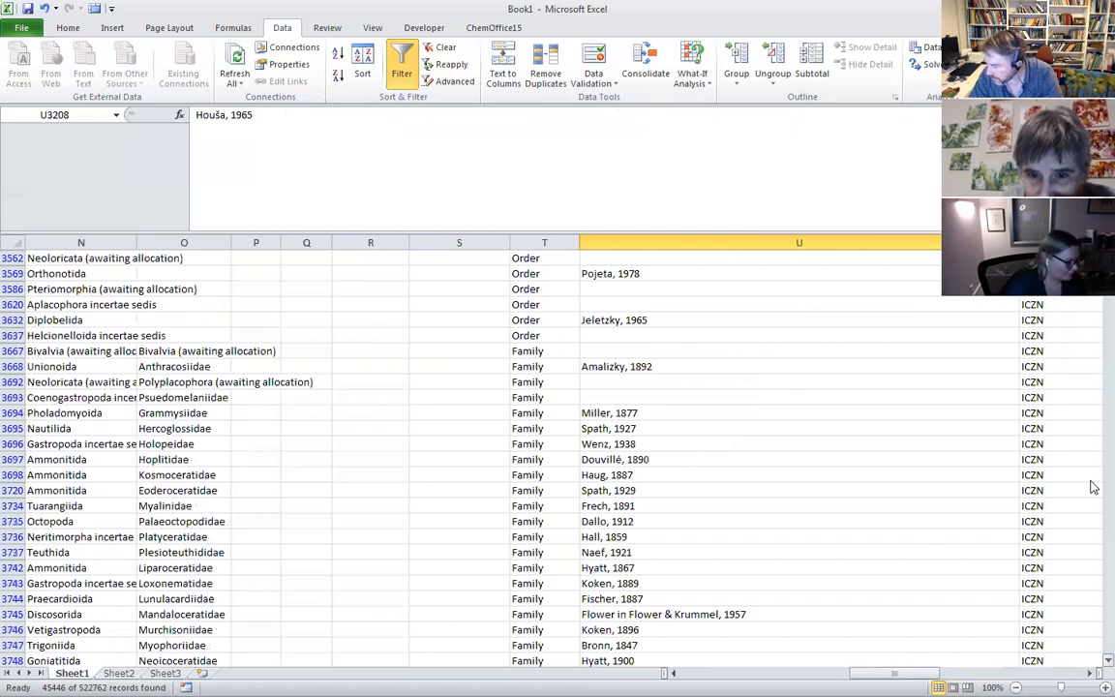
pyautogui.scroll(-20, 1094, 488)
pyautogui.scroll(-20, 1094, 487)
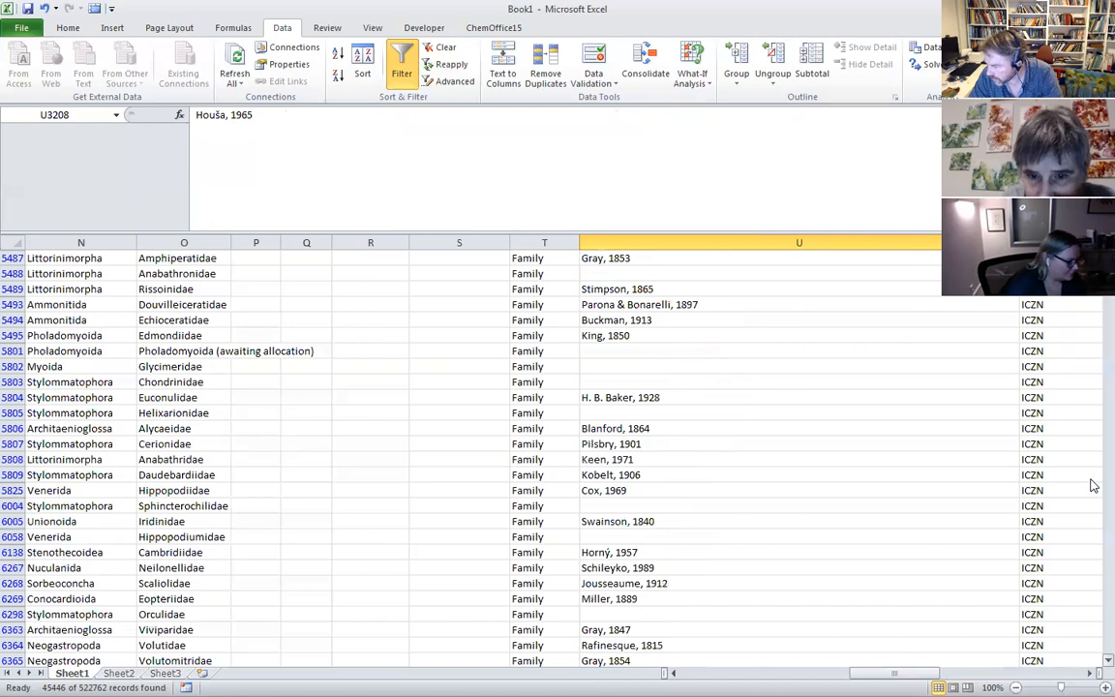
pyautogui.scroll(-12, 1094, 488)
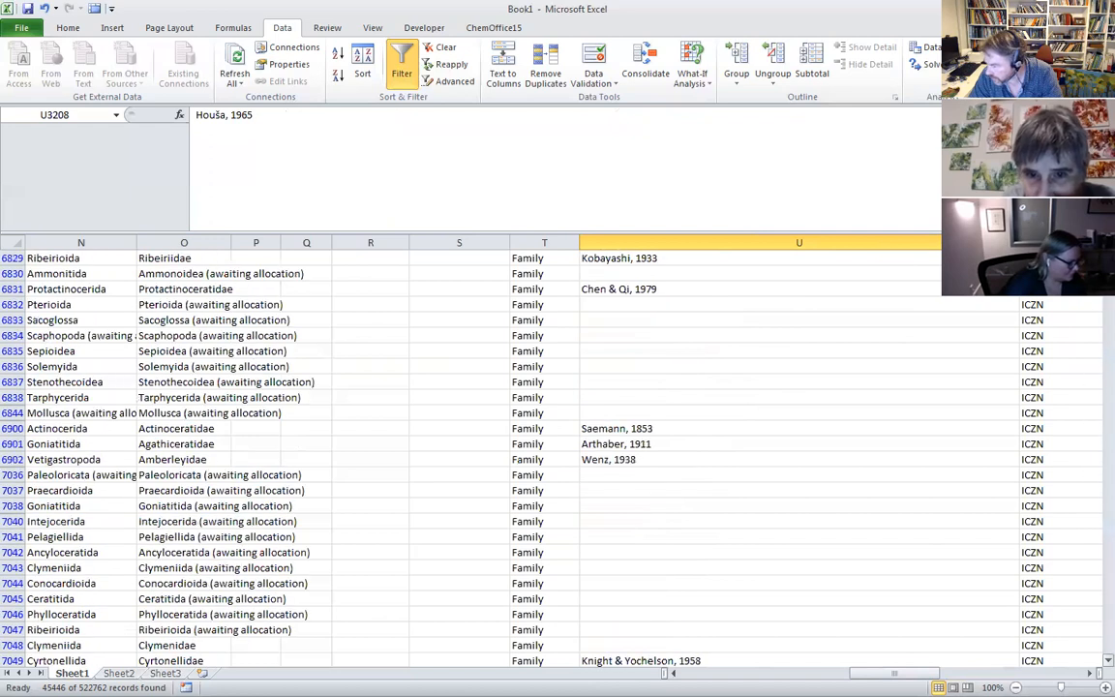
pyautogui.scroll(6, 496, 455)
pyautogui.scroll(5, 495, 454)
pyautogui.scroll(2, 496, 455)
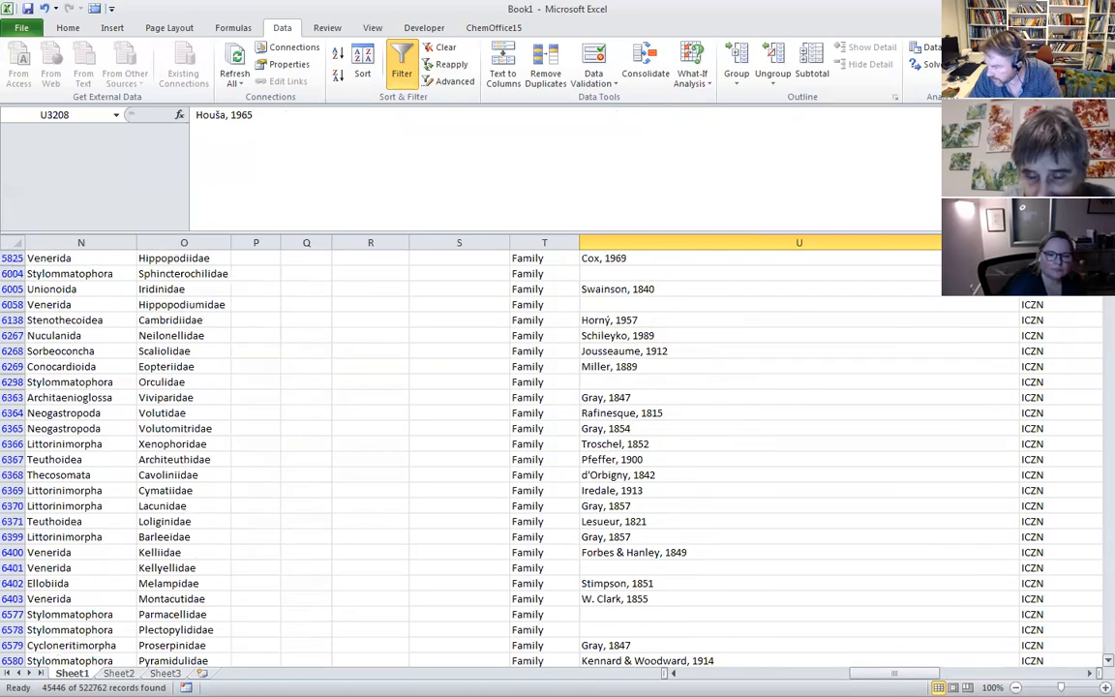
pyautogui.scroll(1, 659, 287)
pyautogui.click(613, 347)
pyautogui.click(612, 338)
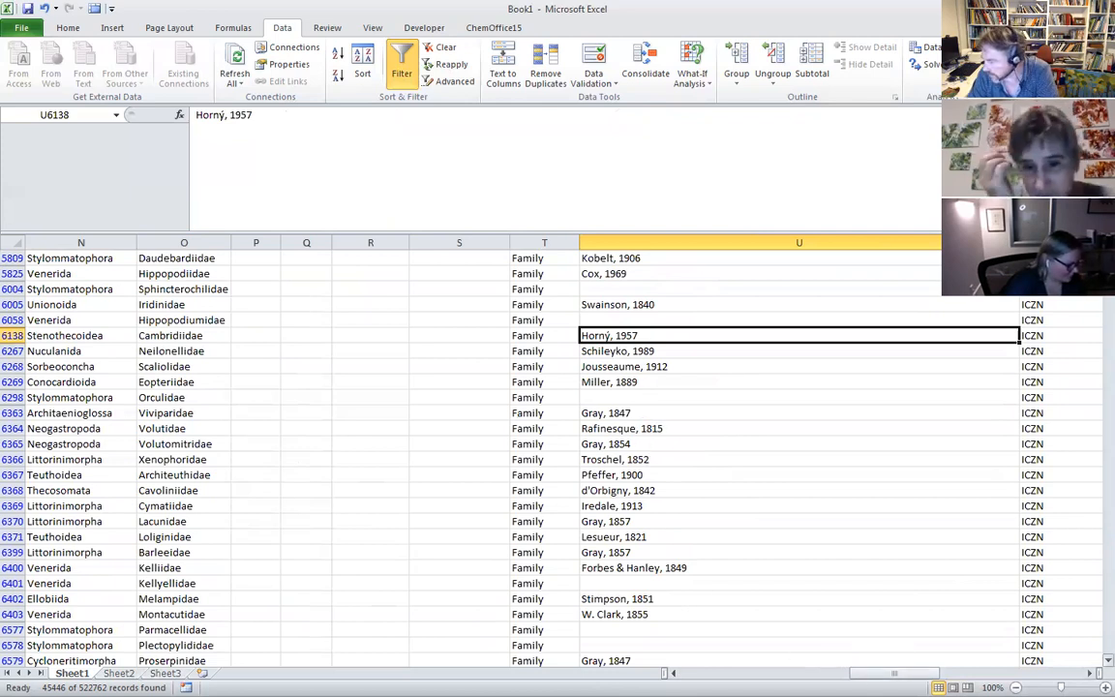
# - Narrow the scientificNameAuthorship column and make the taxonomicStatus header in cell W1 bold
pyautogui.moveTo(1108, 264); pyautogui.dragTo(1108, 250)
pyautogui.moveTo(1014, 242); pyautogui.dragTo(755, 241)
pyautogui.moveTo(885, 673); pyautogui.dragTo(936, 672)
pyautogui.click(639, 256)
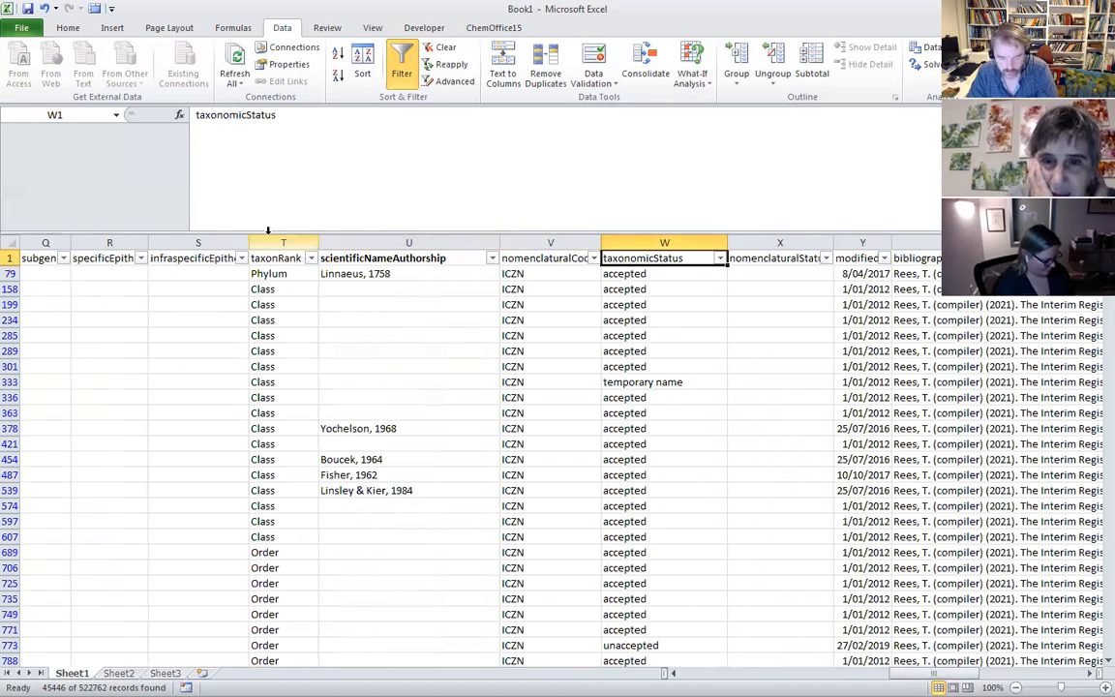
# - Hide the bibliographicCitation and references columns
pyautogui.moveTo(938, 675); pyautogui.dragTo(1027, 666)
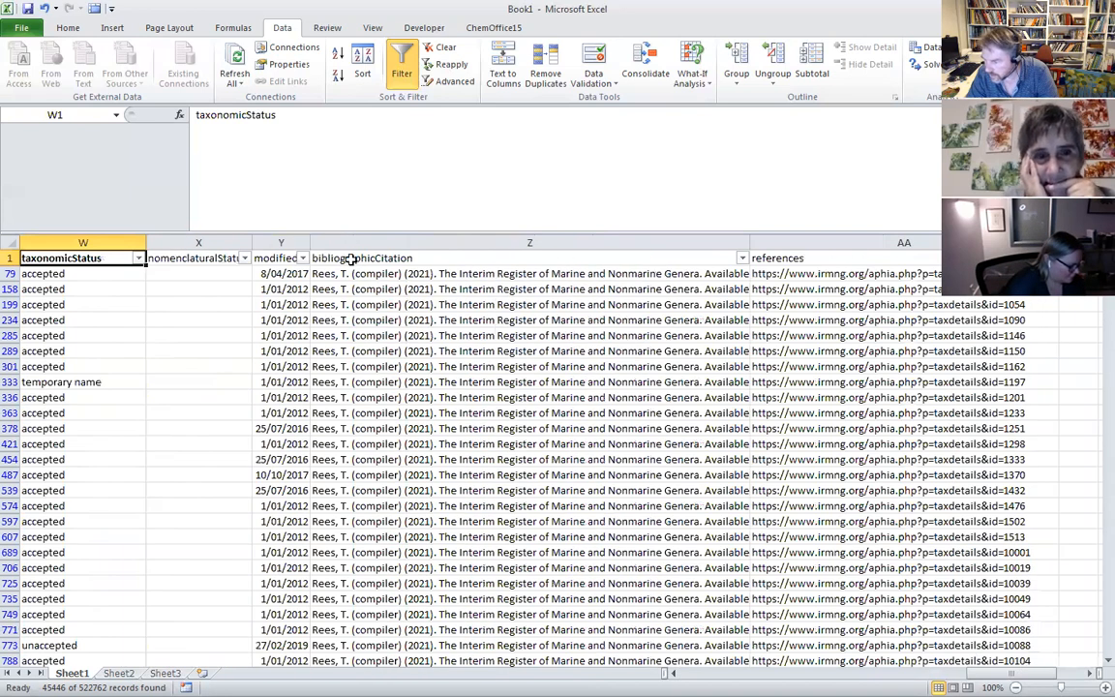
pyautogui.click(315, 242)
pyautogui.rightClick(357, 247)
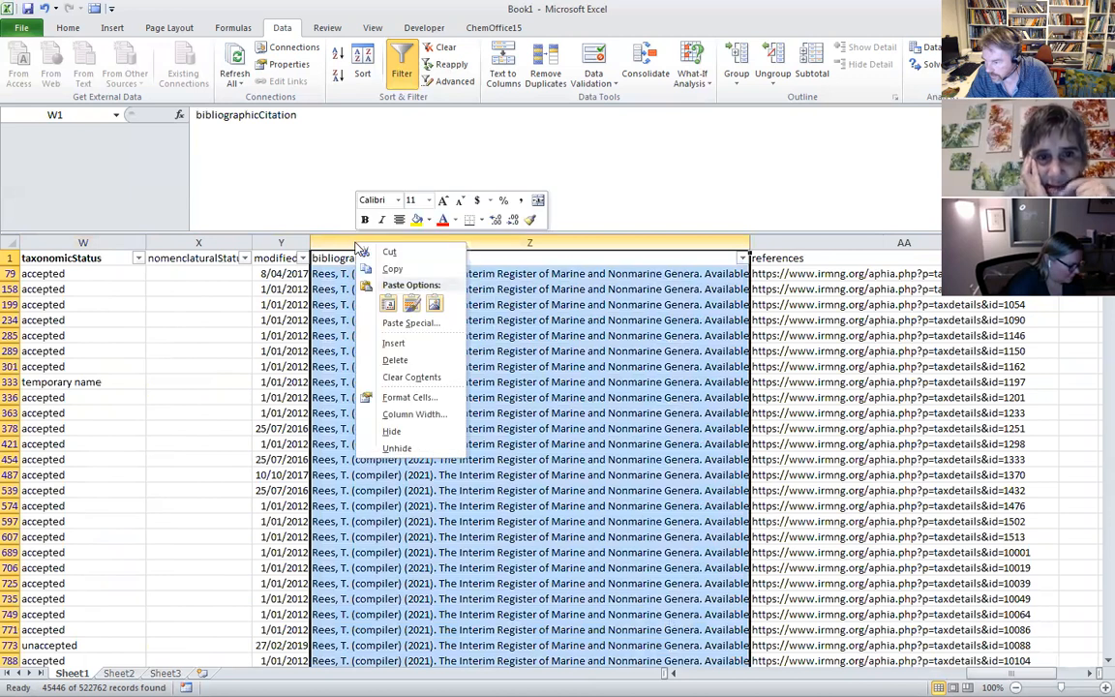
pyautogui.click(407, 430)
pyautogui.rightClick(432, 243)
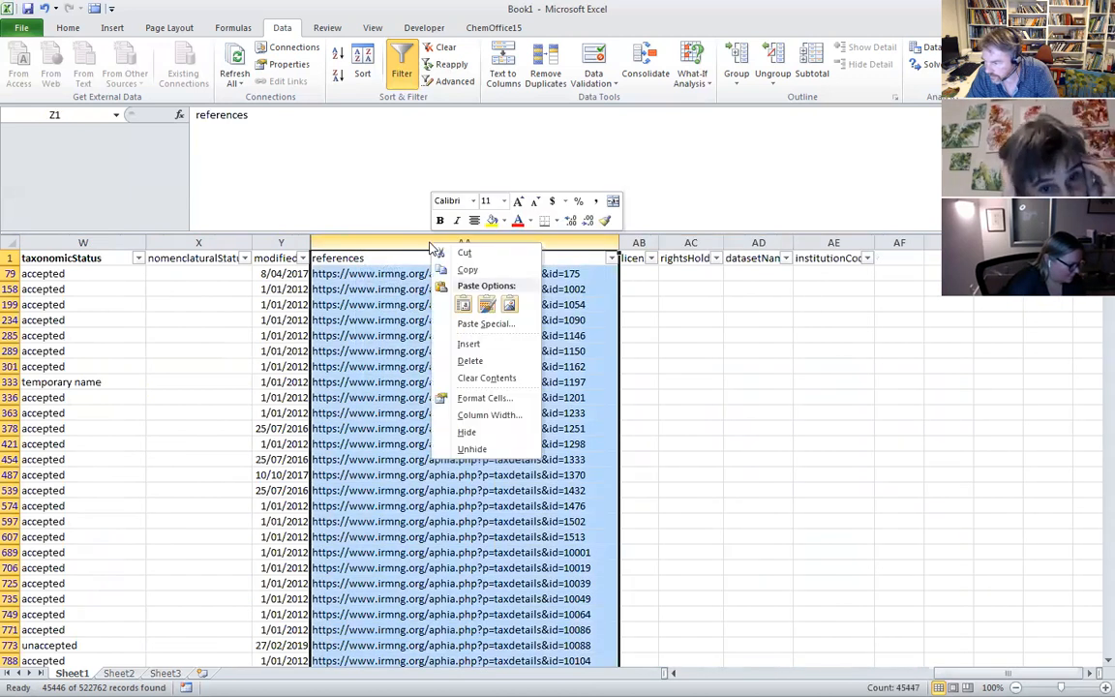
pyautogui.click(474, 432)
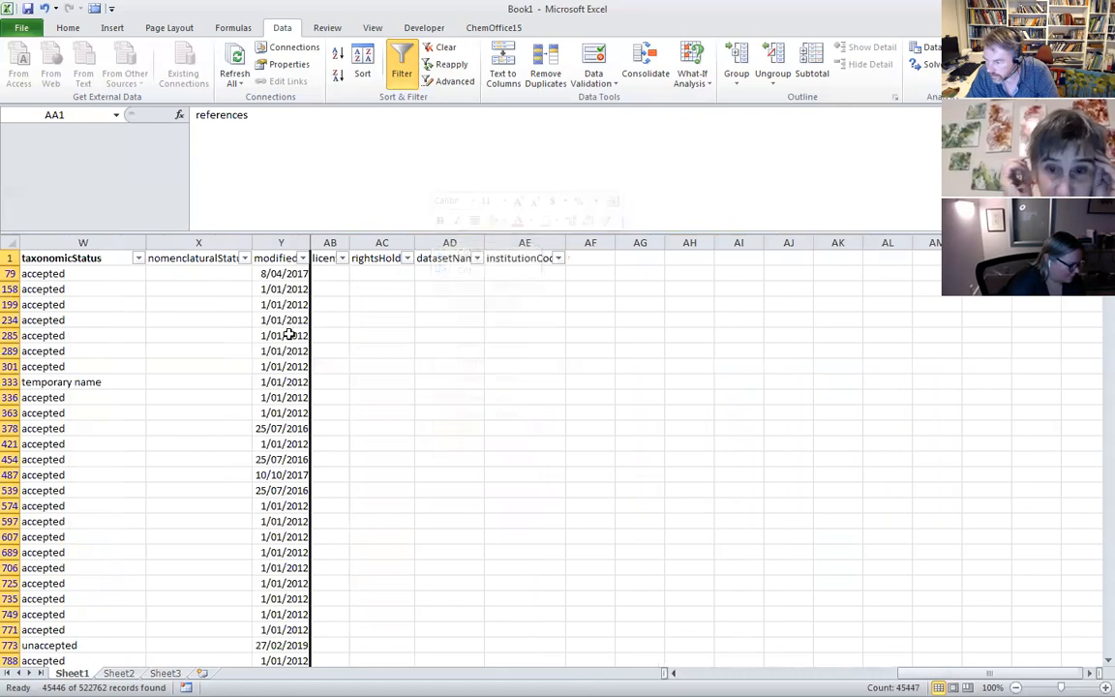
pyautogui.moveTo(515, 241); pyautogui.dragTo(329, 240)
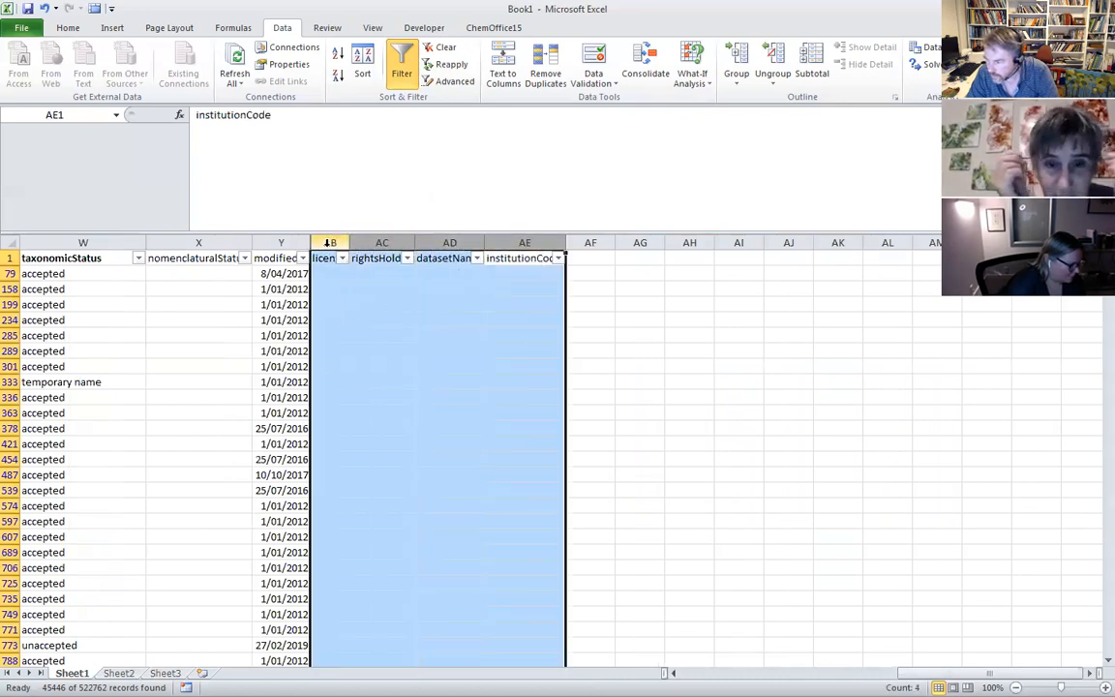
pyautogui.rightClick(329, 243)
pyautogui.click(632, 307)
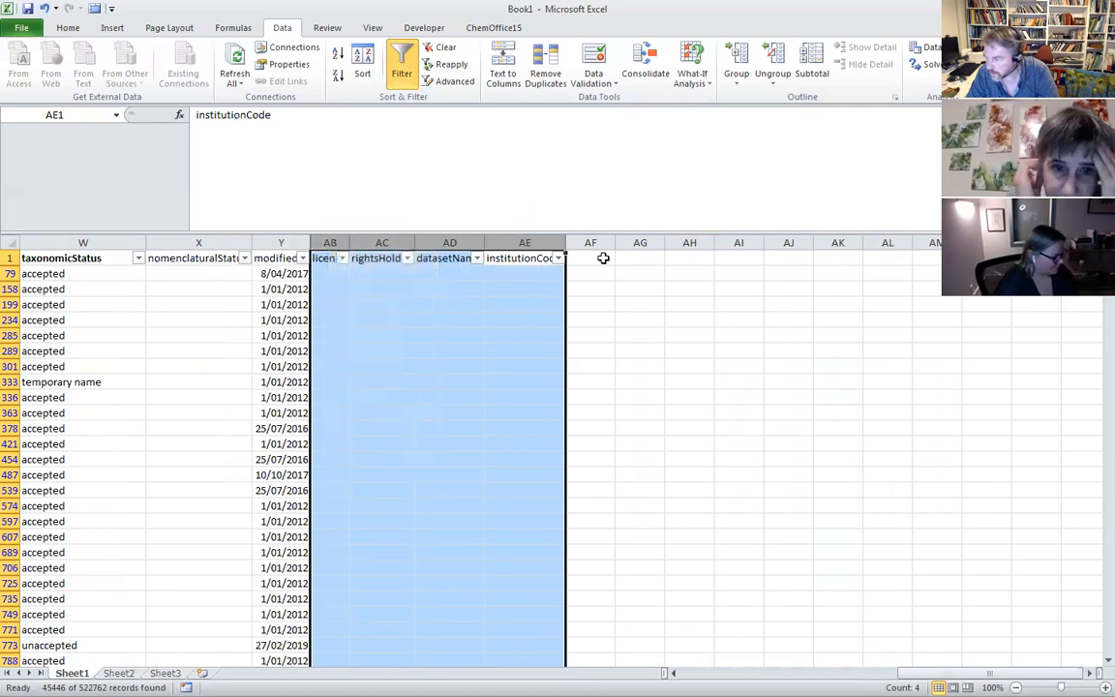
pyautogui.click(603, 259)
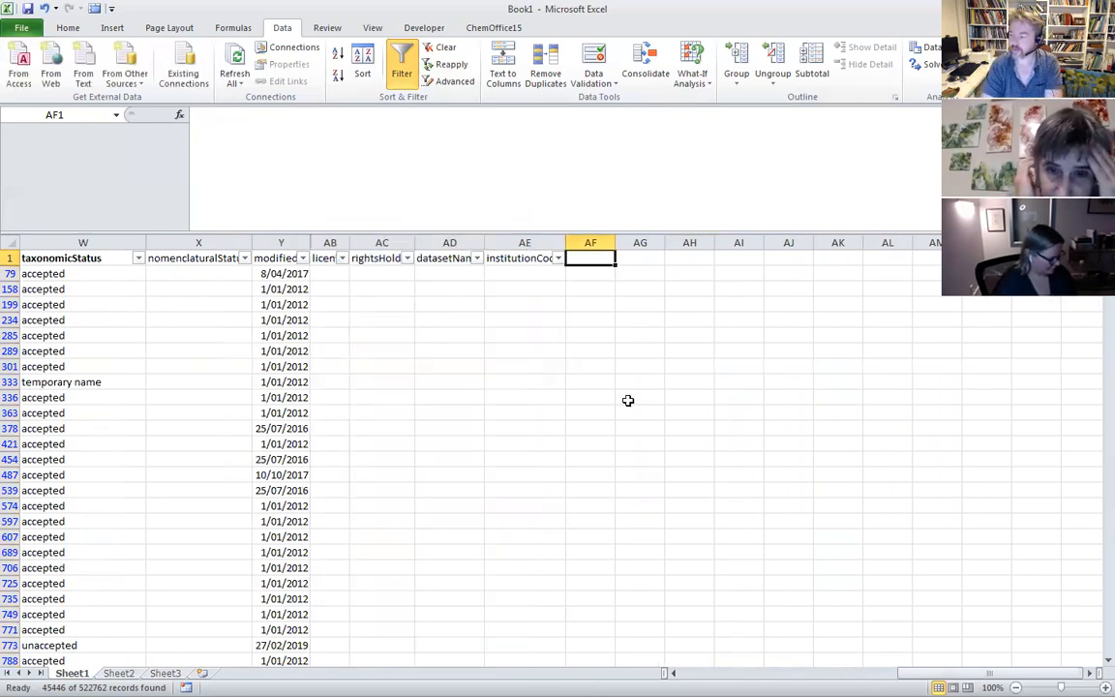
# - Add the column headers id, name and description in cells AF1 to AH1
pyautogui.write('id')
pyautogui.press('Tab')
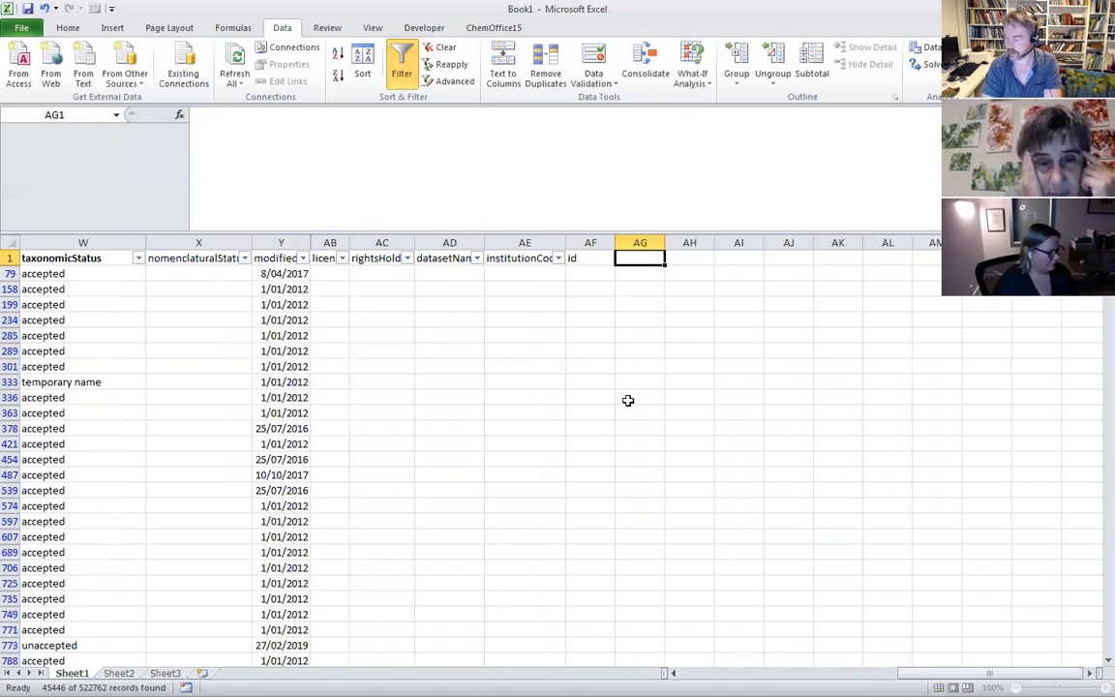
pyautogui.write('name')
pyautogui.press('Tab')
pyautogui.write('description')
pyautogui.press('Return')
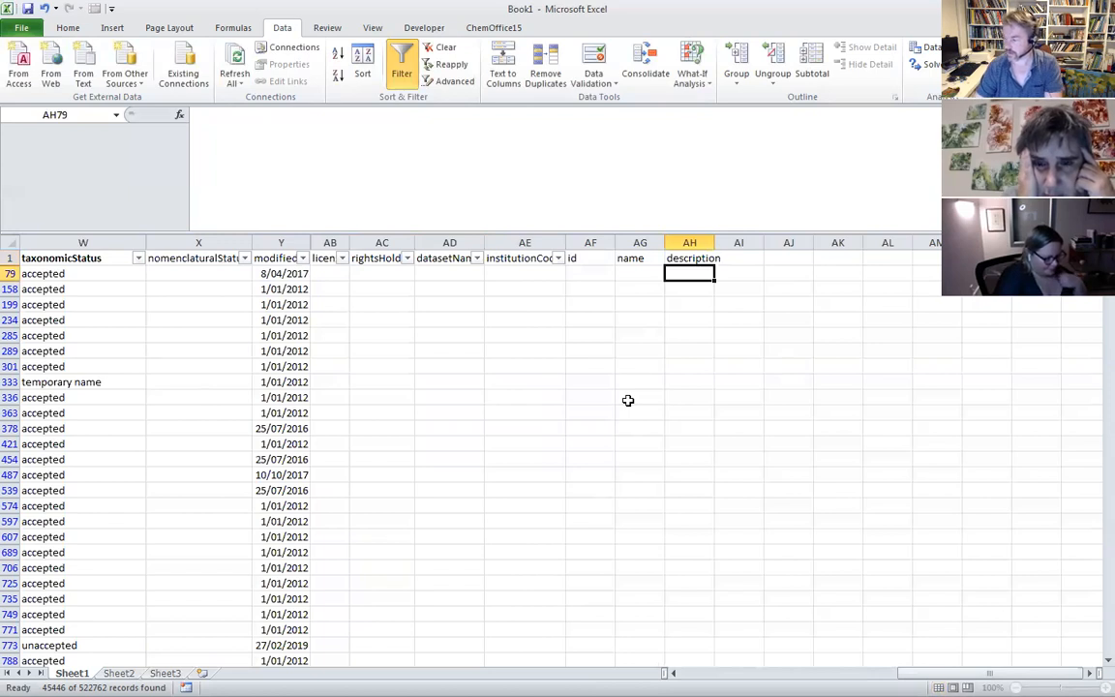
# - Remove the existing filter and reapply filtering across all columns through AH, including the new id, name and description headers
pyautogui.moveTo(689, 242); pyautogui.dragTo(334, 239)
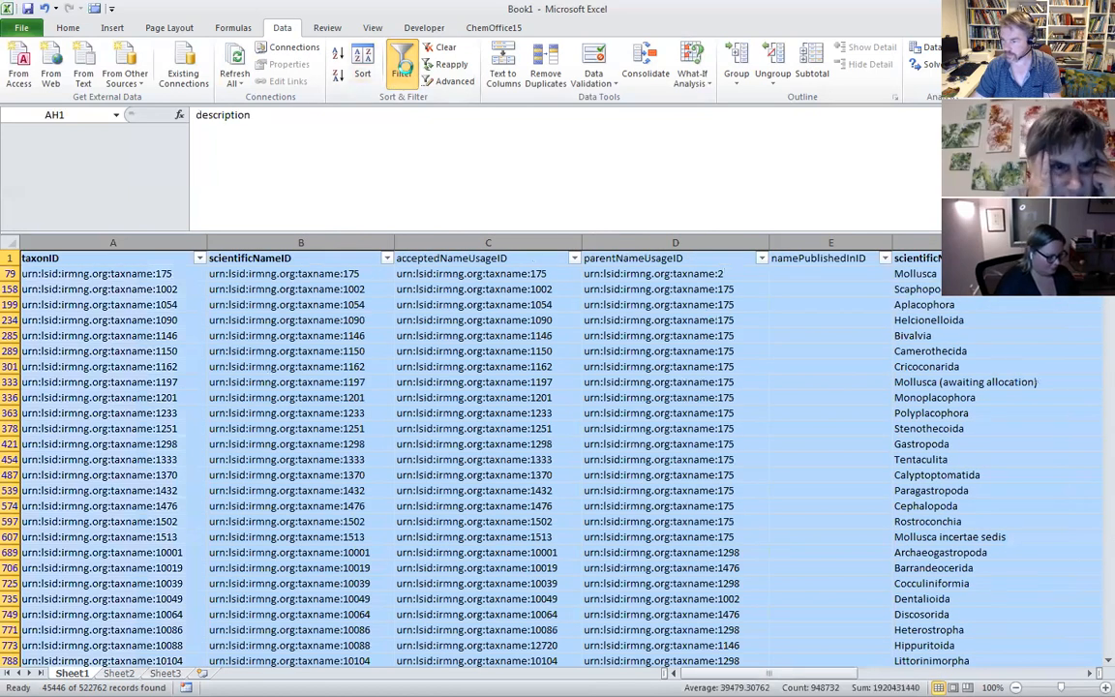
pyautogui.click(401, 70)
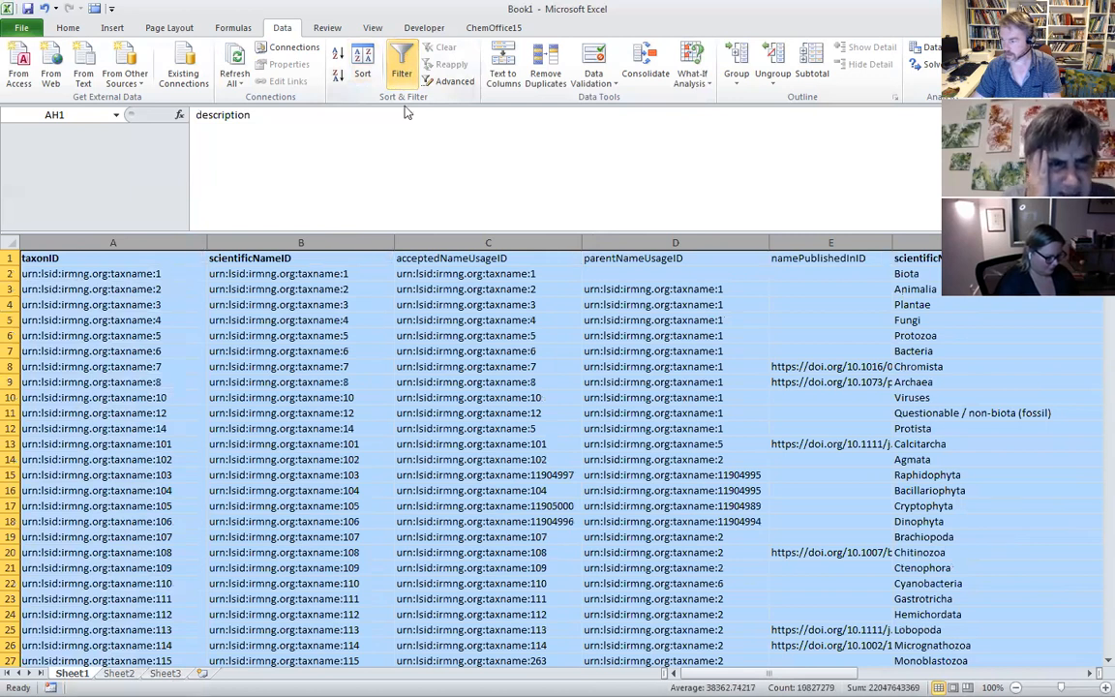
pyautogui.click(401, 60)
pyautogui.click(401, 60)
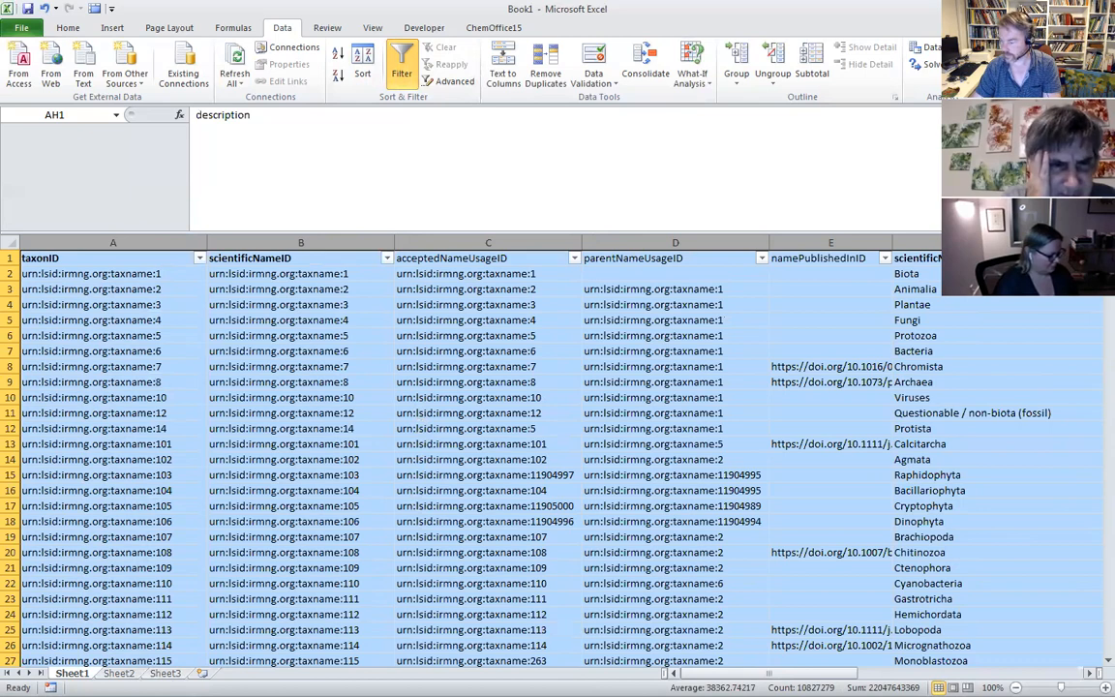
pyautogui.hscroll(5, 556, 616)
pyautogui.hscroll(-5, 557, 616)
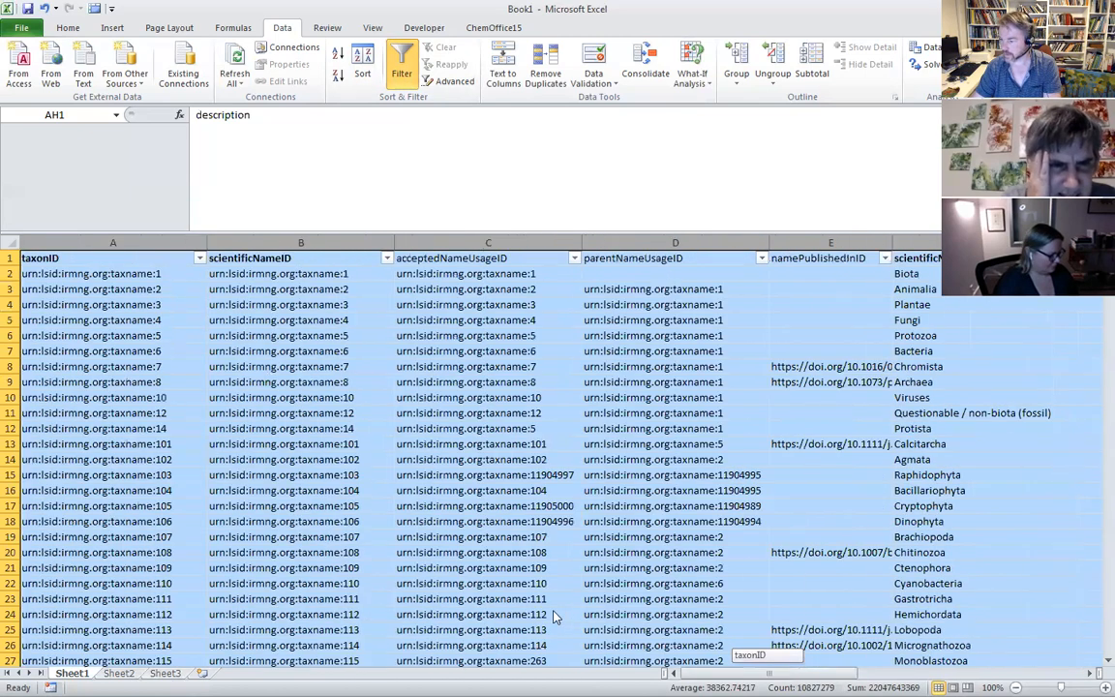
# - Compare the taxonID and scientificNameID columns in the first rows of the sheet
pyautogui.click(161, 274)
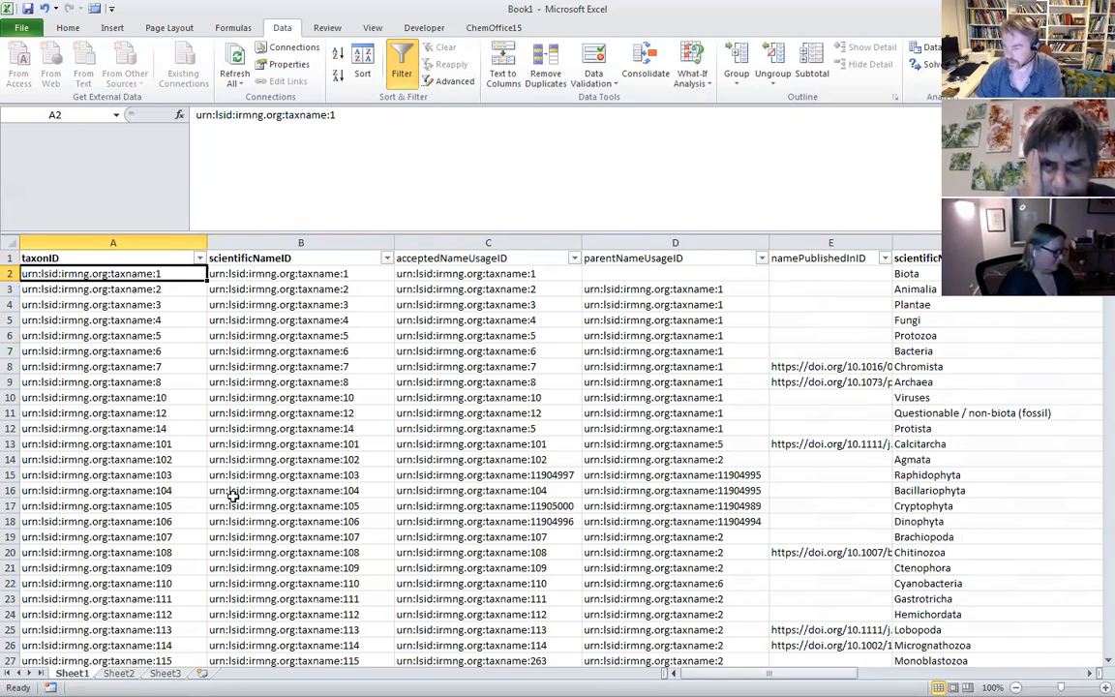
pyautogui.scroll(-4, 293, 461)
pyautogui.scroll(4, 294, 461)
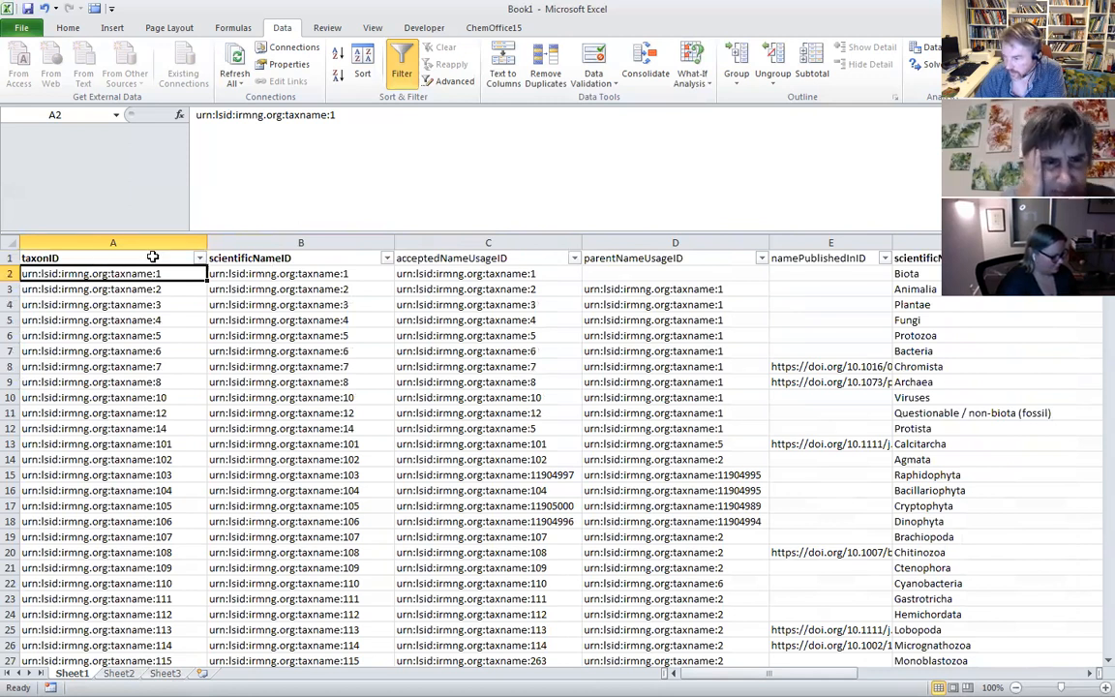
pyautogui.click(224, 257)
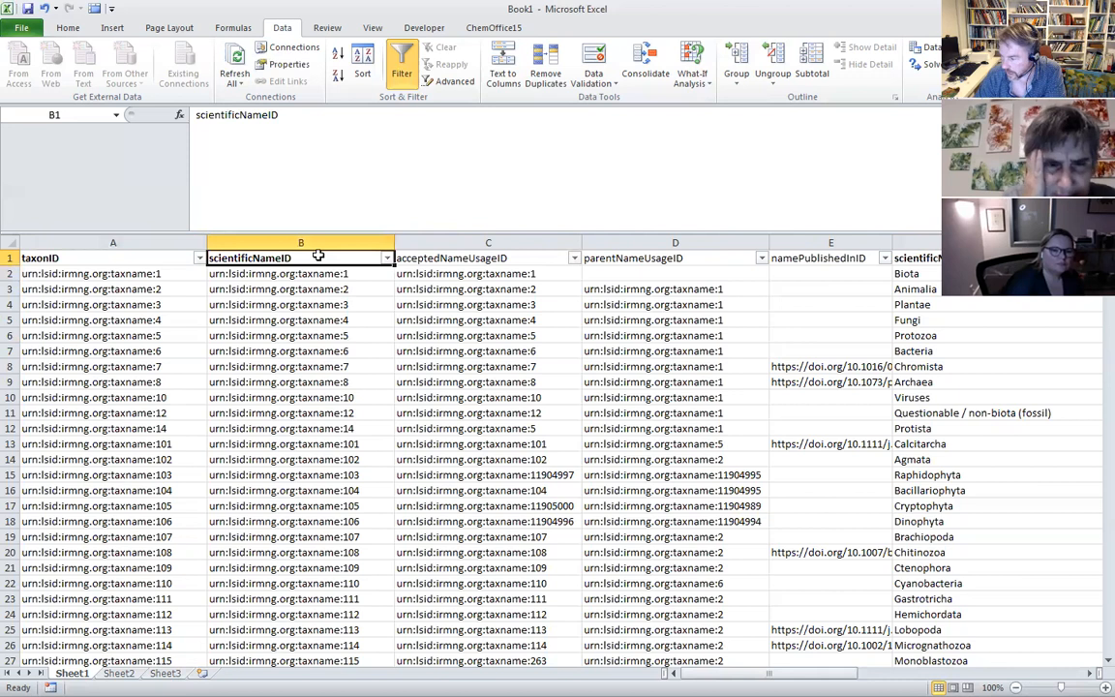
pyautogui.click(114, 258)
pyautogui.click(241, 255)
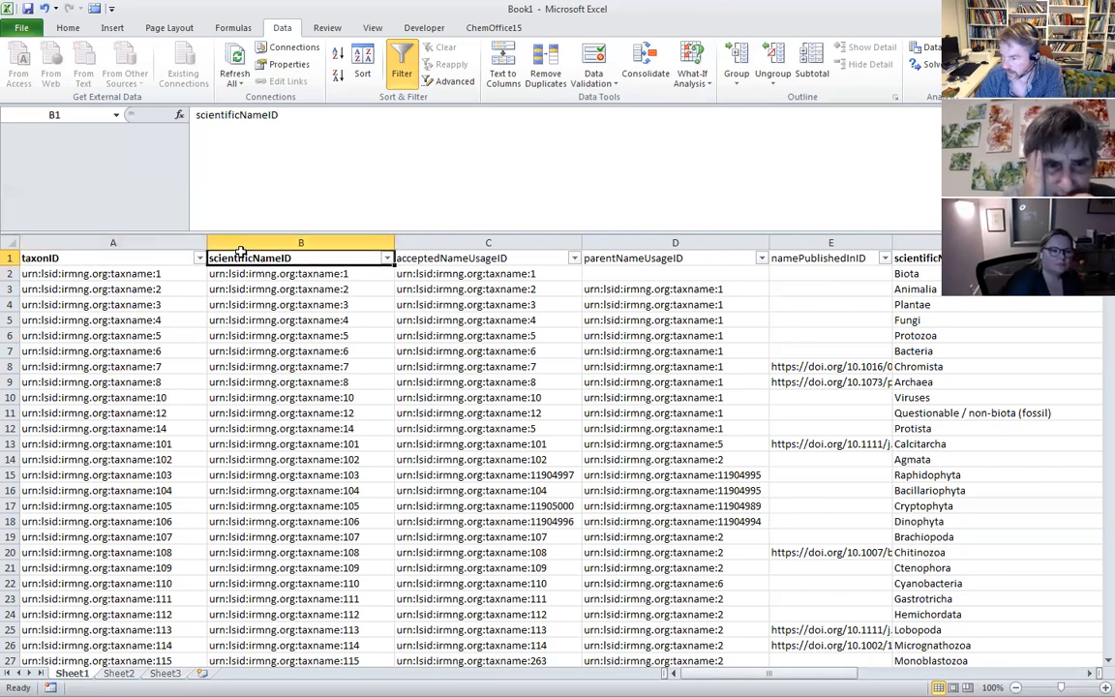
# - Examine whether taxonID and scientificNameID match further down the sheet and in the last rows of the data
pyautogui.scroll(-20, 210, 524)
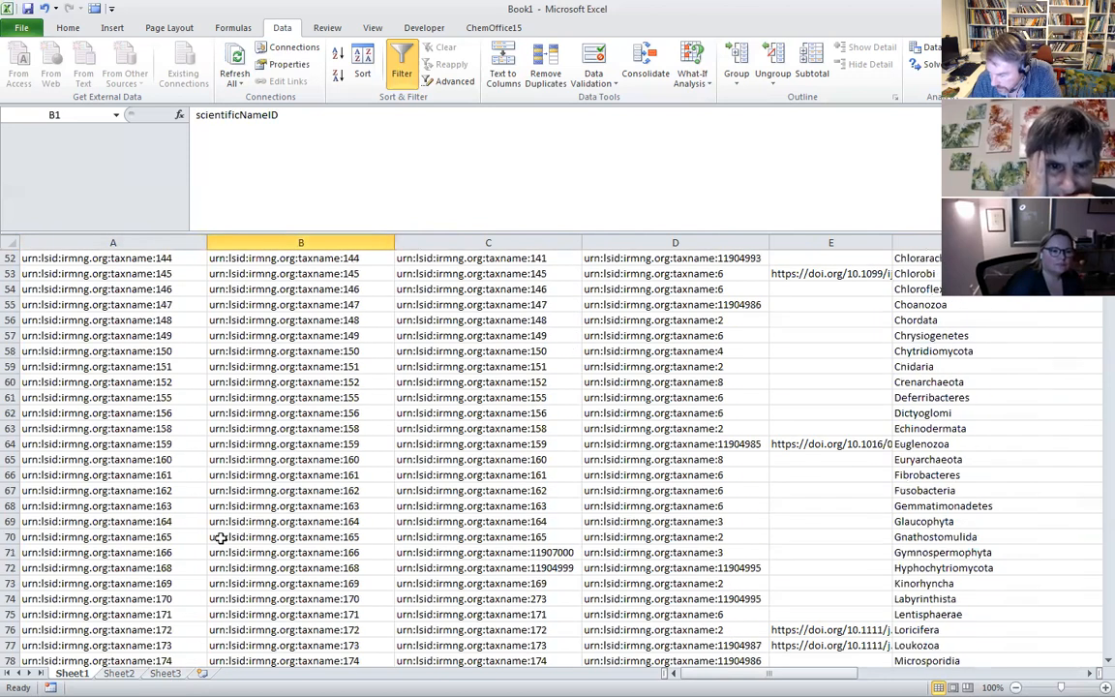
pyautogui.moveTo(1108, 262); pyautogui.dragTo(1097, 662)
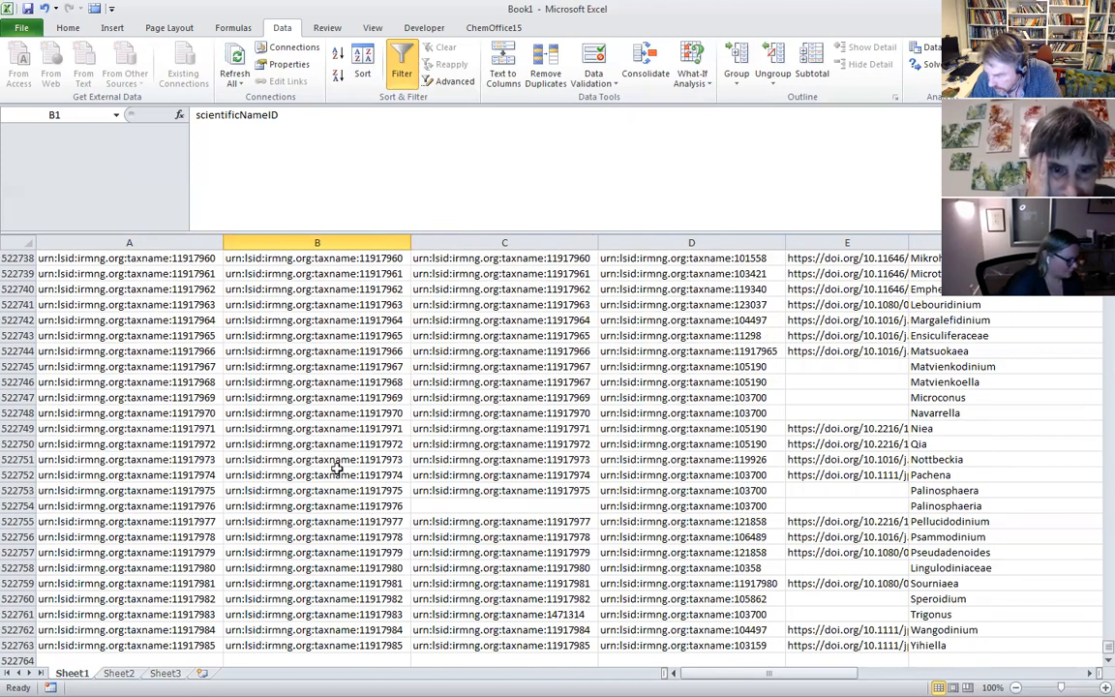
pyautogui.scroll(13, 309, 309)
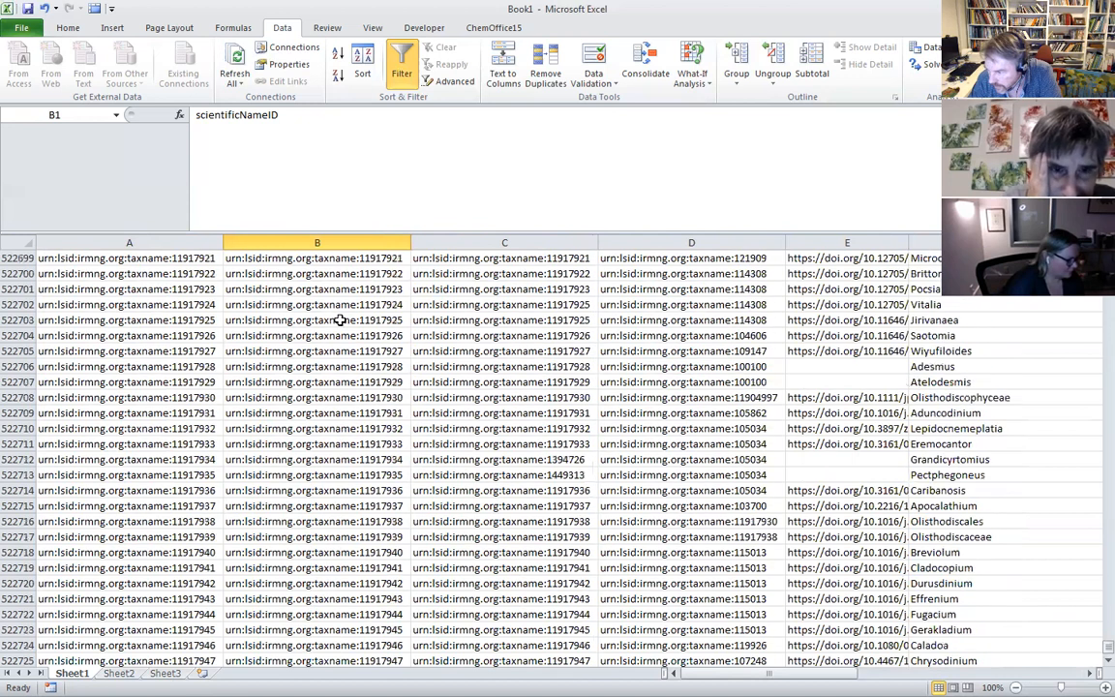
pyautogui.scroll(8, 338, 325)
pyautogui.scroll(20, 338, 324)
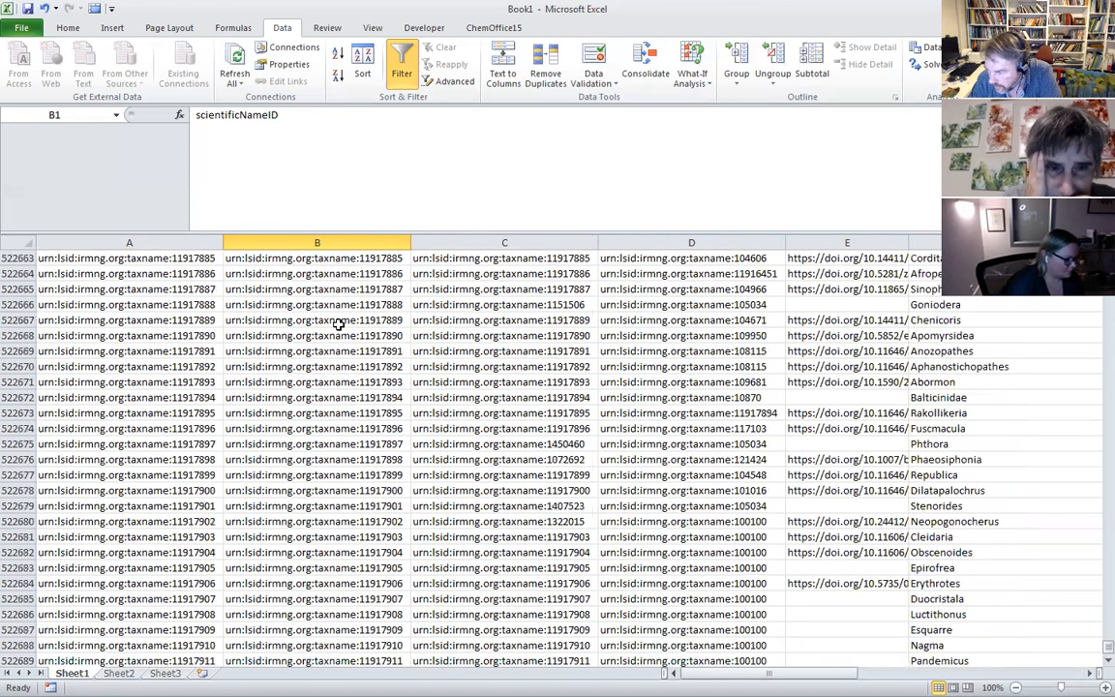
pyautogui.scroll(12, 337, 324)
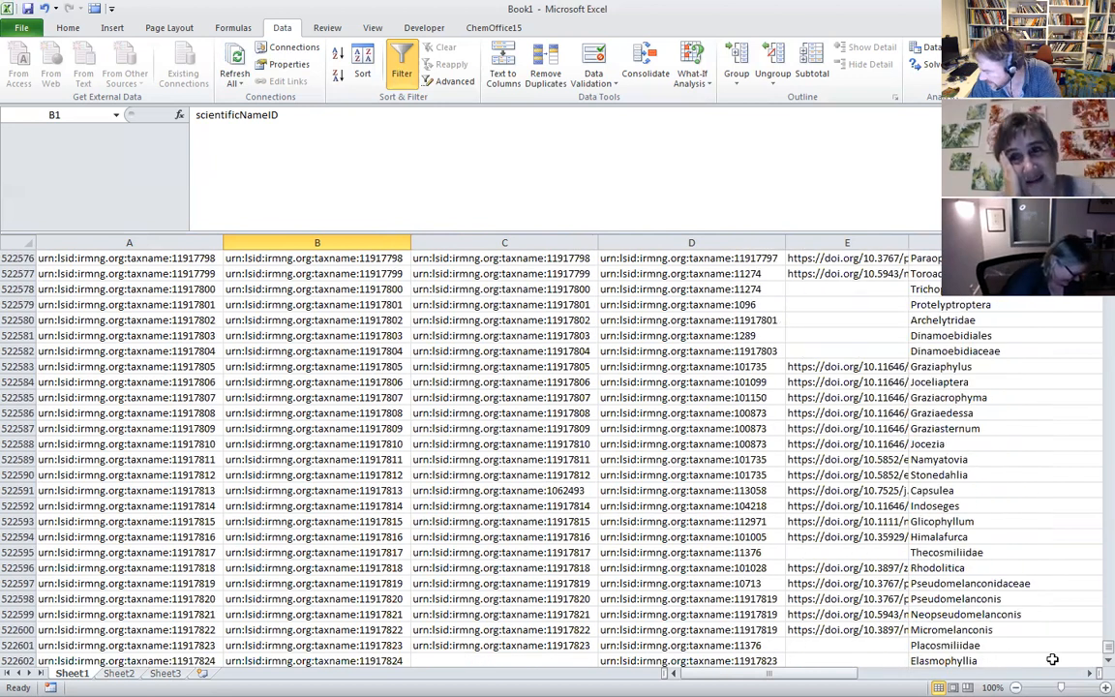
pyautogui.scroll(17, 1090, 323)
pyautogui.scroll(20, 1090, 335)
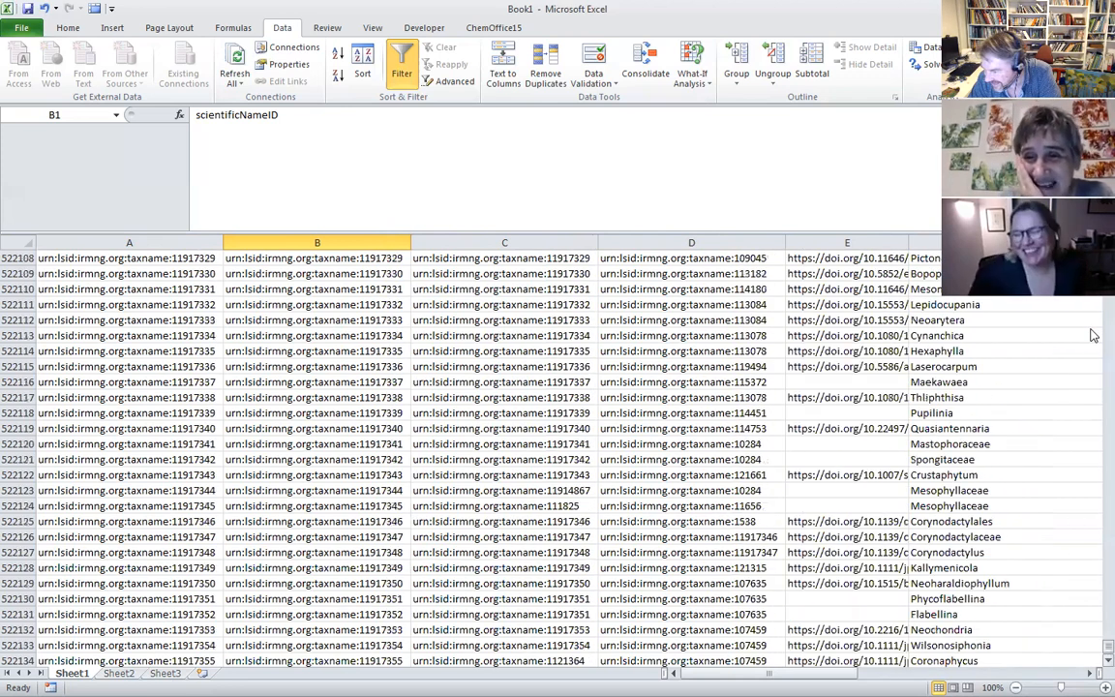
pyautogui.moveTo(1092, 648); pyautogui.dragTo(1093, 290)
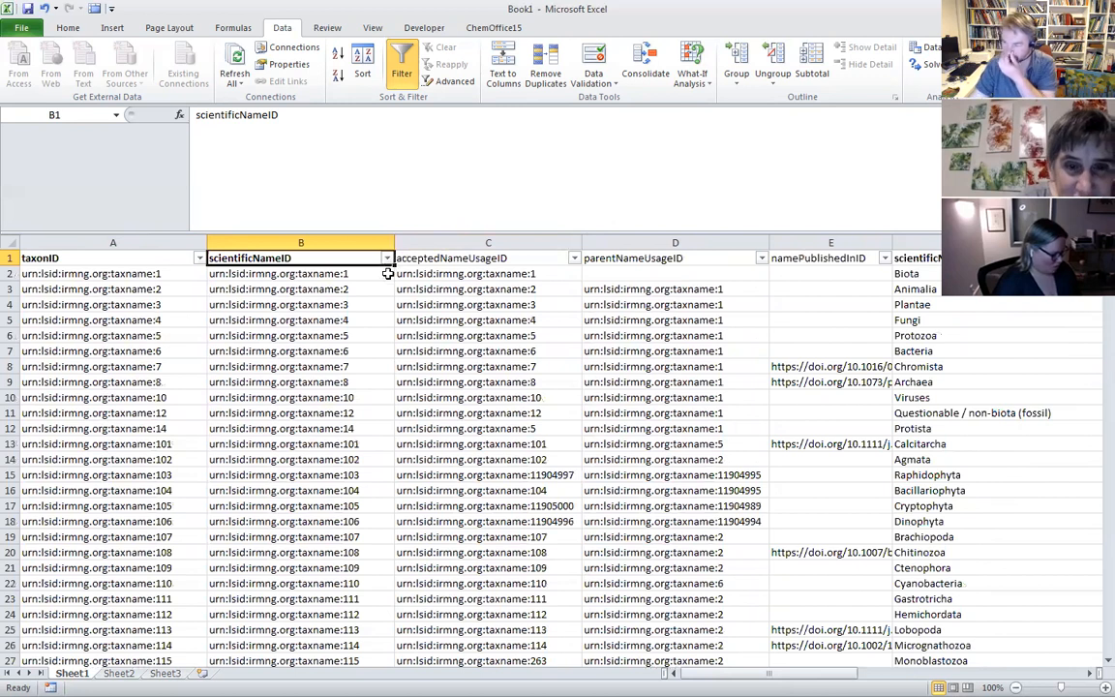
# - Compare the taxonID and scientificNameID values cell by cell in rows 2 to 4
pyautogui.click(157, 278)
pyautogui.click(236, 294)
pyautogui.click(150, 303)
pyautogui.click(227, 306)
pyautogui.click(172, 303)
pyautogui.click(245, 302)
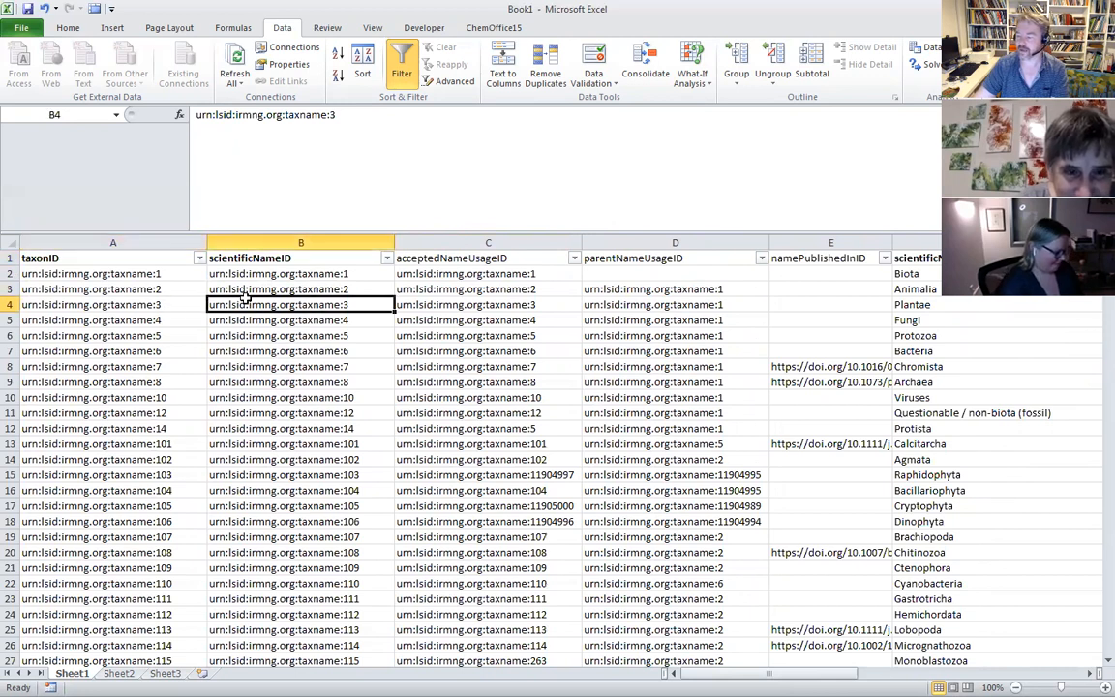
# - Insert a new column before acceptedNameUsageID and give it the header "different?"
pyautogui.click(418, 242)
pyautogui.rightClick(418, 244)
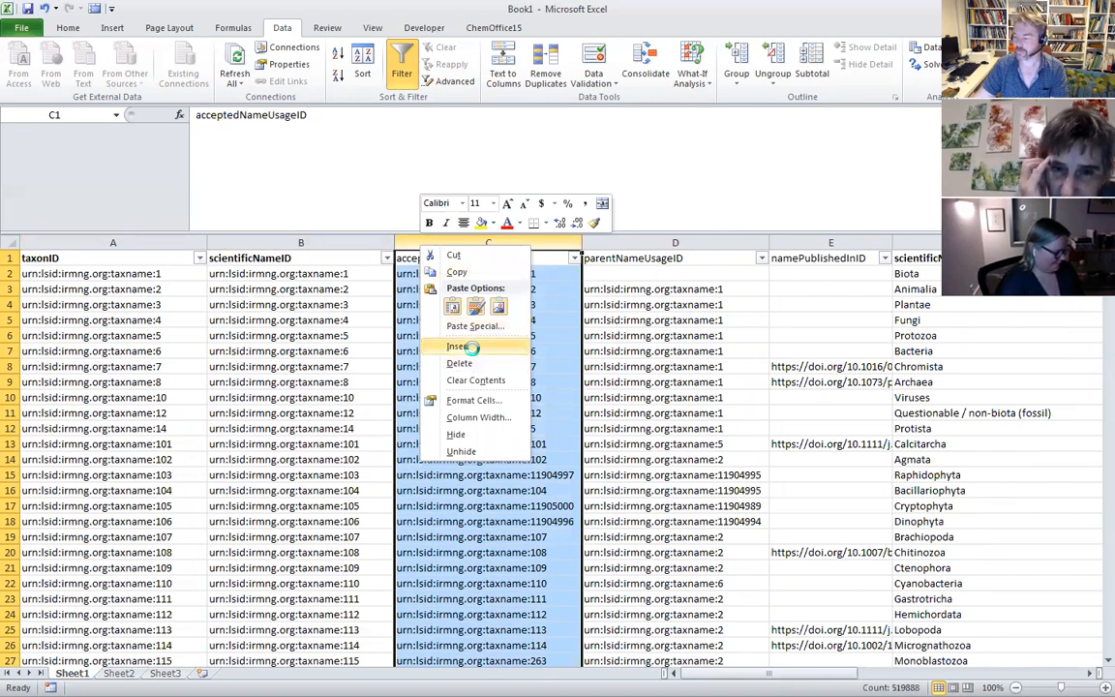
pyautogui.click(463, 347)
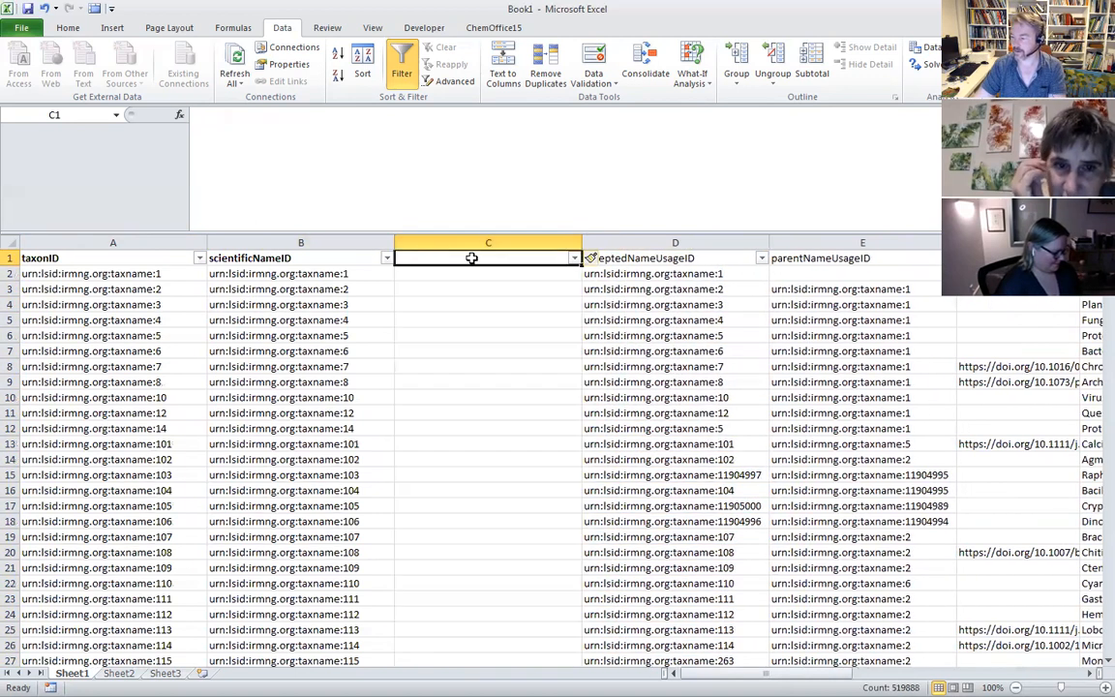
pyautogui.write('different?')
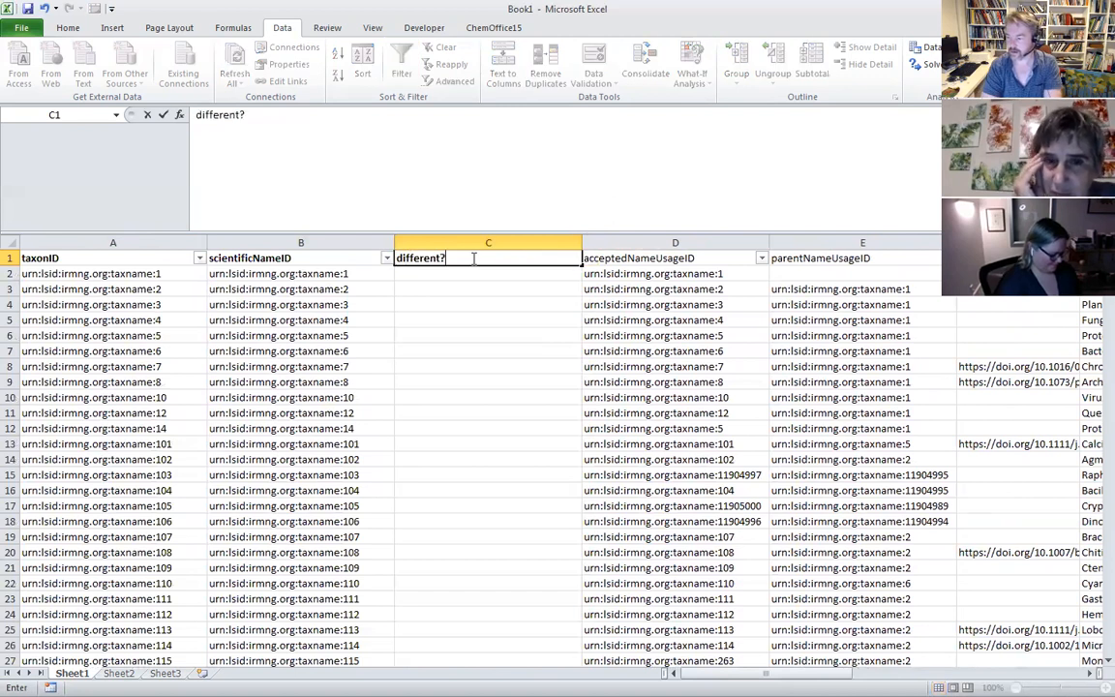
pyautogui.press('Return')
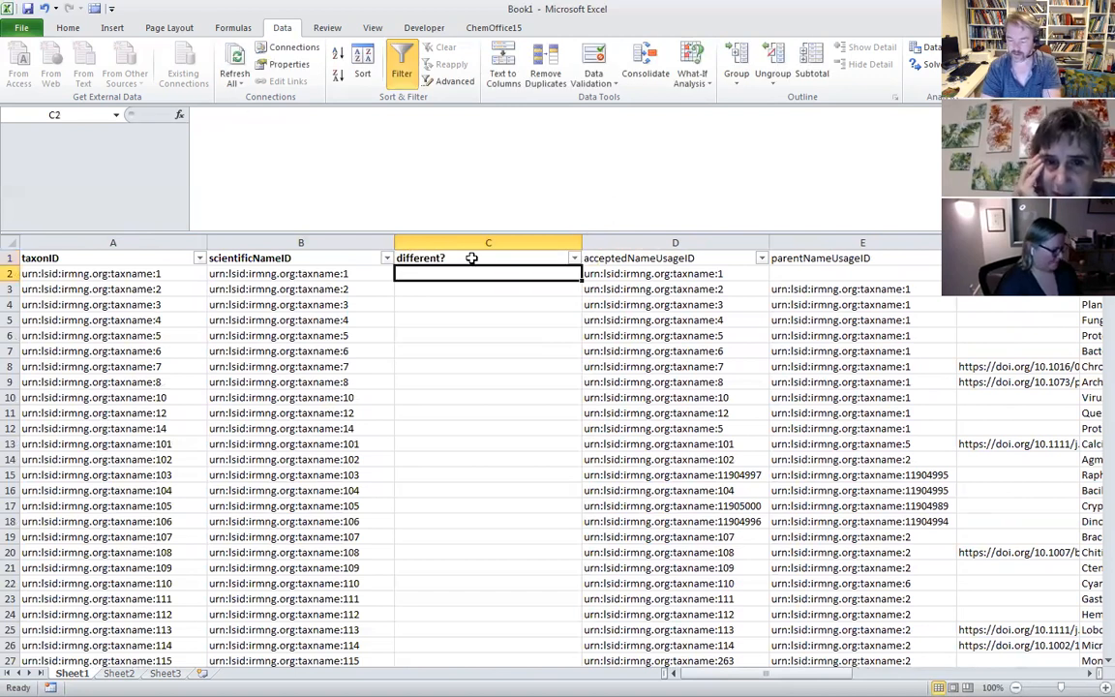
# - Enter the formula =IF(A2<>B2,TRUE,FALSE) in cell C2 to compare taxonID with scientificNameID
pyautogui.write('\\')
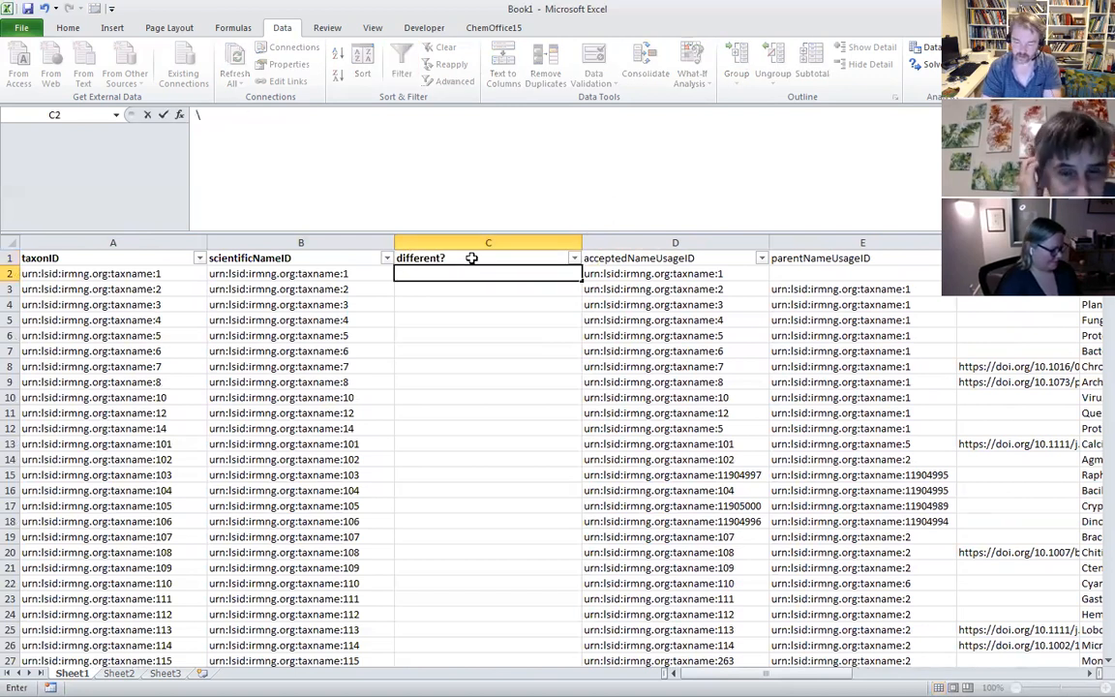
pyautogui.press('BackSpace')
pyautogui.write('=if(')
pyautogui.click(90, 274)
pyautogui.write('<>')
pyautogui.click(225, 275)
pyautogui.write(',')
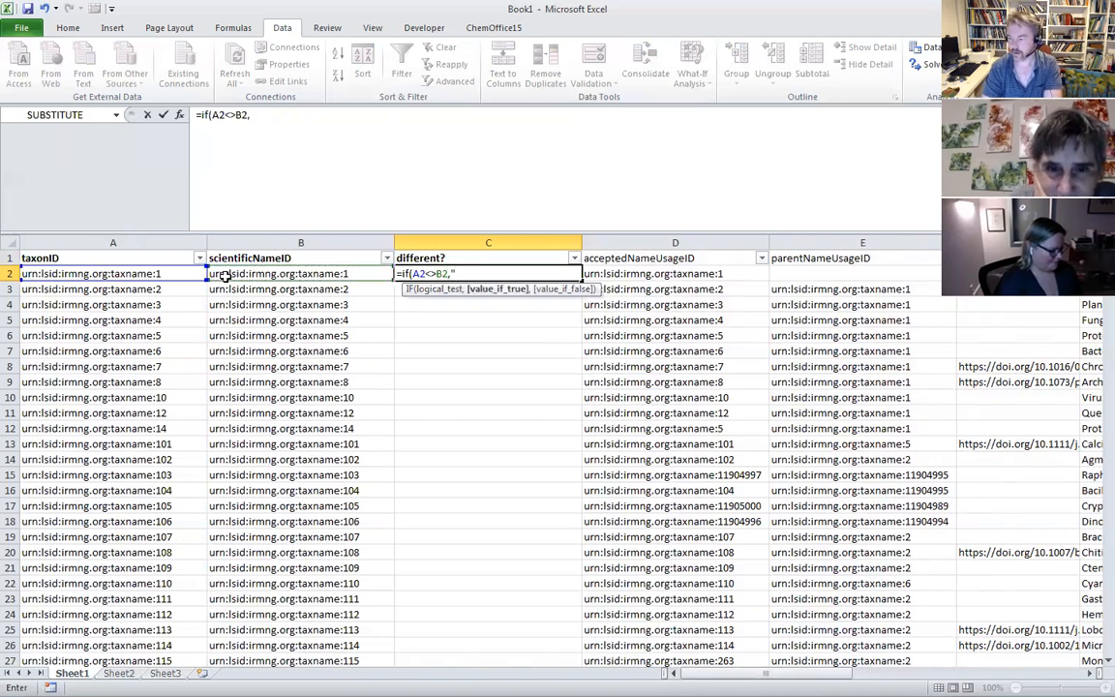
pyautogui.write('TRUE')
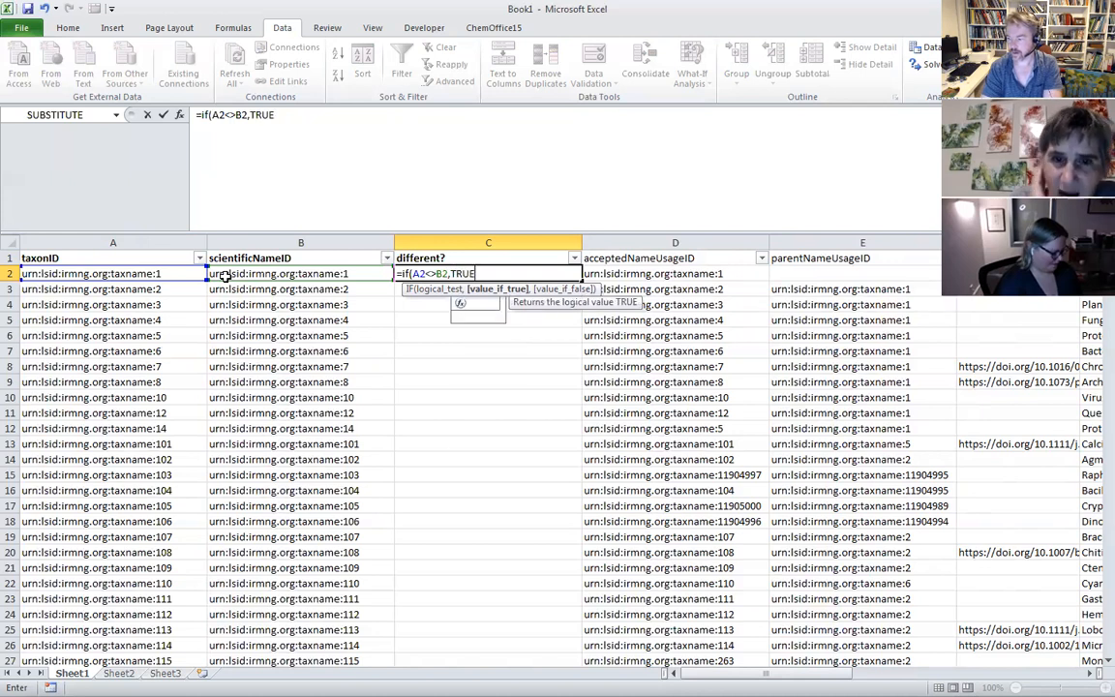
pyautogui.write(',FALSE)')
pyautogui.press('Return')
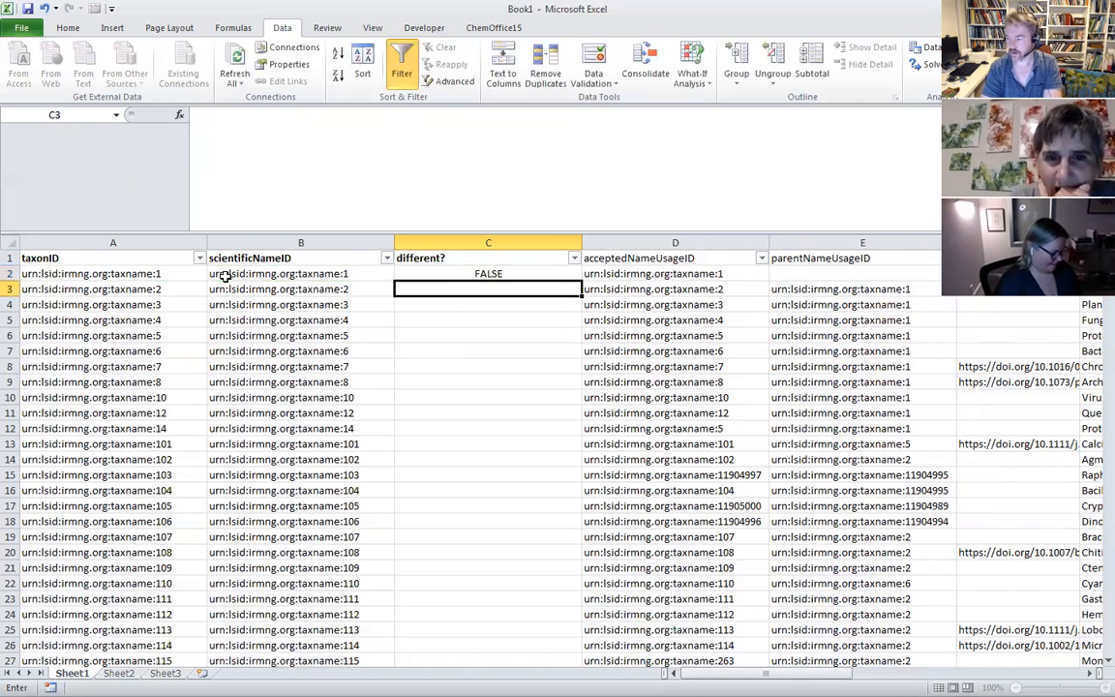
# - Fill the C2 formula down the whole "different?" column and check which values its filter list contains
pyautogui.click(455, 274)
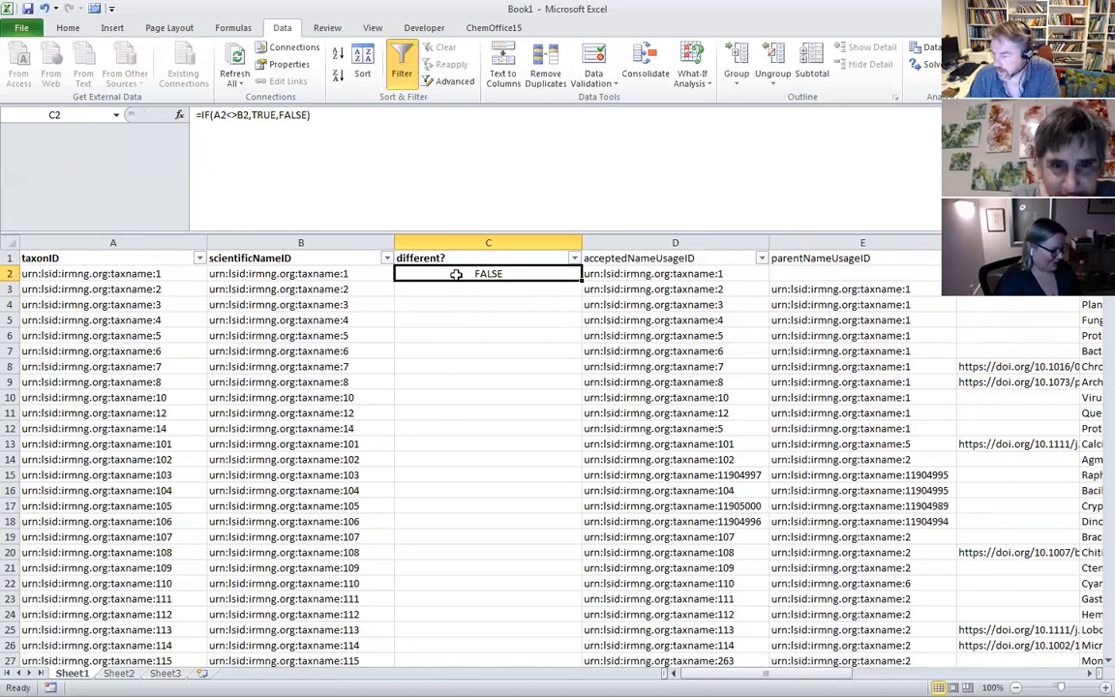
pyautogui.doubleClick(581, 280)
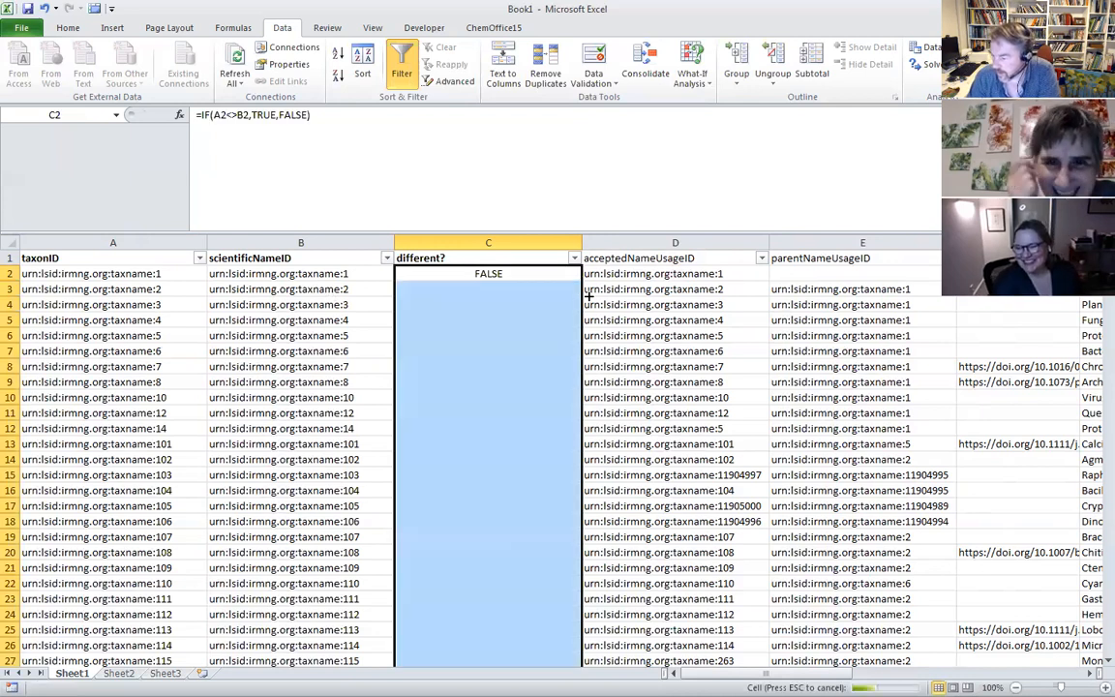
pyautogui.click(631, 289)
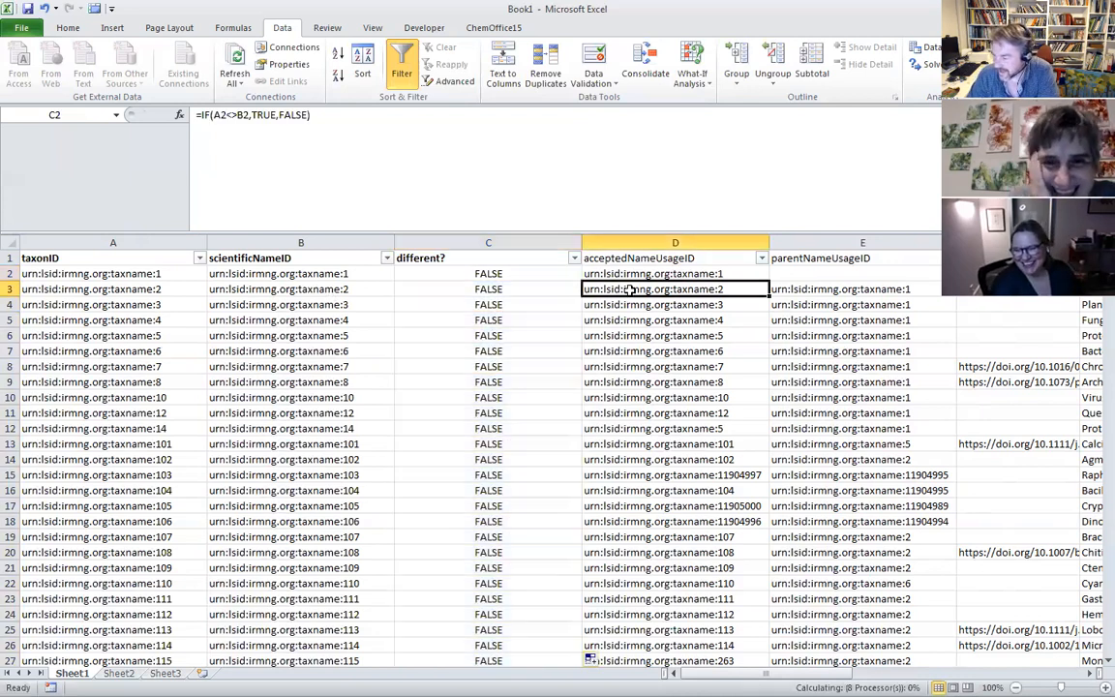
pyautogui.click(573, 259)
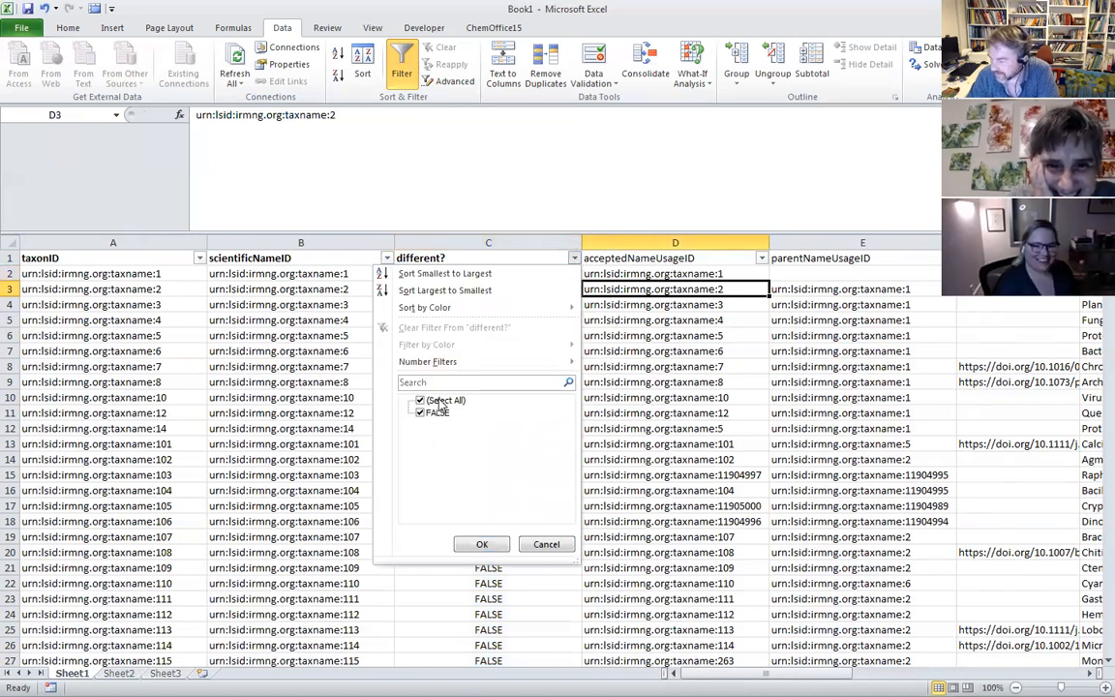
pyautogui.click(539, 544)
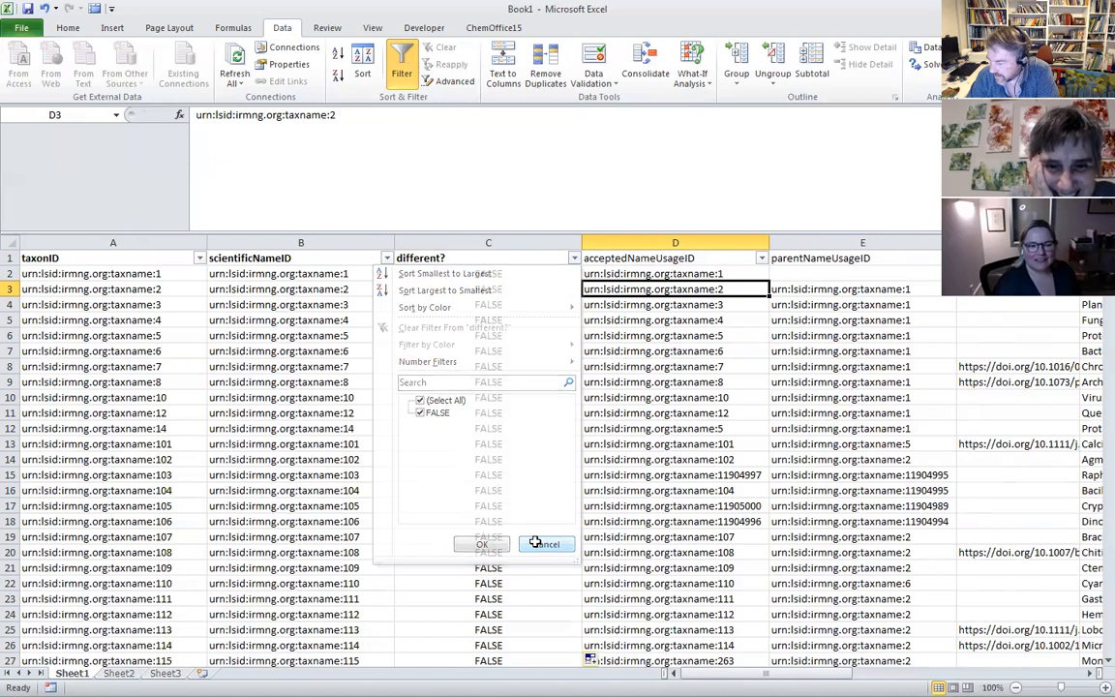
# - Narrow the "different?" column to roughly half its width
pyautogui.click(539, 335)
pyautogui.moveTo(580, 241); pyautogui.dragTo(493, 245)
pyautogui.click(639, 288)
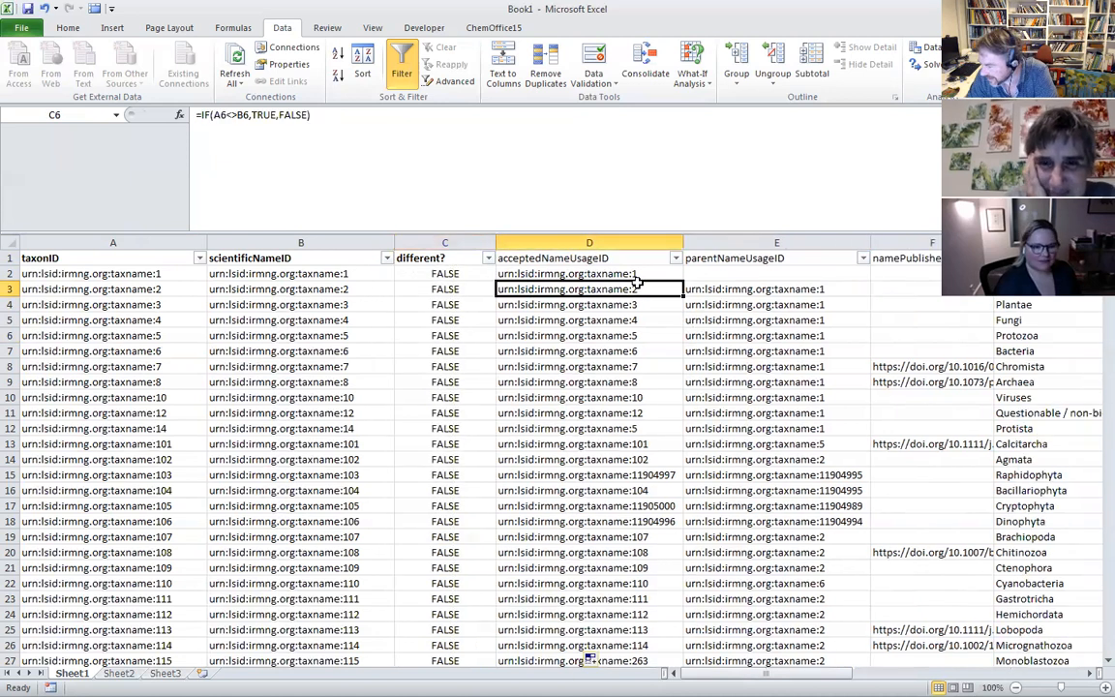
# - Highlight the prefix "urn:lsid:irmng.org:taxname:" in the scientificNameID value of cell B2 to examine its length
pyautogui.click(721, 276)
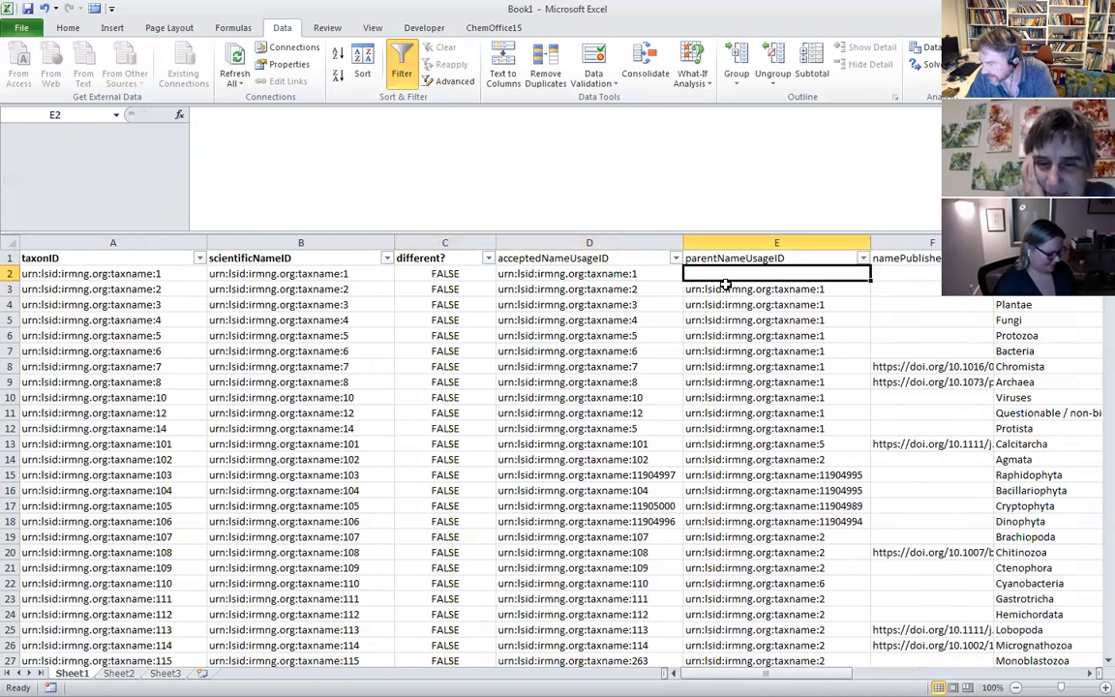
pyautogui.press('Left')
pyautogui.press('Left')
pyautogui.press('Left')
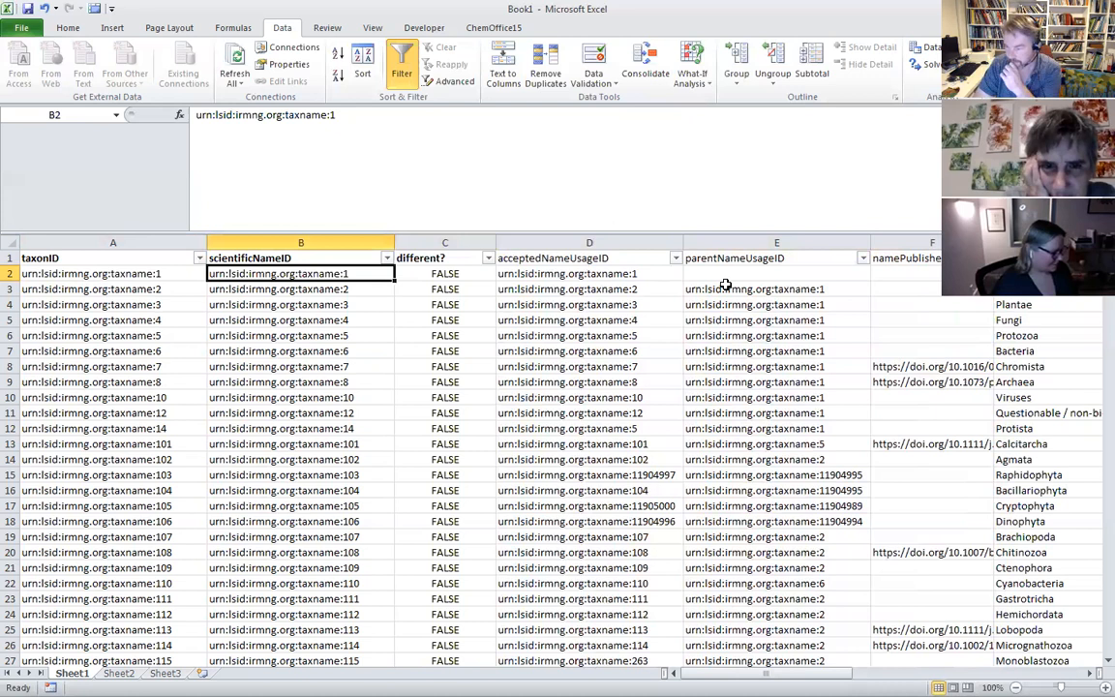
pyautogui.click(326, 115)
pyautogui.moveTo(331, 115); pyautogui.dragTo(194, 115)
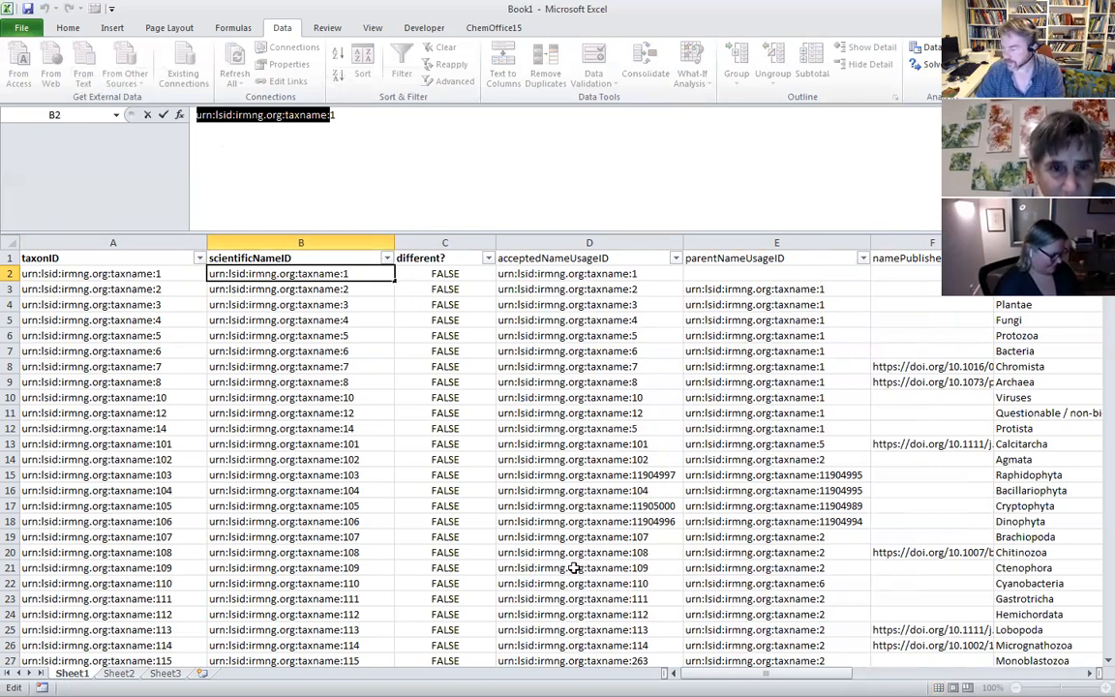
# - Enter the formula =RIGHT(B2,LEN(B2)-25) in cell AG2 under the id header to extract the numeric ID from scientificNameID
pyautogui.moveTo(755, 672); pyautogui.dragTo(1082, 665)
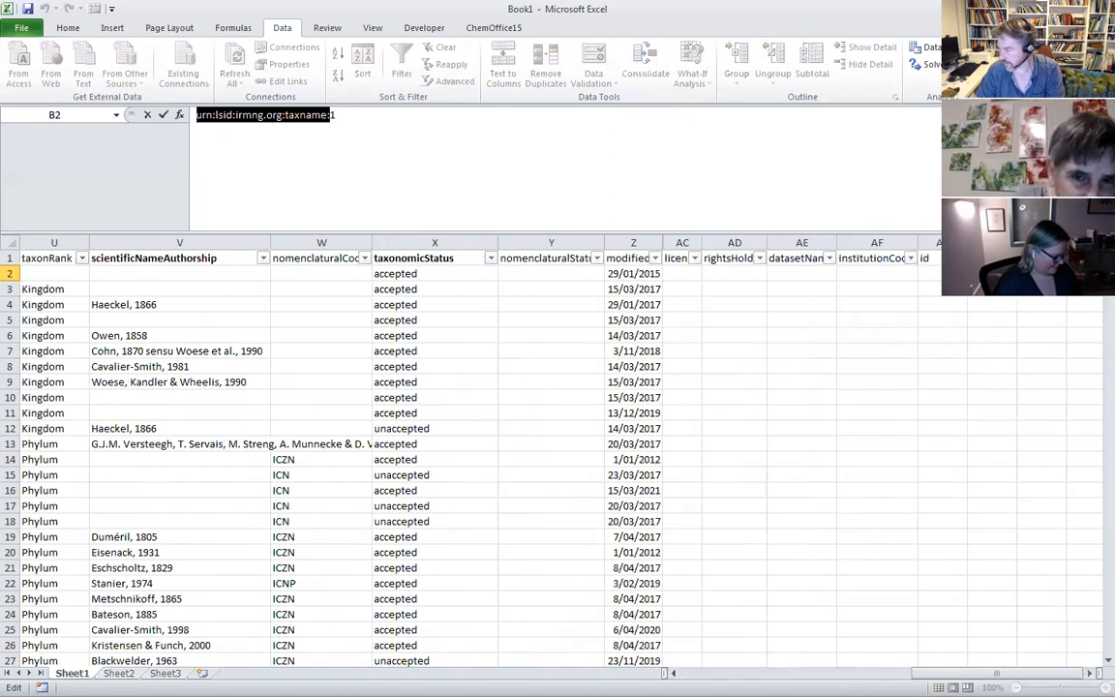
pyautogui.click(945, 277)
pyautogui.doubleClick(944, 277)
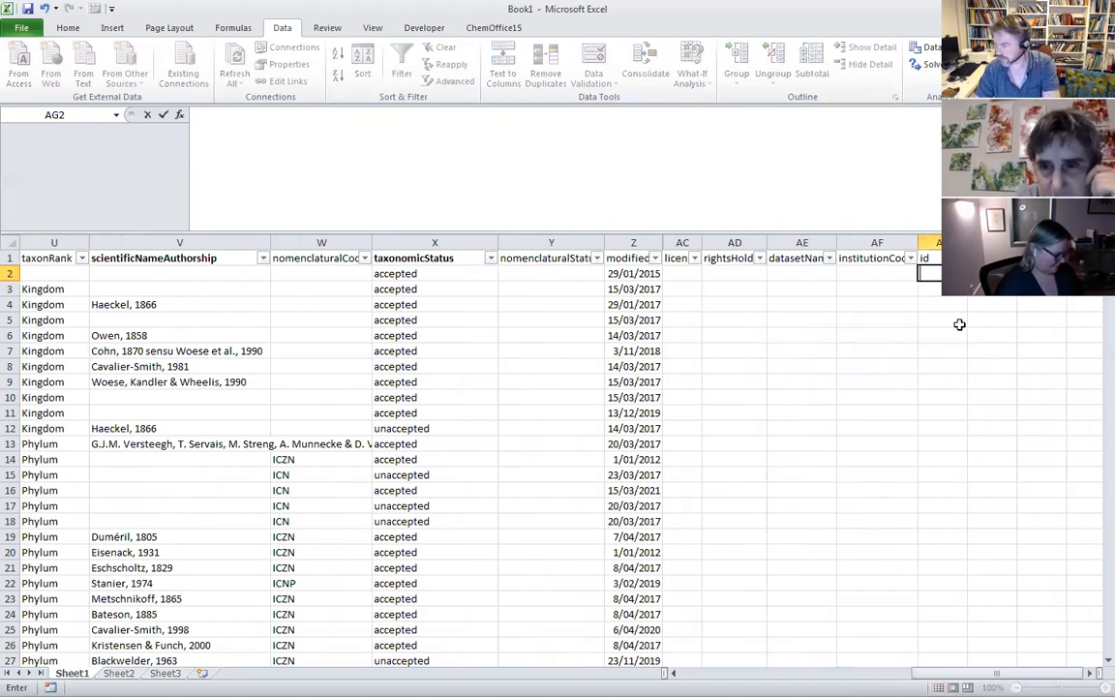
pyautogui.press('Escape')
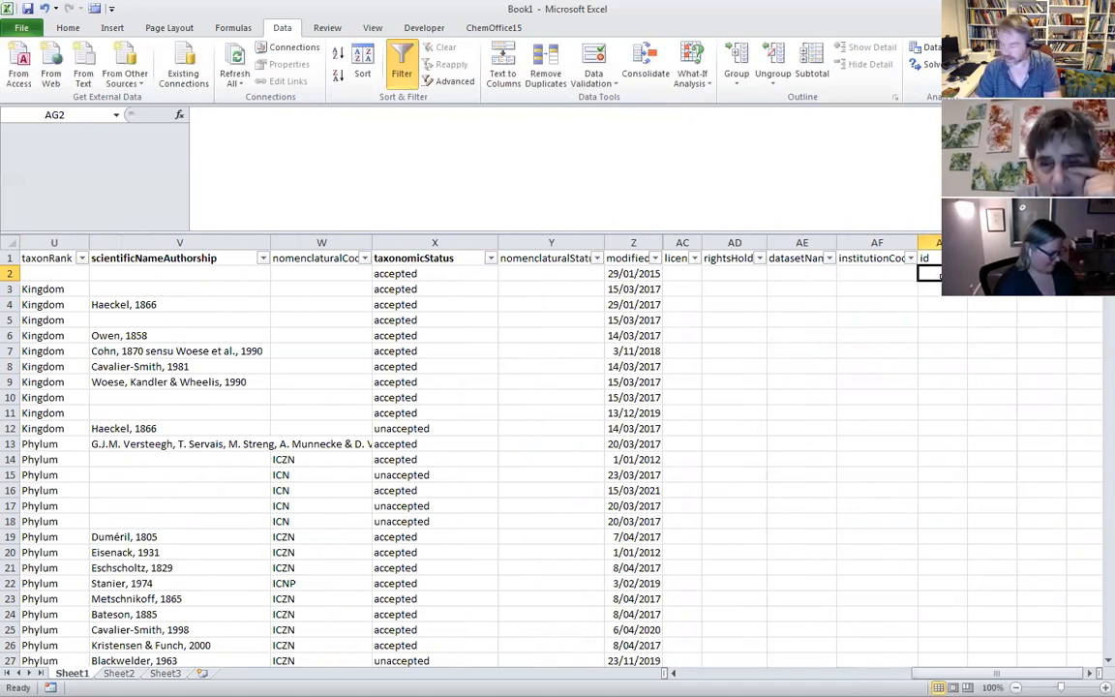
pyautogui.write('=right(')
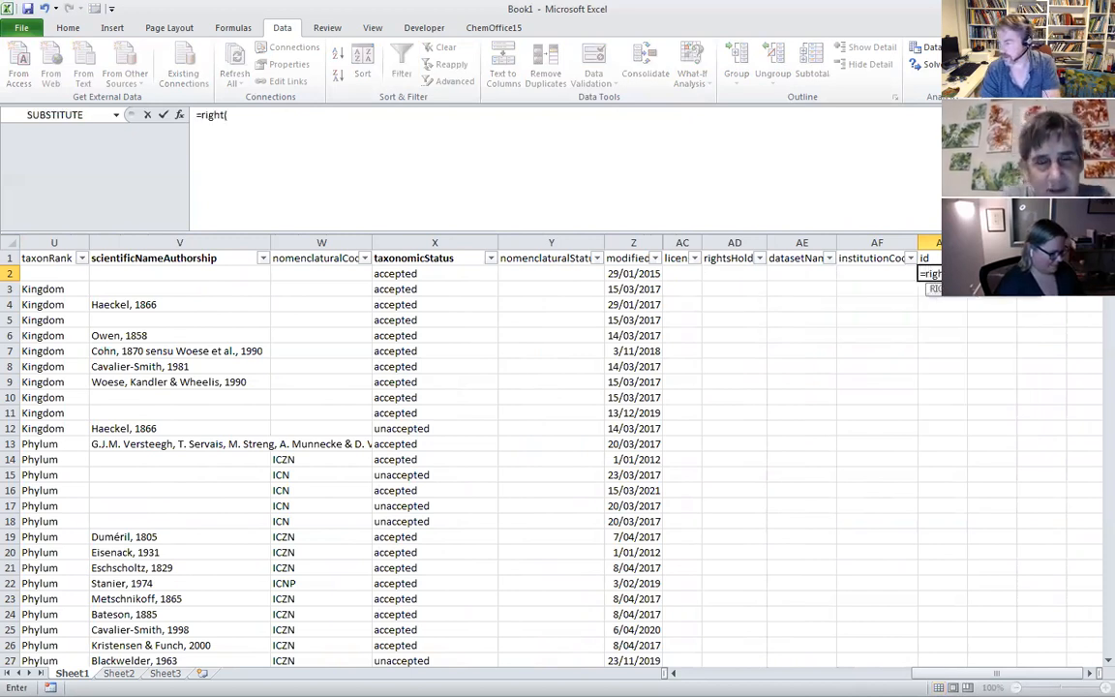
pyautogui.moveTo(967, 673); pyautogui.dragTo(711, 674)
pyautogui.click(329, 273)
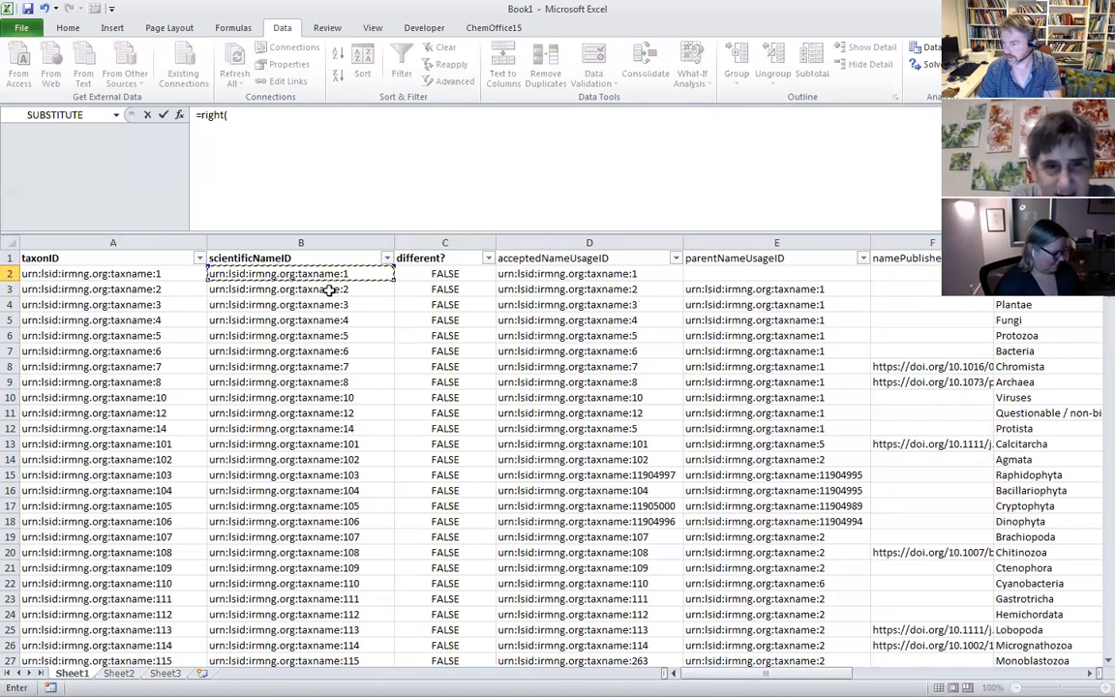
pyautogui.write(',len')
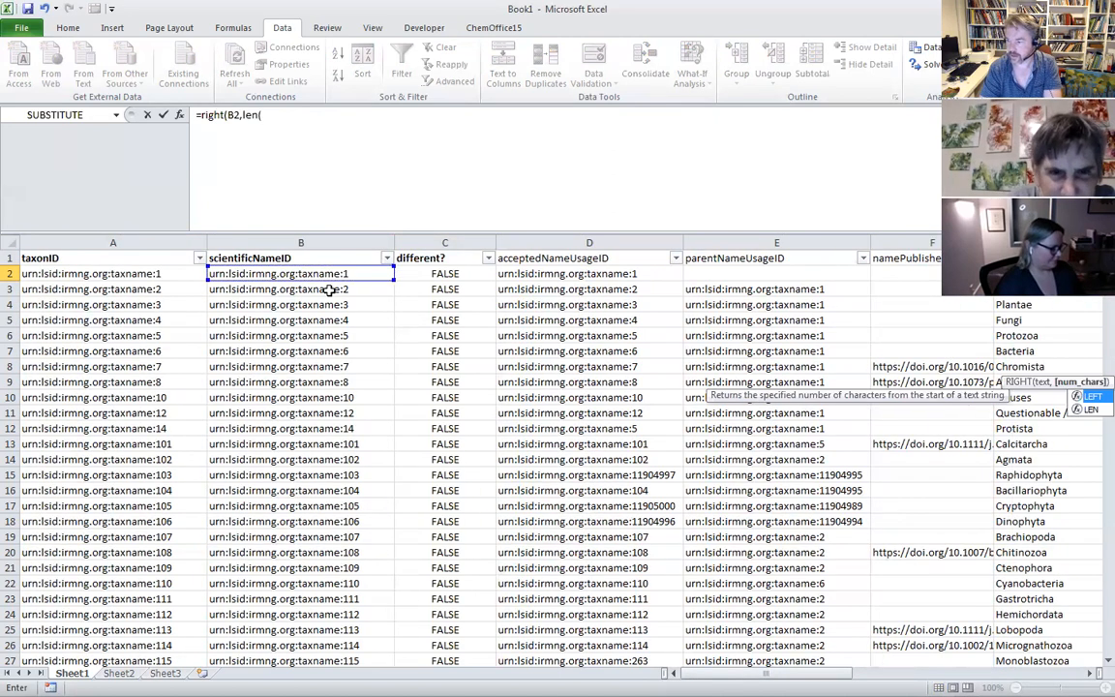
pyautogui.write('(')
pyautogui.click(341, 274)
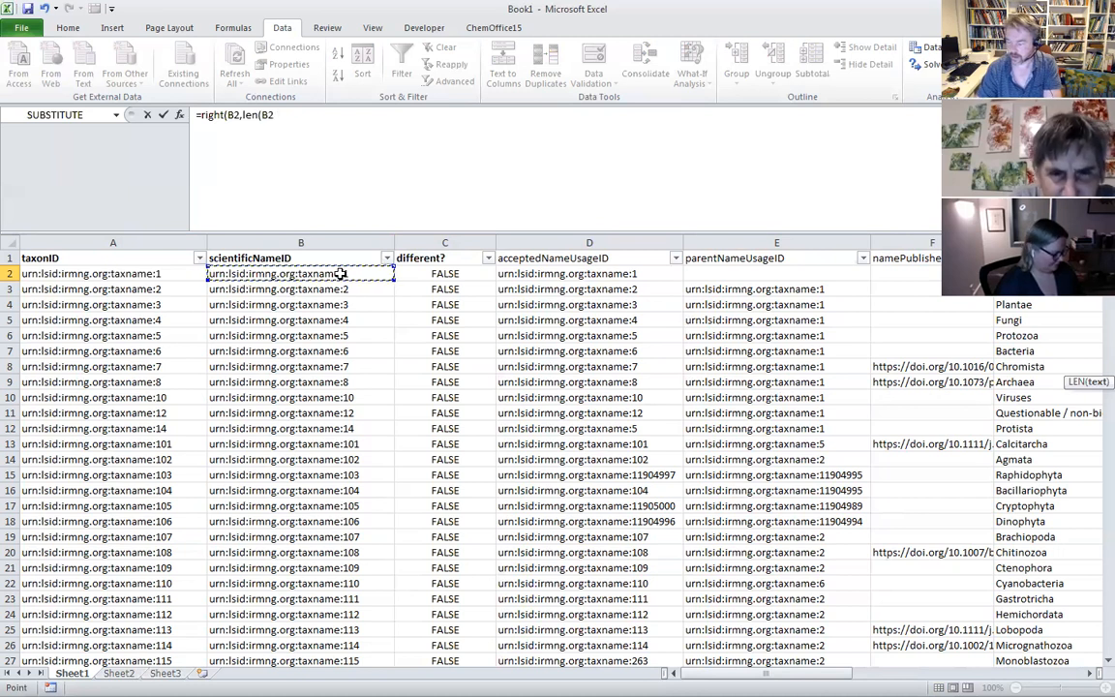
pyautogui.write(')-25')
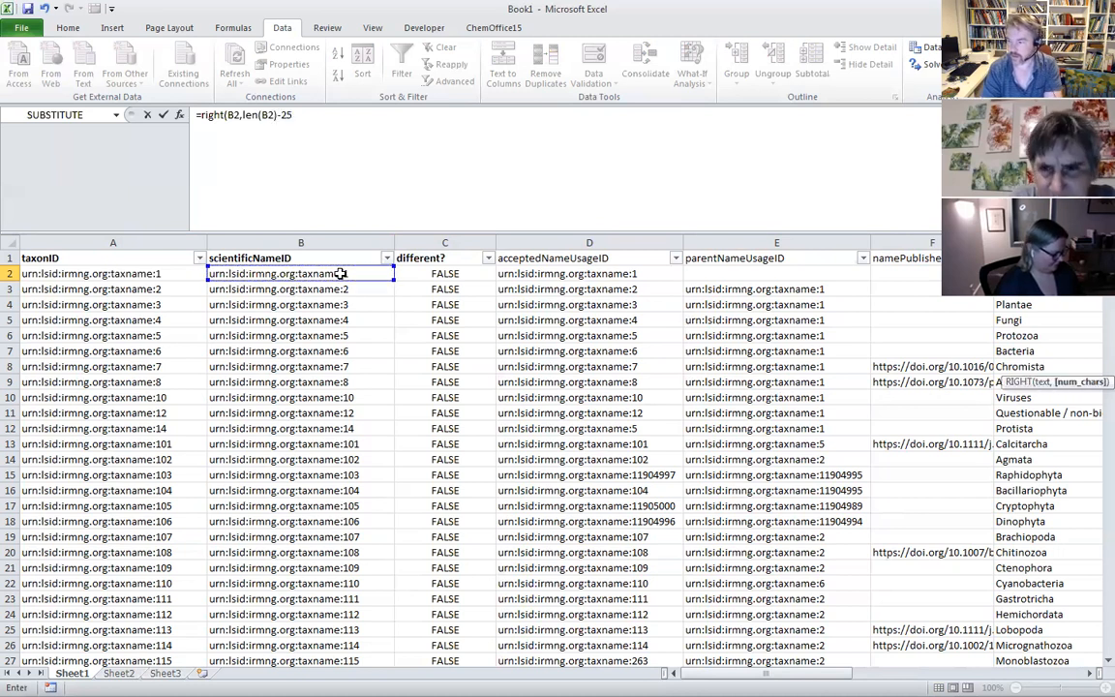
pyautogui.press('Return')
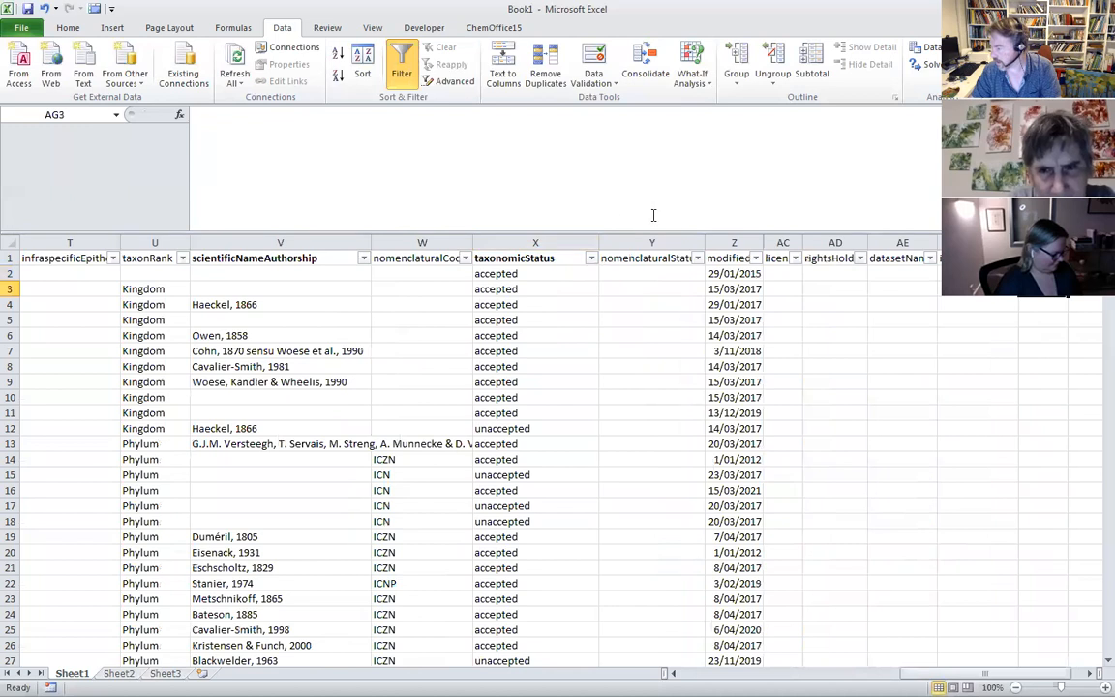
# - Correct the id formula in cell AG2 to =RIGHT(B2,LEN(B2)-27)
pyautogui.press('Up')
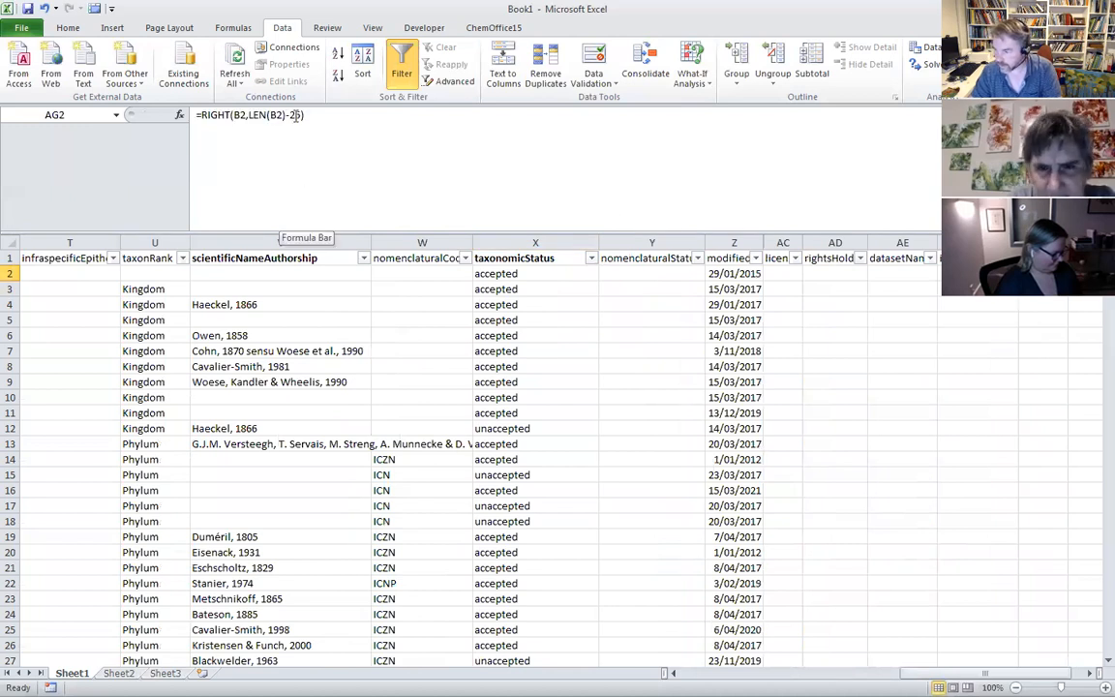
pyautogui.moveTo(295, 115); pyautogui.dragTo(302, 116)
pyautogui.press('Return')
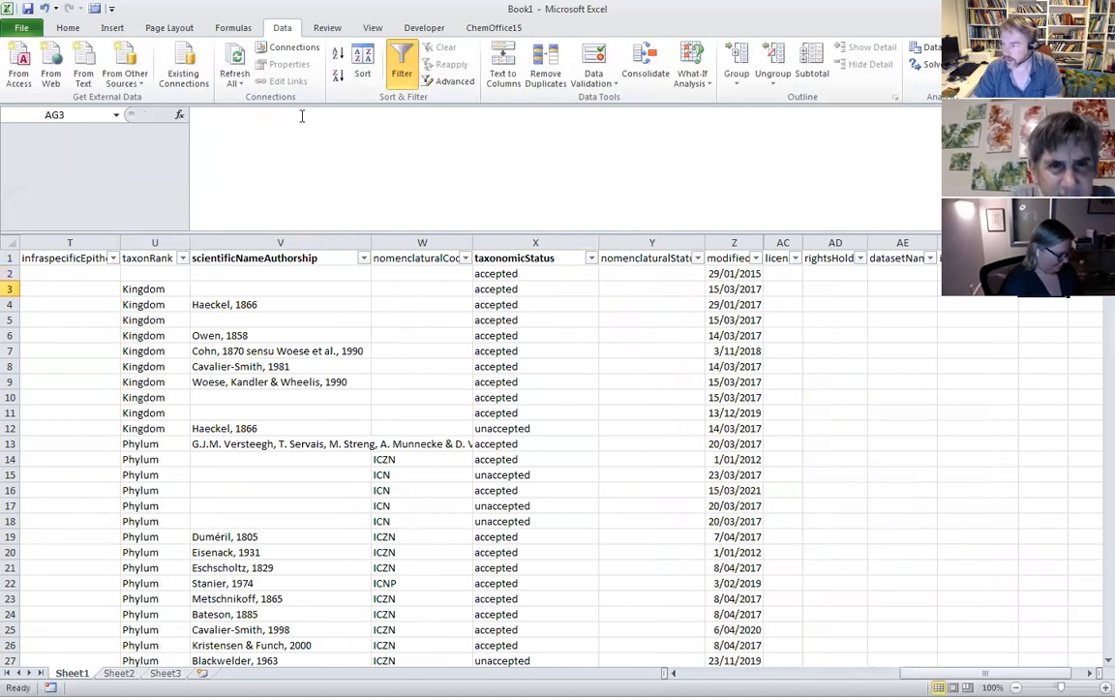
# - Fill the AG2 formula down the whole id column and compare the extracted numbers with the original ID columns
pyautogui.moveTo(964, 672); pyautogui.dragTo(975, 673)
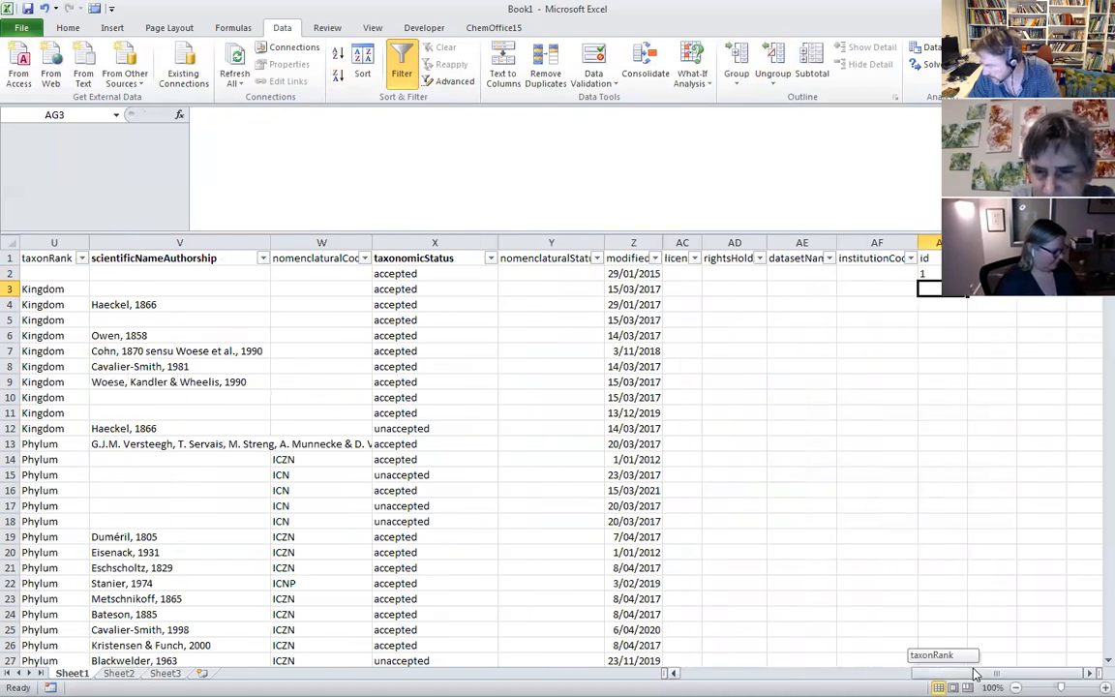
pyautogui.click(948, 274)
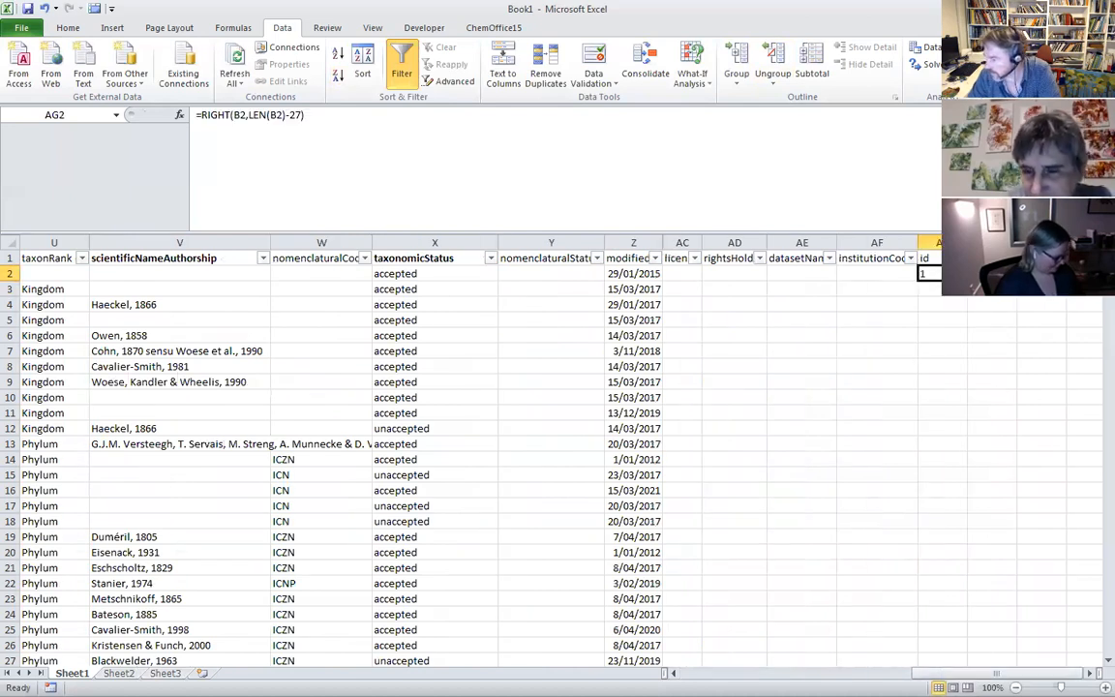
pyautogui.doubleClick(941, 281)
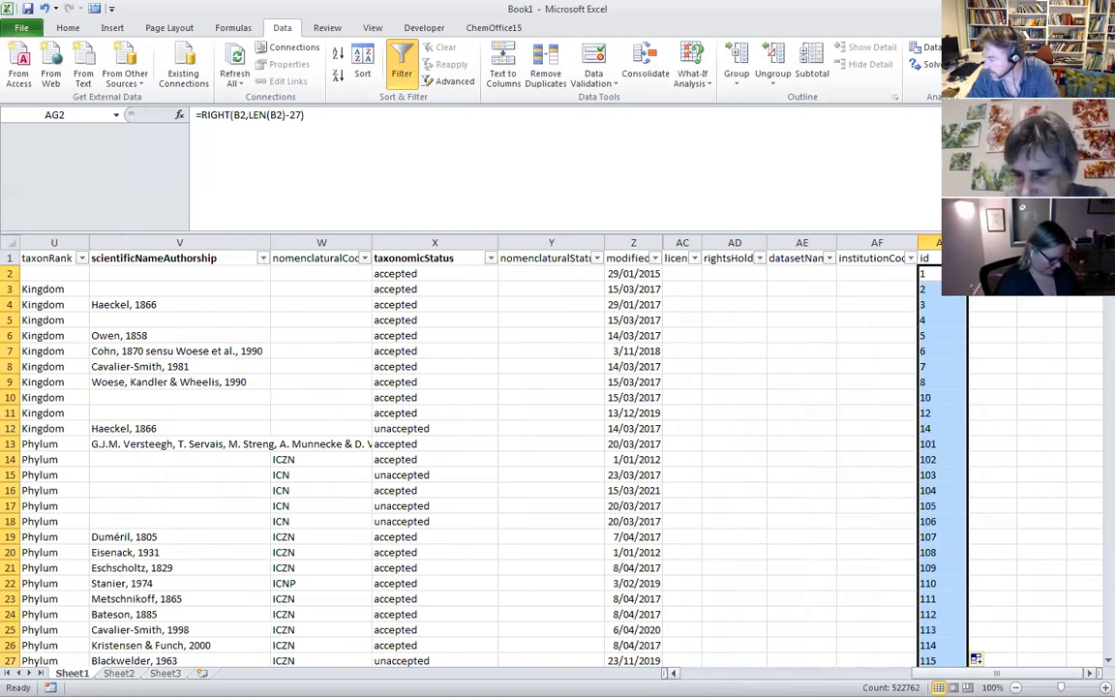
pyautogui.moveTo(978, 673); pyautogui.dragTo(612, 665)
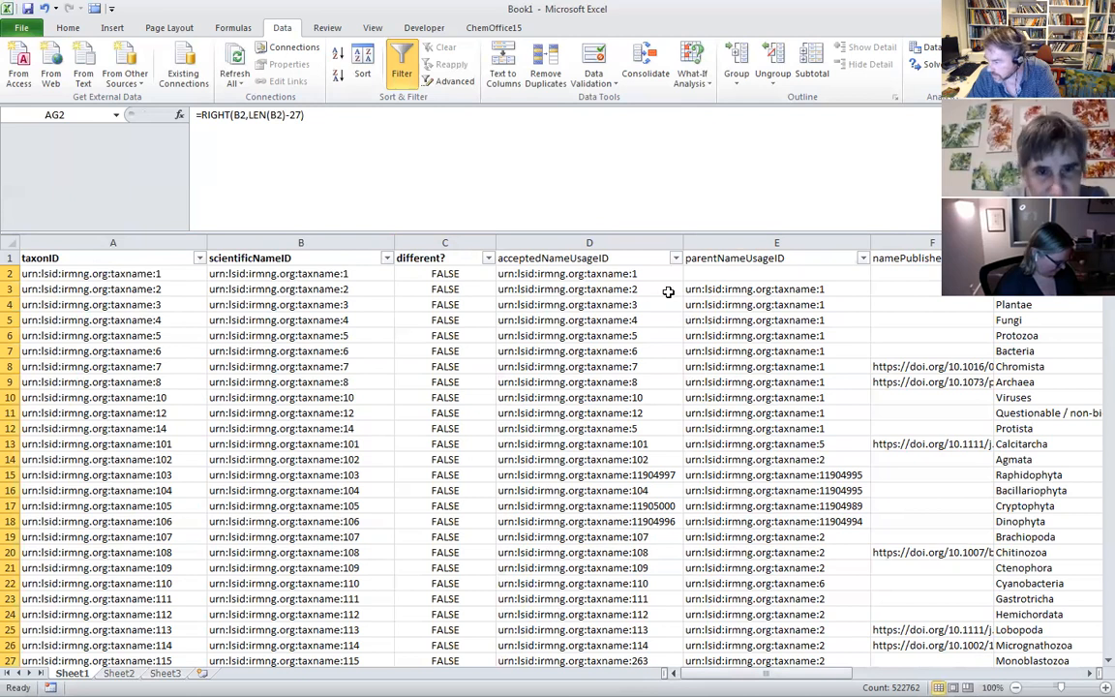
pyautogui.moveTo(678, 669); pyautogui.dragTo(997, 657)
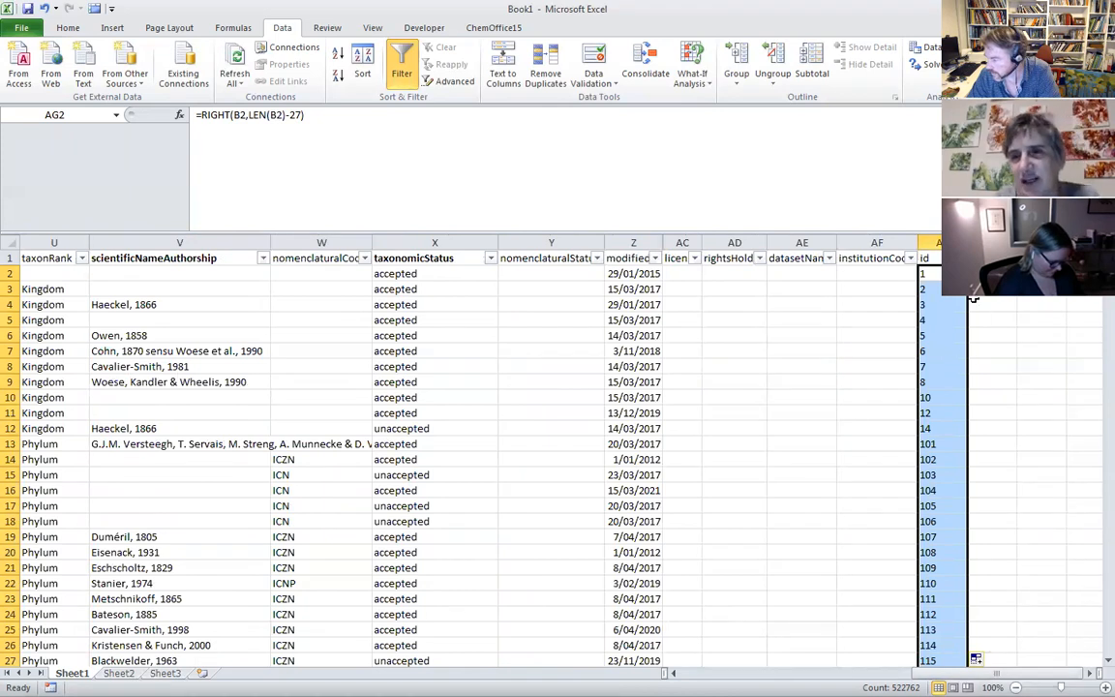
pyautogui.moveTo(938, 256); pyautogui.dragTo(1025, 593)
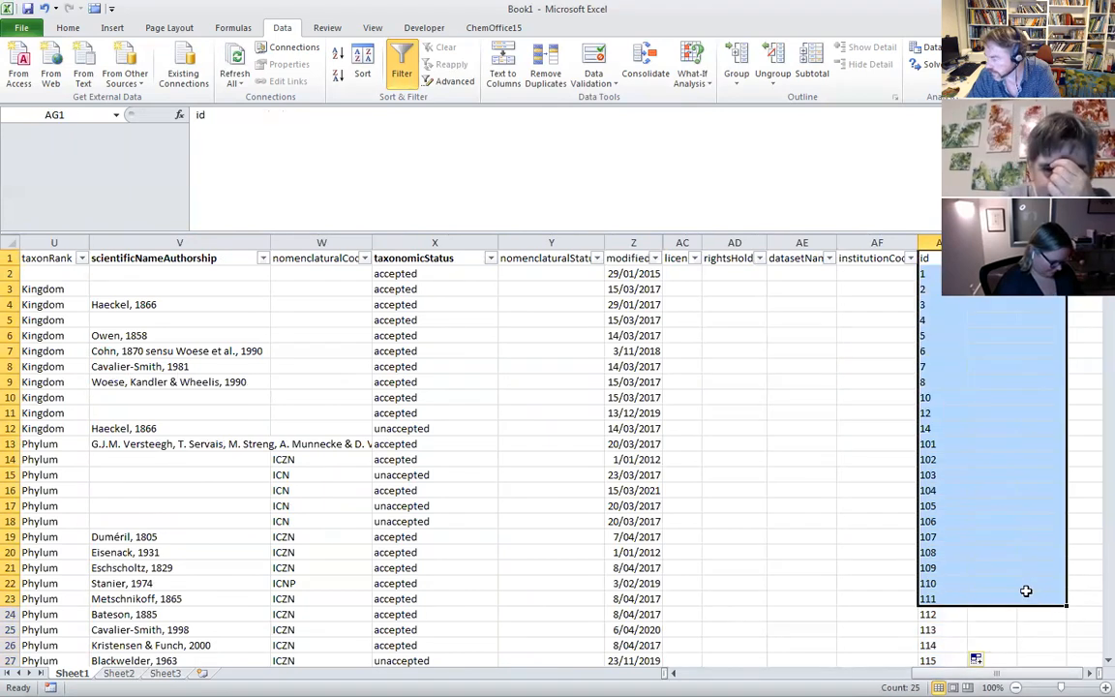
pyautogui.click(1026, 593)
# - Reference the scientificName with =G2 in cell AH2 and fill the formula down the whole name column
pyautogui.click(990, 275)
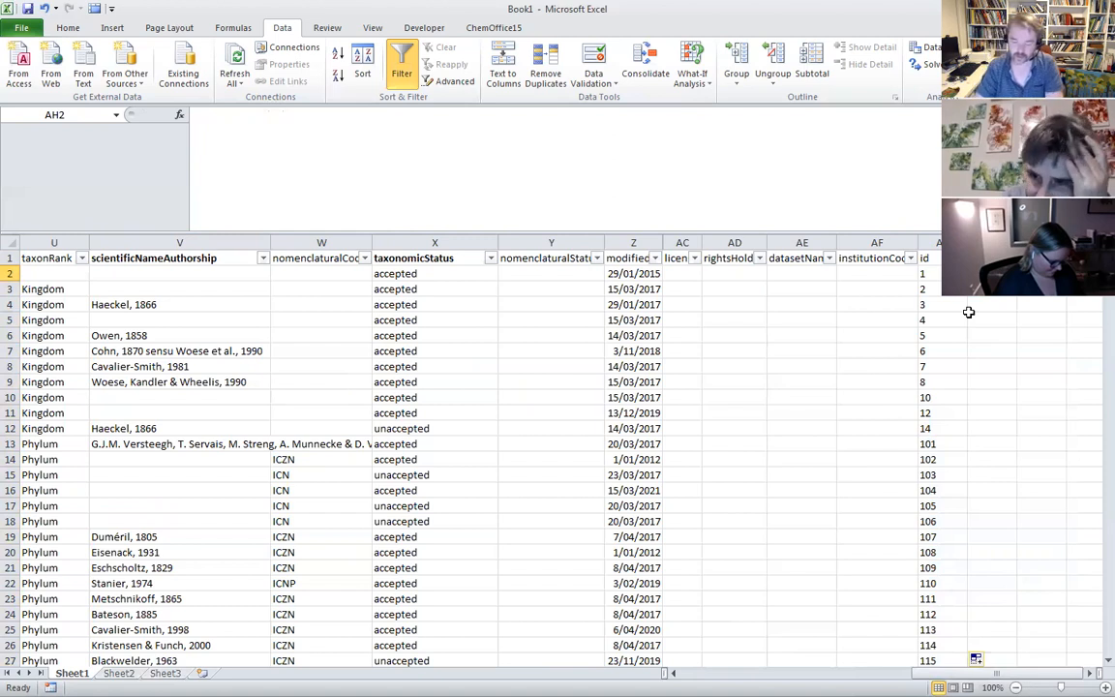
pyautogui.write('=')
pyautogui.moveTo(954, 672); pyautogui.dragTo(719, 673)
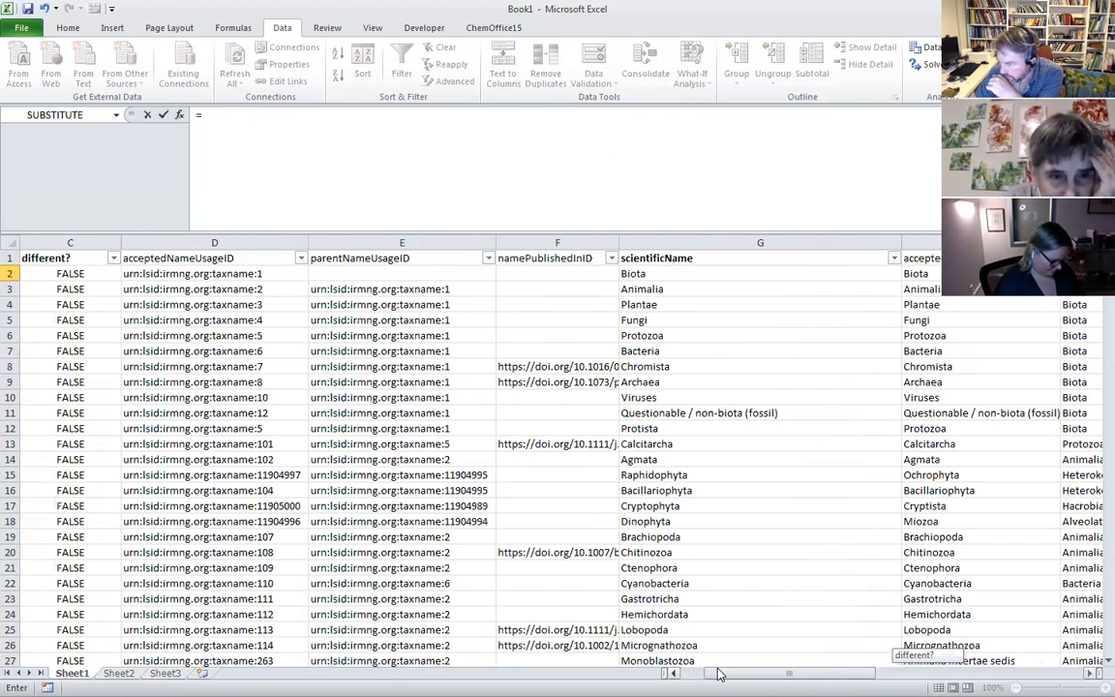
pyautogui.click(711, 274)
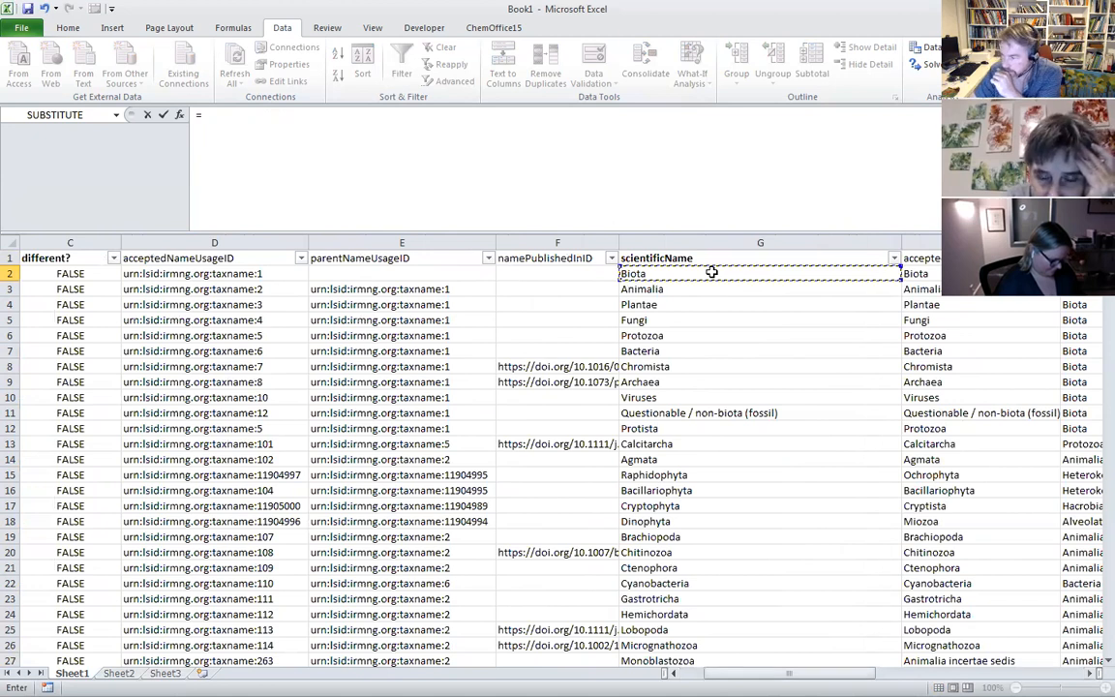
pyautogui.press('Escape')
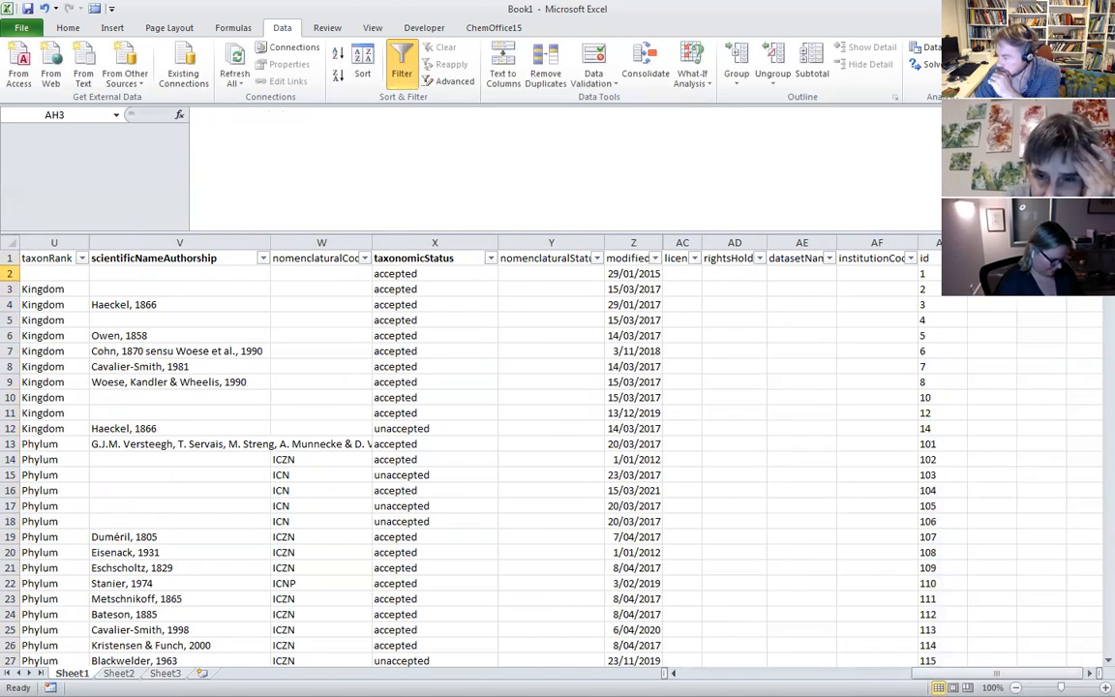
pyautogui.doubleClick(1016, 280)
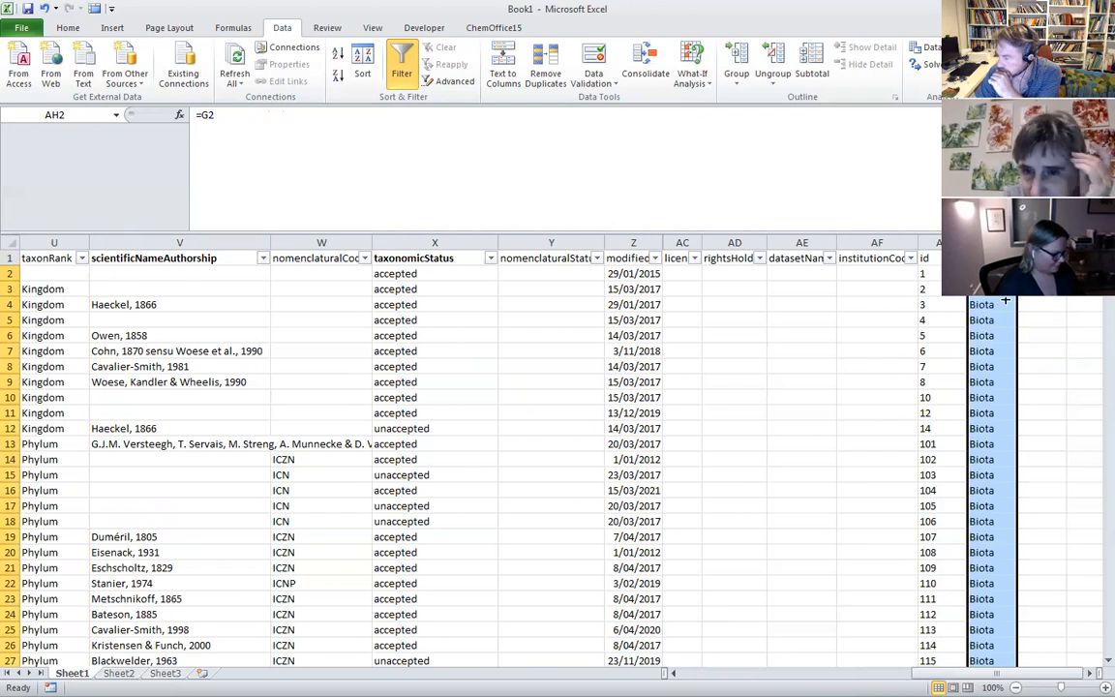
pyautogui.click(1032, 415)
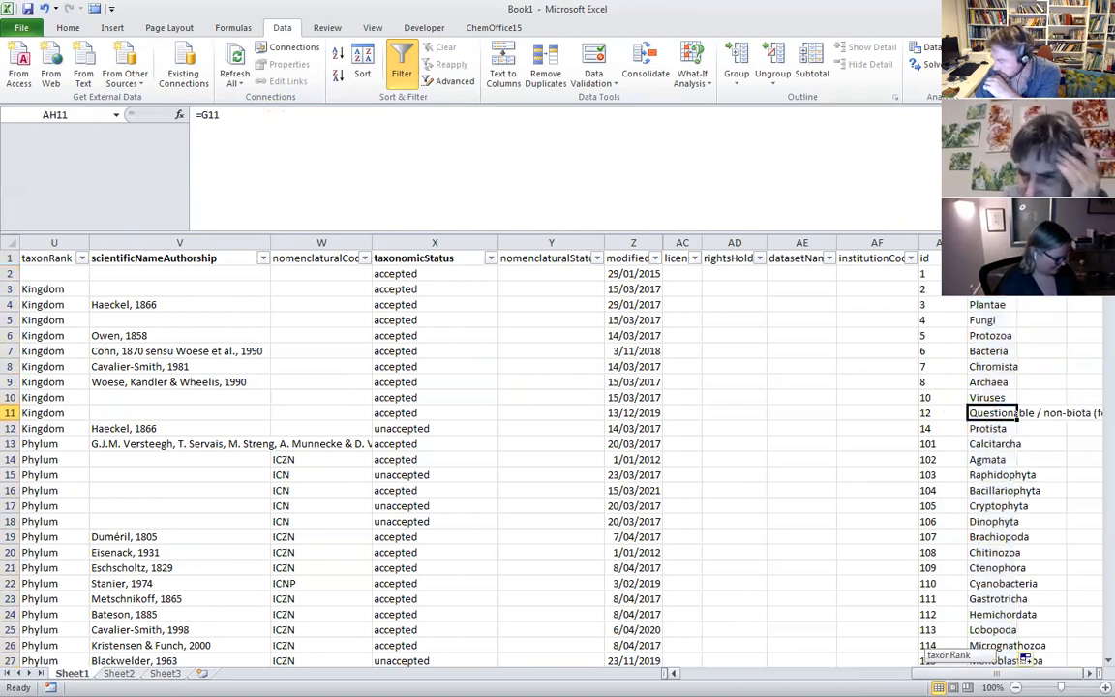
# - Widen the name column to fit "Questionable / non-biota (fossil)" and widen the description column to show its full header
pyautogui.moveTo(1017, 242); pyautogui.dragTo(1100, 241)
pyautogui.hscroll(1, 876, 606)
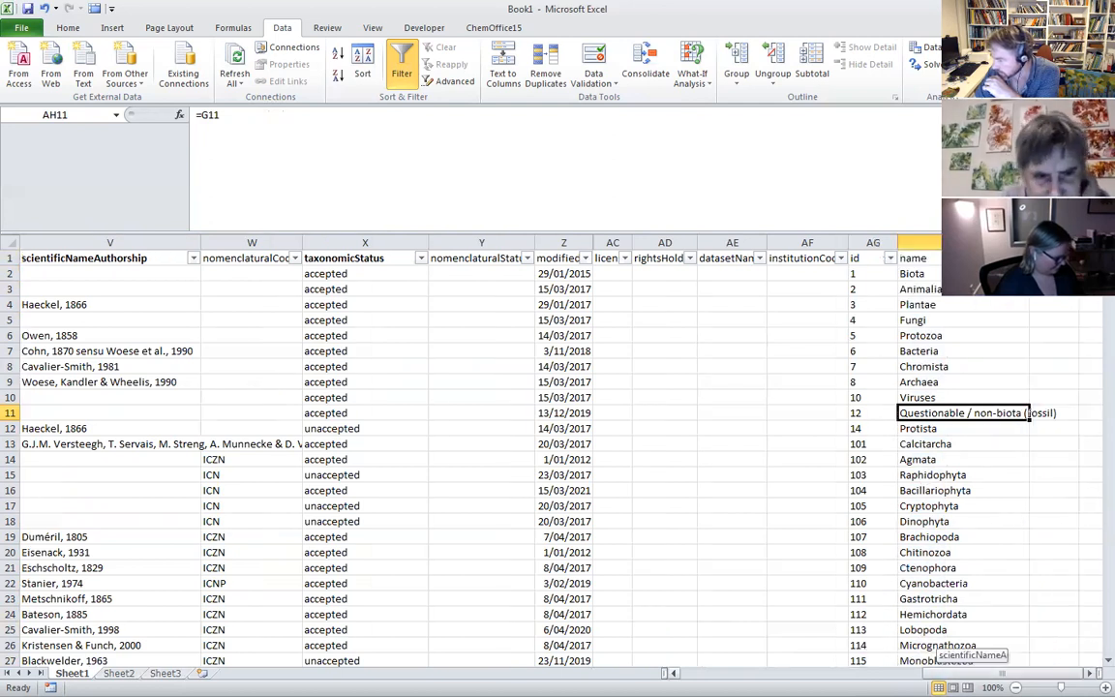
pyautogui.moveTo(1029, 242); pyautogui.dragTo(1063, 242)
pyautogui.hscroll(1, 956, 644)
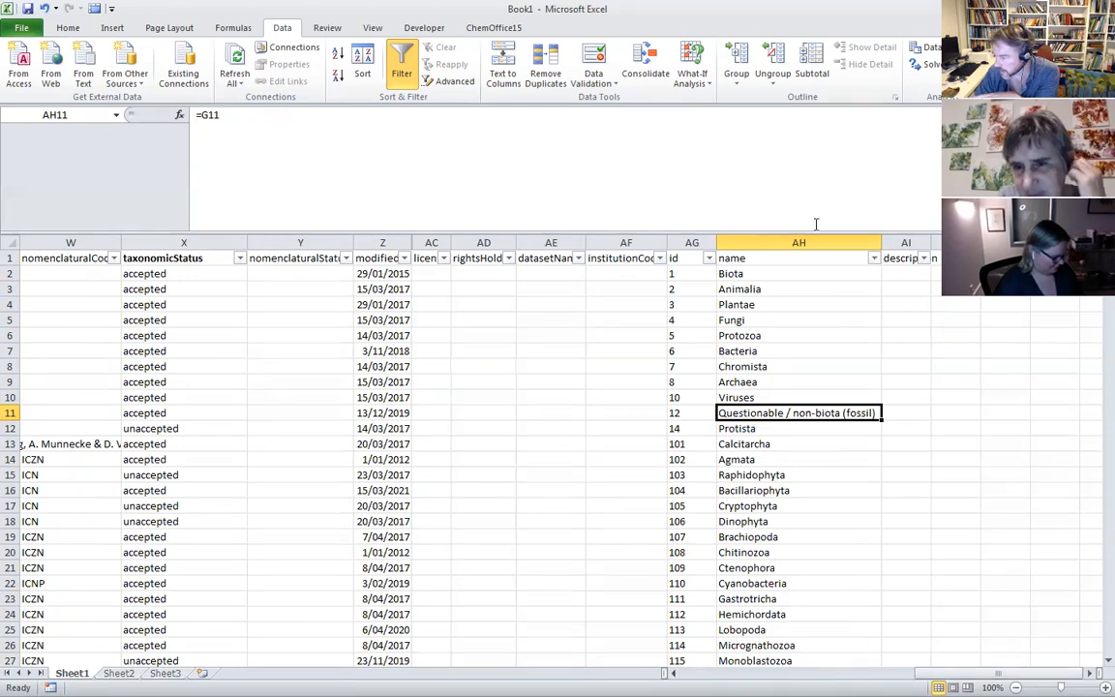
pyautogui.click(869, 319)
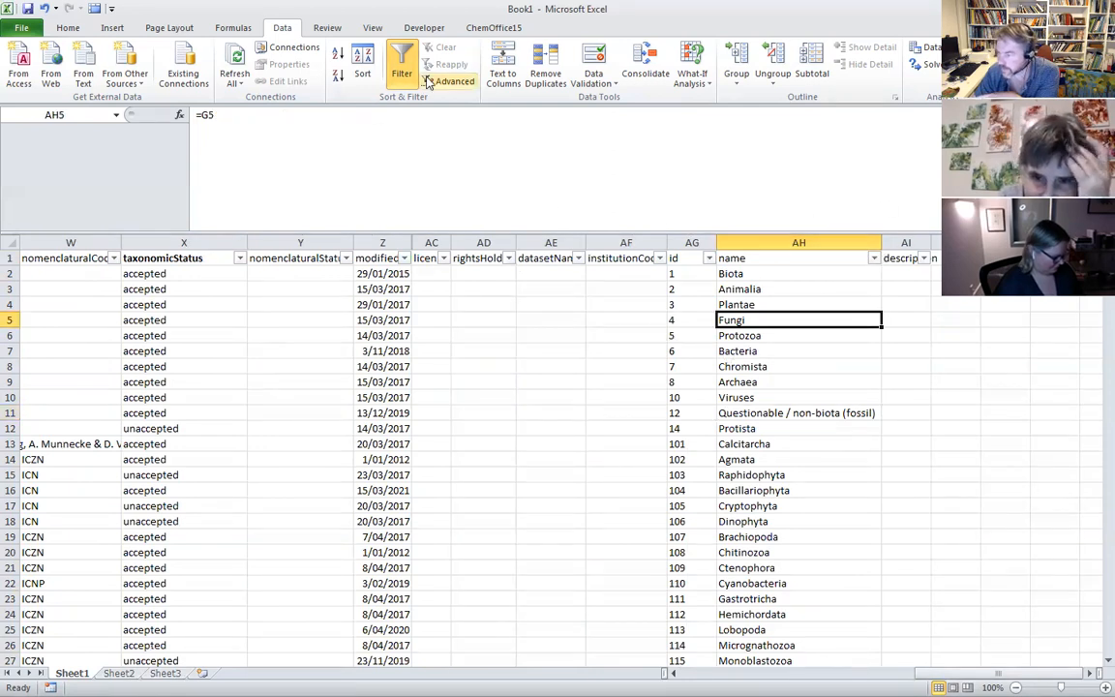
pyautogui.click(919, 303)
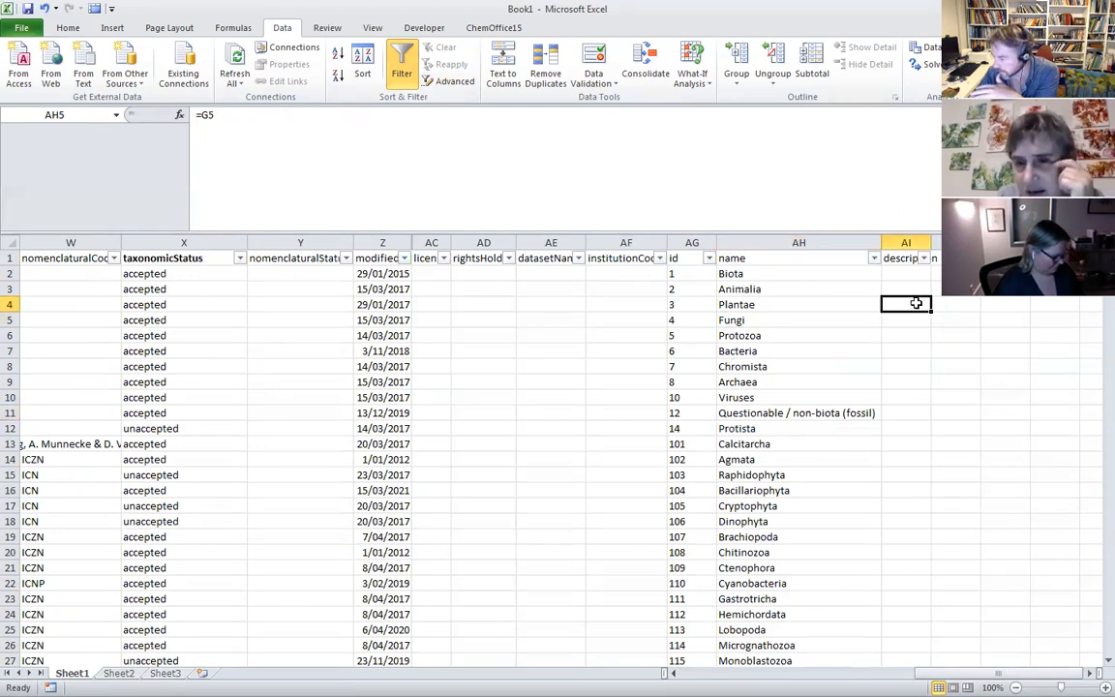
pyautogui.moveTo(926, 238); pyautogui.dragTo(1041, 237)
# - Enter the sample description "genera of mollusc" in cell AI2 for the Biota row
pyautogui.click(676, 274)
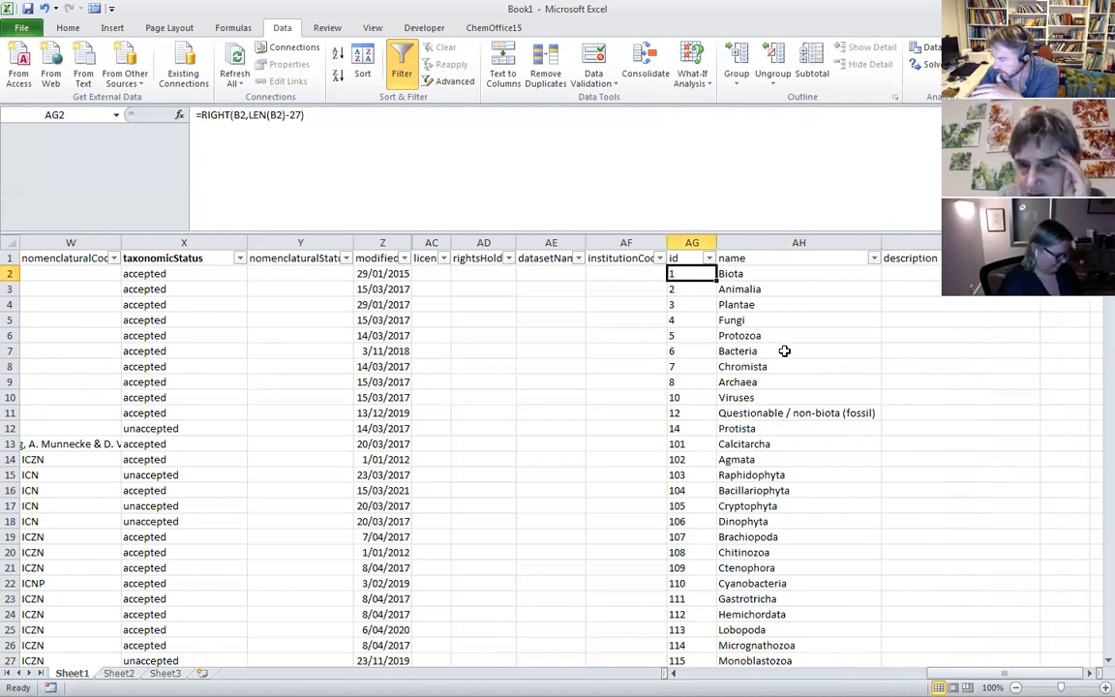
pyautogui.scroll(-1, 784, 369)
pyautogui.scroll(1, 786, 378)
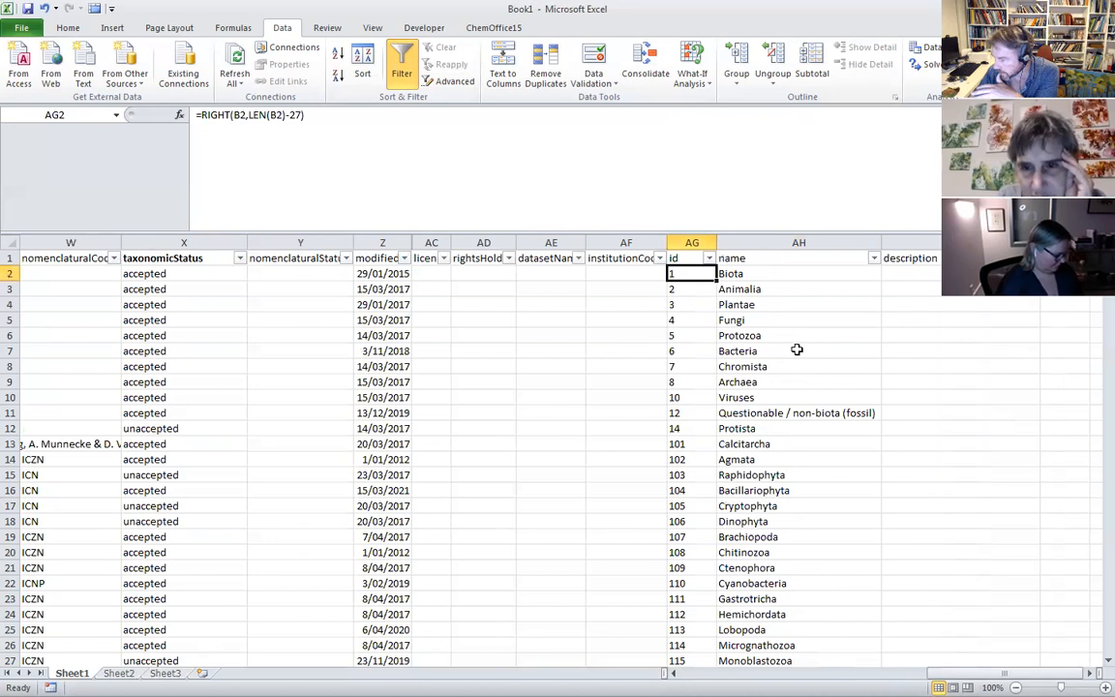
pyautogui.click(902, 275)
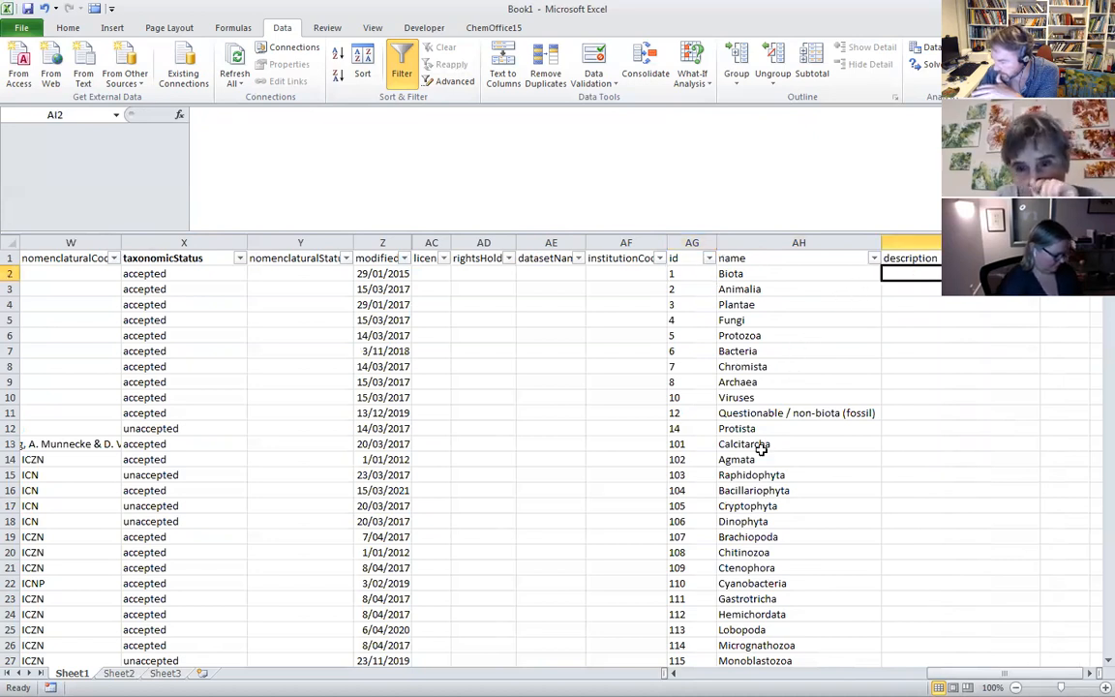
pyautogui.scroll(-3, 764, 450)
pyautogui.scroll(3, 766, 448)
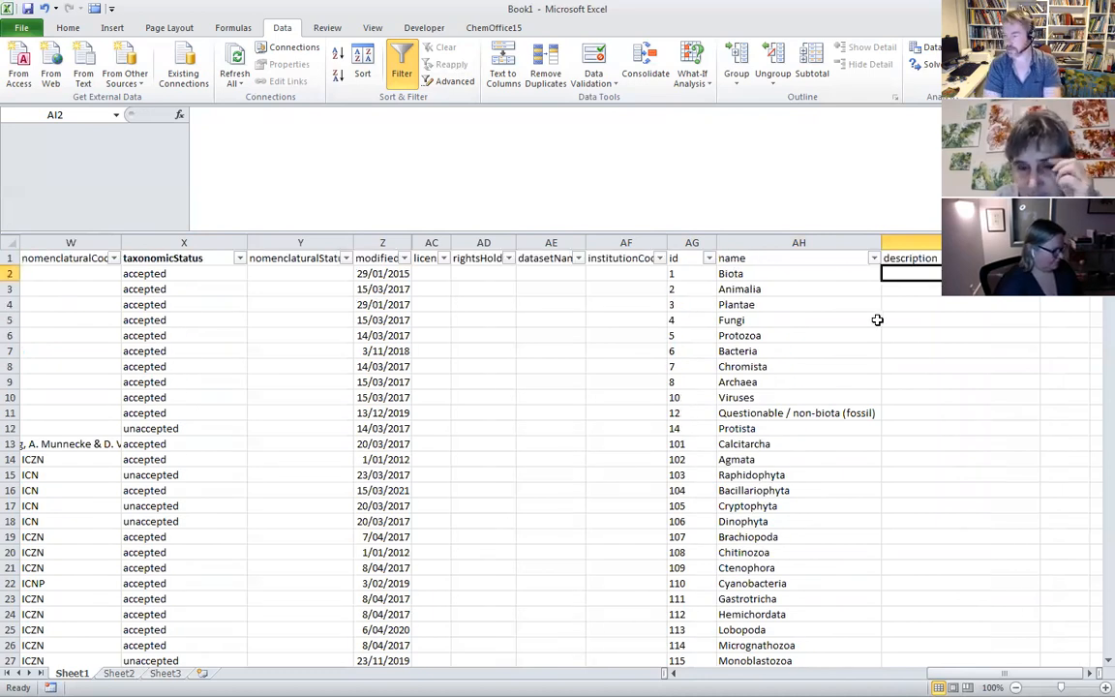
pyautogui.write('ge')
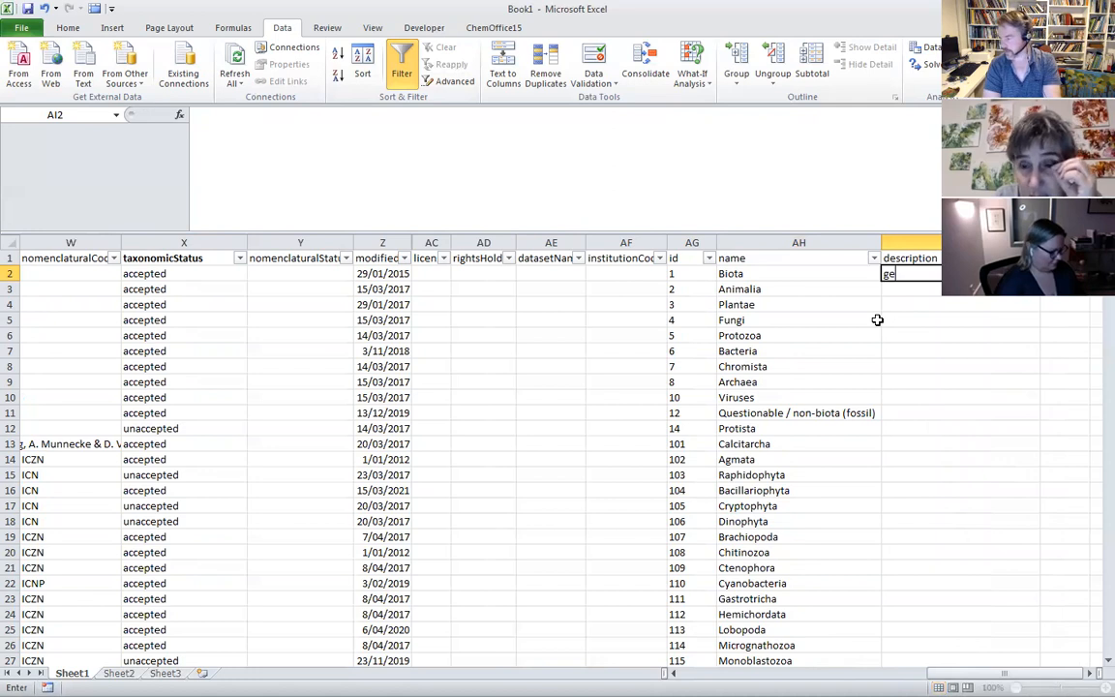
pyautogui.write('nera of mollusc')
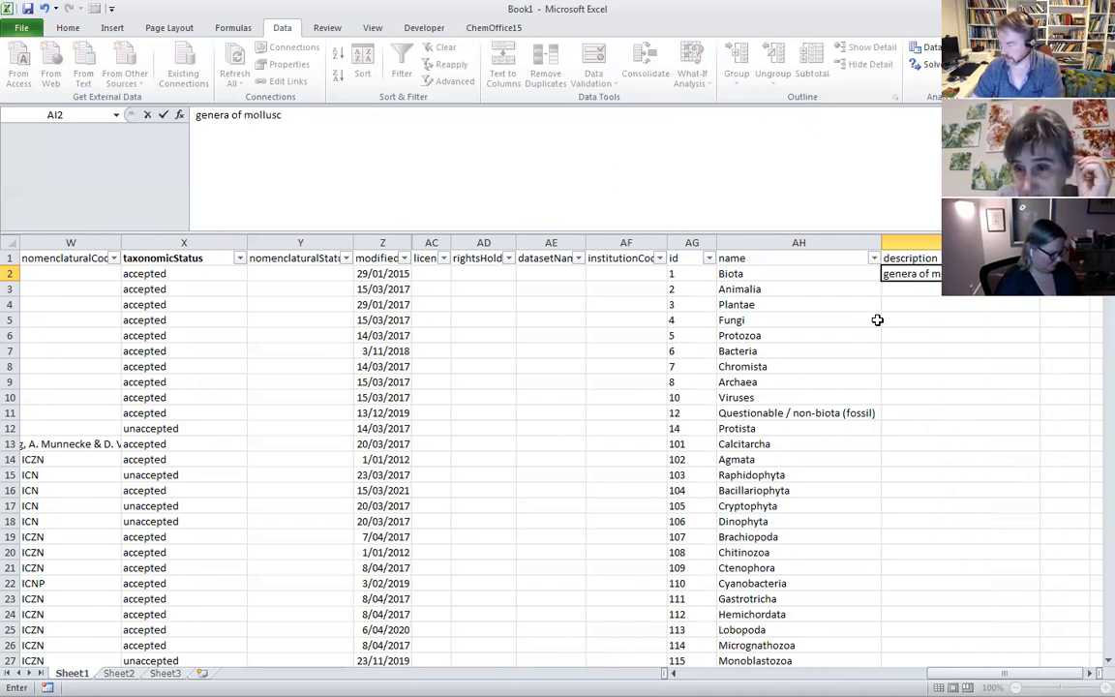
pyautogui.press('Left')
pyautogui.press('Right')
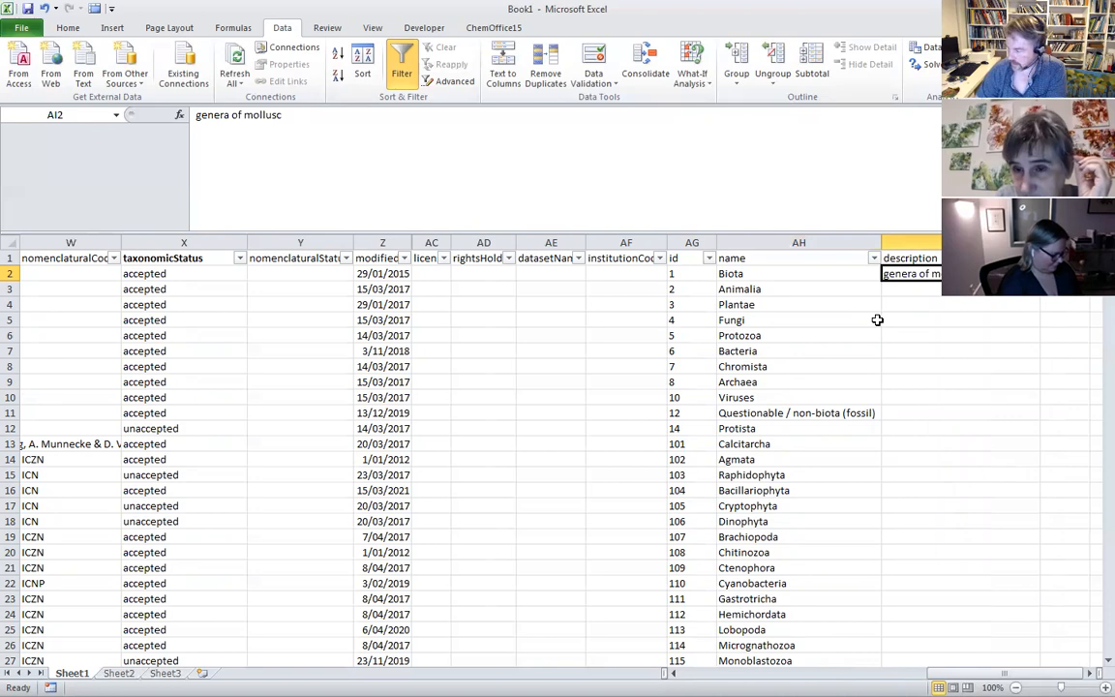
# - Examine the taxonRank values in column U as a source for the rank word in the description
pyautogui.moveTo(231, 115); pyautogui.dragTo(195, 115)
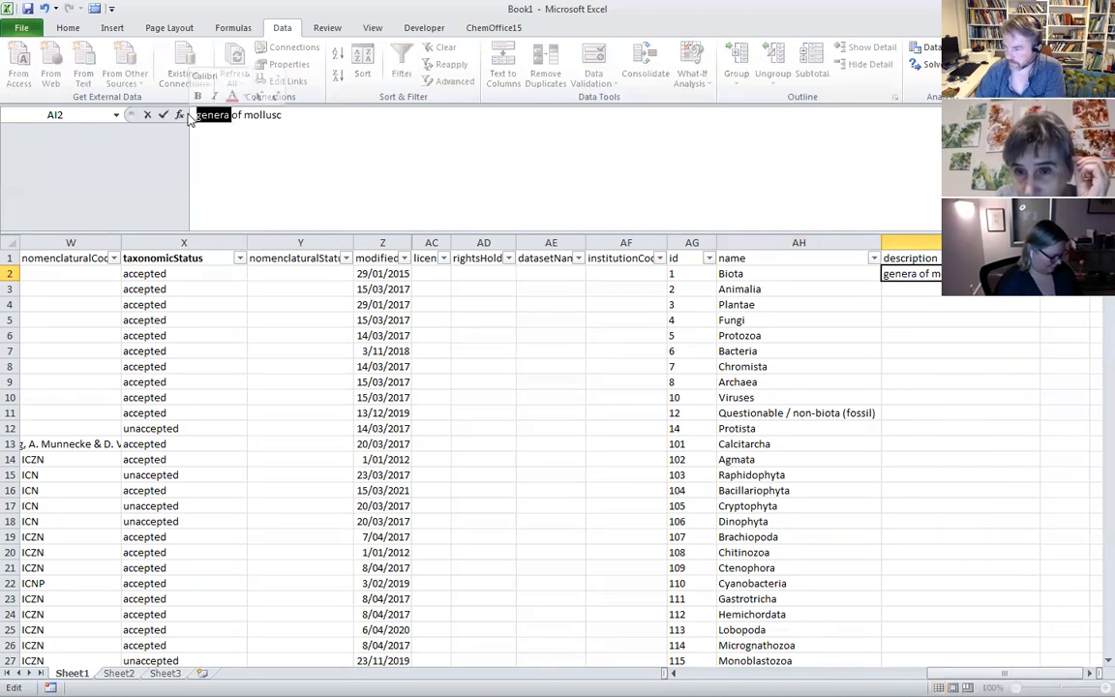
pyautogui.moveTo(954, 672); pyautogui.dragTo(919, 669)
pyautogui.click(129, 304)
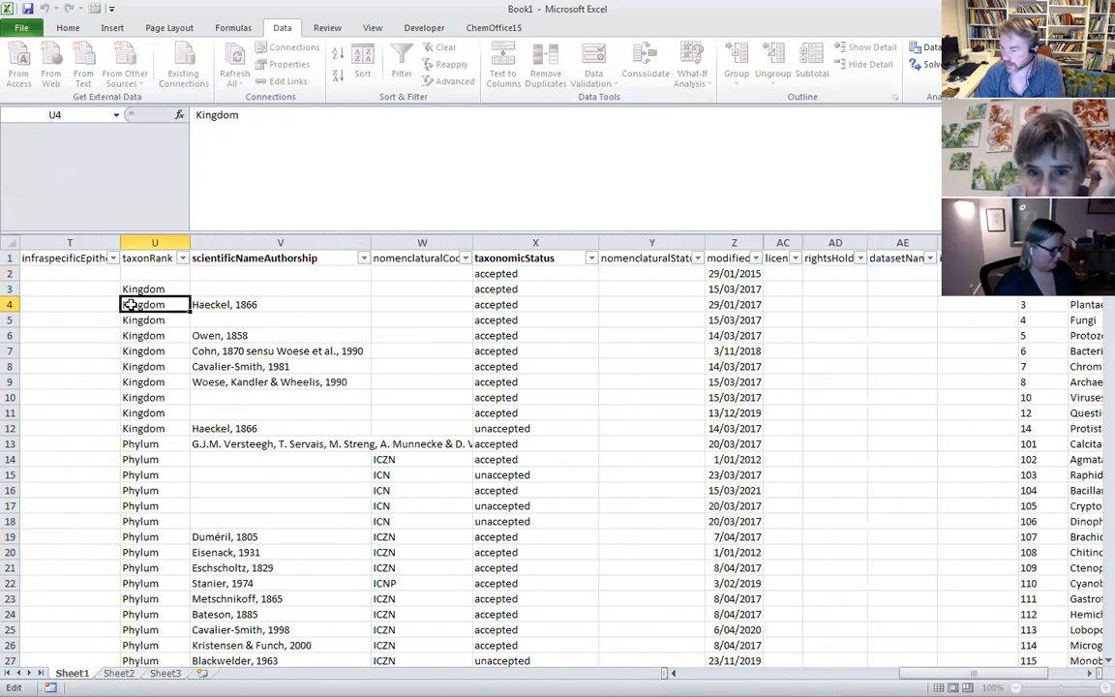
pyautogui.moveTo(129, 304); pyautogui.dragTo(126, 395)
pyautogui.moveTo(920, 672); pyautogui.dragTo(948, 673)
pyautogui.click(917, 273)
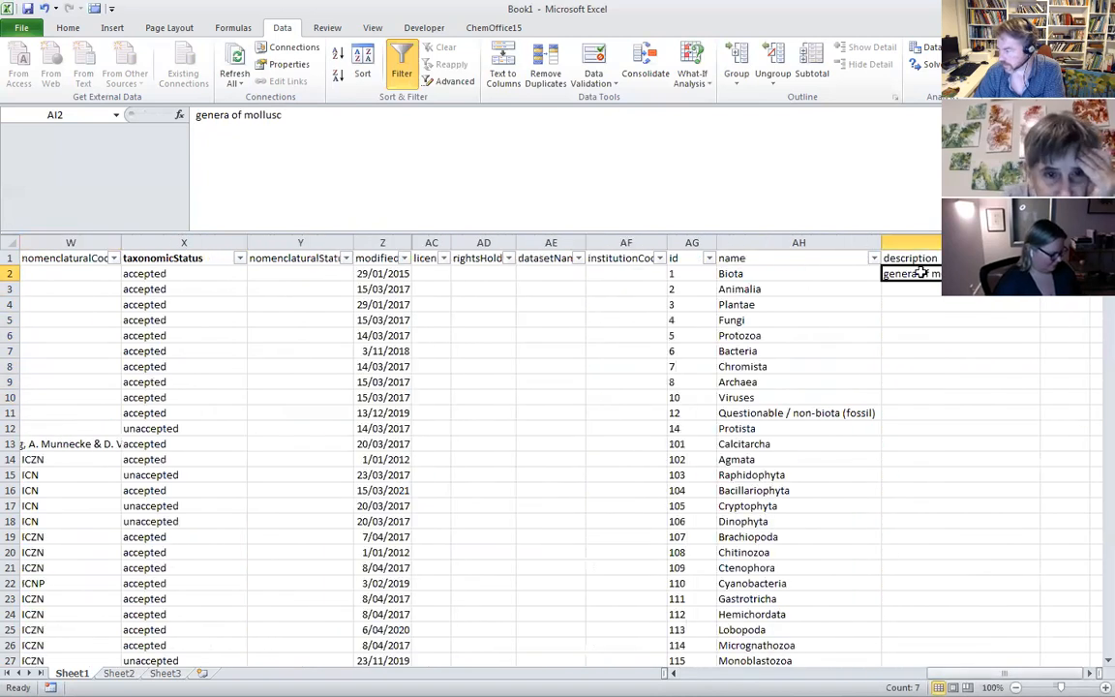
# - Replace the sample text in AI2 with the start of a formula, =concatenate(U3," of ",
pyautogui.tripleClick(336, 149)
pyautogui.write('\\')
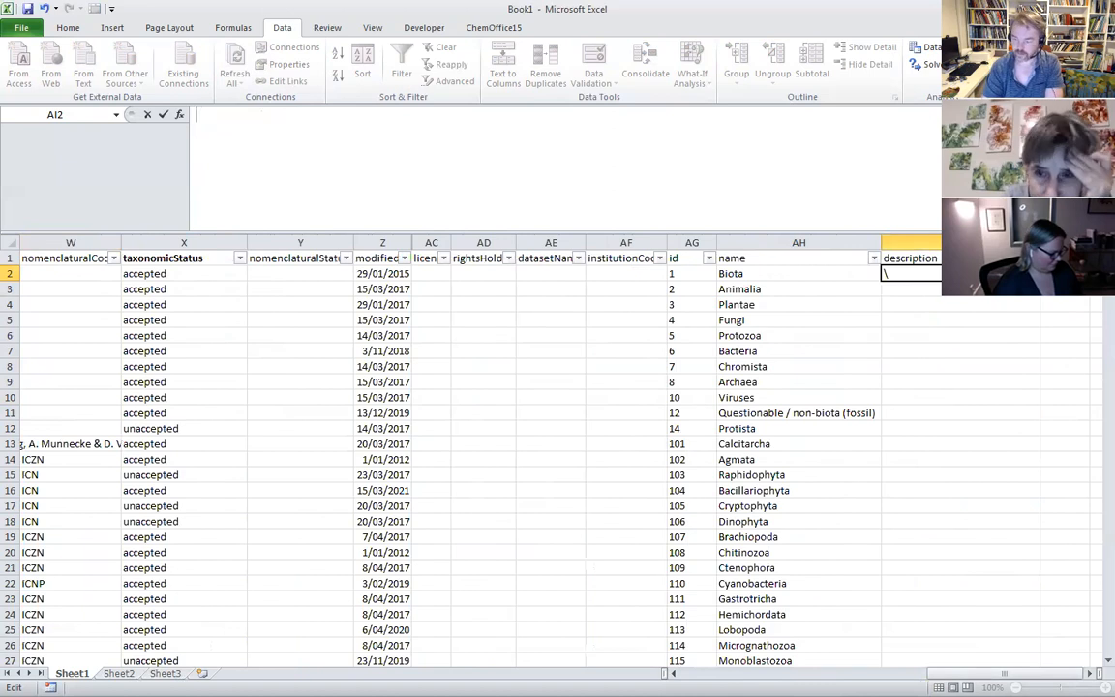
pyautogui.write('concatenate')
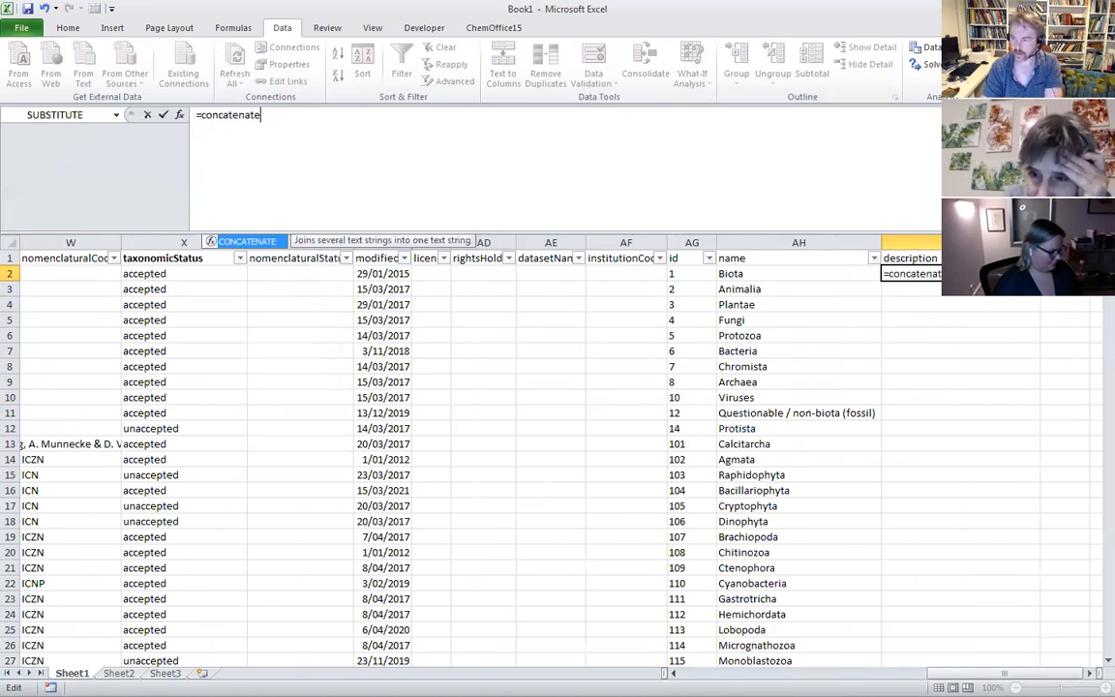
pyautogui.write('(')
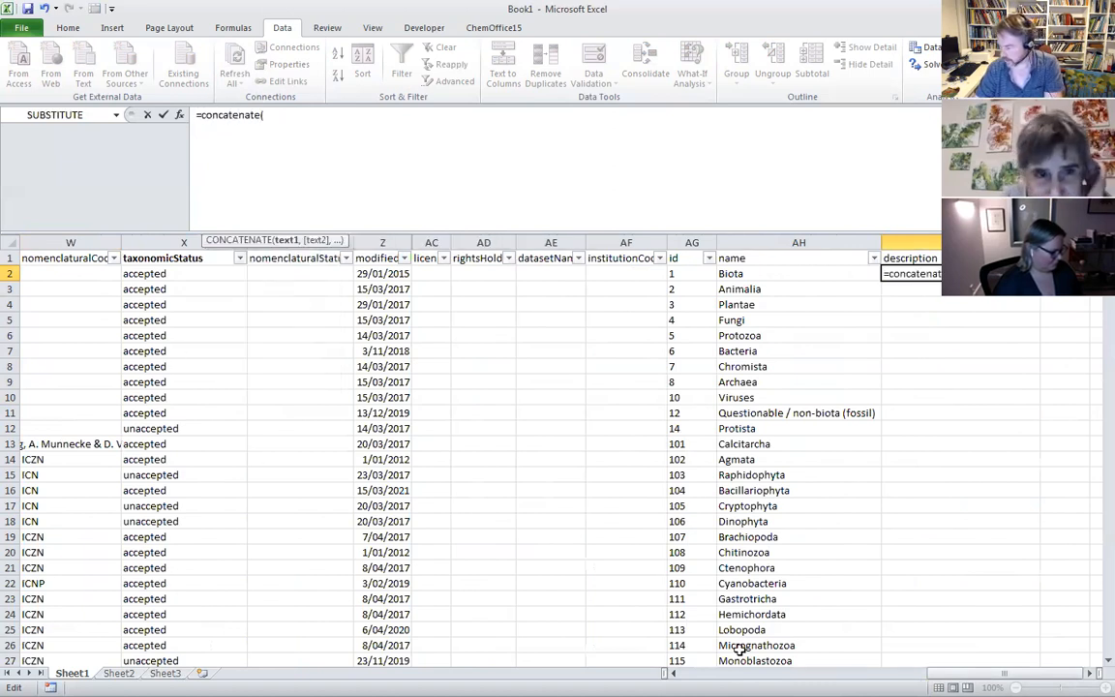
pyautogui.hscroll(-10, 892, 380)
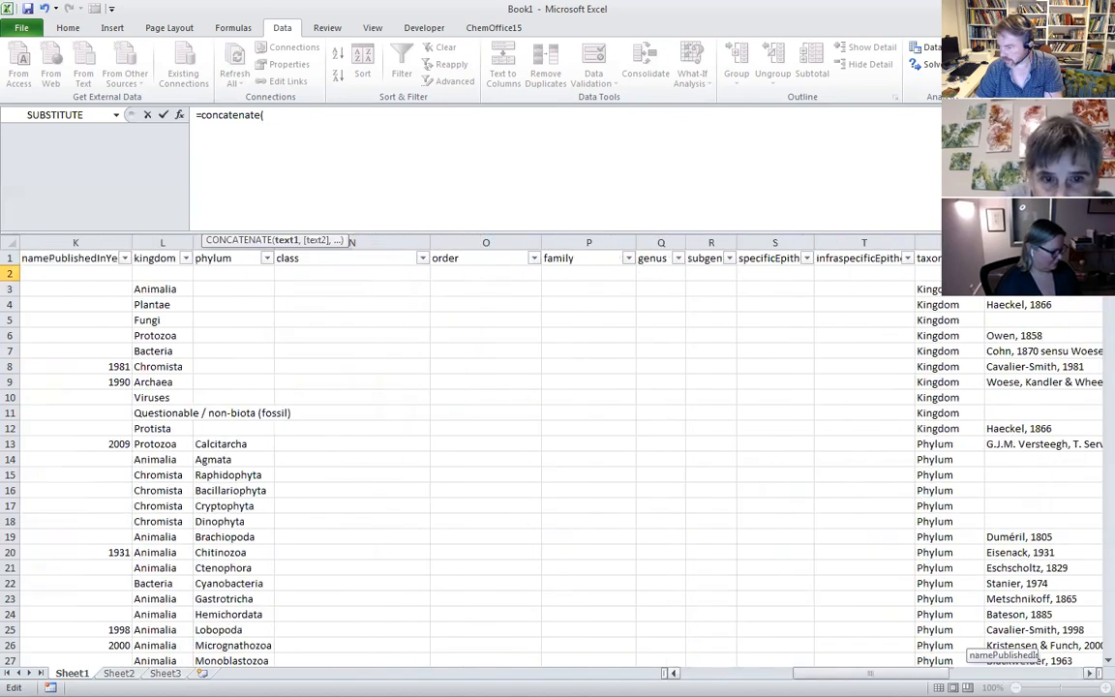
pyautogui.click(928, 289)
pyautogui.write('," of ",')
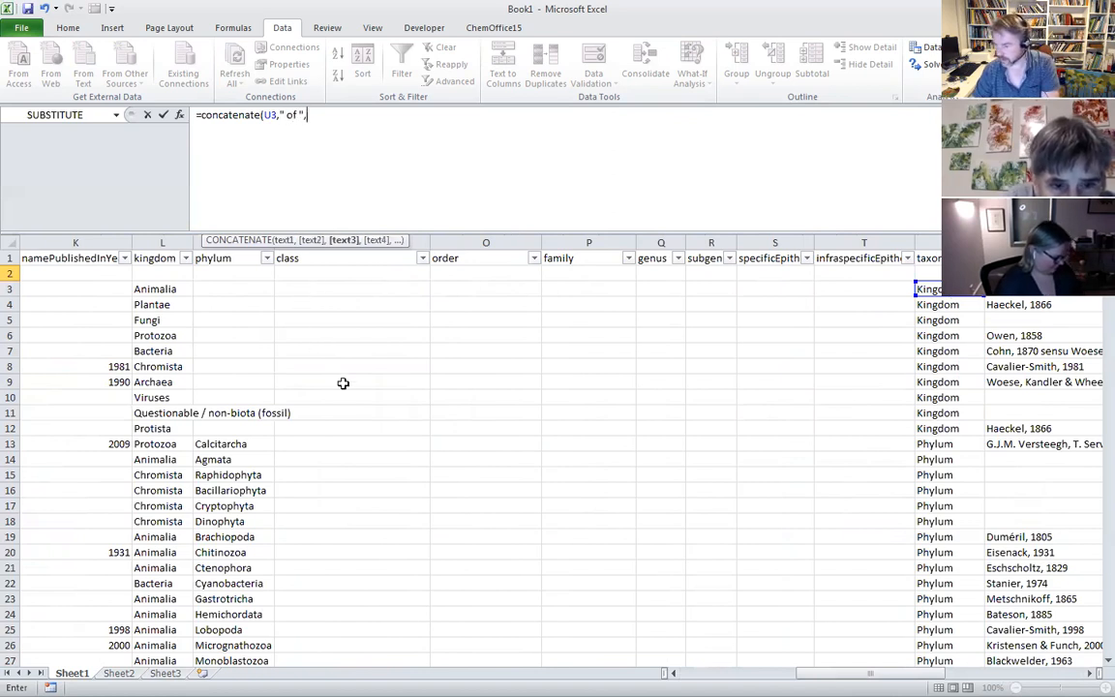
pyautogui.moveTo(833, 673); pyautogui.dragTo(861, 666)
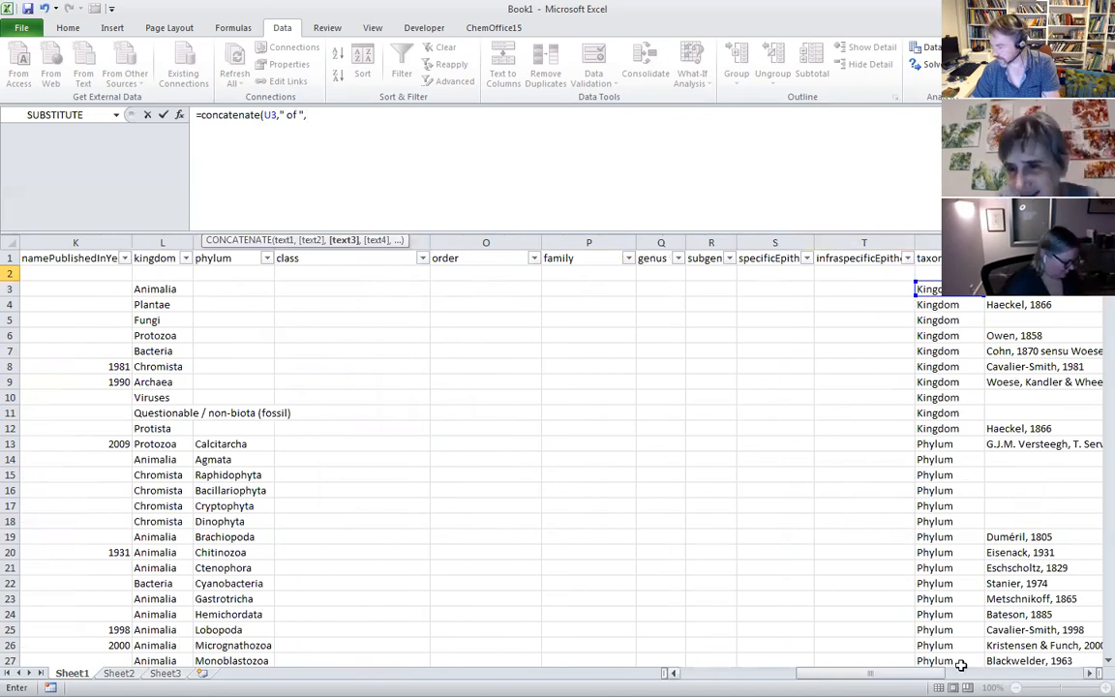
pyautogui.moveTo(961, 666)
pyautogui.mouseDown()
pyautogui.moveTo(1074, 668)
pyautogui.moveTo(915, 667)
pyautogui.moveTo(968, 668)
pyautogui.mouseUp()
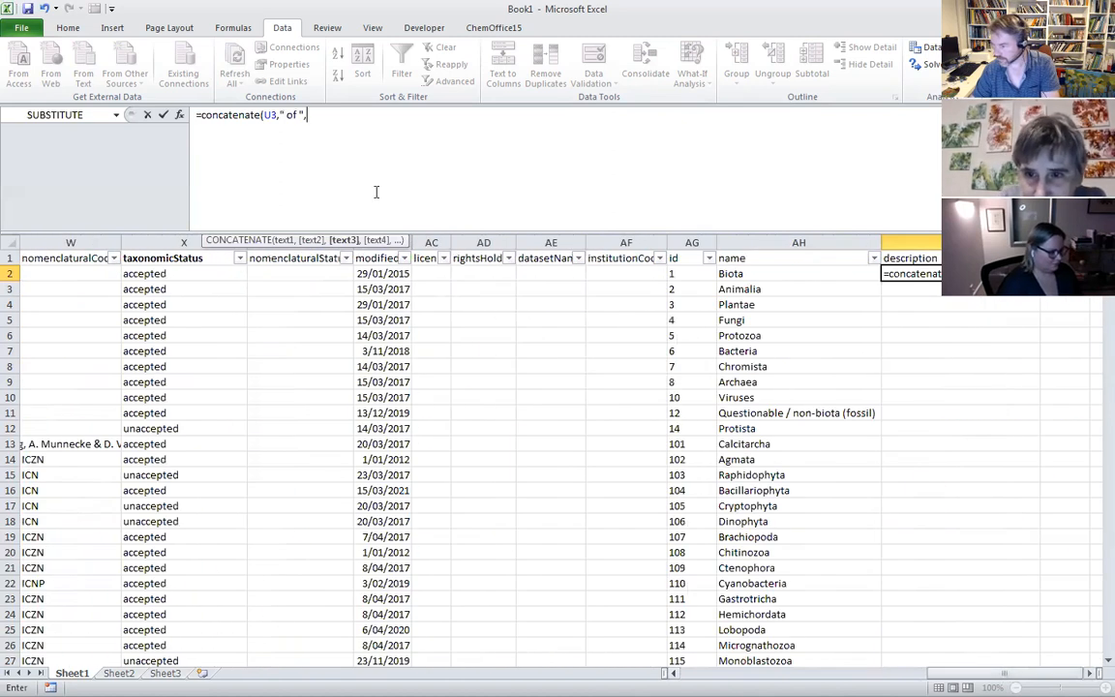
# - Correct the rank reference to U2 and complete the description formula with the phylum cell as =CONCATENATE(U2," of ",M2)
pyautogui.click(276, 115)
pyautogui.write('2," of ",')
pyautogui.click(320, 140)
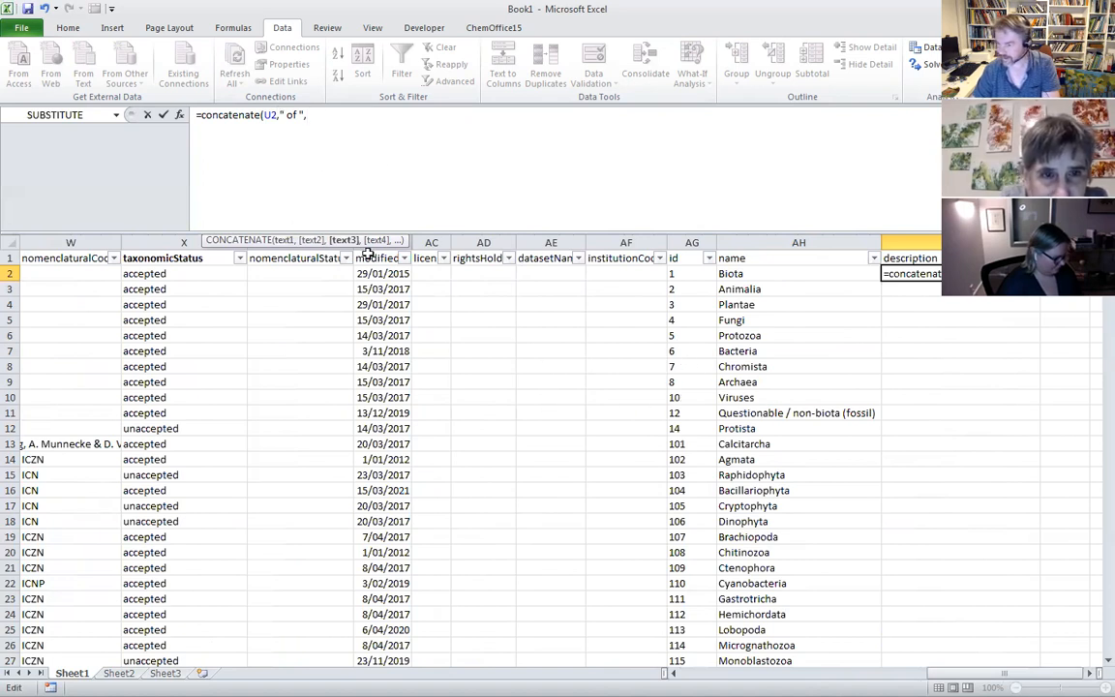
pyautogui.hscroll(-10, 915, 644)
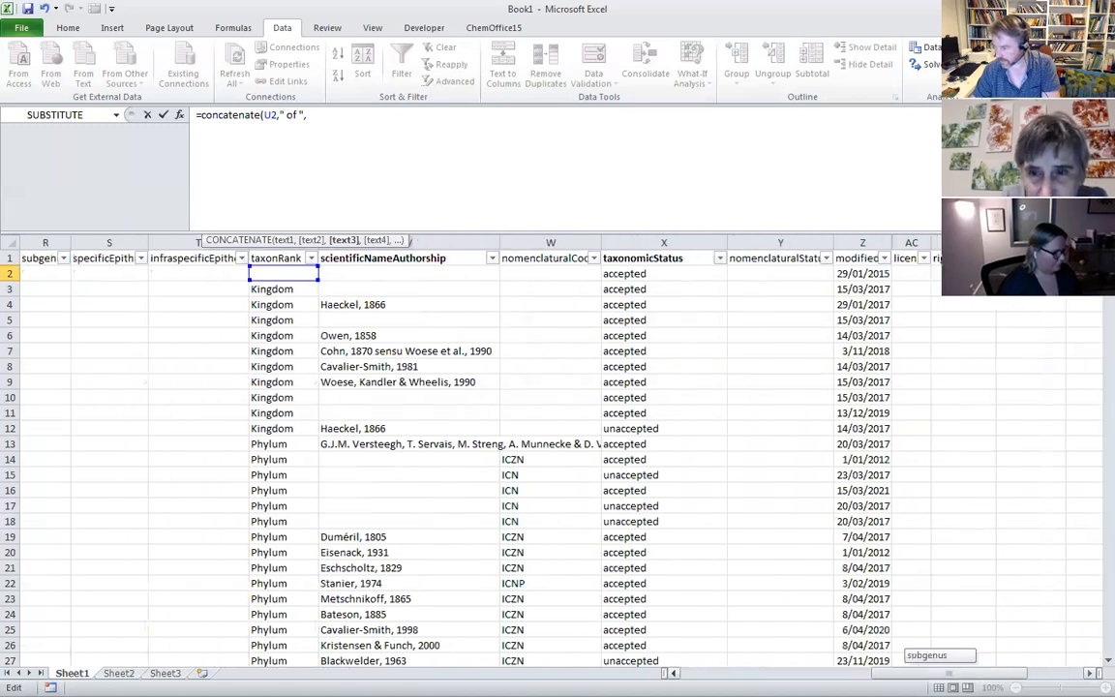
pyautogui.hscroll(1, 914, 646)
pyautogui.hscroll(-3, 915, 646)
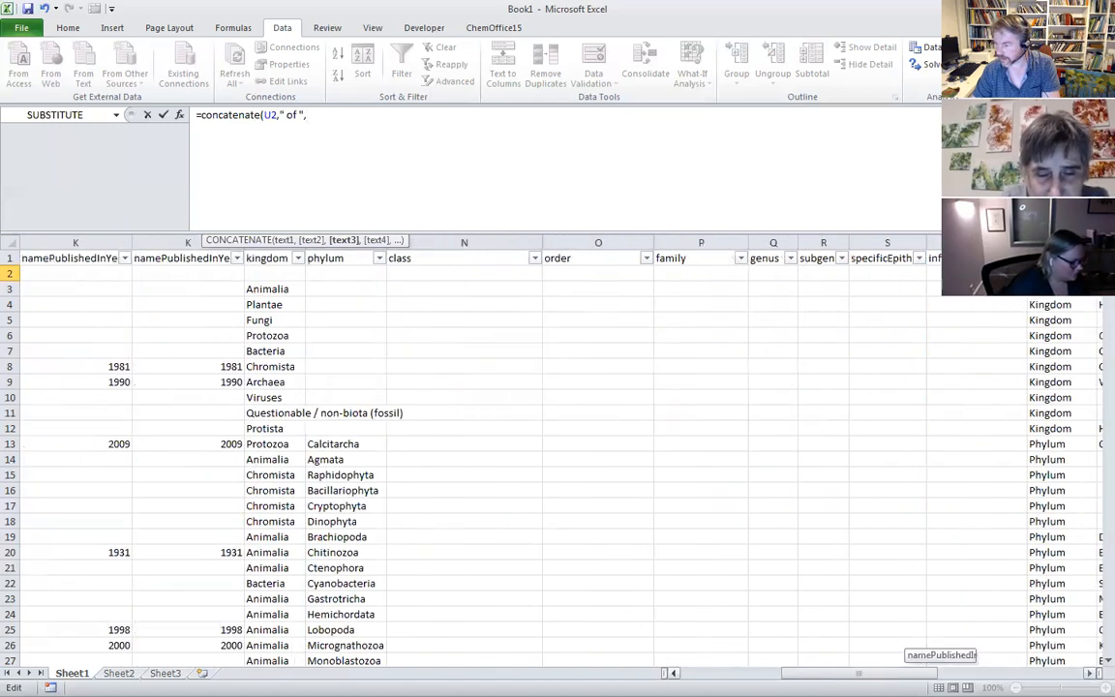
pyautogui.click(311, 274)
pyautogui.write(')')
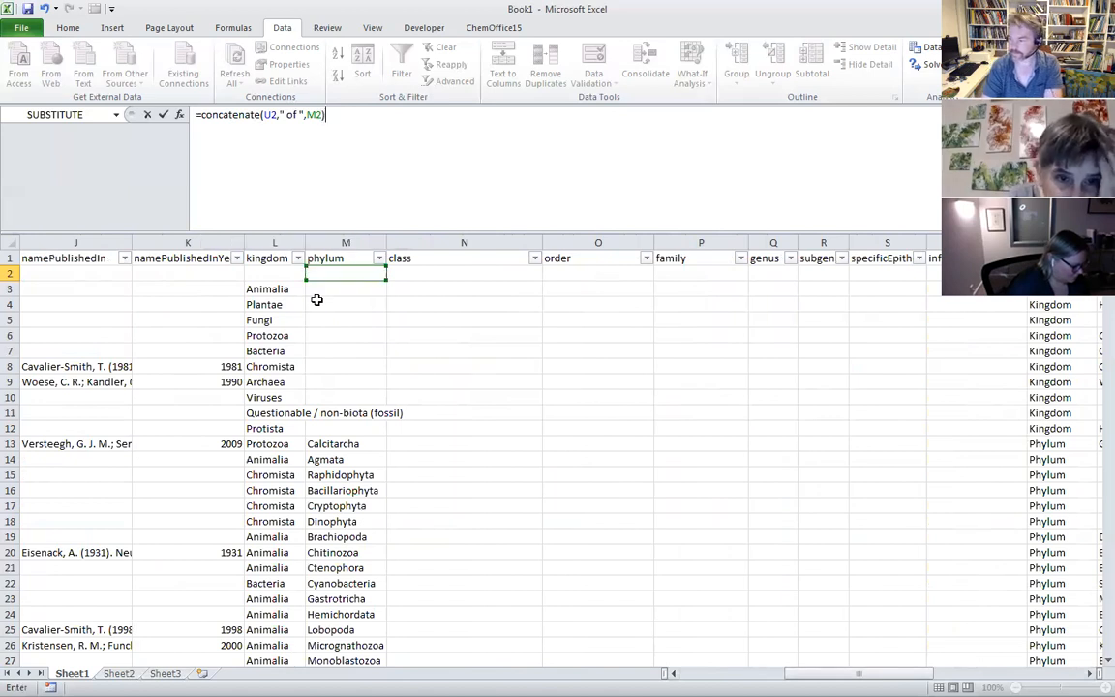
pyautogui.press('Return')
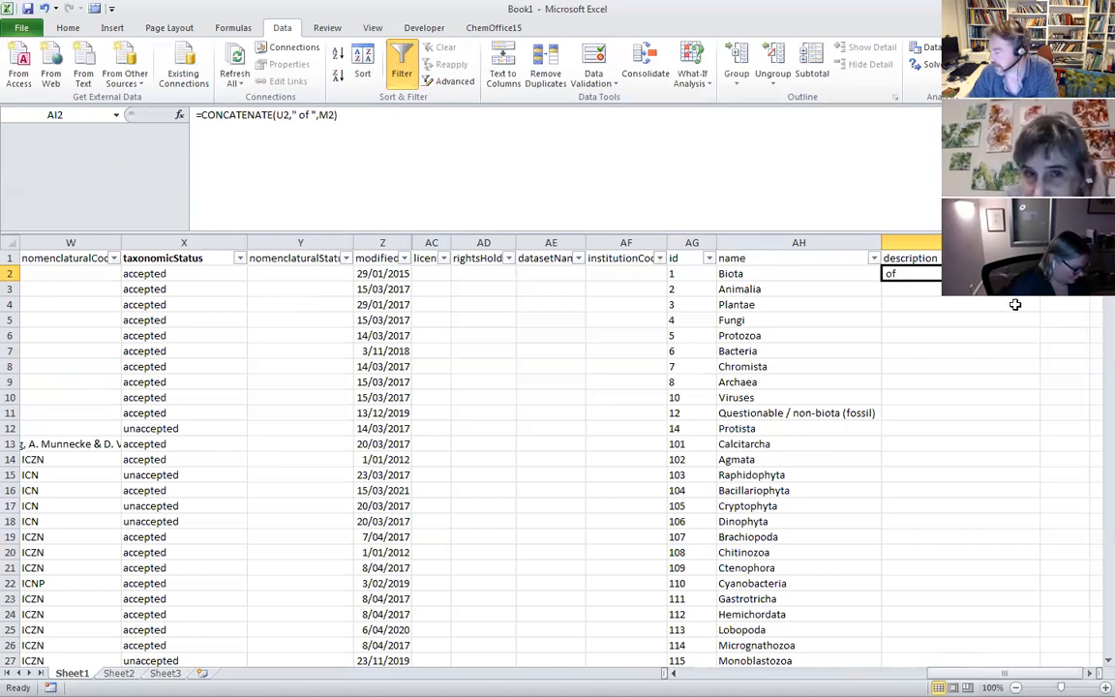
# - Fill the AI2 formula down the whole description column and check the generated descriptions against the names
pyautogui.doubleClick(1039, 280)
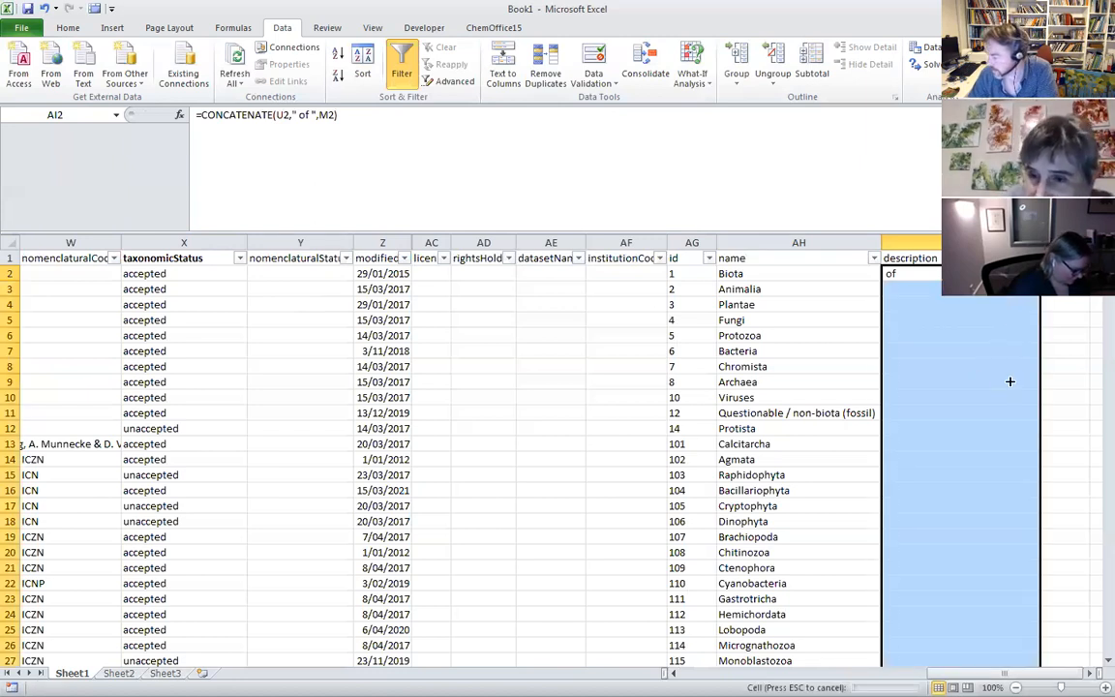
pyautogui.scroll(-4, 989, 459)
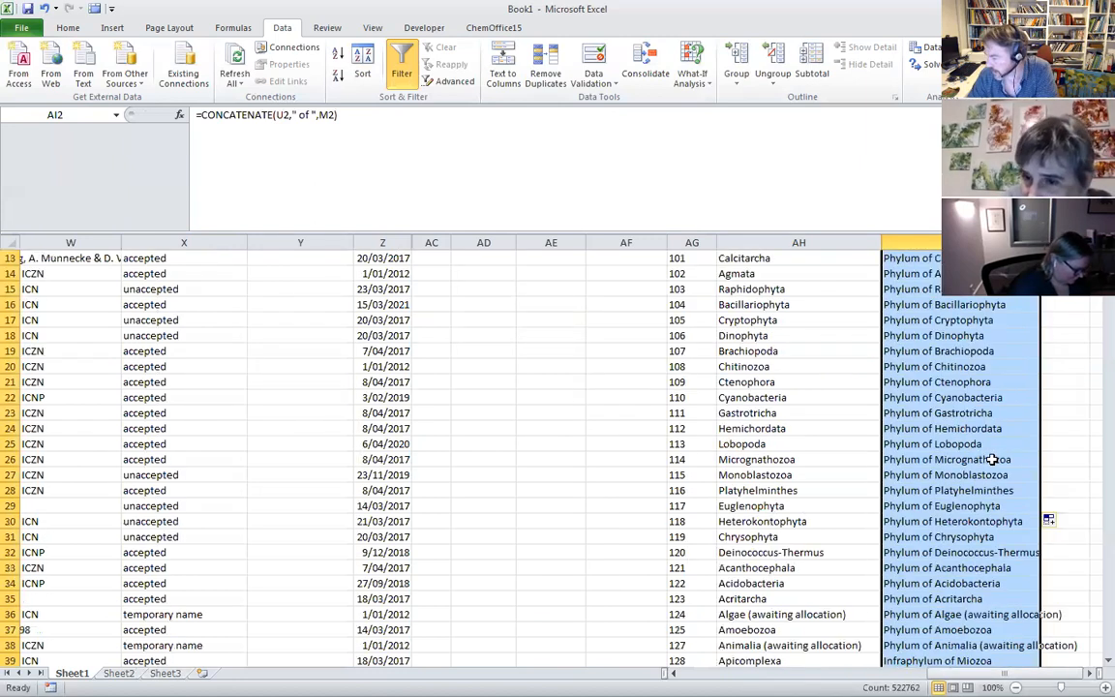
pyautogui.click(895, 428)
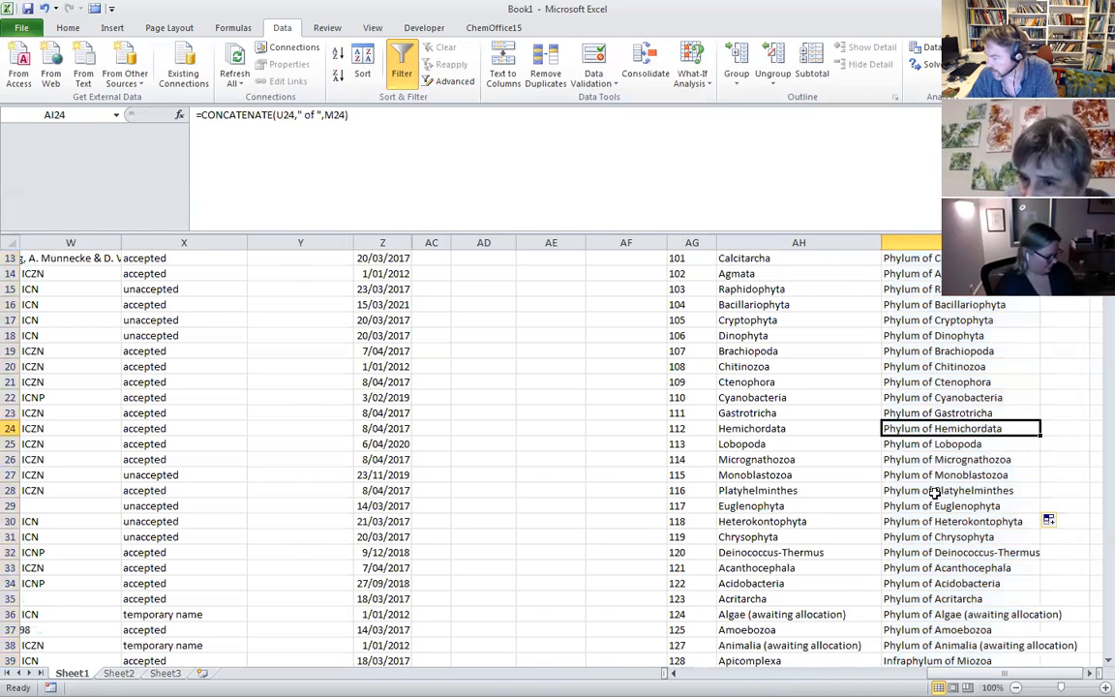
pyautogui.scroll(-6, 954, 475)
pyautogui.scroll(-6, 953, 475)
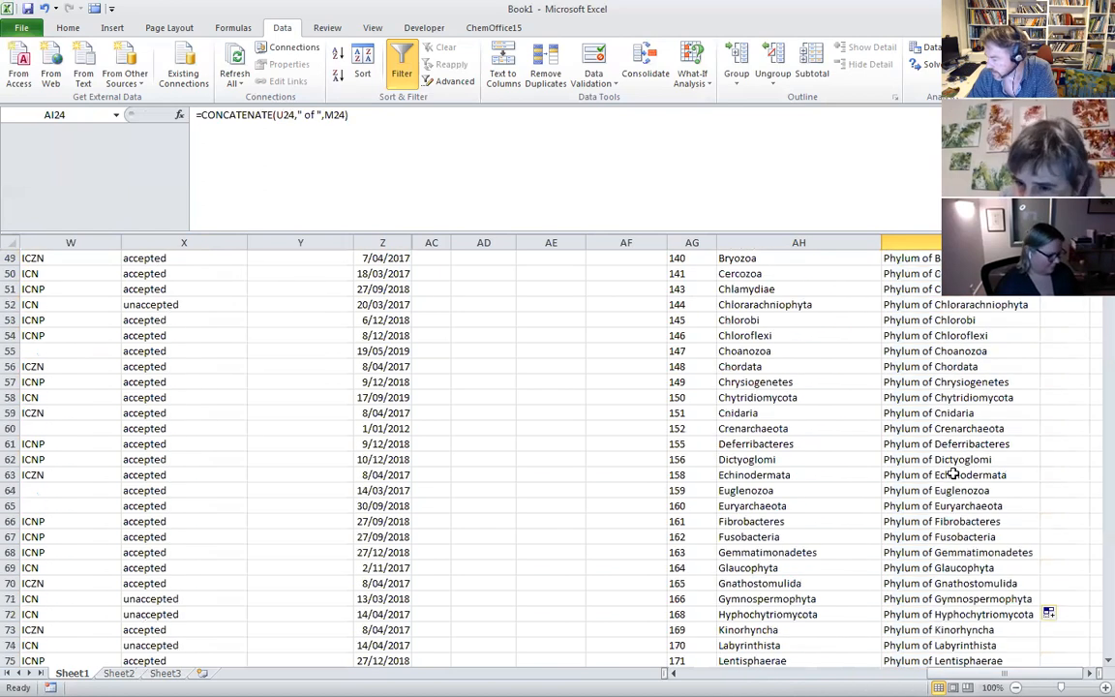
pyautogui.click(953, 474)
pyautogui.scroll(-7, 949, 494)
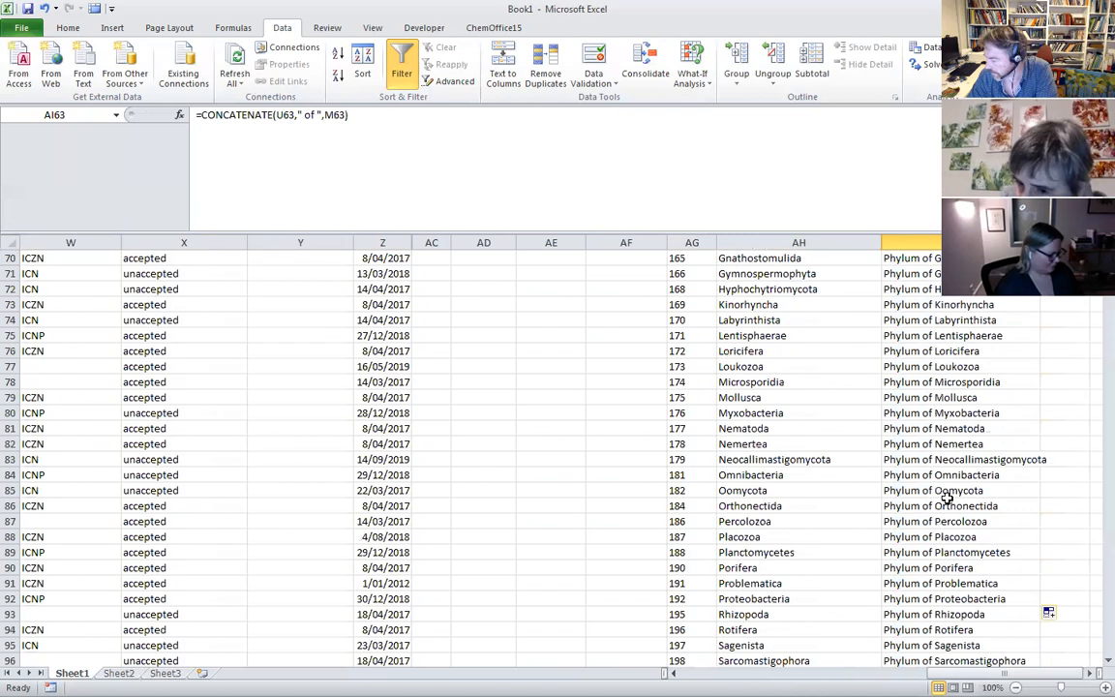
pyautogui.scroll(14, 949, 494)
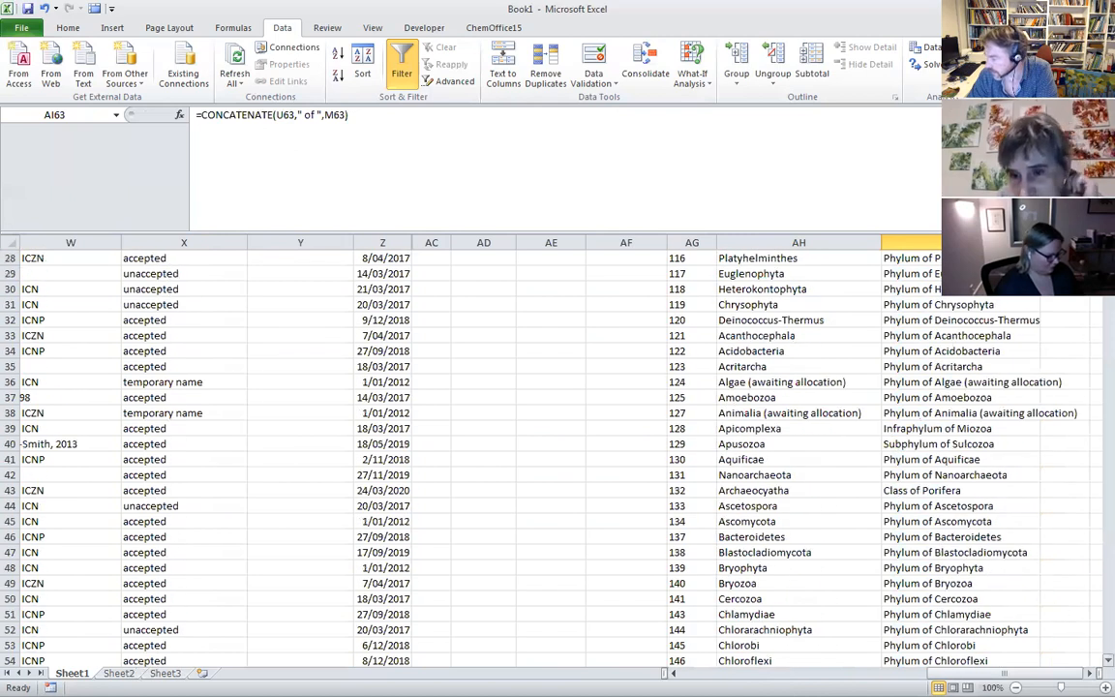
pyautogui.scroll(9, 1064, 613)
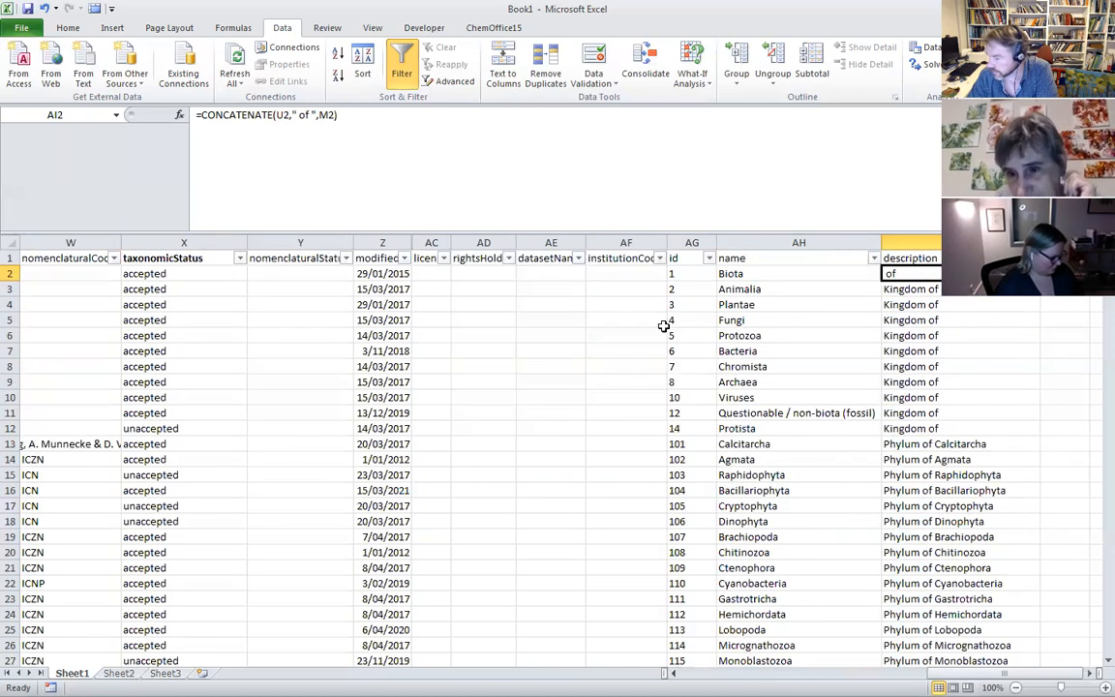
# - Add the literal text " citation: " as a fourth argument after M2 in the AI2 description formula
pyautogui.moveTo(944, 673); pyautogui.dragTo(1007, 673)
pyautogui.click(488, 273)
pyautogui.click(964, 274)
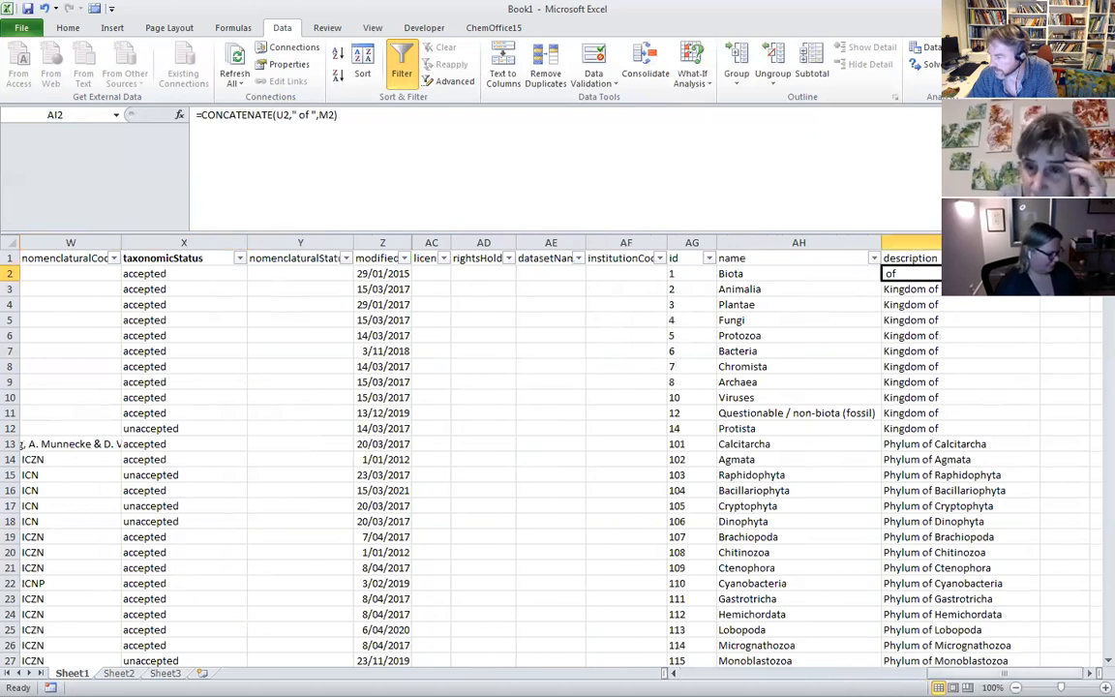
pyautogui.click(334, 114)
pyautogui.write('," of "')
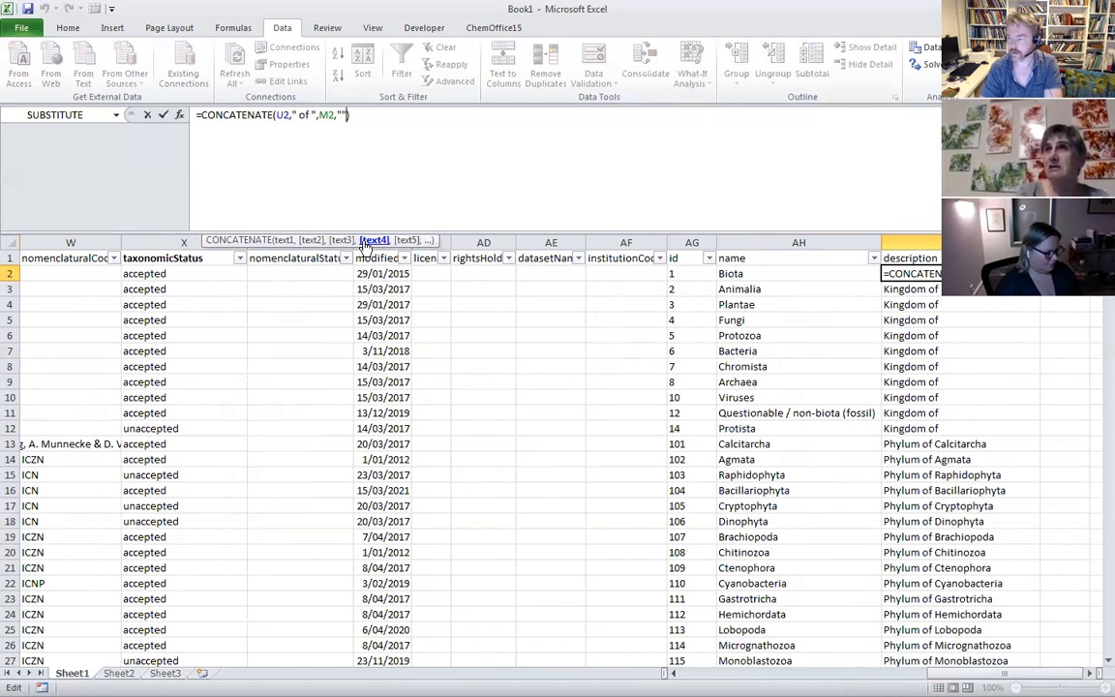
pyautogui.press('Right')
pyautogui.write('by')
pyautogui.press('BackSpace')
pyautogui.press('BackSpace')
pyautogui.write('citation:')
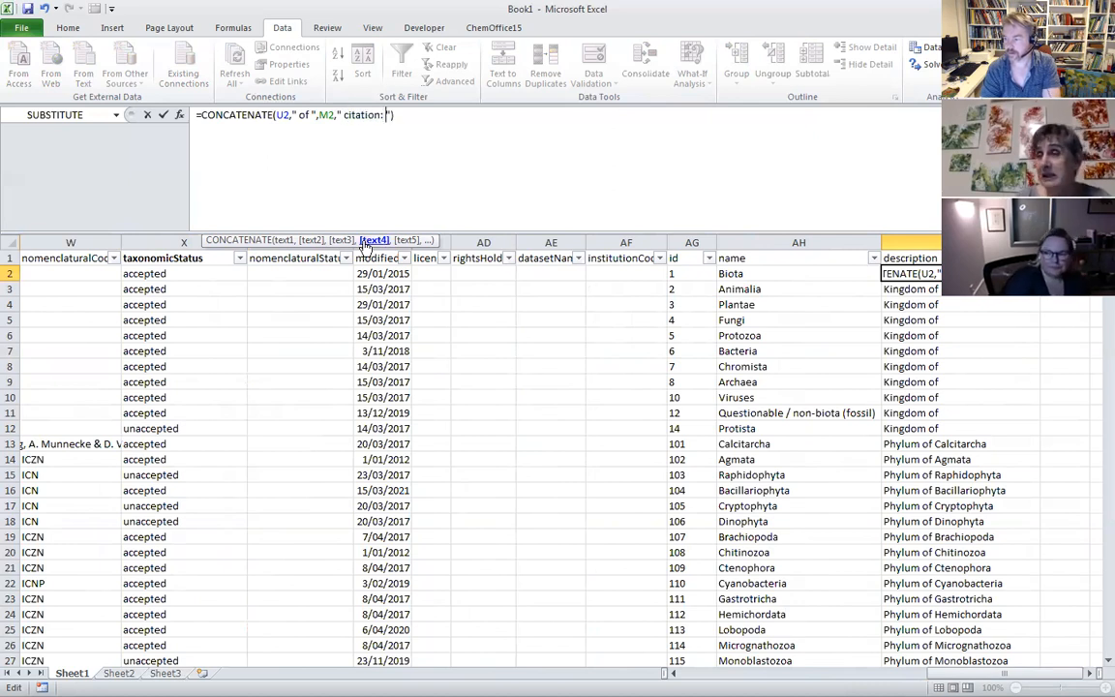
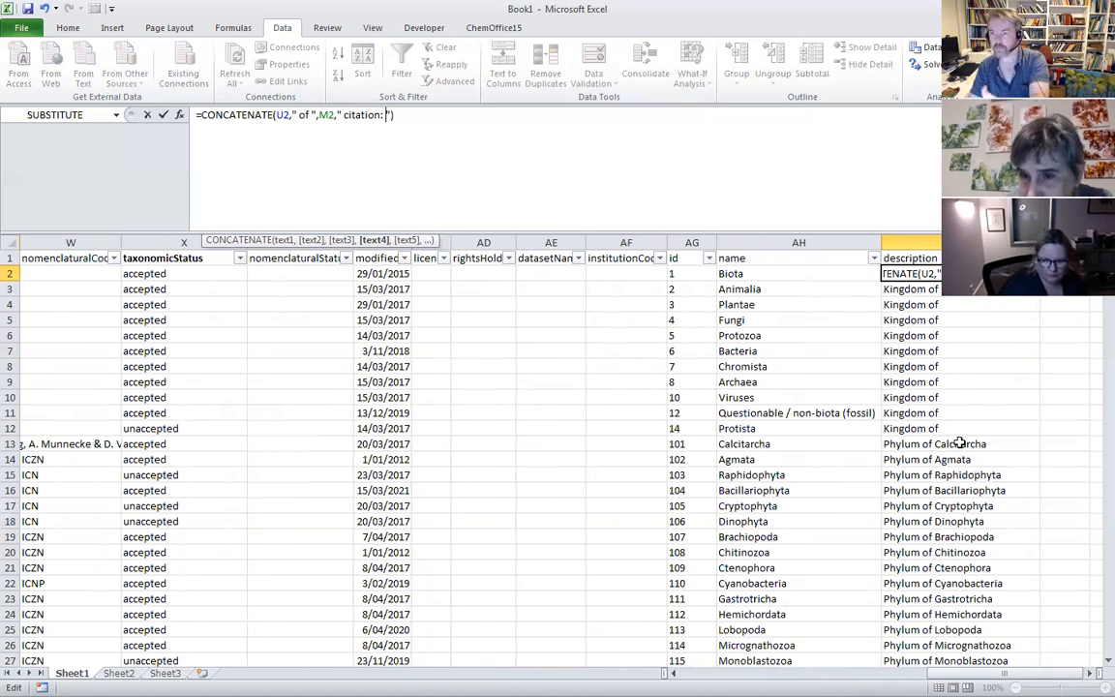
# - Replace the word citation: with by in the fourth argument of the AI2 formula
pyautogui.moveTo(346, 117); pyautogui.dragTo(383, 117)
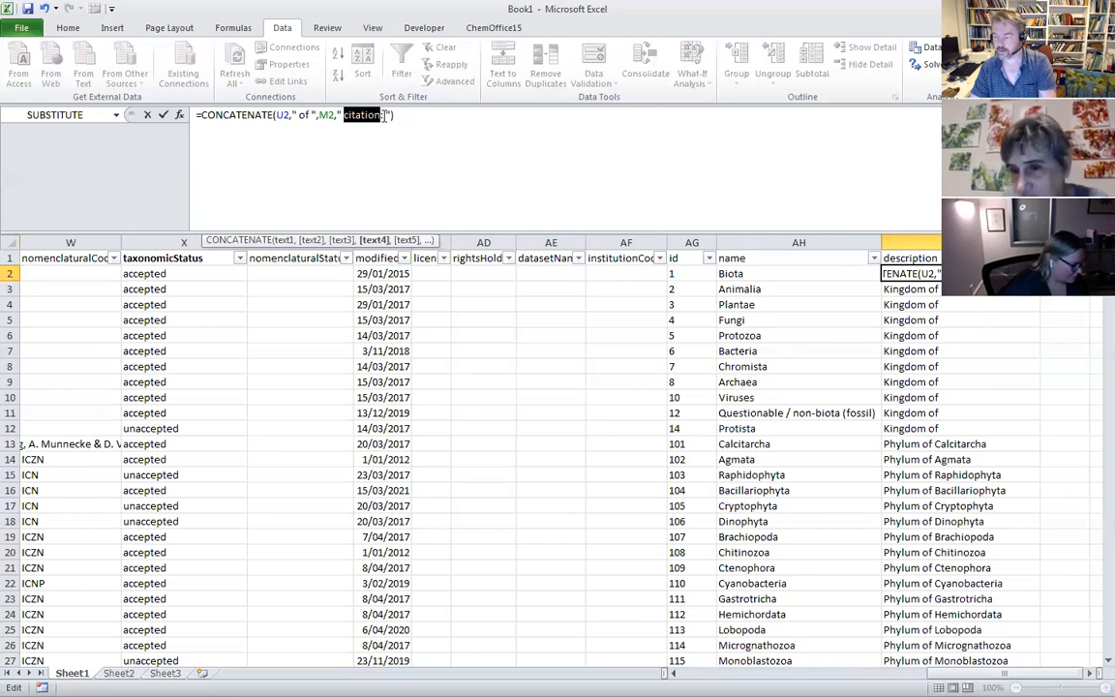
pyautogui.write('by')
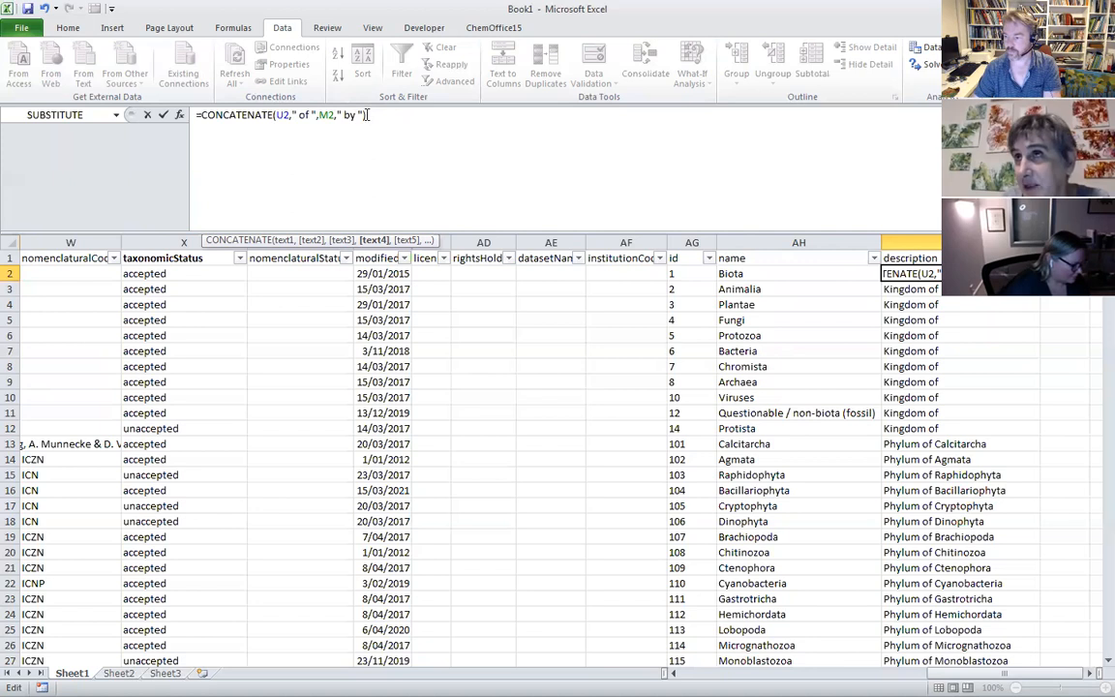
pyautogui.click(367, 115)
pyautogui.press('BackSpace')
pyautogui.write(')')
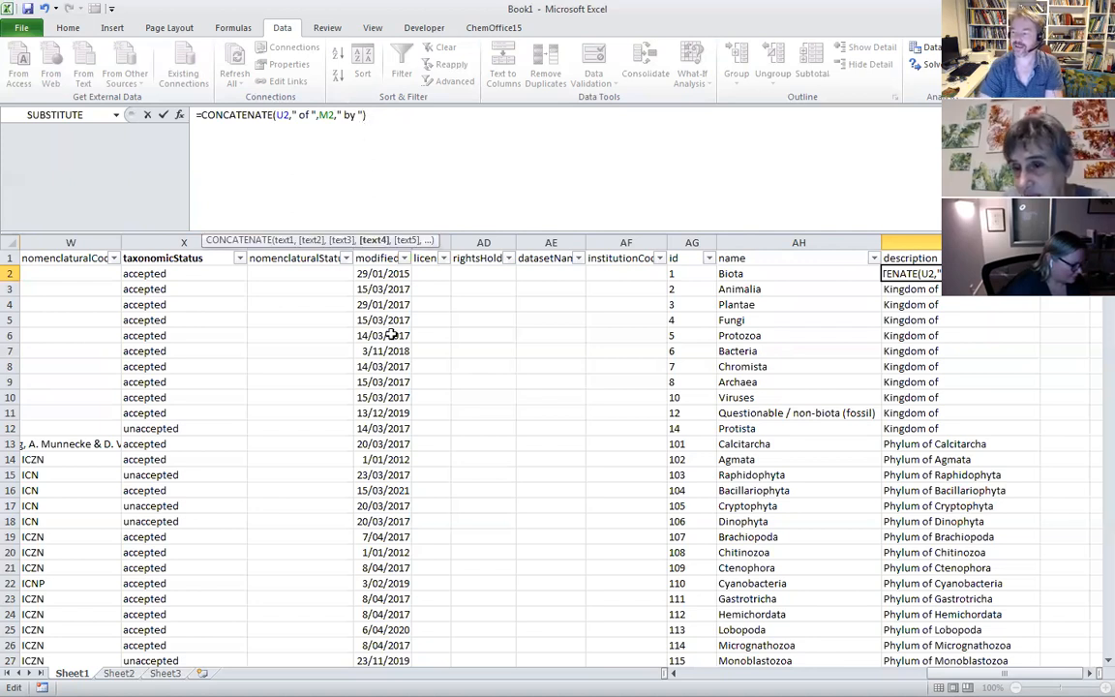
# - Add the scientificNameAuthorship cell to complete AI2 as =CONCATENATE(U2," of ",M2," by ",V2), and fill it down the description column
pyautogui.write(',')
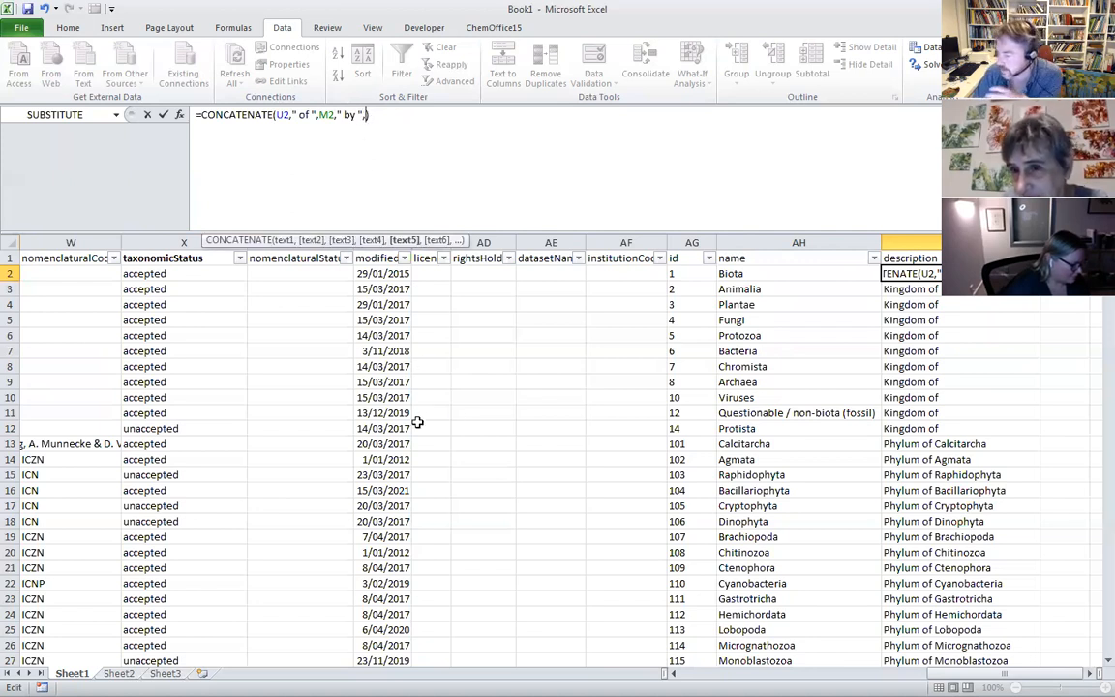
pyautogui.moveTo(929, 675); pyautogui.dragTo(861, 676)
pyautogui.click(522, 274)
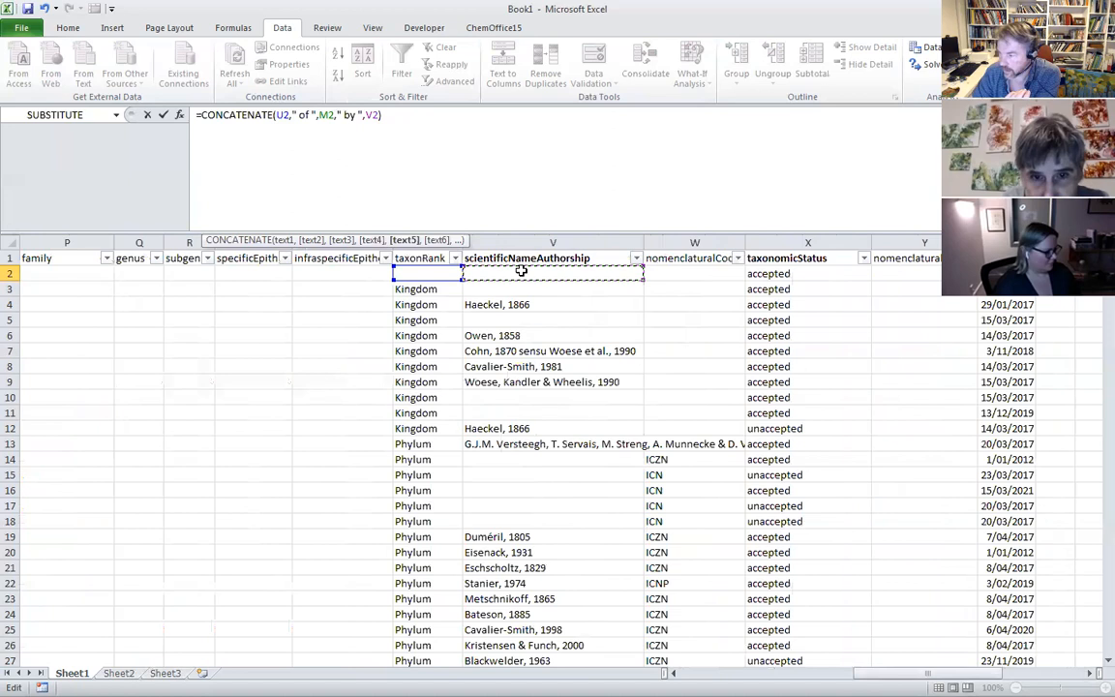
pyautogui.press('Return')
pyautogui.press('Up')
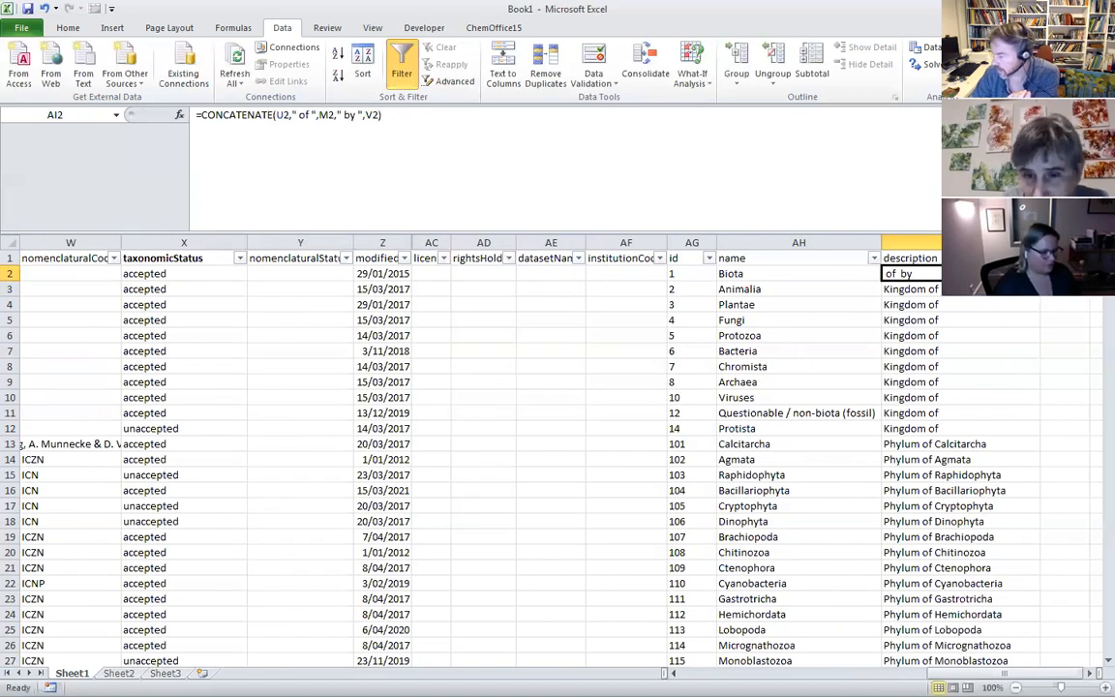
pyautogui.doubleClick(1040, 281)
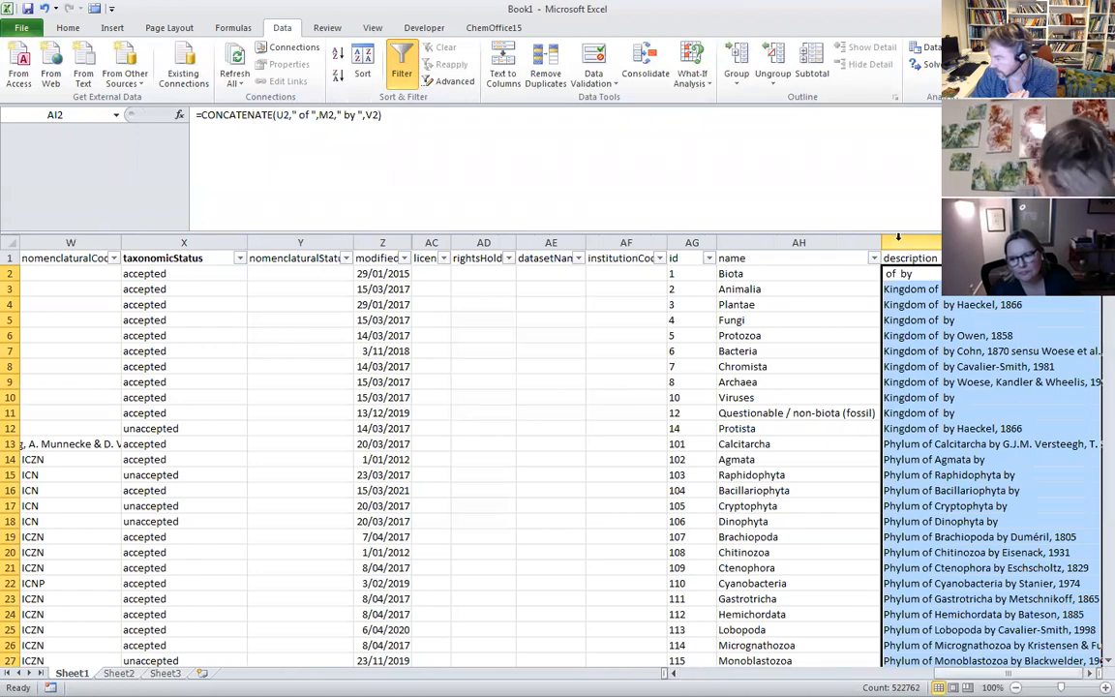
# - Narrow the name column and widen the description column to show more of the long authorship in row 13
pyautogui.moveTo(881, 242); pyautogui.dragTo(815, 242)
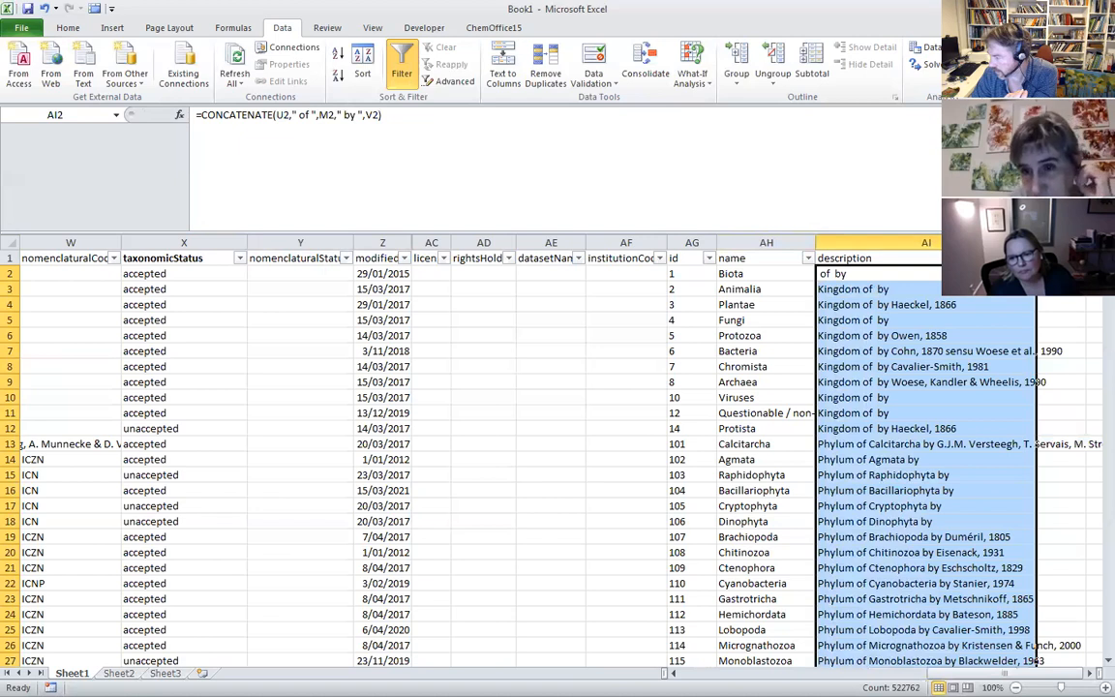
pyautogui.moveTo(1036, 242); pyautogui.dragTo(1102, 242)
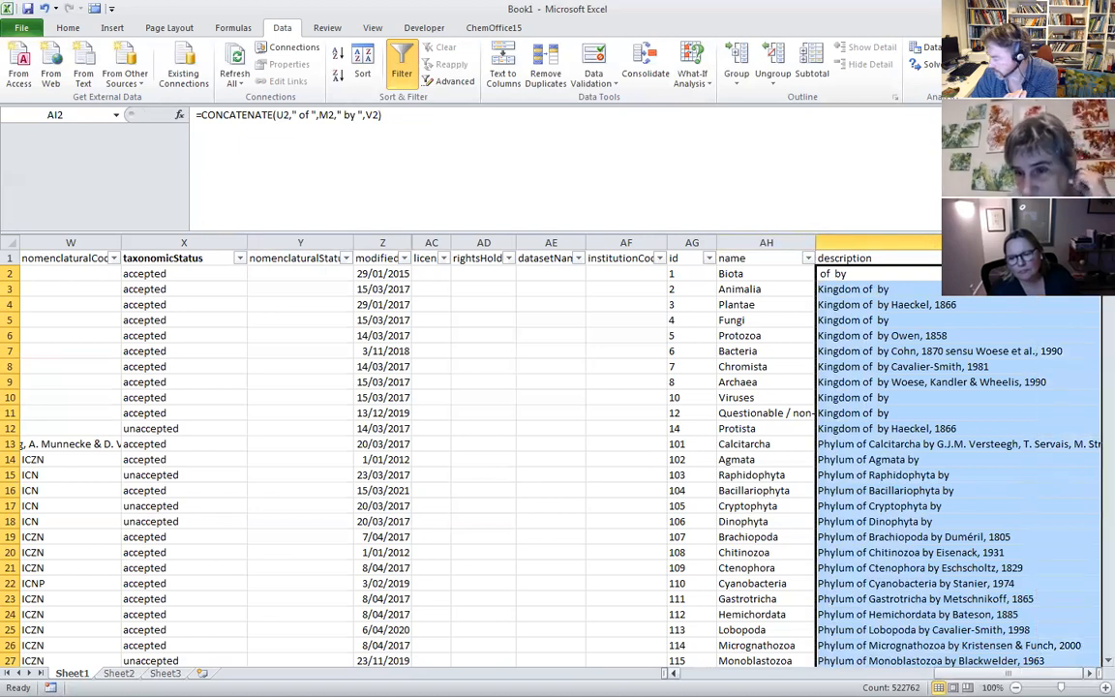
pyautogui.moveTo(814, 242); pyautogui.dragTo(757, 242)
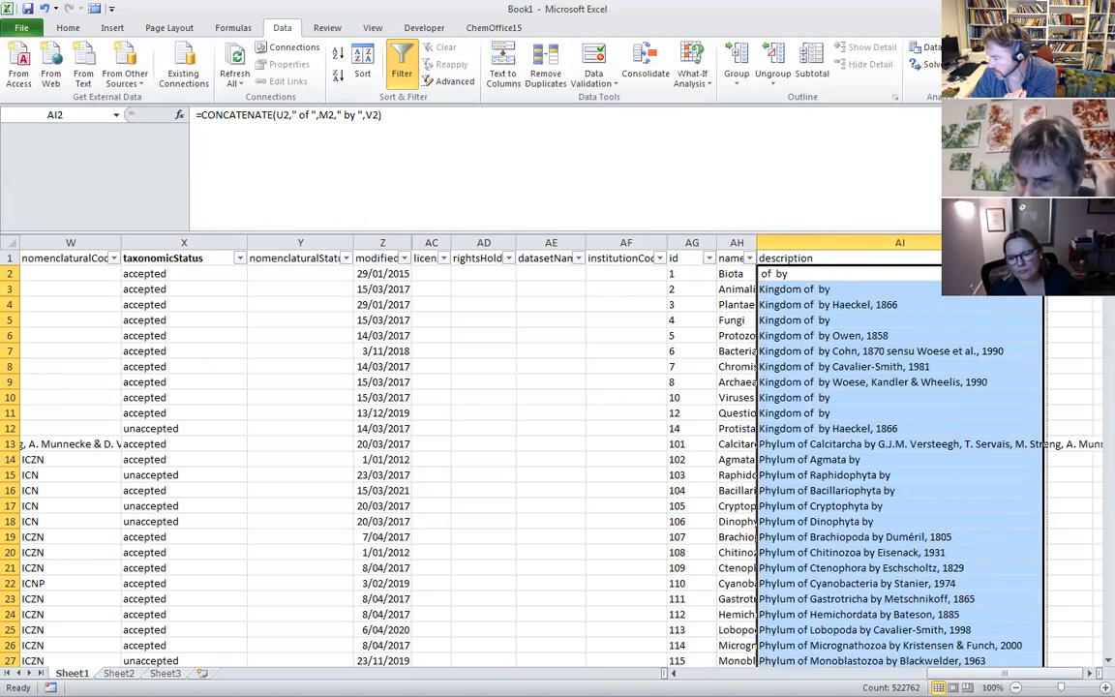
pyautogui.moveTo(1044, 242); pyautogui.dragTo(1086, 242)
pyautogui.moveTo(755, 242); pyautogui.dragTo(834, 244)
pyautogui.moveTo(1003, 673); pyautogui.dragTo(1014, 668)
pyautogui.click(854, 444)
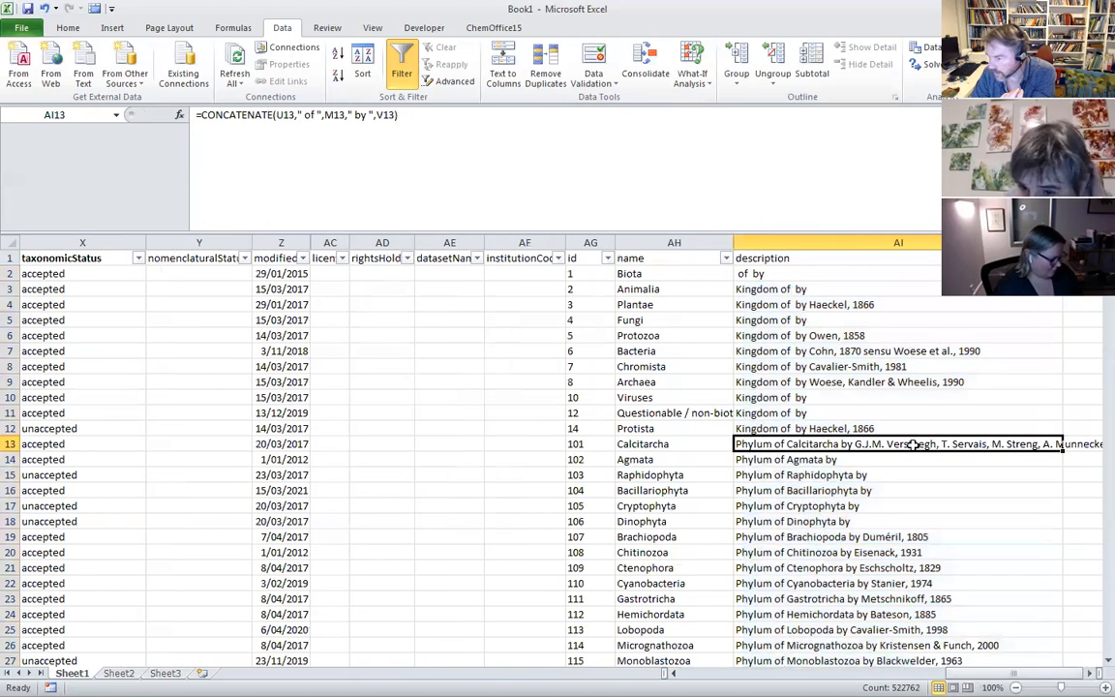
pyautogui.moveTo(1062, 242); pyautogui.dragTo(1103, 242)
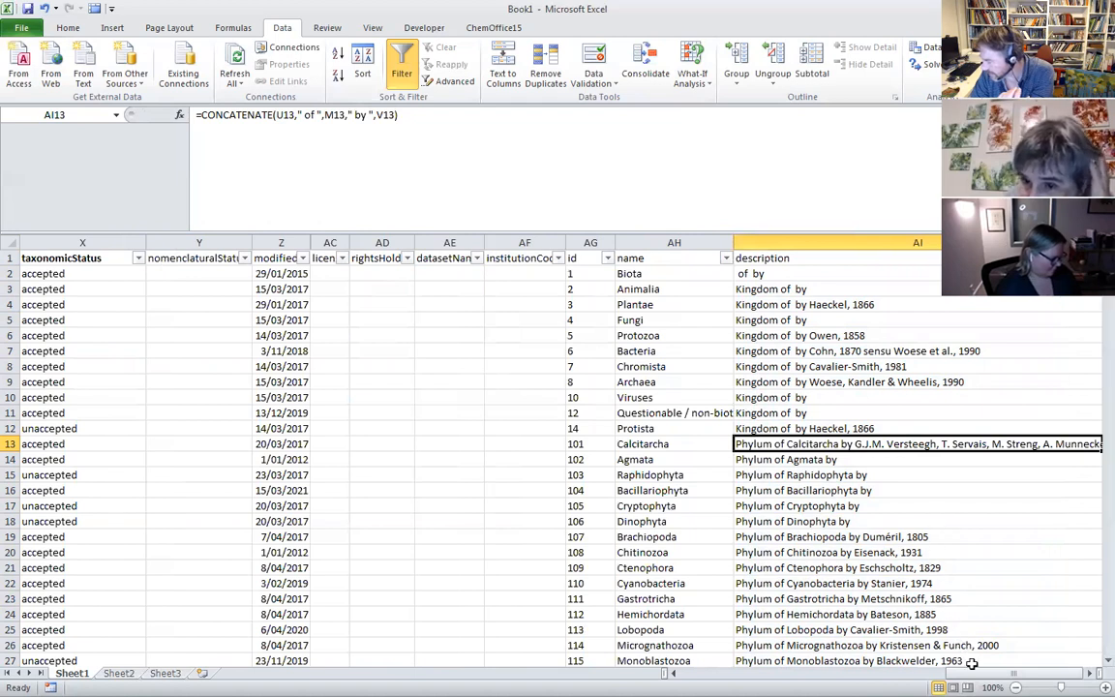
pyautogui.moveTo(729, 234); pyautogui.dragTo(655, 234)
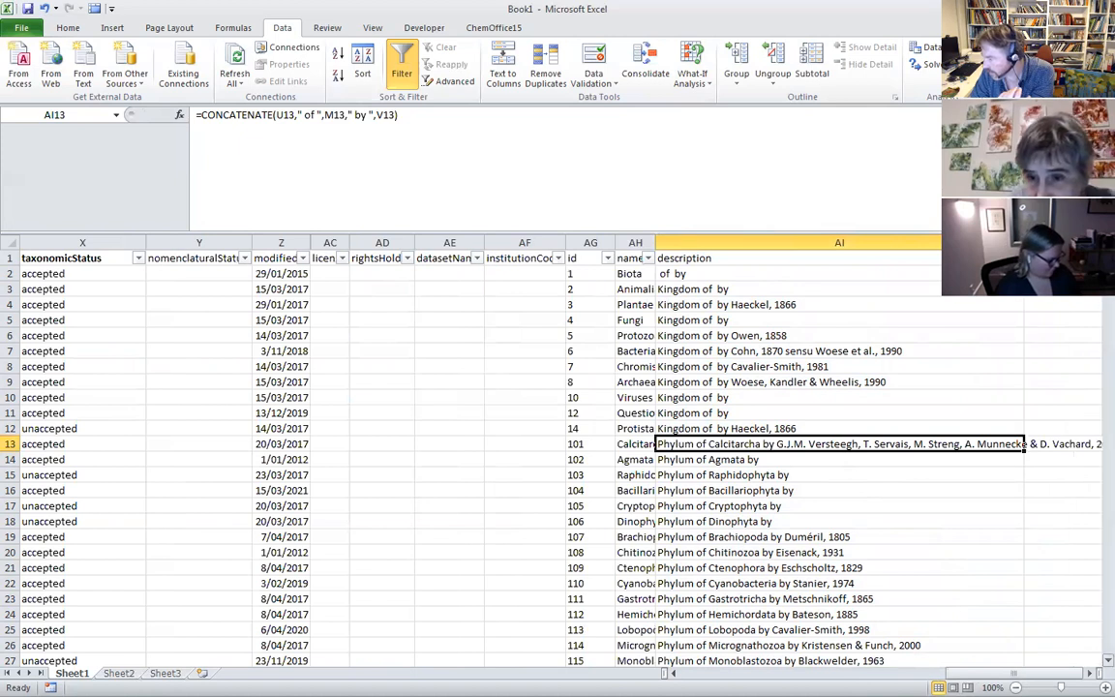
pyautogui.moveTo(1024, 242); pyautogui.dragTo(1077, 242)
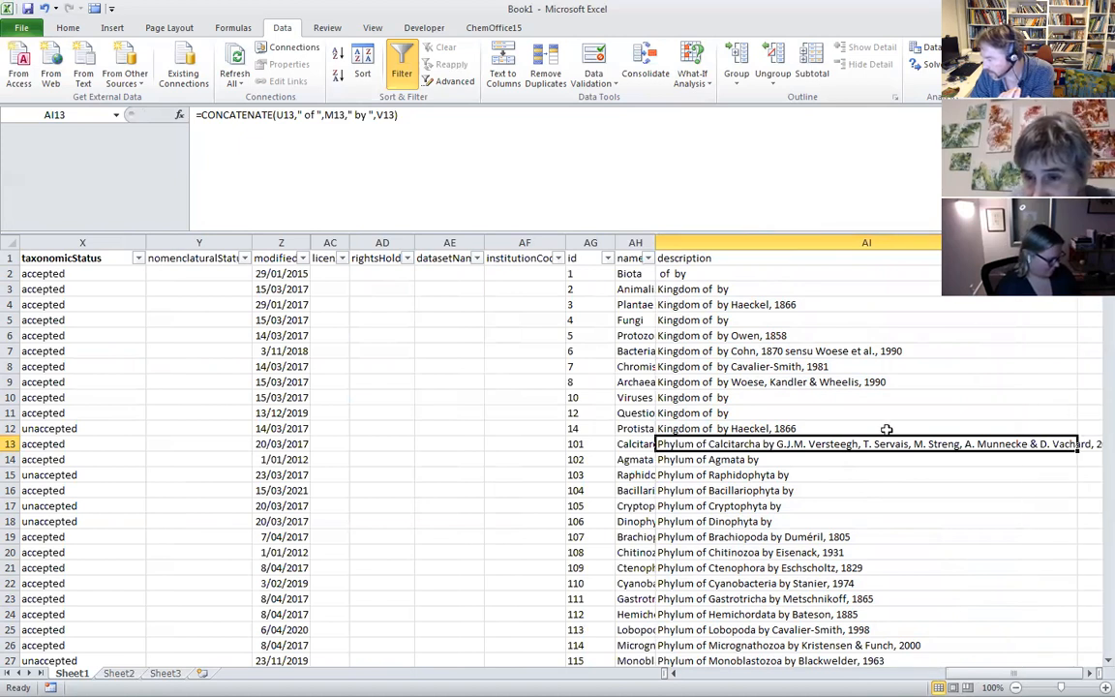
# - Review the generated descriptions down to about row 147 for odd or incomplete authorship text
pyautogui.click(771, 490)
pyautogui.scroll(-20, 836, 438)
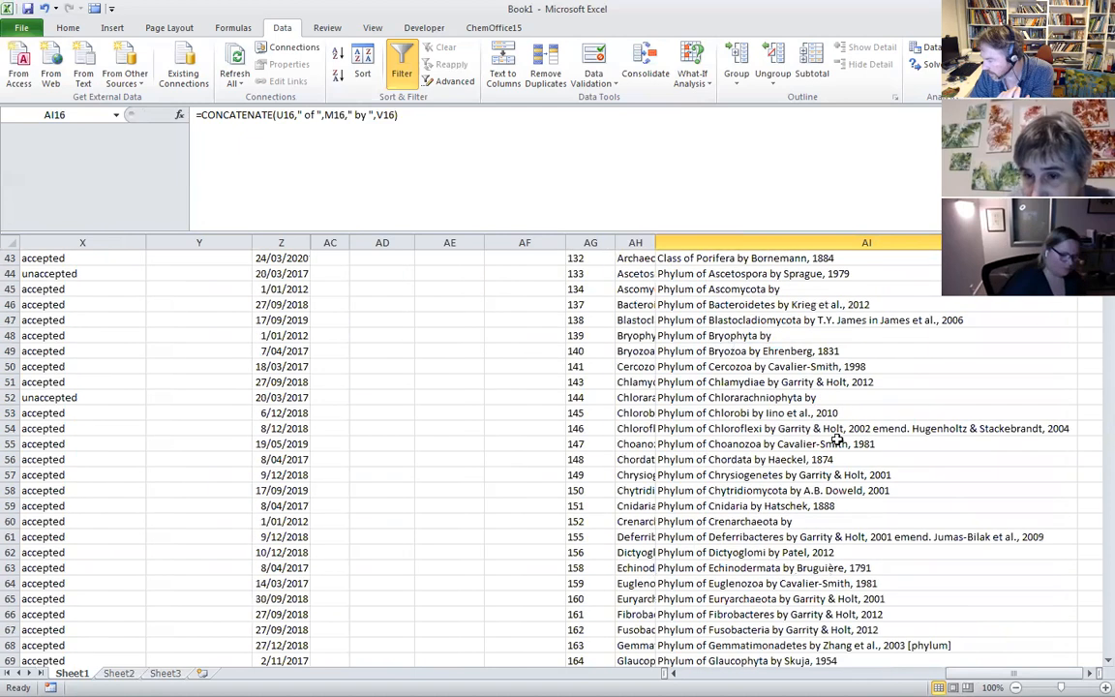
pyautogui.scroll(-7, 836, 437)
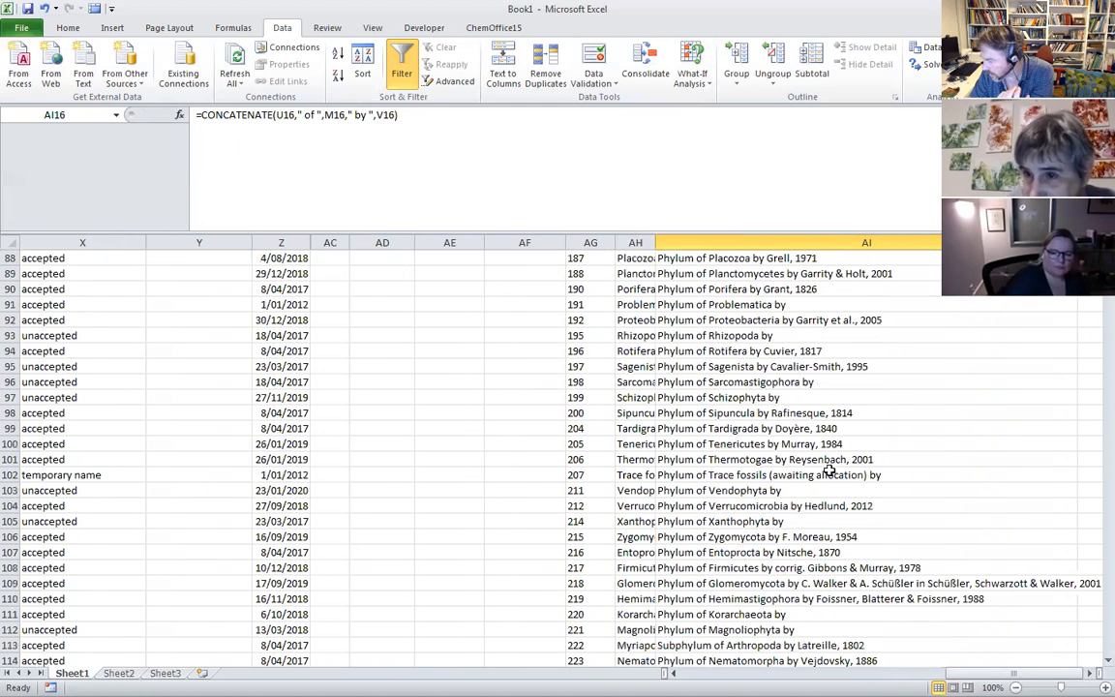
pyautogui.scroll(-2, 833, 455)
pyautogui.scroll(-4, 830, 470)
pyautogui.scroll(-5, 826, 461)
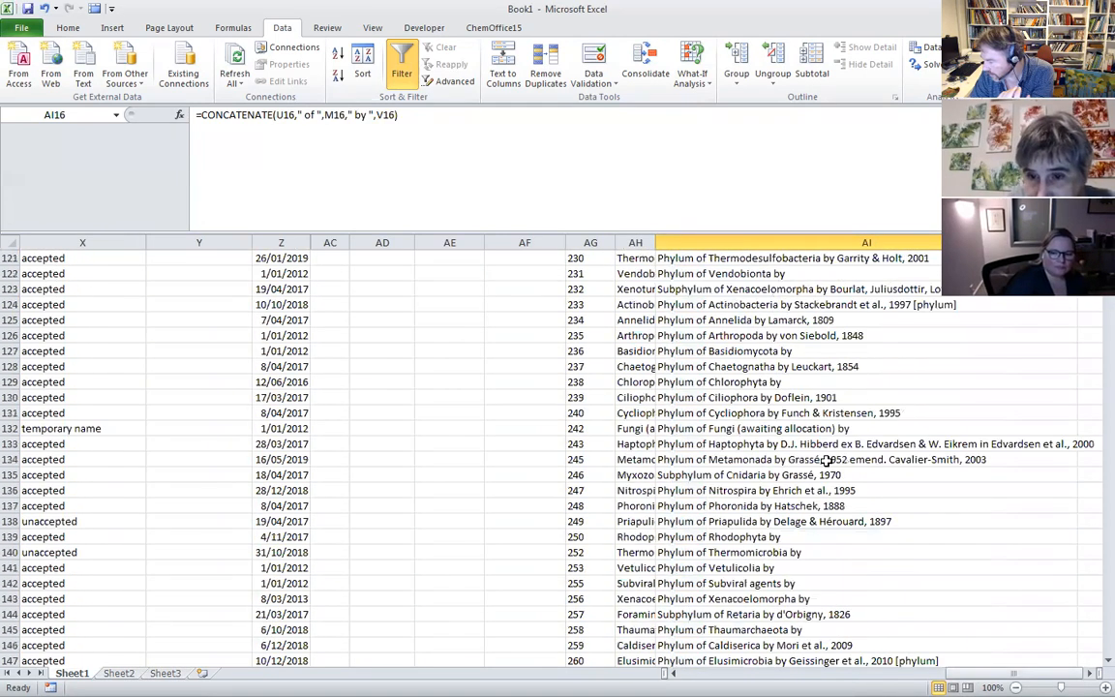
# - Trace the source values of the Actinobacteria description in row 124 across the name, classification, rank and authorship columns
pyautogui.click(927, 309)
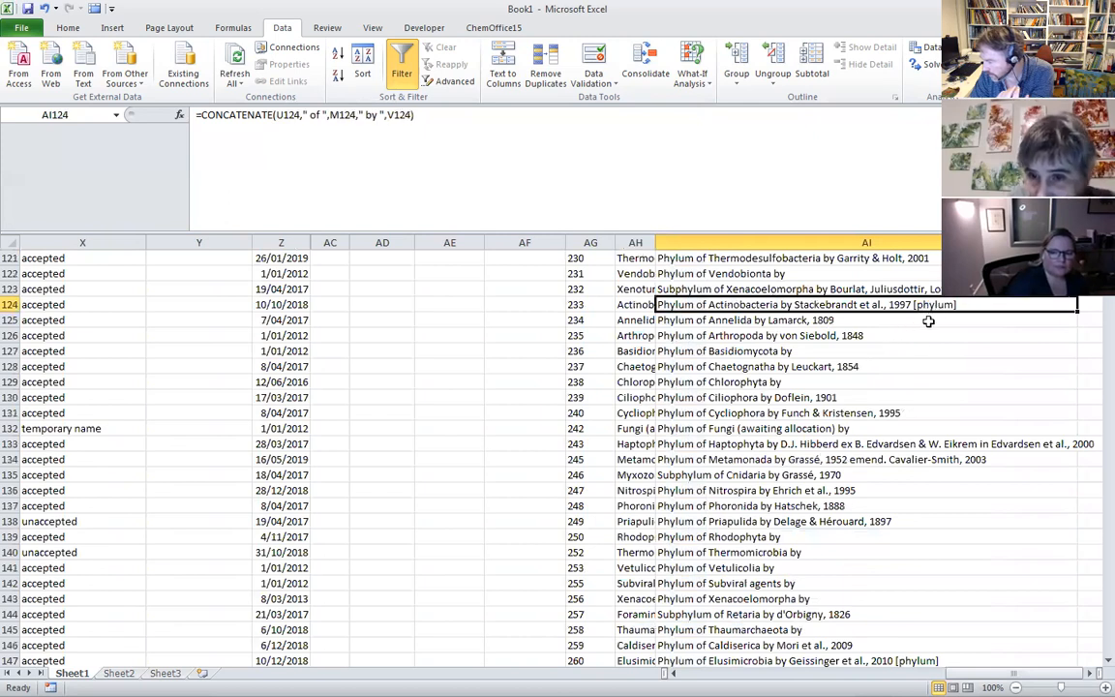
pyautogui.press('Left')
pyautogui.press('Left')
pyautogui.press('Left')
pyautogui.press('Left')
pyautogui.press('Left')
pyautogui.press('Left')
pyautogui.press('Left')
pyautogui.press('Left')
pyautogui.press('Left')
pyautogui.press('Left')
pyautogui.press('Left')
pyautogui.press('Left')
pyautogui.press('Left')
pyautogui.press('Left')
pyautogui.press('Left')
pyautogui.press('Left')
pyautogui.press('Left')
pyautogui.press('Left')
pyautogui.press('Left')
pyautogui.press('Left')
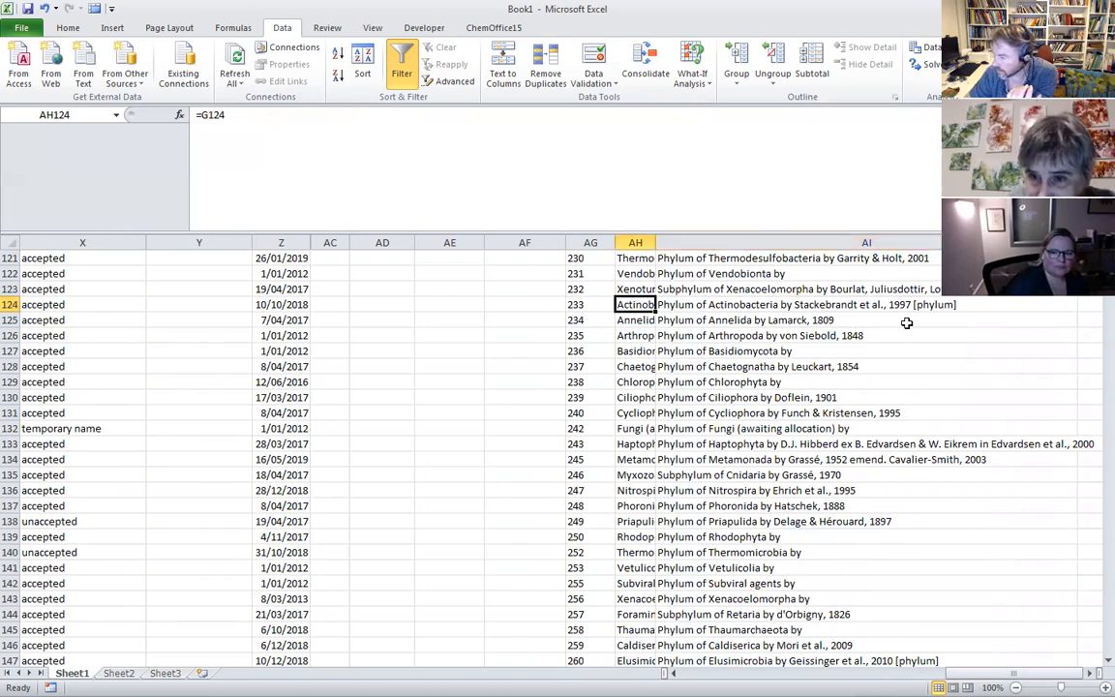
pyautogui.press('Left')
pyautogui.press('Left')
pyautogui.press('Left')
pyautogui.press('Left')
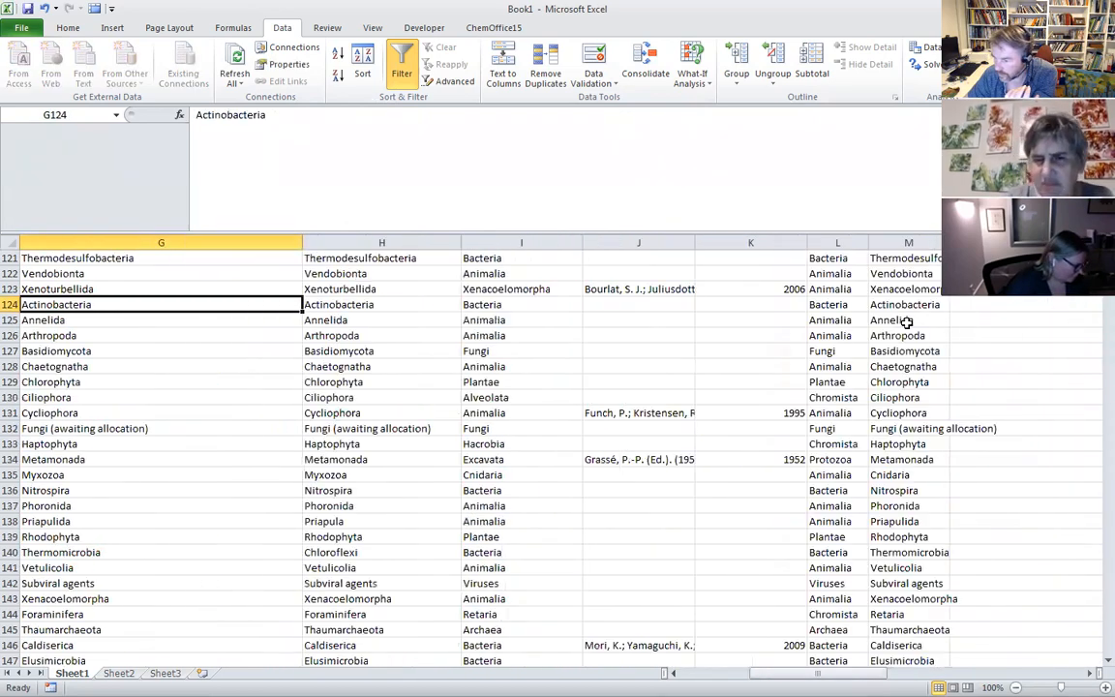
pyautogui.press('Right')
pyautogui.press('Right')
pyautogui.press('Right')
pyautogui.press('Left')
pyautogui.press('Left')
pyautogui.press('Left')
pyautogui.press('Left')
pyautogui.press('Left')
pyautogui.press('Left')
pyautogui.press('Left')
pyautogui.press('Left')
pyautogui.press('Right')
pyautogui.press('Right')
pyautogui.press('Right')
pyautogui.press('Right')
pyautogui.press('Right')
pyautogui.press('Right')
pyautogui.press('Right')
pyautogui.press('Right')
pyautogui.press('Left')
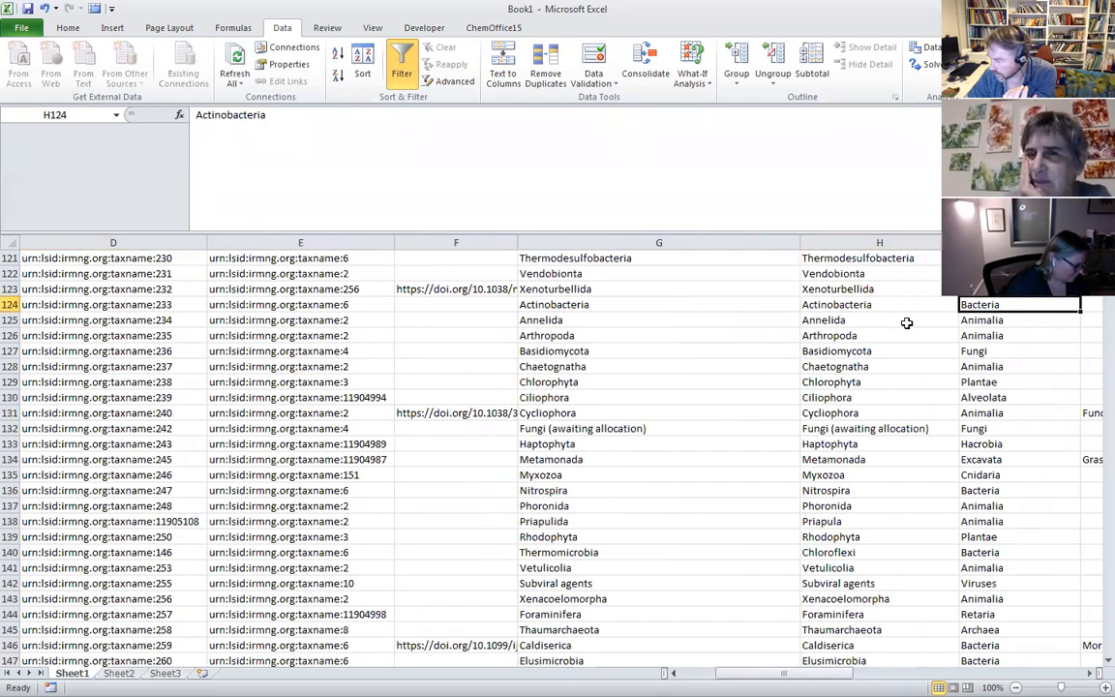
pyautogui.press('Right')
pyautogui.press('Right')
pyautogui.press('Right')
pyautogui.press('Right')
pyautogui.press('Right')
pyautogui.press('Right')
pyautogui.press('Right')
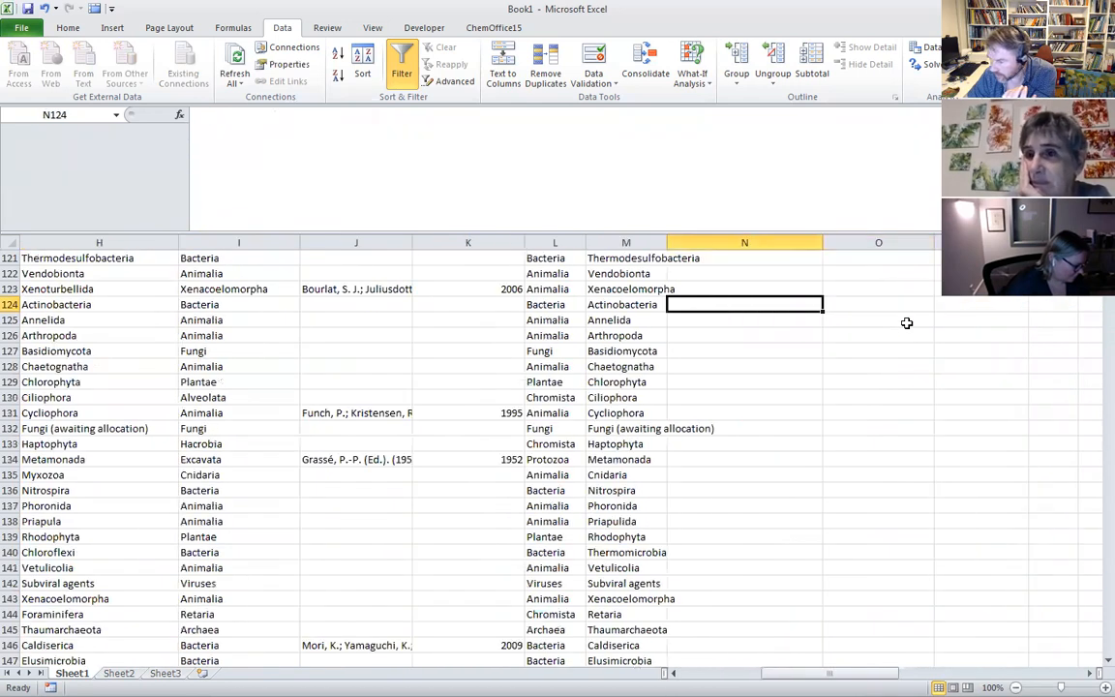
pyautogui.press('Left')
pyautogui.press('Left')
pyautogui.press('Left')
pyautogui.press('Left')
pyautogui.press('Left')
pyautogui.press('Left')
pyautogui.press('Left')
pyautogui.press('Left')
pyautogui.press('Left')
pyautogui.press('Left')
pyautogui.press('Left')
pyautogui.press('Left')
pyautogui.press('Left')
pyautogui.press('Right')
pyautogui.press('Right')
pyautogui.press('Right')
pyautogui.press('Right')
pyautogui.press('Right')
pyautogui.press('Right')
pyautogui.press('Right')
pyautogui.press('Right')
pyautogui.press('Right')
pyautogui.press('Right')
pyautogui.press('Right')
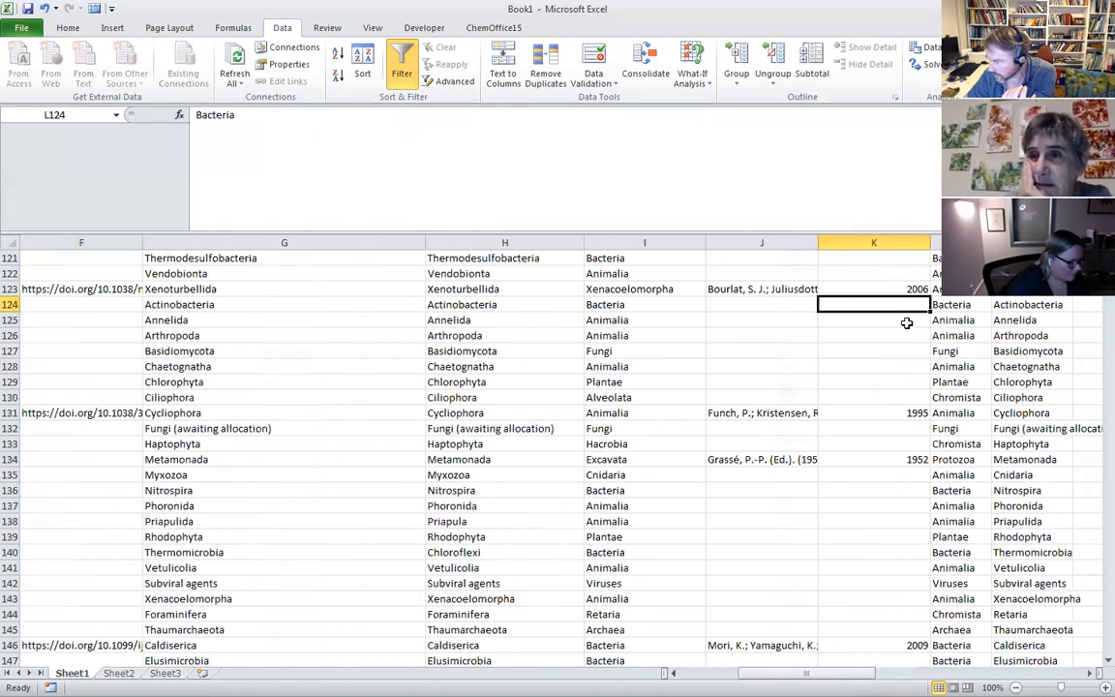
pyautogui.press('Right')
pyautogui.press('Right')
pyautogui.press('Right')
pyautogui.press('Right')
pyautogui.press('Right')
pyautogui.press('Right')
pyautogui.press('Right')
pyautogui.press('Right')
pyautogui.press('Right')
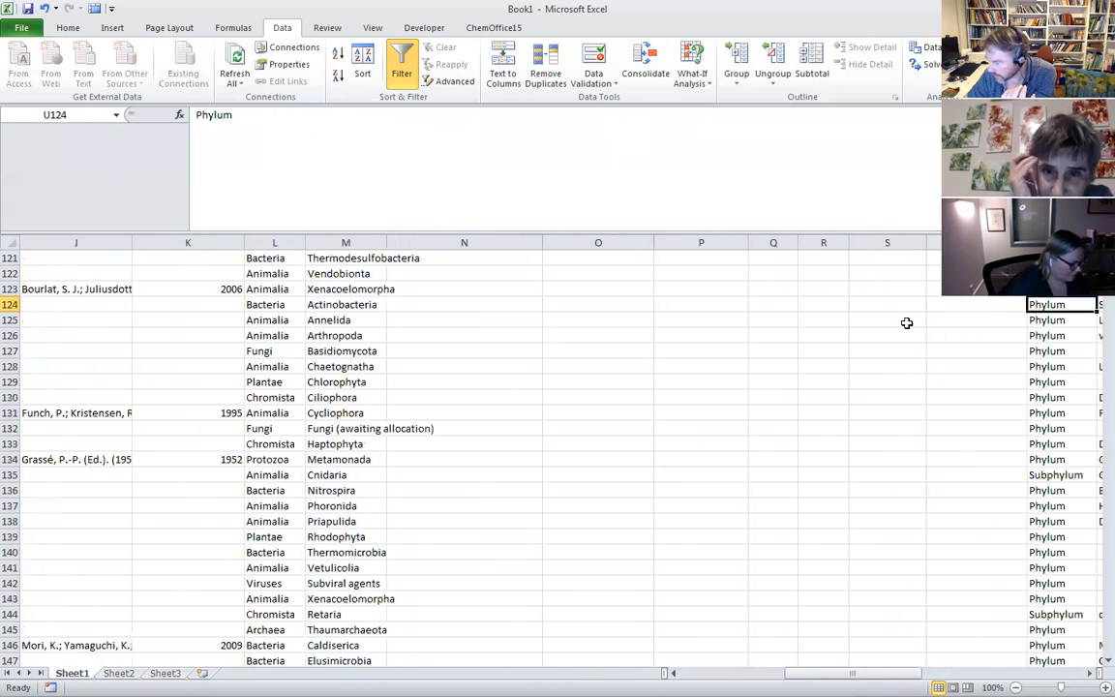
pyautogui.press('Right')
pyautogui.press('Right')
pyautogui.press('Left')
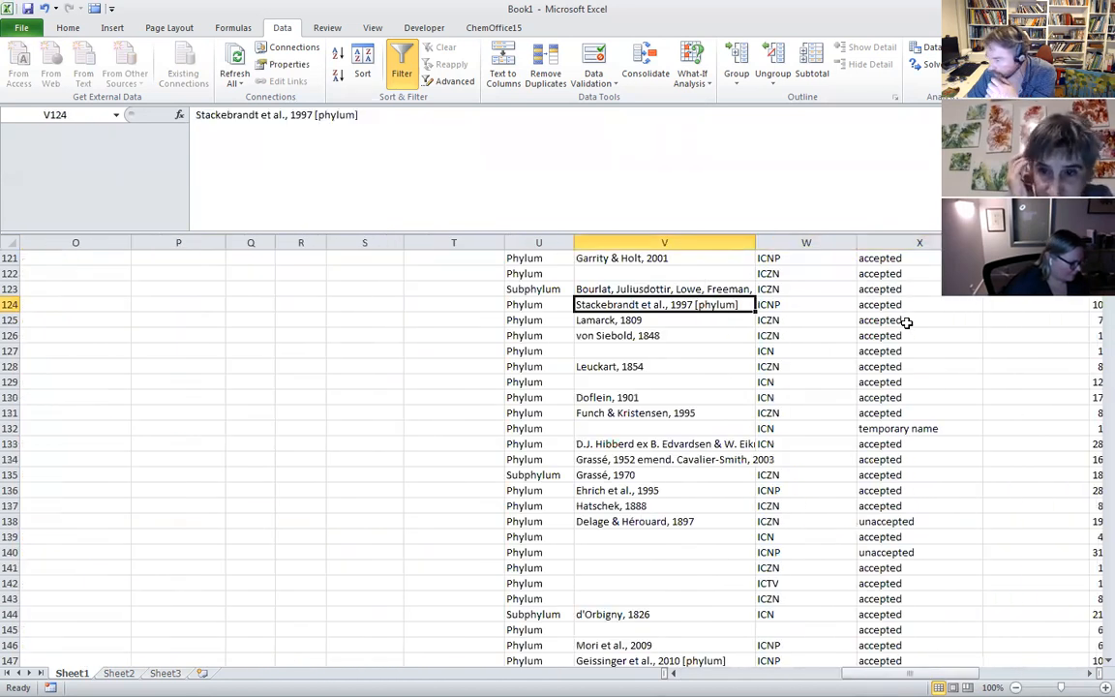
# - Return to the id, name and description cells of row 124 and widen the description column further
pyautogui.press('Right')
pyautogui.press('Right')
pyautogui.press('Right')
pyautogui.press('Right')
pyautogui.press('Right')
pyautogui.press('Right')
pyautogui.press('Right')
pyautogui.press('Right')
pyautogui.press('Right')
pyautogui.press('Right')
pyautogui.press('Right')
pyautogui.press('Right')
pyautogui.press('Right')
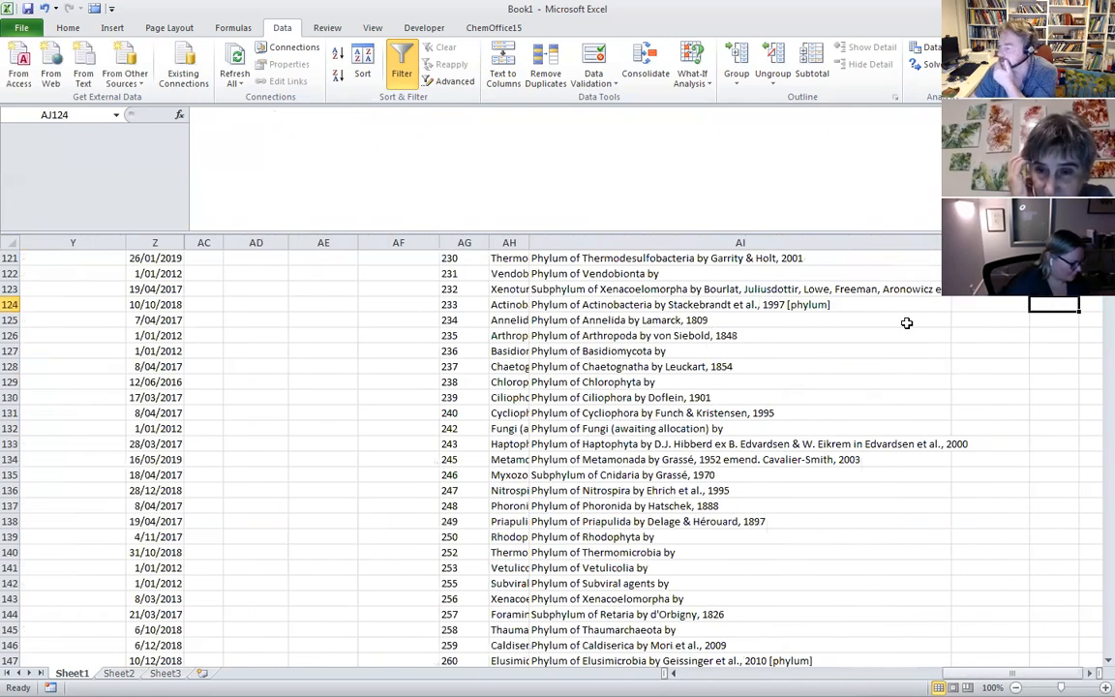
pyautogui.press('Left')
pyautogui.press('Left')
pyautogui.press('Left')
pyautogui.press('Left')
pyautogui.press('Left')
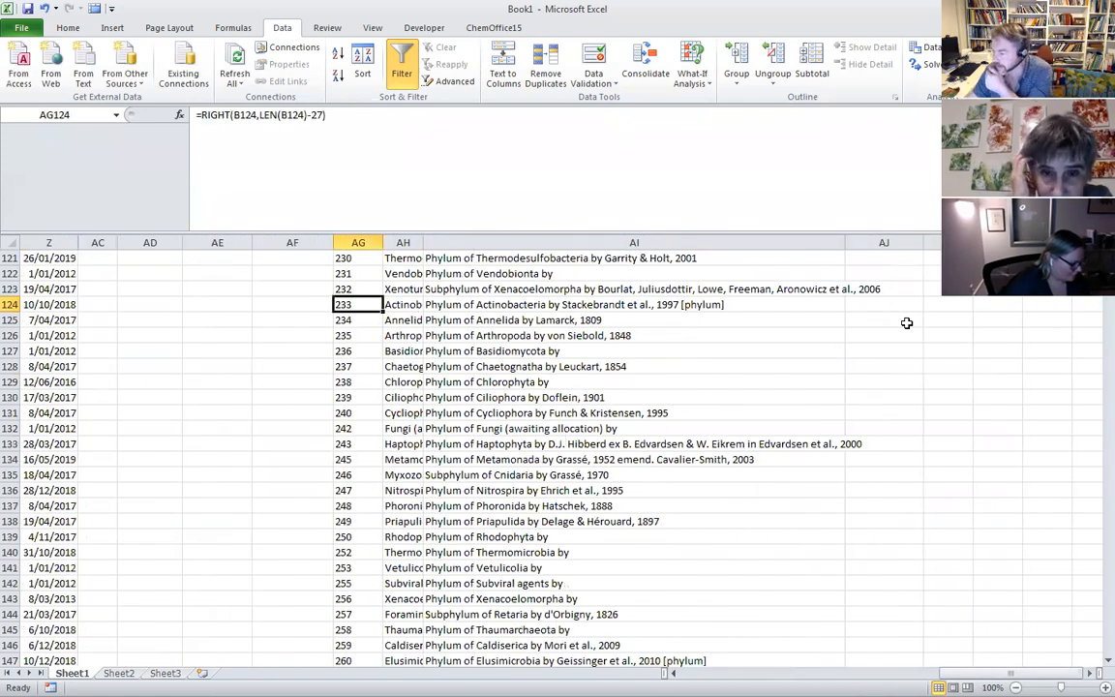
pyautogui.moveTo(845, 242); pyautogui.dragTo(1032, 242)
# - Read through the full descriptions from about row 118 down to the class and superclass entries
pyautogui.scroll(-1, 846, 336)
pyautogui.scroll(2, 845, 336)
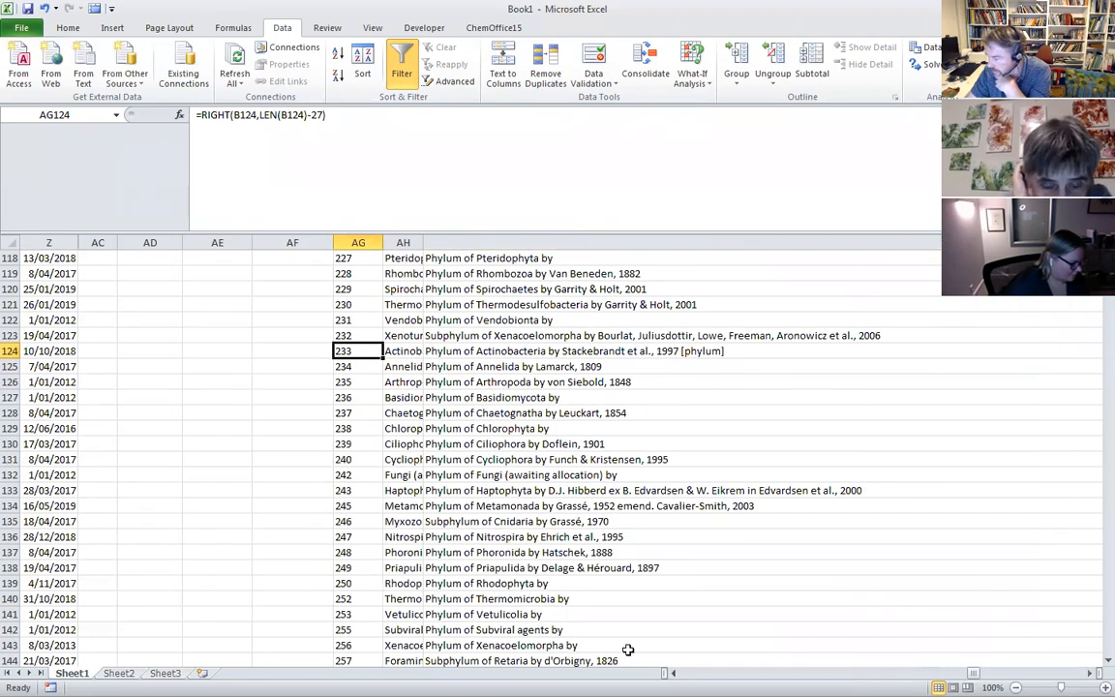
pyautogui.hscroll(2, 542, 455)
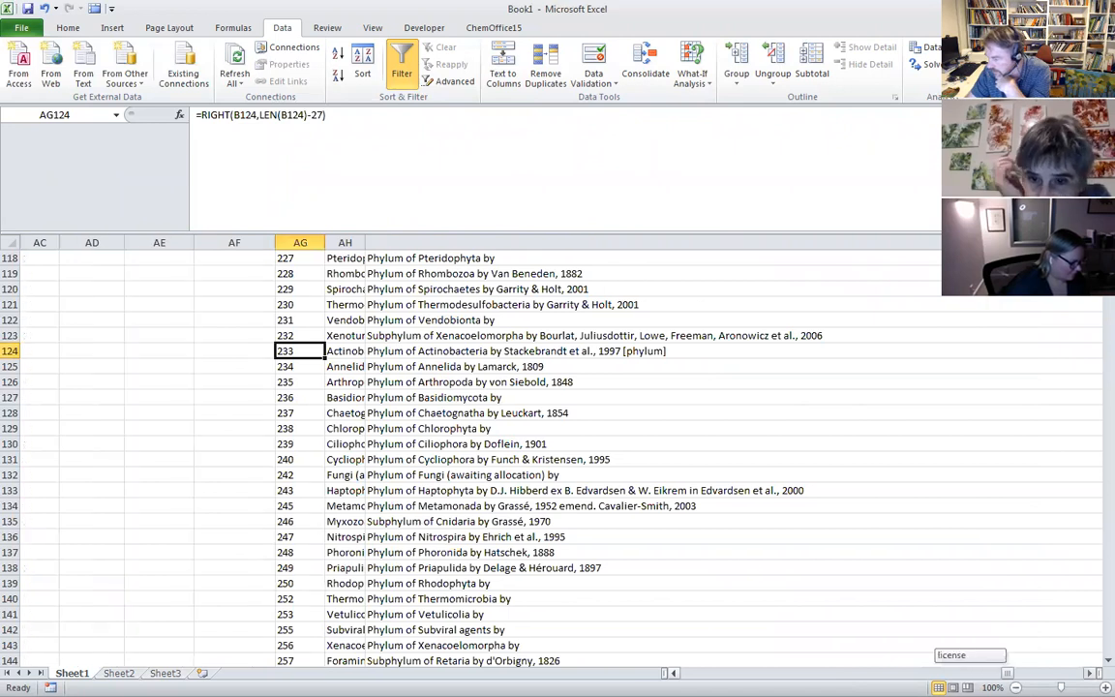
pyautogui.hscroll(2, 1085, 670)
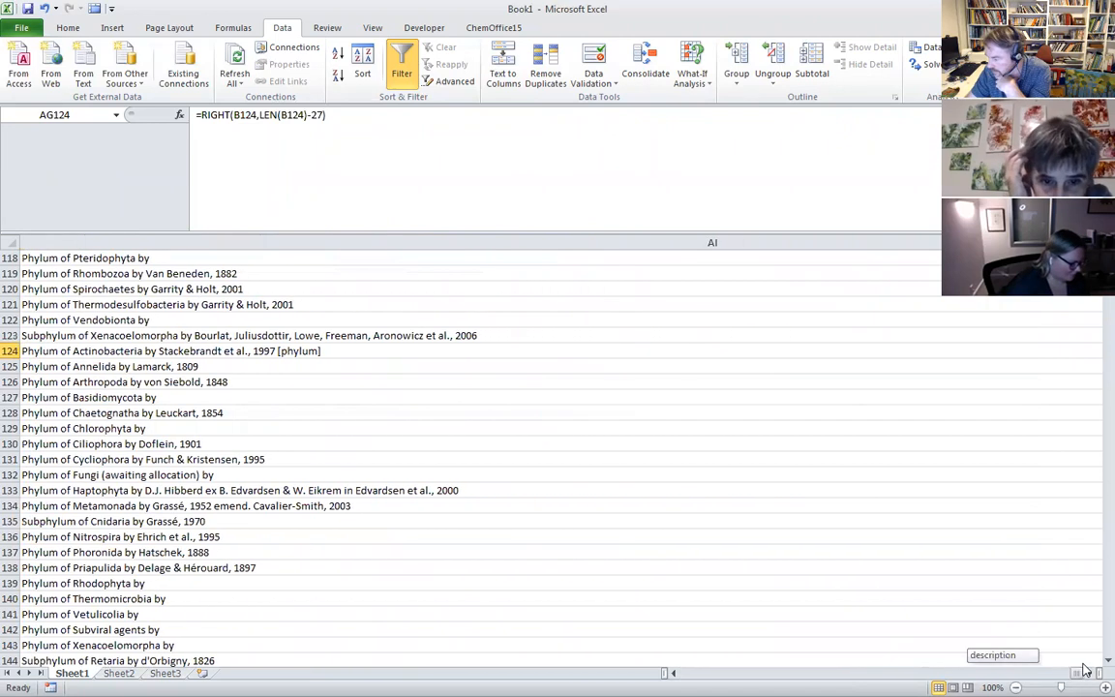
pyautogui.scroll(-15, 249, 356)
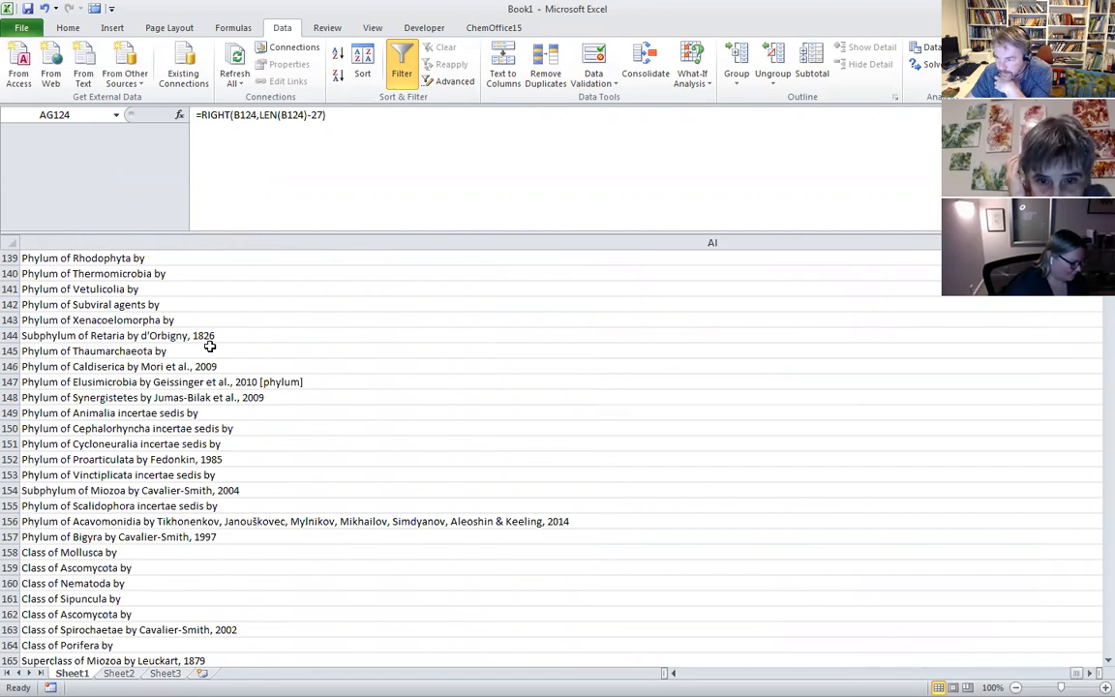
# - Review the generated descriptions for the class and subclass entries down to about row 465 for incomplete authorship text
pyautogui.scroll(-2, 233, 339)
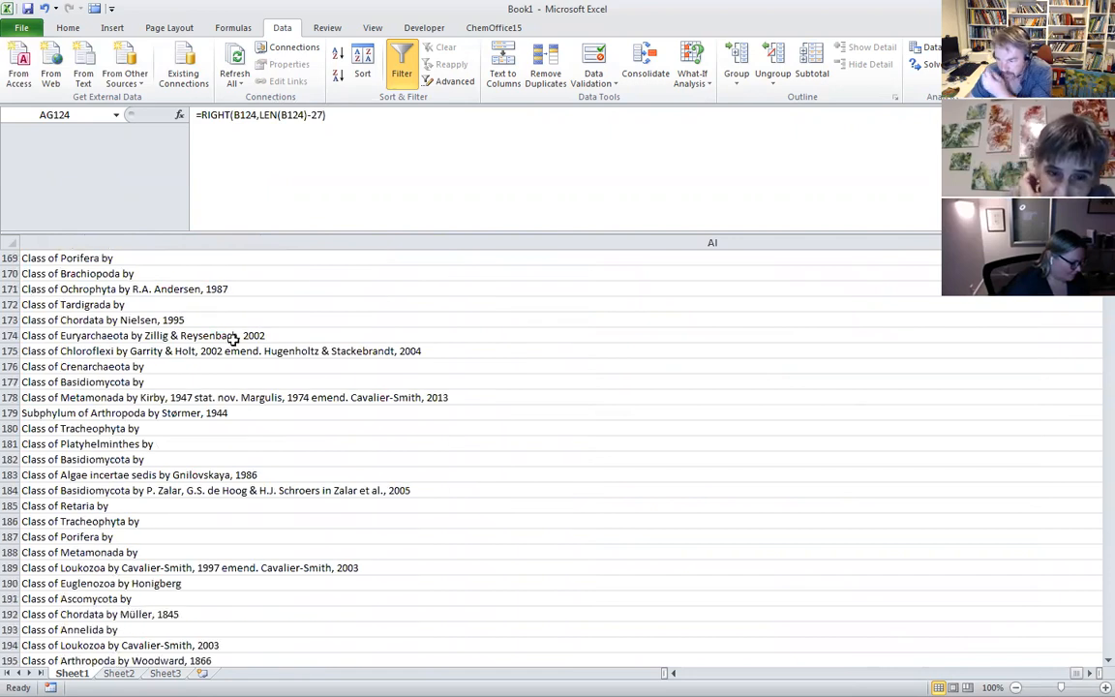
pyautogui.click(297, 399)
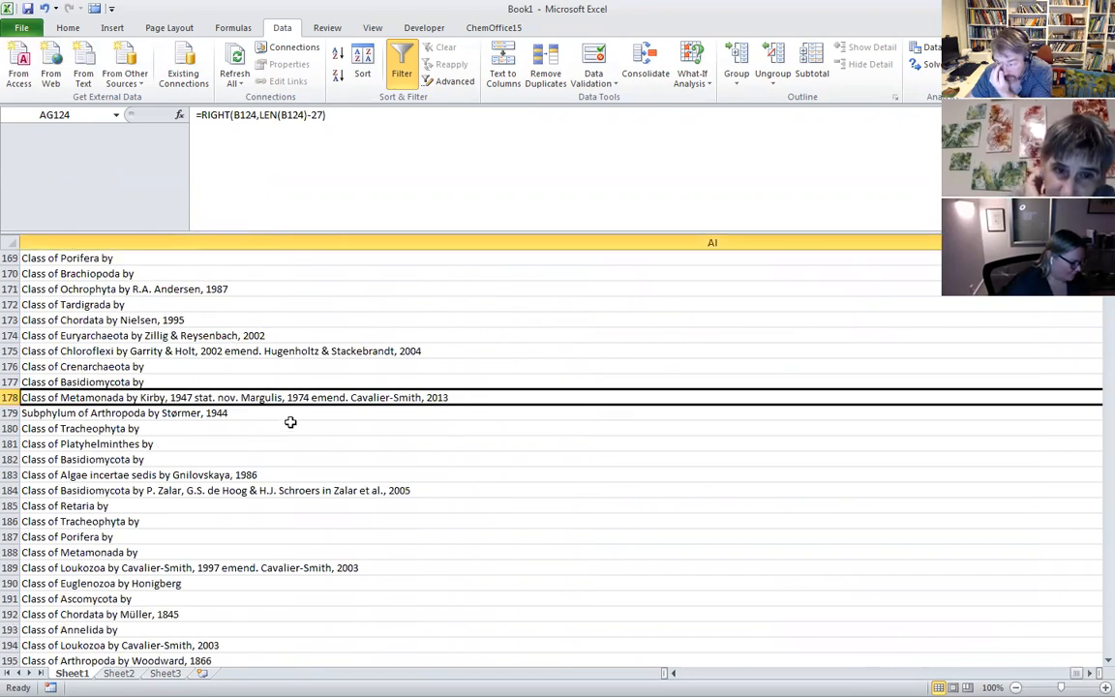
pyautogui.scroll(-14, 217, 507)
pyautogui.click(213, 427)
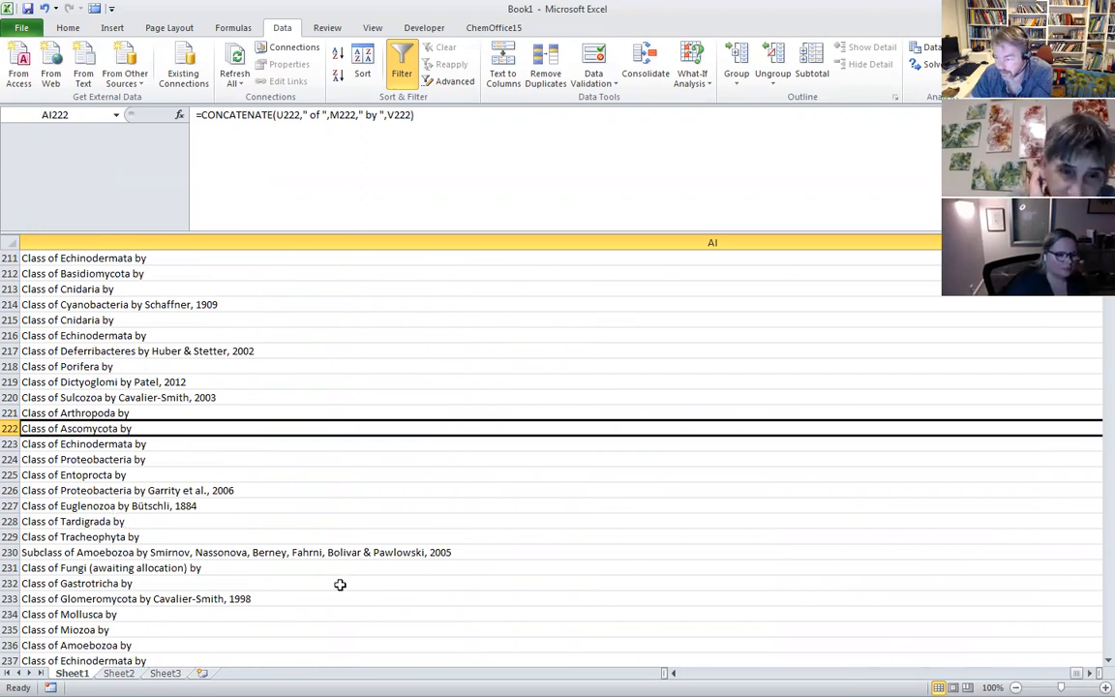
pyautogui.scroll(-8, 289, 471)
pyautogui.scroll(-20, 276, 460)
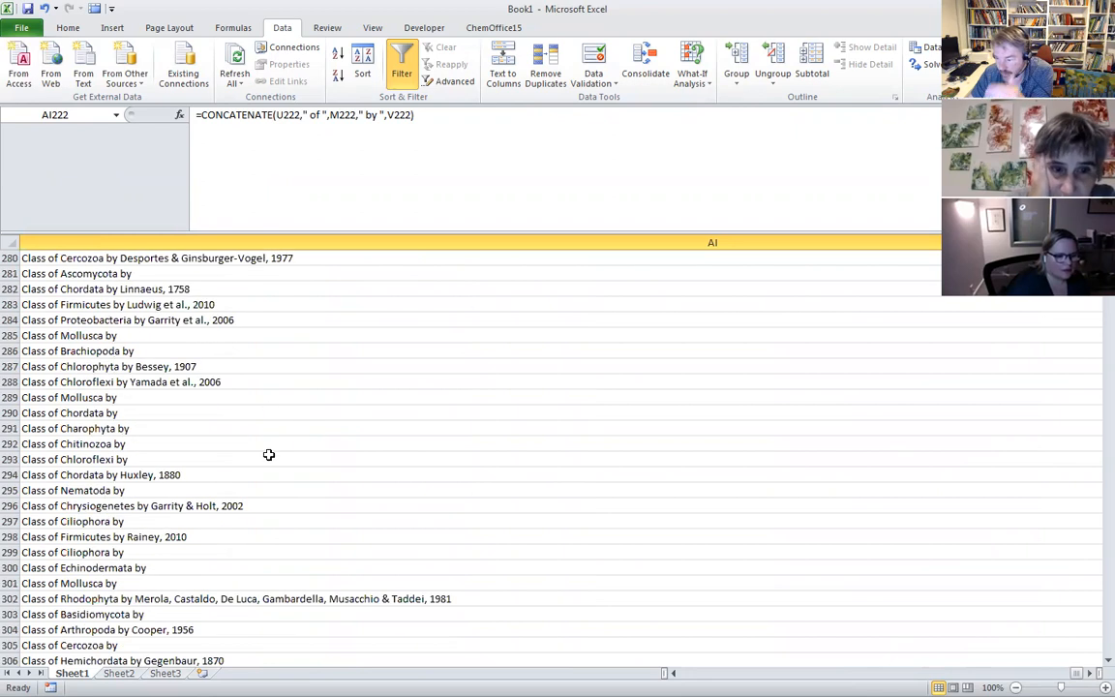
pyautogui.scroll(-15, 265, 454)
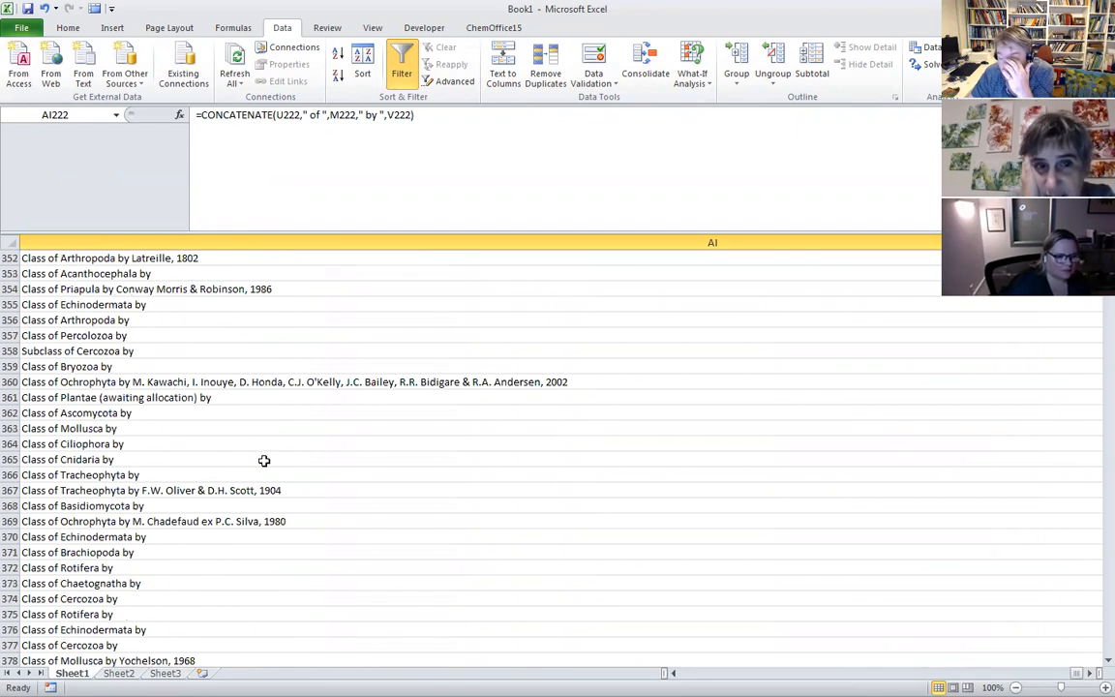
pyautogui.scroll(-6, 277, 558)
pyautogui.scroll(-8, 261, 530)
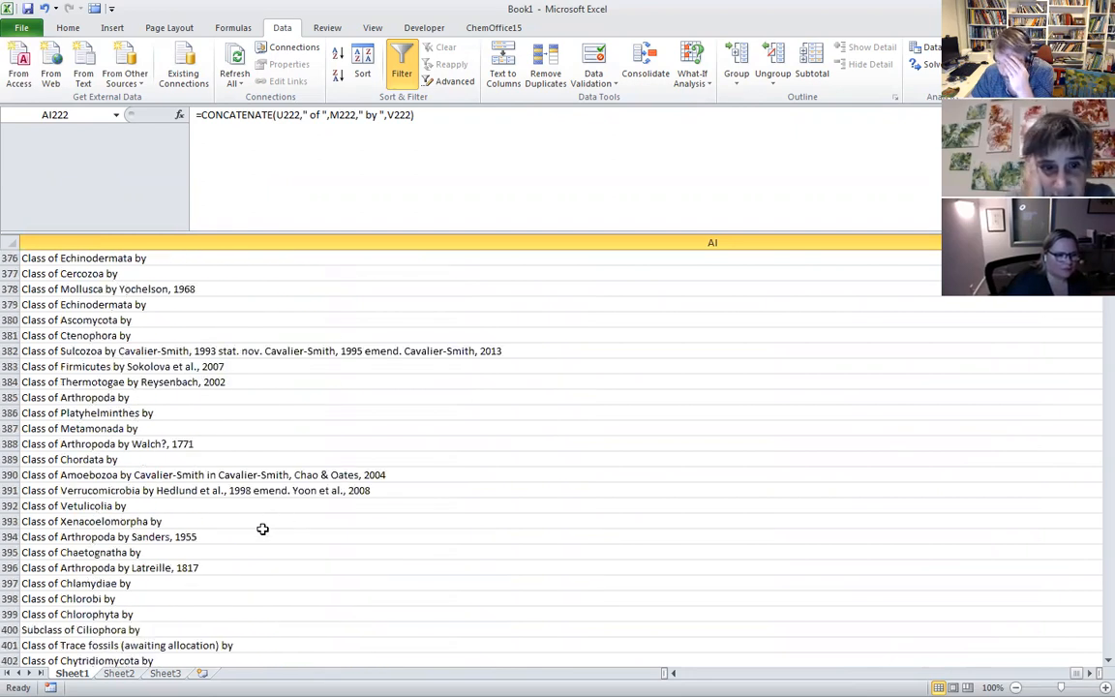
pyautogui.scroll(-15, 226, 535)
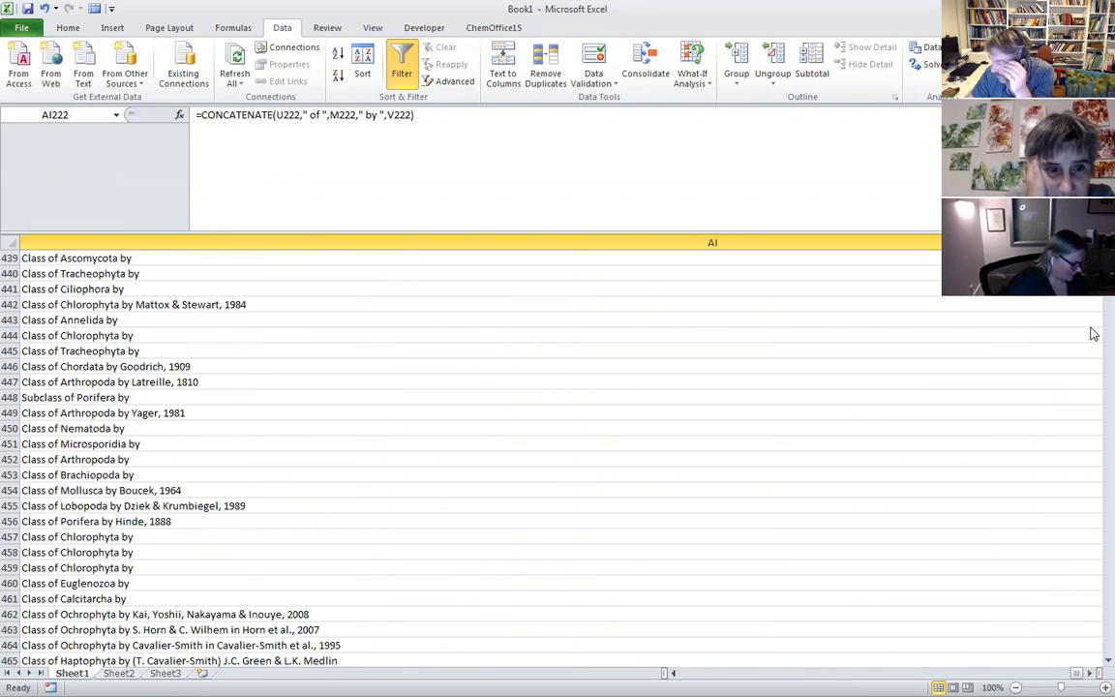
# - Check the genus descriptions near the end of the sheet, around row 503924, and return to the first row
pyautogui.moveTo(1108, 255); pyautogui.dragTo(1094, 639)
pyautogui.scroll(-14, 279, 489)
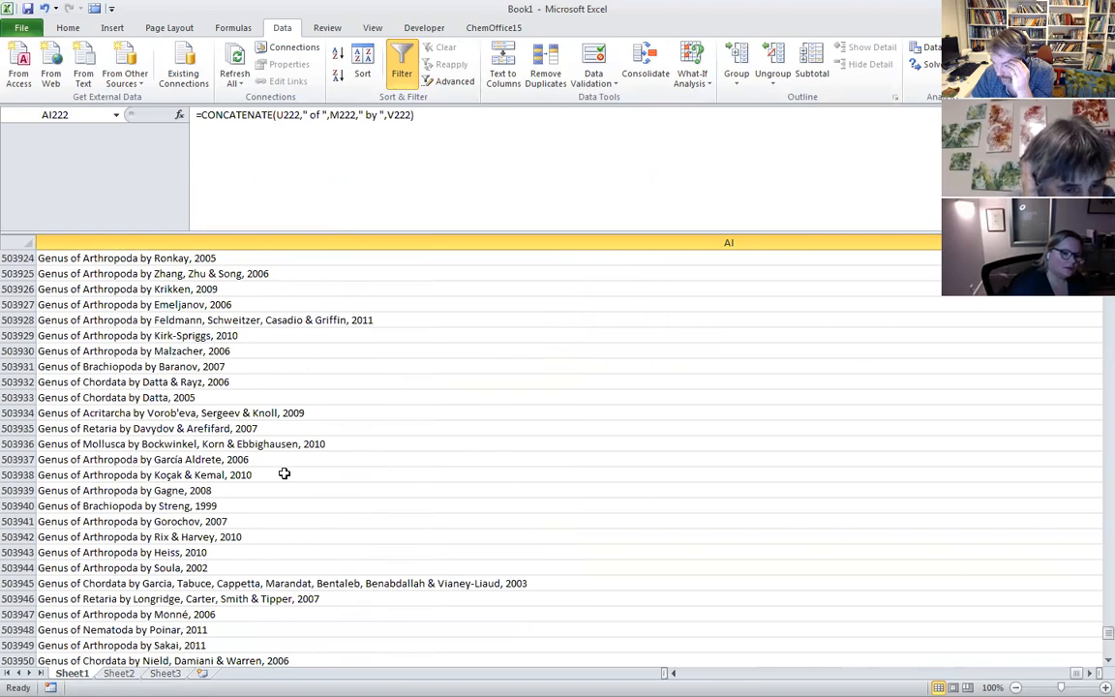
pyautogui.moveTo(1091, 629); pyautogui.dragTo(1092, 307)
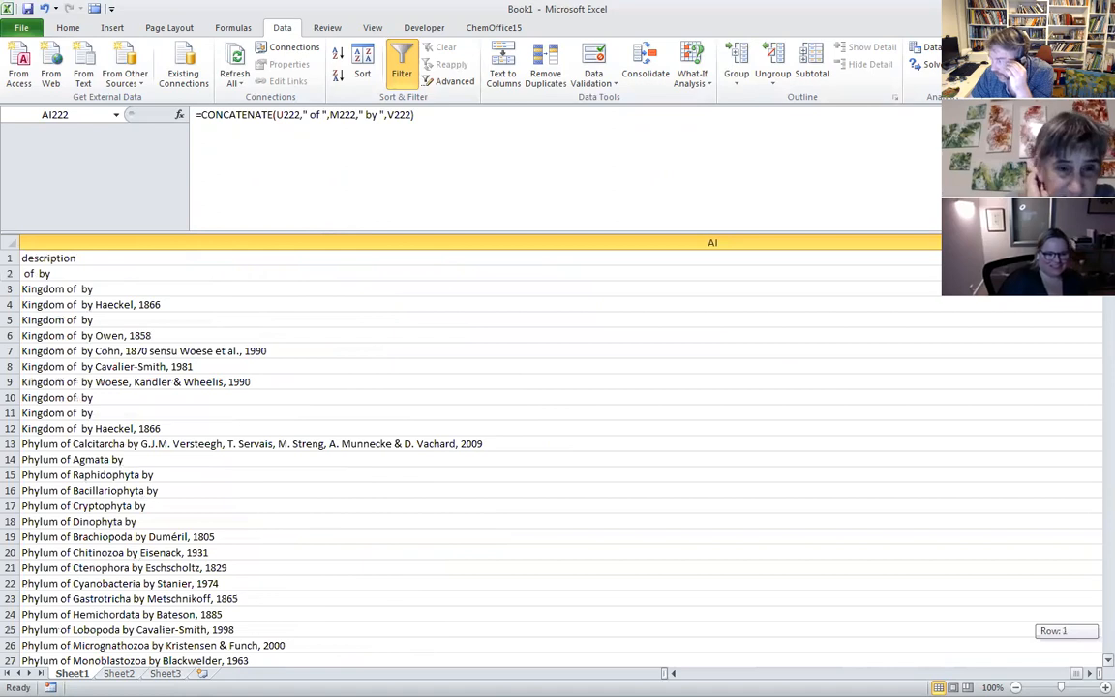
# - Filter the phylum column to show only Mollusca records
pyautogui.hscroll(-10, 504, 333)
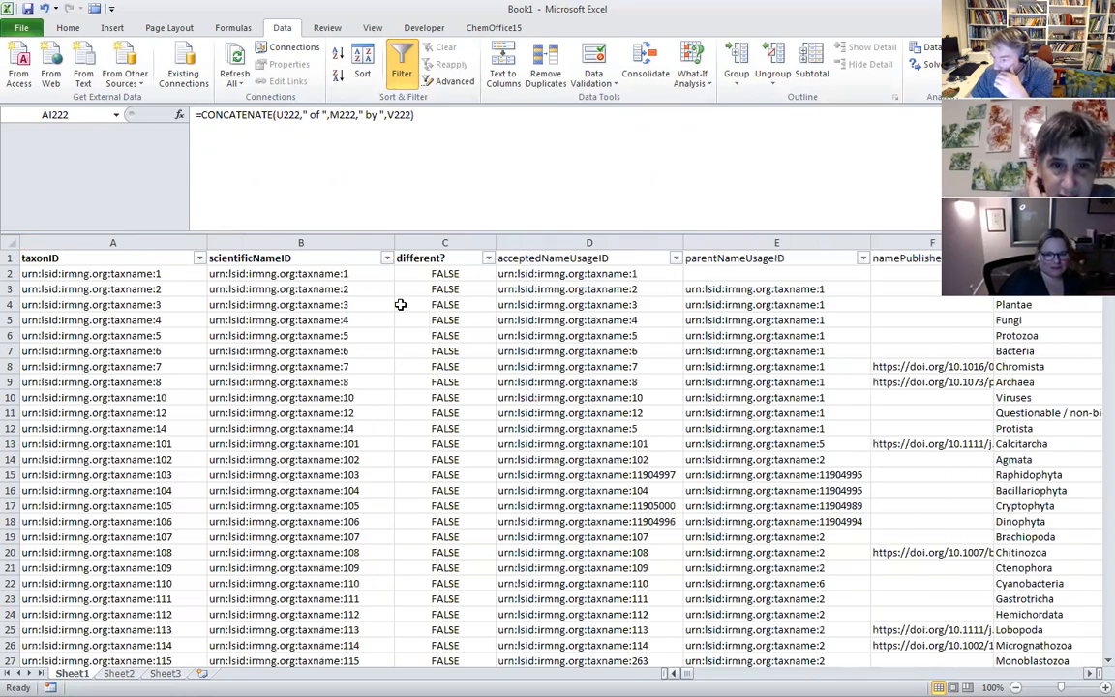
pyautogui.hscroll(4, 504, 436)
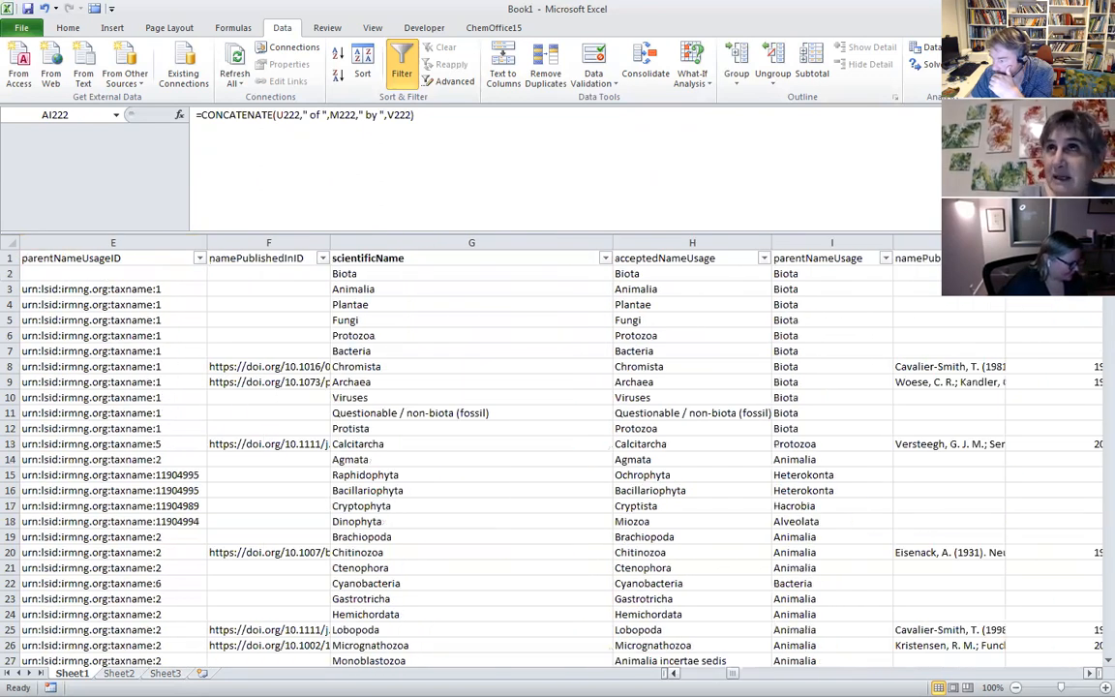
pyautogui.hscroll(2, 557, 455)
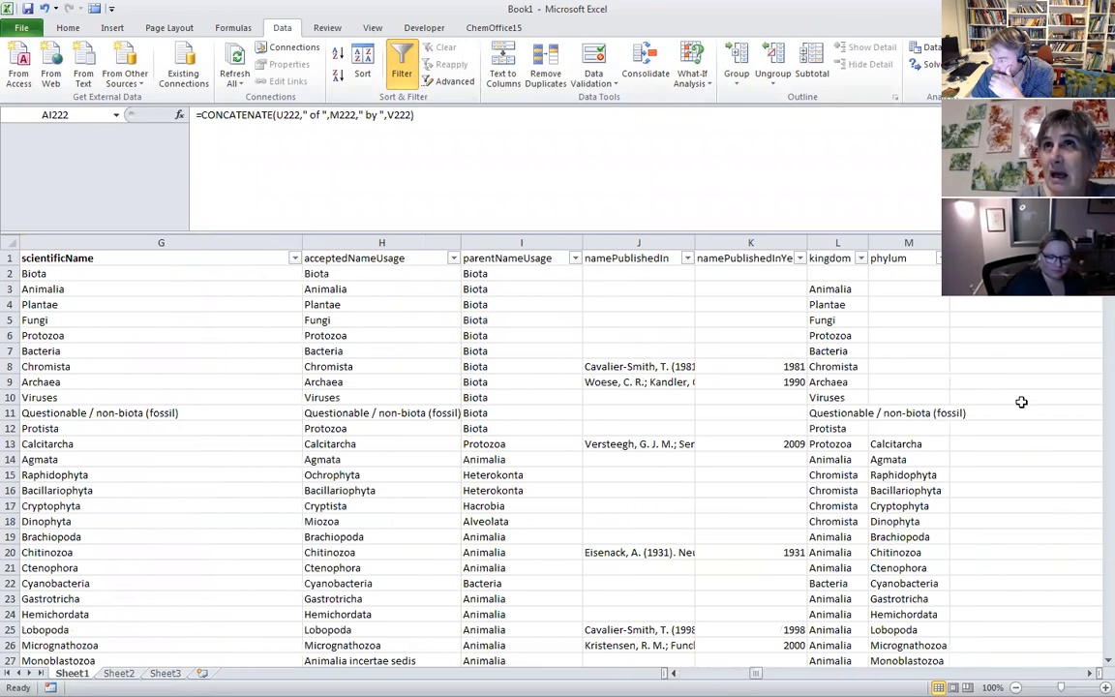
pyautogui.click(937, 256)
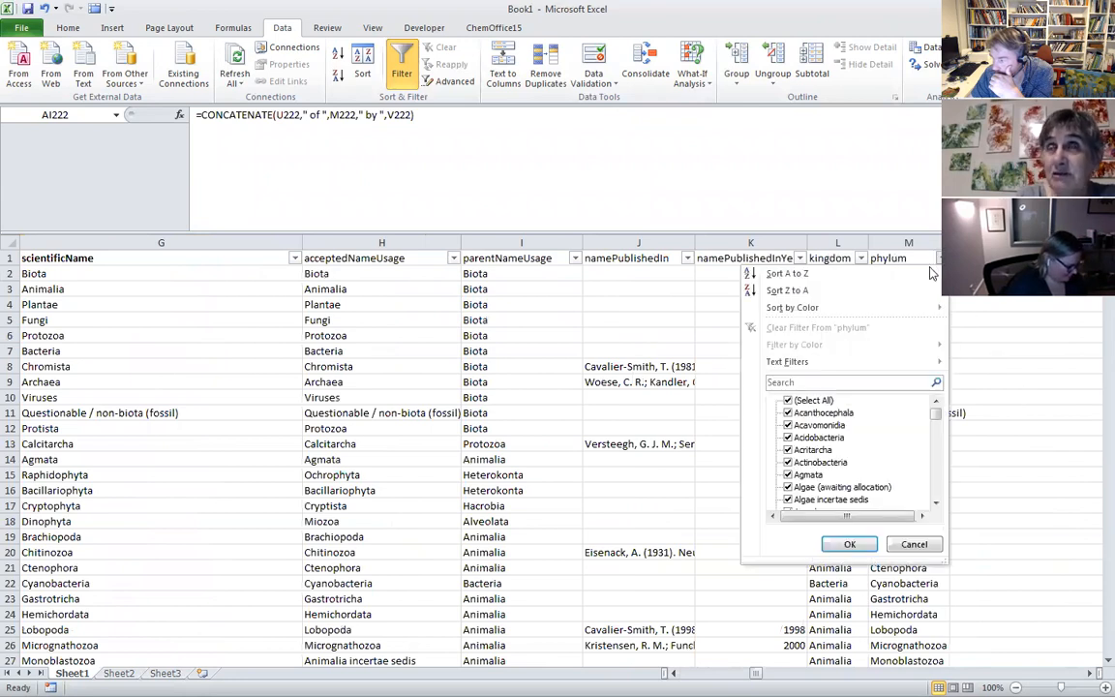
pyautogui.click(802, 401)
pyautogui.scroll(-10, 820, 441)
pyautogui.scroll(-10, 821, 441)
pyautogui.scroll(-10, 820, 441)
pyautogui.scroll(-5, 821, 442)
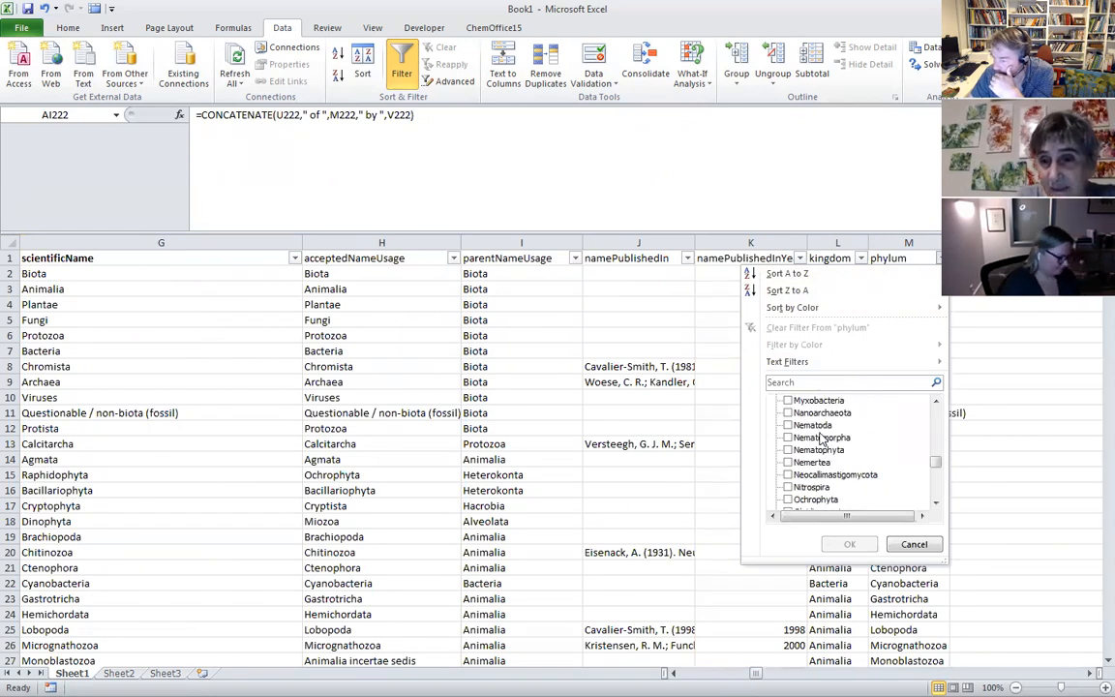
pyautogui.scroll(2, 821, 441)
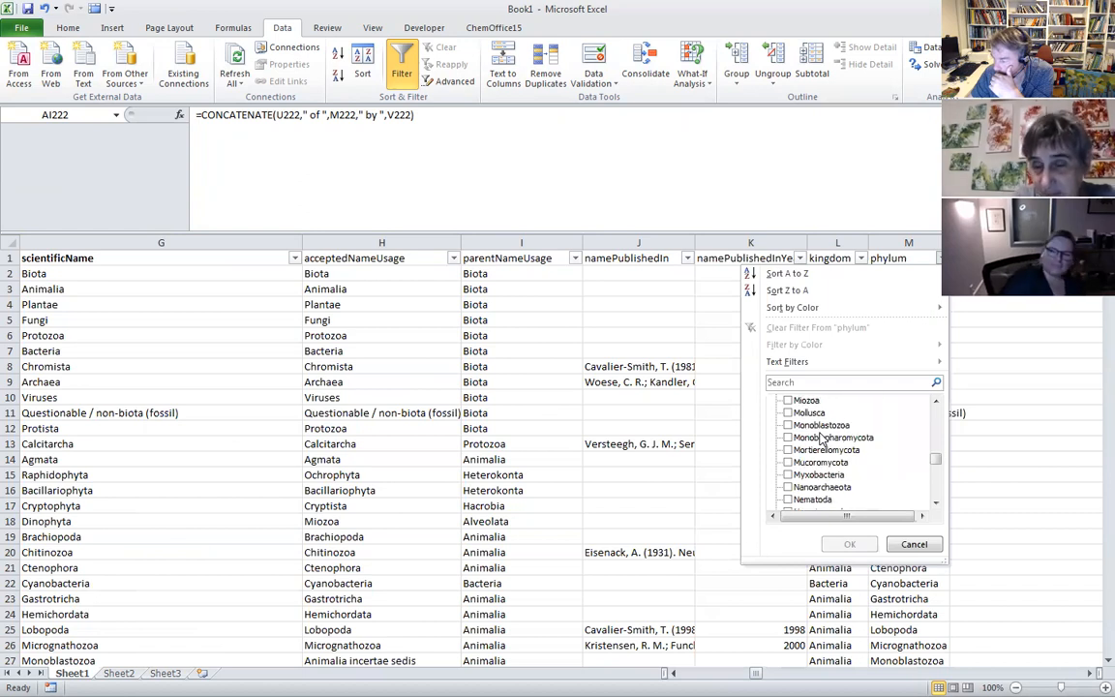
pyautogui.click(788, 412)
pyautogui.click(848, 545)
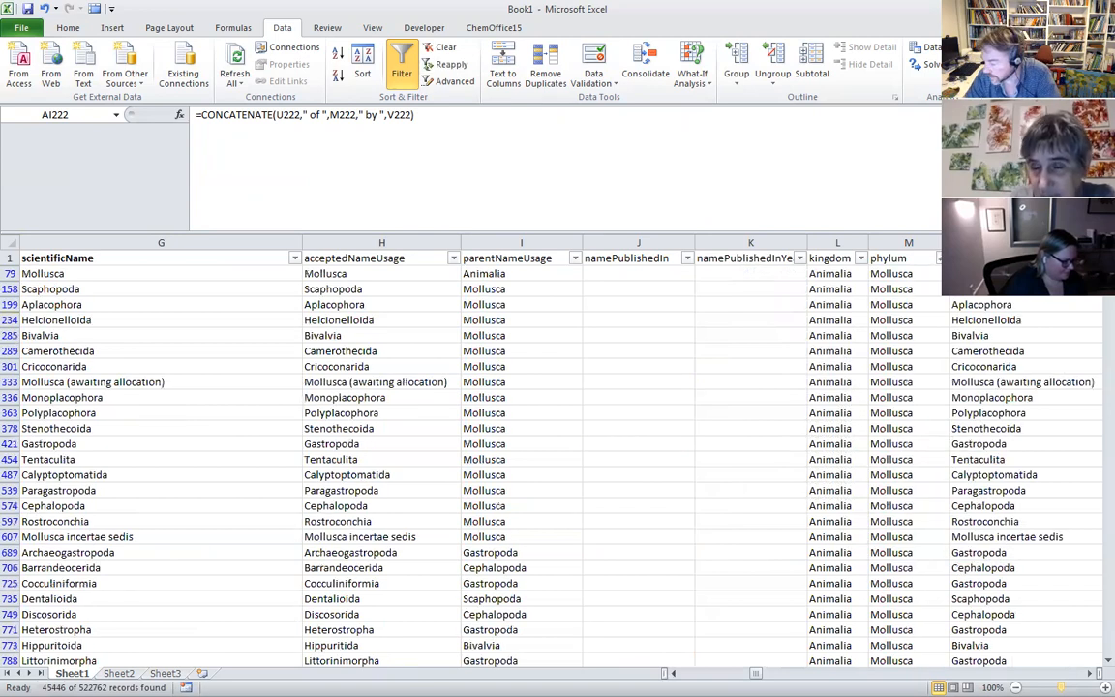
# - Examine the filtered Mollusca descriptions at phylum, class and order level for missing authorship after "by"
pyautogui.hscroll(3, 558, 465)
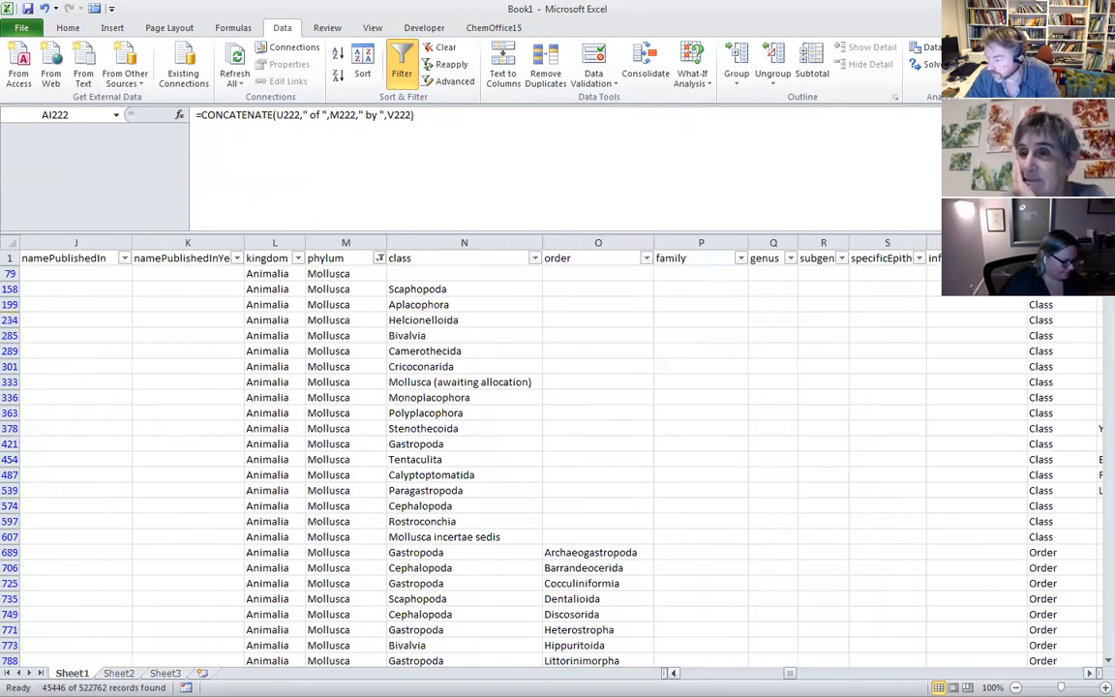
pyautogui.hscroll(1, 558, 465)
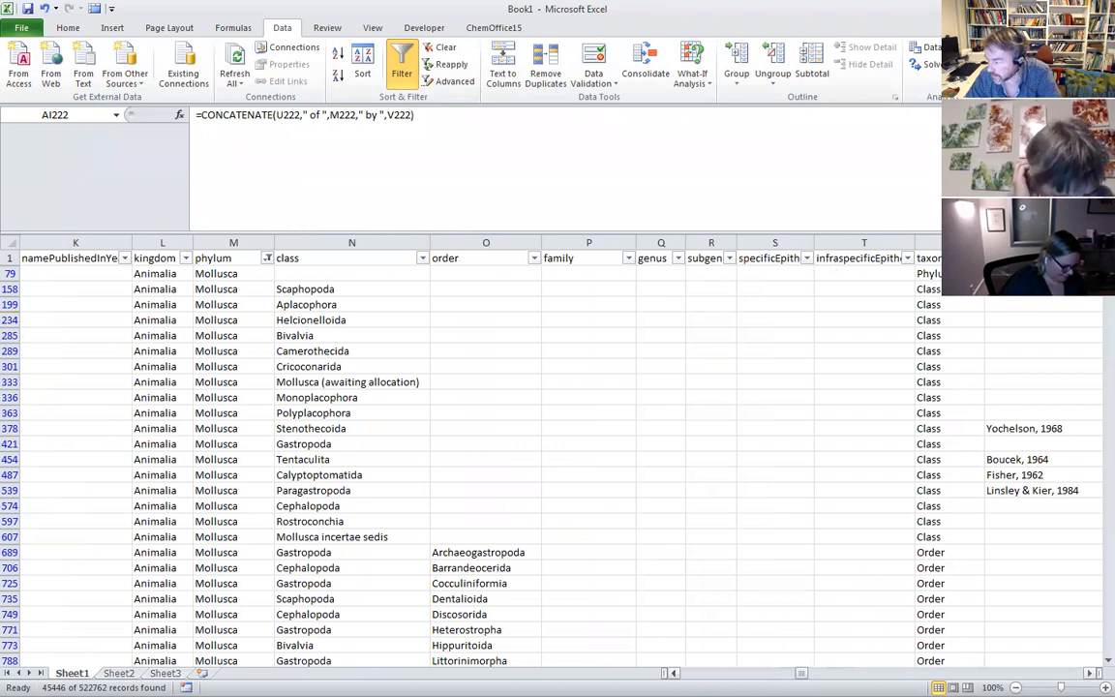
pyautogui.hscroll(7, 558, 465)
pyautogui.hscroll(6, 557, 464)
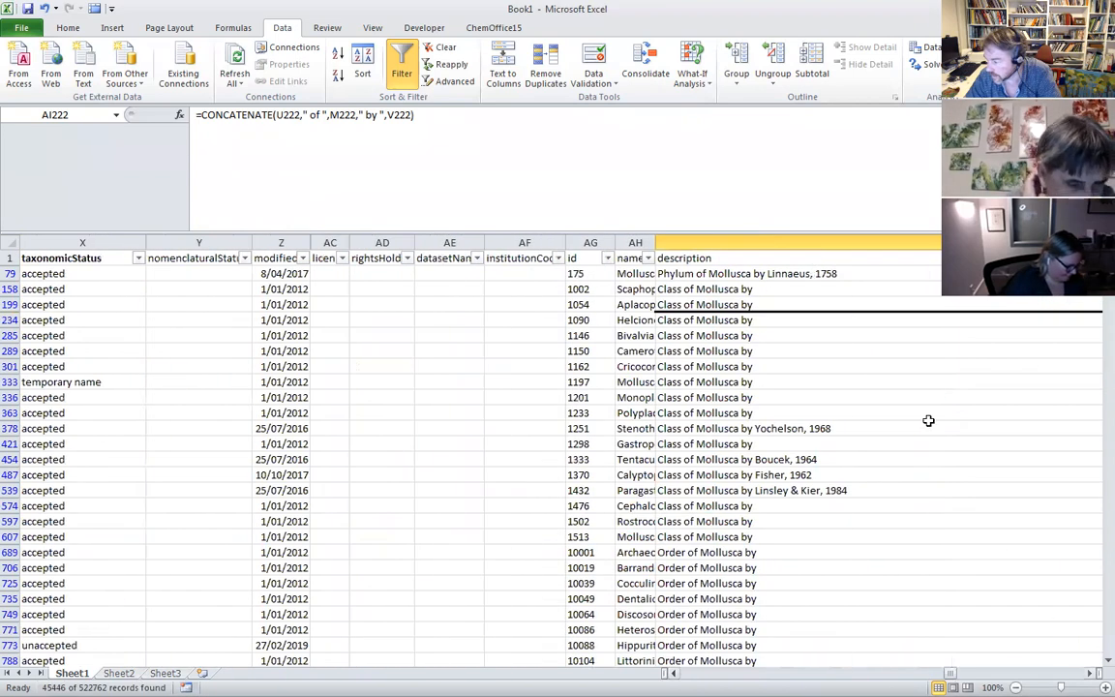
pyautogui.click(698, 274)
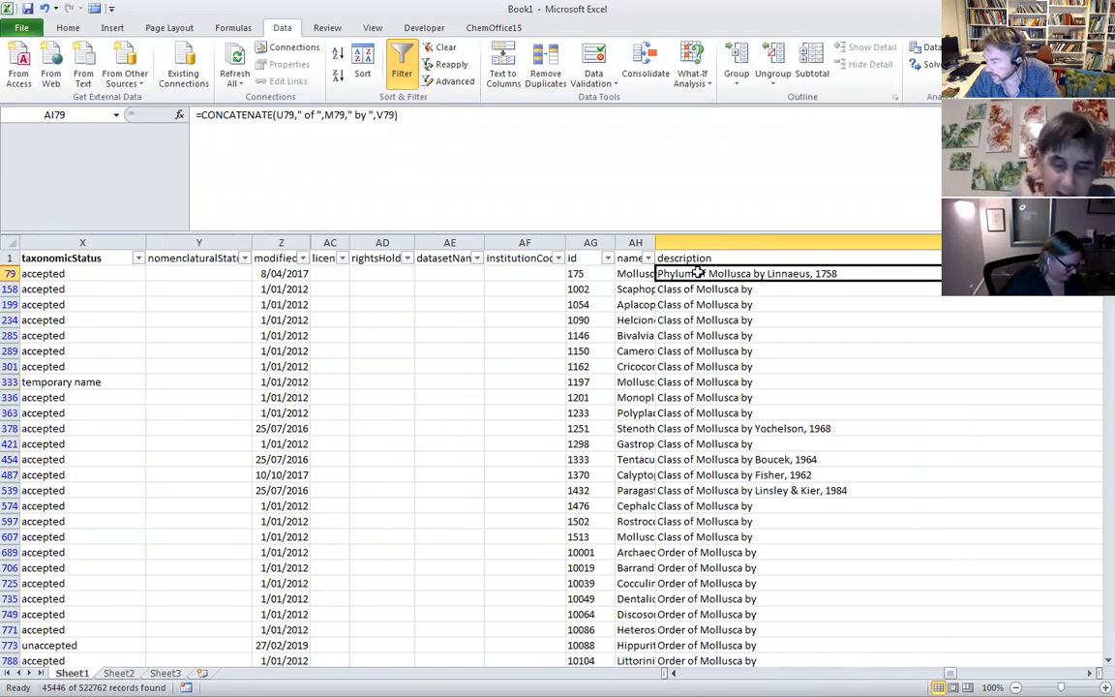
pyautogui.click(716, 319)
pyautogui.click(721, 397)
pyautogui.click(721, 412)
pyautogui.scroll(-2, 735, 465)
pyautogui.scroll(-12, 753, 507)
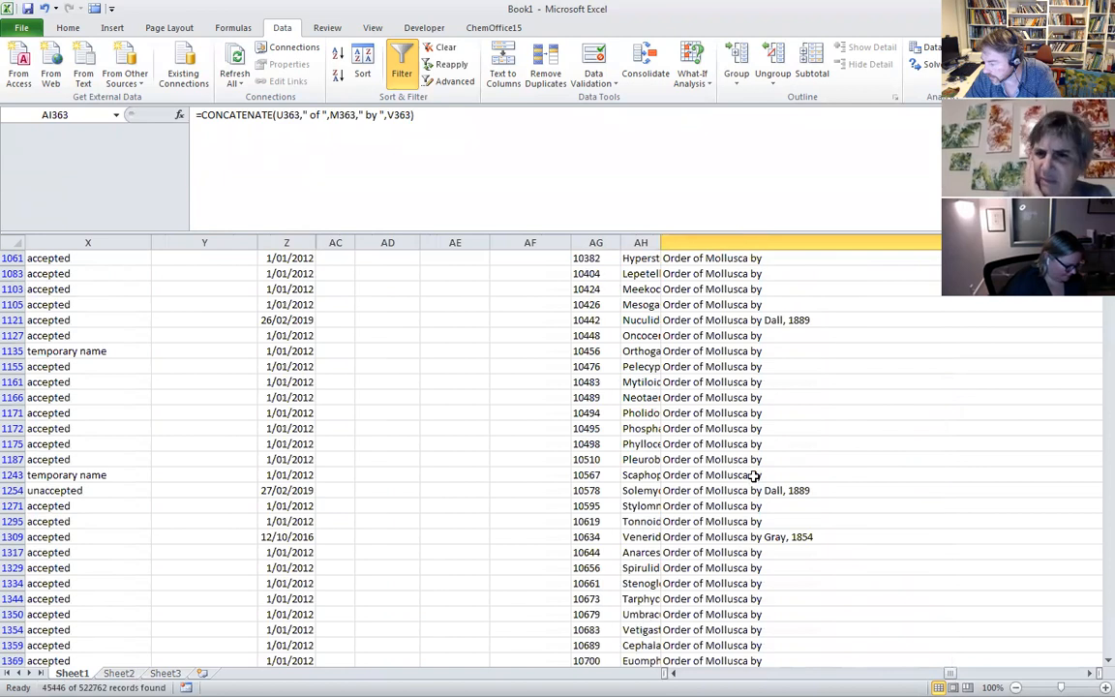
pyautogui.scroll(-5, 753, 475)
pyautogui.scroll(17, 753, 475)
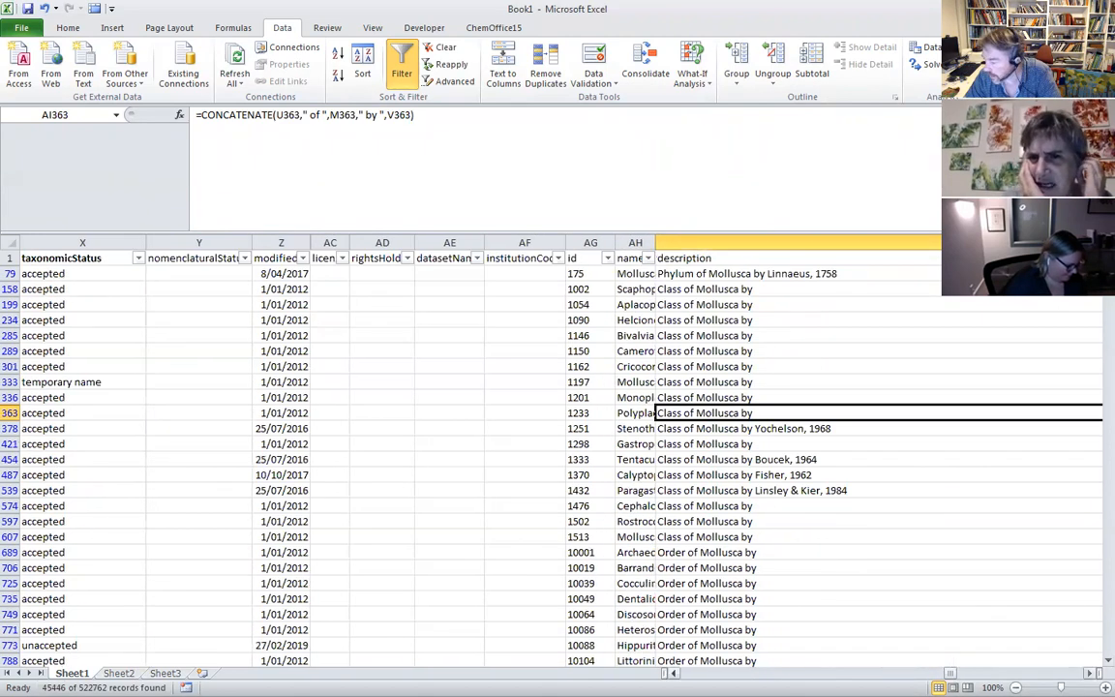
# - Return to the phylum column and reset its filter to include all phyla
pyautogui.hscroll(-5, 856, 656)
pyautogui.hscroll(-5, 856, 656)
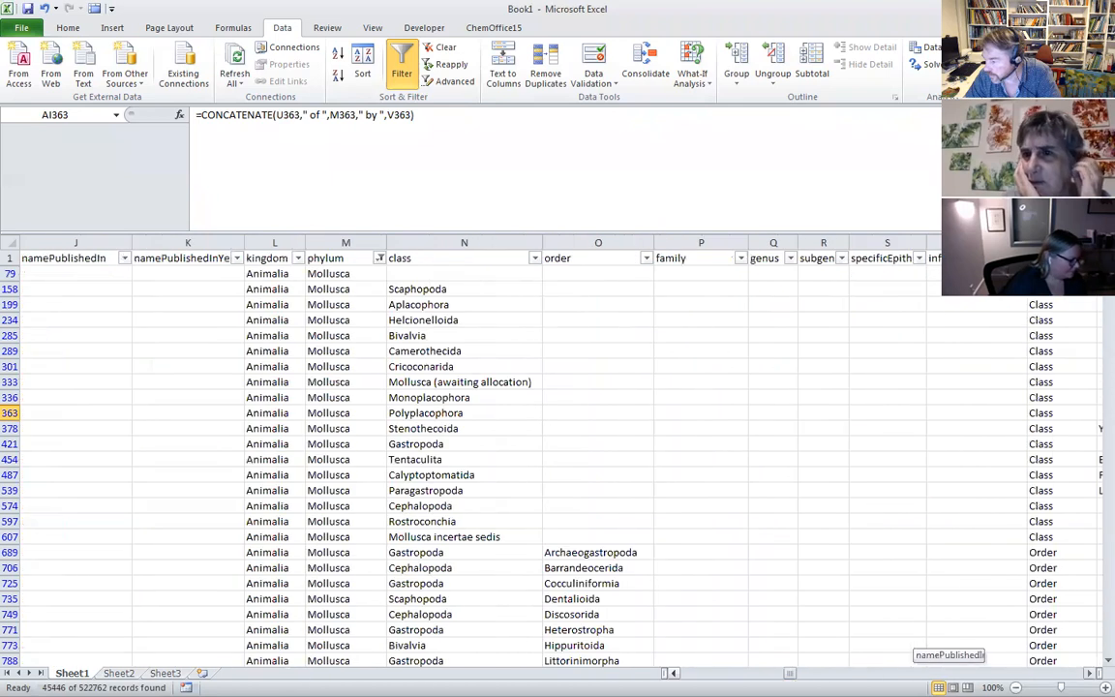
pyautogui.hscroll(2, 856, 657)
pyautogui.hscroll(-1, 857, 657)
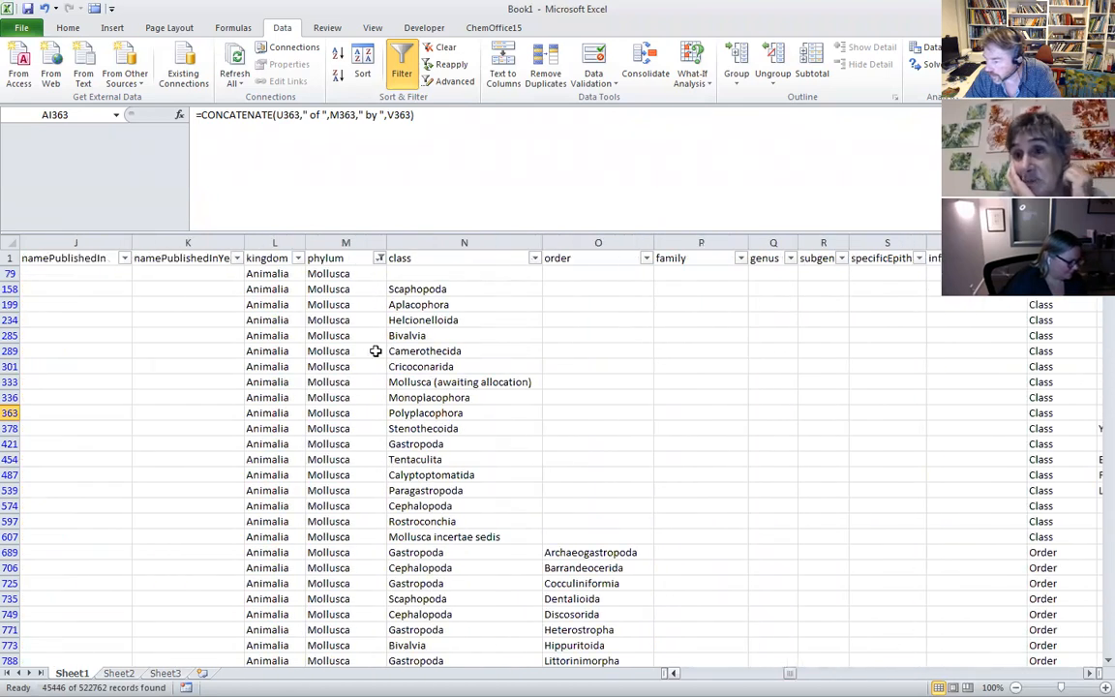
pyautogui.click(381, 258)
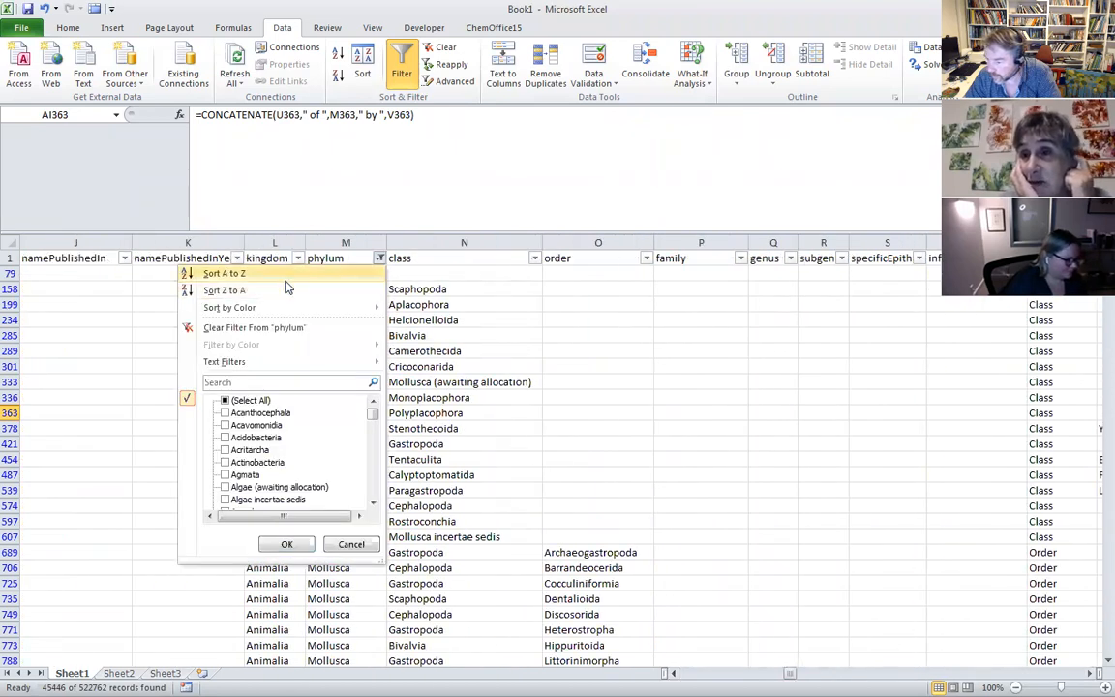
pyautogui.click(226, 401)
pyautogui.click(287, 544)
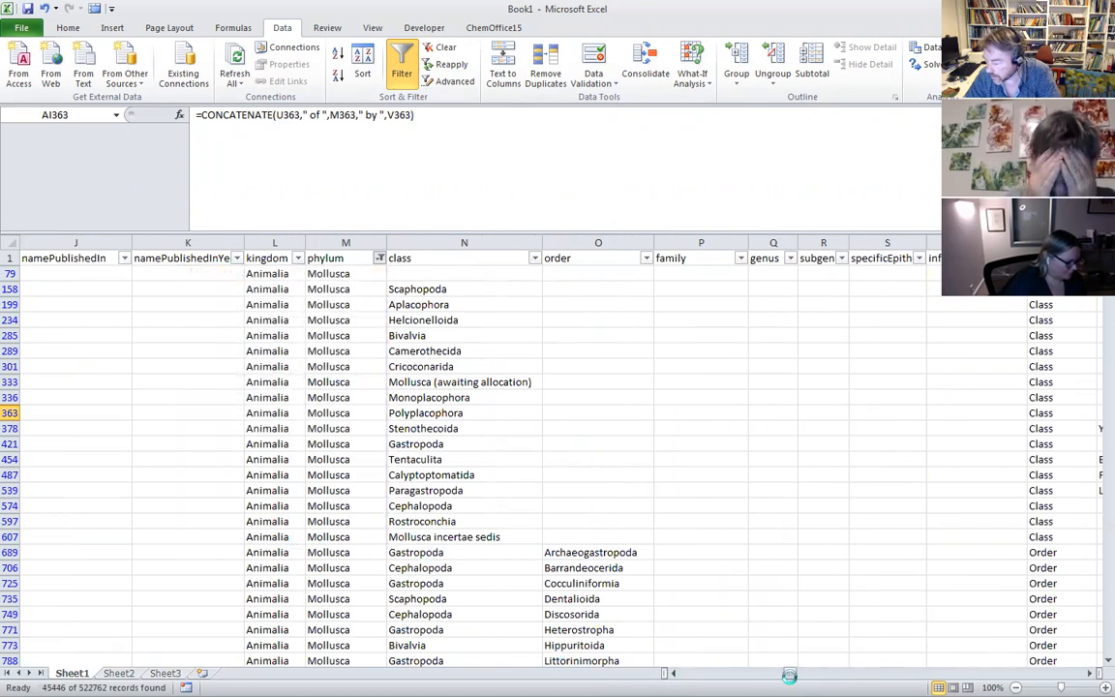
# - In the description formula in AI2, replace the fixed " by " text with an IF returning " by " or an empty string
pyautogui.moveTo(788, 672); pyautogui.dragTo(798, 672)
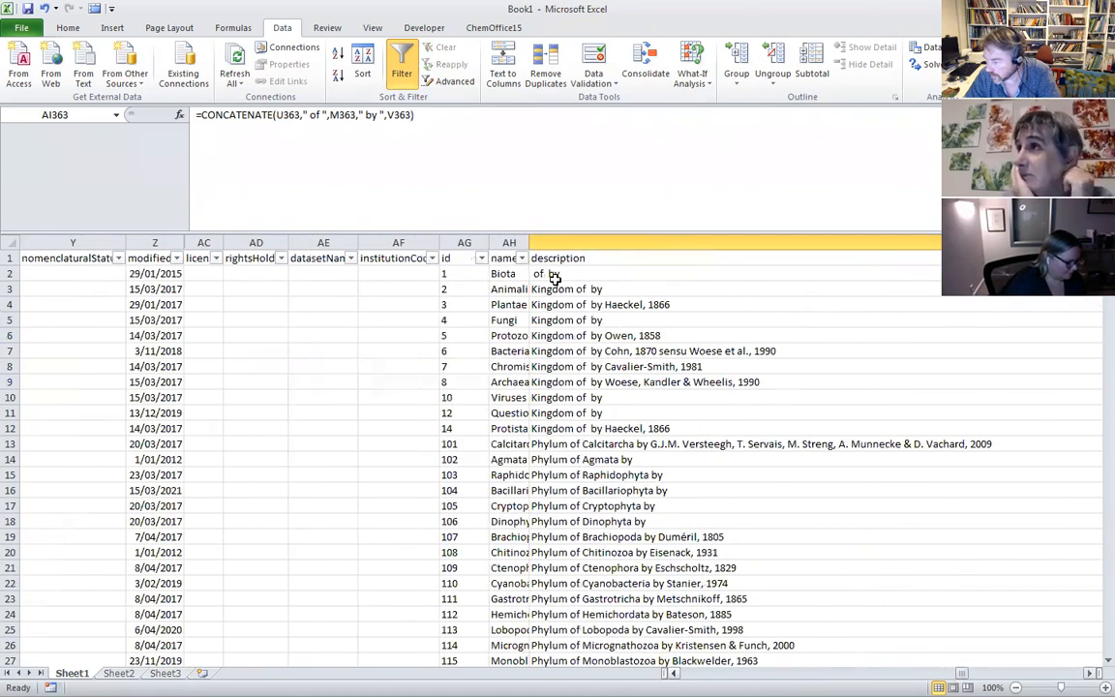
pyautogui.click(561, 276)
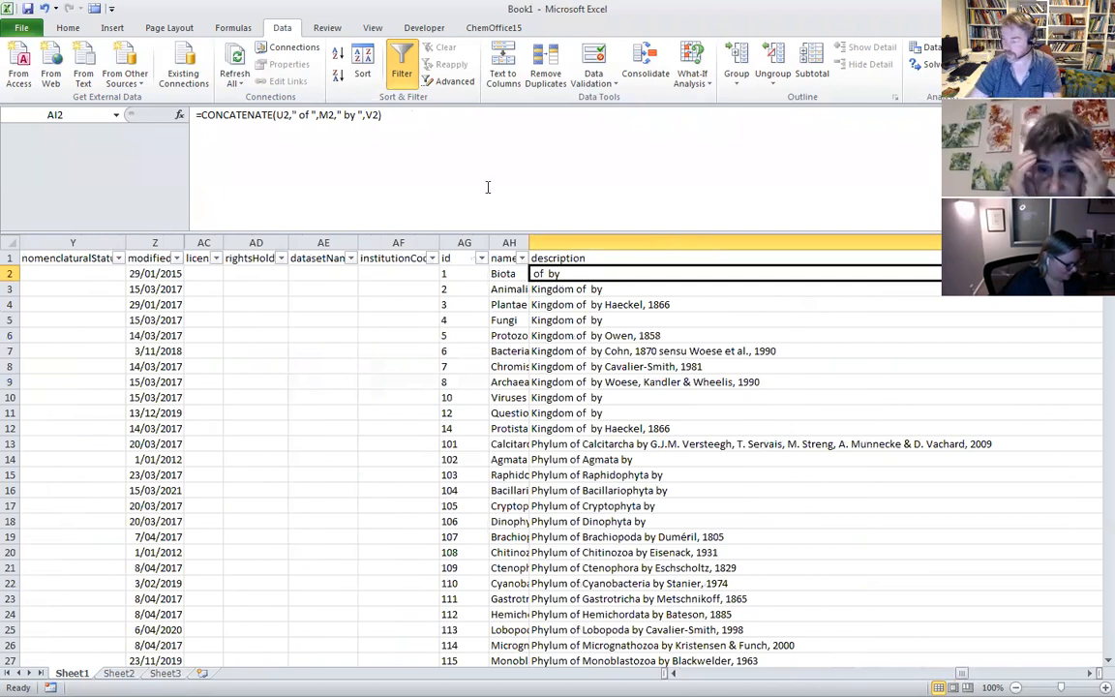
pyautogui.click(302, 122)
pyautogui.click(302, 120)
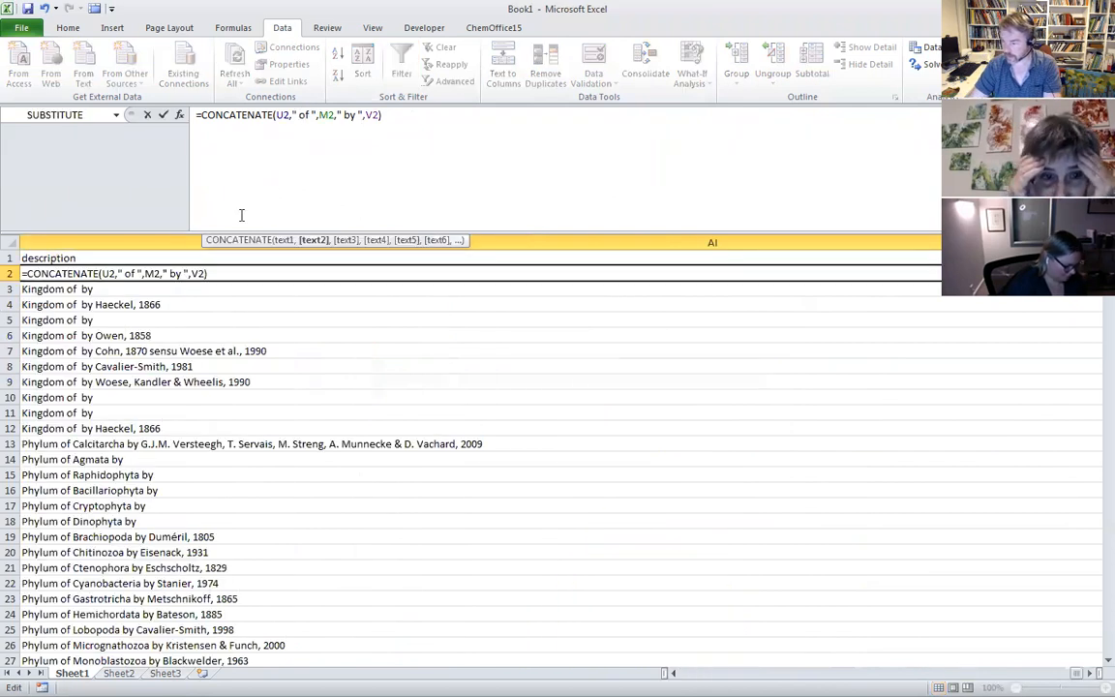
pyautogui.doubleClick(345, 116)
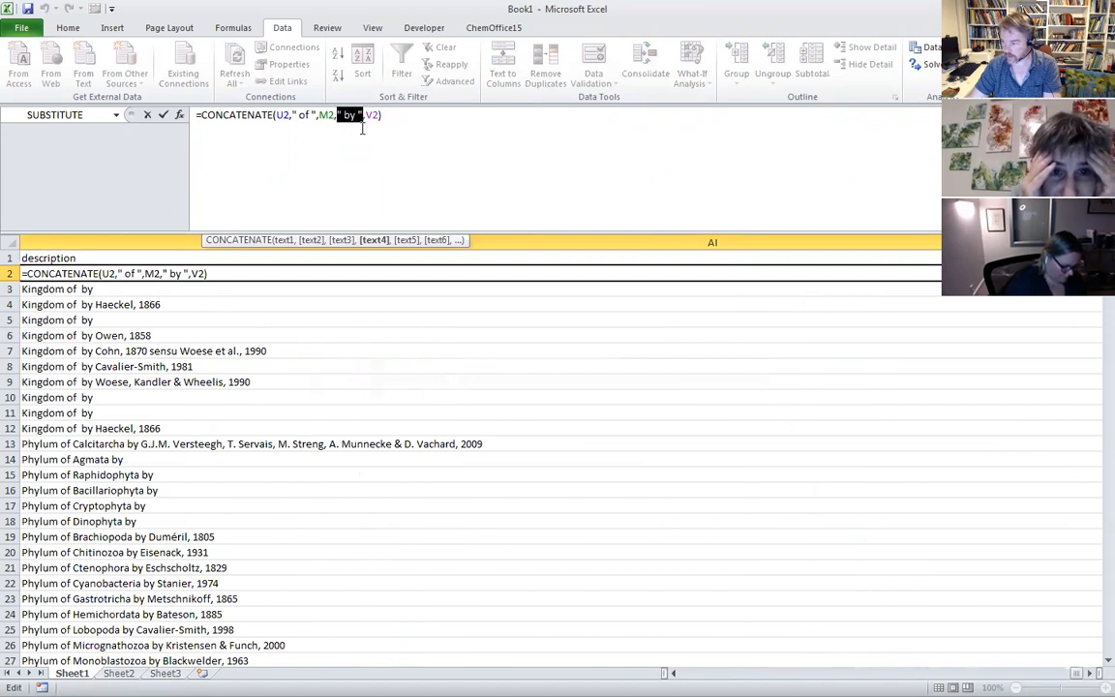
pyautogui.write('if')
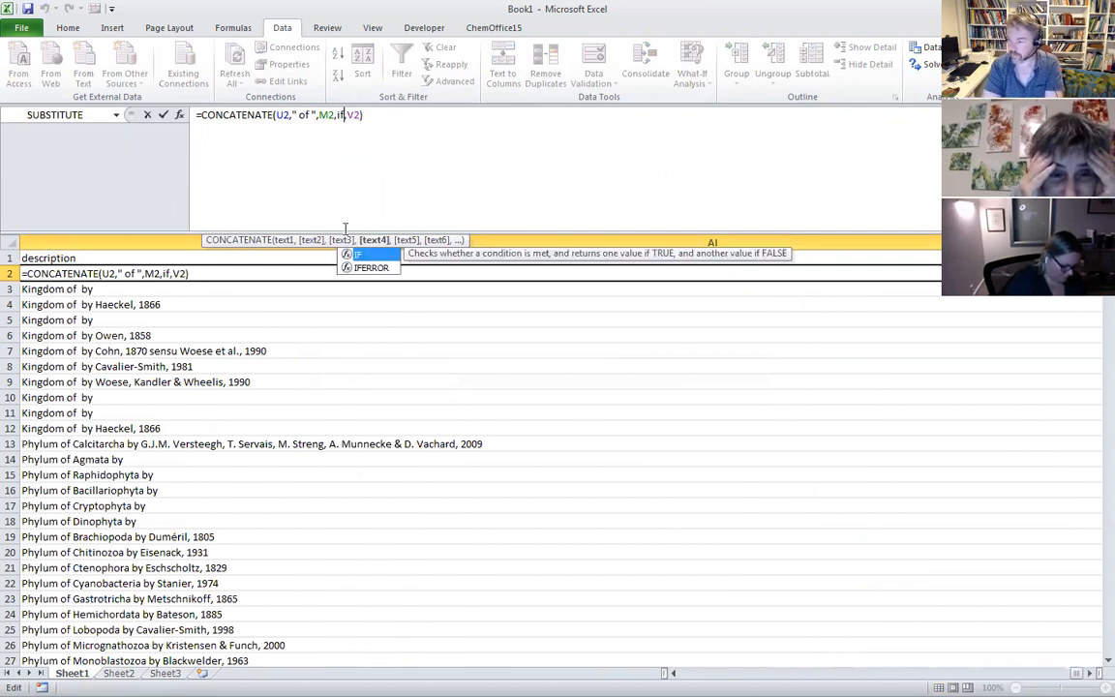
pyautogui.write('()')
pyautogui.press('Left')
pyautogui.write(',"')
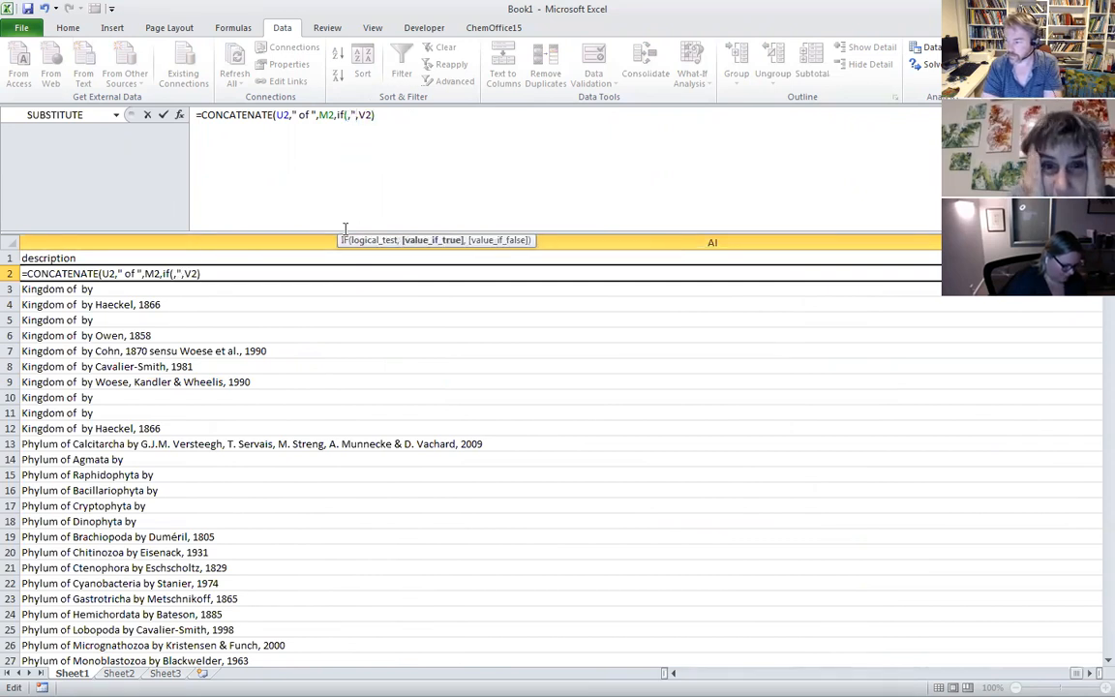
pyautogui.write(' by "')
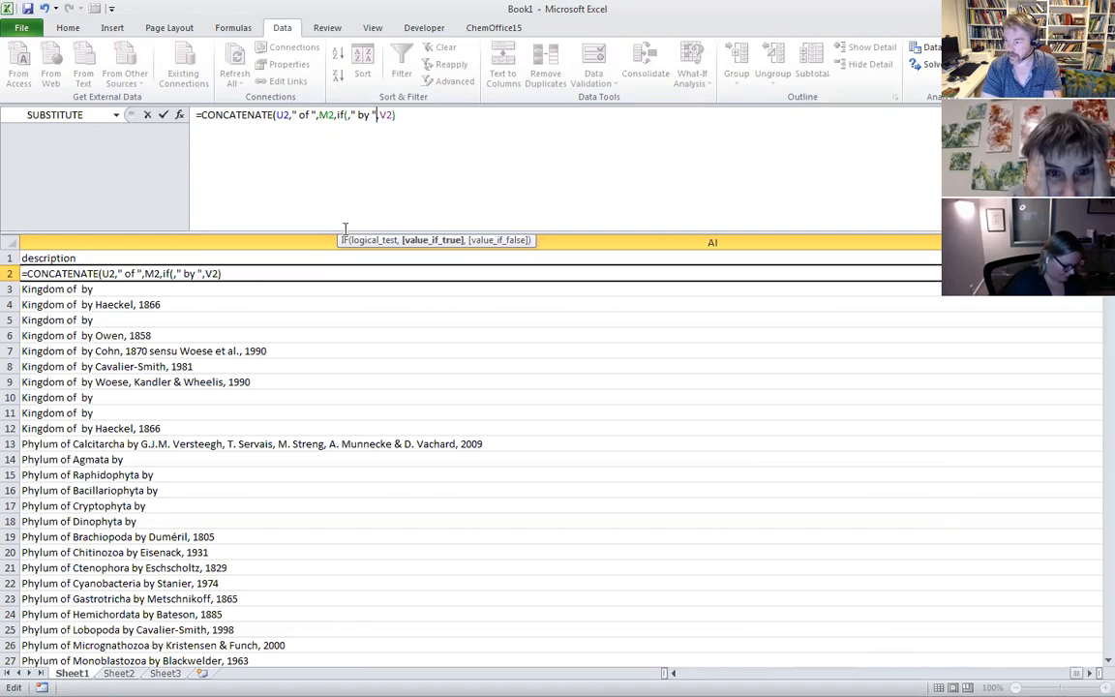
pyautogui.write(',"")')
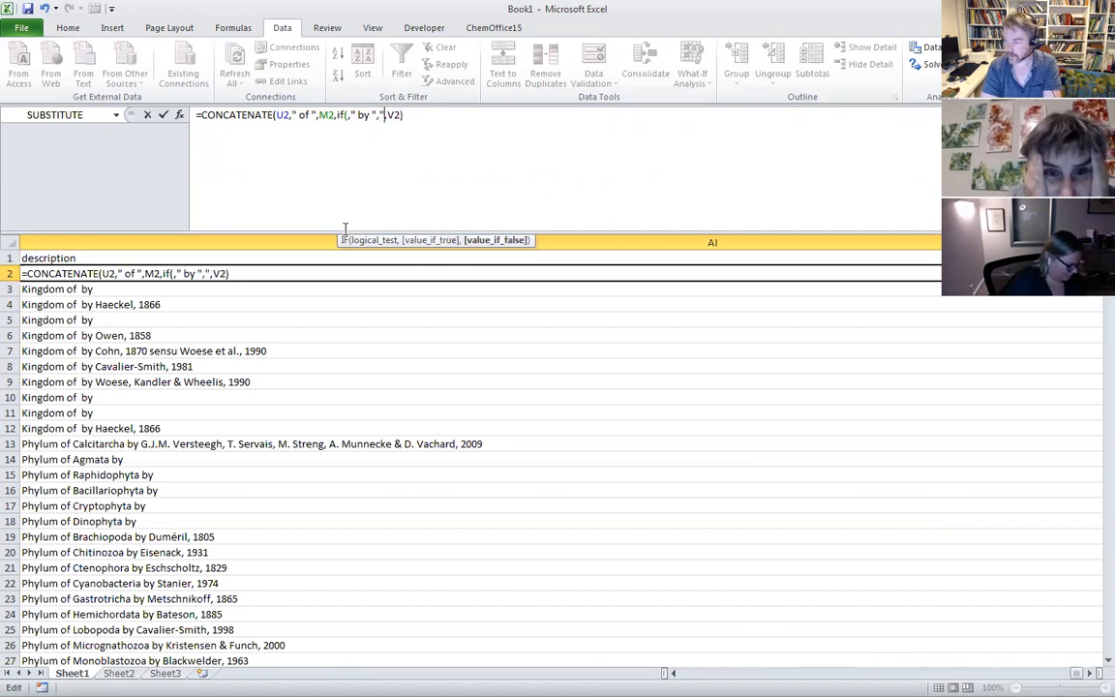
pyautogui.press('Right')
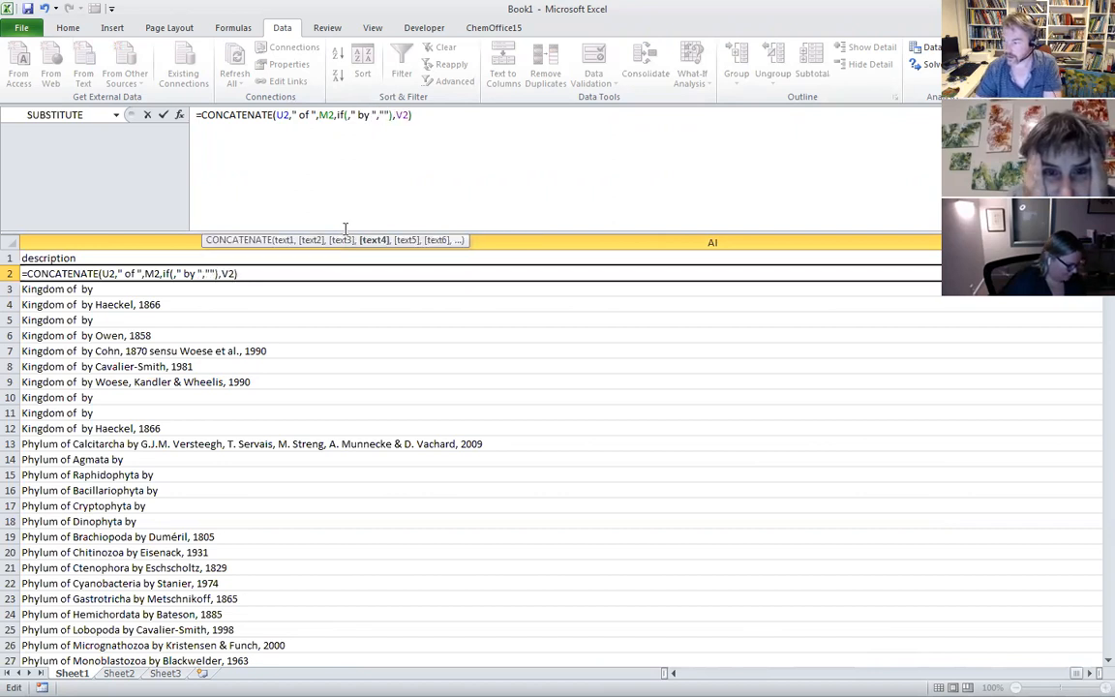
# - Add NOT(ISBLANK(V2)) as the IF condition in AI2 and apply the formula, keeping that cell selected
pyautogui.click(349, 115)
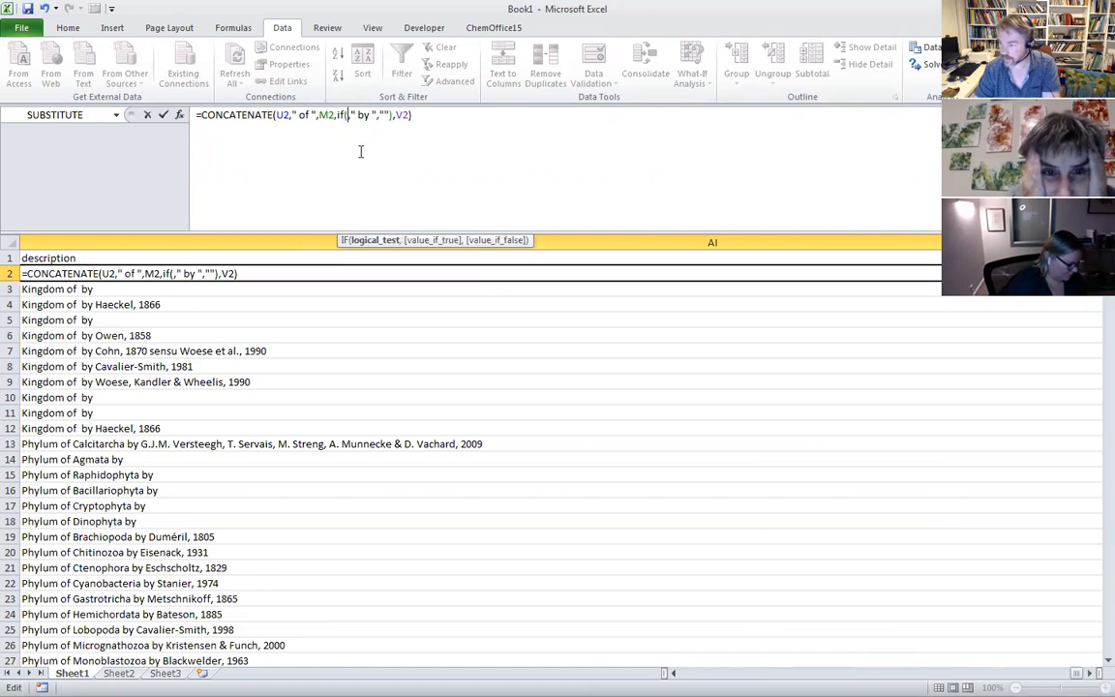
pyautogui.write('not(')
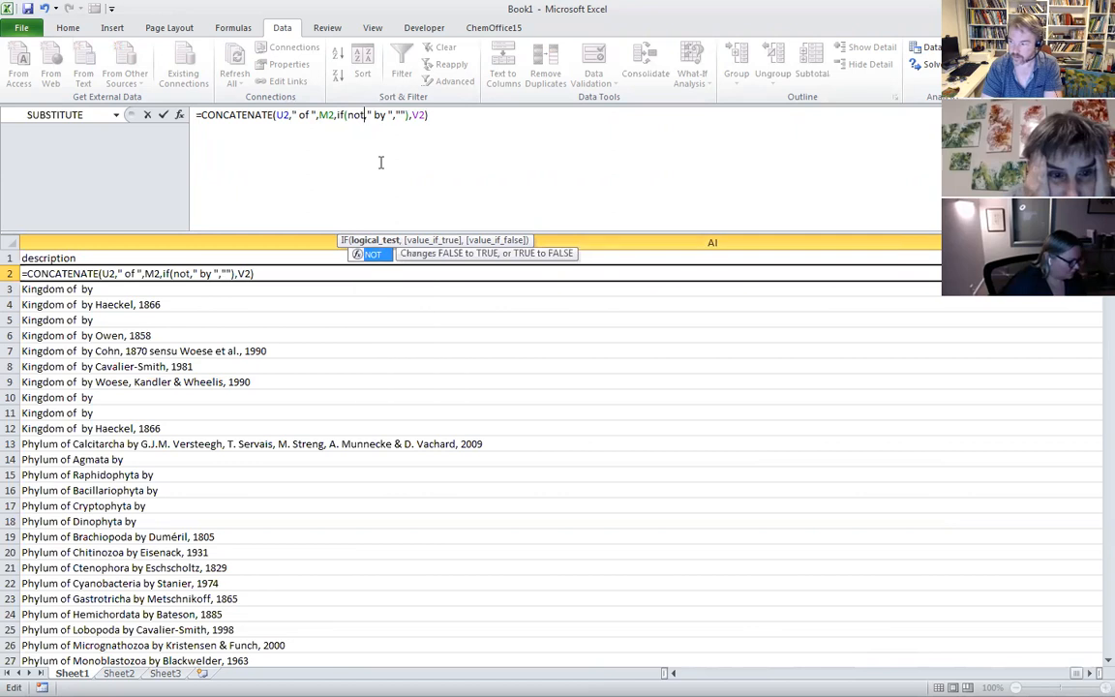
pyautogui.write('isblank')
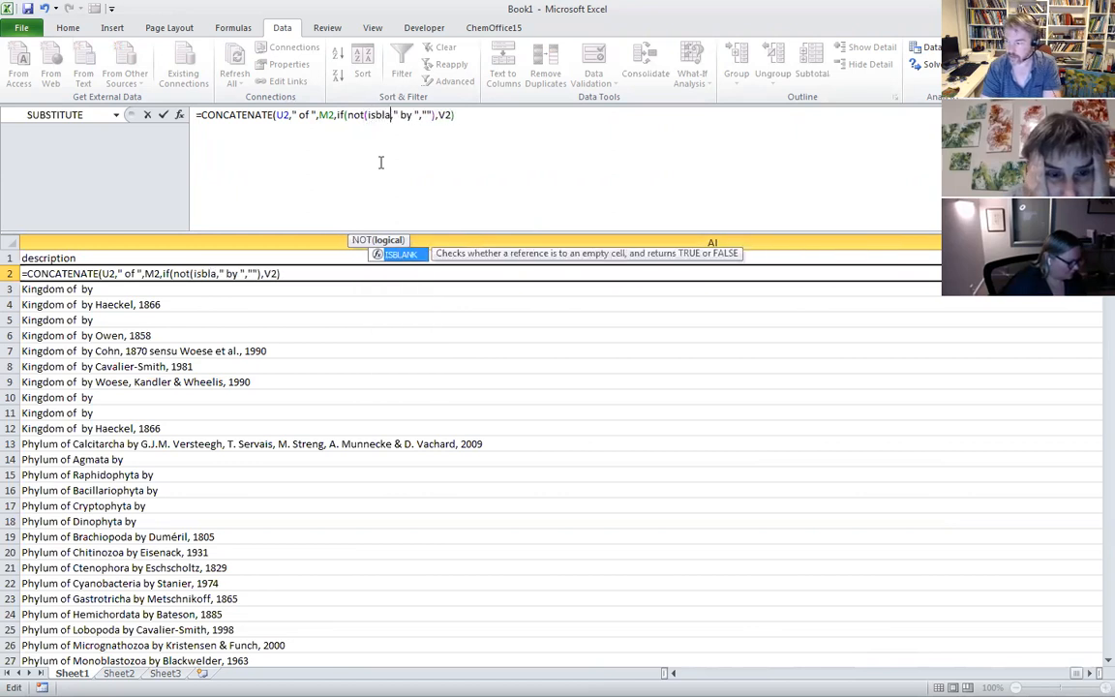
pyautogui.write('(')
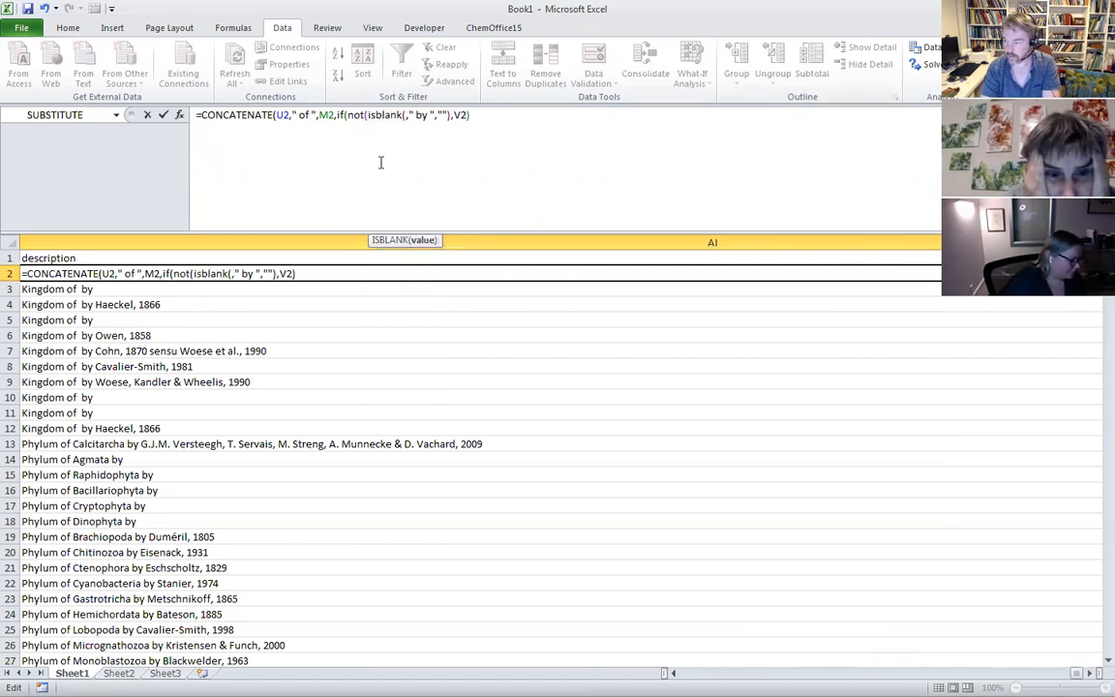
pyautogui.write('v2))')
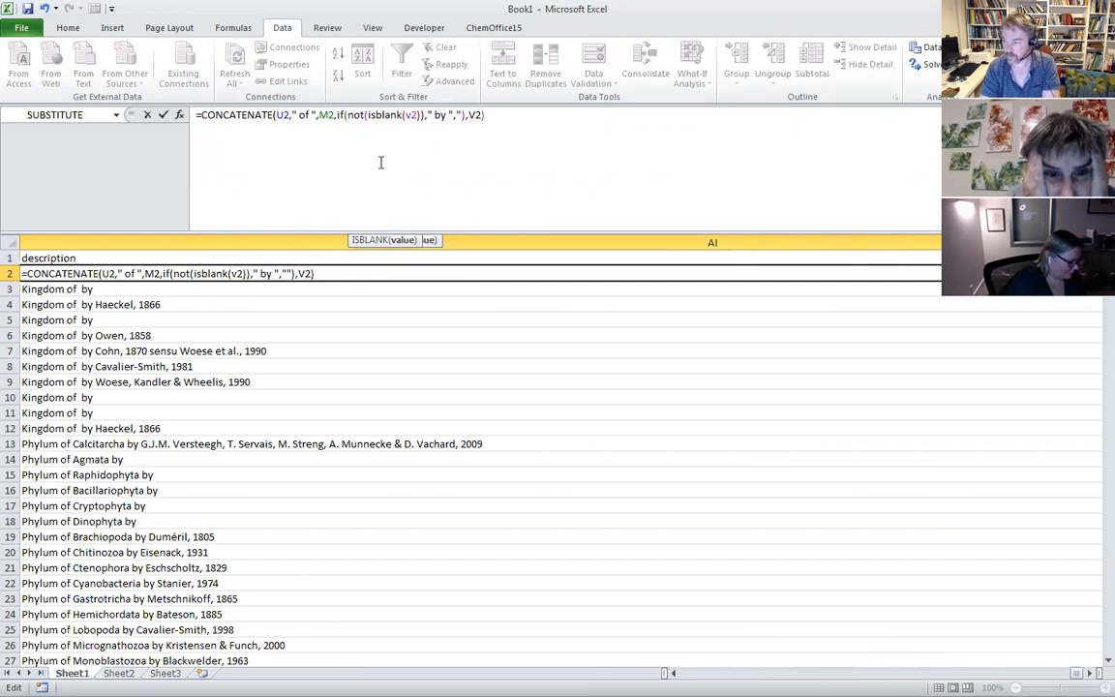
pyautogui.press('Return')
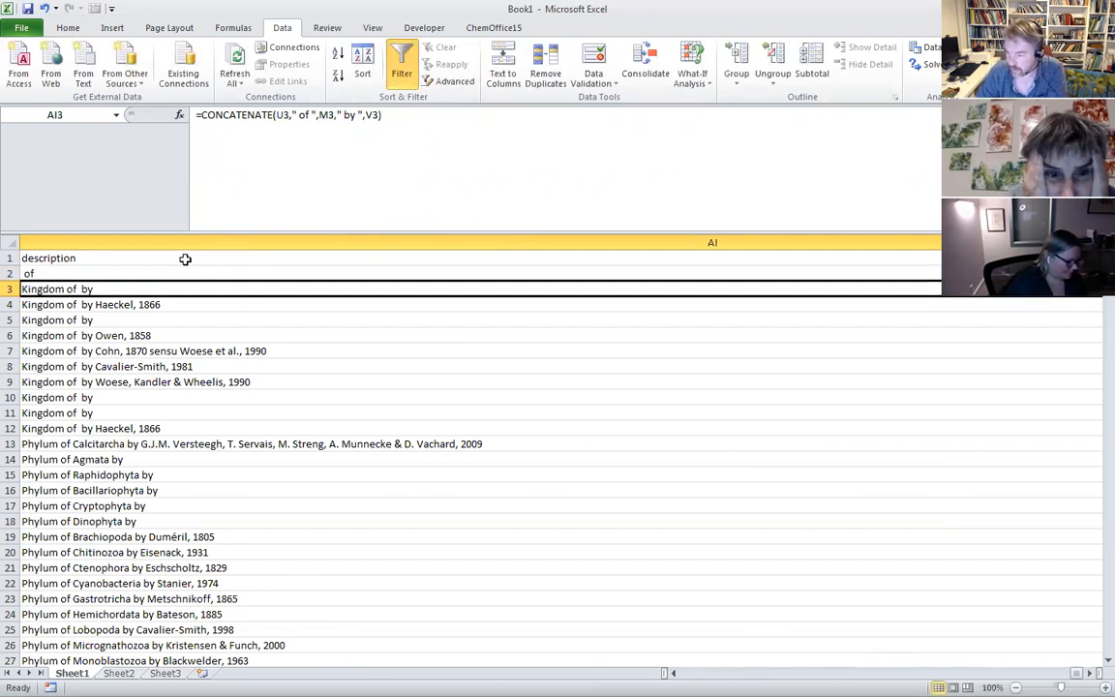
pyautogui.click(170, 274)
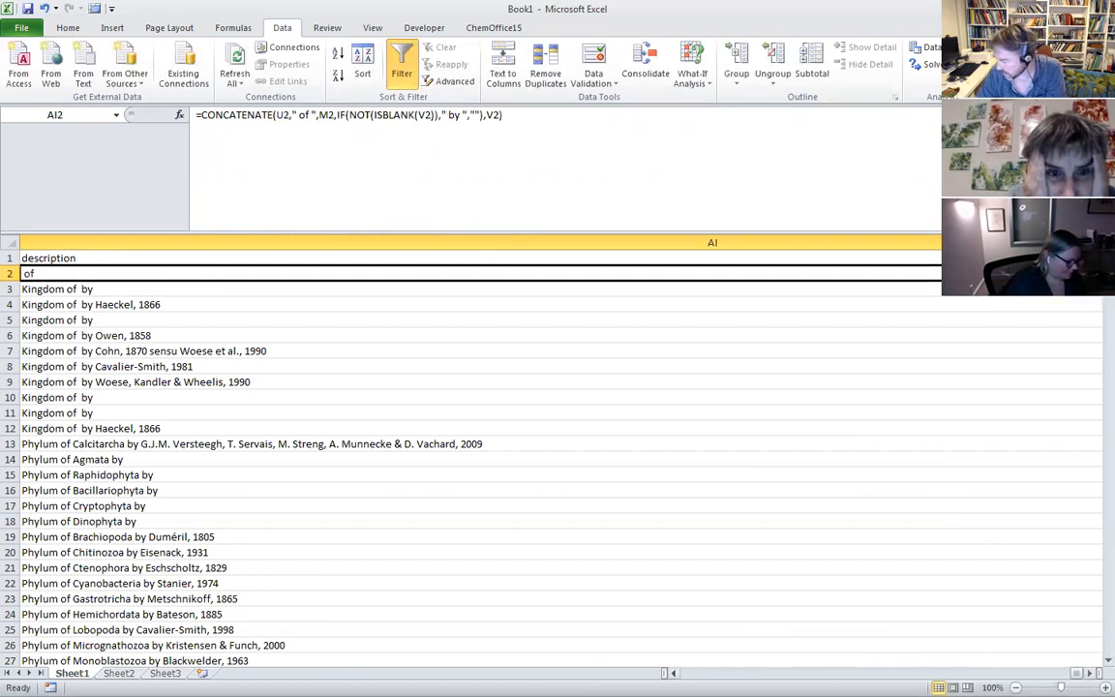
# - Widen the name column by moving its border with the description column
pyautogui.click(1089, 672)
pyautogui.click(1090, 673)
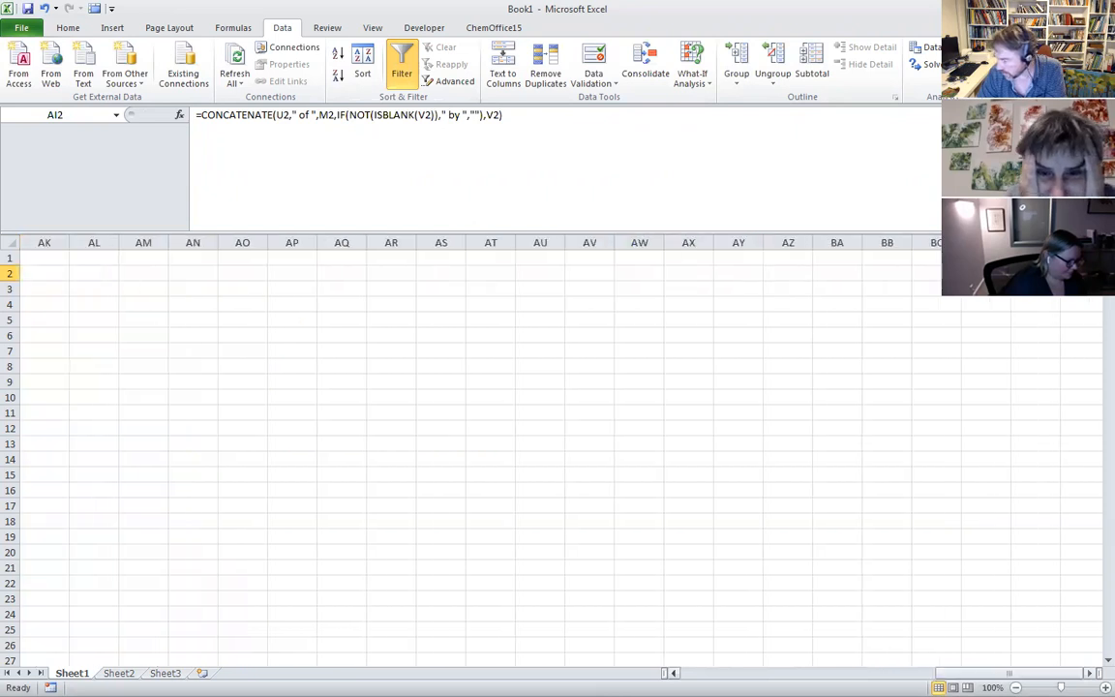
pyautogui.click(674, 673)
pyautogui.click(674, 672)
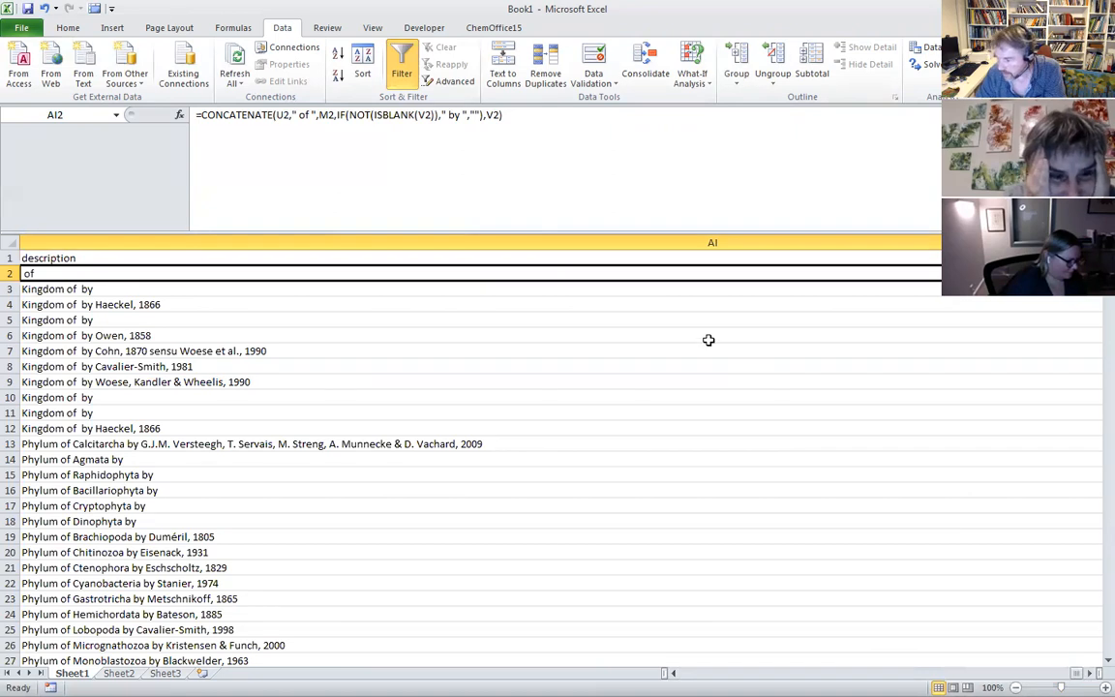
pyautogui.press('Right')
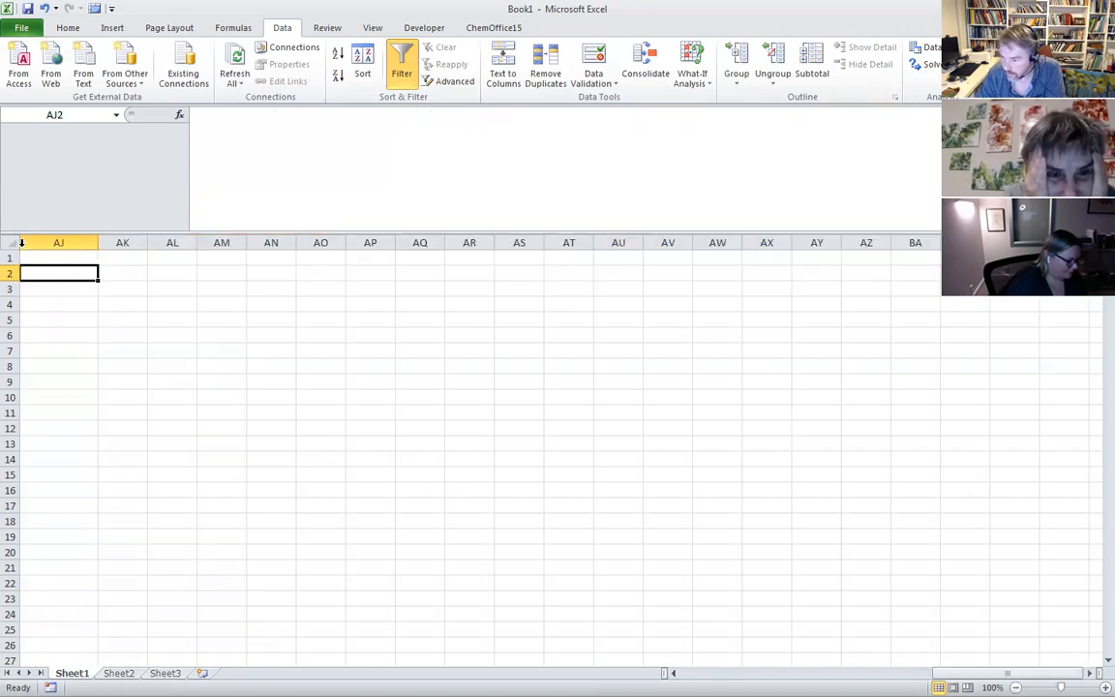
pyautogui.moveTo(962, 673); pyautogui.dragTo(954, 673)
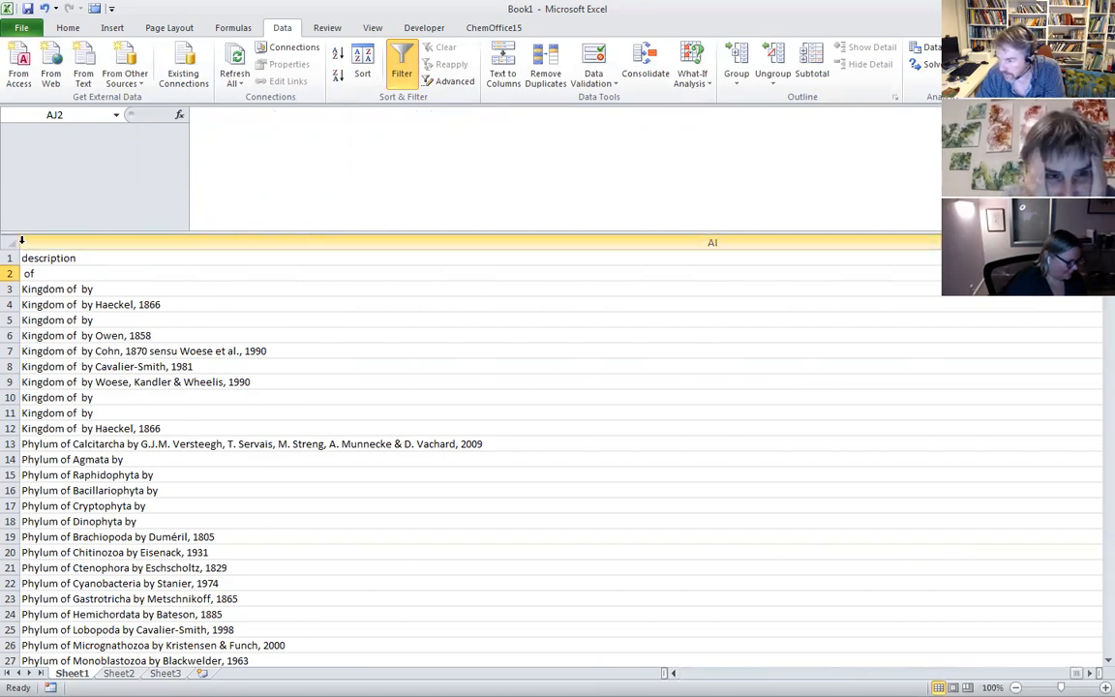
pyautogui.click(673, 673)
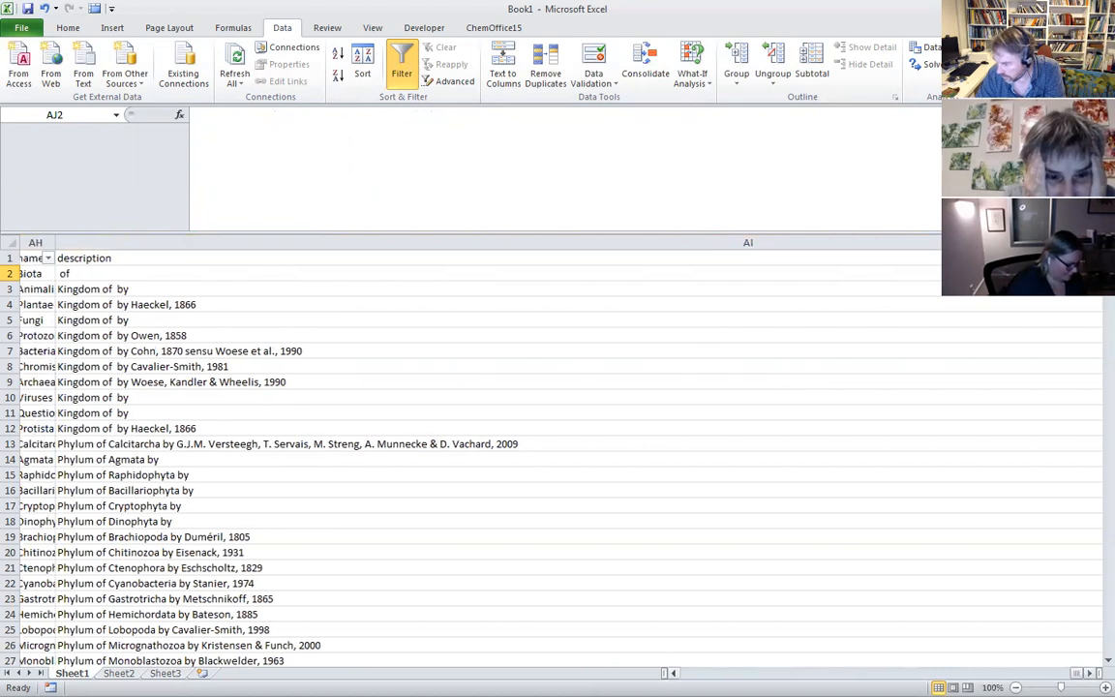
pyautogui.moveTo(58, 242); pyautogui.dragTo(834, 242)
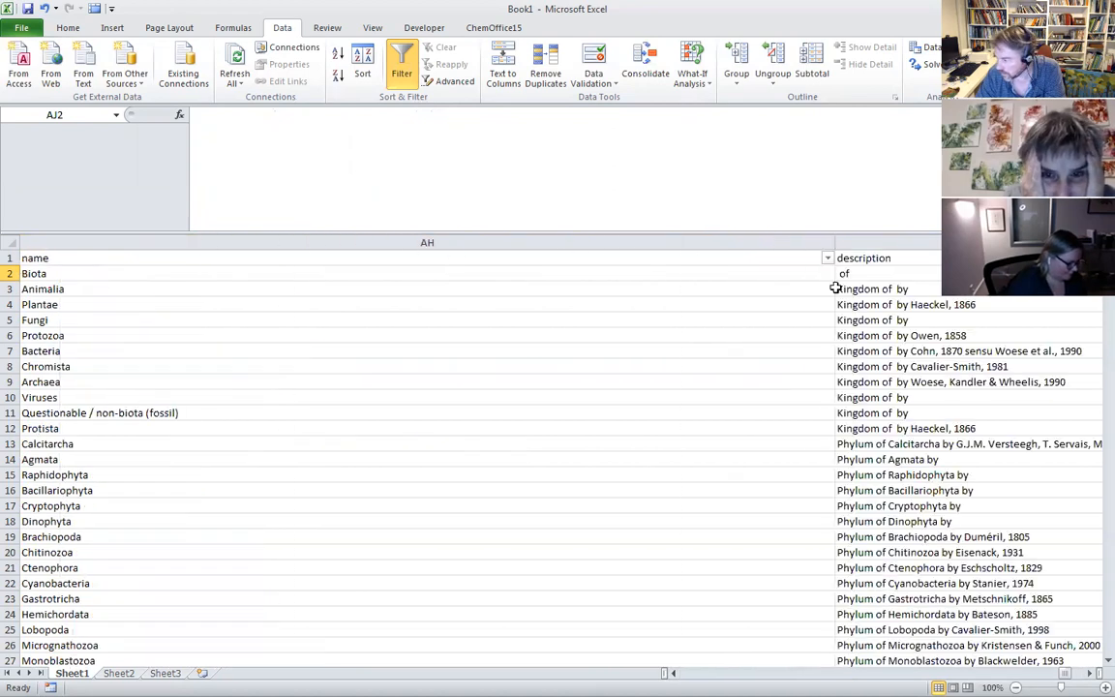
# - Narrow the name column to just fit its longest visible entry, "Questionable / non-biota (fossil)"
pyautogui.click(1090, 673)
pyautogui.click(1090, 673)
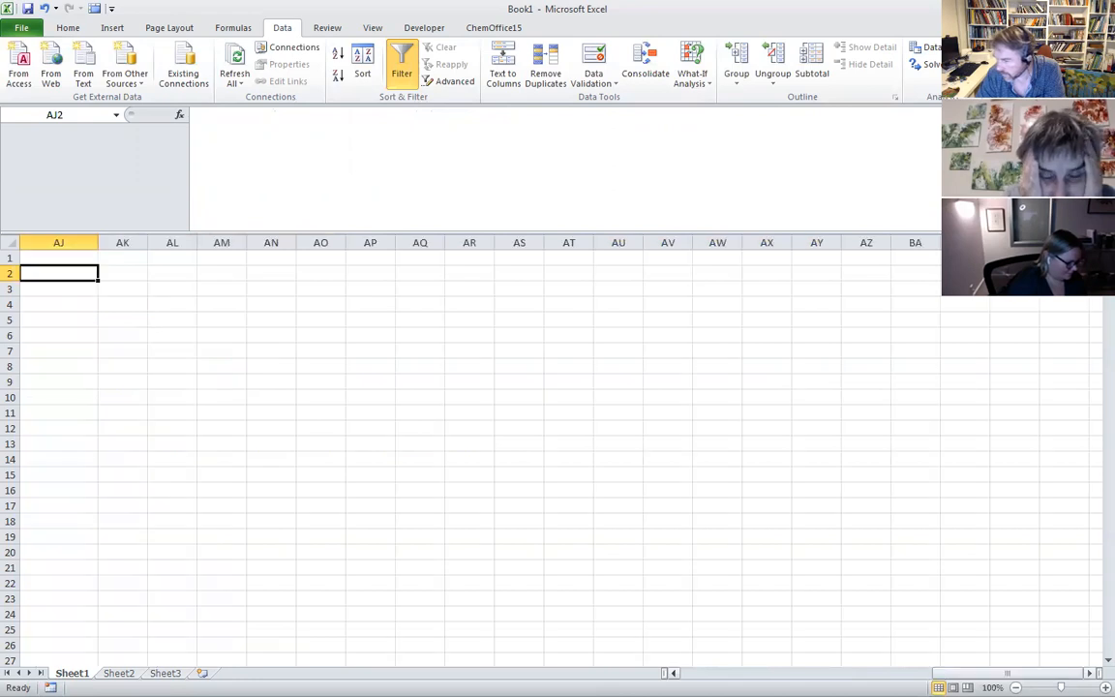
pyautogui.click(28, 242)
pyautogui.click(708, 673)
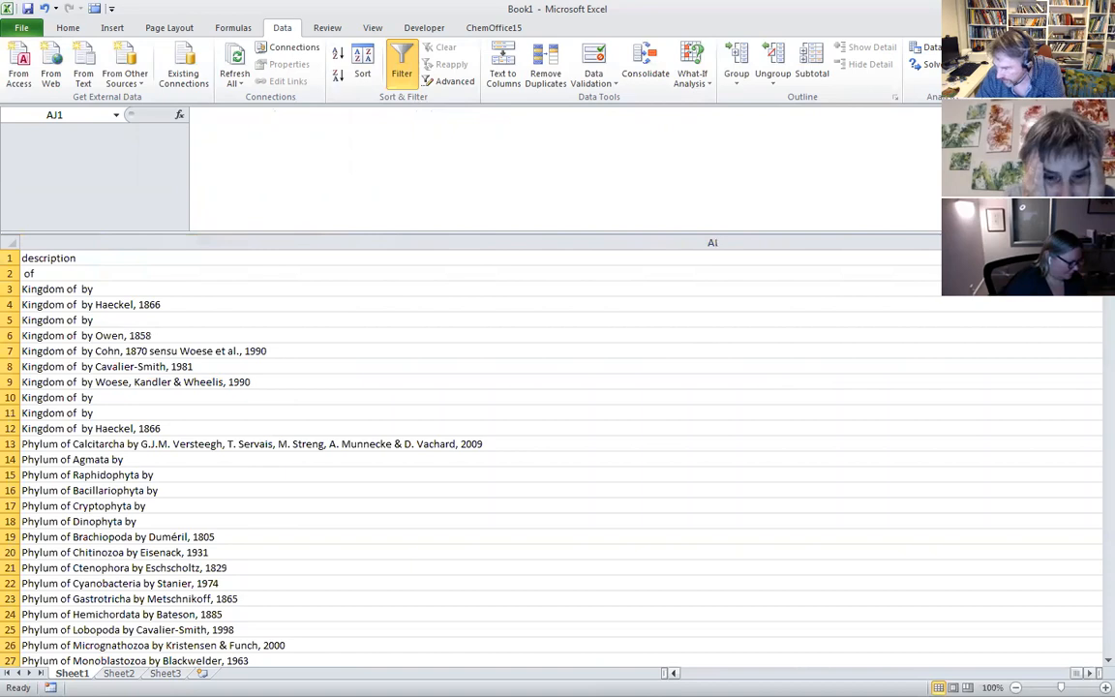
pyautogui.click(707, 674)
pyautogui.click(707, 673)
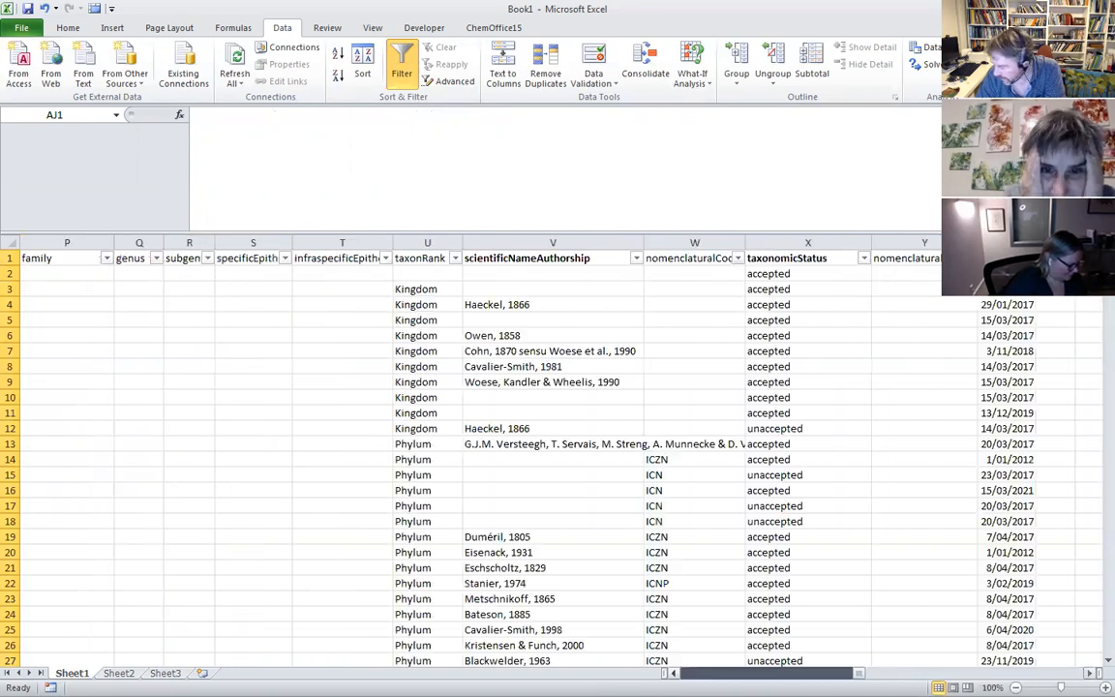
pyautogui.moveTo(858, 673); pyautogui.dragTo(1019, 674)
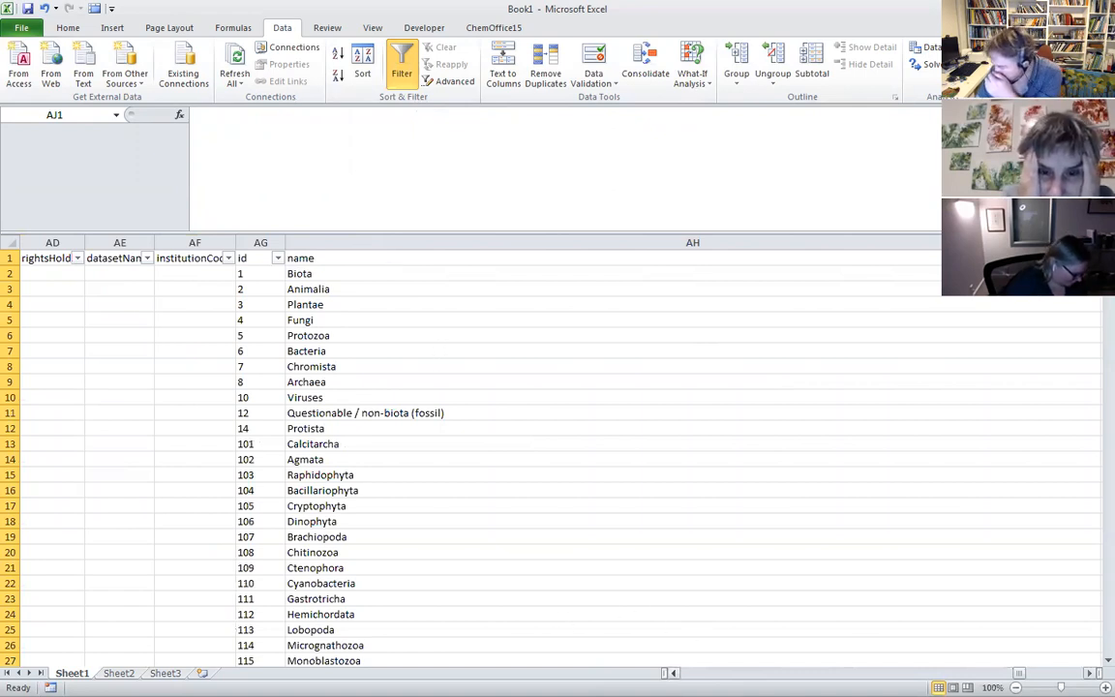
pyautogui.click(1057, 674)
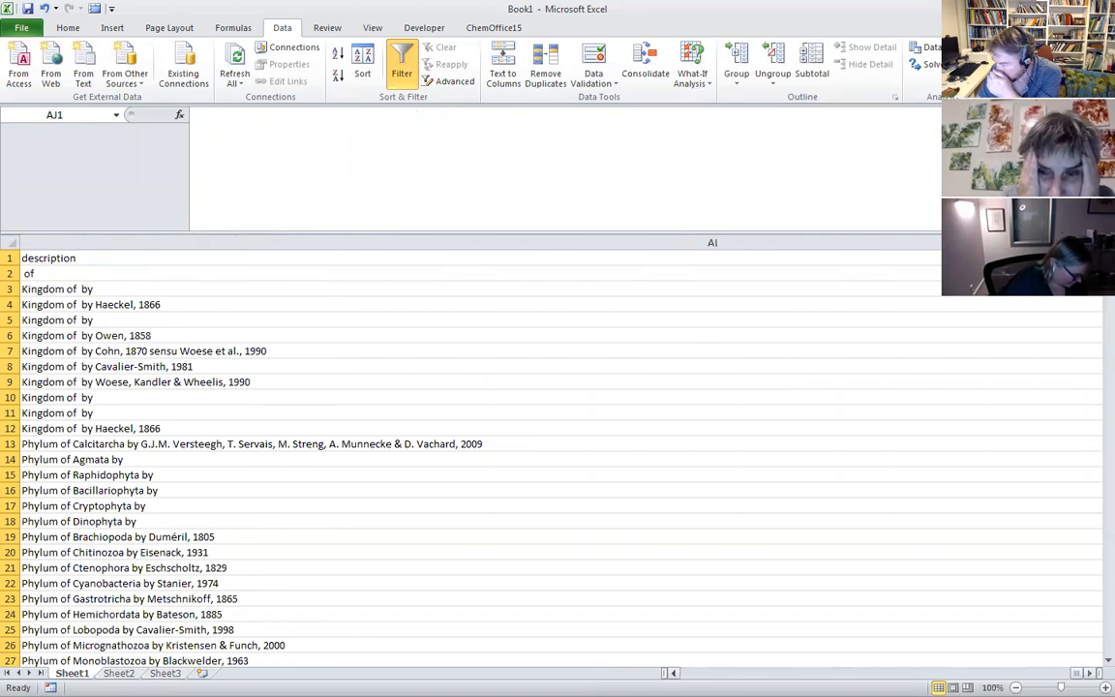
pyautogui.click(684, 674)
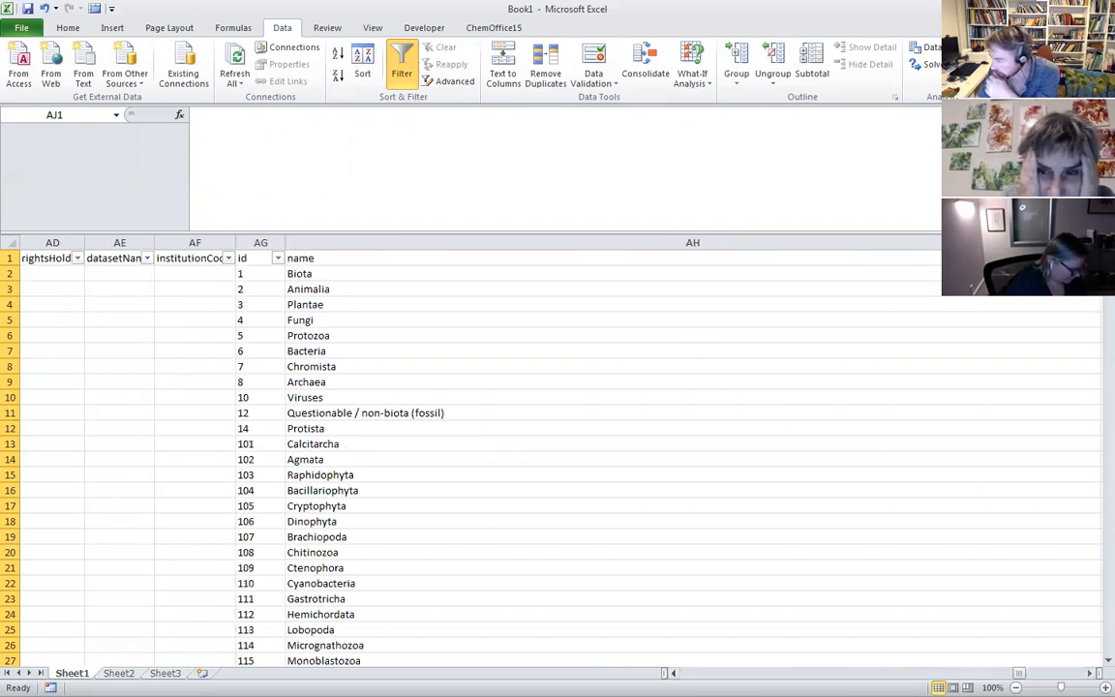
pyautogui.moveTo(1100, 242); pyautogui.dragTo(463, 216)
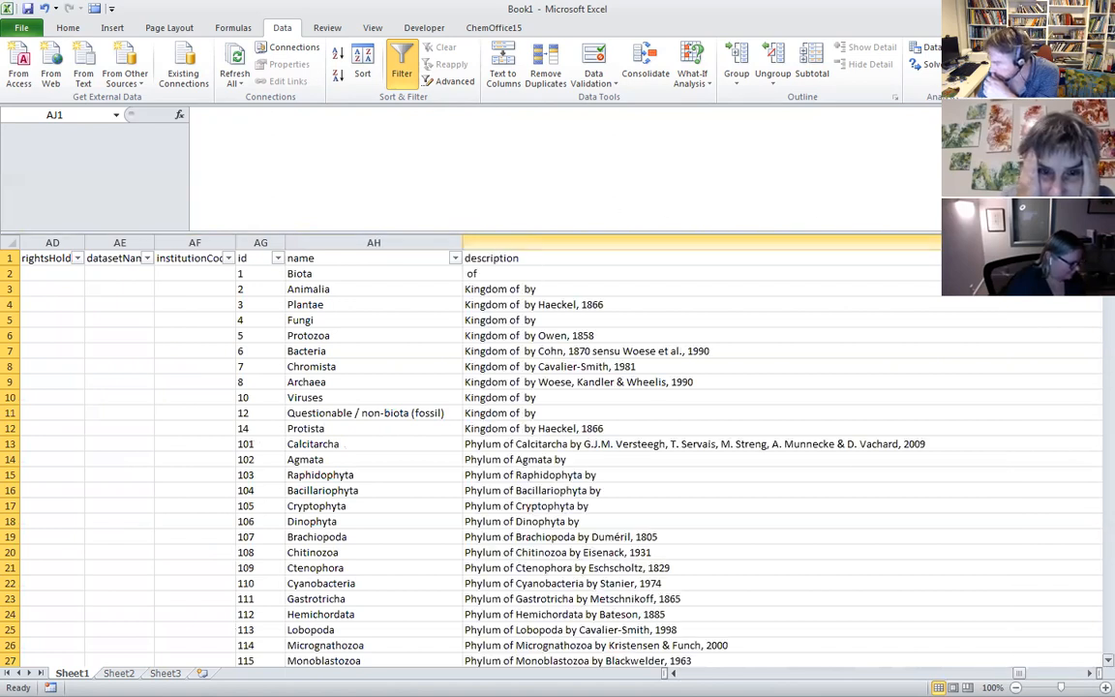
# - Set the description column's width to 100 and select its first formula cell, AI2
pyautogui.rightClick(951, 242)
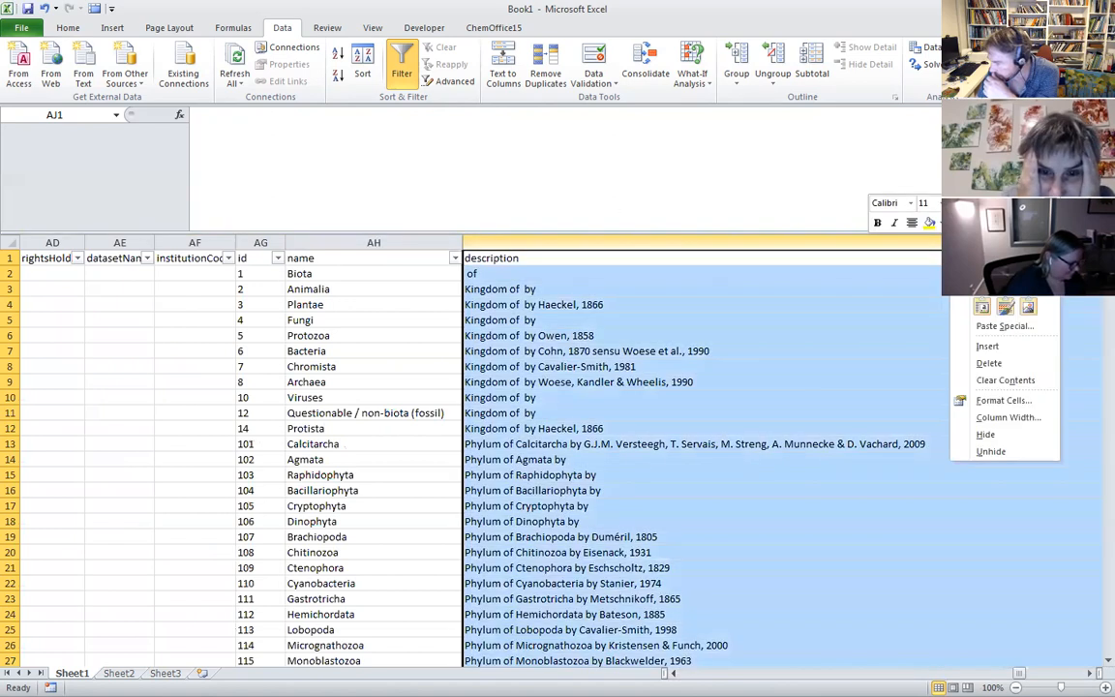
pyautogui.click(1001, 417)
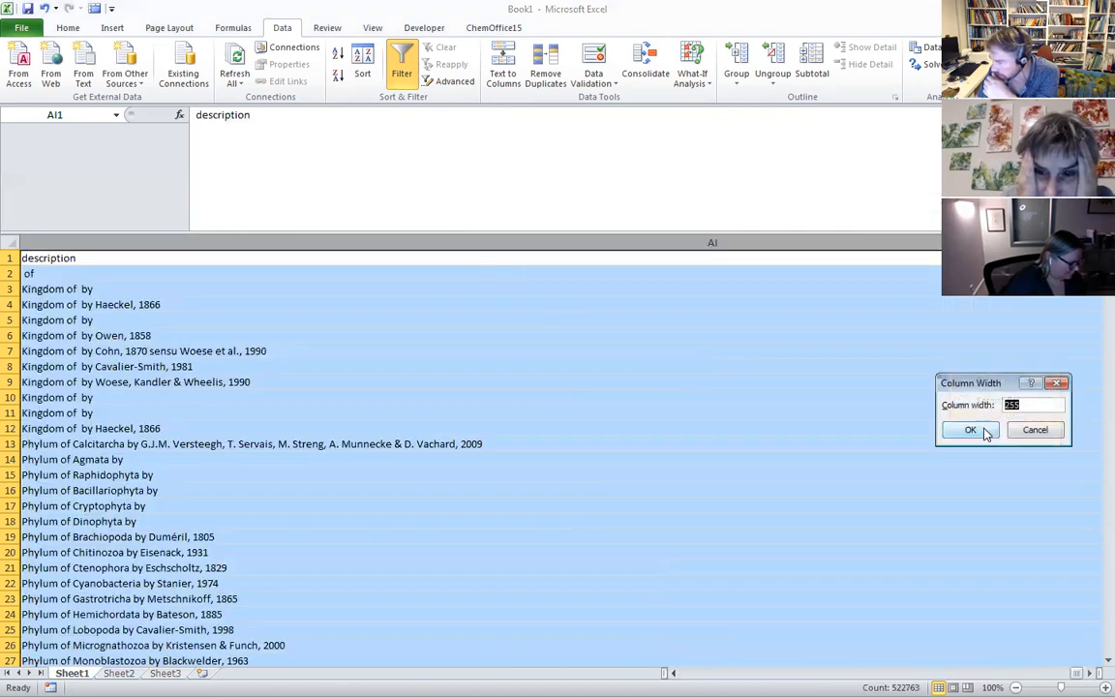
pyautogui.write('100')
pyautogui.click(971, 430)
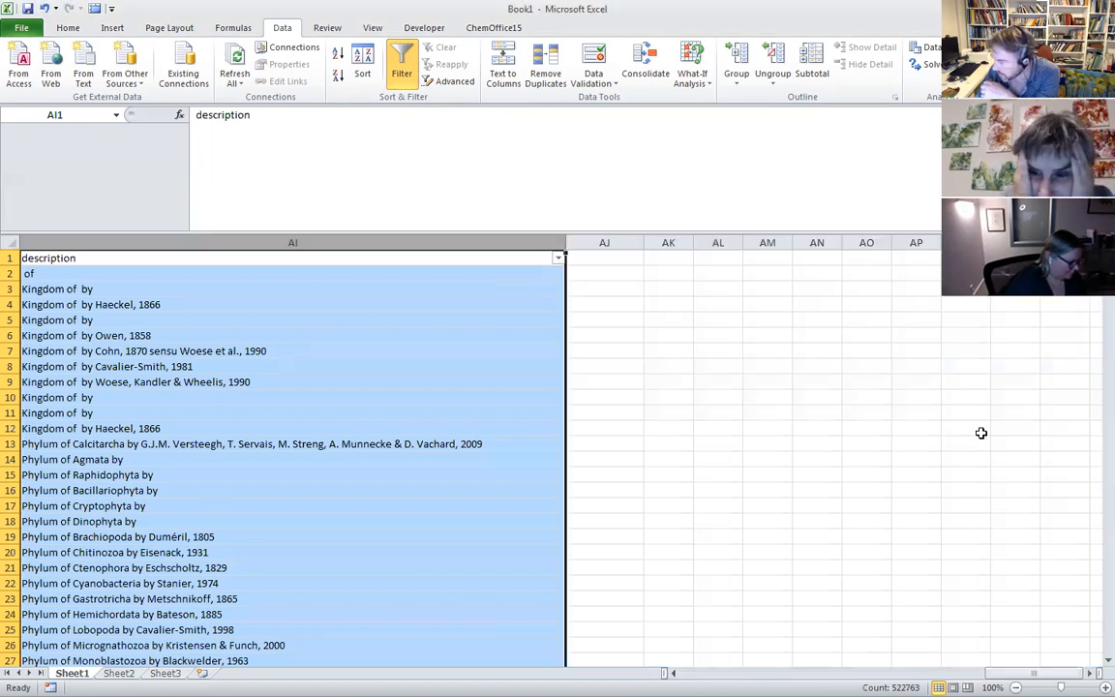
pyautogui.hscroll(-4, 734, 592)
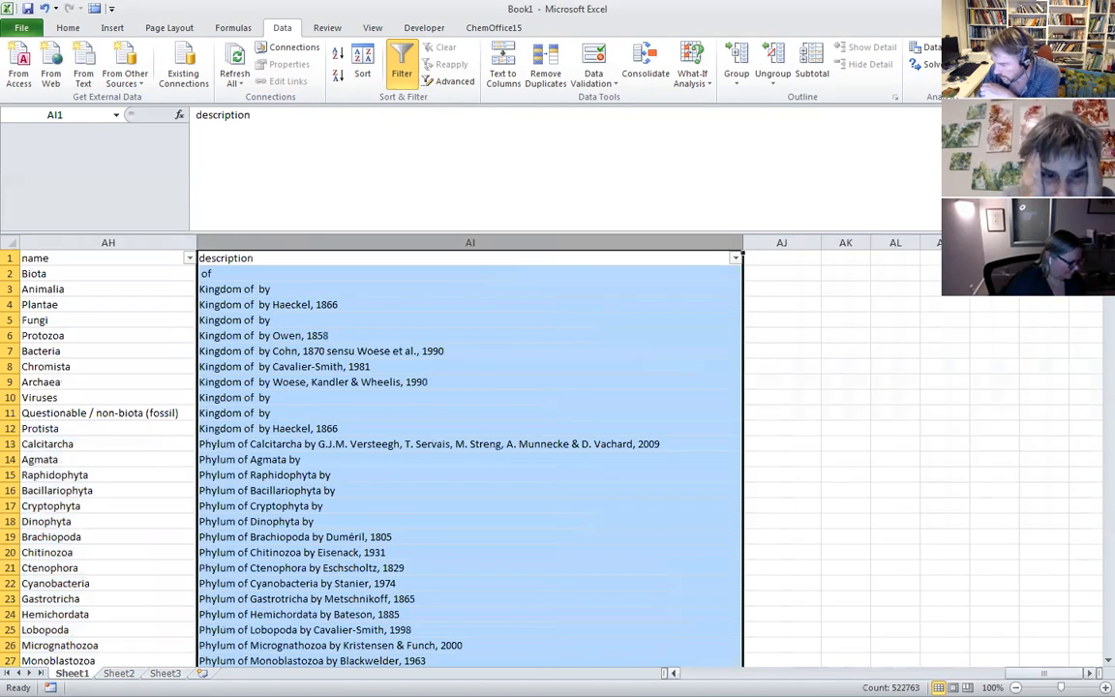
pyautogui.click(982, 367)
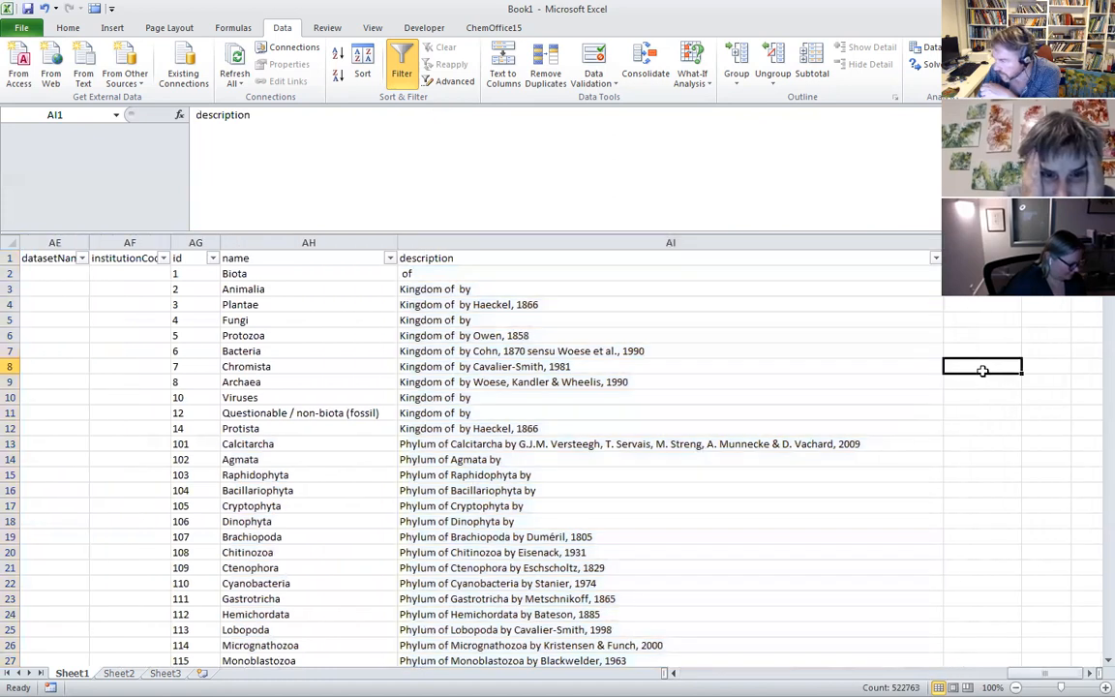
pyautogui.click(645, 274)
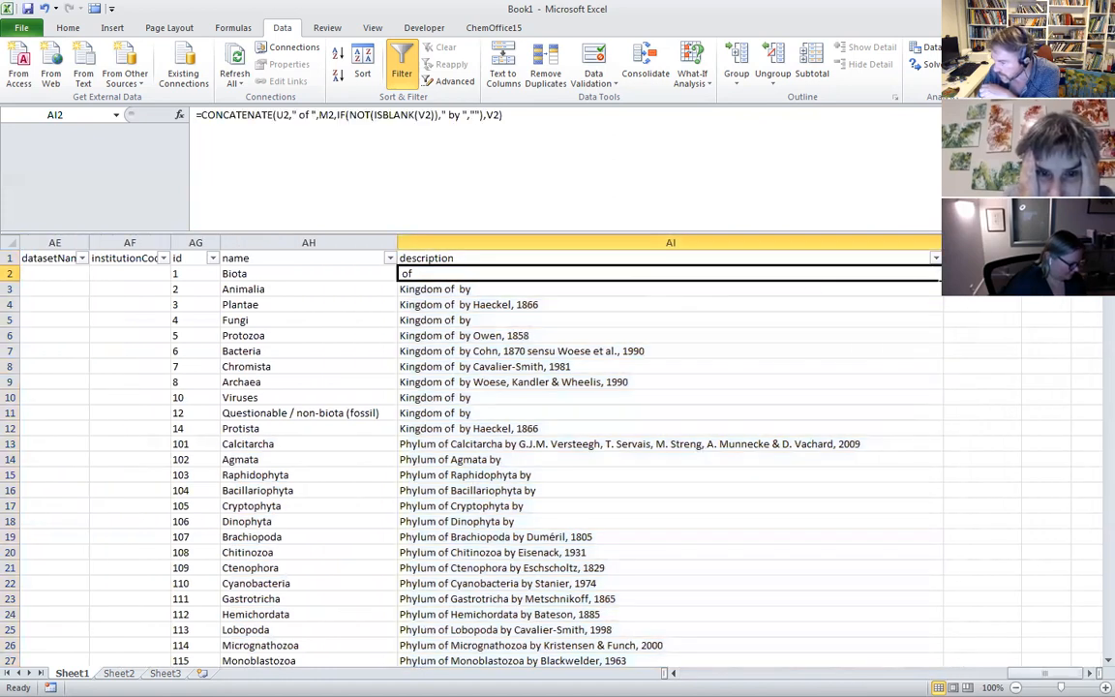
# - Fill the AI2 formula down the entire description column and check the kingdom rows without an authorship, such as AI10 and AI11
pyautogui.hotkey('ctrl', 'shift', 'Down')
pyautogui.hotkey('ctrl', 'd')
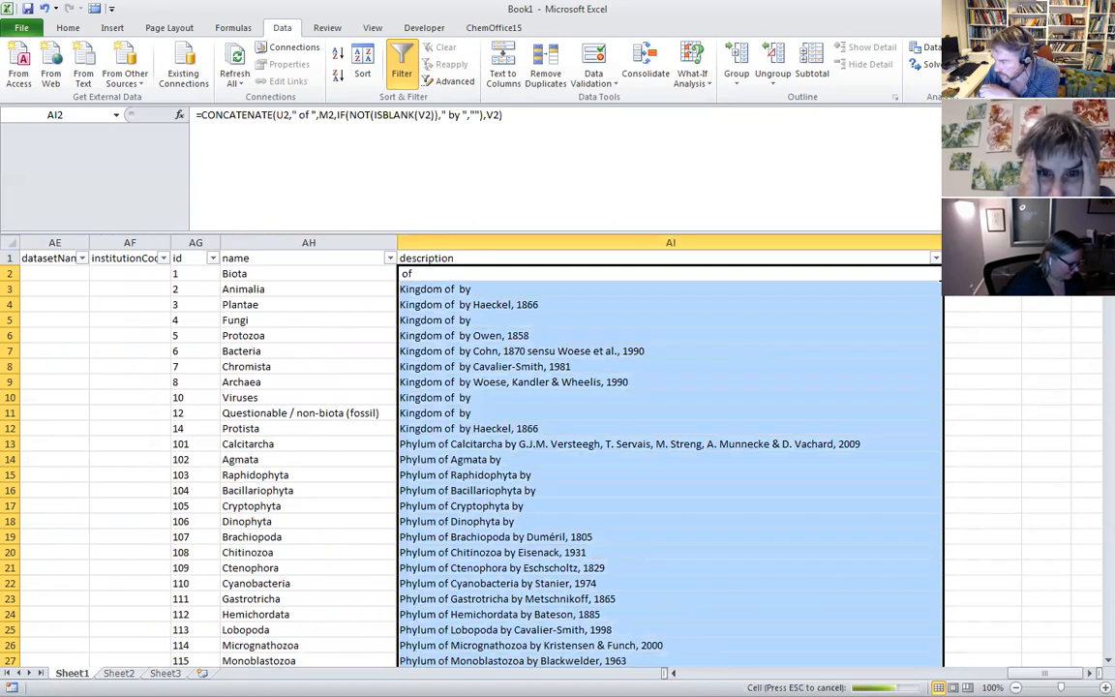
pyautogui.click(471, 293)
pyautogui.click(495, 401)
pyautogui.click(492, 415)
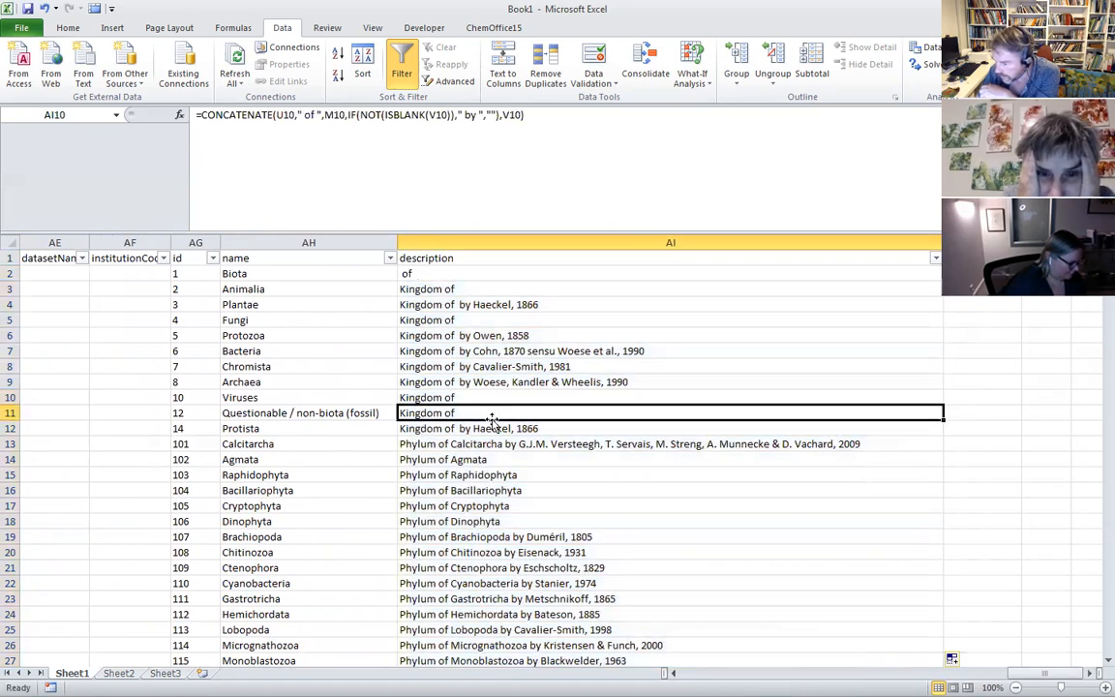
pyautogui.click(490, 397)
# - Check the phylum descriptions with and without authorship down to about row 99, and compare them with the kingdom descriptions in rows 3 to 11
pyautogui.scroll(-5, 492, 406)
pyautogui.scroll(-14, 492, 408)
pyautogui.click(415, 442)
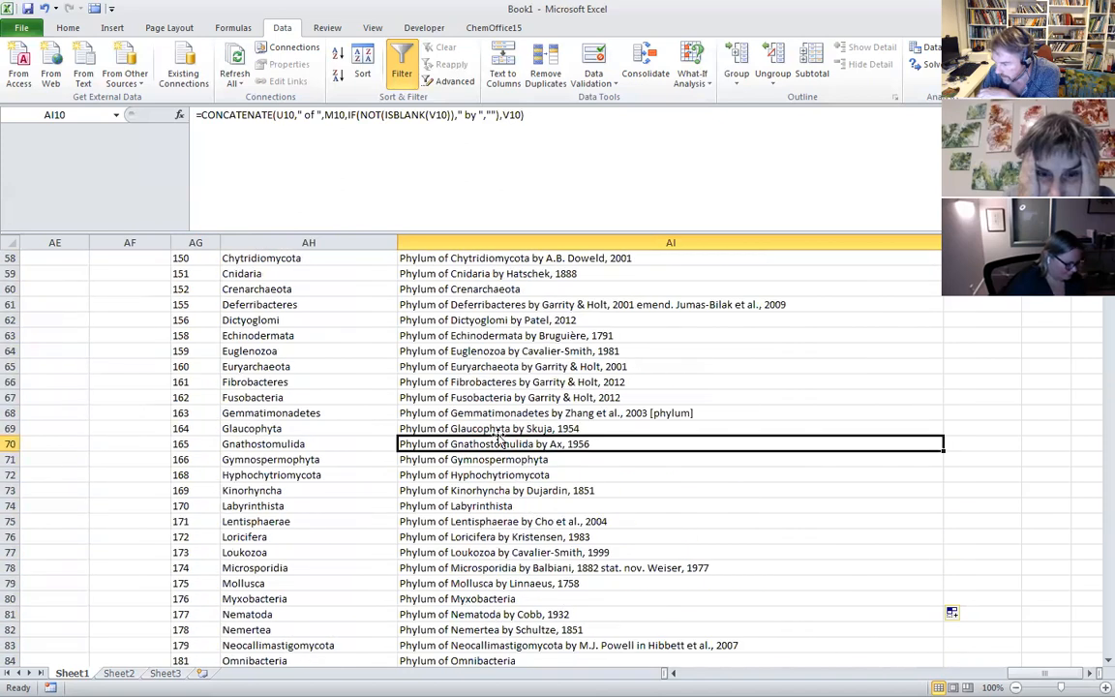
pyautogui.scroll(-5, 571, 445)
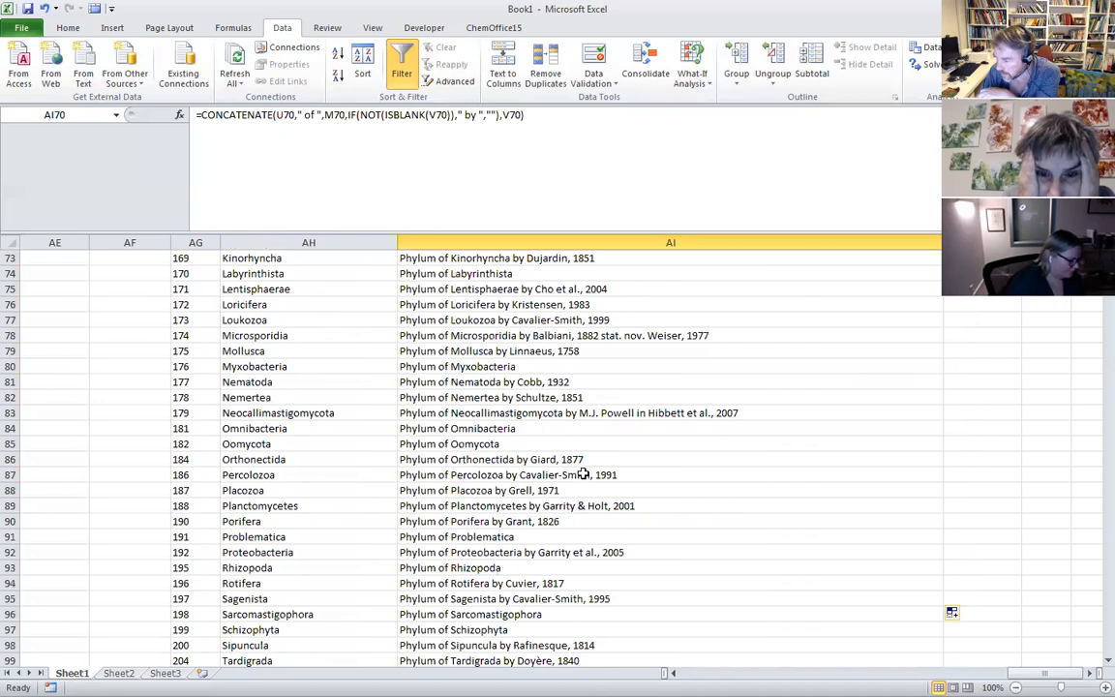
pyautogui.click(516, 444)
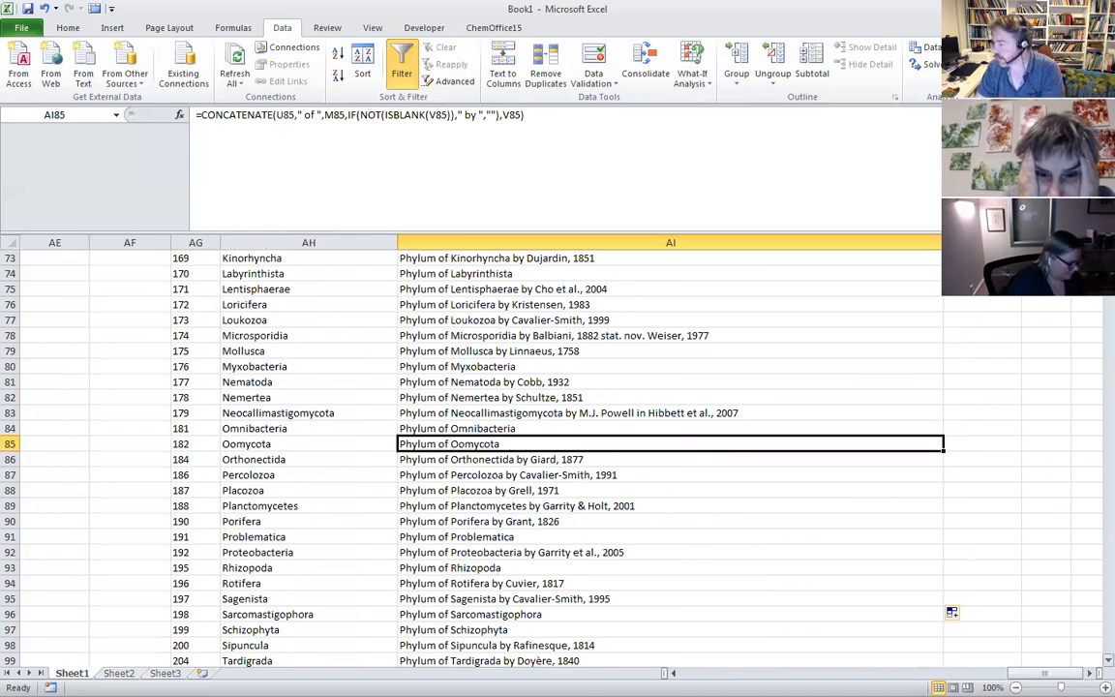
pyautogui.scroll(20, 534, 308)
pyautogui.click(481, 351)
pyautogui.moveTo(450, 289); pyautogui.dragTo(452, 414)
pyautogui.click(450, 413)
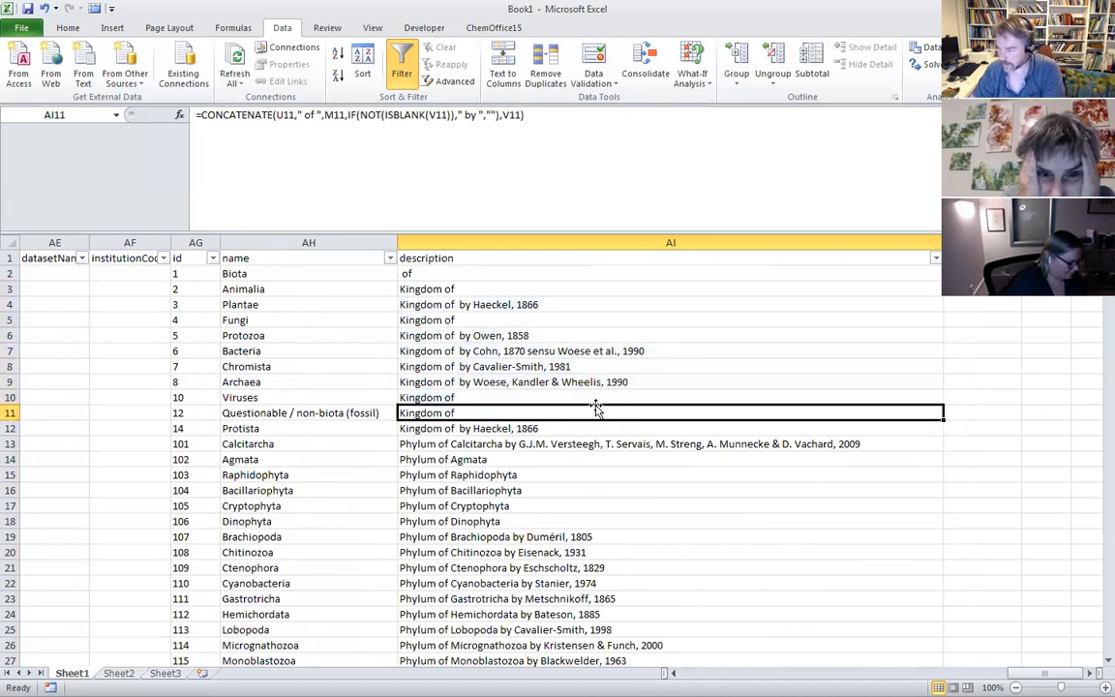
# - Inspect row 11's source cells from the phylum column through taxonRank and scientificNameAuthorship, and return to its description in AI11
pyautogui.press('Left')
pyautogui.press('Left')
pyautogui.press('Left')
pyautogui.press('Left')
pyautogui.press('Left')
pyautogui.press('Left')
pyautogui.press('Left')
pyautogui.press('Left')
pyautogui.press('Left')
pyautogui.press('Left')
pyautogui.press('Left')
pyautogui.press('Left')
pyautogui.press('Left')
pyautogui.press('Left')
pyautogui.press('Left')
pyautogui.press('Left')
pyautogui.press('Left')
pyautogui.press('Left')
pyautogui.press('Left')
pyautogui.press('Left')
pyautogui.press('Left')
pyautogui.press('Right')
pyautogui.press('Right')
pyautogui.press('Right')
pyautogui.press('Right')
pyautogui.press('Right')
pyautogui.press('Right')
pyautogui.press('Right')
pyautogui.press('Right')
pyautogui.press('Right')
pyautogui.press('Right')
pyautogui.press('Right')
pyautogui.press('Right')
pyautogui.press('Right')
pyautogui.press('Right')
pyautogui.press('Right')
pyautogui.press('Right')
pyautogui.press('Right')
pyautogui.press('Right')
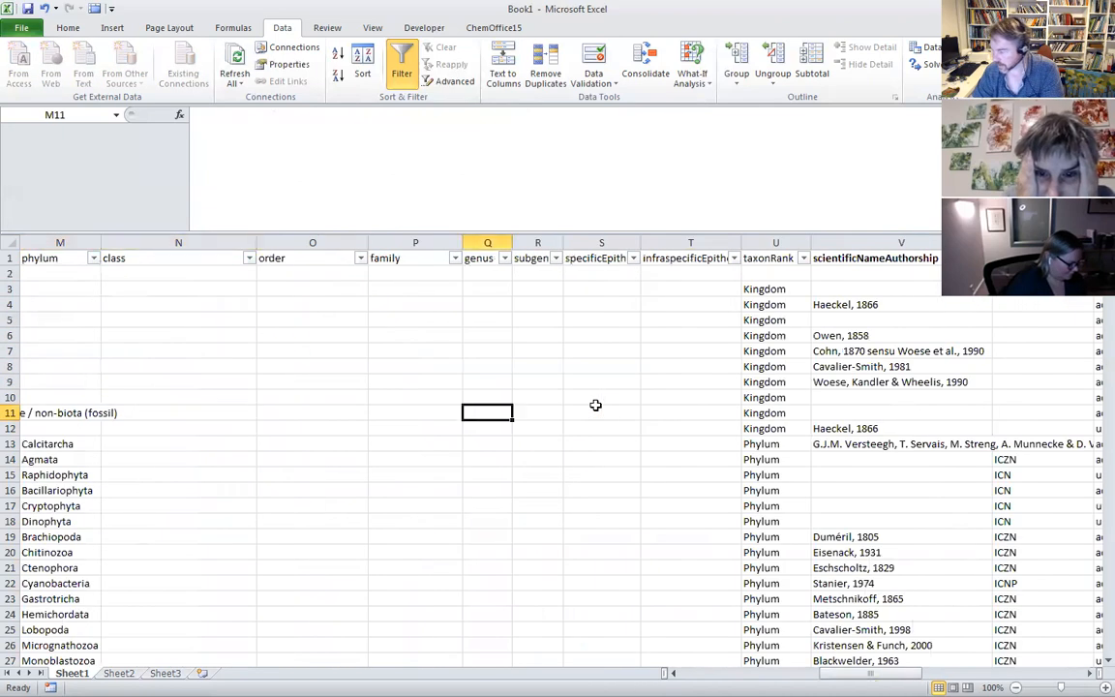
pyautogui.press('Right')
pyautogui.press('Right')
pyautogui.press('Right')
pyautogui.press('Right')
pyautogui.press('Right')
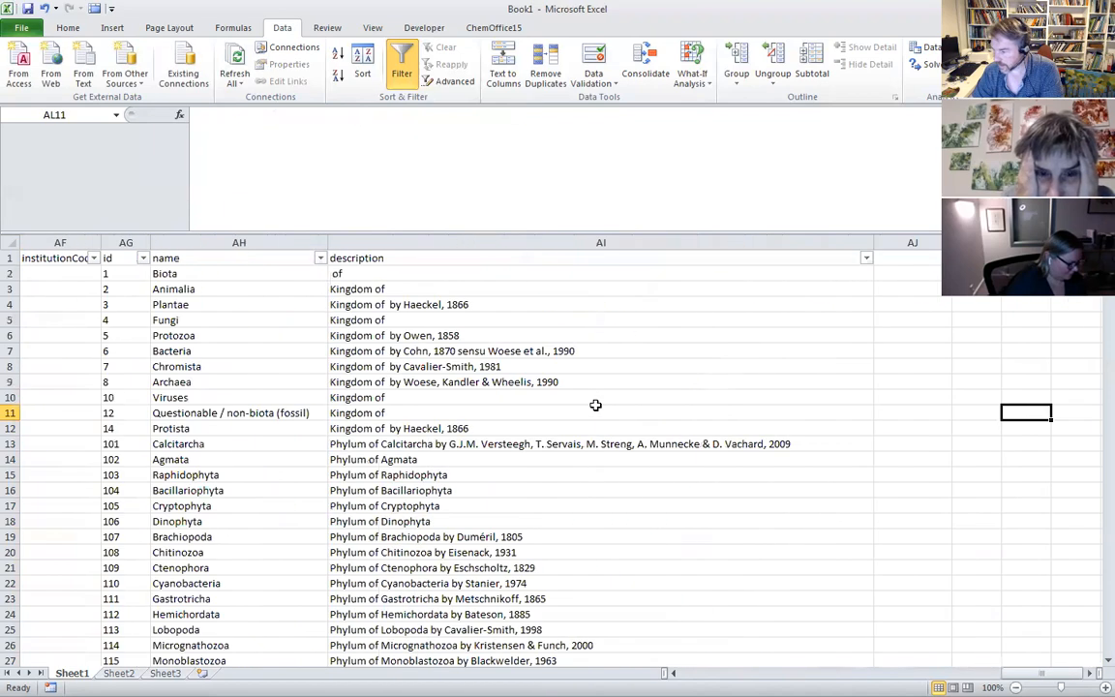
pyautogui.press('Left')
pyautogui.press('Left')
pyautogui.press('Left')
pyautogui.press('Left')
pyautogui.press('Right')
pyautogui.press('Right')
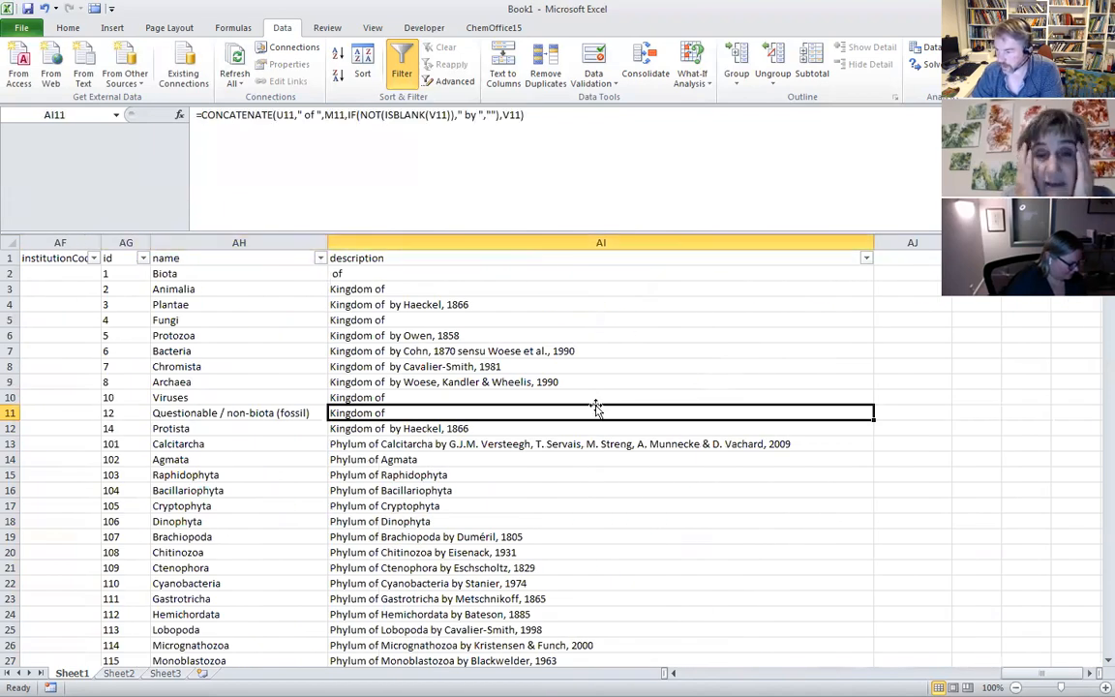
# - Check the name formula in the Viruses row and review the description column down to the Acritarcha row, AI35
pyautogui.press('Left')
pyautogui.press('Up')
pyautogui.press('Up')
pyautogui.press('Up')
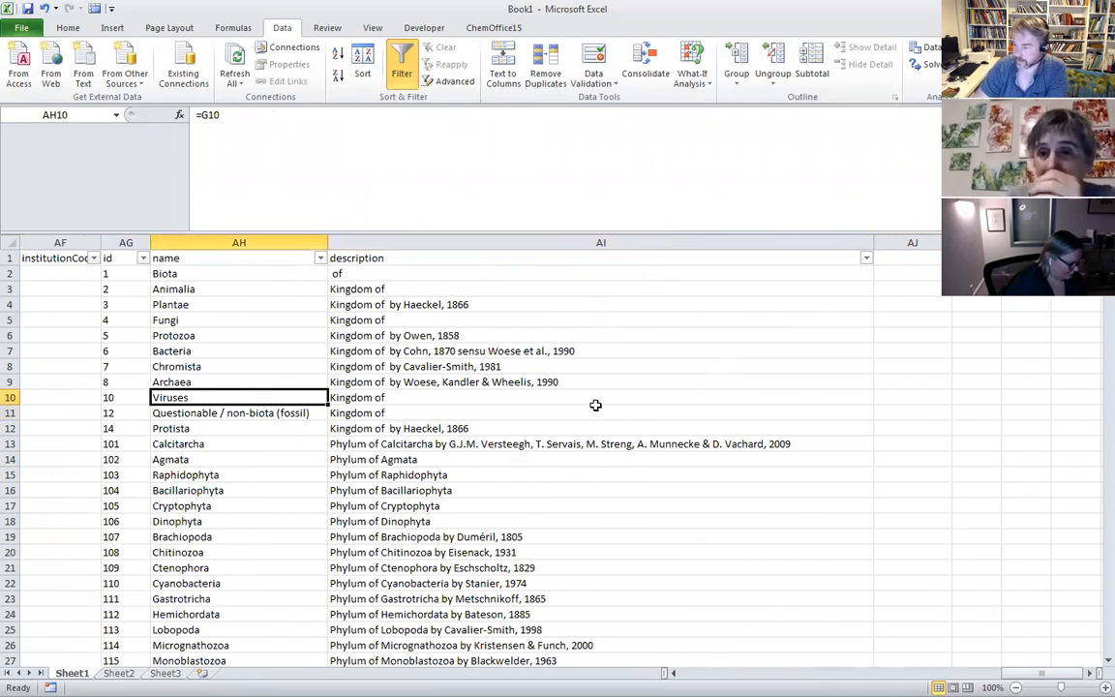
pyautogui.press('Right')
pyautogui.press('Down')
pyautogui.press('Down')
pyautogui.press('Down')
pyautogui.press('Down')
pyautogui.press('Down')
pyautogui.press('Down')
pyautogui.press('Down')
pyautogui.press('Down')
pyautogui.press('Down')
pyautogui.press('Down')
pyautogui.press('Down')
pyautogui.press('Down')
pyautogui.press('Down')
pyautogui.press('Down')
pyautogui.press('Down')
pyautogui.press('Down')
pyautogui.press('Down')
pyautogui.press('Down')
pyautogui.press('Down')
pyautogui.press('Down')
pyautogui.press('Down')
pyautogui.press('Down')
pyautogui.press('Down')
pyautogui.press('Down')
pyautogui.press('Down')
pyautogui.press('Down')
pyautogui.press('Down')
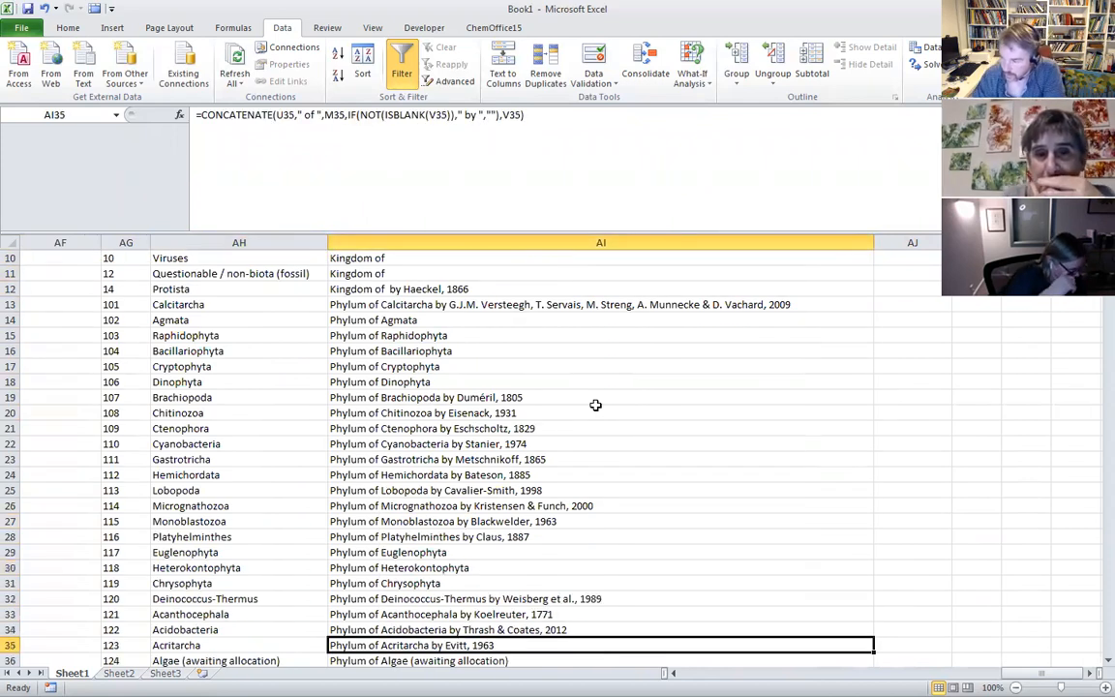
# - Filter the phylum column to show only the Mollusca records
pyautogui.press('Left')
pyautogui.press('Left')
pyautogui.press('Left')
pyautogui.press('Left')
pyautogui.press('Left')
pyautogui.press('Left')
pyautogui.press('Left')
pyautogui.press('Left')
pyautogui.press('Left')
pyautogui.press('Left')
pyautogui.press('Left')
pyautogui.press('Left')
pyautogui.press('Left')
pyautogui.press('Left')
pyautogui.press('Left')
pyautogui.press('Left')
pyautogui.press('Left')
pyautogui.press('Left')
pyautogui.press('Left')
pyautogui.press('Left')
pyautogui.press('Left')
pyautogui.press('Left')
pyautogui.press('Left')
pyautogui.press('Left')
pyautogui.press('Left')
pyautogui.press('Left')
pyautogui.press('Left')
pyautogui.press('Left')
pyautogui.press('Left')
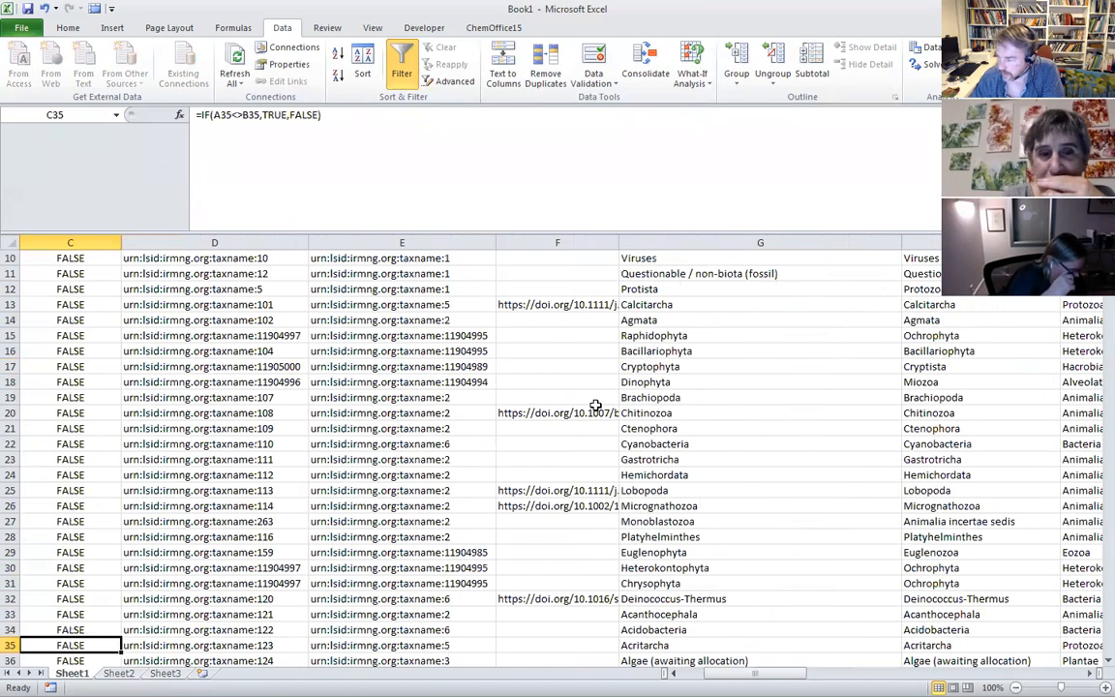
pyautogui.scroll(3, 593, 401)
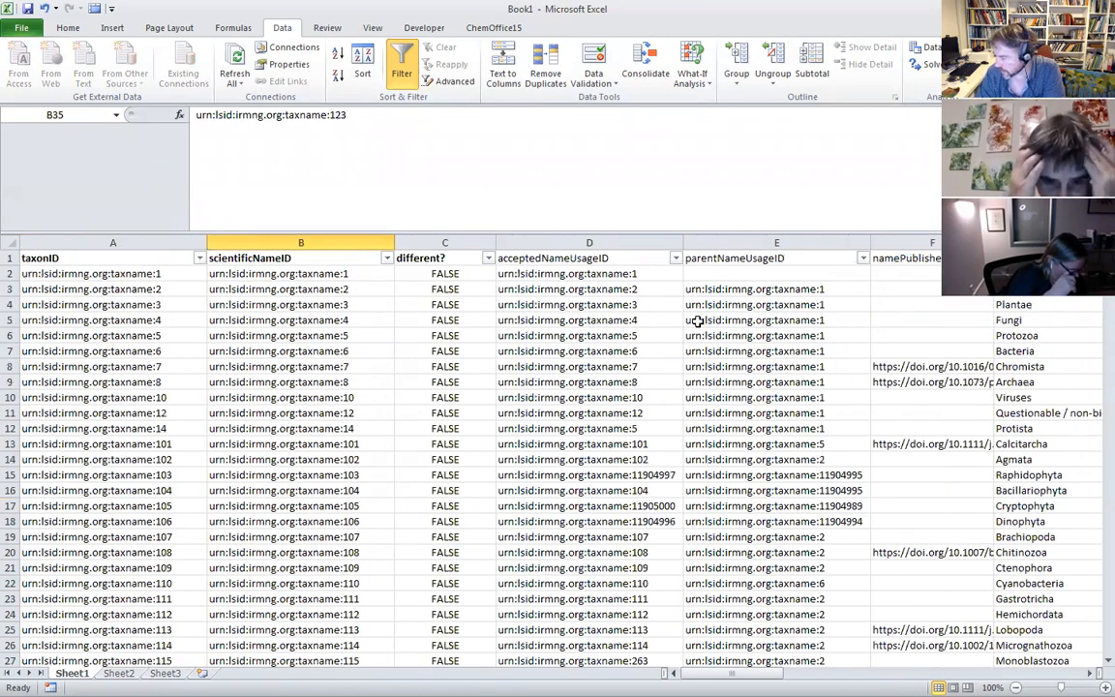
pyautogui.click(1091, 674)
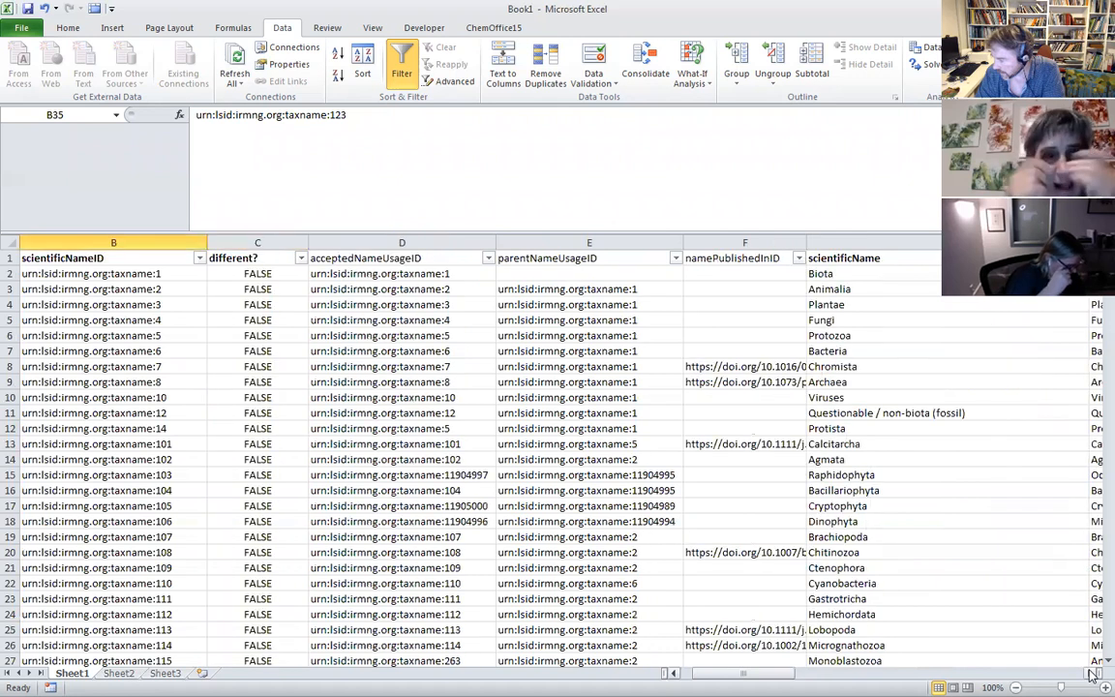
pyautogui.click(1091, 674)
pyautogui.click(1091, 673)
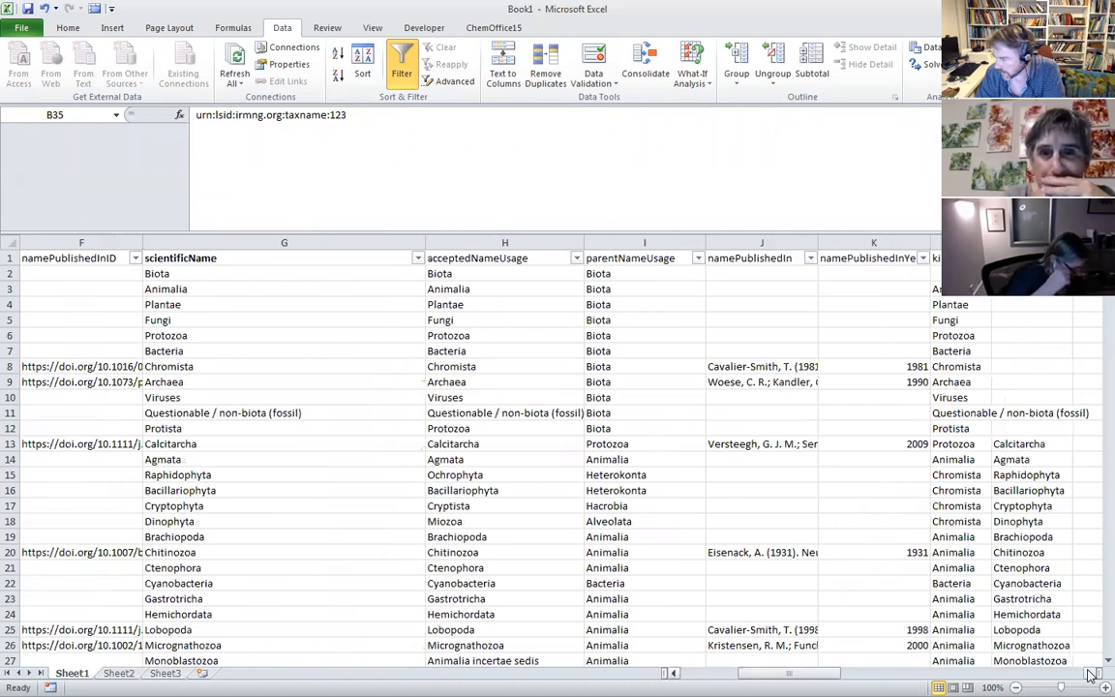
pyautogui.click(1091, 673)
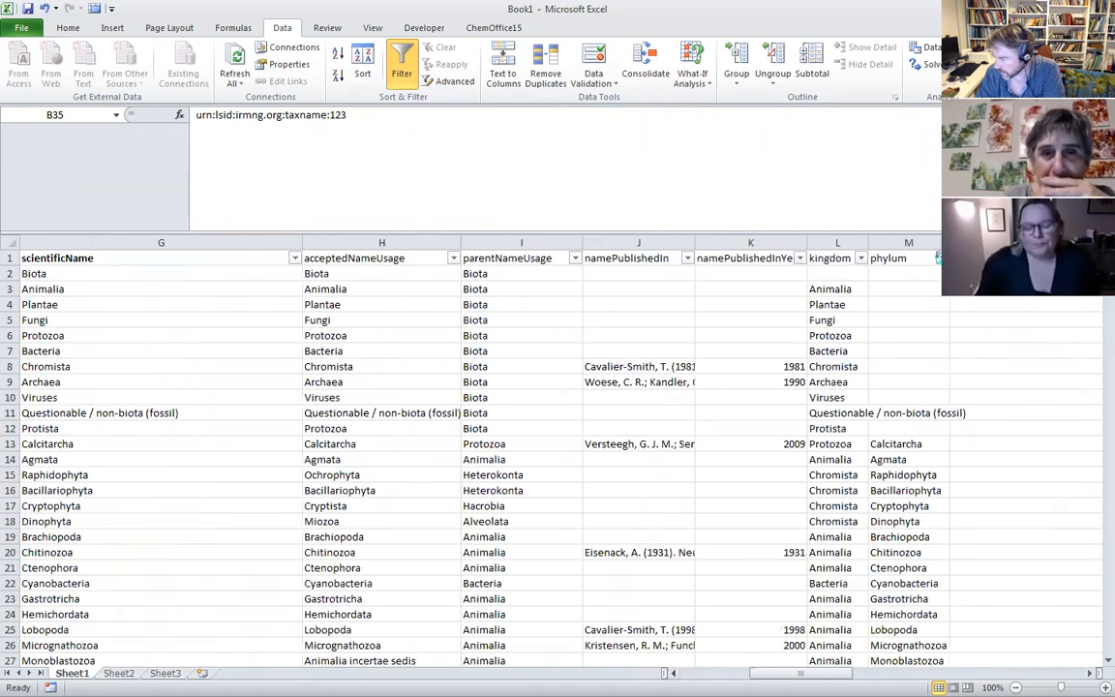
pyautogui.click(938, 257)
pyautogui.click(816, 402)
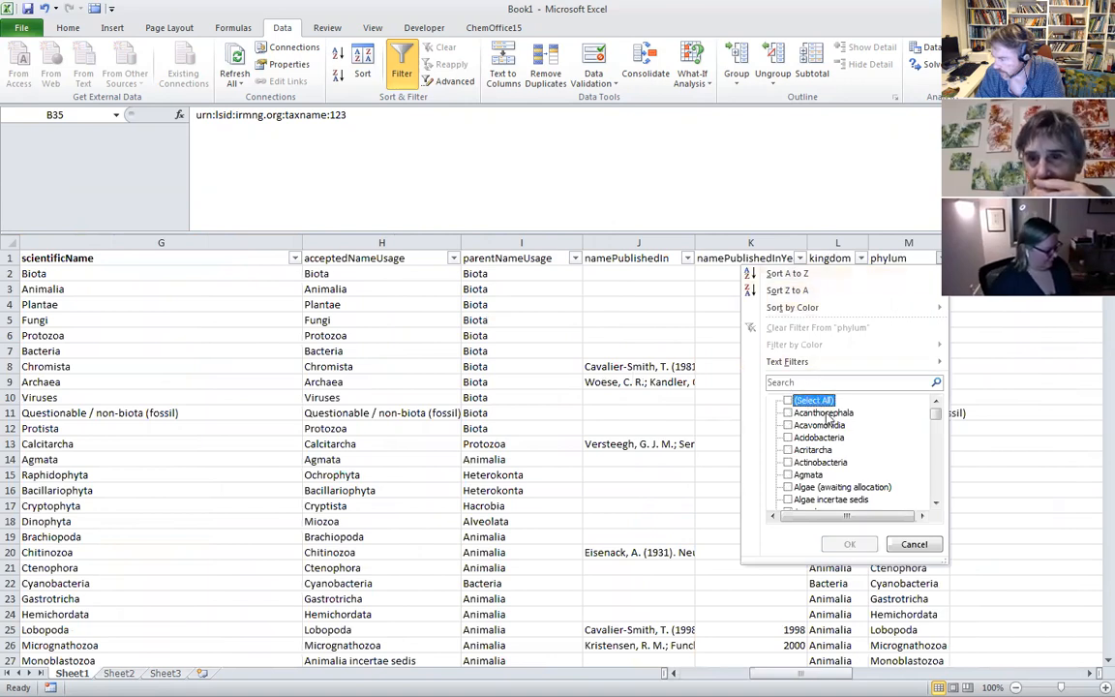
pyautogui.scroll(-8, 827, 421)
pyautogui.scroll(-15, 829, 423)
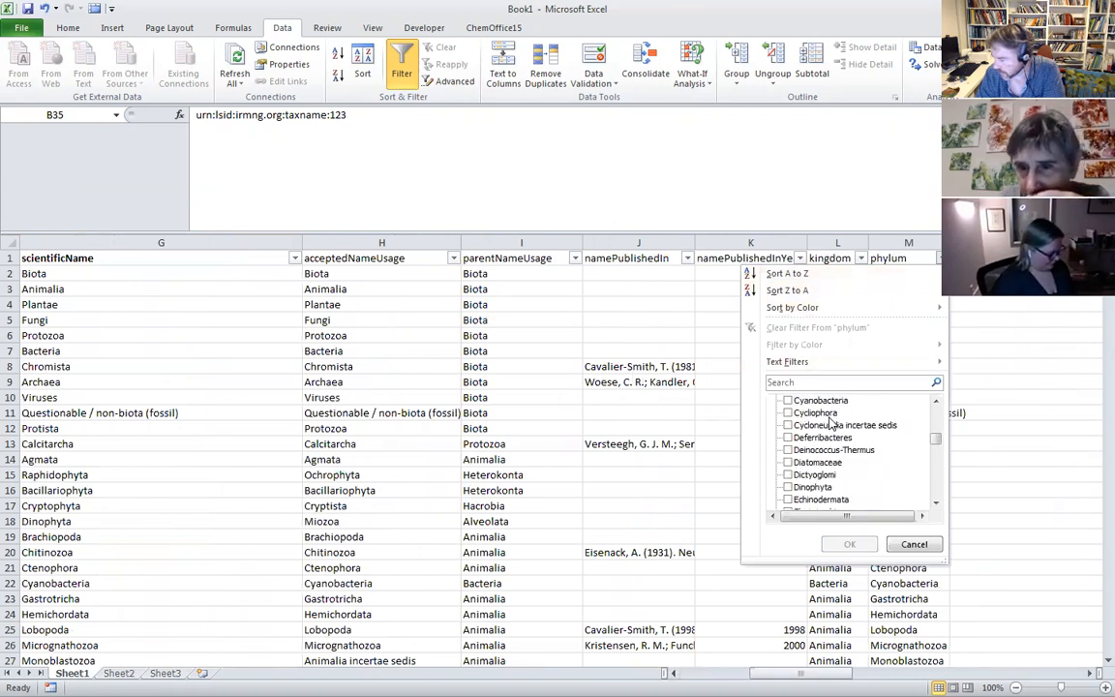
pyautogui.scroll(-10, 827, 423)
pyautogui.scroll(10, 821, 436)
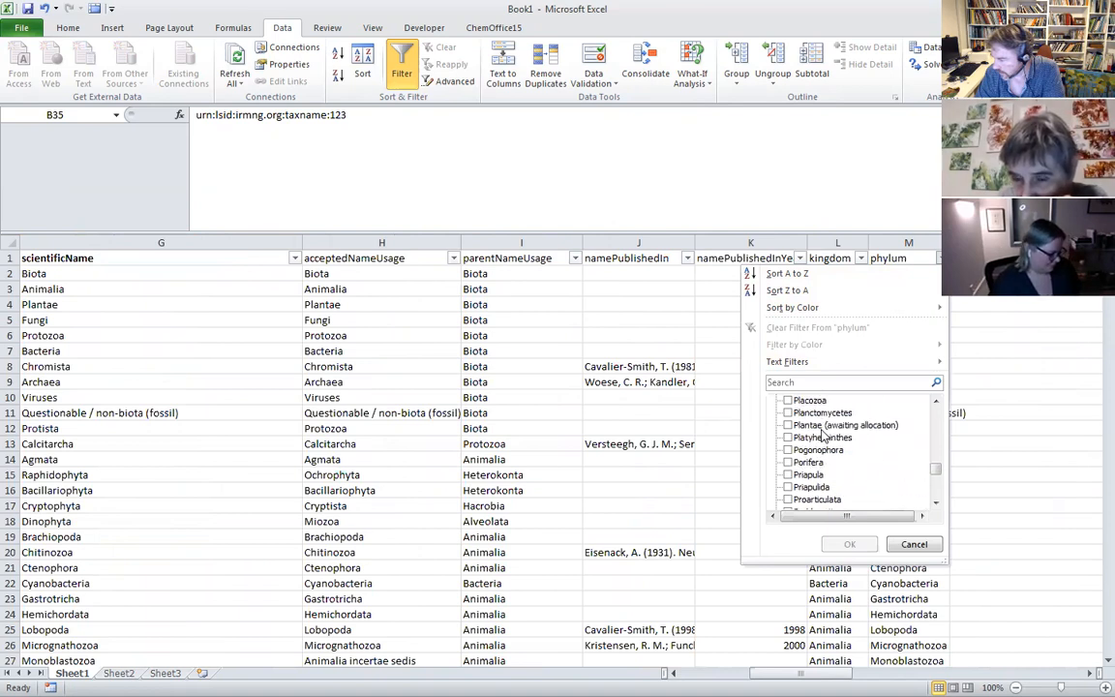
pyautogui.scroll(4, 820, 426)
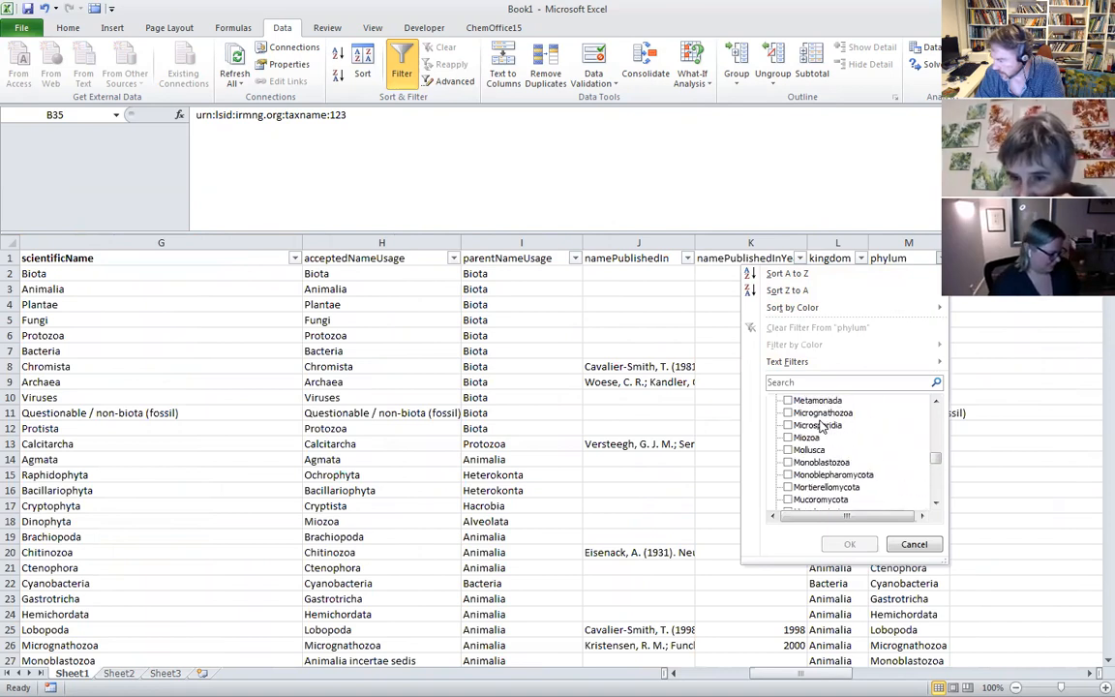
pyautogui.click(818, 449)
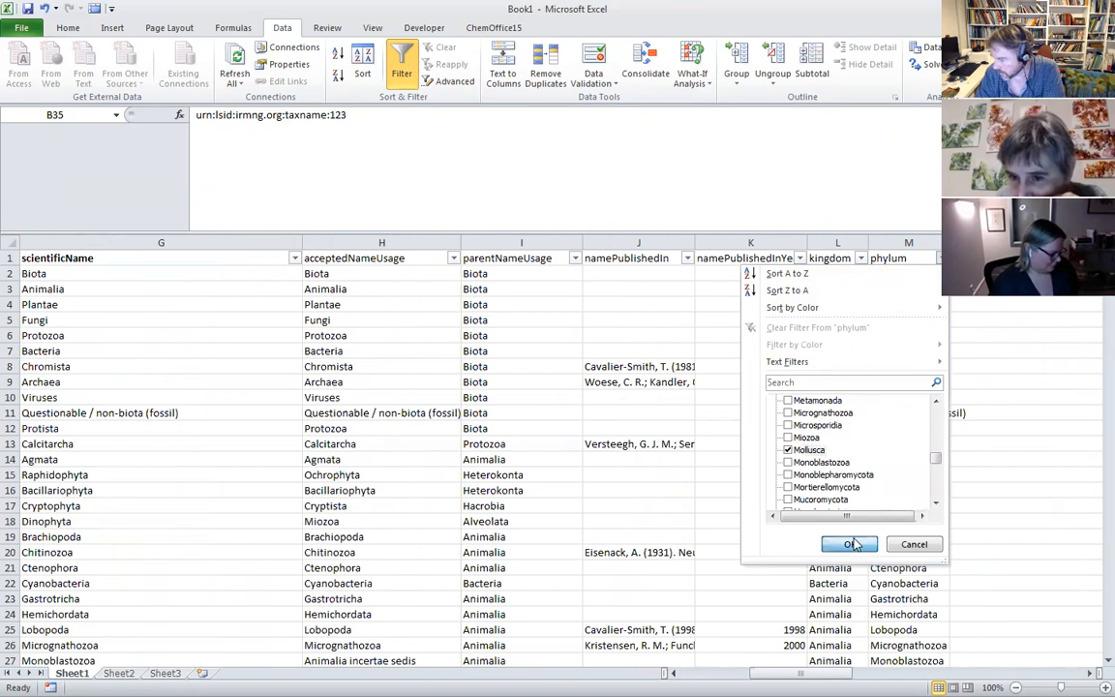
pyautogui.click(849, 543)
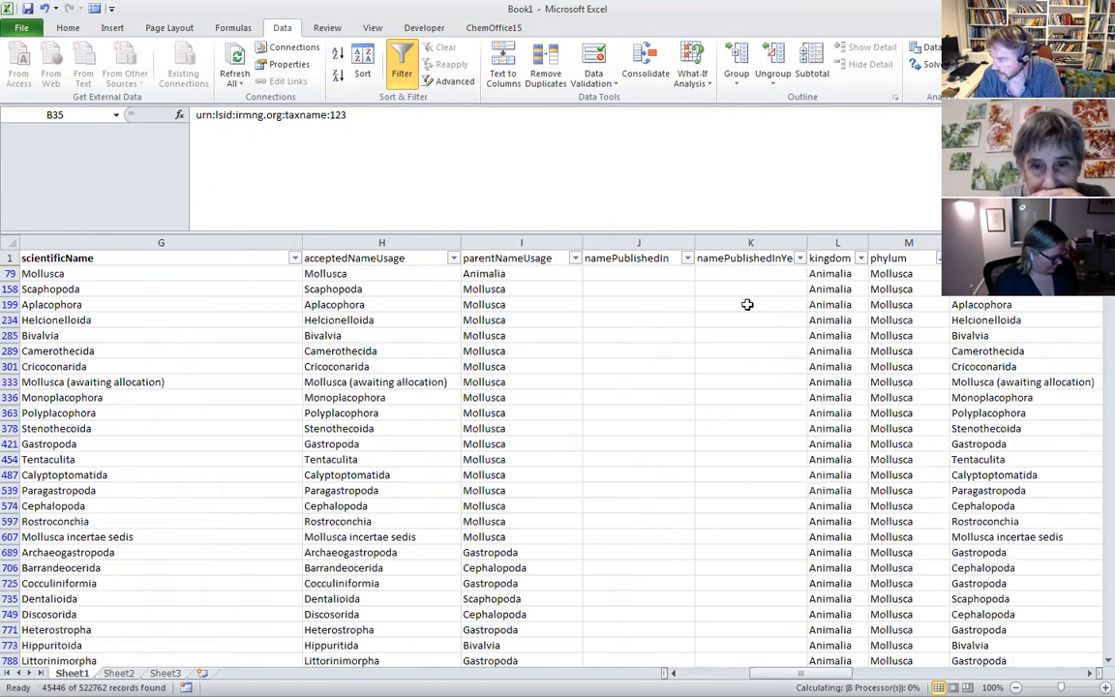
# - Examine the filtered Mollusca records across the columns from scientificNameID to taxonomicStatus
pyautogui.click(907, 293)
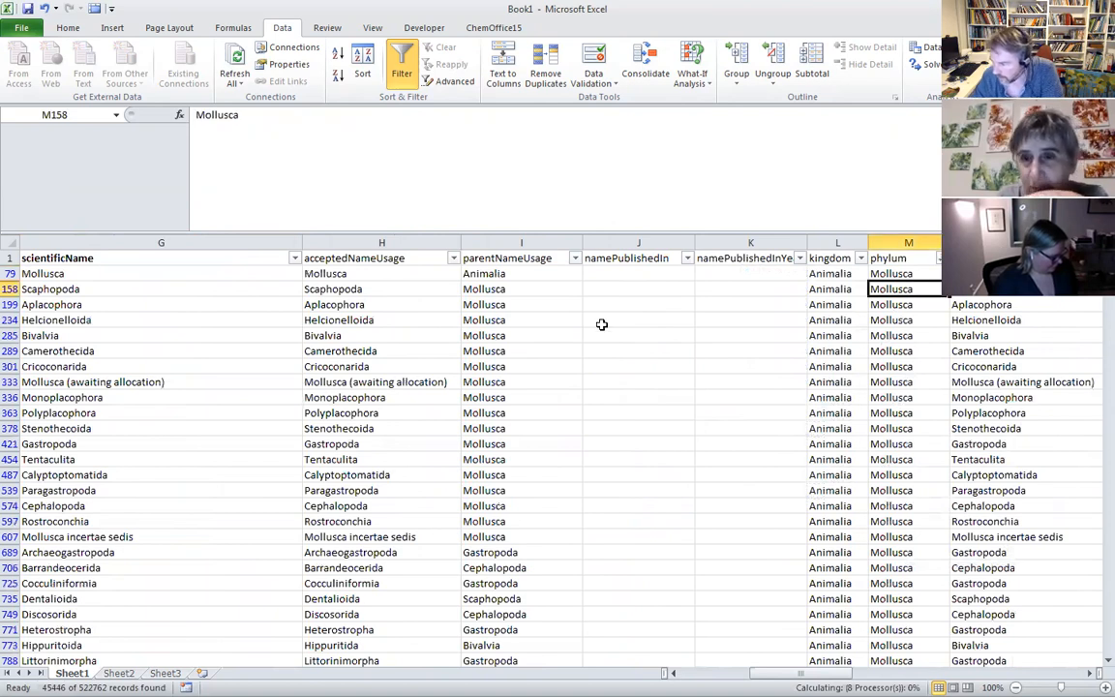
pyautogui.press('Left')
pyautogui.press('Left')
pyautogui.press('Left')
pyautogui.press('Left')
pyautogui.press('Left')
pyautogui.press('Left')
pyautogui.press('Left')
pyautogui.press('Left')
pyautogui.press('Left')
pyautogui.press('Left')
pyautogui.press('Left')
pyautogui.press('Left')
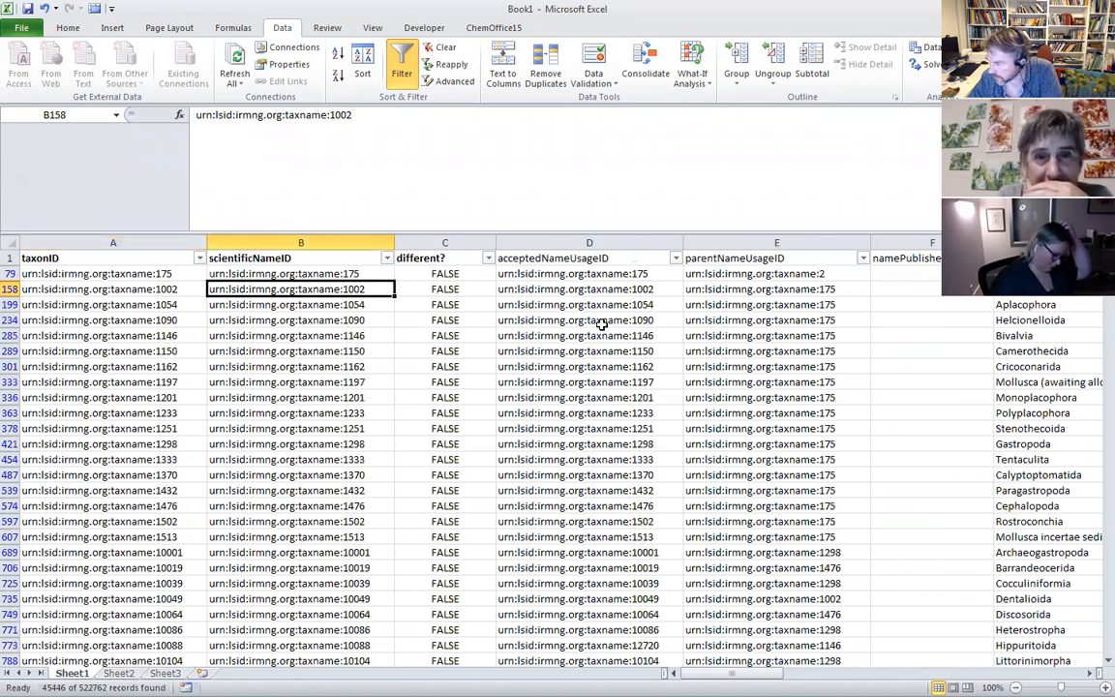
pyautogui.press('Right')
pyautogui.press('Right')
pyautogui.press('Right')
pyautogui.press('Right')
pyautogui.press('Right')
pyautogui.press('Right')
pyautogui.press('Right')
pyautogui.press('Right')
pyautogui.press('Right')
pyautogui.press('Right')
pyautogui.press('Right')
pyautogui.press('Right')
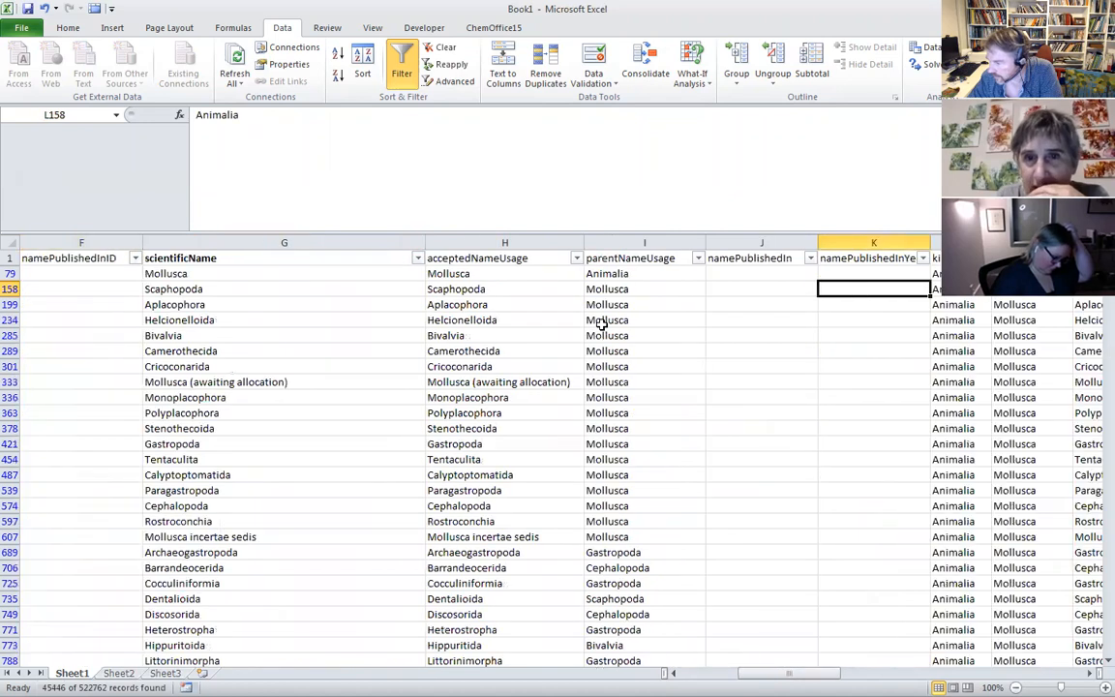
pyautogui.press('Right')
pyautogui.press('Right')
pyautogui.press('Right')
pyautogui.press('Right')
pyautogui.press('Right')
pyautogui.press('Right')
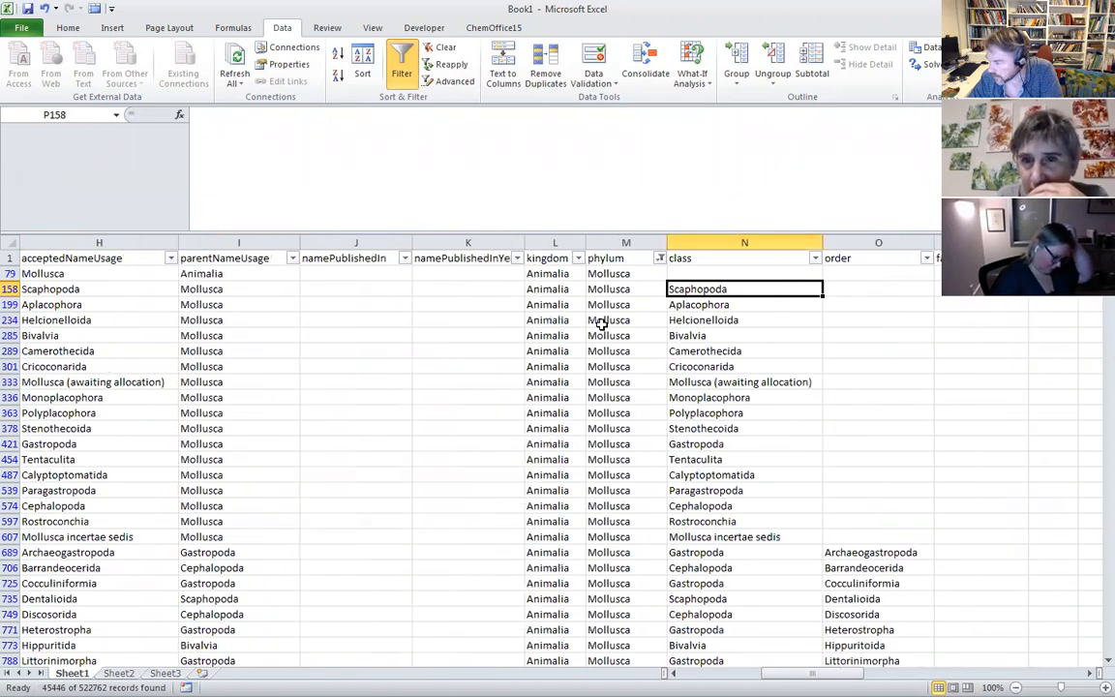
pyautogui.press('Right')
pyautogui.press('Right')
pyautogui.press('Right')
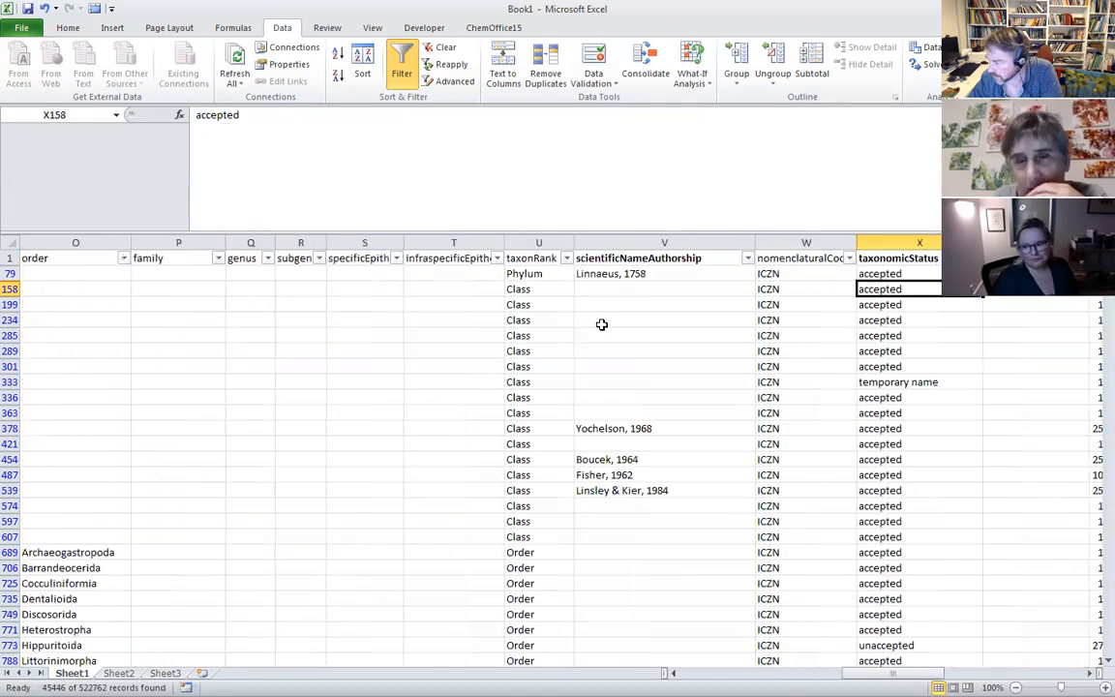
pyautogui.press('Left')
pyautogui.press('Left')
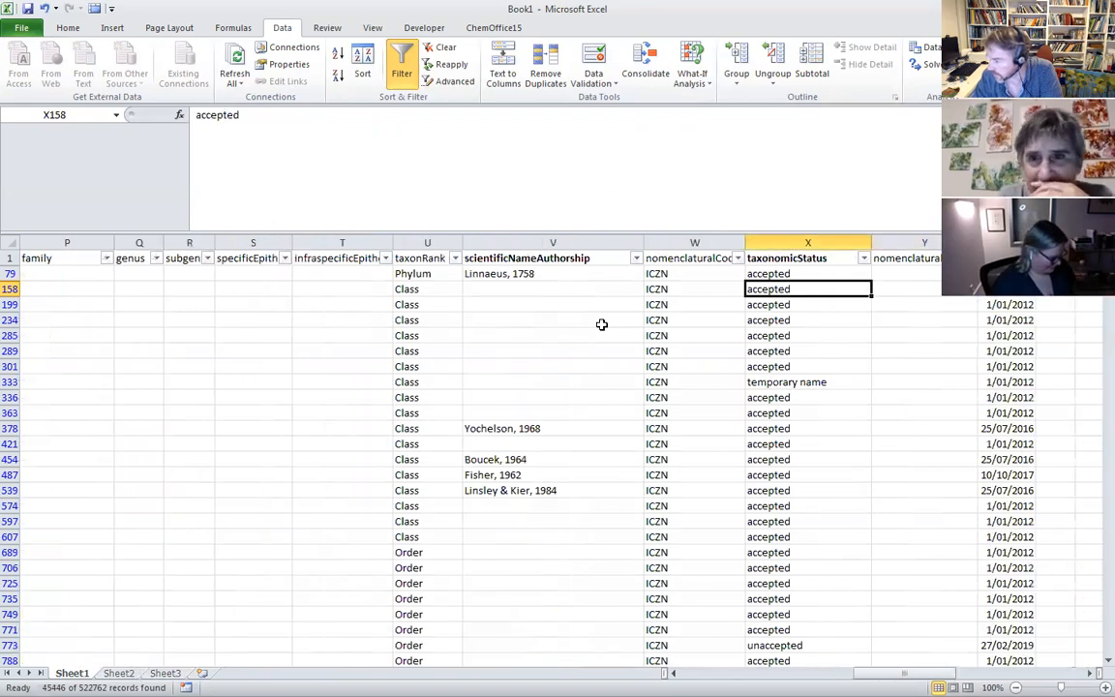
# - Exclude accepted names with the taxonomicStatus filter and review the statuses and modified dates of the remaining Mollusca records
pyautogui.click(863, 257)
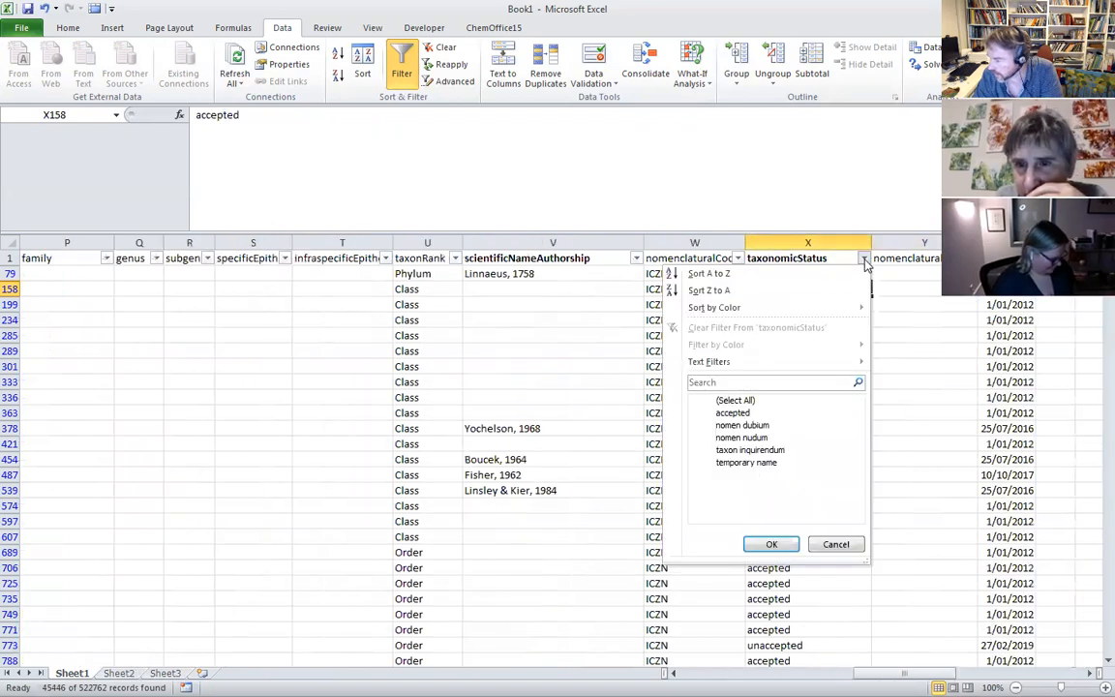
pyautogui.click(740, 414)
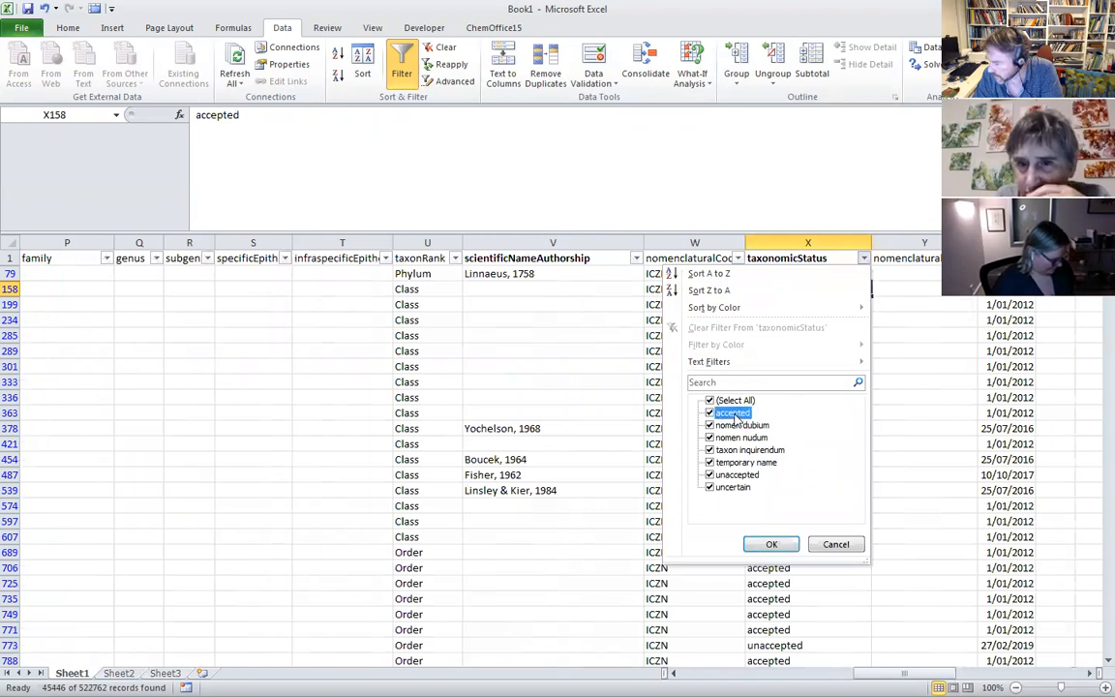
pyautogui.click(770, 546)
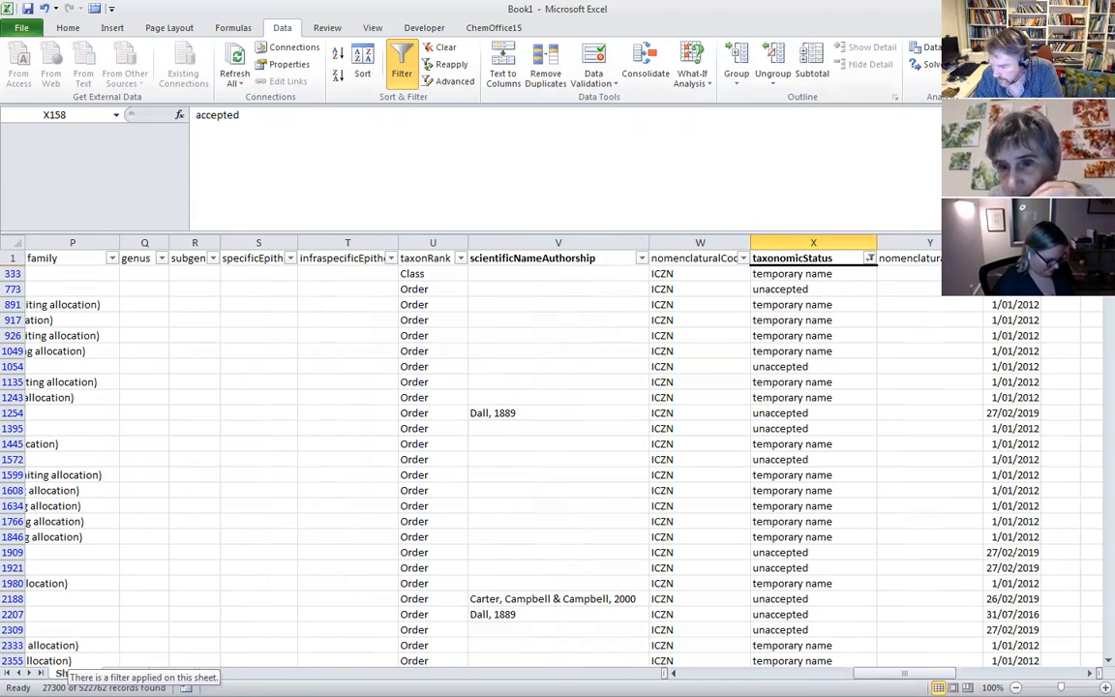
pyautogui.moveTo(902, 673); pyautogui.dragTo(929, 675)
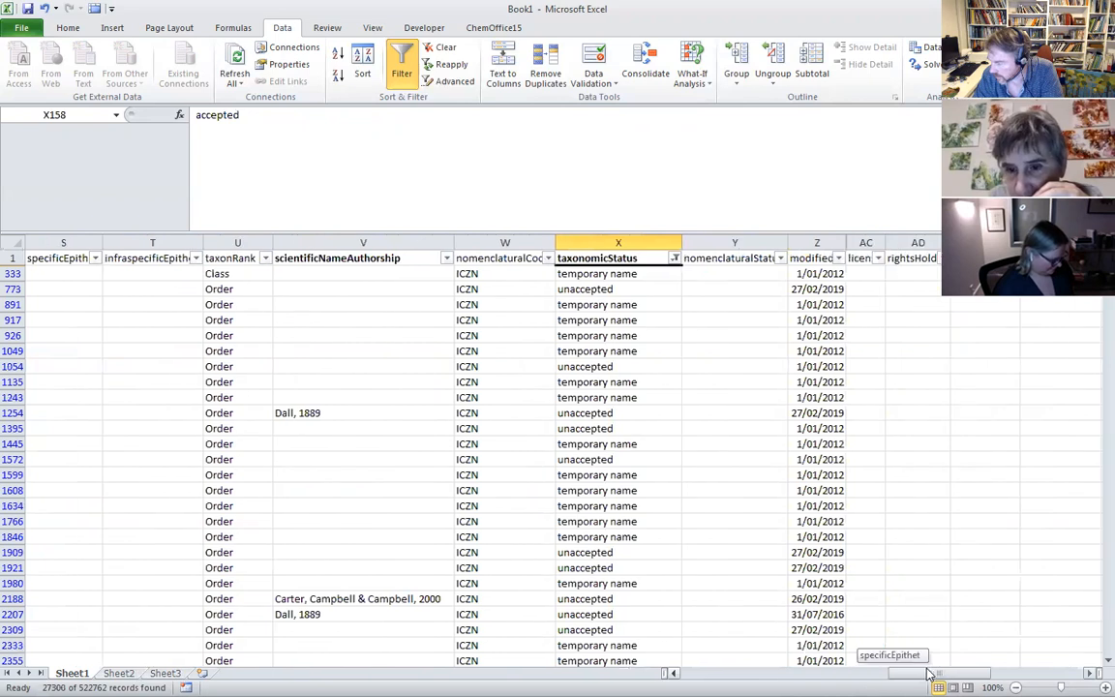
pyautogui.scroll(-5, 605, 378)
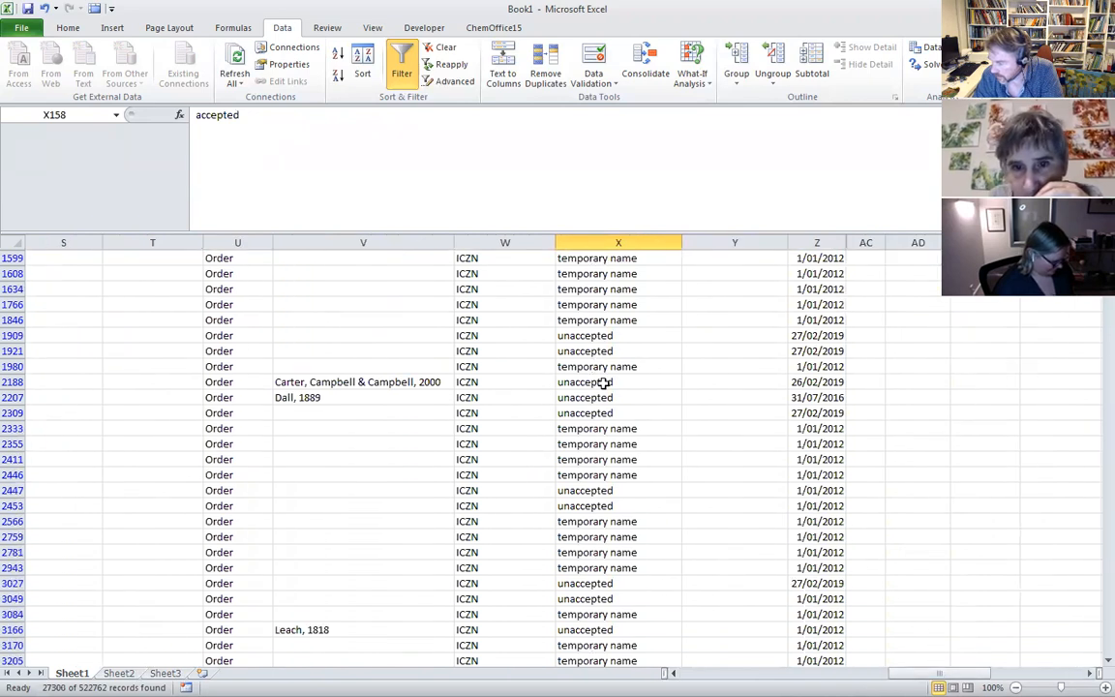
pyautogui.scroll(-2, 584, 423)
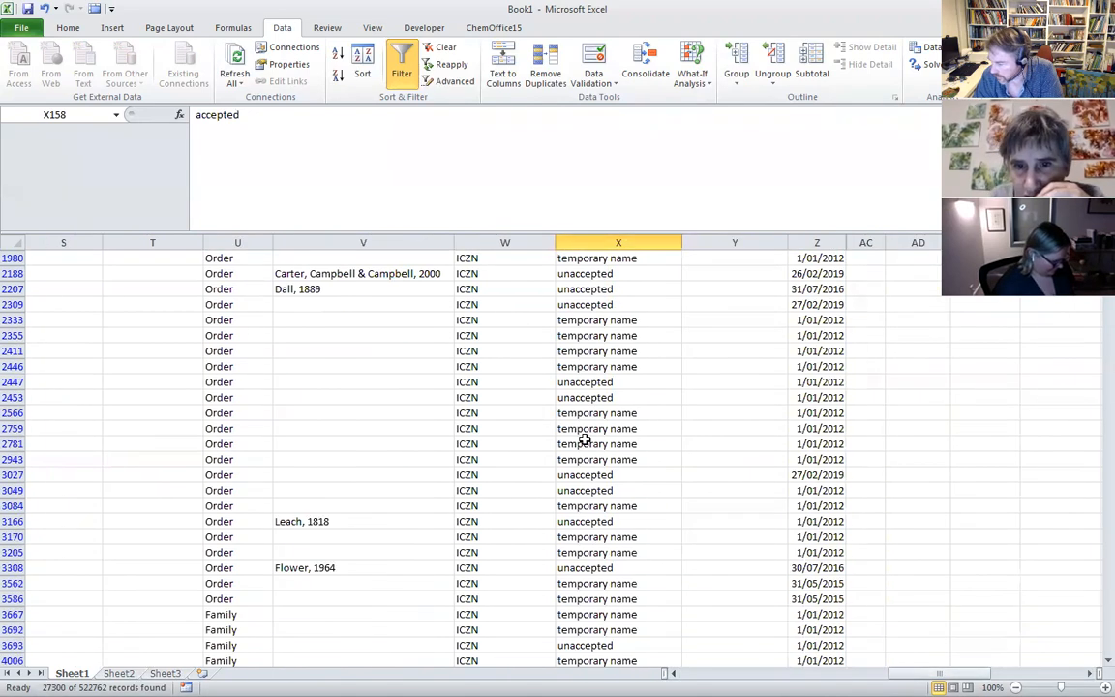
pyautogui.scroll(7, 696, 409)
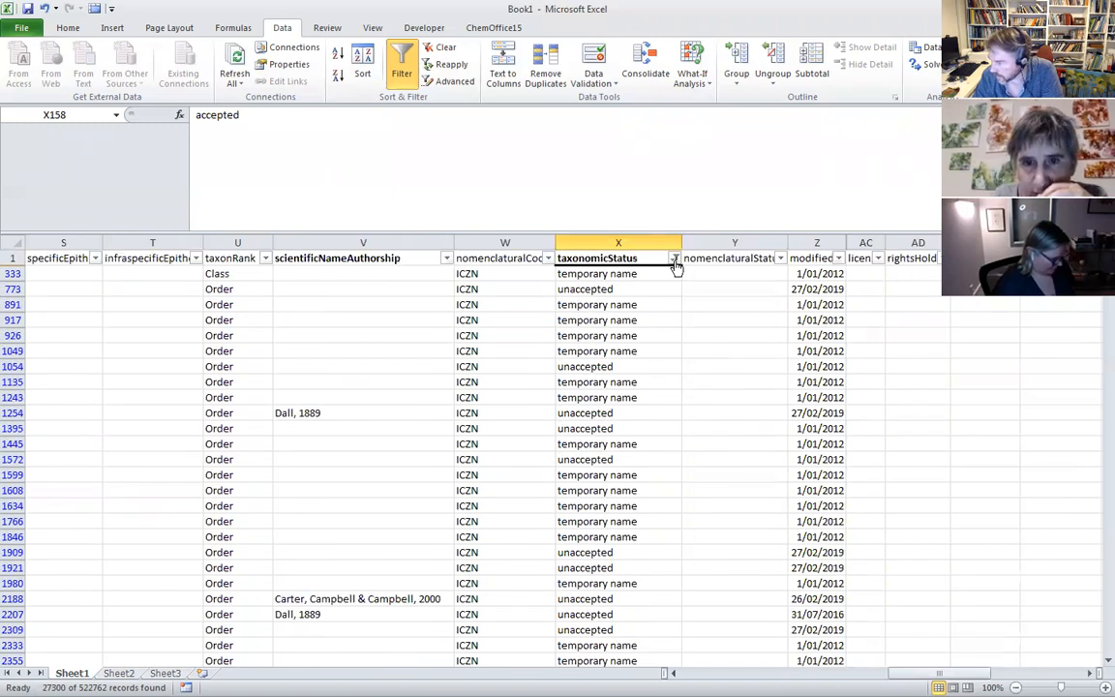
# - Filter taxonomicStatus to nomen nudum only and review those records through to their name and description columns
pyautogui.click(674, 259)
pyautogui.click(540, 412)
pyautogui.click(541, 405)
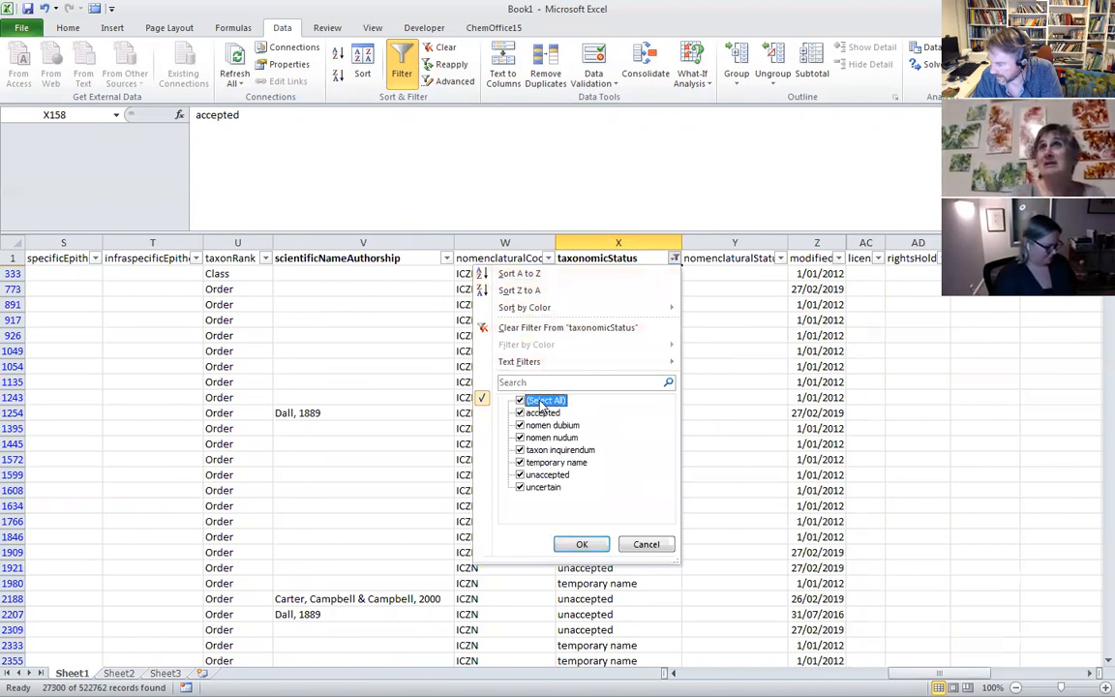
pyautogui.click(541, 404)
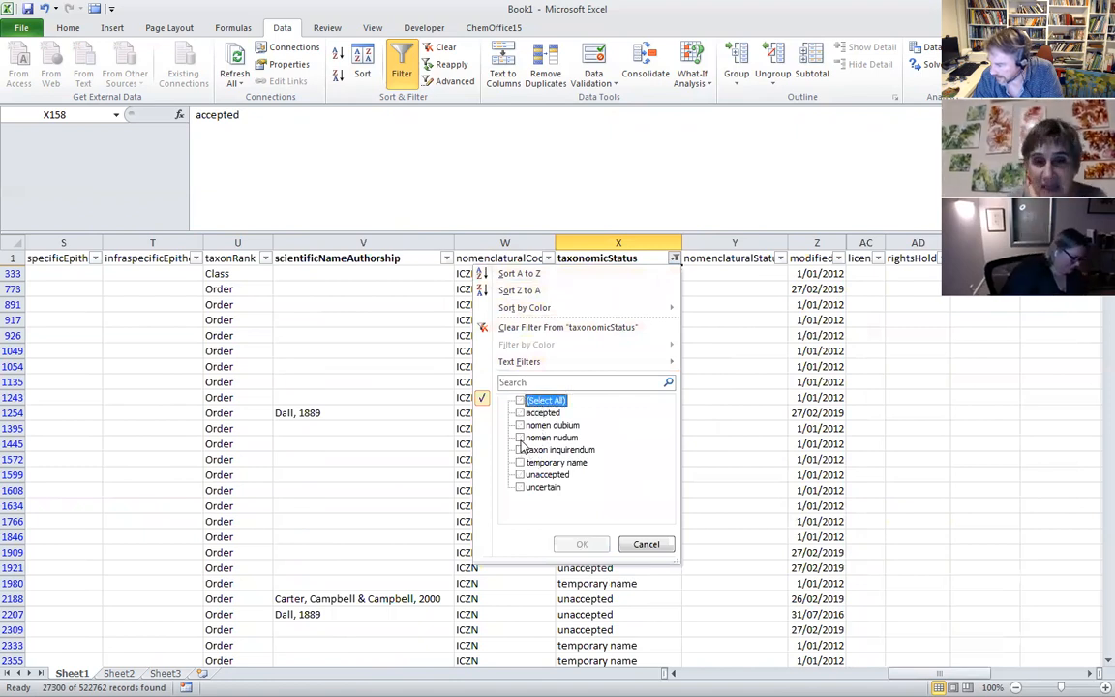
pyautogui.click(521, 439)
pyautogui.click(581, 543)
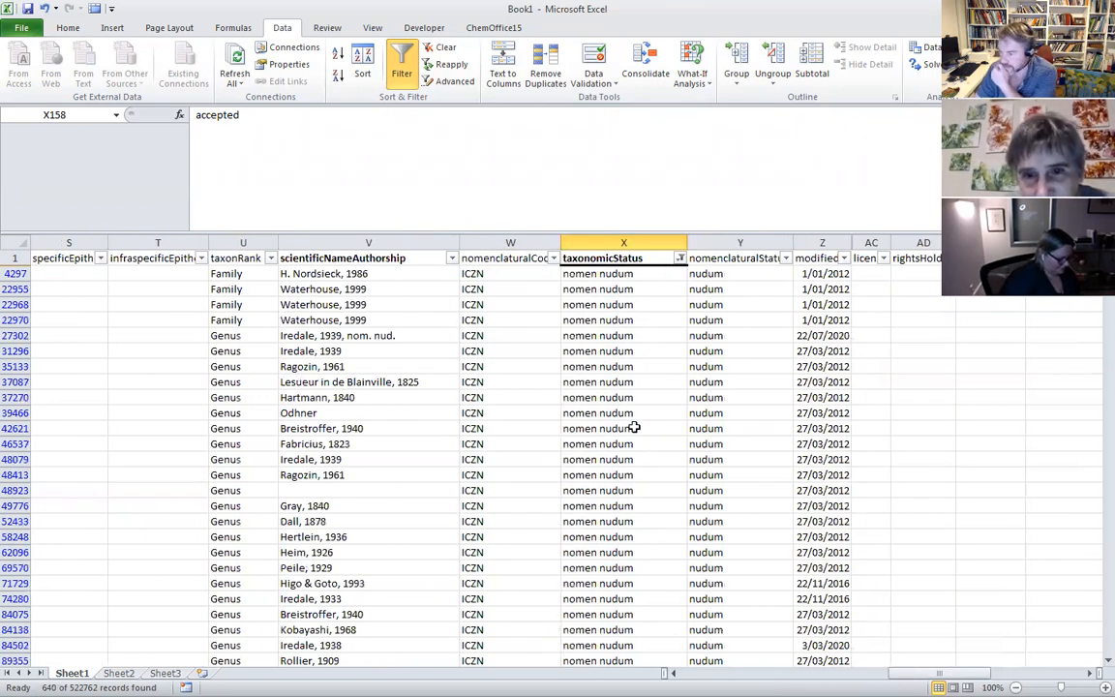
pyautogui.moveTo(924, 673); pyautogui.dragTo(995, 672)
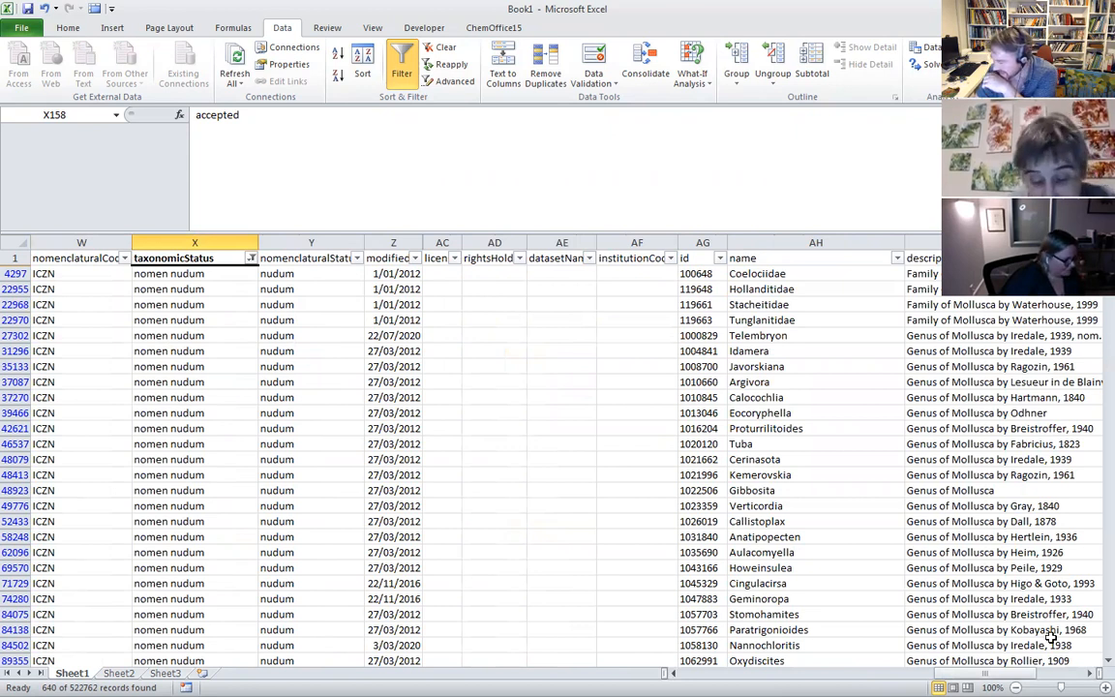
# - Change the taxonomicStatus filter to show only records with the status temporary name
pyautogui.click(250, 258)
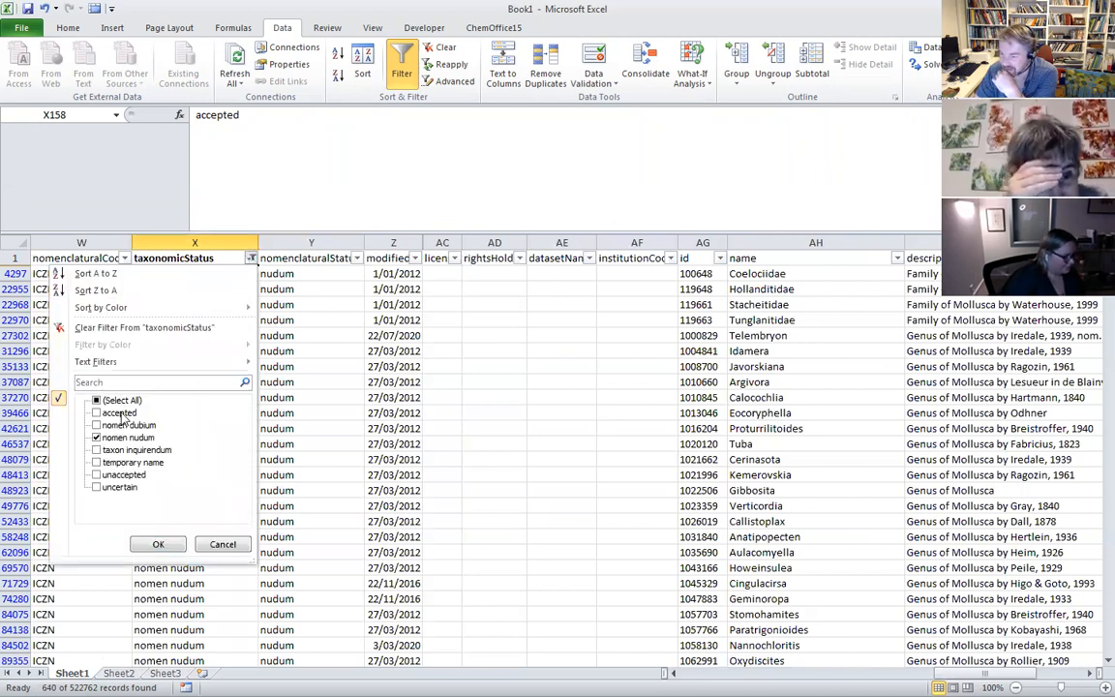
pyautogui.click(97, 400)
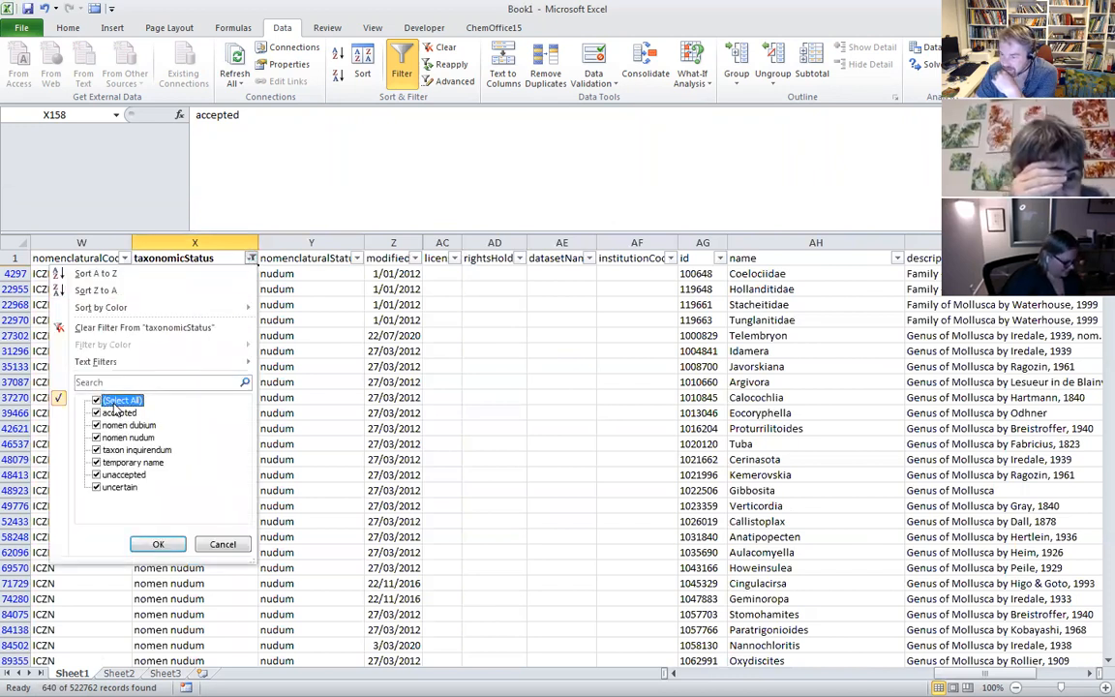
pyautogui.click(110, 426)
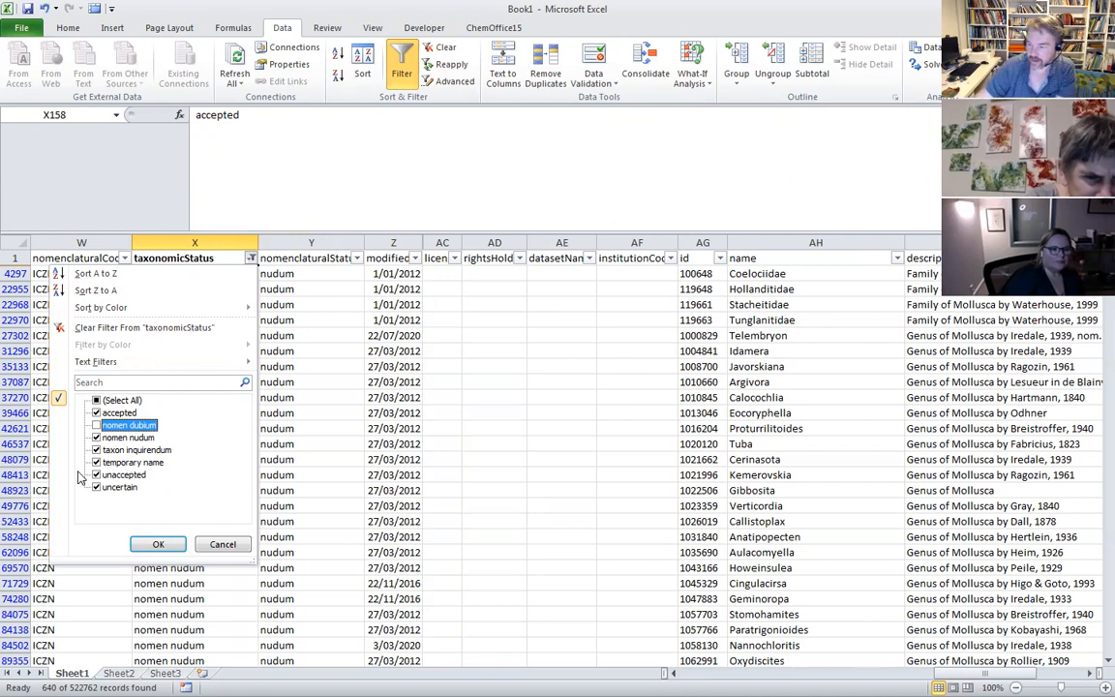
pyautogui.click(95, 427)
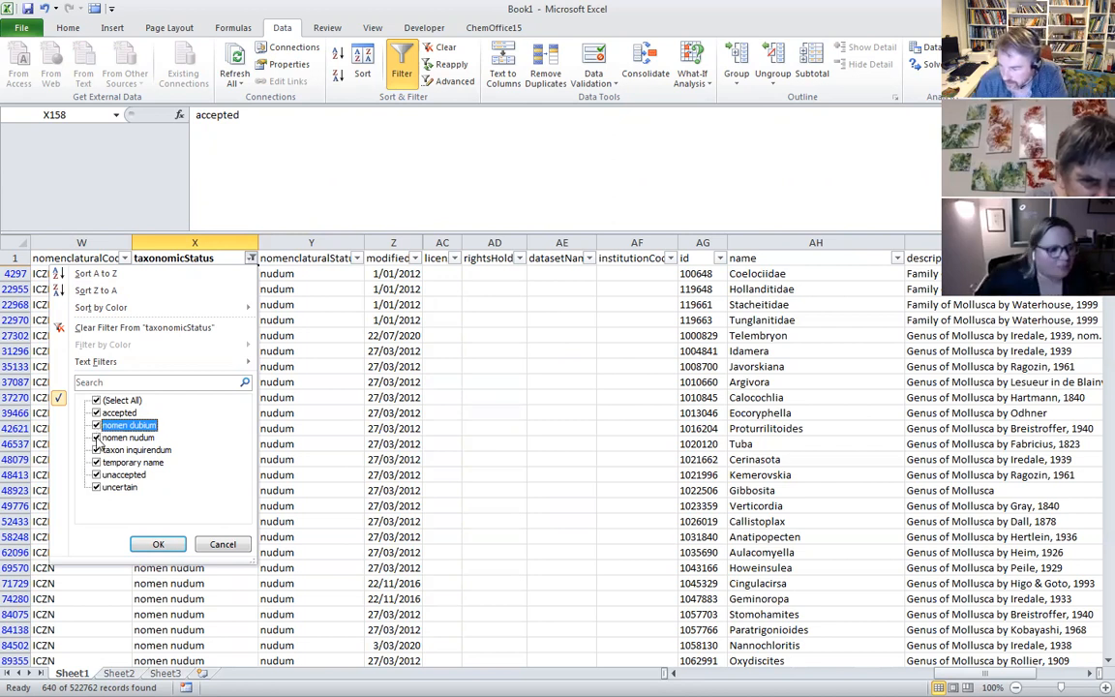
pyautogui.click(96, 438)
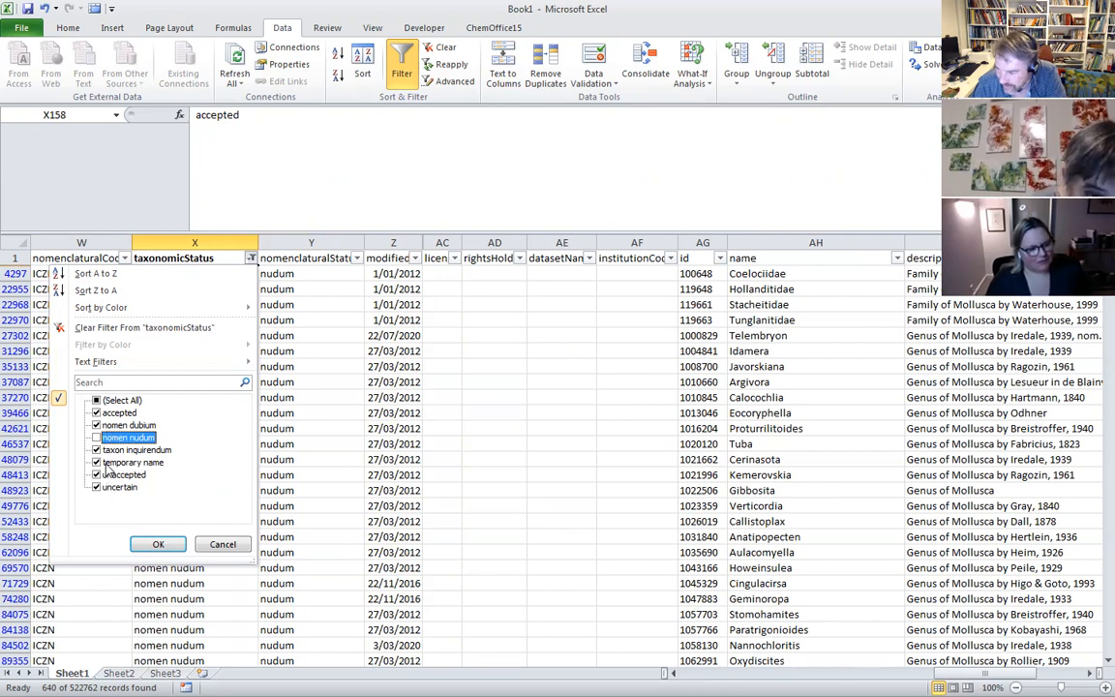
pyautogui.click(96, 401)
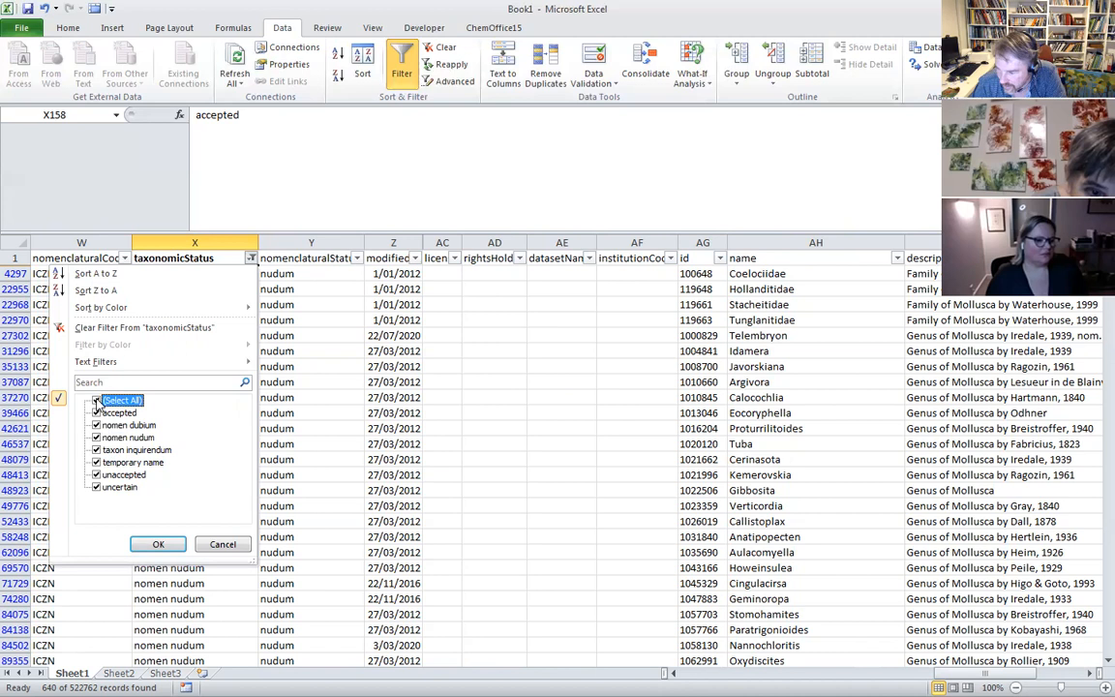
pyautogui.click(97, 462)
pyautogui.click(158, 544)
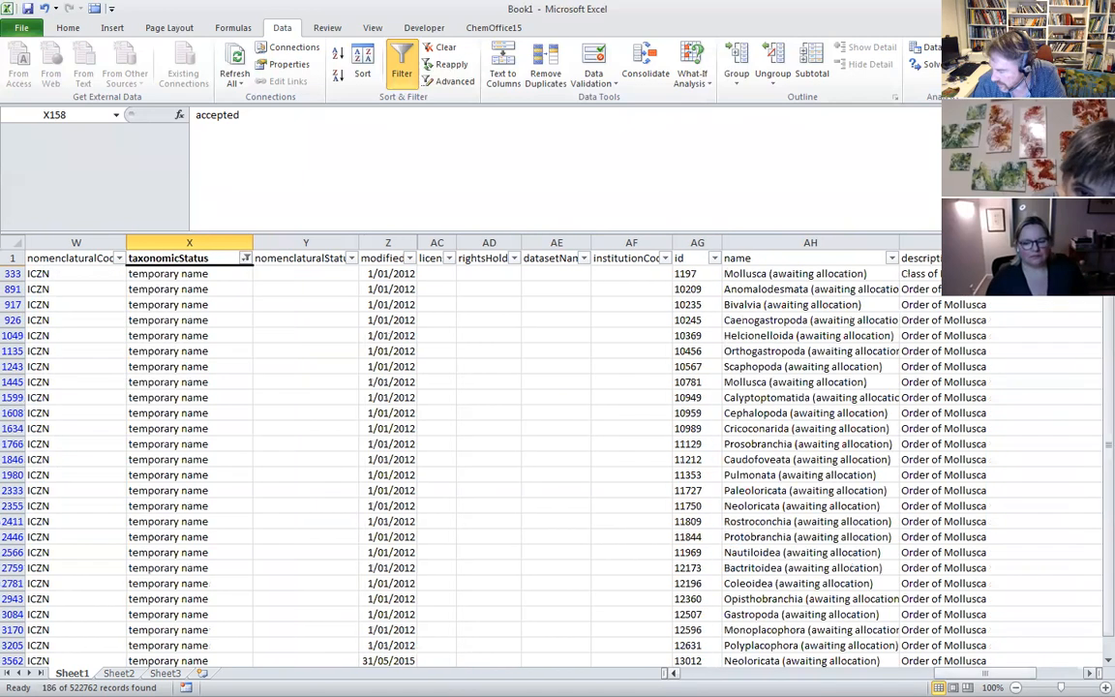
# - Examine the temporary name records from their name and description columns back to acceptedNameUsageID, parentNameUsageID and scientificName
pyautogui.click(818, 274)
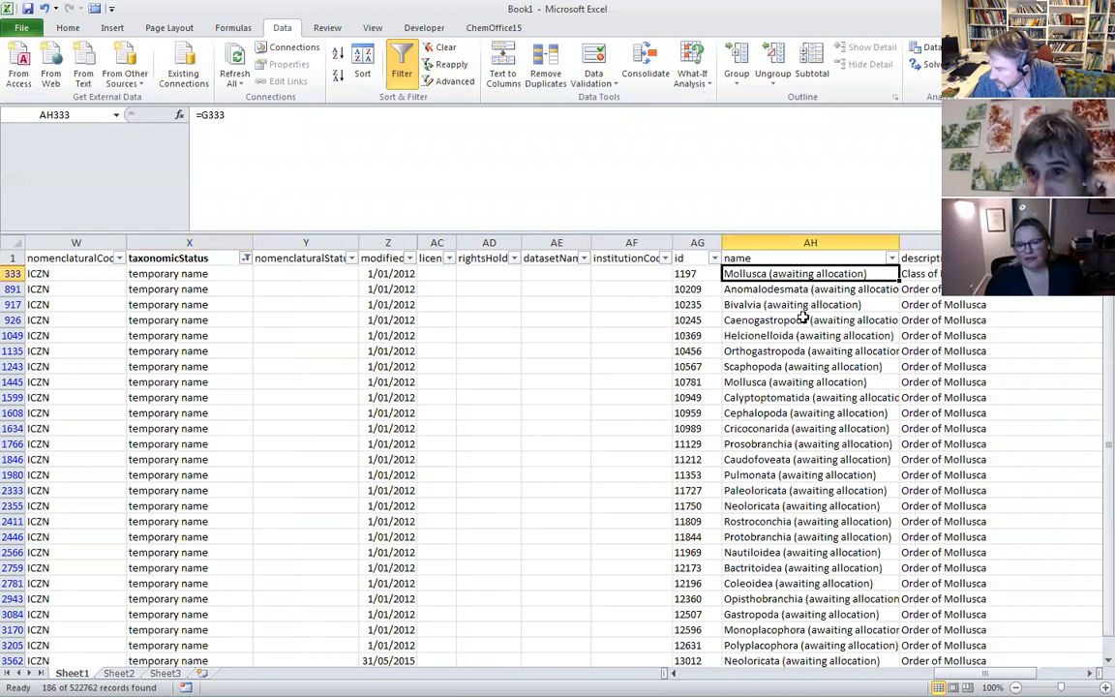
pyautogui.click(798, 307)
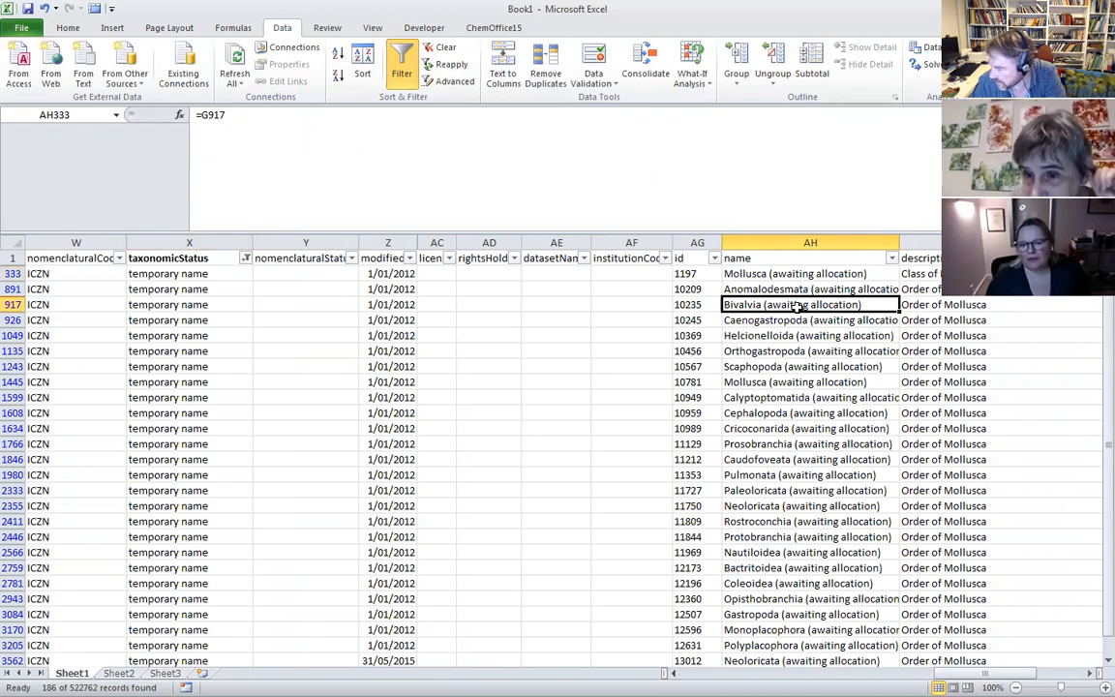
pyautogui.click(792, 276)
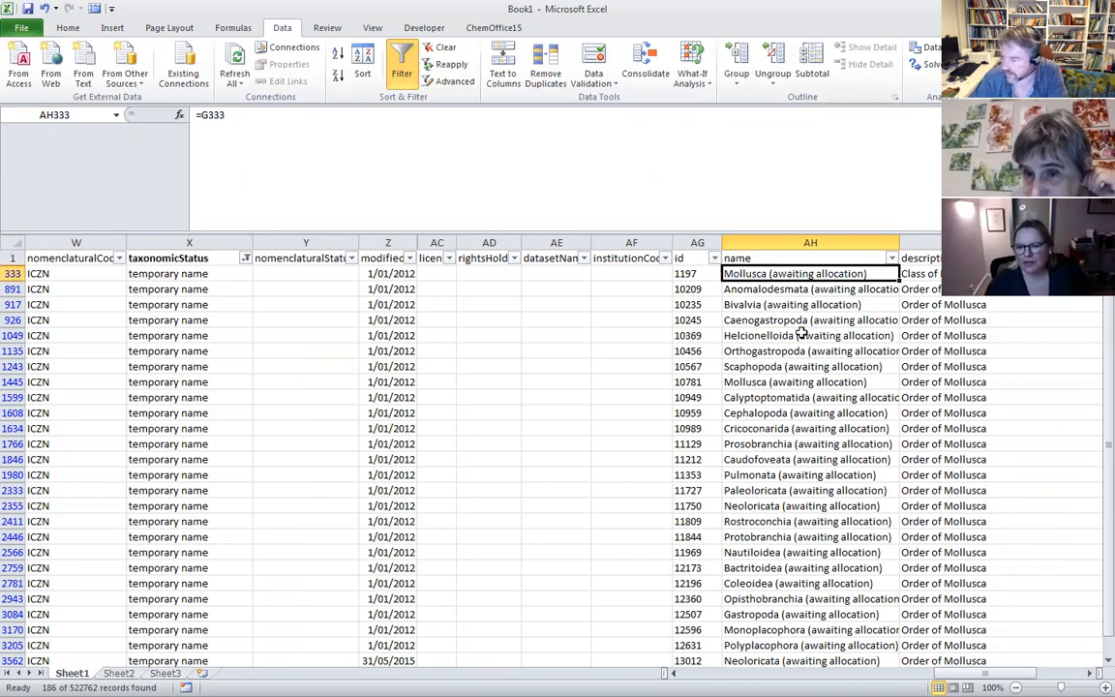
pyautogui.press('Right')
pyautogui.press('Left')
pyautogui.press('Left')
pyautogui.press('Left')
pyautogui.press('Left')
pyautogui.press('Left')
pyautogui.press('Left')
pyautogui.press('Left')
pyautogui.press('Left')
pyautogui.press('Left')
pyautogui.press('Left')
pyautogui.press('Left')
pyautogui.press('Left')
pyautogui.press('Left')
pyautogui.press('Left')
pyautogui.press('Left')
pyautogui.press('Left')
pyautogui.press('Left')
pyautogui.press('Left')
pyautogui.press('Left')
pyautogui.press('Left')
pyautogui.press('Left')
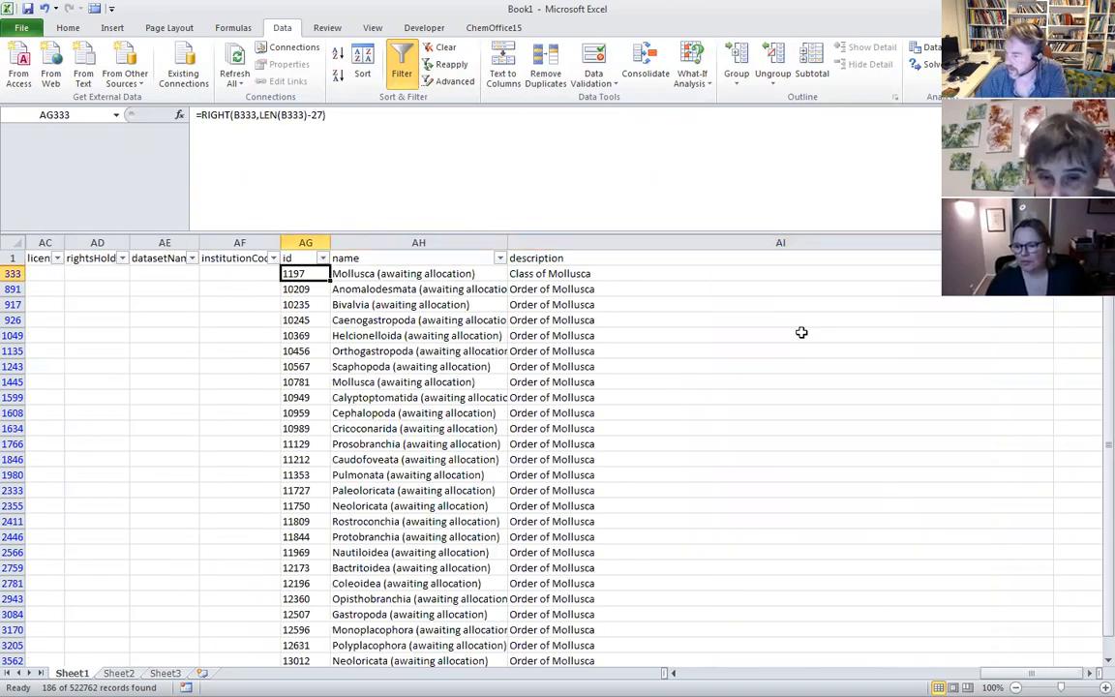
pyautogui.press('Right')
pyautogui.press('Right')
pyautogui.press('Right')
pyautogui.press('Right')
pyautogui.press('Right')
pyautogui.press('Right')
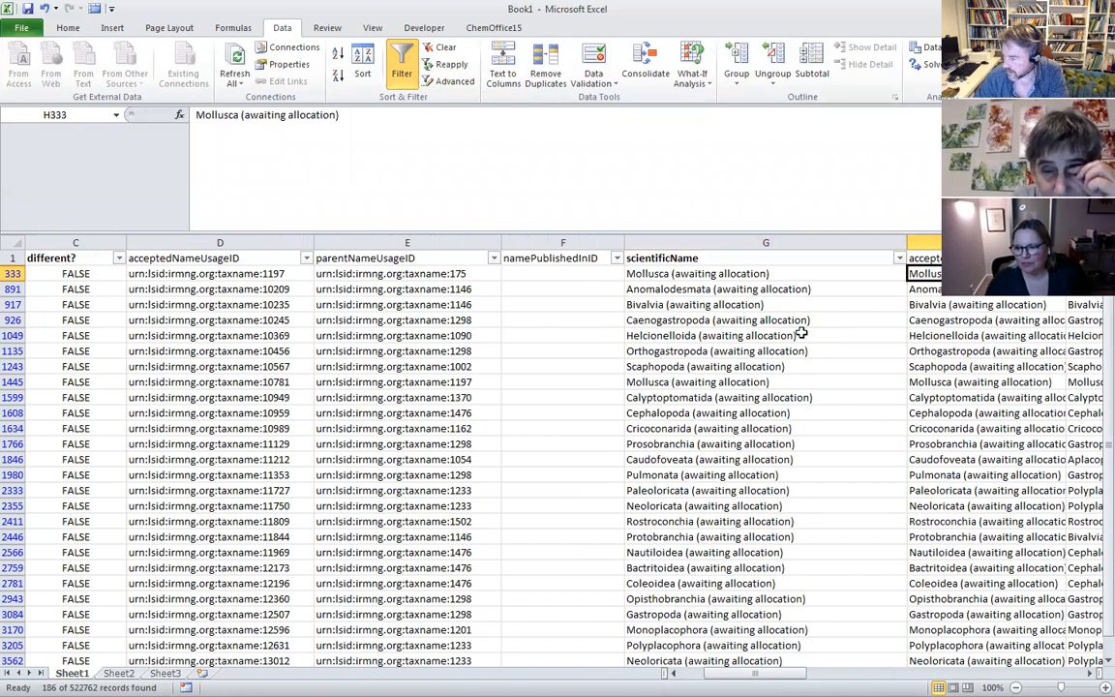
# - Look through the scientificName entries of the temporary name records, from the first row down to the second Mollusca (awaiting allocation) entry
pyautogui.press('Down')
pyautogui.press('Down')
pyautogui.press('Down')
pyautogui.press('Down')
pyautogui.press('Down')
pyautogui.press('Down')
pyautogui.press('Down')
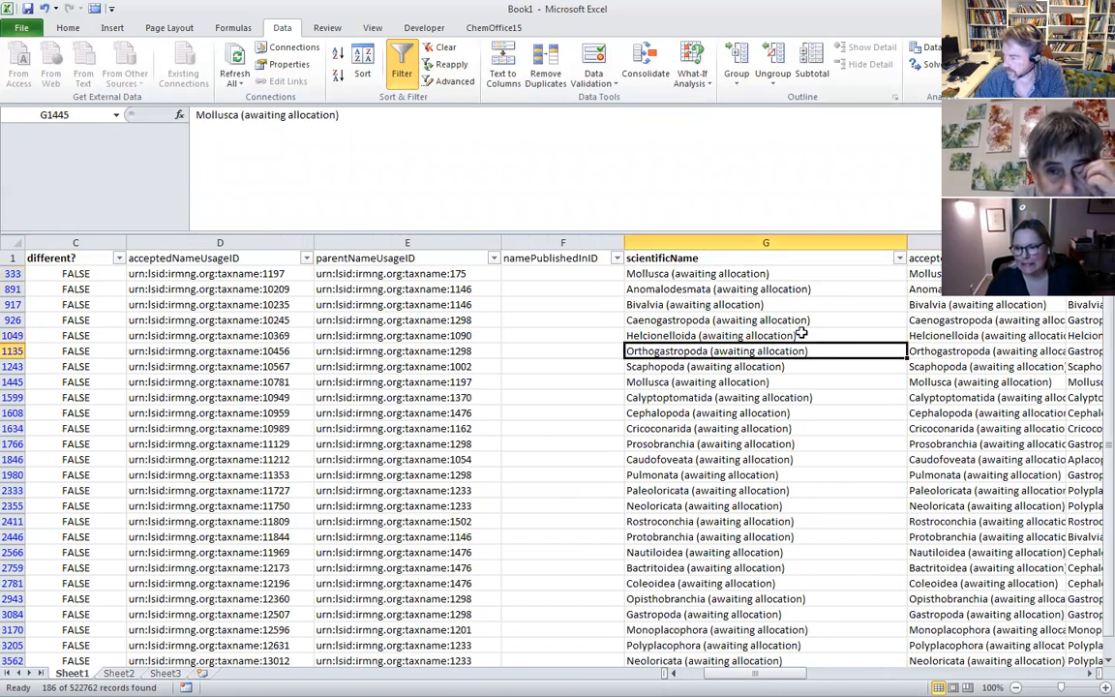
pyautogui.press('Up')
pyautogui.press('Up')
pyautogui.press('Up')
pyautogui.press('Up')
pyautogui.press('Up')
pyautogui.press('Up')
pyautogui.press('Up')
pyautogui.press('Down')
pyautogui.press('Down')
pyautogui.press('Down')
pyautogui.press('Down')
pyautogui.press('Down')
pyautogui.press('Down')
pyautogui.press('Down')
pyautogui.press('Down')
pyautogui.press('Up')
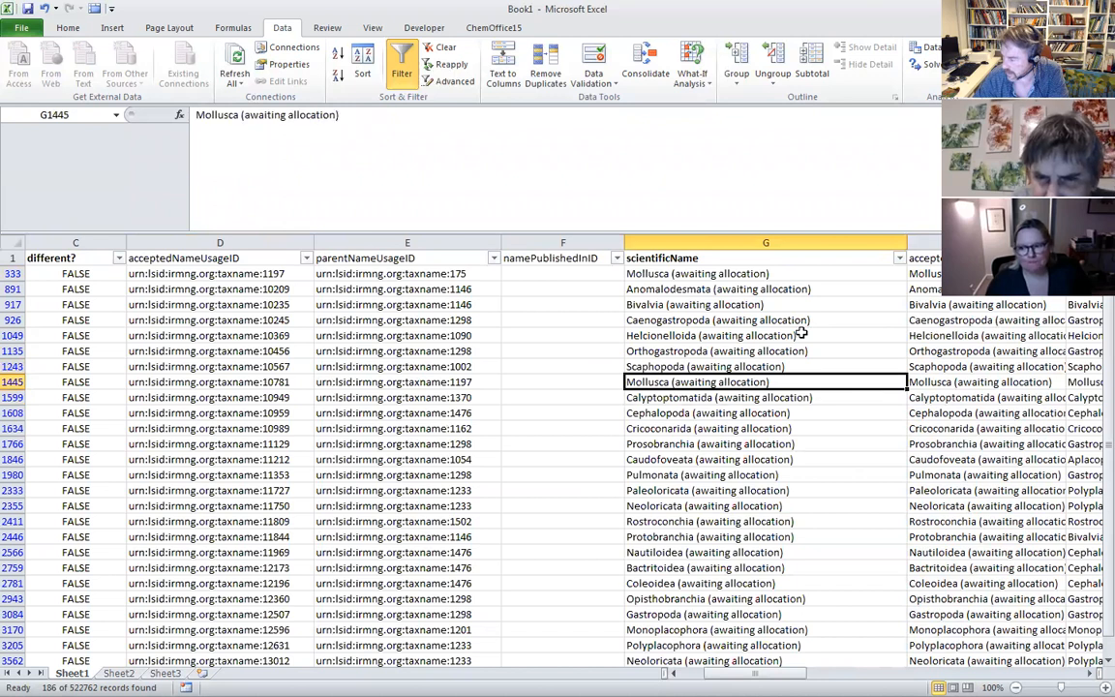
# - Examine the order-level Mollusca (awaiting allocation) record across parentNameUsage, class, order, taxonRank and taxonomicStatus to the columns past its modified date
pyautogui.press('Right')
pyautogui.press('Right')
pyautogui.press('Right')
pyautogui.press('Right')
pyautogui.press('Right')
pyautogui.press('Right')
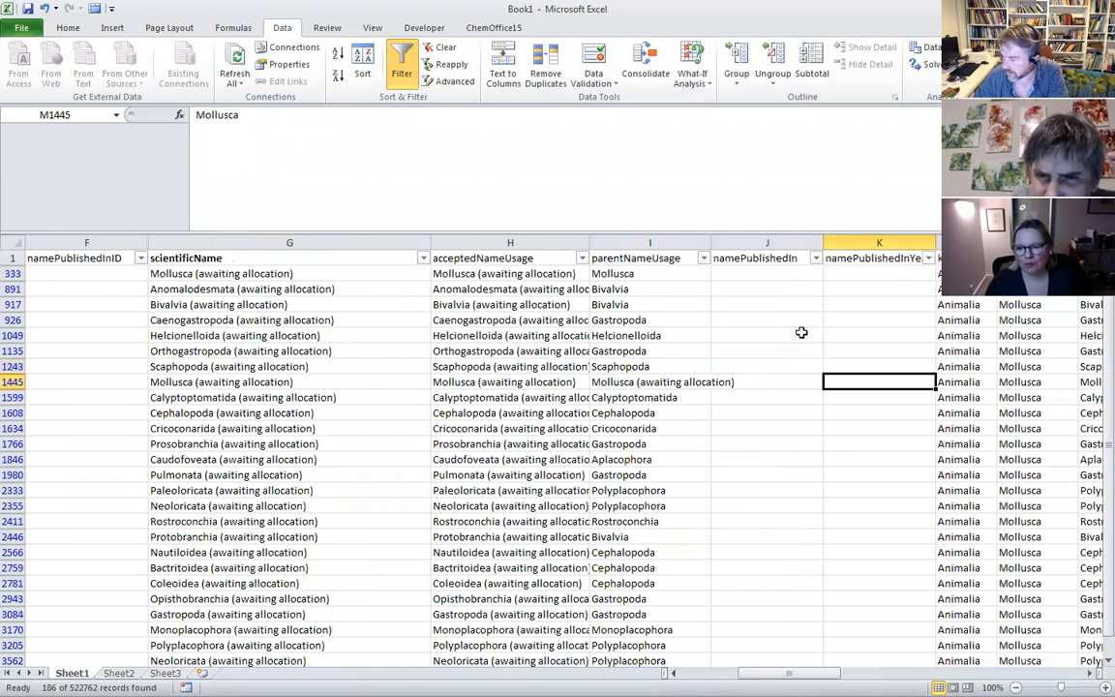
pyautogui.press('Right')
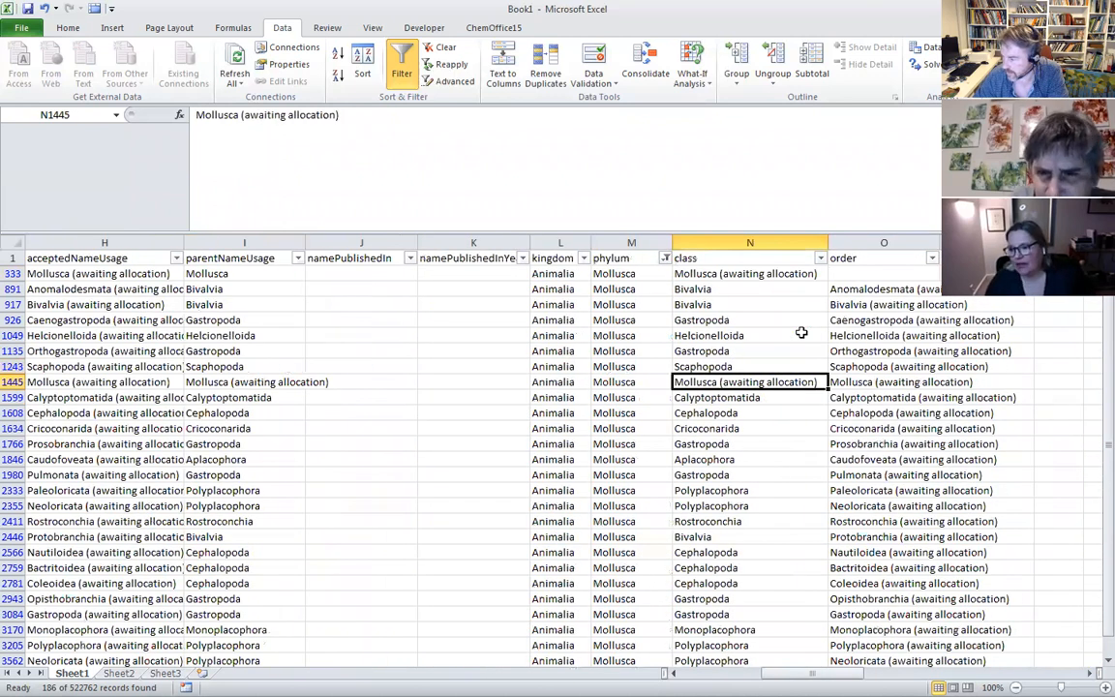
pyautogui.press('Right')
pyautogui.press('Right')
pyautogui.press('Right')
pyautogui.press('Right')
pyautogui.press('Right')
pyautogui.press('Right')
pyautogui.press('Right')
pyautogui.press('Right')
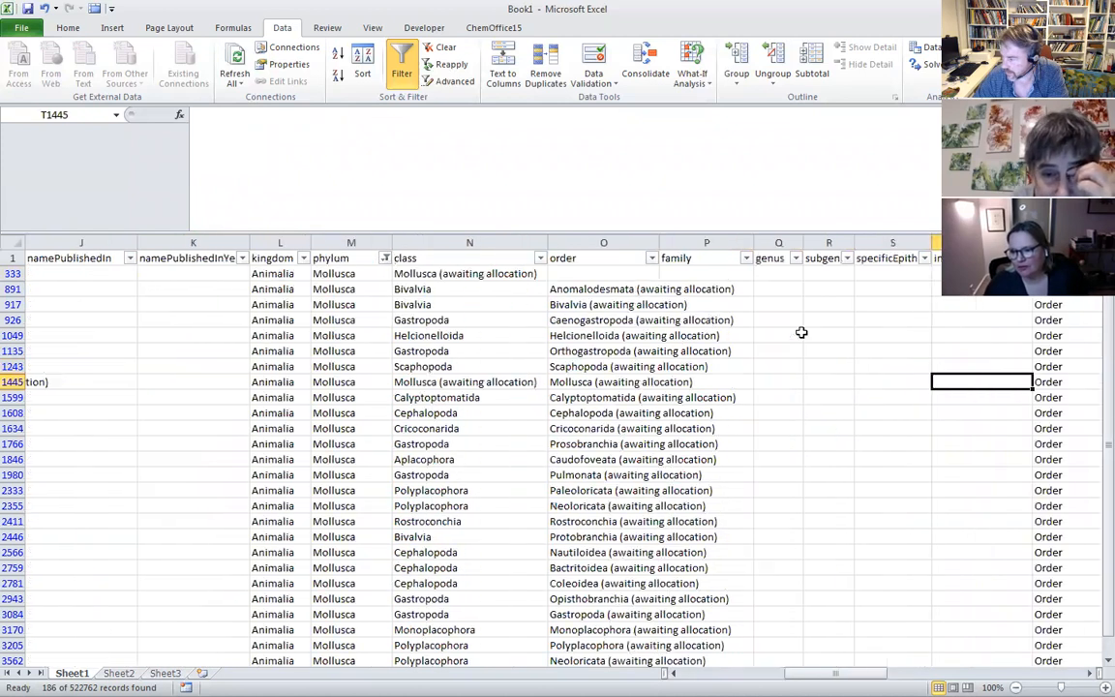
pyautogui.press('Right')
pyautogui.press('Right')
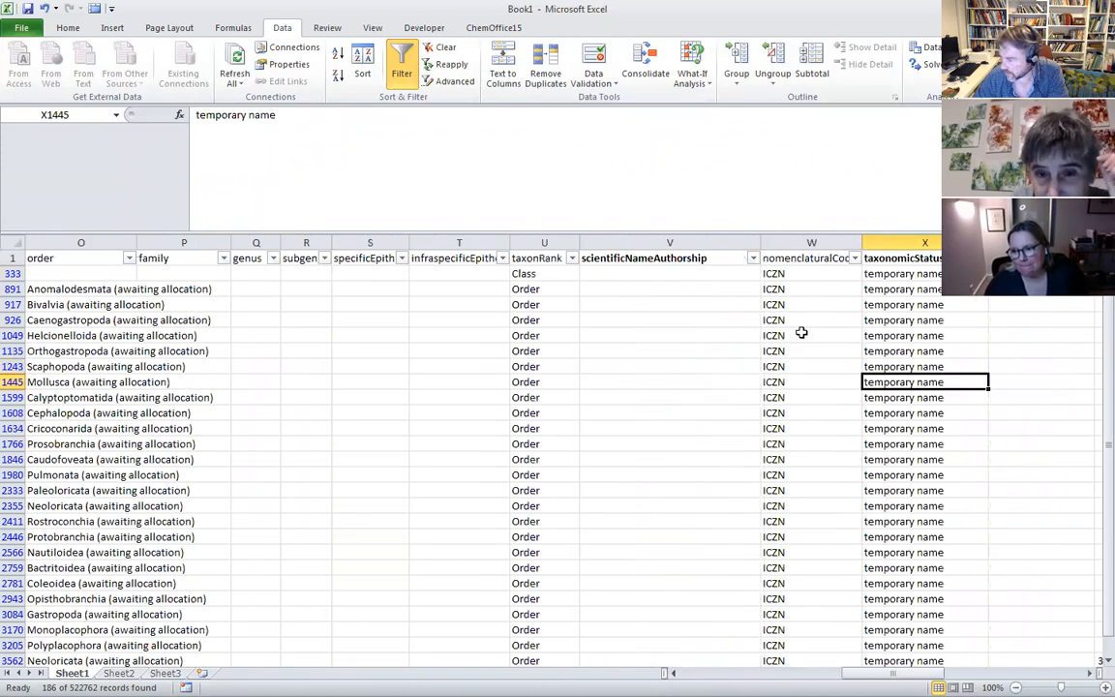
pyautogui.press('Right')
pyautogui.press('Right')
pyautogui.press('Right')
pyautogui.press('Right')
pyautogui.press('Right')
pyautogui.press('Right')
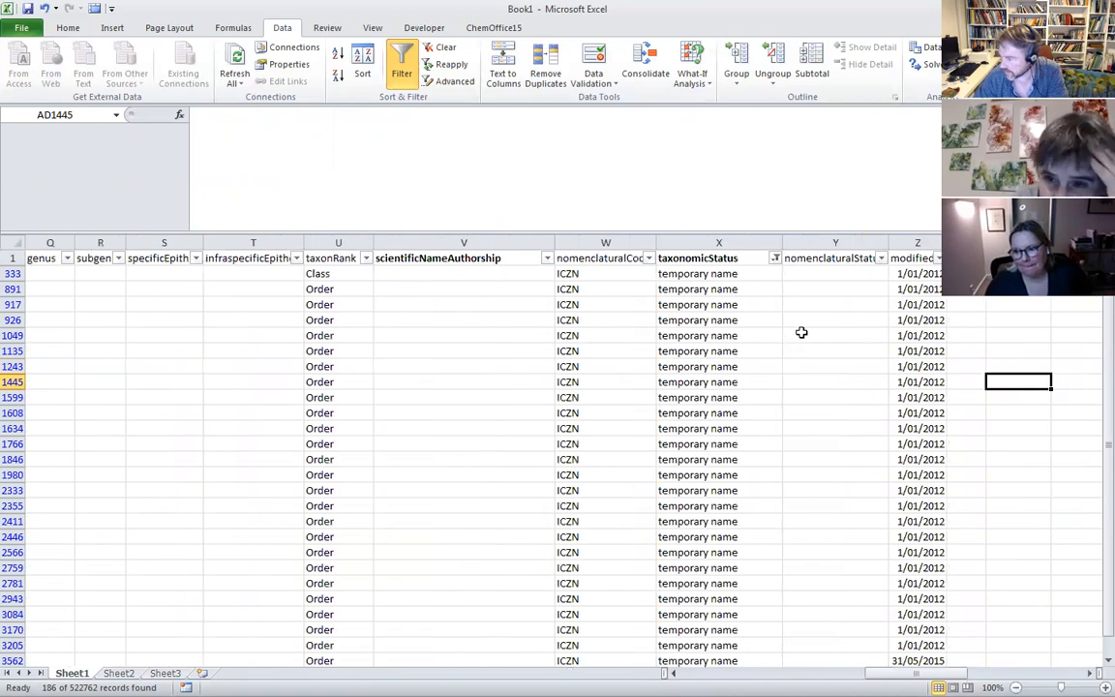
# - Change the taxonomicStatus filter to show only records with the status uncertain
pyautogui.click(776, 258)
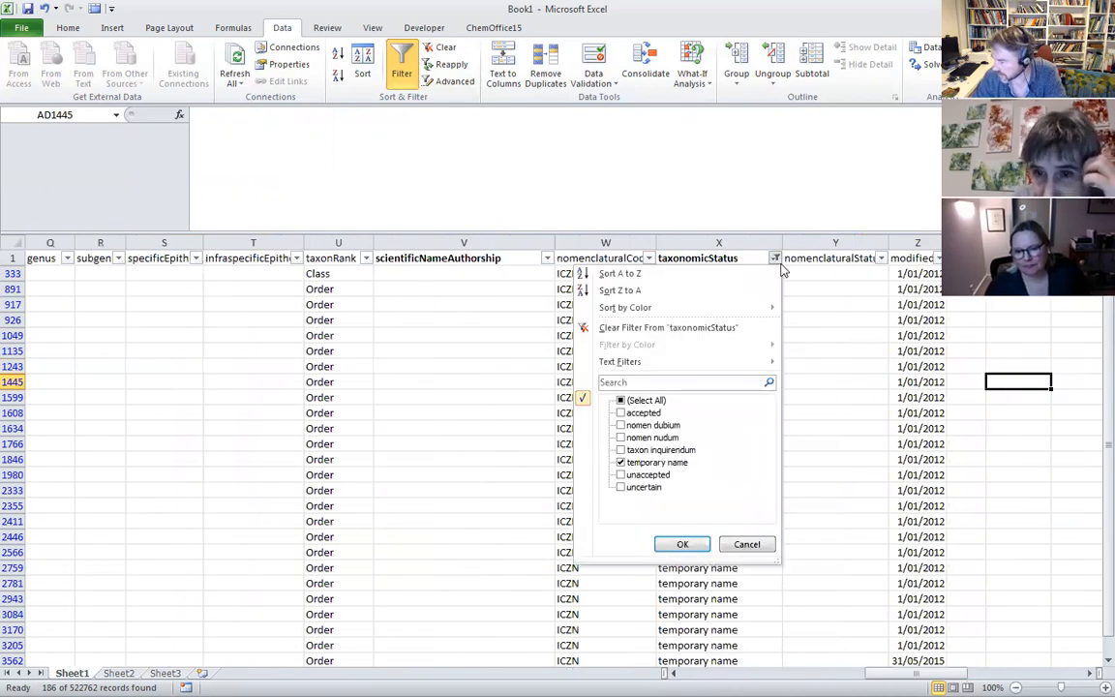
pyautogui.click(634, 463)
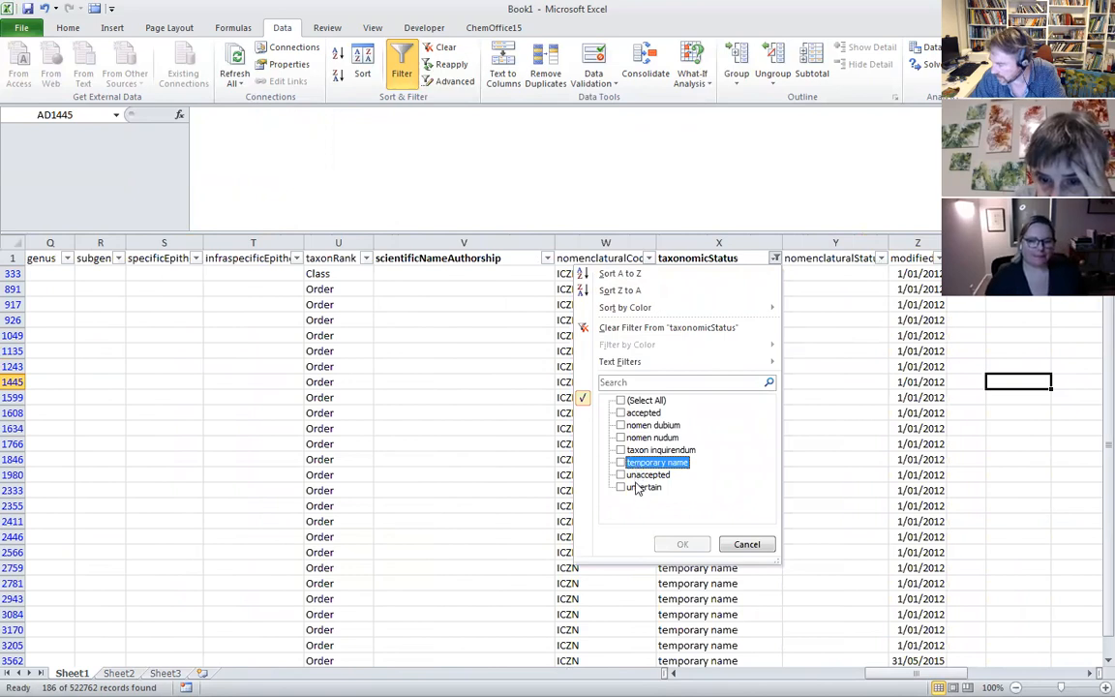
pyautogui.click(639, 487)
pyautogui.click(677, 544)
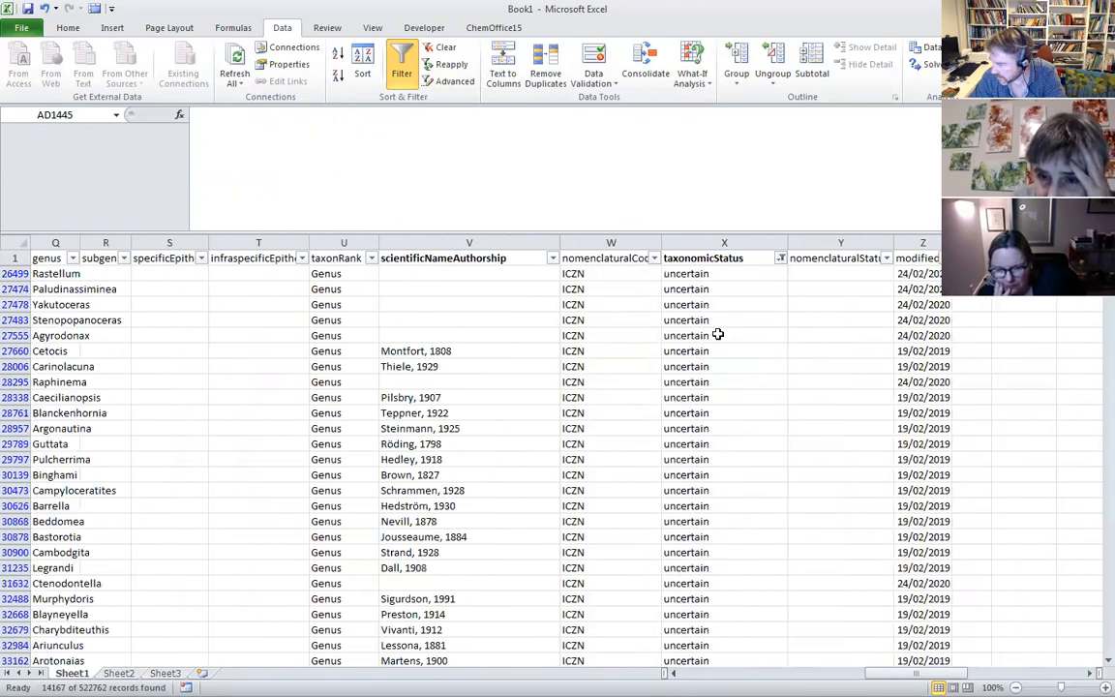
# - Review the uncertain Mollusca records through to their id, name and description columns
pyautogui.click(693, 304)
pyautogui.press('Right')
pyautogui.press('Right')
pyautogui.press('Right')
pyautogui.press('Right')
pyautogui.press('Right')
pyautogui.press('Right')
pyautogui.press('Right')
pyautogui.press('Right')
pyautogui.press('Right')
pyautogui.press('Right')
pyautogui.press('Right')
pyautogui.press('Right')
pyautogui.press('Left')
pyautogui.press('Left')
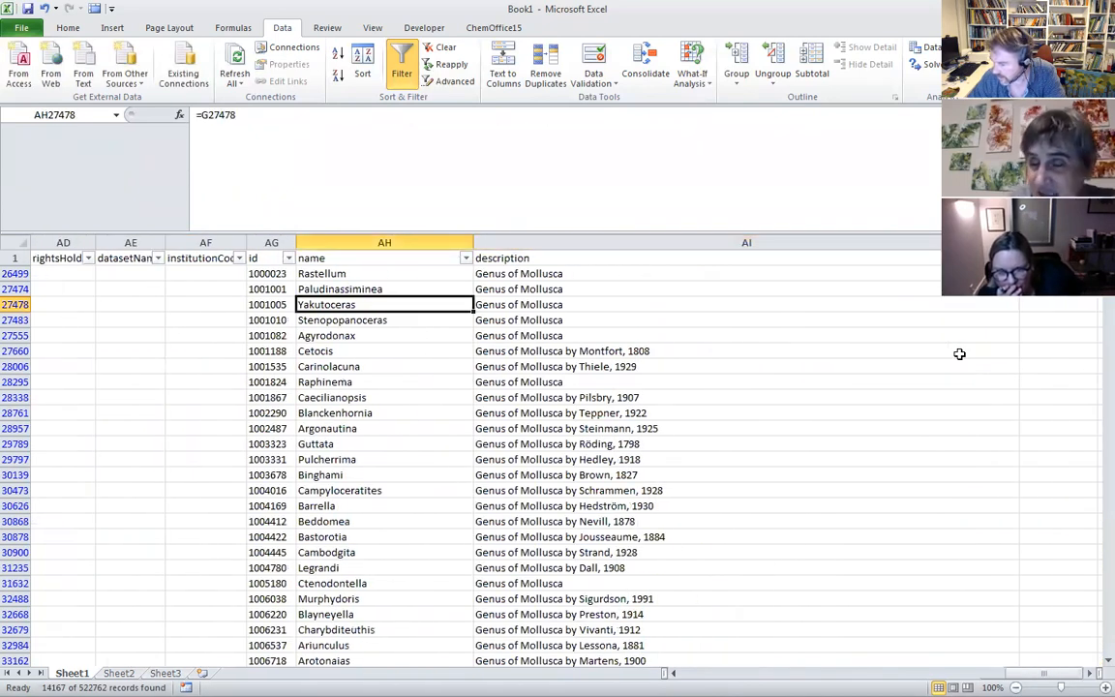
pyautogui.scroll(-2, 822, 391)
pyautogui.scroll(2, 816, 385)
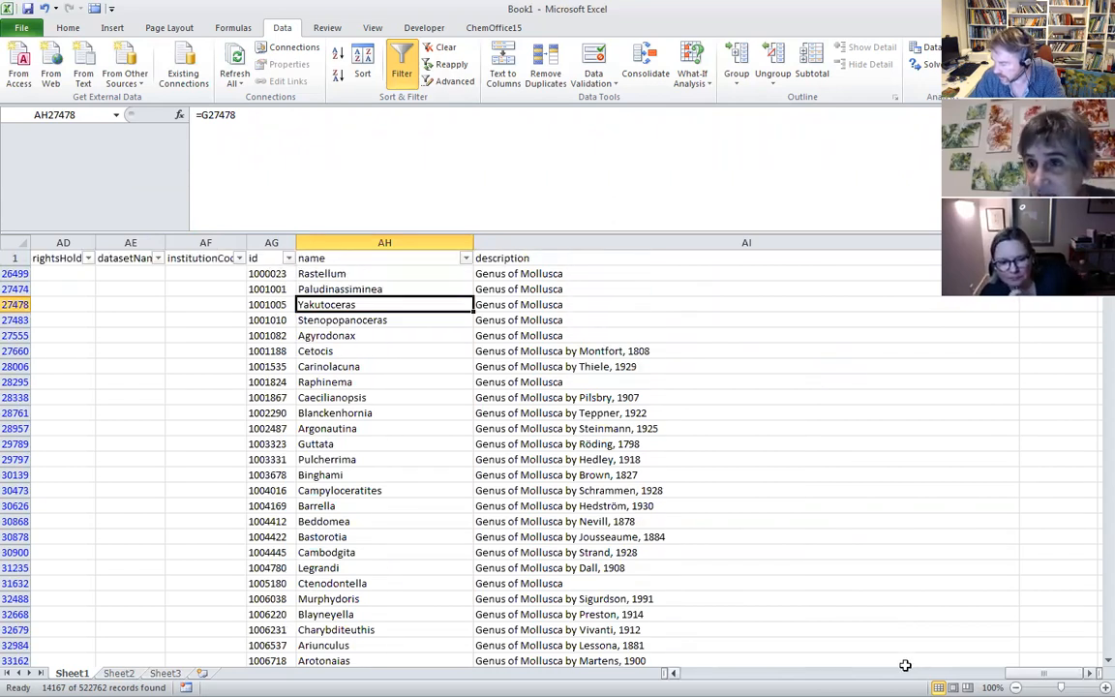
# - Change the taxonomicStatus filter to show only records with the status unaccepted
pyautogui.click(903, 673)
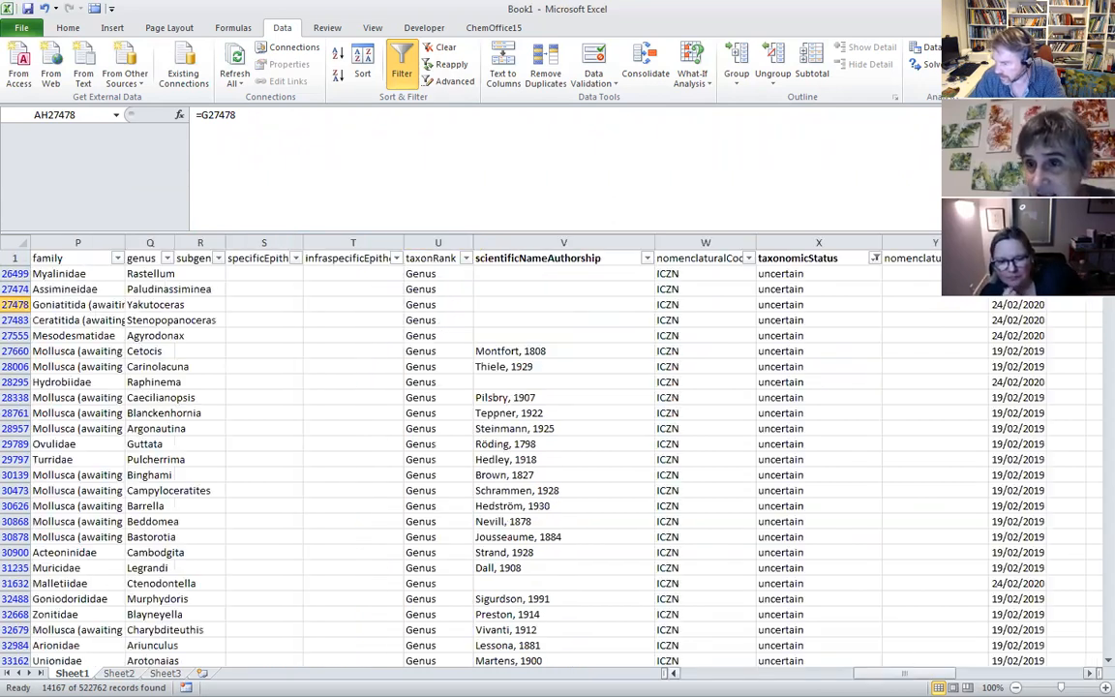
pyautogui.click(875, 259)
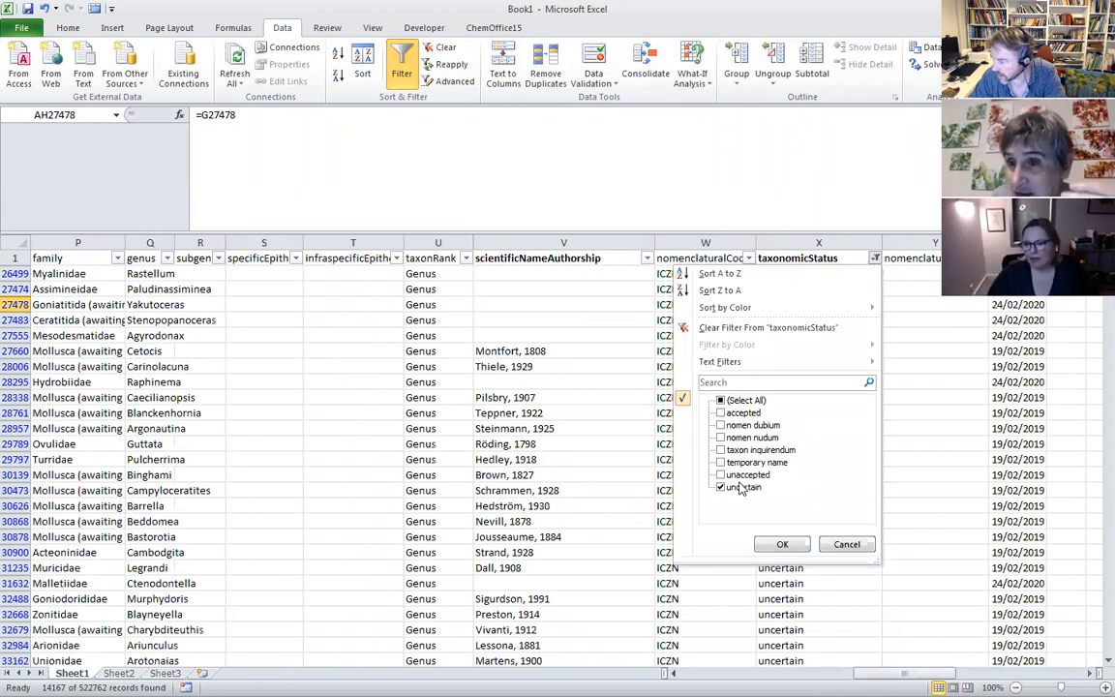
pyautogui.click(742, 488)
pyautogui.click(742, 487)
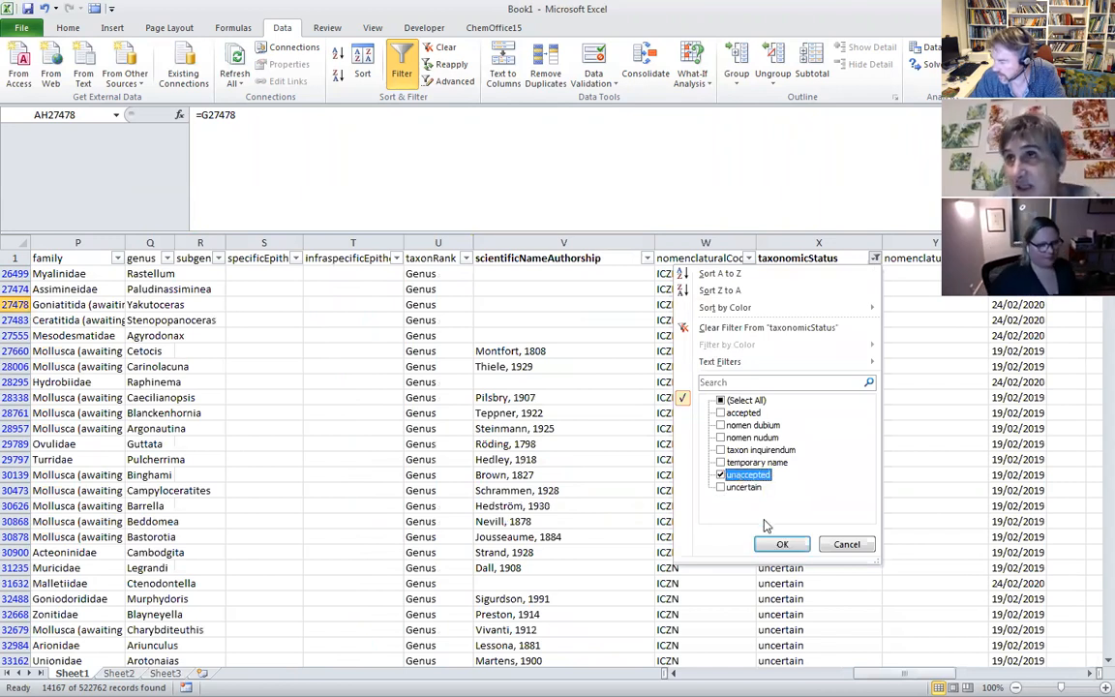
pyautogui.click(782, 544)
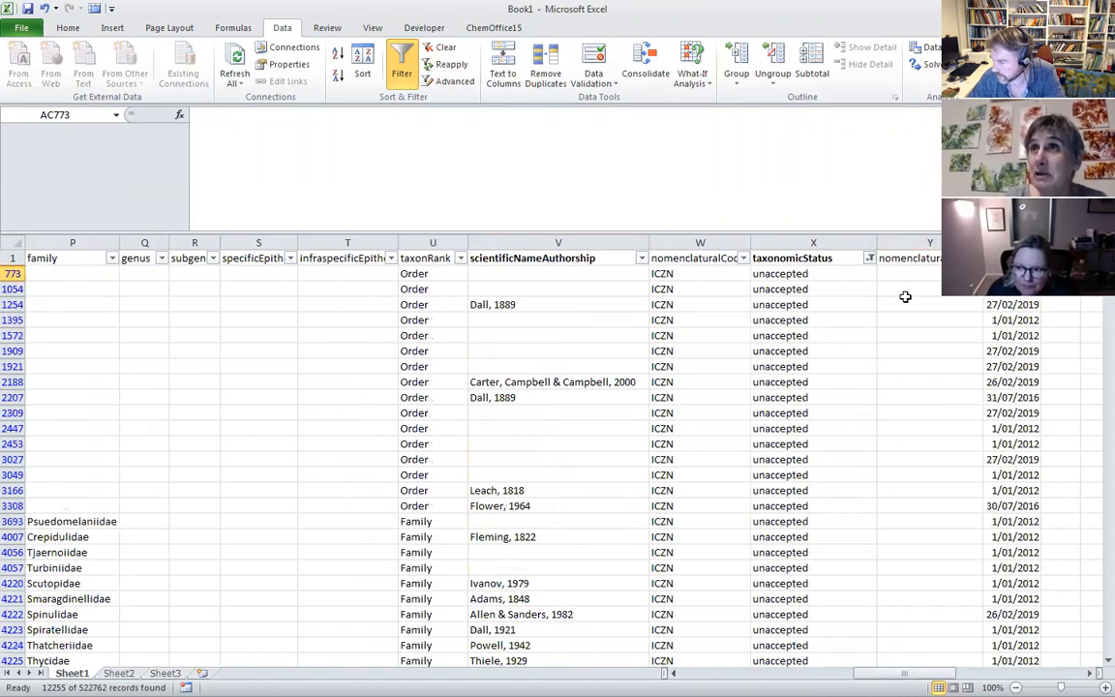
# - Review the ids, names and descriptions of the unaccepted Mollusca records
pyautogui.press('Right')
pyautogui.press('Right')
pyautogui.press('Right')
pyautogui.press('Right')
pyautogui.press('Right')
pyautogui.press('Right')
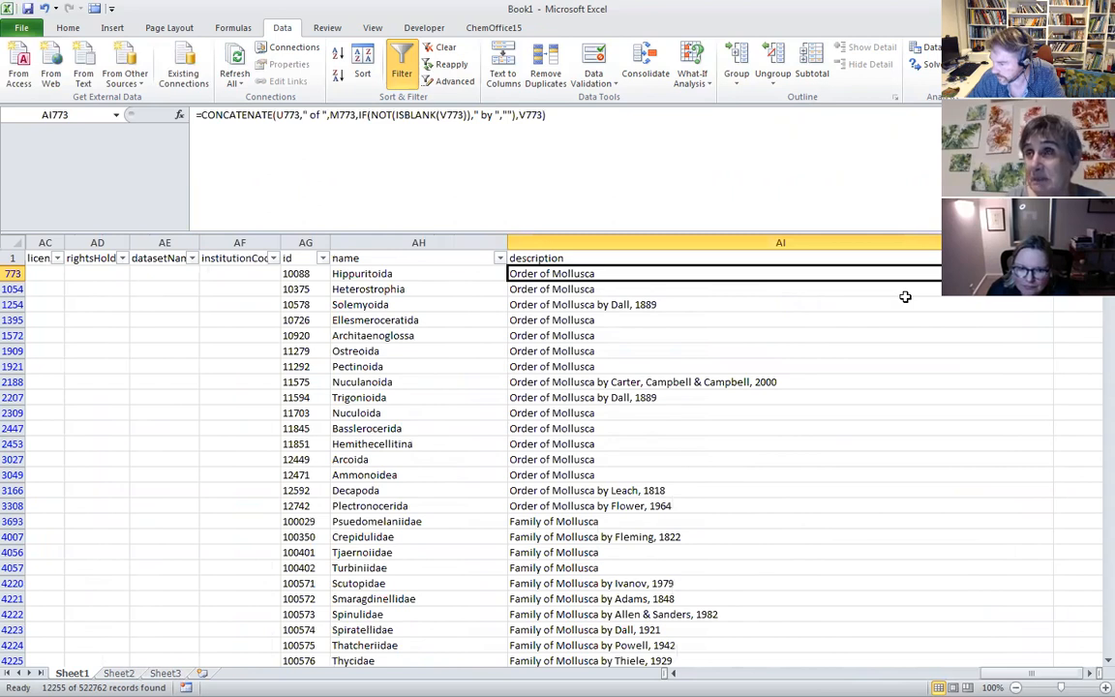
pyautogui.scroll(-11, 811, 428)
pyautogui.scroll(2, 769, 453)
pyautogui.scroll(10, 768, 453)
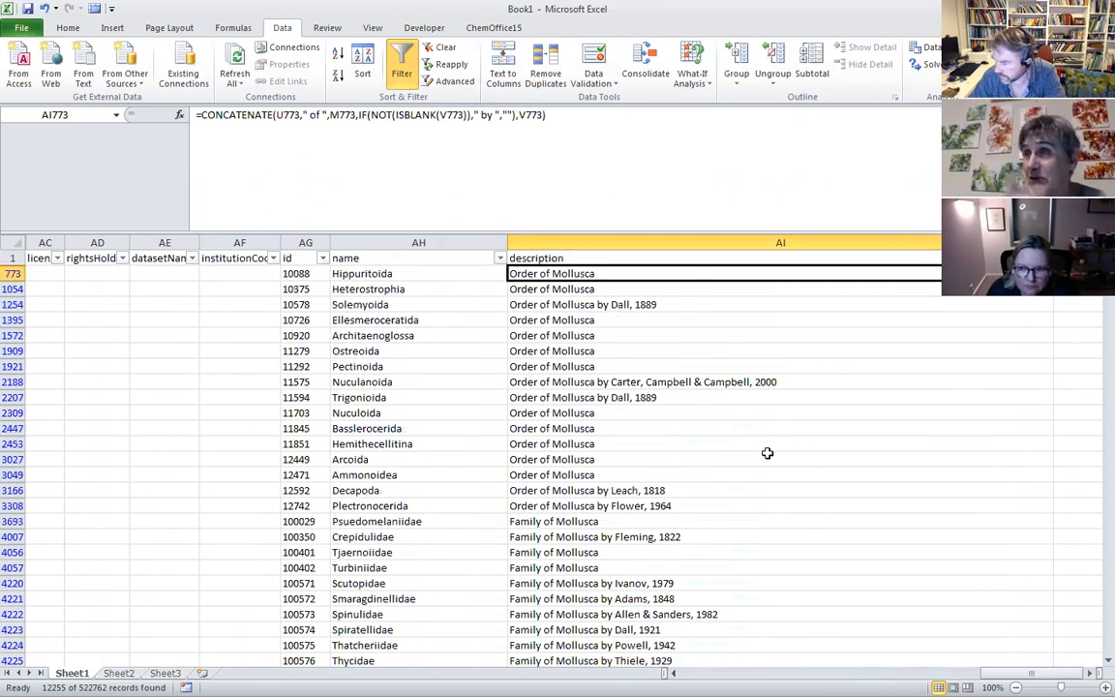
# - Set the taxonomicStatus filter to include every status except nomen nudum and temporary name
pyautogui.moveTo(1031, 673); pyautogui.dragTo(904, 673)
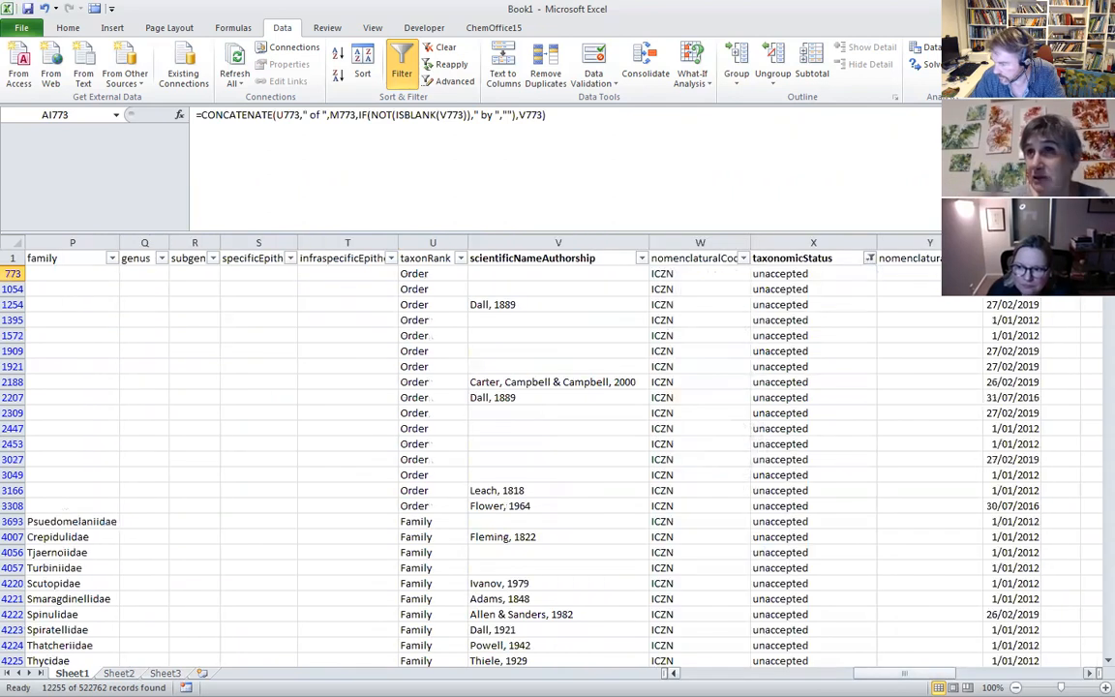
pyautogui.click(870, 258)
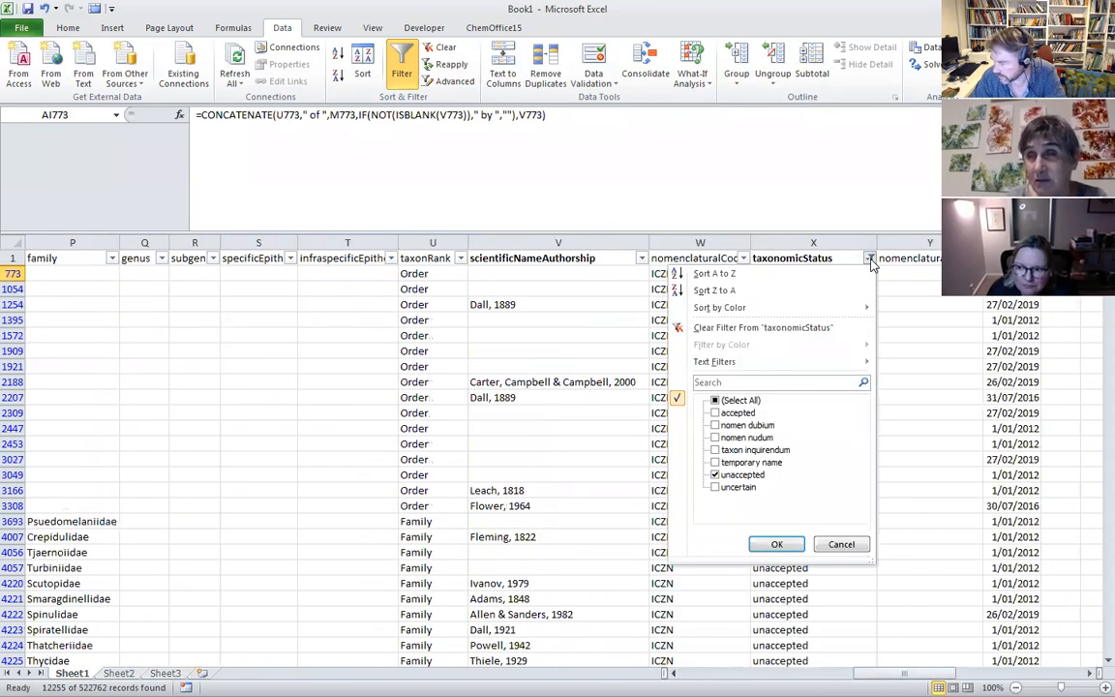
pyautogui.click(729, 471)
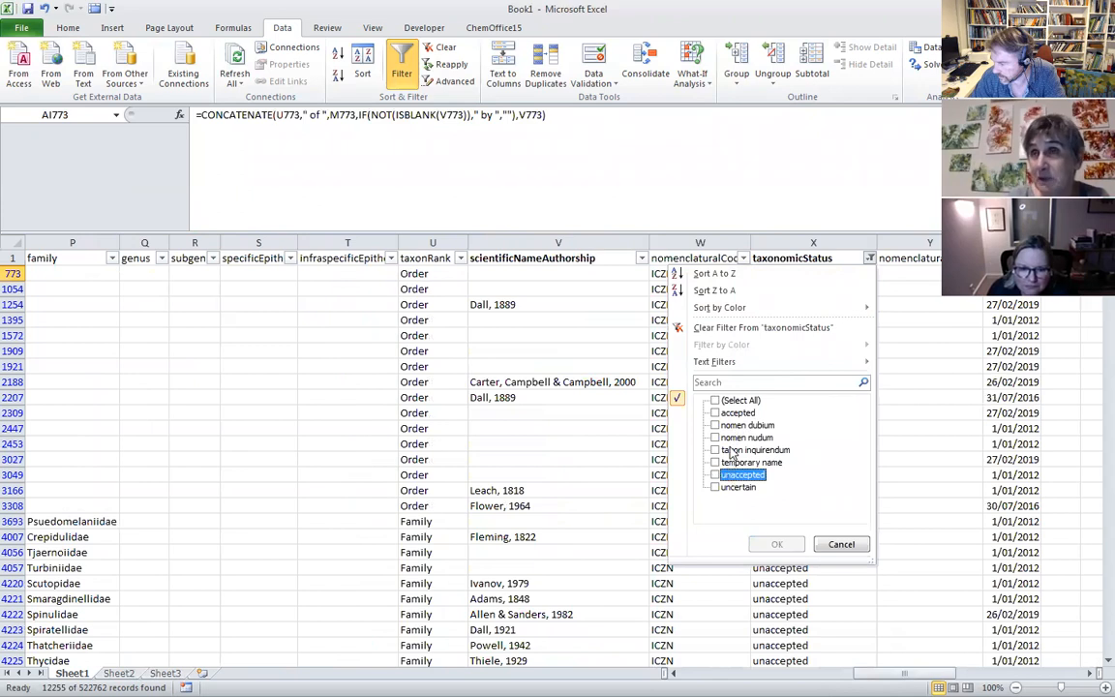
pyautogui.click(734, 440)
pyautogui.click(739, 401)
pyautogui.click(739, 438)
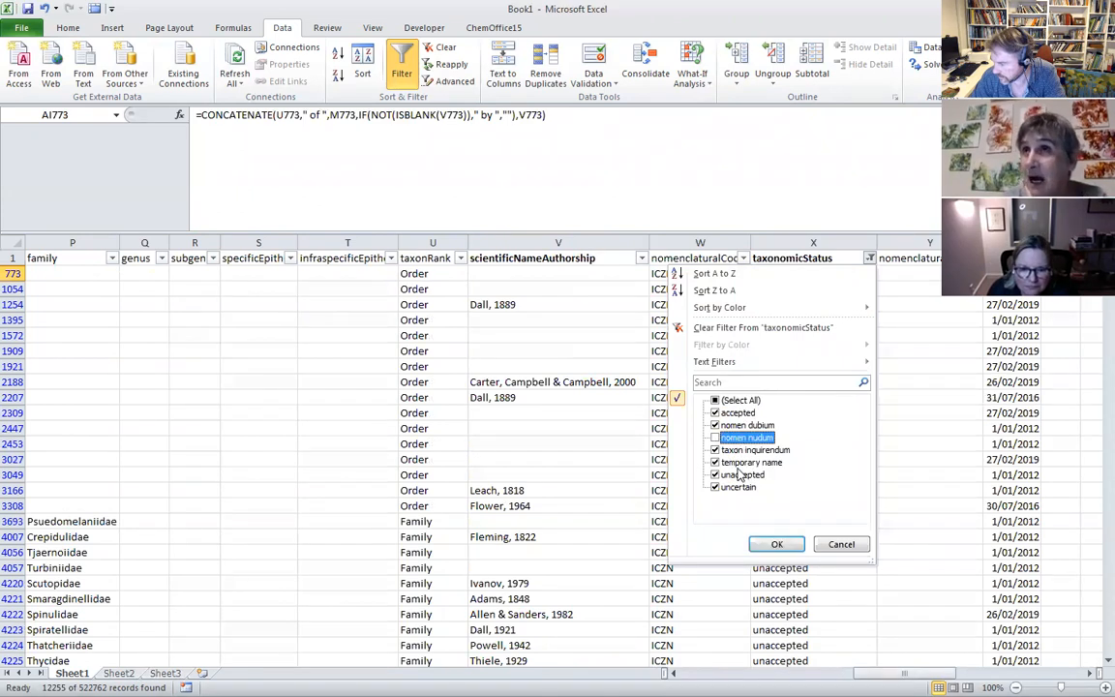
pyautogui.click(740, 464)
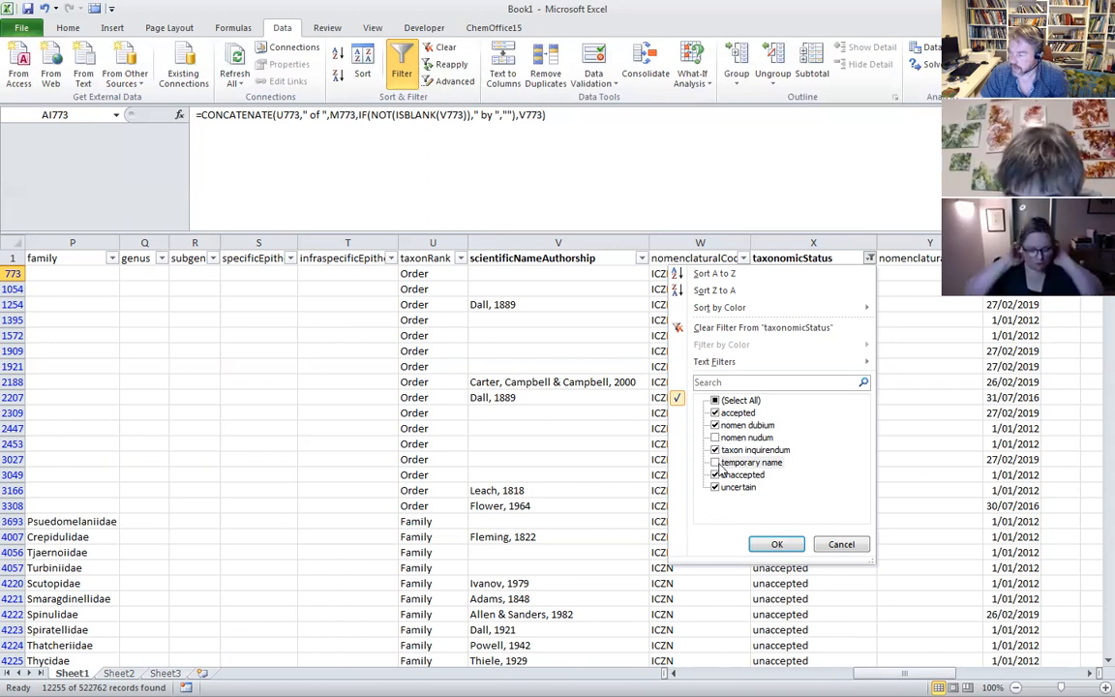
pyautogui.click(773, 545)
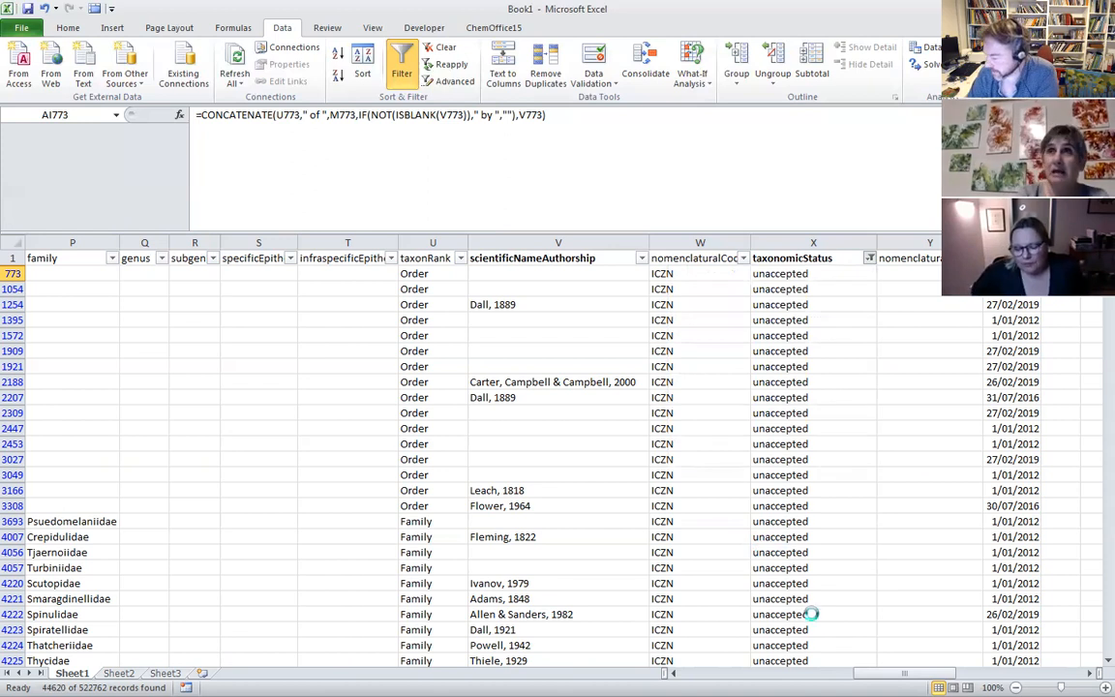
# - Copy the filtered id, name and description columns and paste them as values into Sheet2 starting at cell A1
pyautogui.moveTo(904, 673); pyautogui.dragTo(1031, 673)
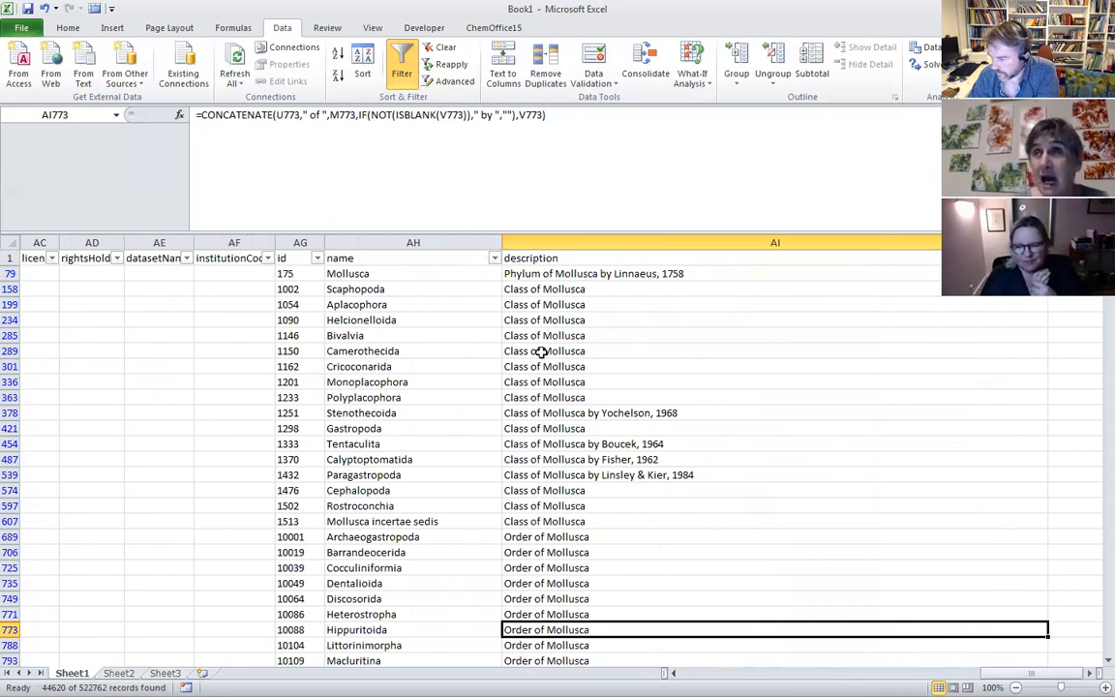
pyautogui.moveTo(299, 242); pyautogui.dragTo(578, 257)
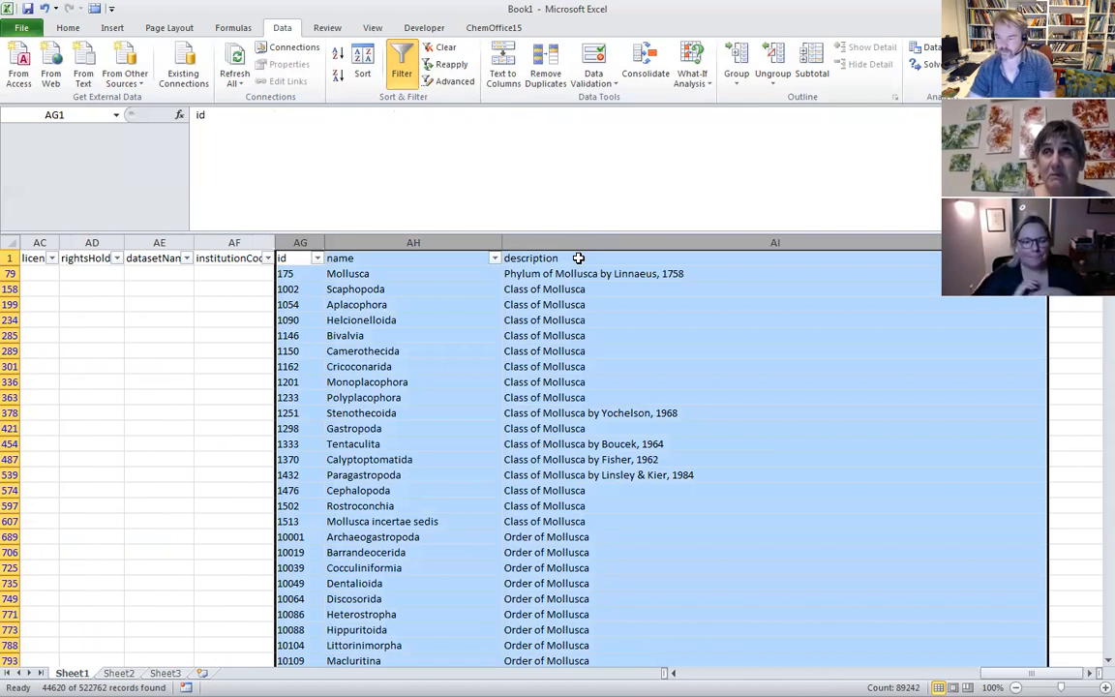
pyautogui.hotkey('ctrl', 'c')
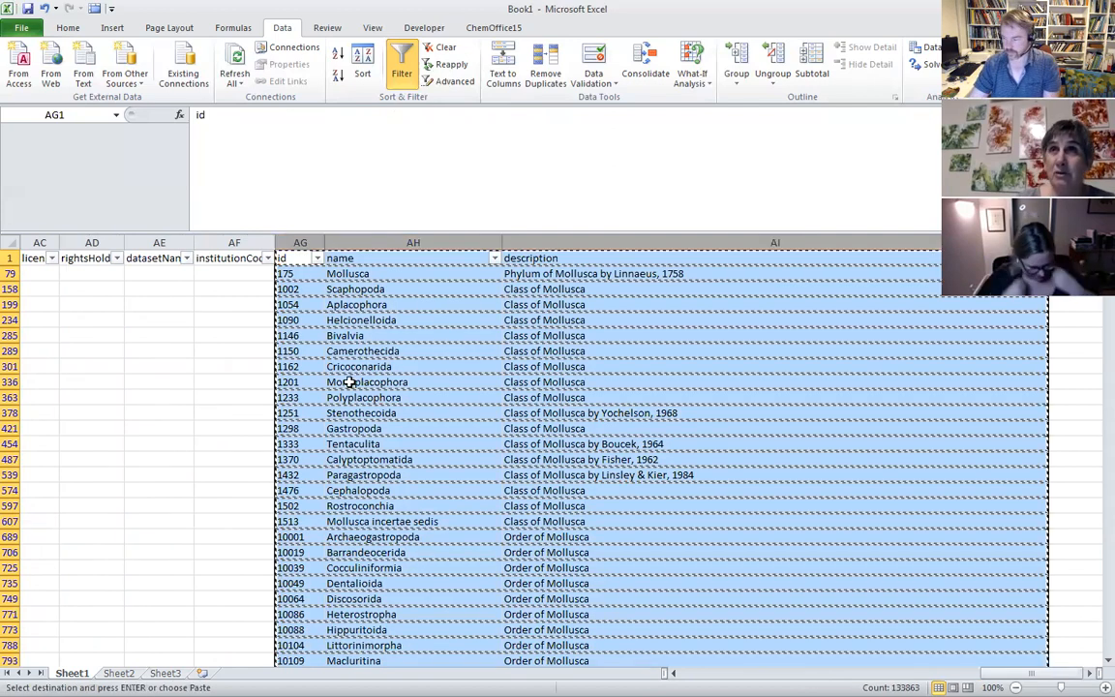
pyautogui.hotkey('ctrl', 'pagedown')
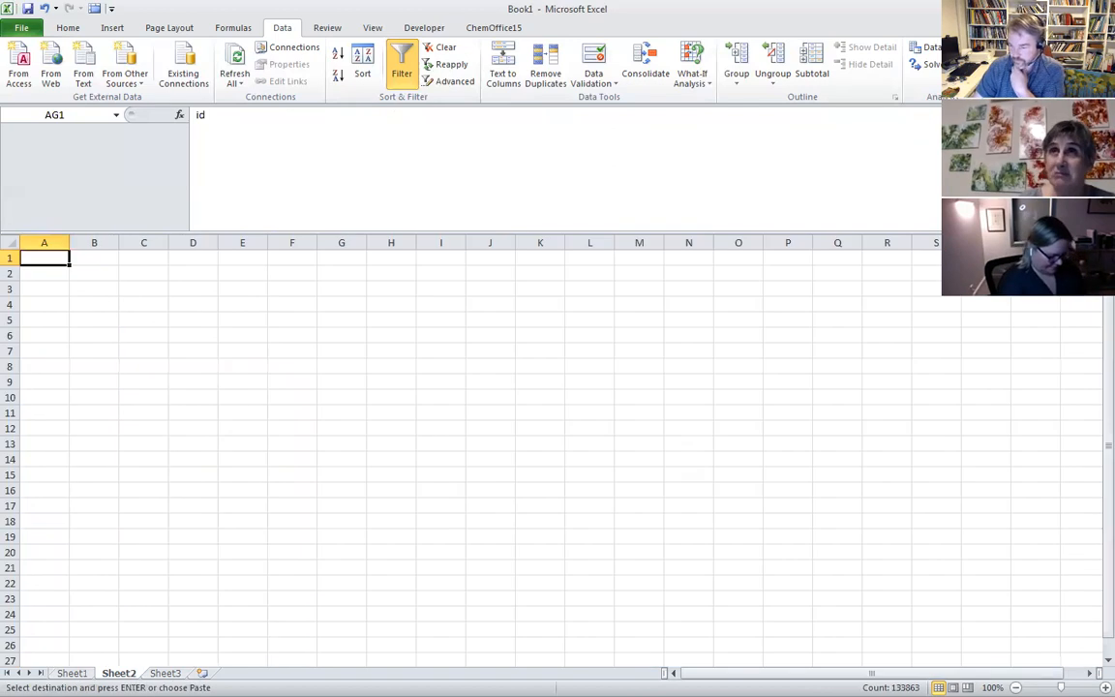
pyautogui.rightClick(44, 258)
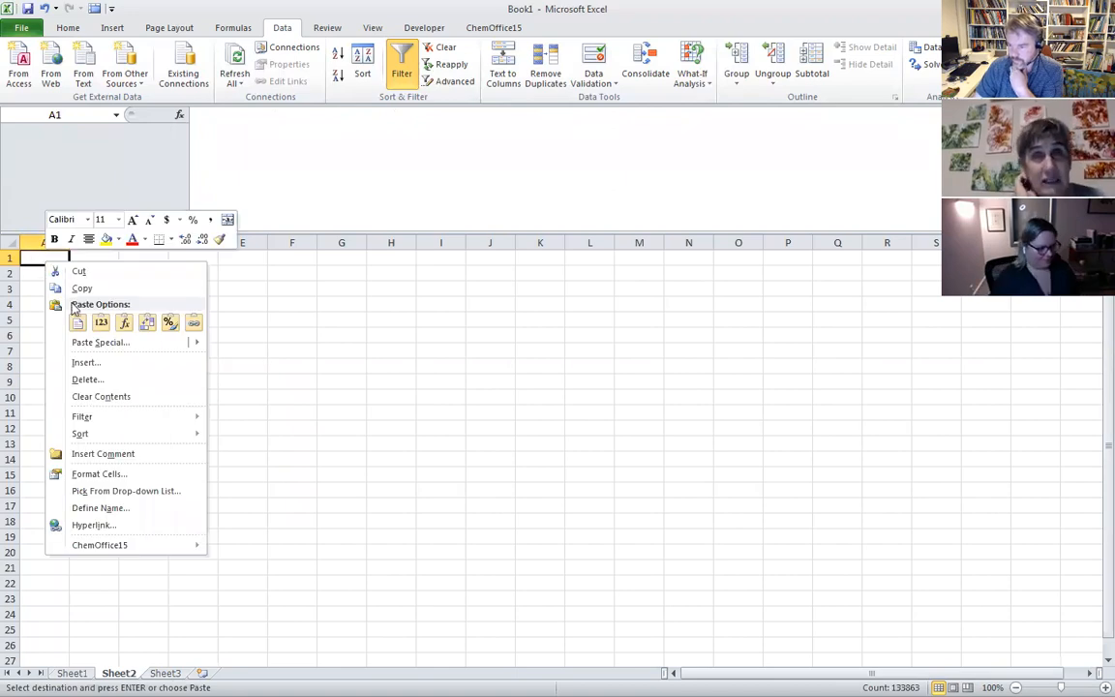
pyautogui.click(99, 322)
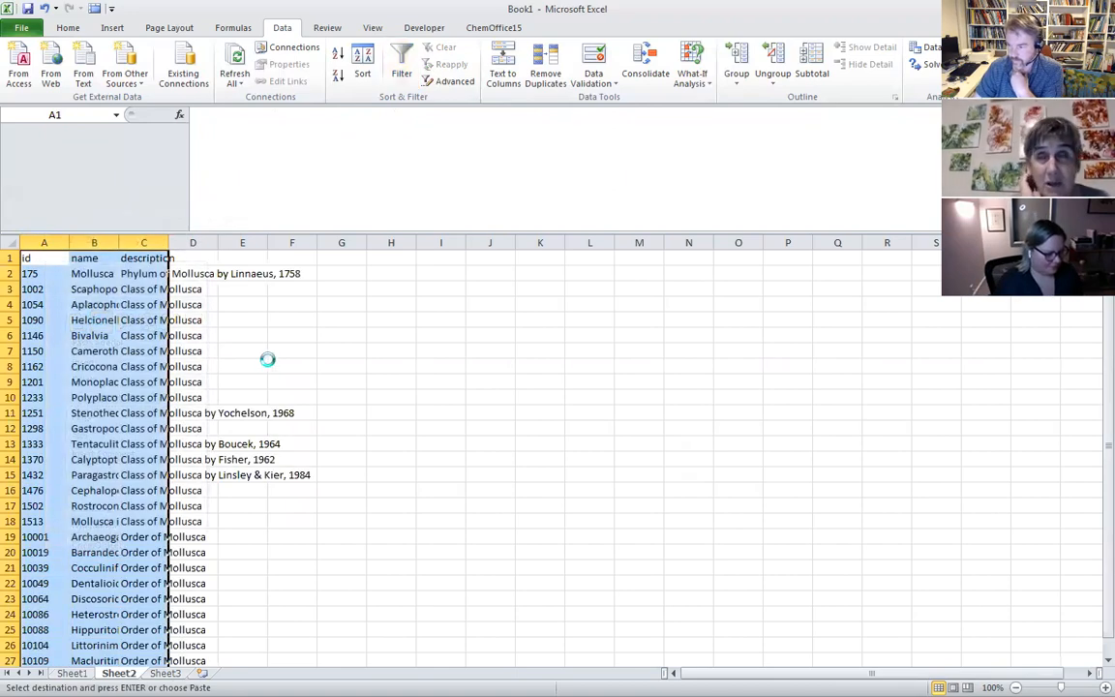
# - Auto-fit the widths of the id, name and description columns in Sheet2 to their contents
pyautogui.click(188, 319)
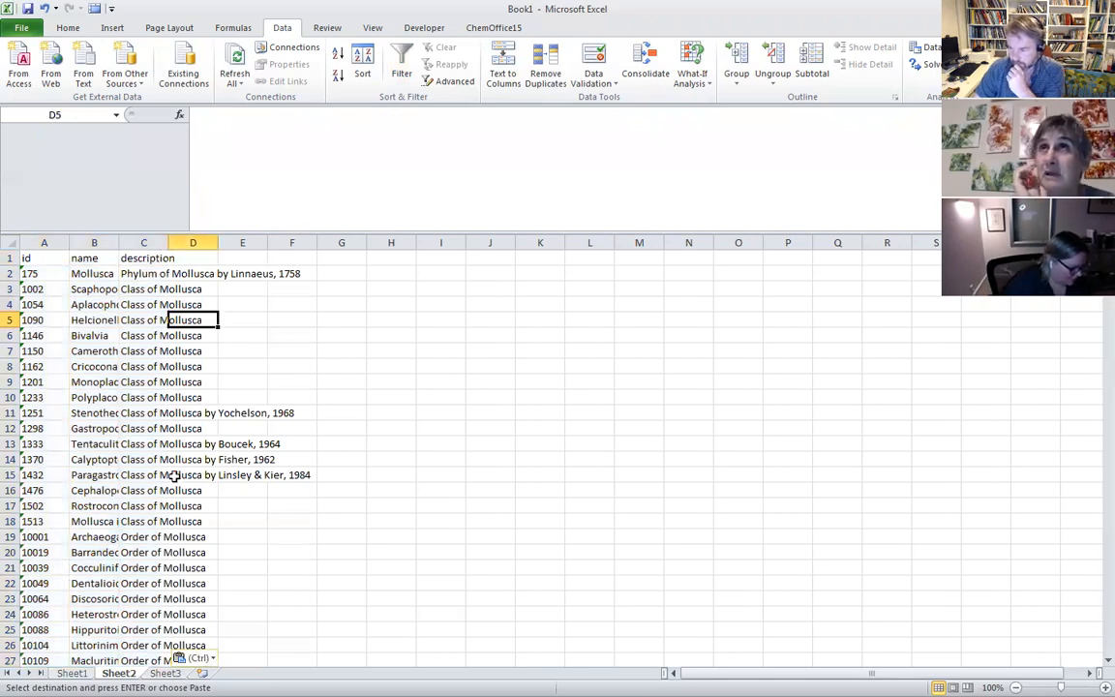
pyautogui.scroll(-5, 181, 511)
pyautogui.scroll(5, 146, 465)
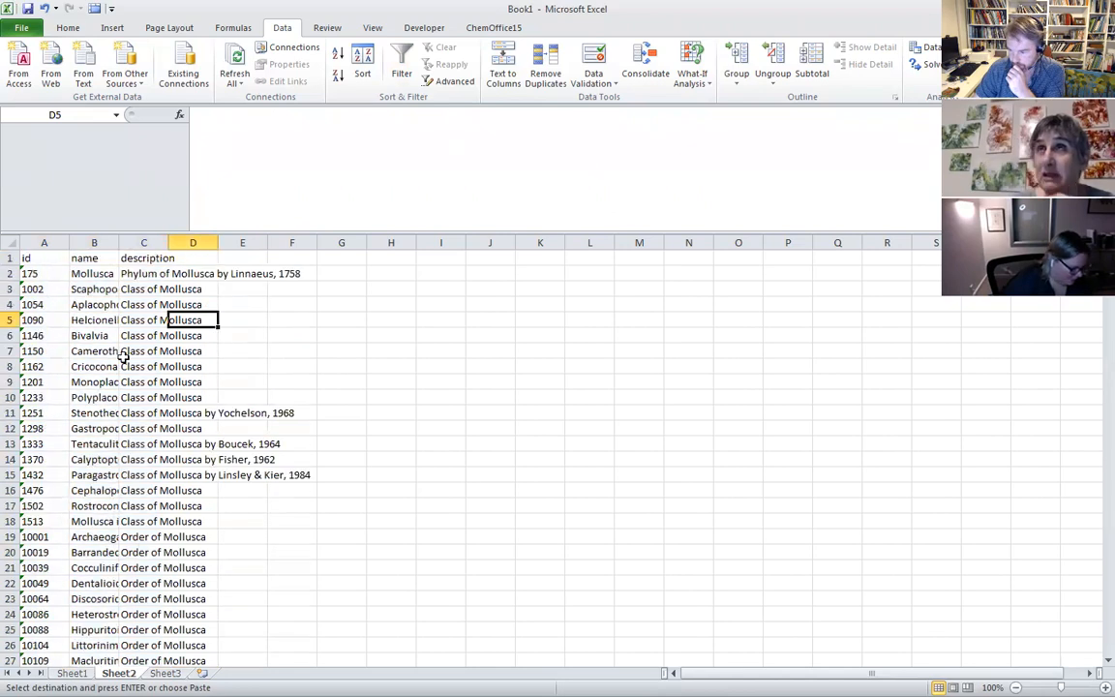
pyautogui.moveTo(146, 242); pyautogui.dragTo(43, 242)
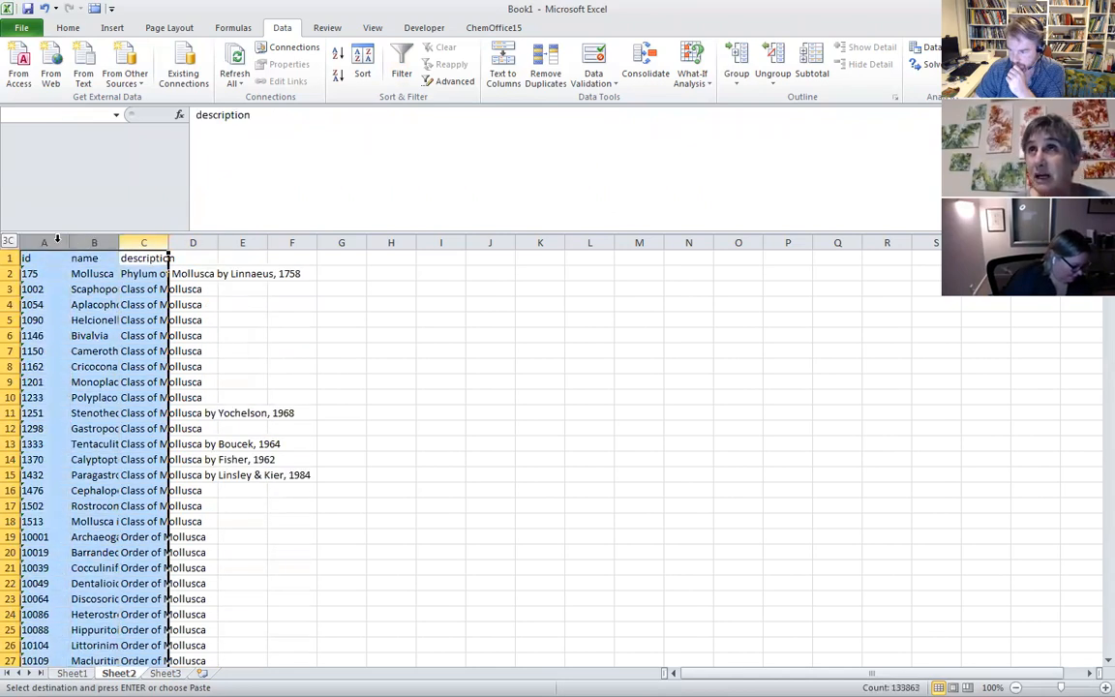
pyautogui.doubleClick(169, 242)
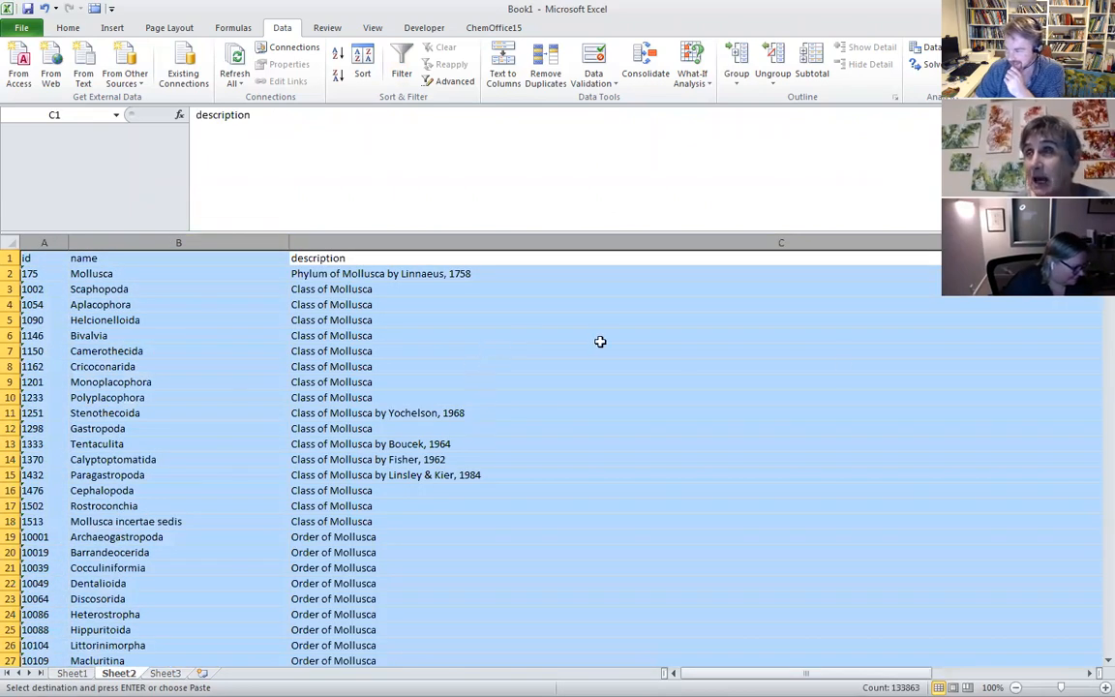
# - Narrow the description column in Sheet2 to about a third of its auto-fitted width
pyautogui.click(892, 380)
pyautogui.moveTo(735, 673); pyautogui.dragTo(837, 673)
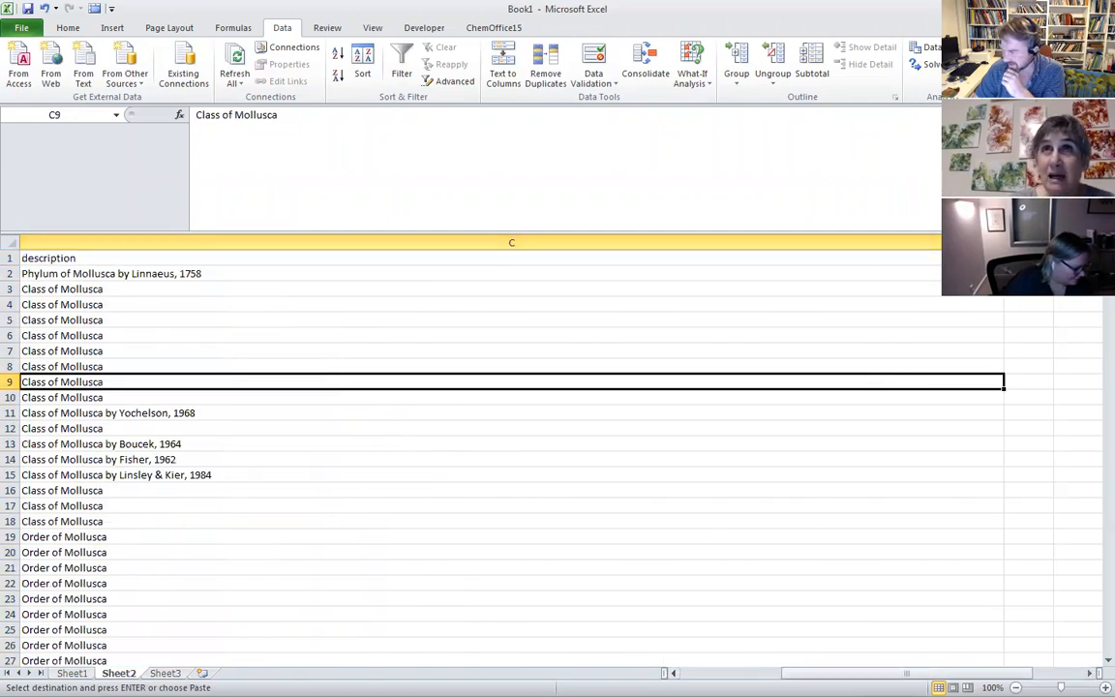
pyautogui.moveTo(1003, 242); pyautogui.dragTo(376, 244)
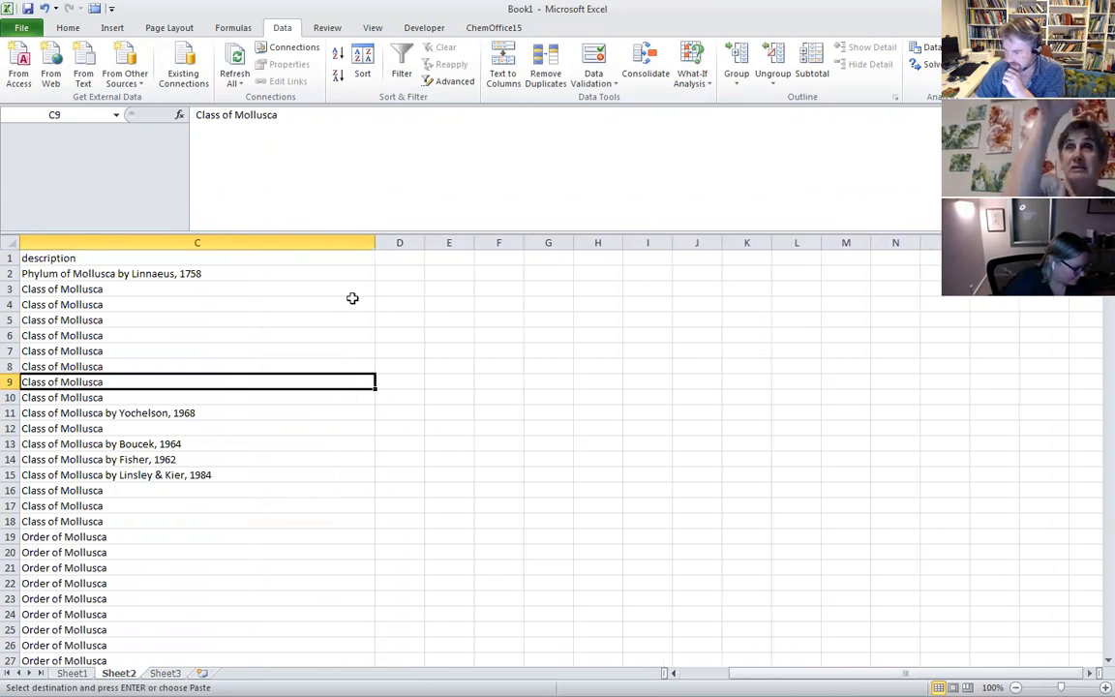
pyautogui.moveTo(839, 672); pyautogui.dragTo(755, 672)
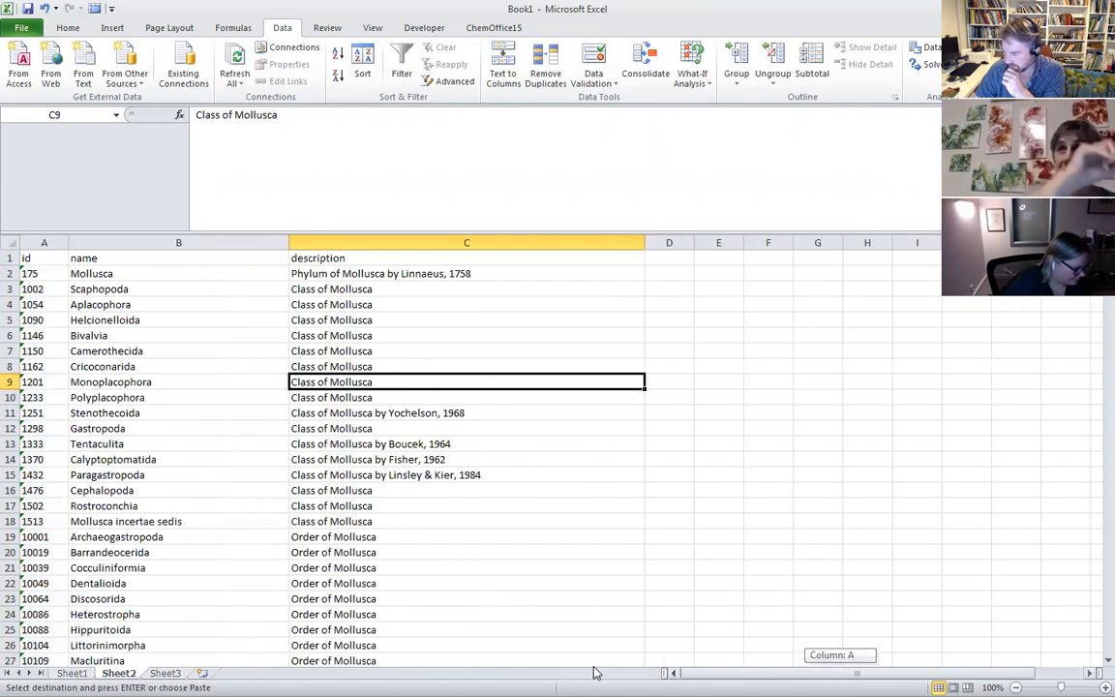
# - Review the pasted ids, names and descriptions in Sheet2 from the top rows down through the genus records
pyautogui.scroll(-6, 232, 464)
pyautogui.scroll(6, 221, 462)
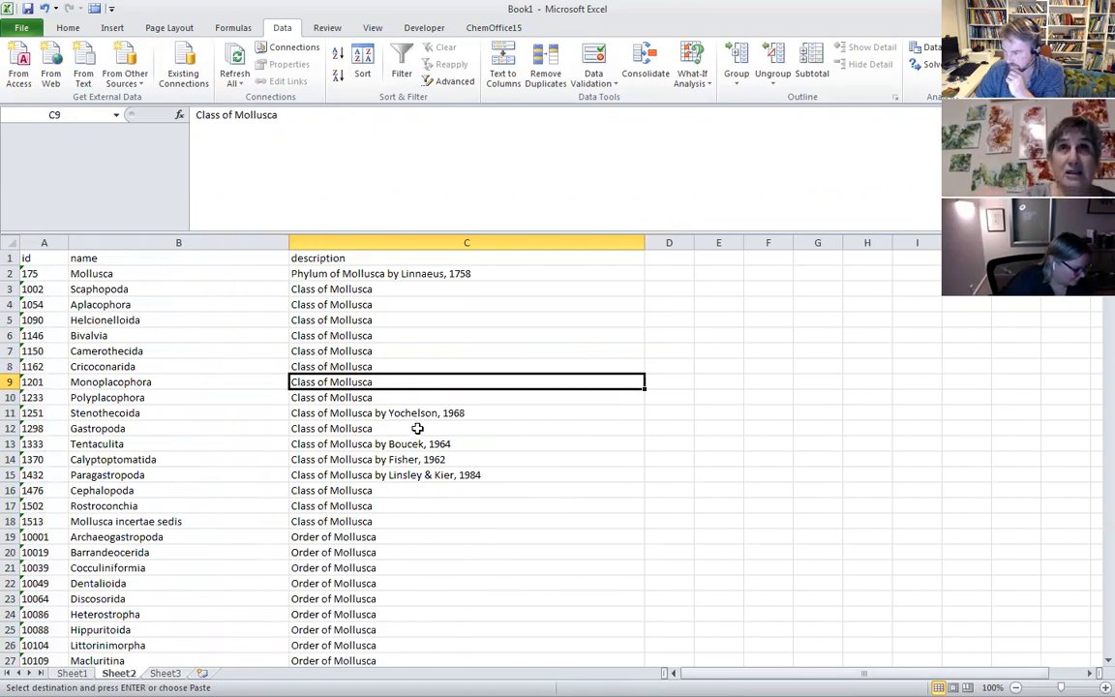
pyautogui.moveTo(1108, 258); pyautogui.dragTo(1092, 302)
pyautogui.scroll(-19, 883, 493)
pyautogui.scroll(-14, 884, 494)
pyautogui.scroll(-20, 1092, 491)
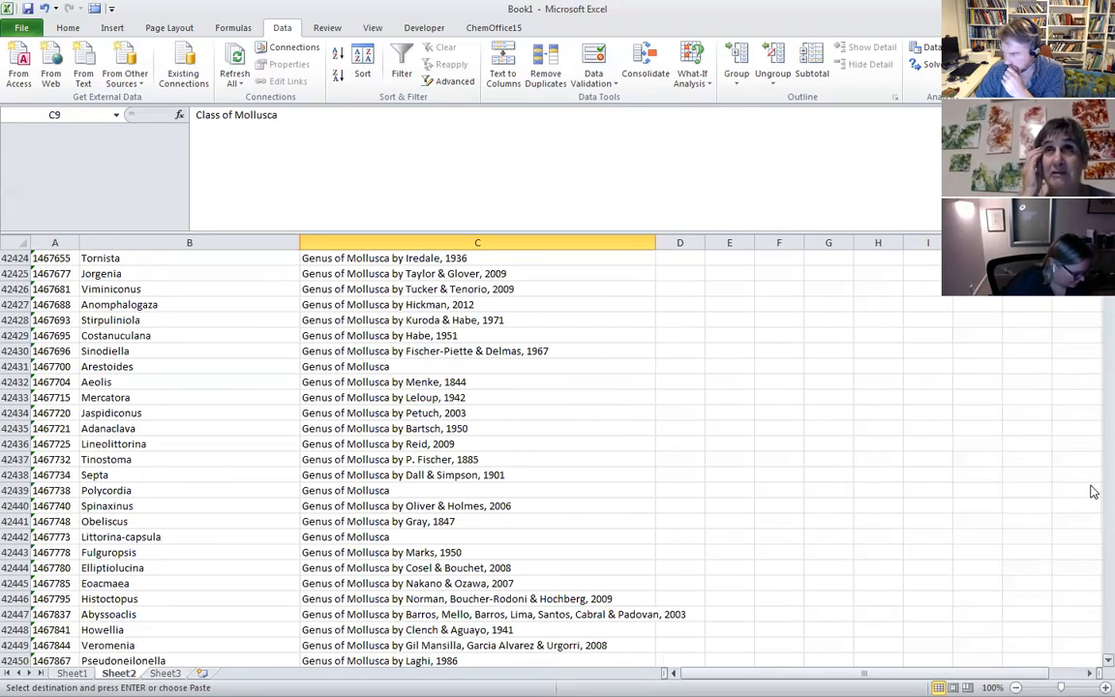
pyautogui.scroll(-20, 1092, 492)
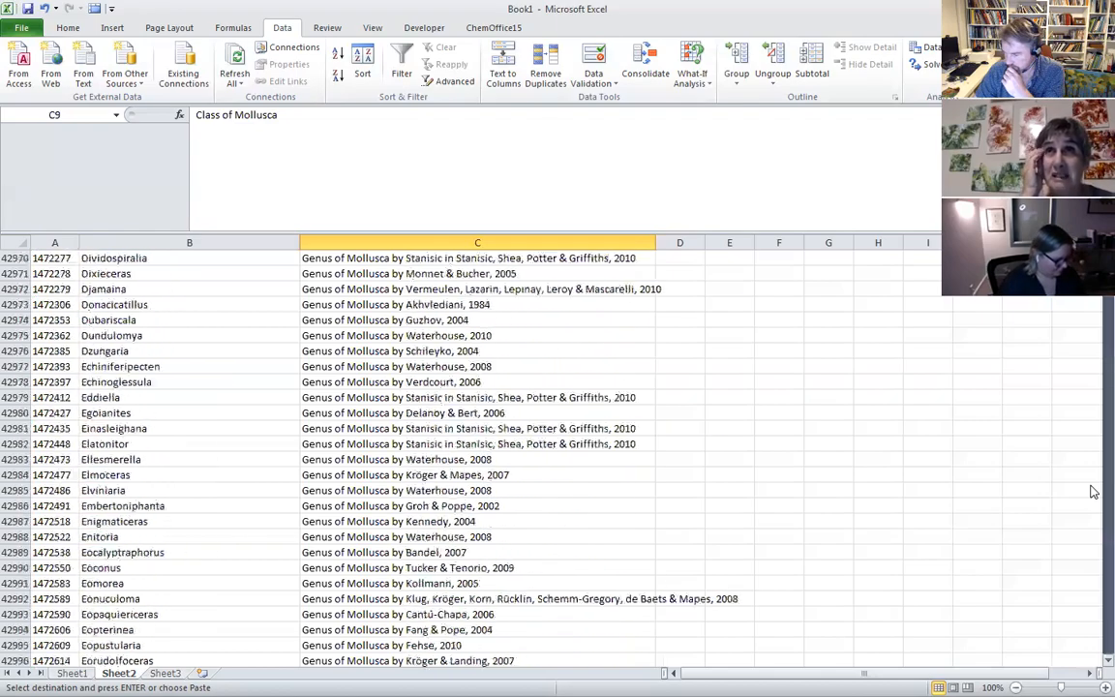
pyautogui.scroll(-20, 1092, 492)
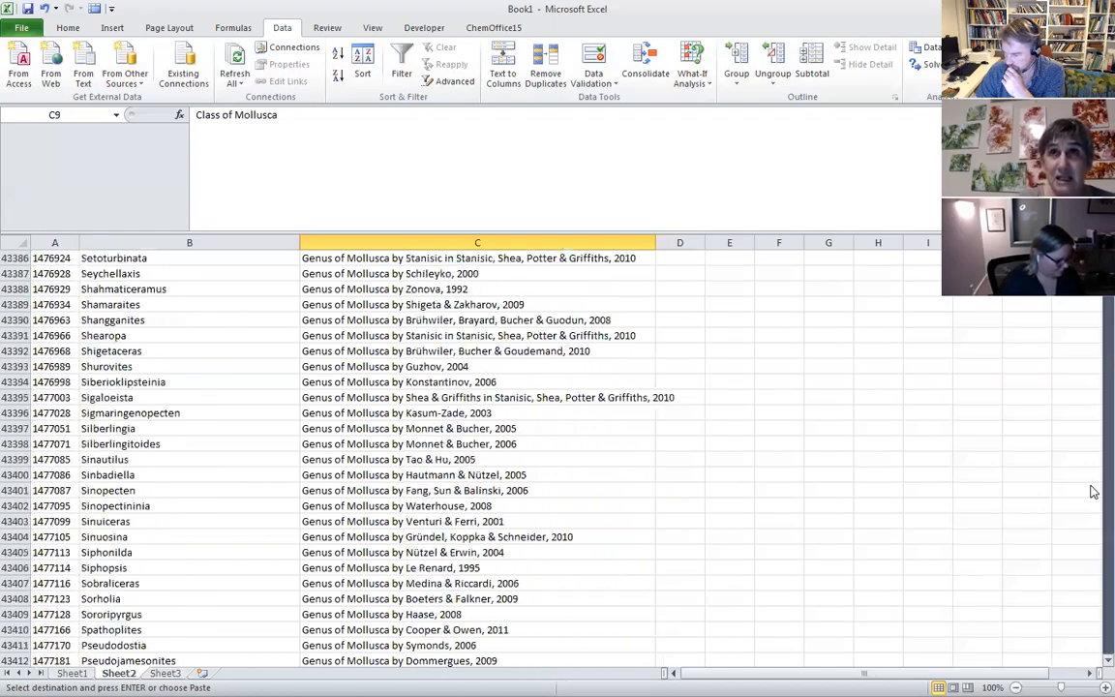
pyautogui.scroll(-17, 1092, 490)
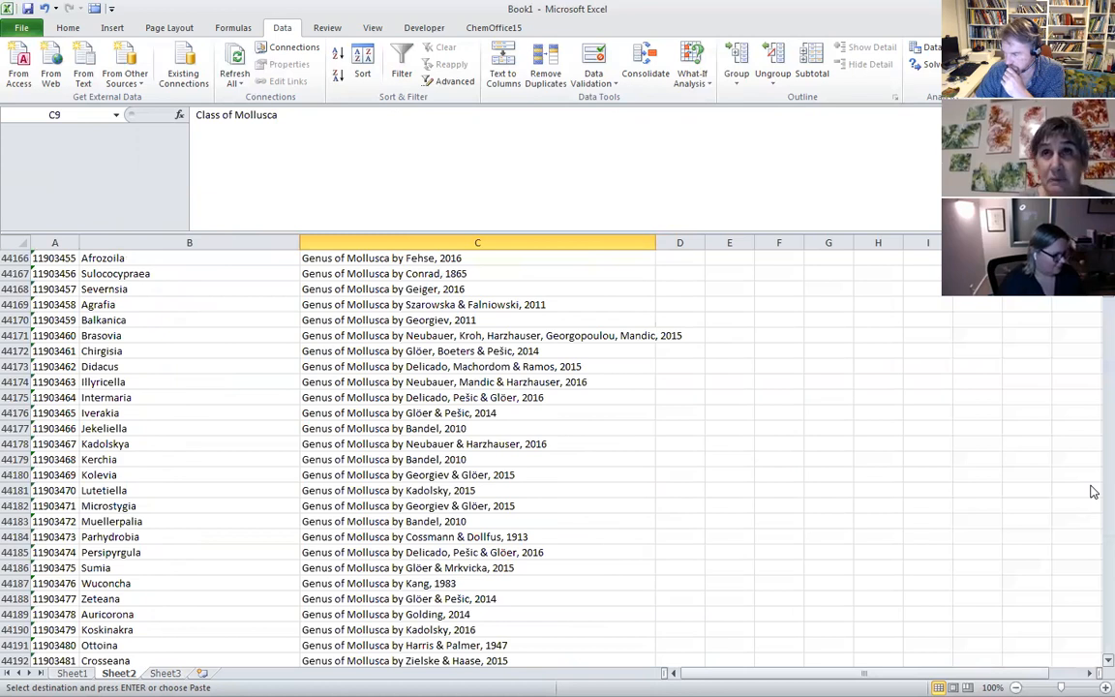
pyautogui.hotkey('ctrl', 'BackSpace')
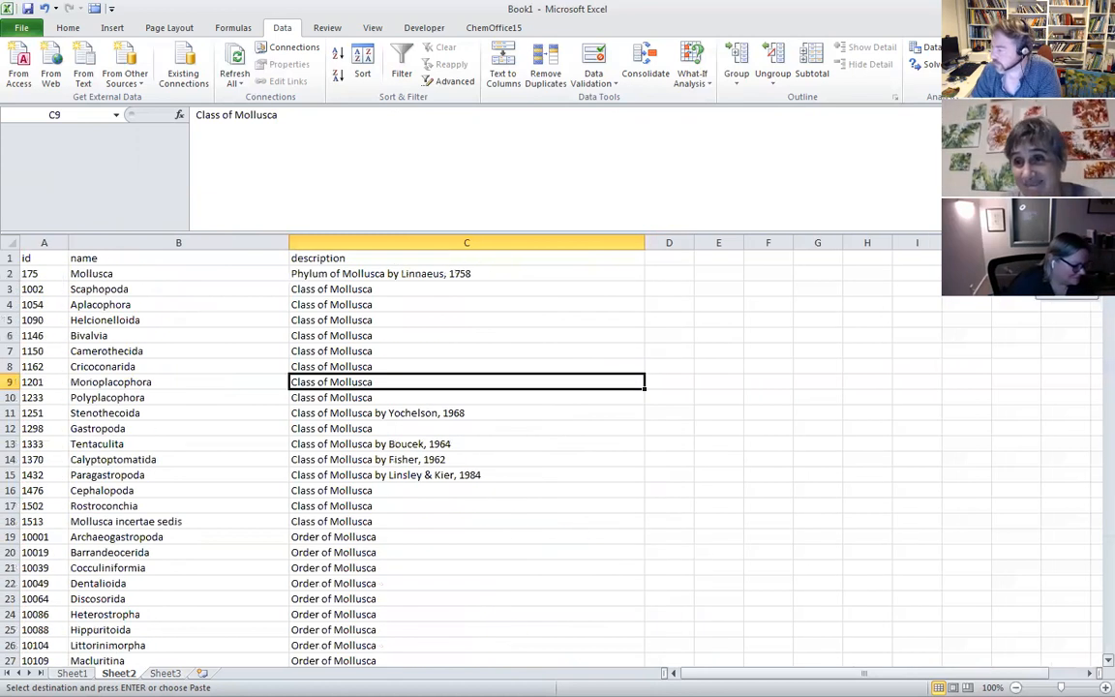
pyautogui.click(683, 384)
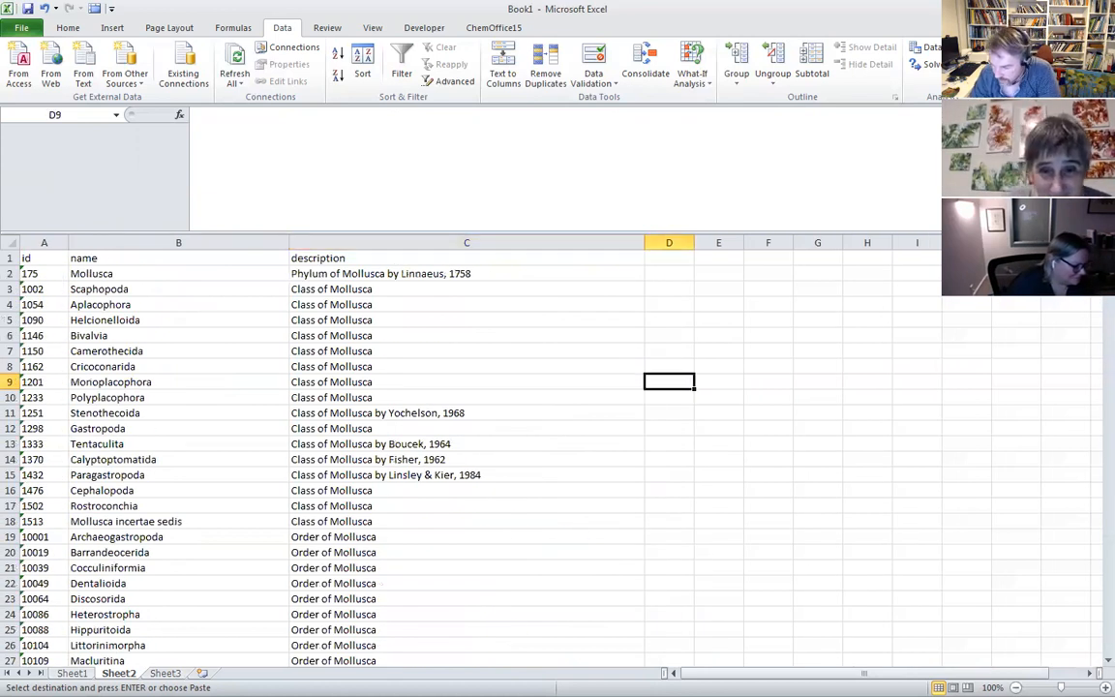
# - Look across row 234 of the filtered table in Sheet1, check its description formula, and clear the pending copy selection
pyautogui.hotkey('ctrl', 'pageup')
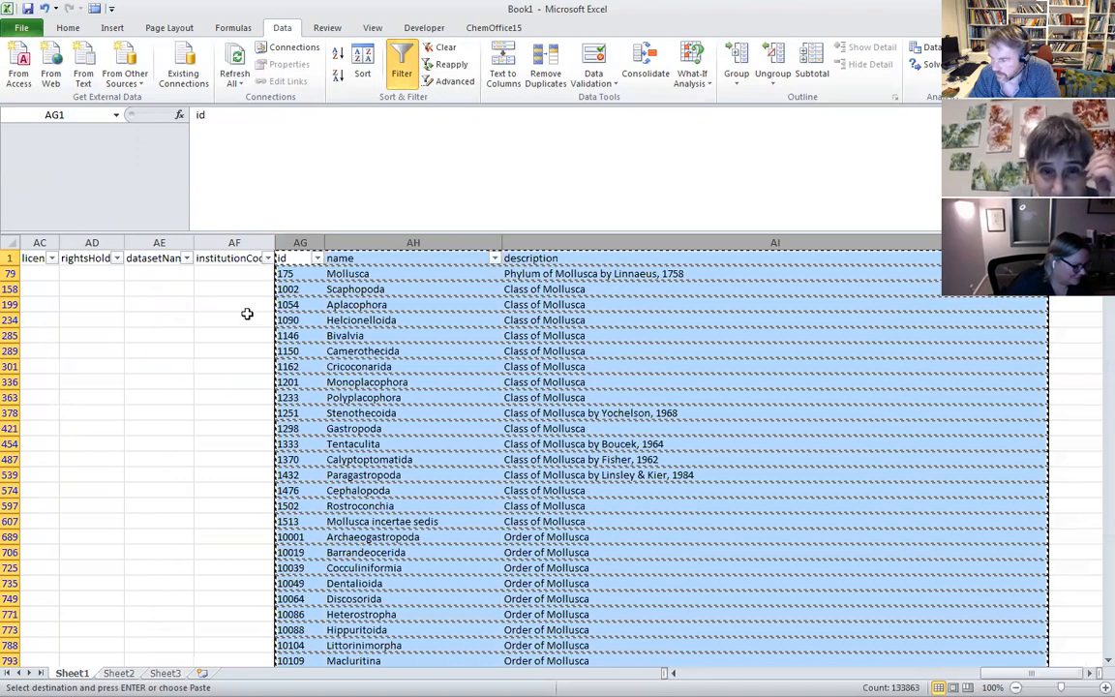
pyautogui.click(247, 314)
pyautogui.press('Left')
pyautogui.press('Left')
pyautogui.press('Left')
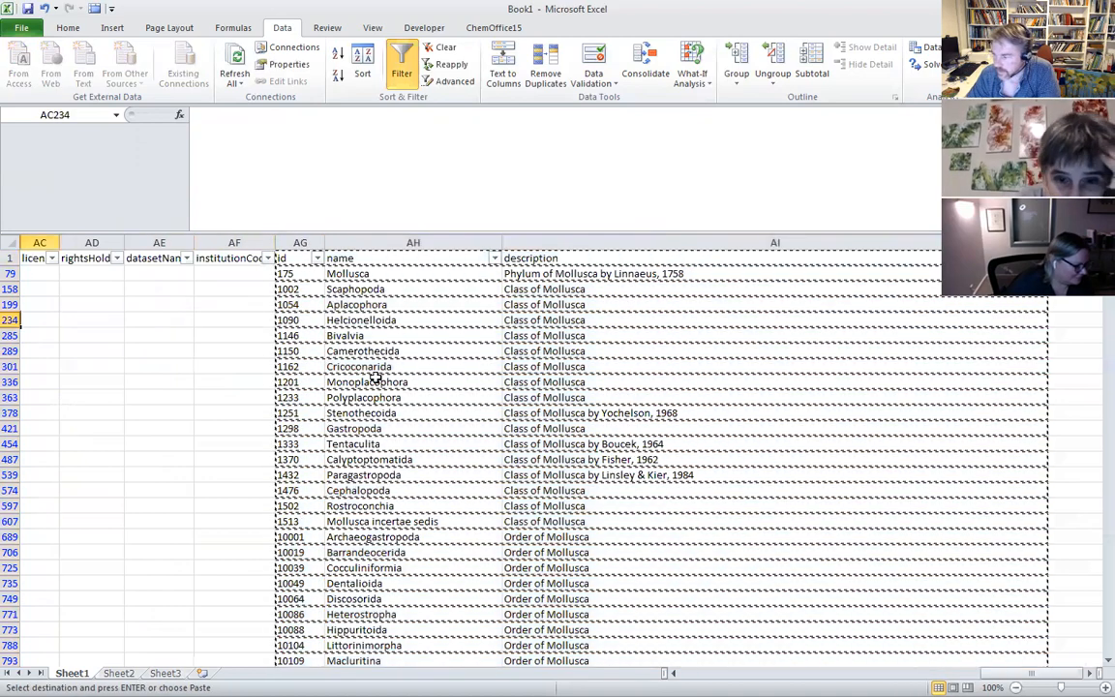
pyautogui.press('Left')
pyautogui.press('Left')
pyautogui.press('Left')
pyautogui.press('Left')
pyautogui.press('Left')
pyautogui.press('Left')
pyautogui.press('Left')
pyautogui.press('Left')
pyautogui.press('Left')
pyautogui.press('Left')
pyautogui.press('Left')
pyautogui.press('Left')
pyautogui.press('Left')
pyautogui.press('Left')
pyautogui.press('Left')
pyautogui.press('Left')
pyautogui.press('Left')
pyautogui.press('Left')
pyautogui.press('Left')
pyautogui.press('Left')
pyautogui.press('Right')
pyautogui.press('Right')
pyautogui.press('Right')
pyautogui.press('Right')
pyautogui.press('Right')
pyautogui.press('Right')
pyautogui.press('Right')
pyautogui.press('Right')
pyautogui.press('Right')
pyautogui.press('Right')
pyautogui.press('Right')
pyautogui.press('Right')
pyautogui.press('Right')
pyautogui.press('Right')
pyautogui.press('Right')
pyautogui.press('Right')
pyautogui.press('Right')
pyautogui.press('Right')
pyautogui.press('Right')
pyautogui.press('Right')
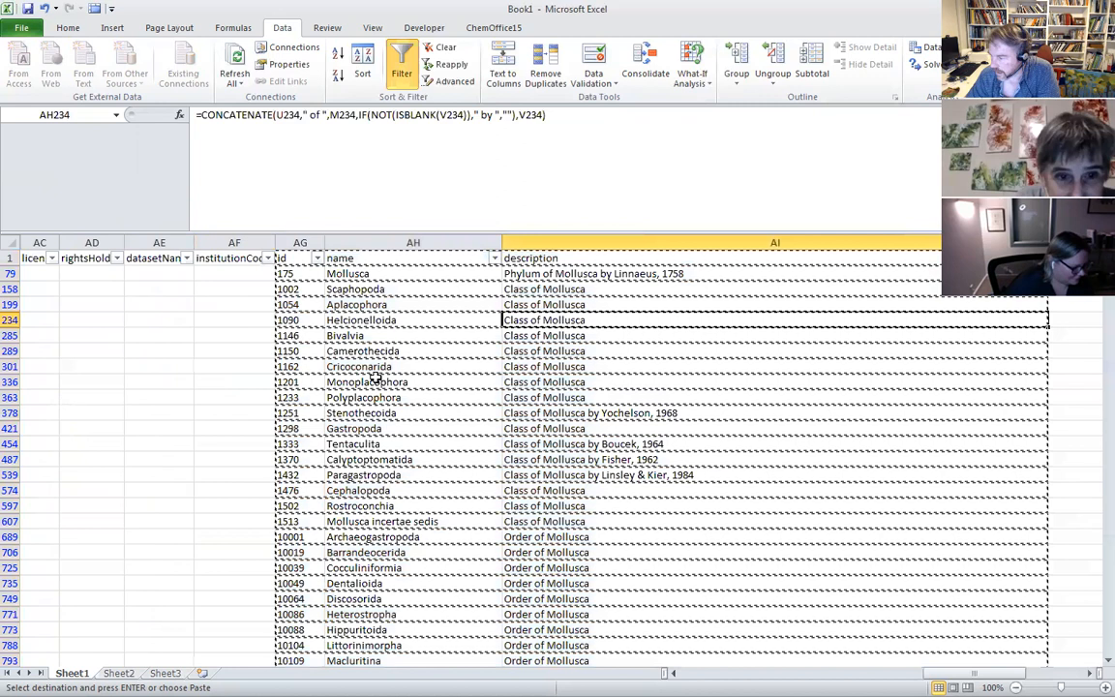
pyautogui.press('Right')
pyautogui.press('Right')
pyautogui.press('Left')
pyautogui.press('Left')
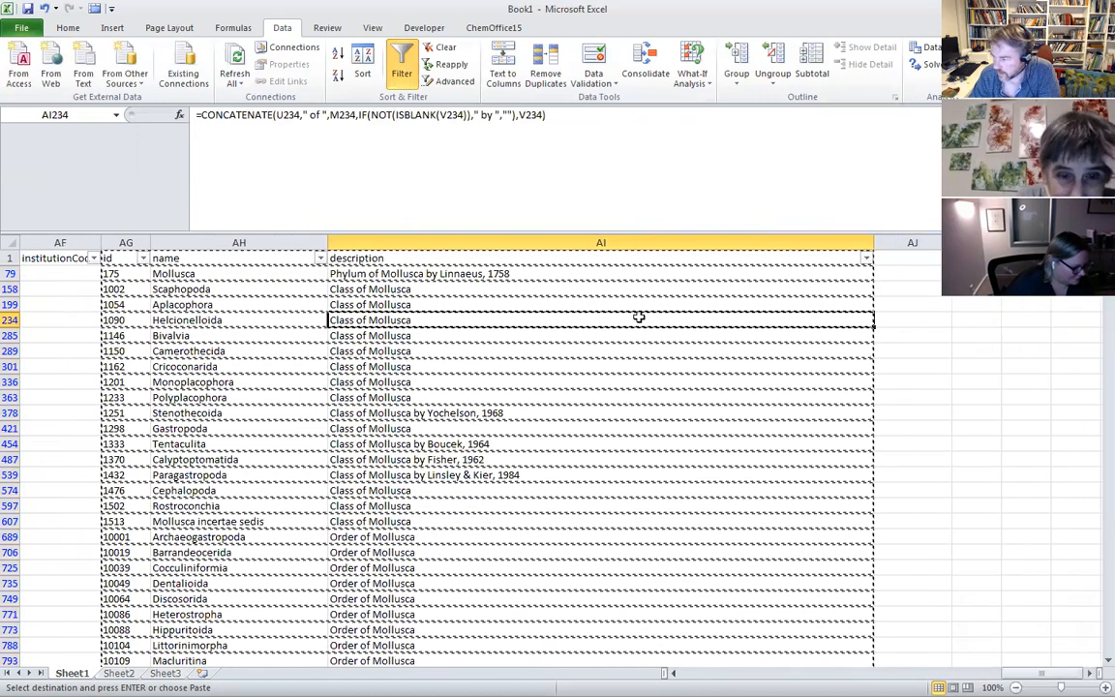
pyautogui.press('Escape')
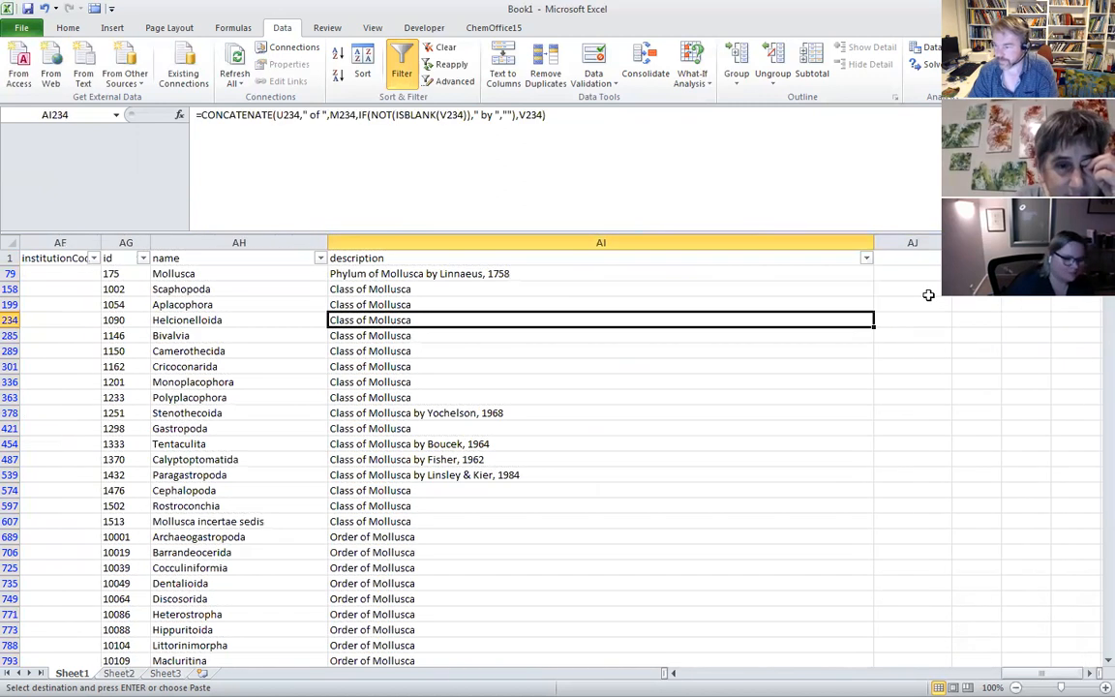
# - Check the filled-cell counts of the filtered id, name and description columns in Sheet1 and skim their rows
pyautogui.click(132, 241)
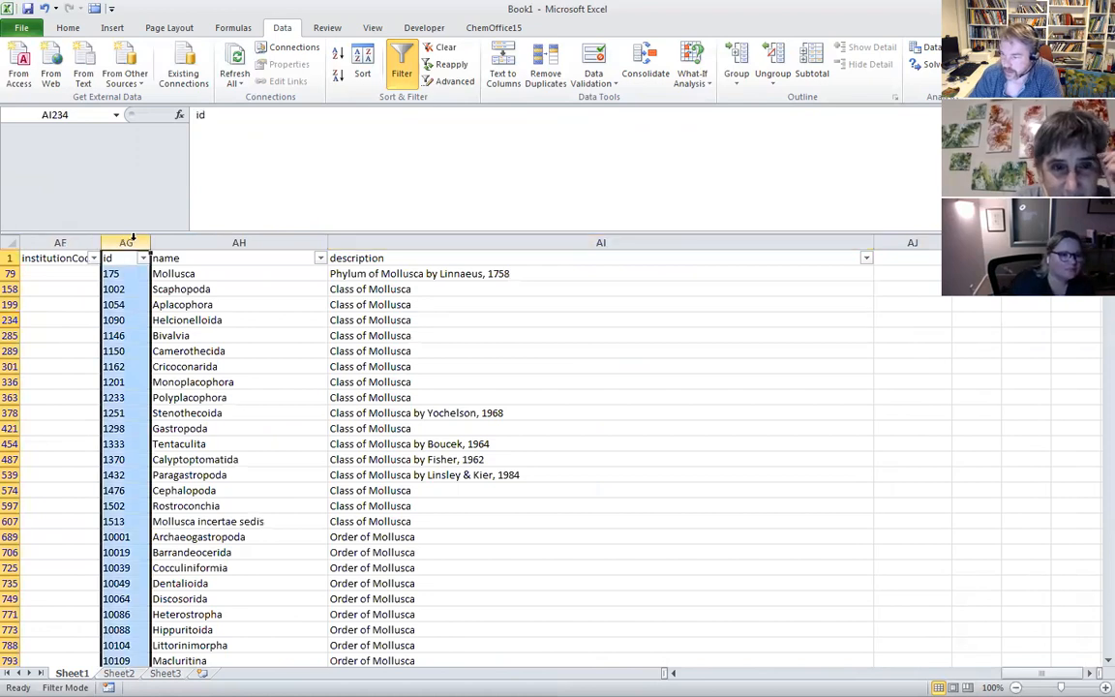
pyautogui.moveTo(133, 241); pyautogui.dragTo(473, 238)
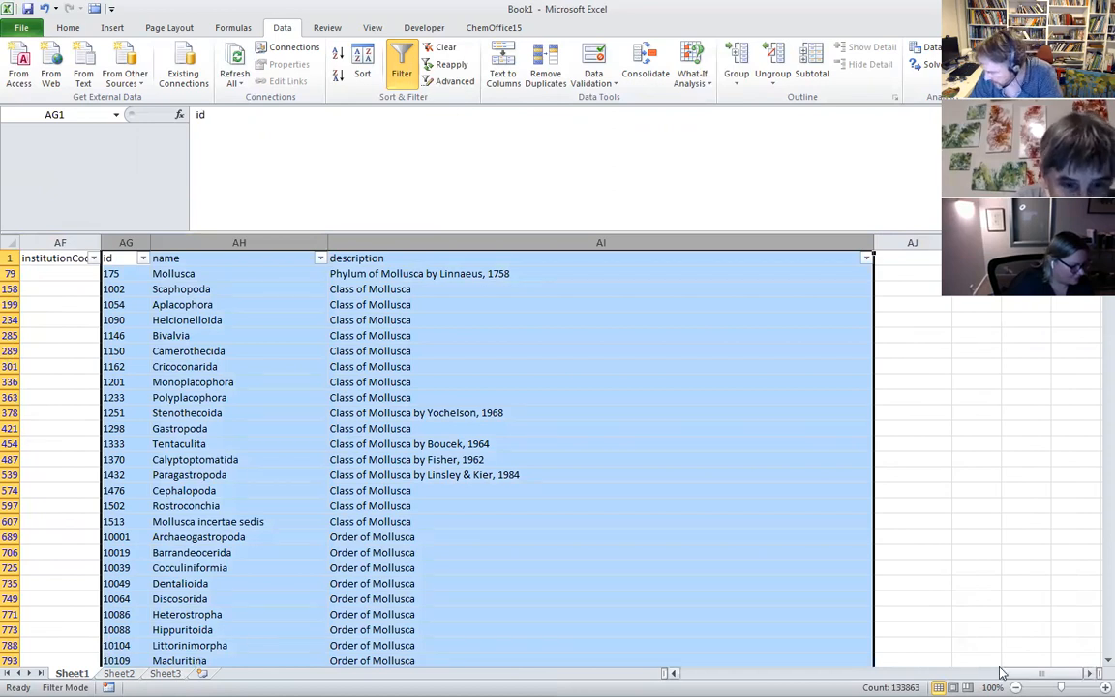
pyautogui.click(126, 241)
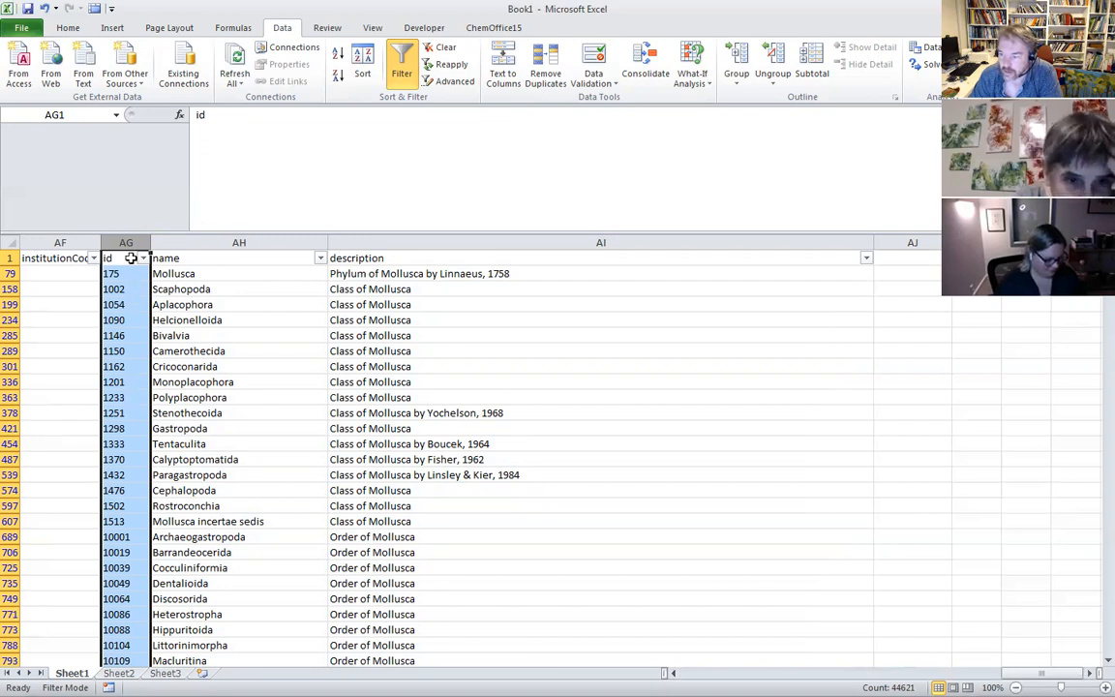
pyautogui.click(263, 569)
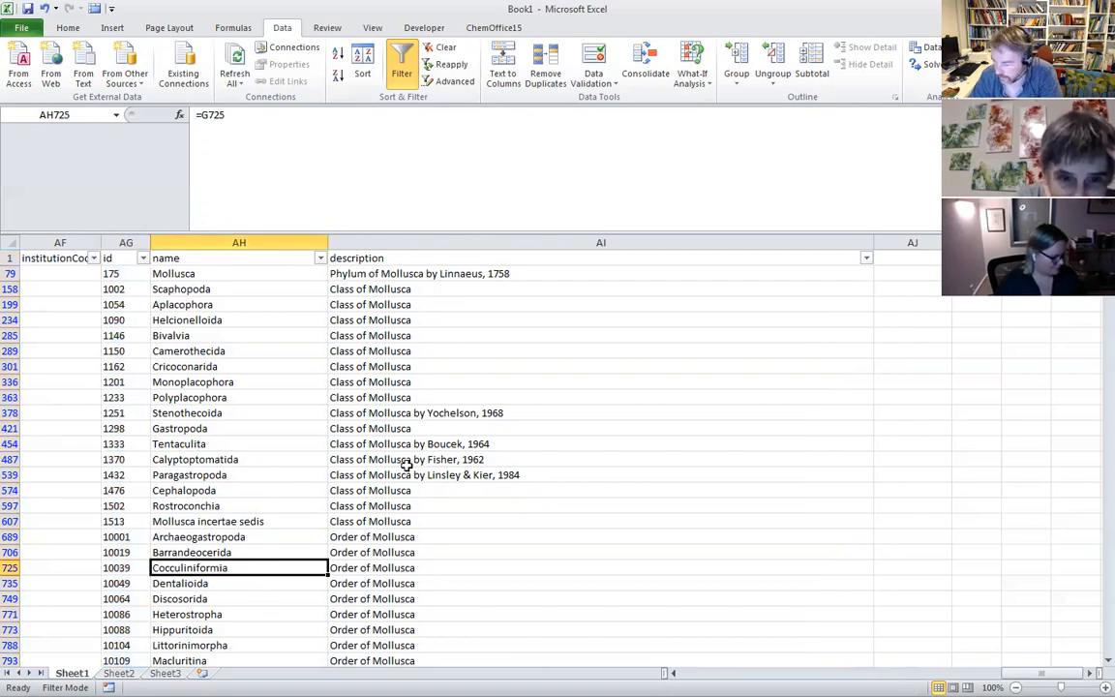
pyautogui.scroll(-9, 406, 465)
pyautogui.scroll(2, 394, 448)
pyautogui.scroll(5, 394, 448)
pyautogui.moveTo(1106, 290); pyautogui.dragTo(1093, 253)
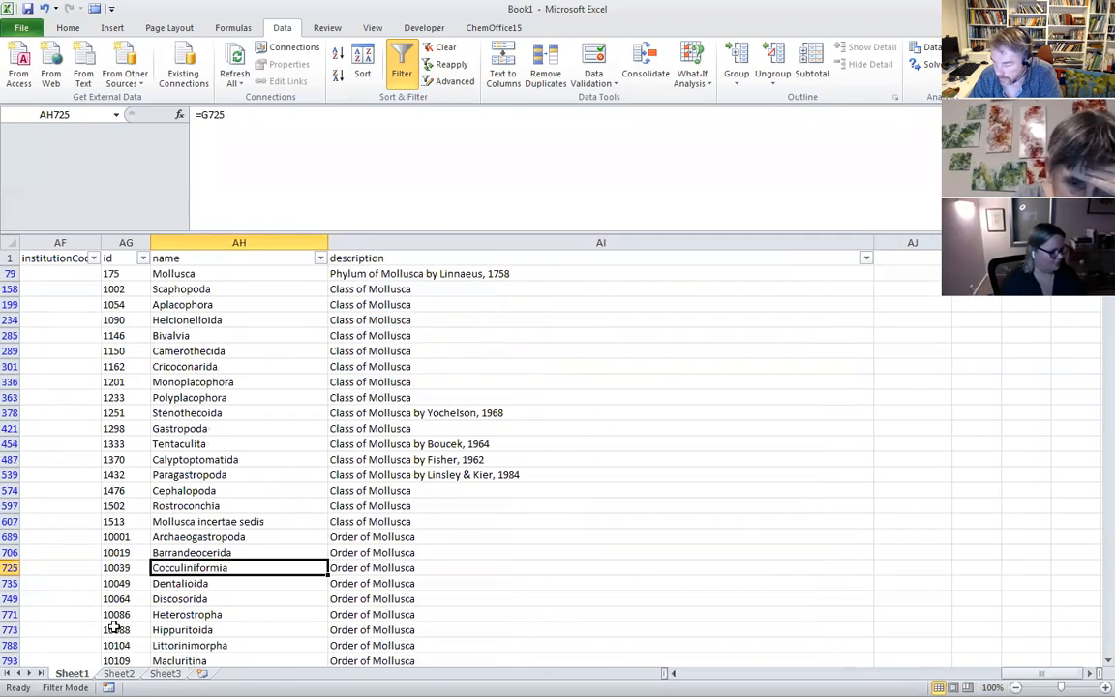
pyautogui.moveTo(131, 250); pyautogui.dragTo(581, 246)
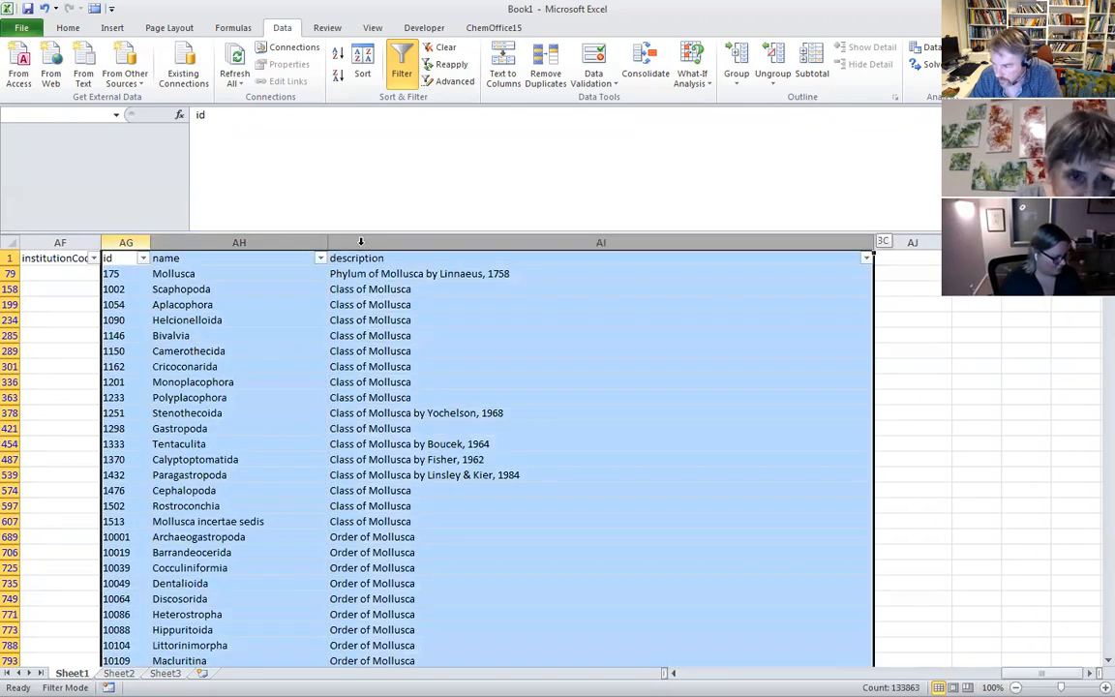
pyautogui.click(119, 673)
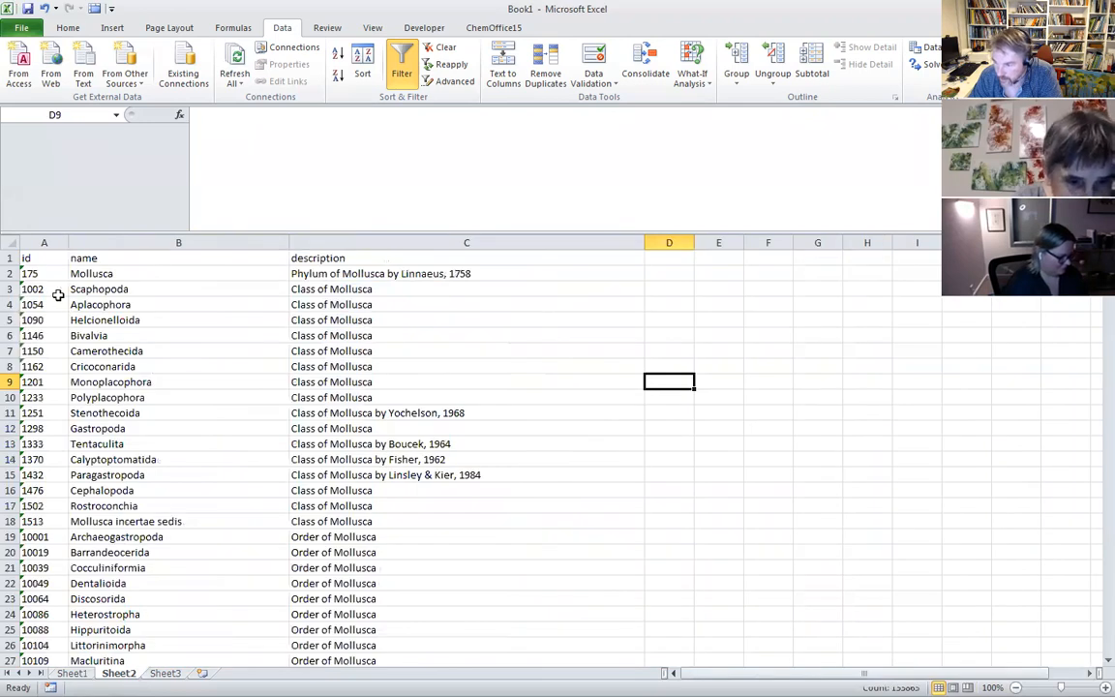
pyautogui.rightClick(42, 260)
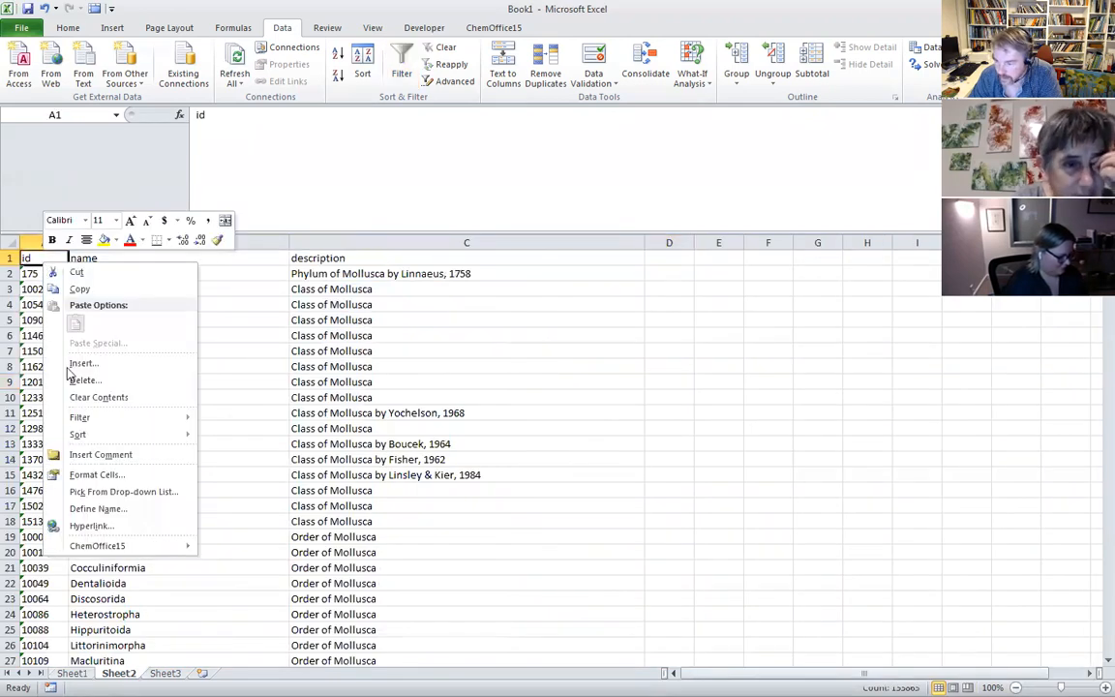
pyautogui.press('Escape')
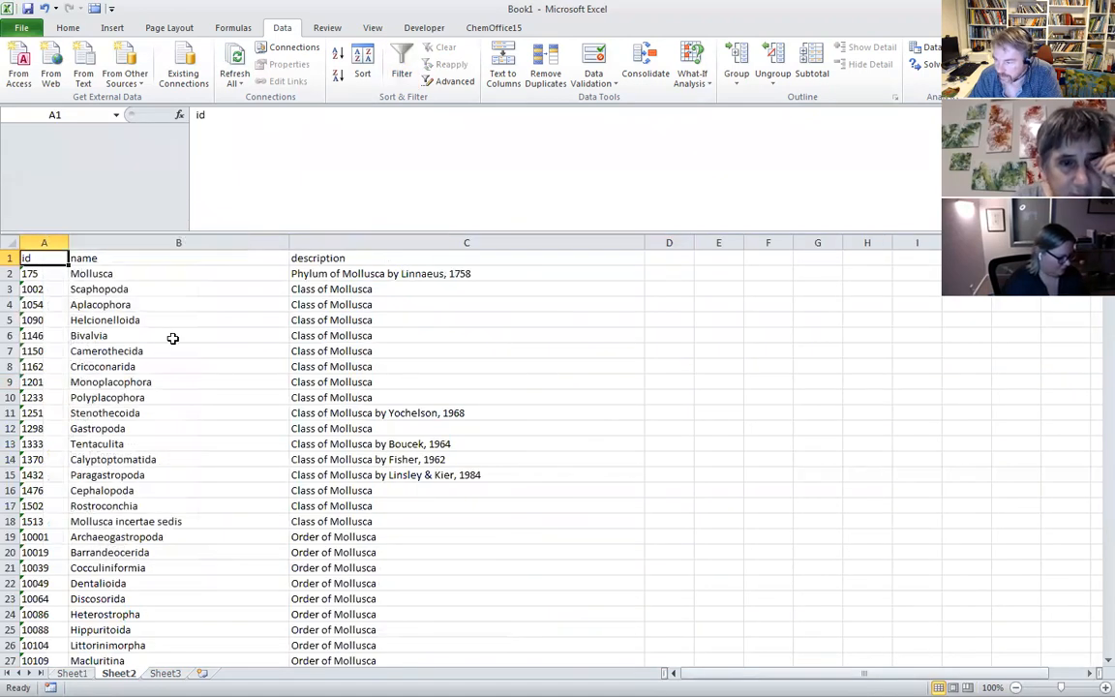
pyautogui.click(88, 319)
pyautogui.click(296, 302)
pyautogui.click(304, 276)
pyautogui.click(179, 289)
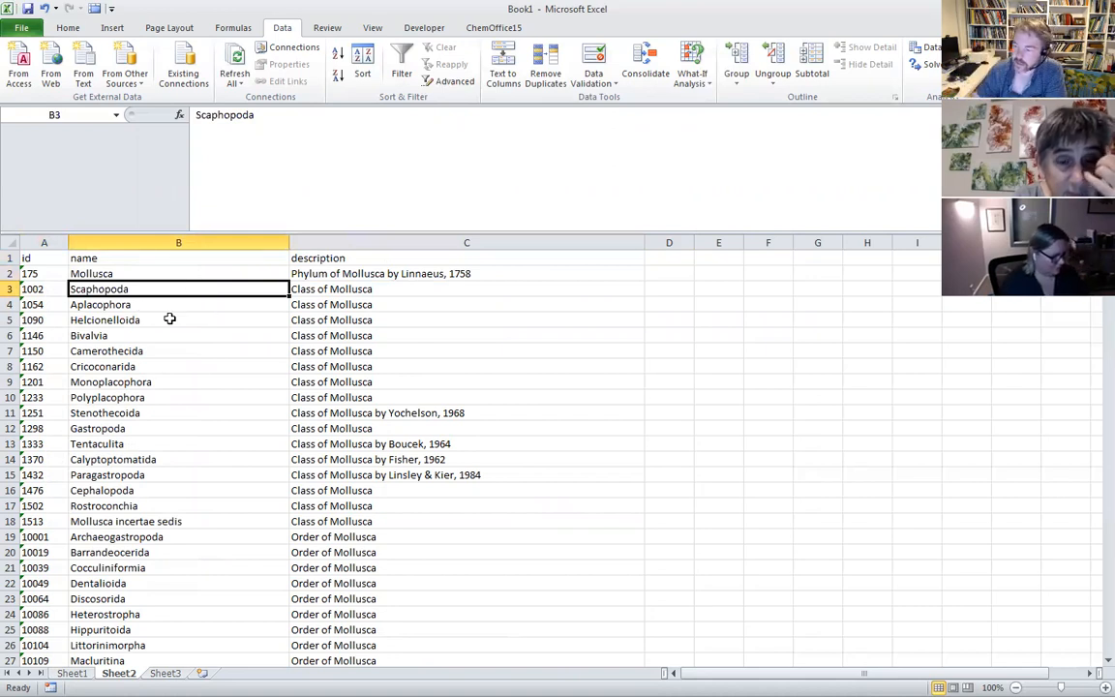
pyautogui.click(415, 365)
pyautogui.scroll(-5, 396, 433)
pyautogui.scroll(5, 383, 432)
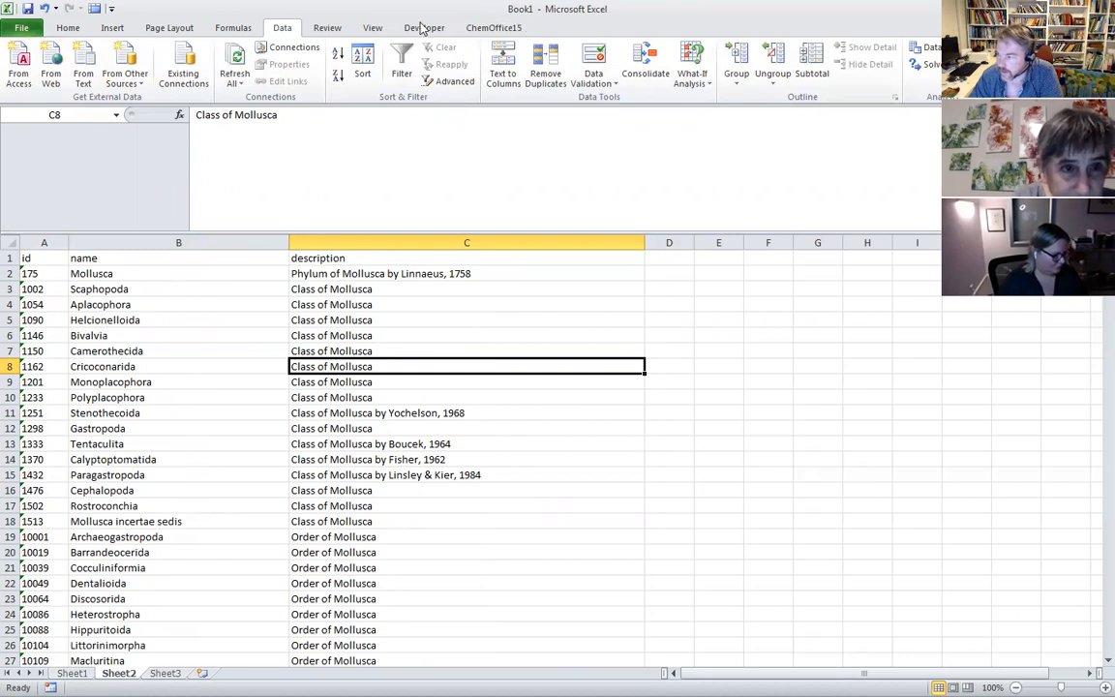
# - Start saving the workbook and choose the IRMNG_genera_DwCA folder inside Downloads as its location
pyautogui.click(23, 26)
pyautogui.click(45, 72)
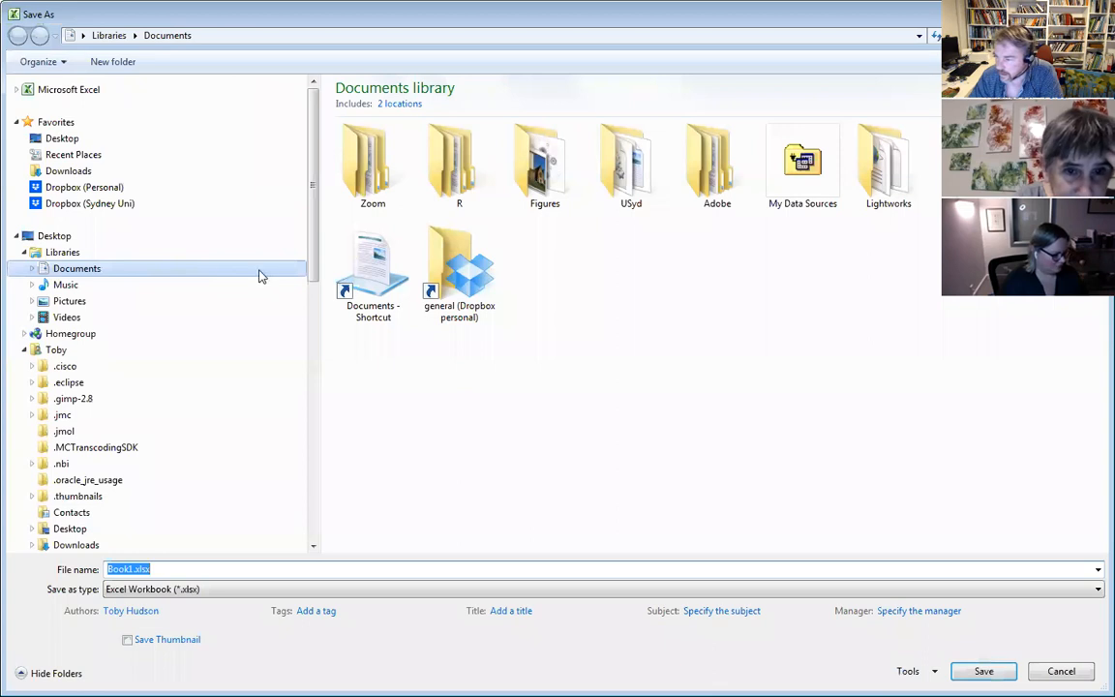
pyautogui.click(68, 171)
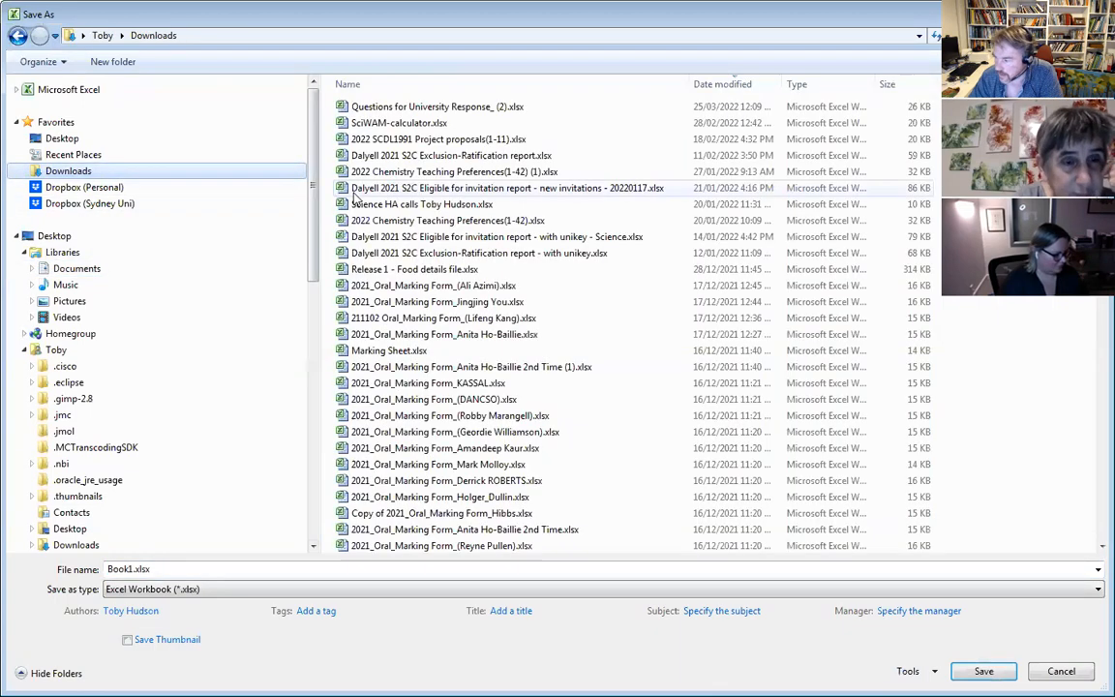
pyautogui.moveTo(1100, 200); pyautogui.dragTo(1091, 529)
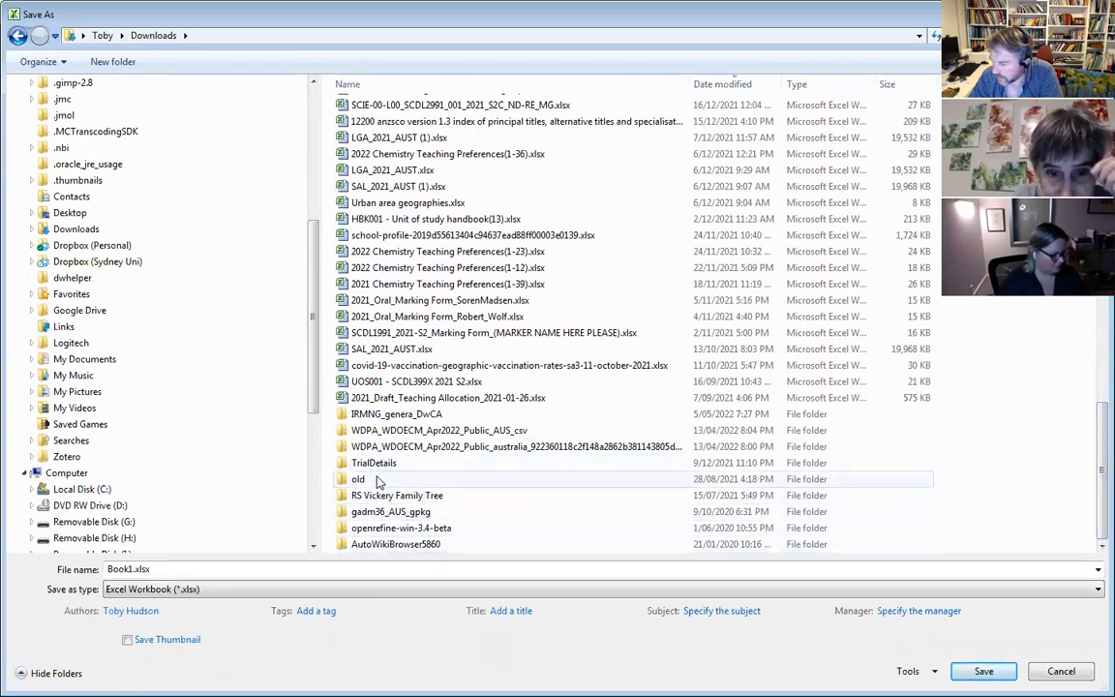
pyautogui.doubleClick(378, 416)
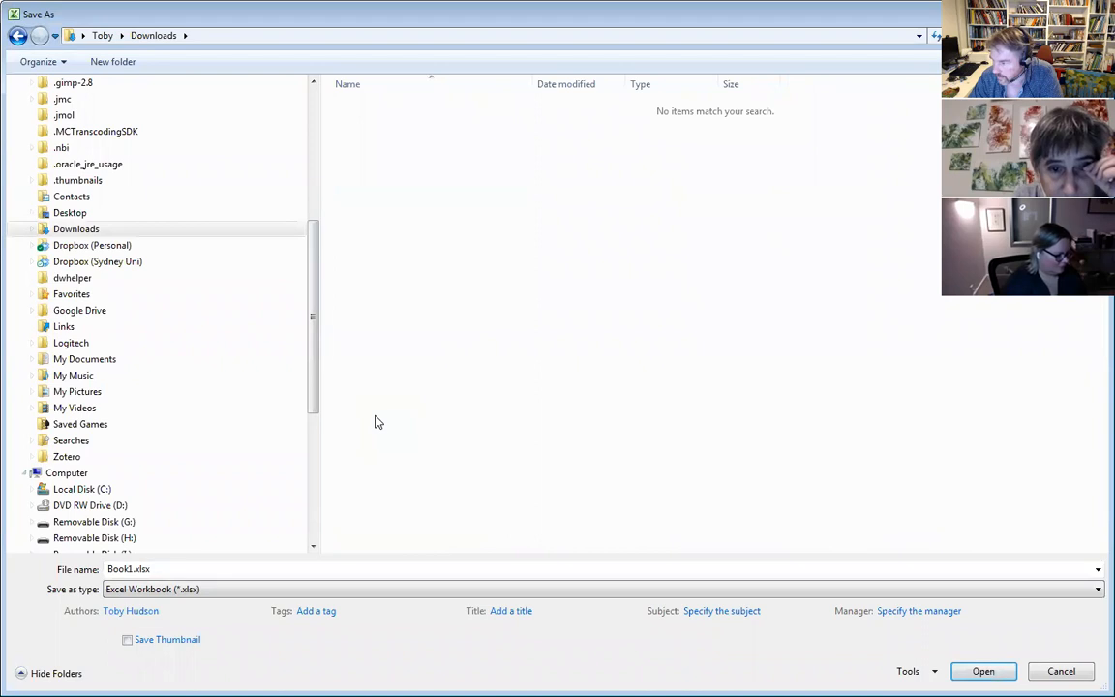
# - Name the workbook genera_processed.xlsx and save it in the chosen folder
pyautogui.click(135, 569)
pyautogui.moveTo(129, 569); pyautogui.dragTo(30, 552)
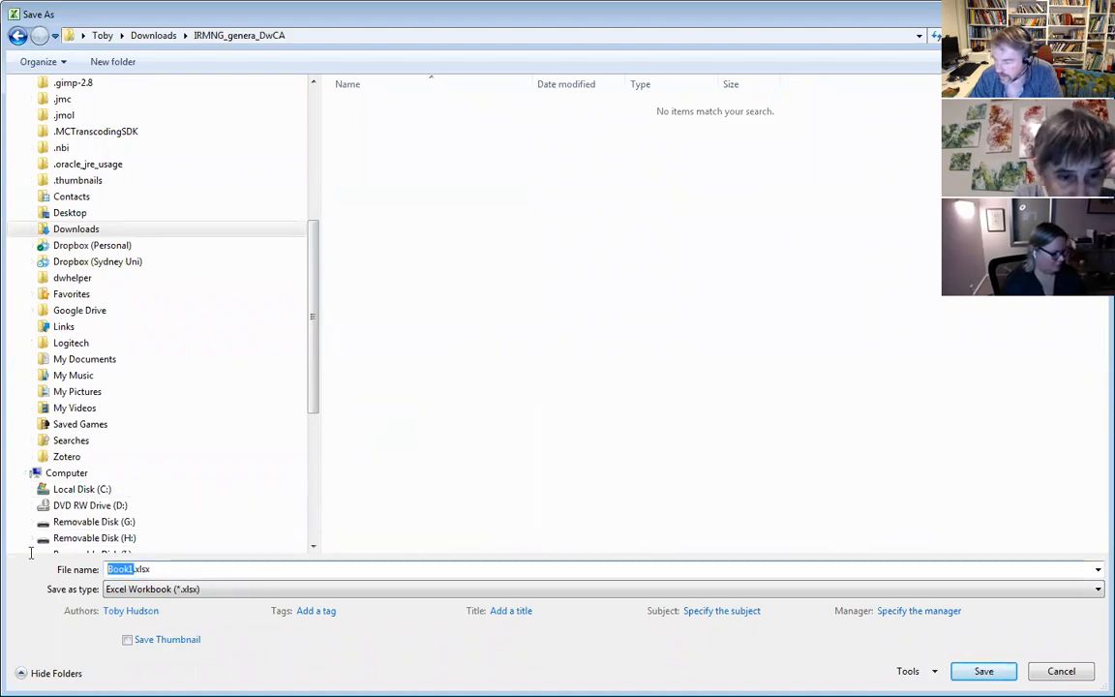
pyautogui.write('mol')
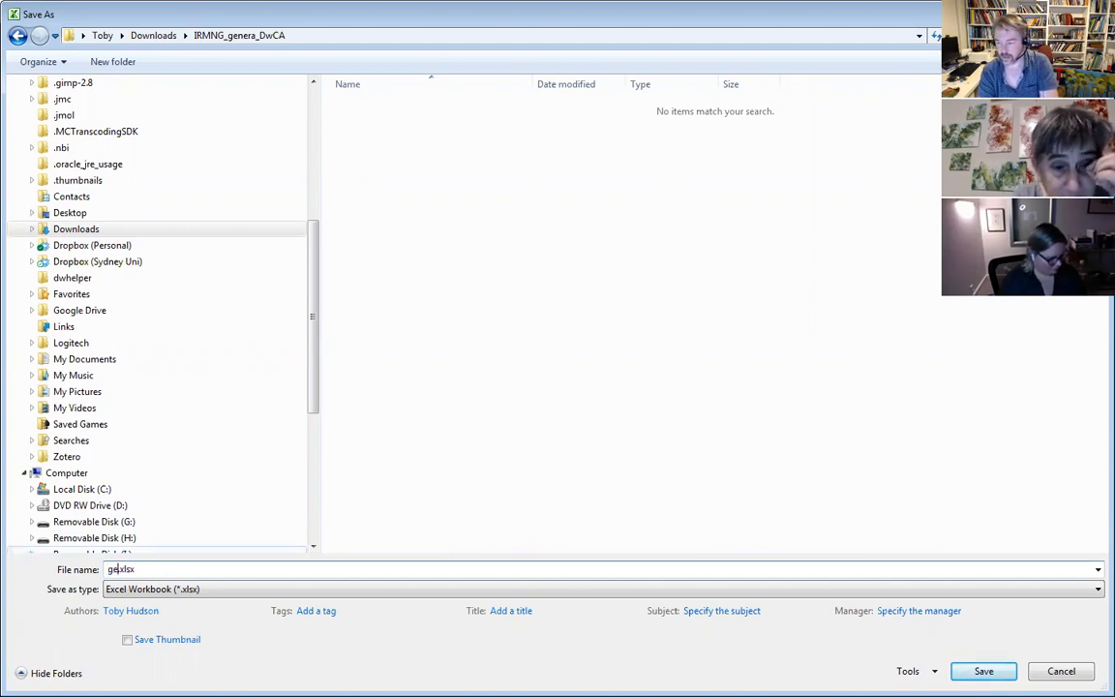
pyautogui.write('nera')
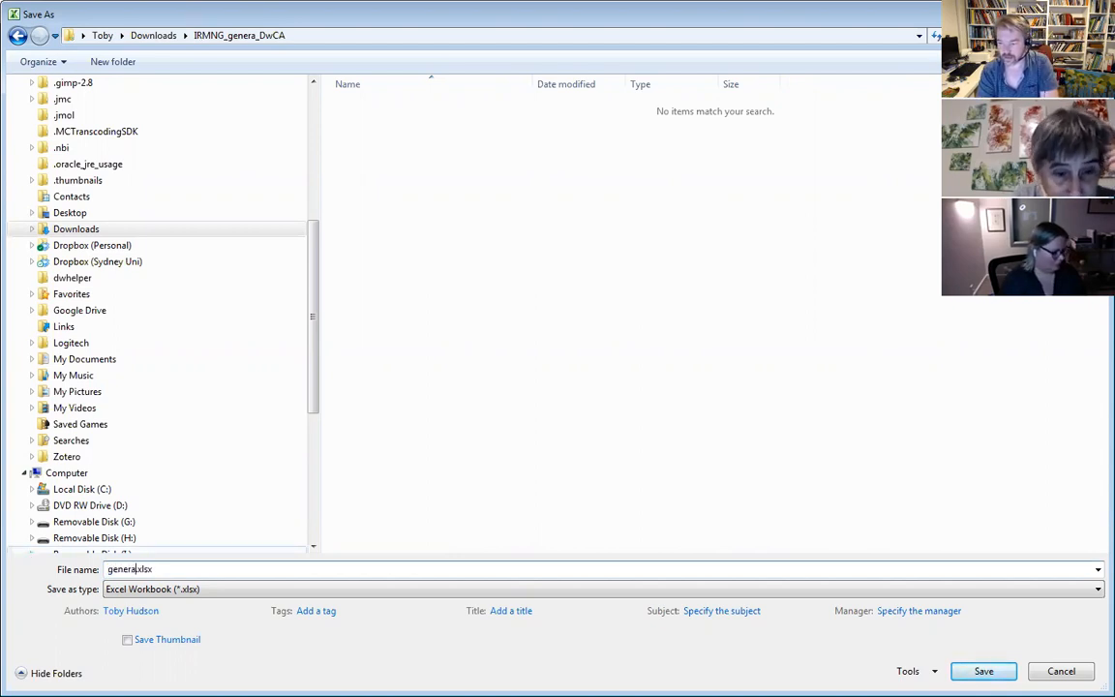
pyautogui.write('_')
pyautogui.press('BackSpace')
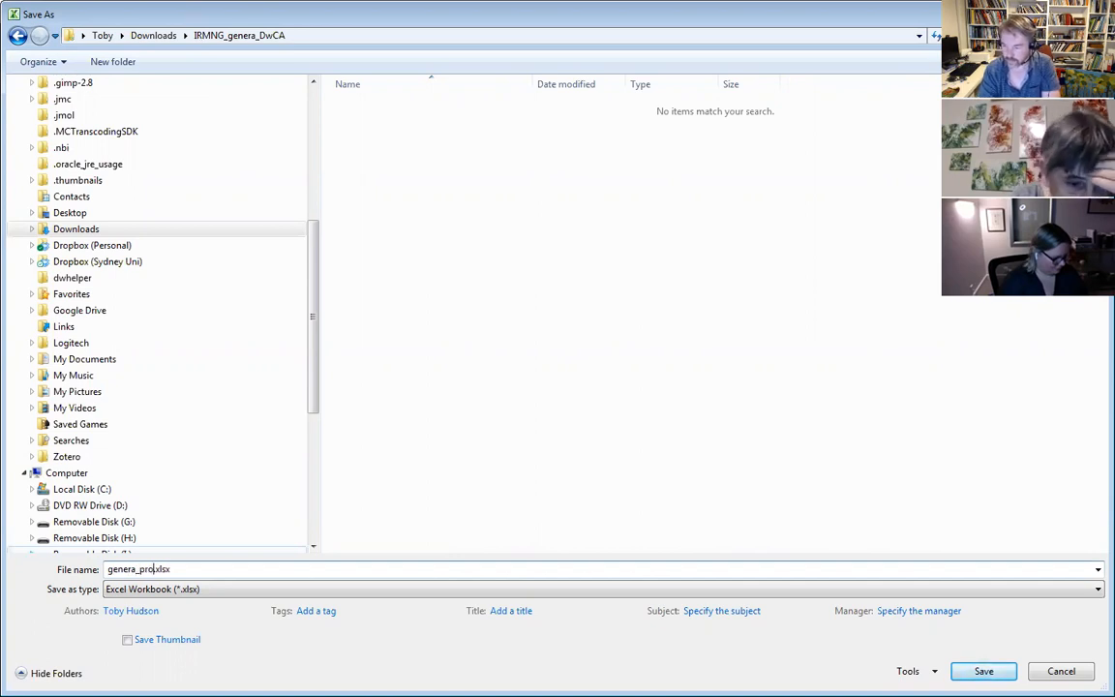
pyautogui.press('Return')
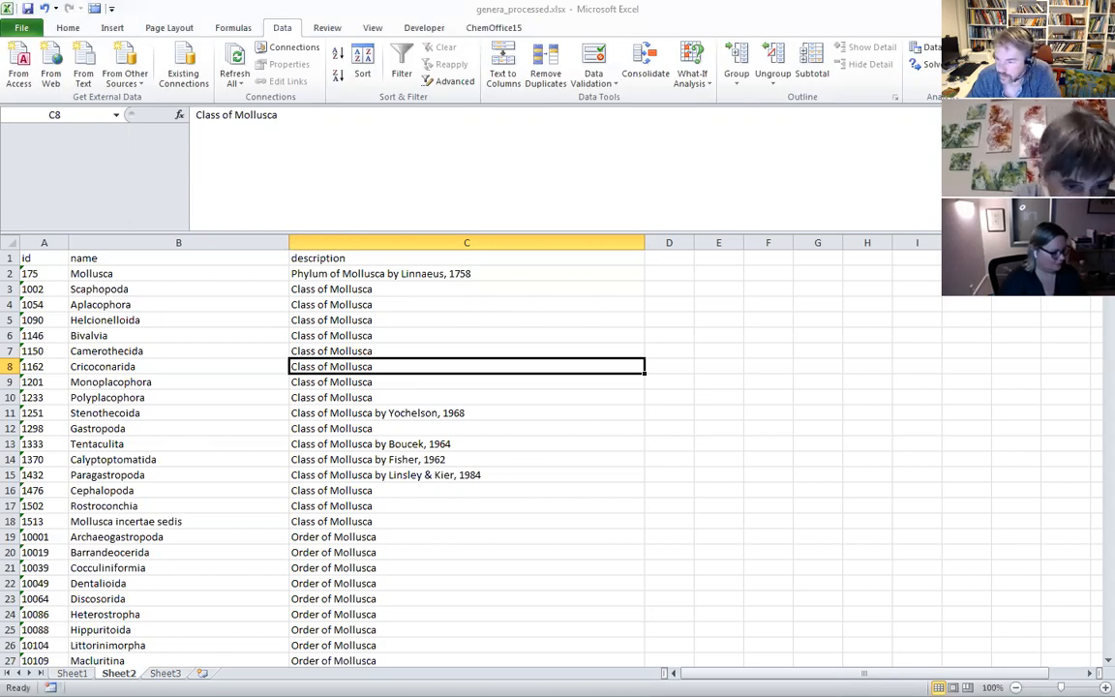
# - Start saving another copy of Sheet2 and set its file type to Text (Tab delimited)
pyautogui.click(179, 258)
pyautogui.click(54, 252)
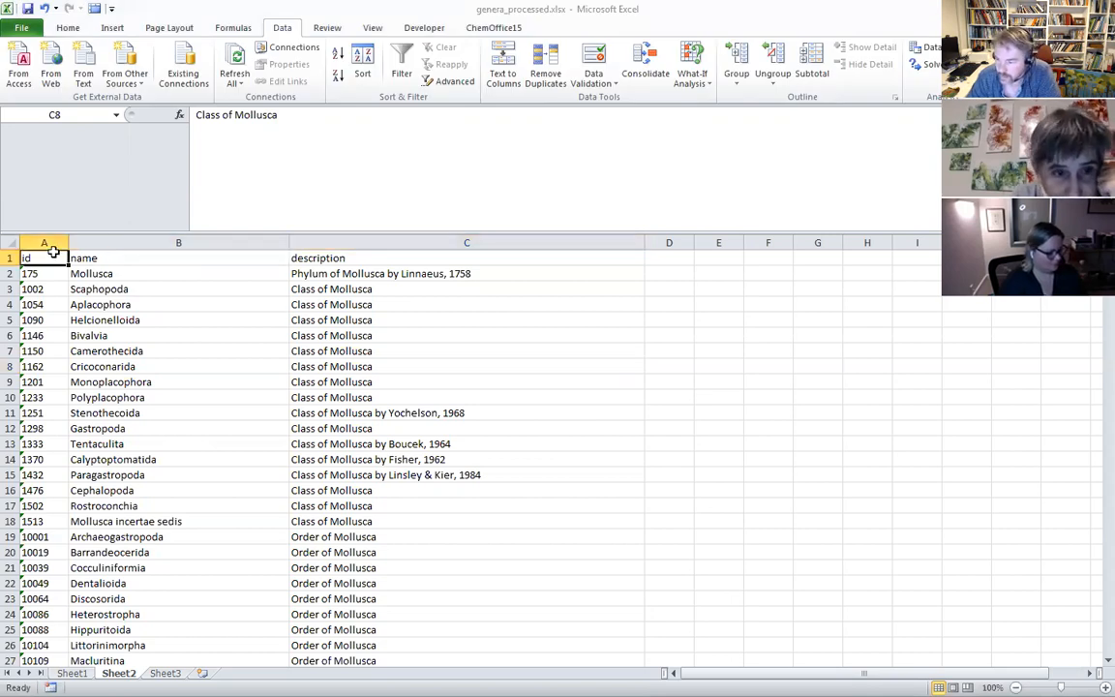
pyautogui.click(21, 29)
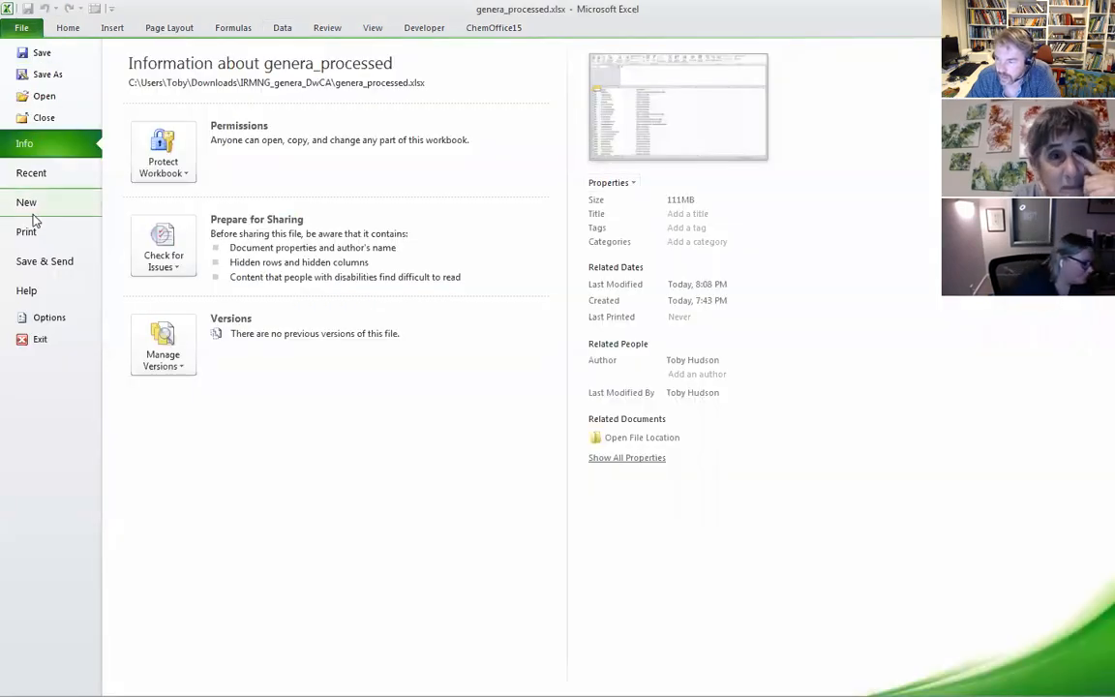
pyautogui.click(44, 74)
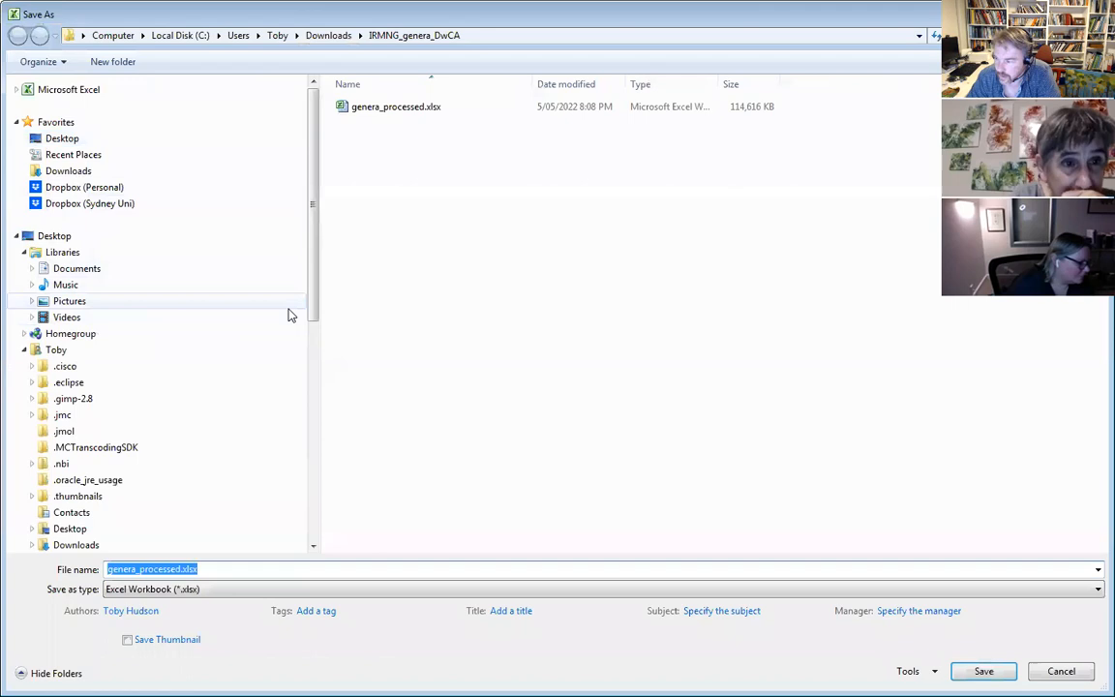
pyautogui.click(223, 590)
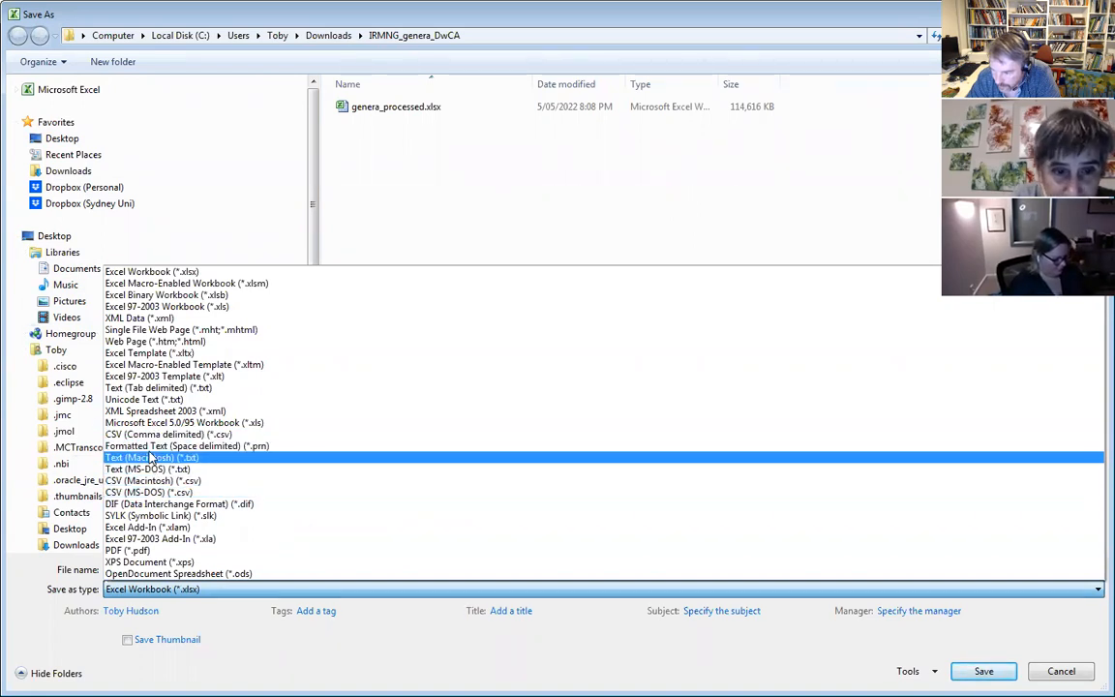
pyautogui.click(126, 388)
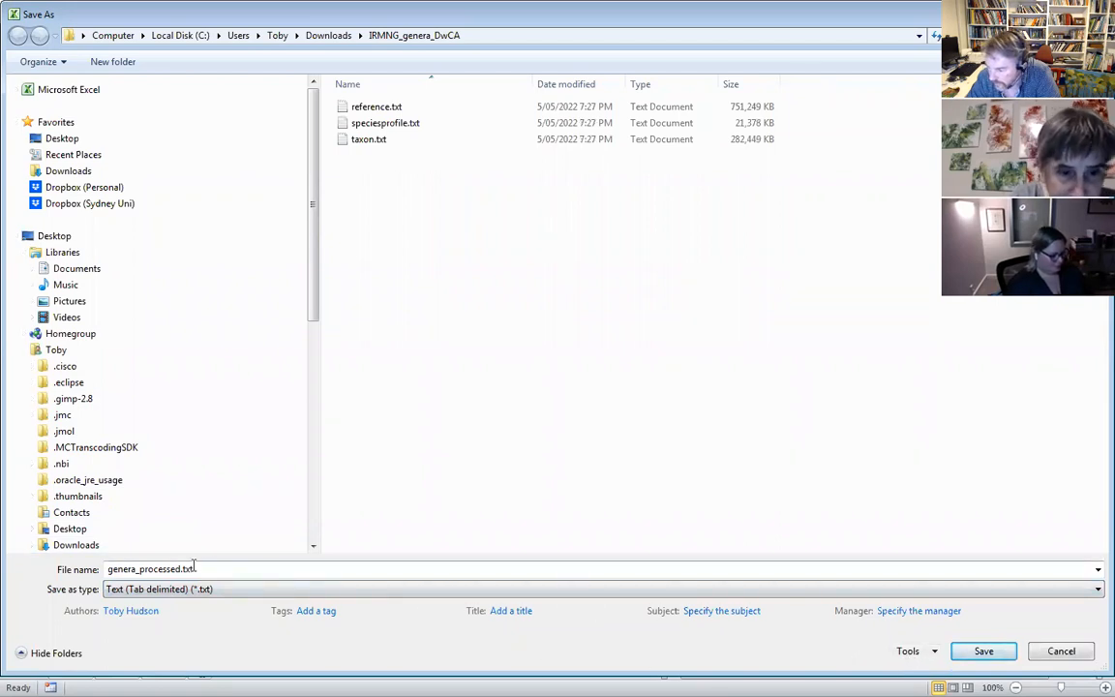
# - Name the copy IRMNG_genera_processed.txt and save only the active sheet, keeping the tab-delimited format
pyautogui.click(108, 570)
pyautogui.click(109, 571)
pyautogui.write('IRMNG_')
pyautogui.click(165, 609)
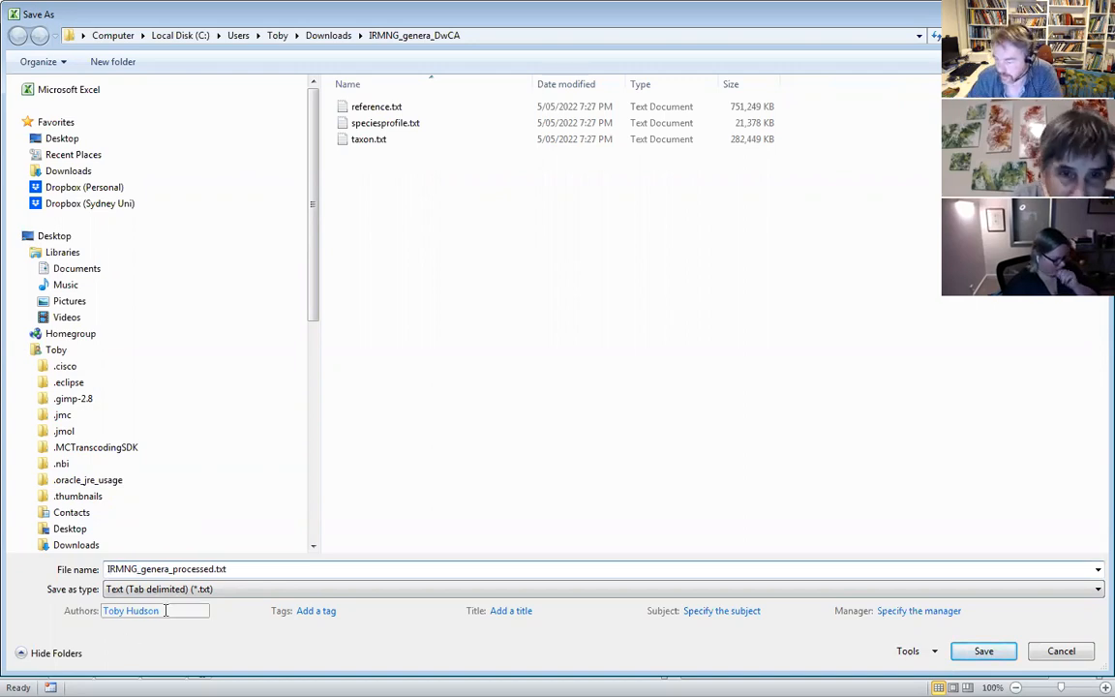
pyautogui.click(982, 652)
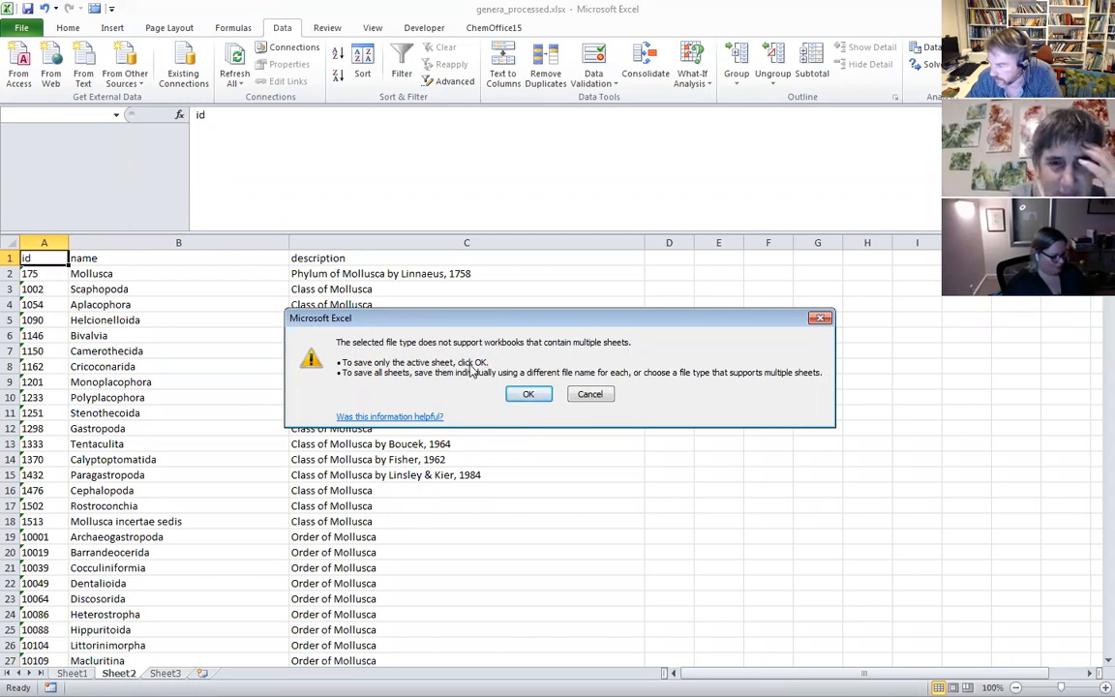
pyautogui.click(531, 395)
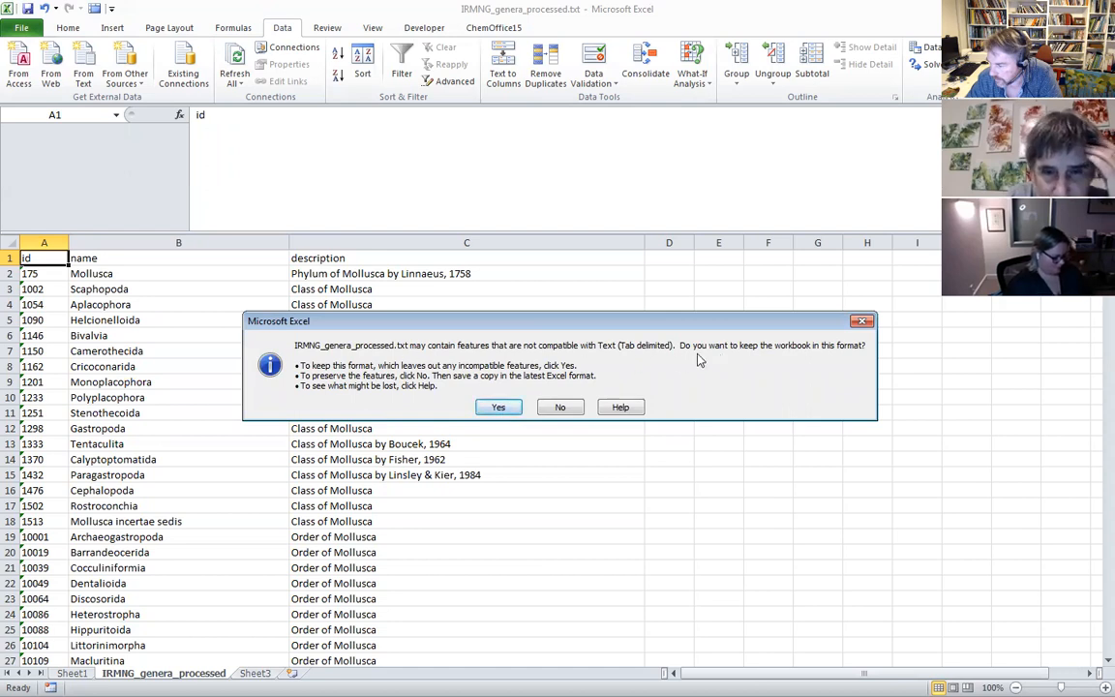
pyautogui.click(495, 408)
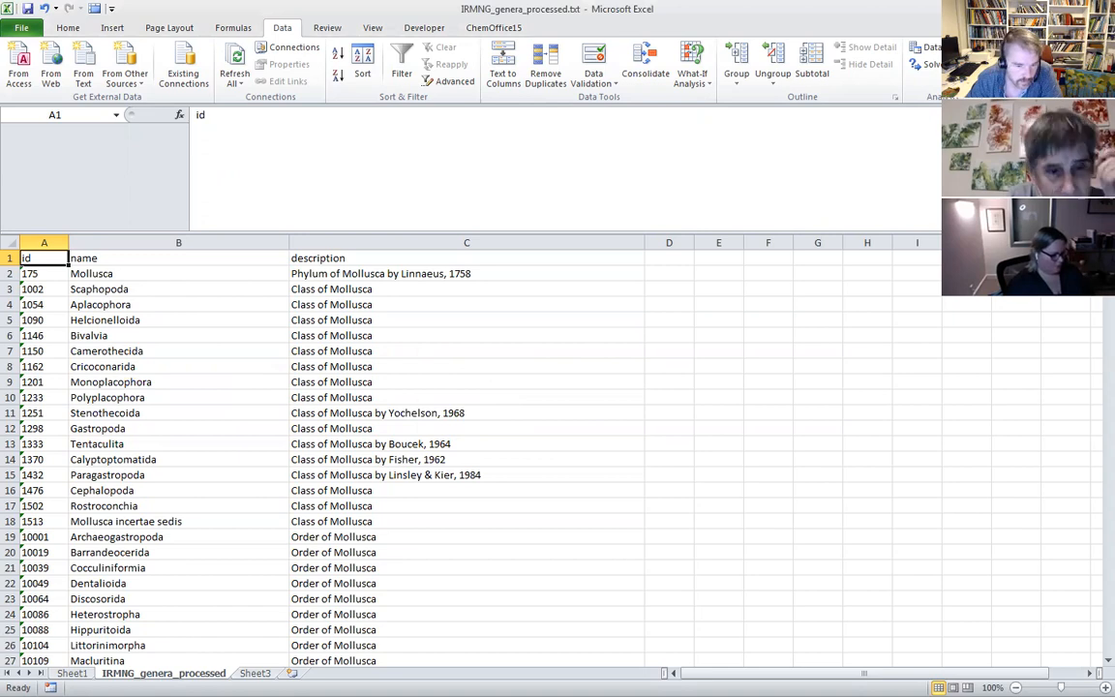
# - Switch to File Explorer and try to rename IRMNG_genera_processed.txt to mollusca_genera_processed.txt
pyautogui.hotkey('alt', 'Tab')
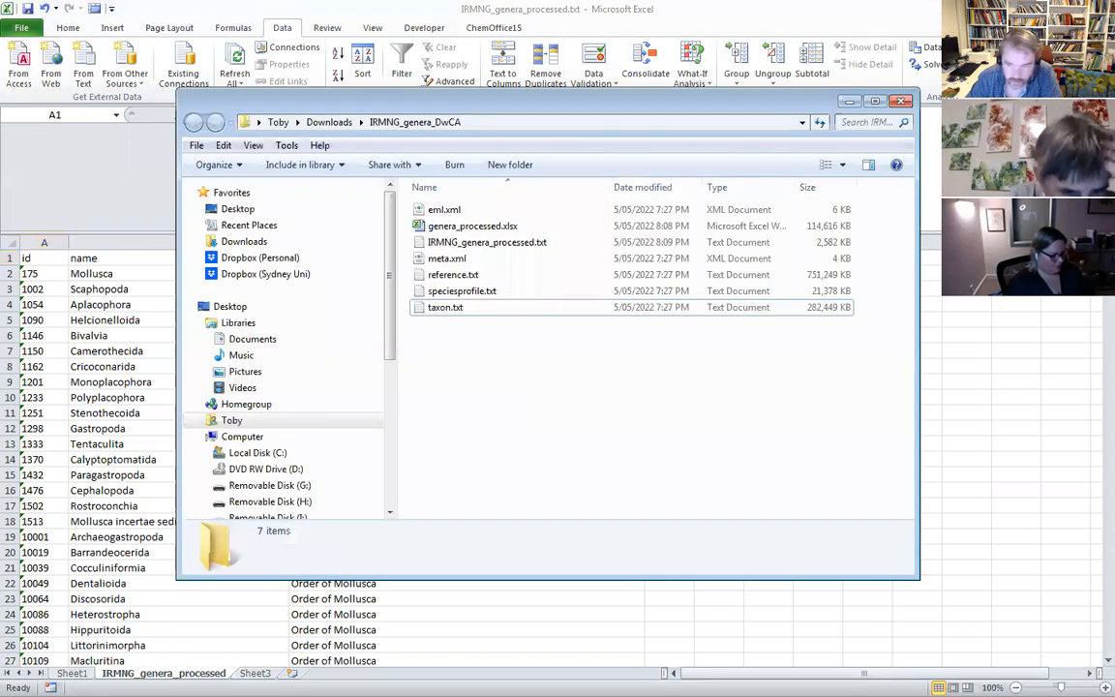
pyautogui.click(482, 244)
pyautogui.press('F2')
pyautogui.moveTo(491, 242); pyautogui.dragTo(476, 242)
pyautogui.click(460, 243)
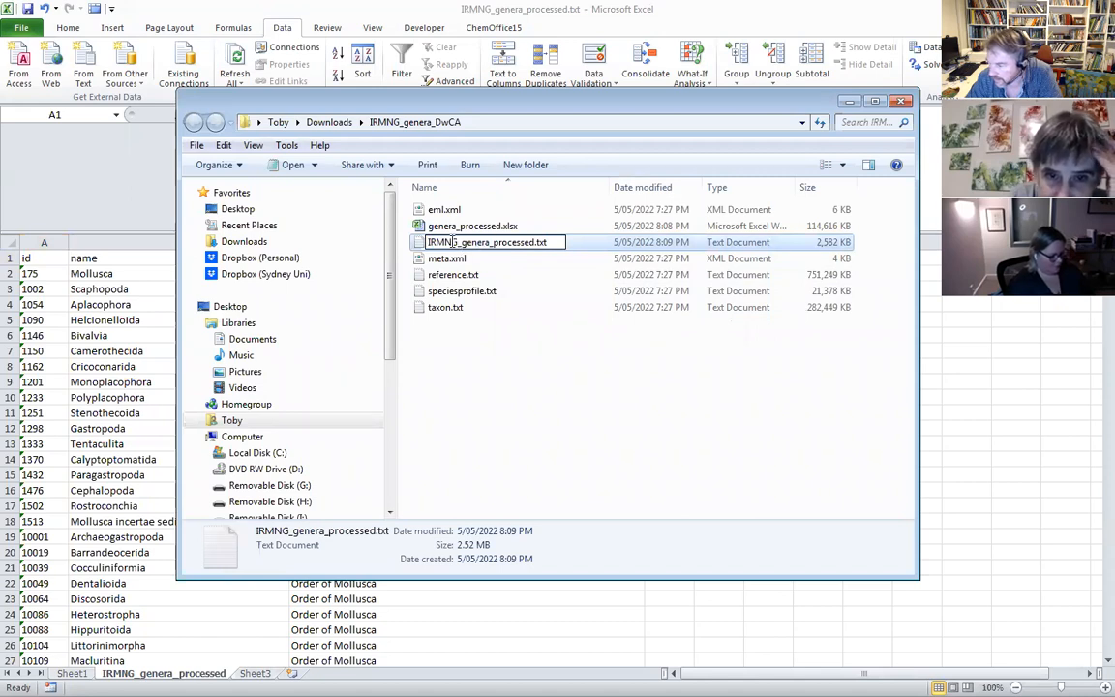
pyautogui.press('BackSpace')
pyautogui.press('BackSpace')
pyautogui.press('BackSpace')
pyautogui.press('BackSpace')
pyautogui.press('BackSpace')
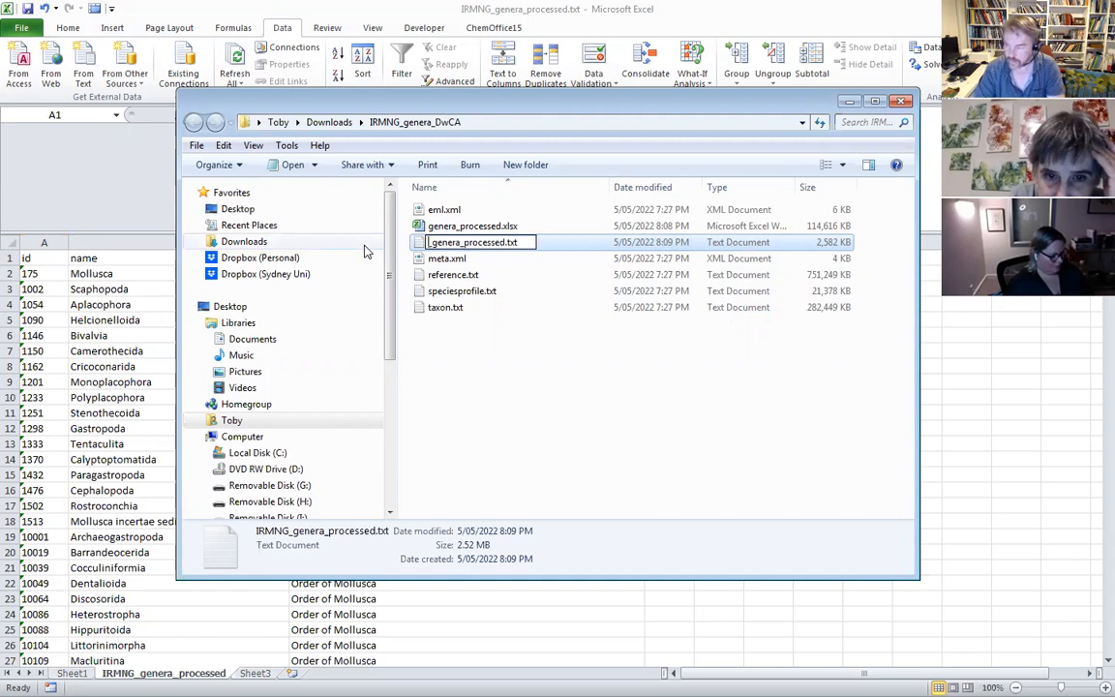
pyautogui.write('mollusca')
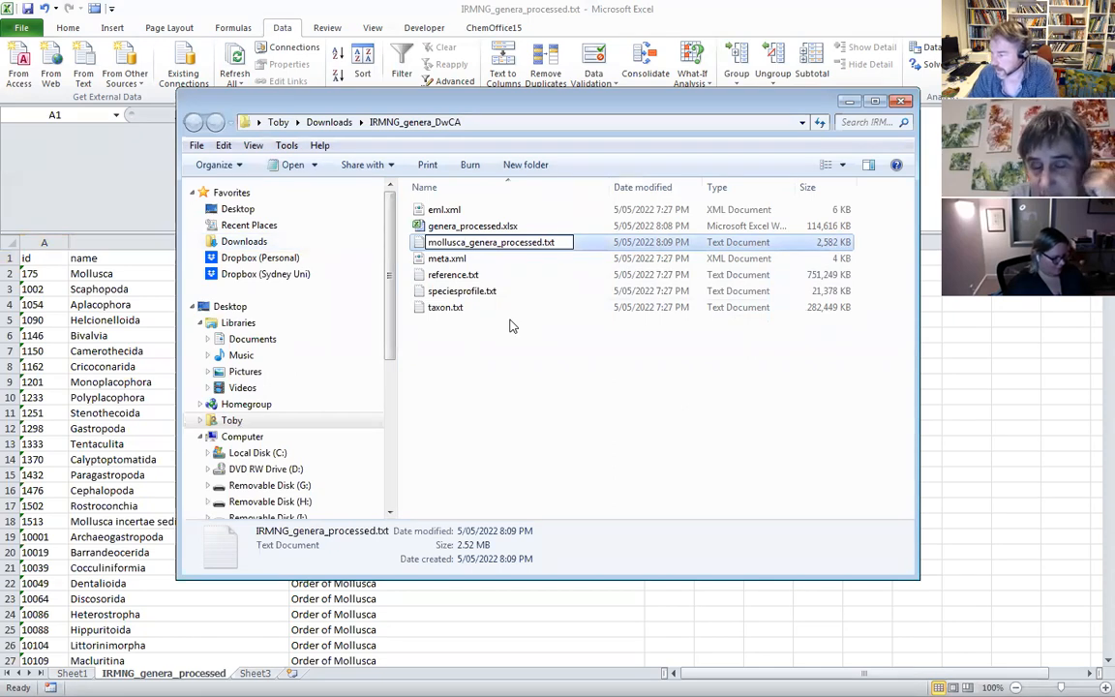
pyautogui.press('Return')
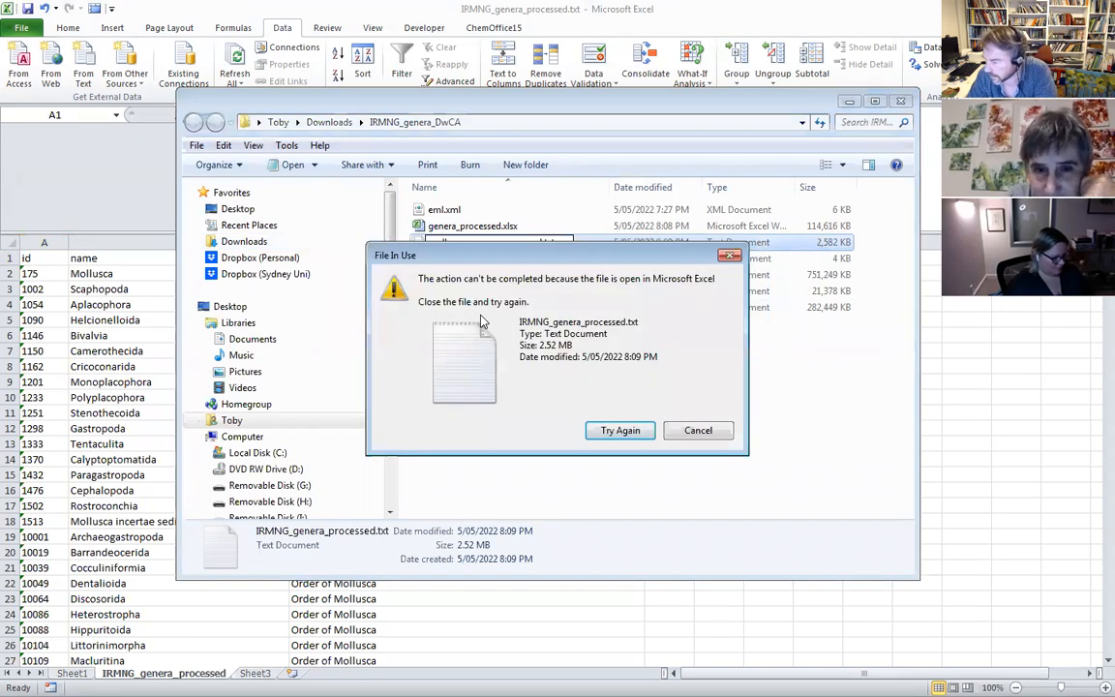
# - Close IRMNG_genera_processed.txt in Excel without saving again, and retry the pending rename in File Explorer
pyautogui.click(360, 8)
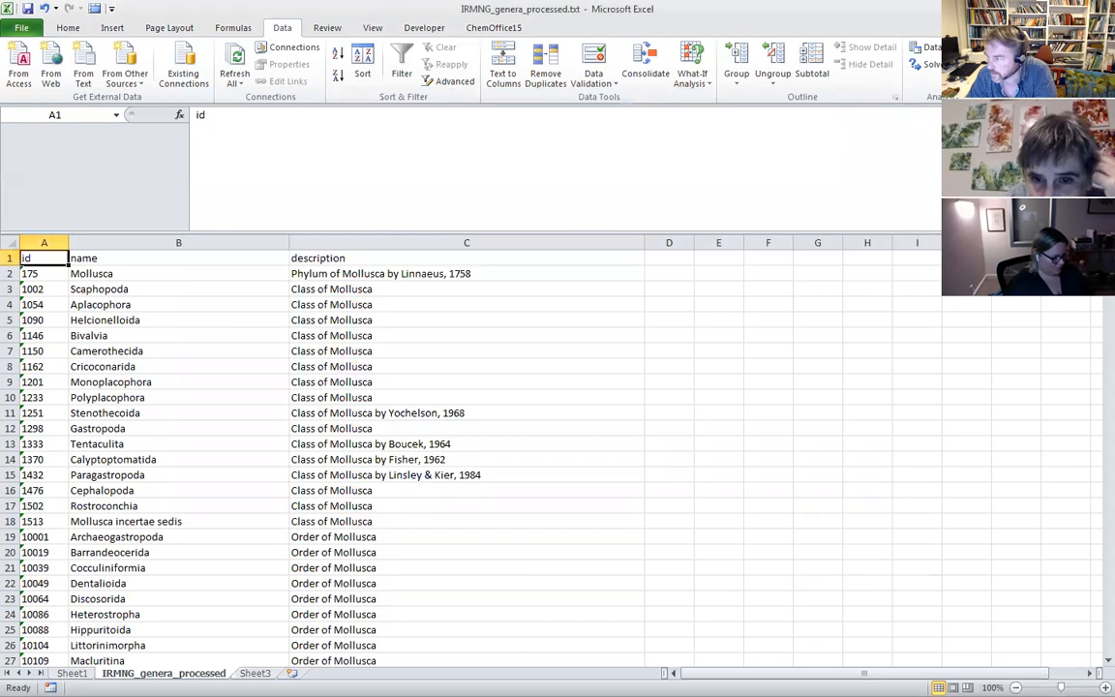
pyautogui.hotkey('ctrl', 'w')
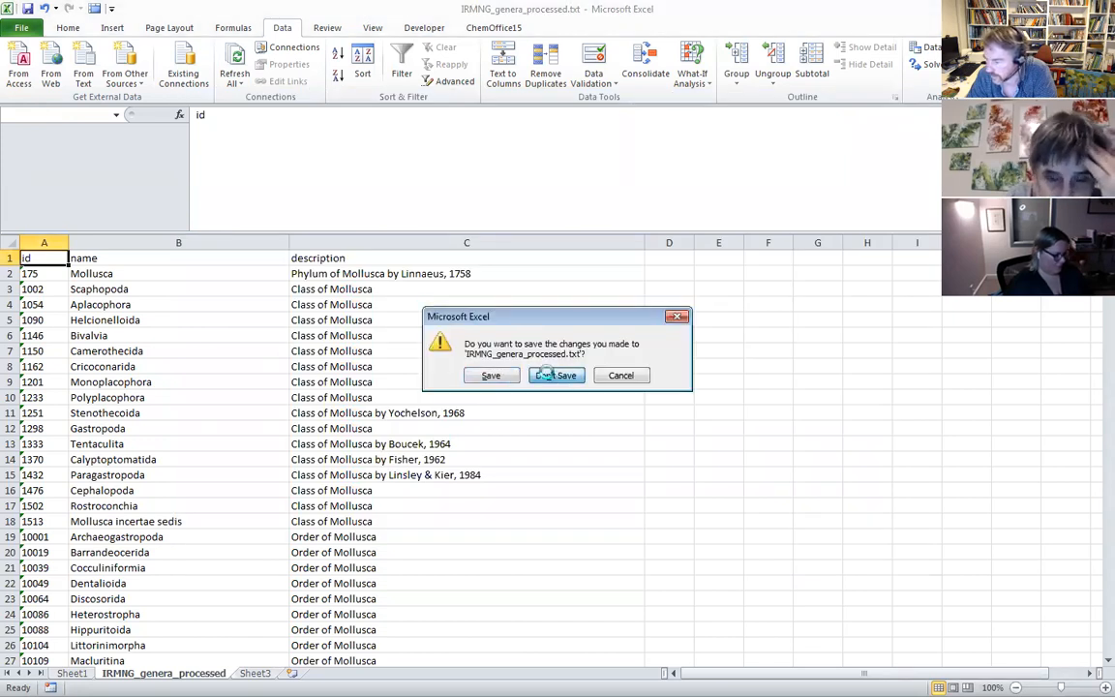
pyautogui.click(513, 377)
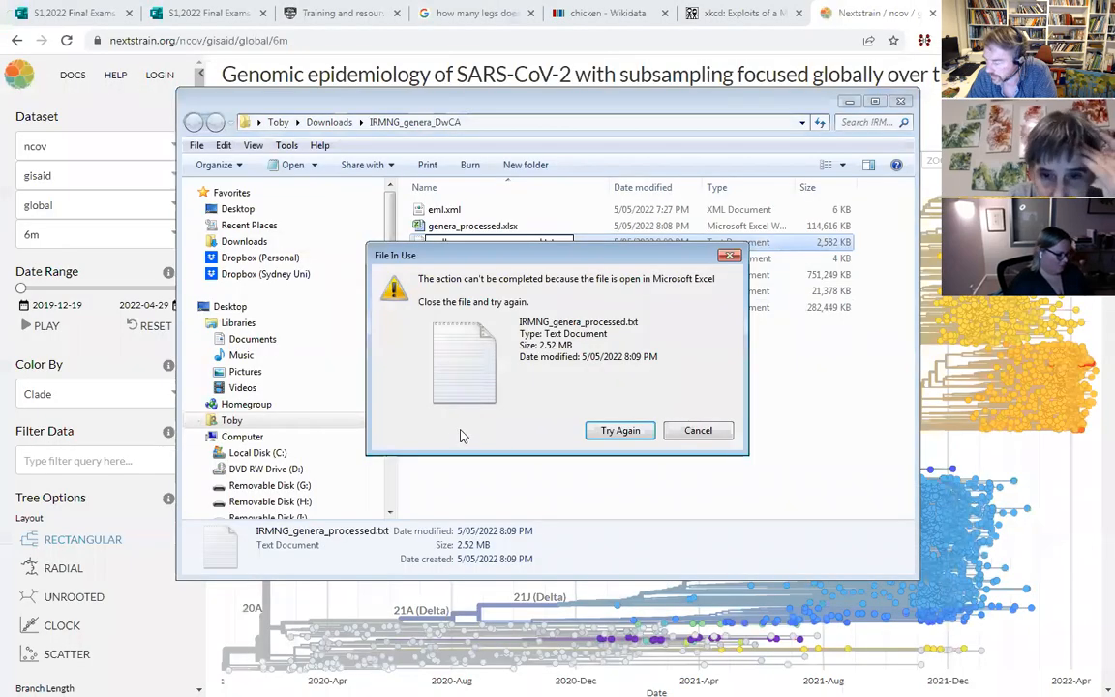
pyautogui.click(620, 430)
# - Open mollusca_genera_processed.txt in Notepad, examine its records and the quotation marks around descriptions, and close it
pyautogui.click(491, 261)
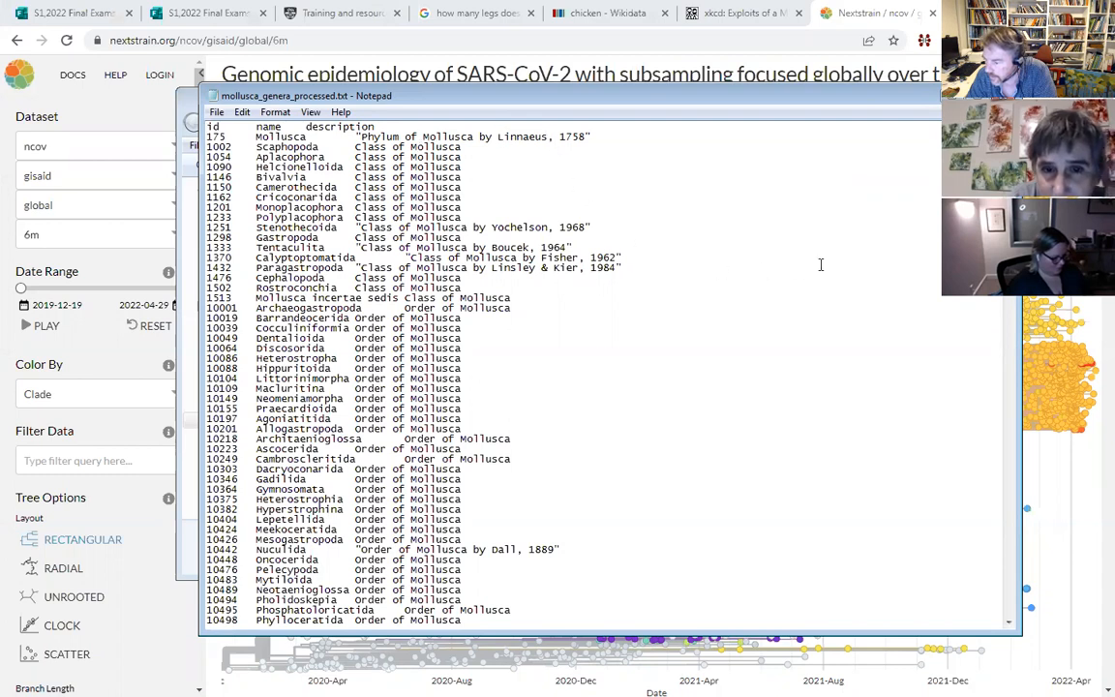
pyautogui.moveTo(1009, 137); pyautogui.dragTo(999, 309)
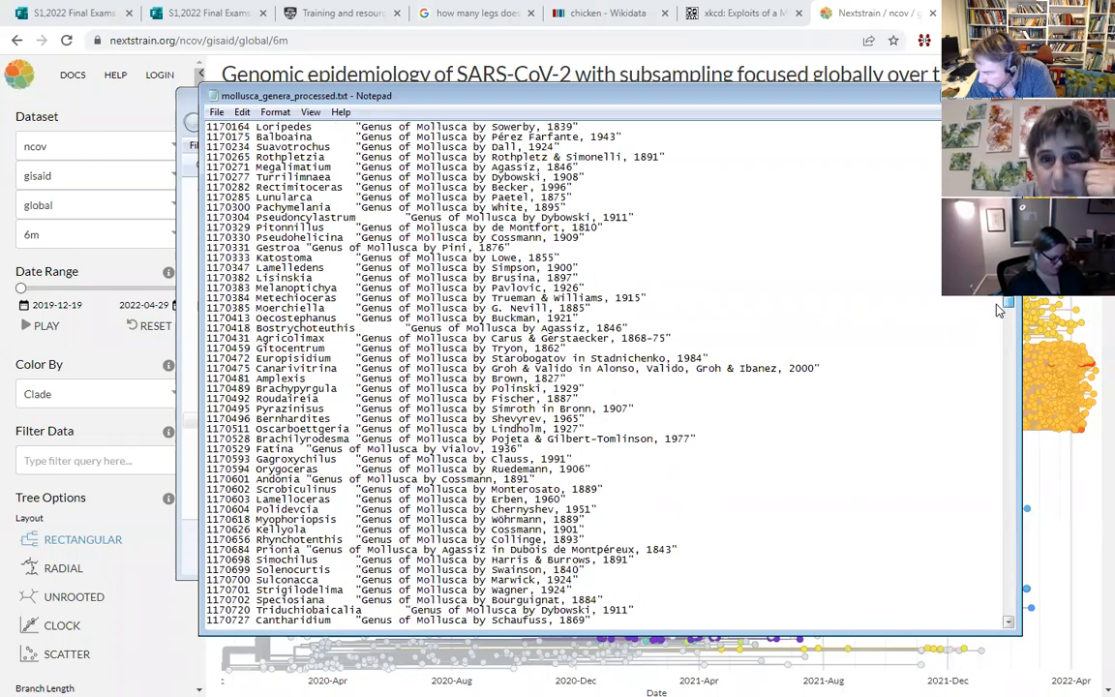
pyautogui.moveTo(999, 310); pyautogui.dragTo(1000, 369)
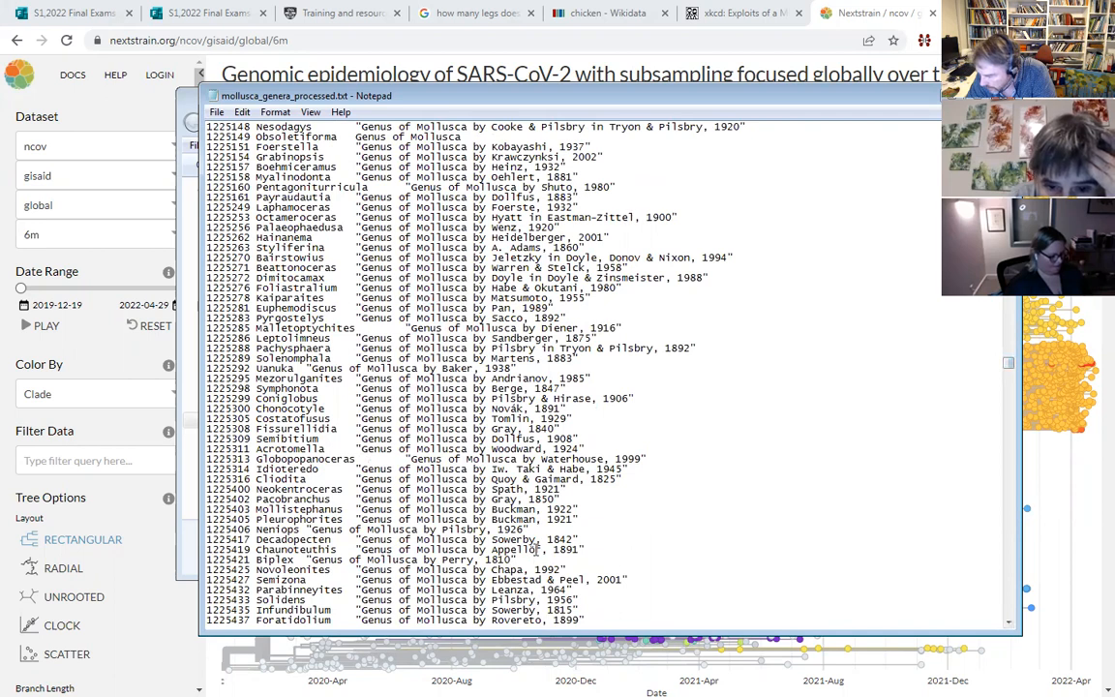
pyautogui.click(592, 550)
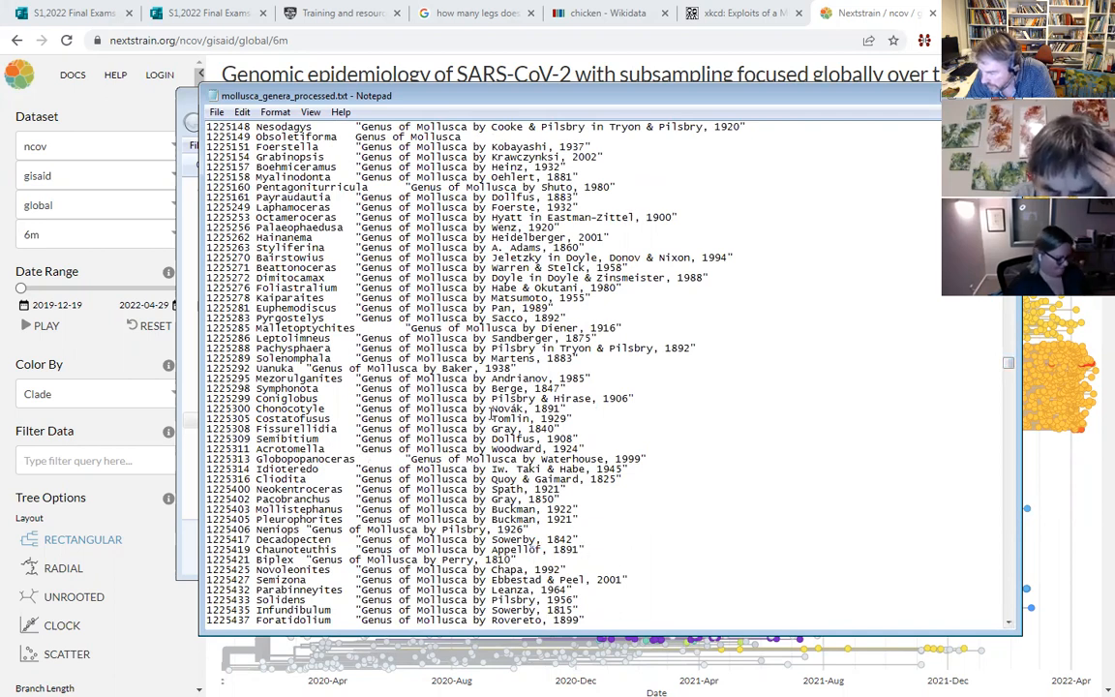
pyautogui.hotkey('ctrl', 'Home')
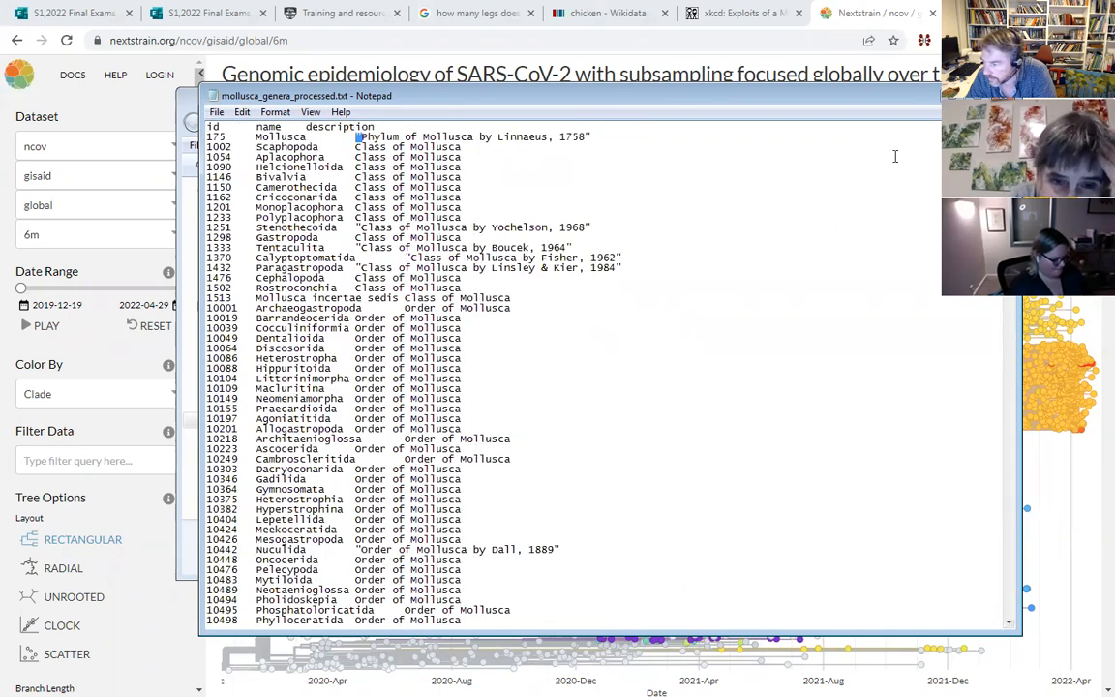
pyautogui.click(1003, 96)
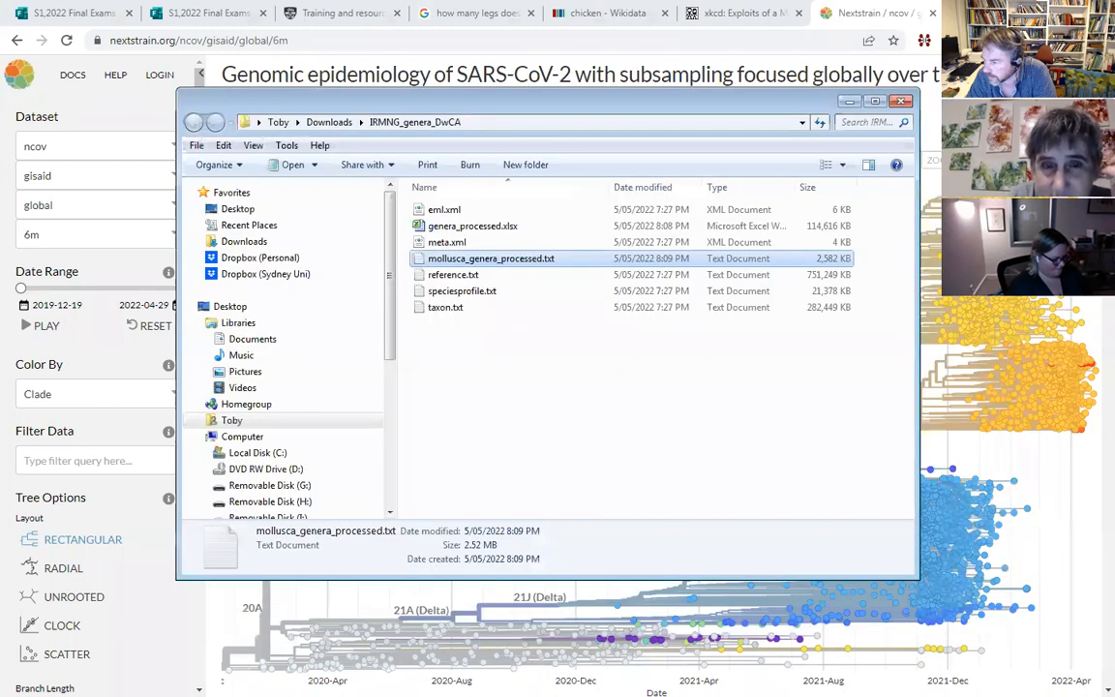
# - Switch to the browser and view the Google results for "how many legs does a chicken have"
pyautogui.click(547, 424)
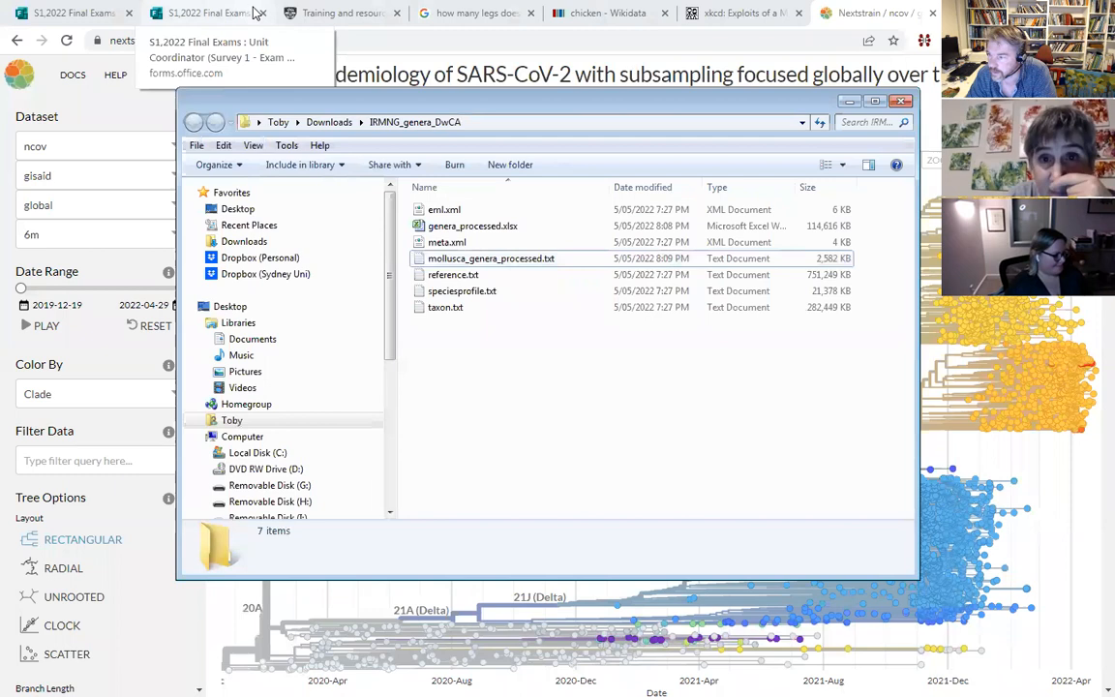
pyautogui.click(1002, 14)
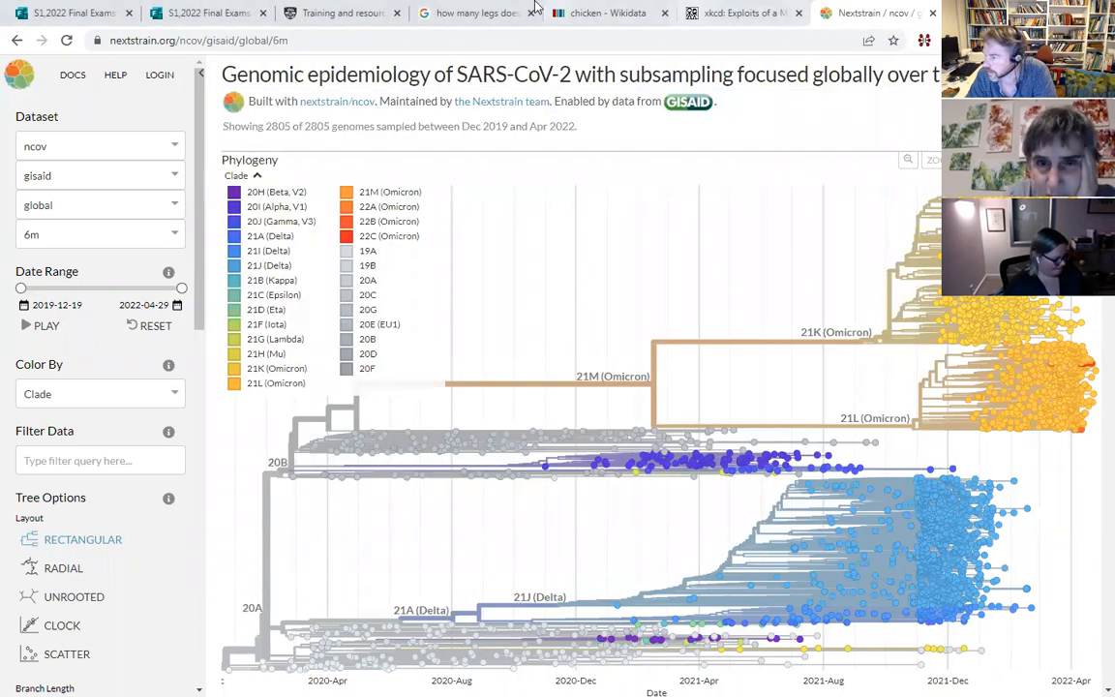
pyautogui.click(431, 12)
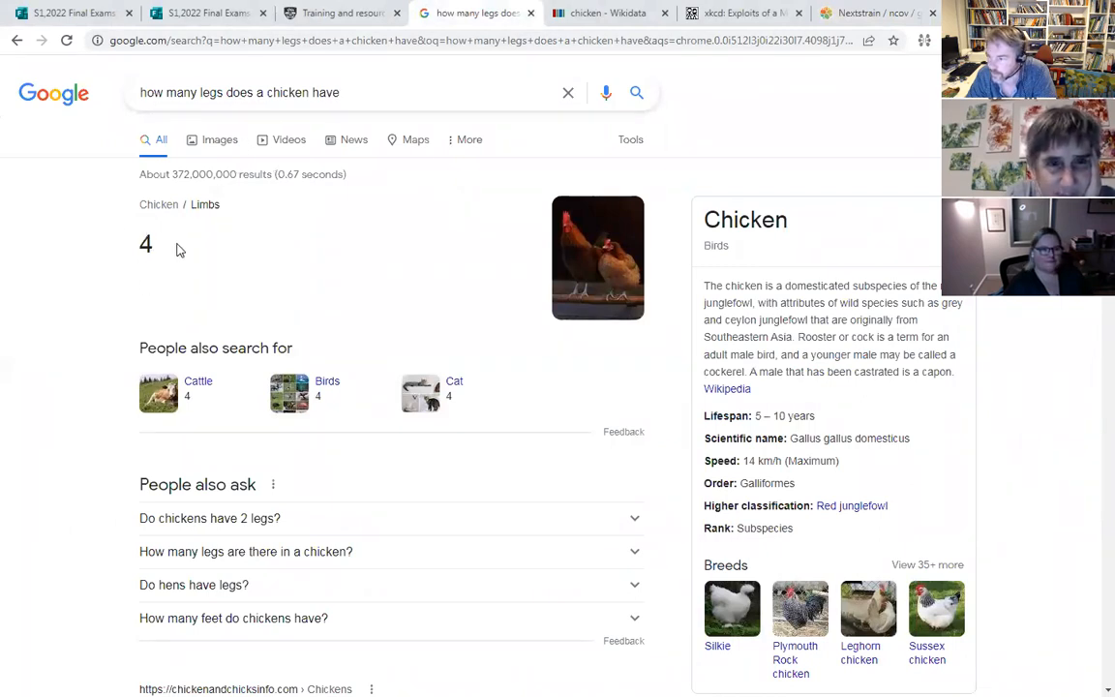
# - Close the final exams, training resources, xkcd and Nextstrain pages, keeping only the chicken search results and the chicken Wikidata page
pyautogui.click(127, 14)
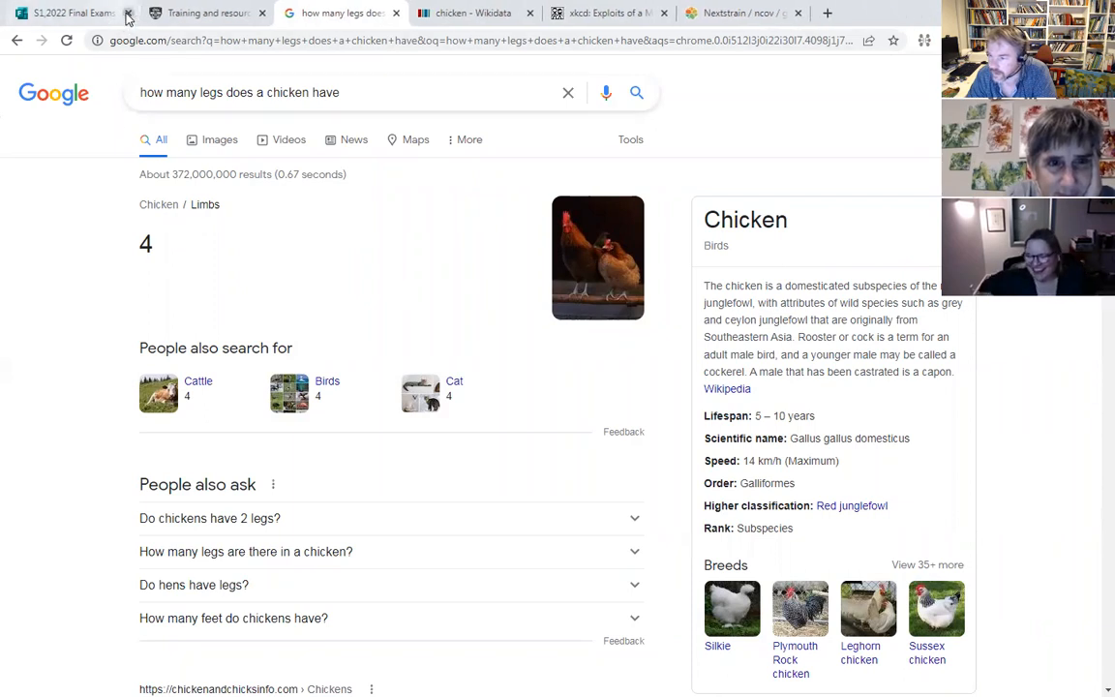
pyautogui.click(127, 13)
pyautogui.click(126, 14)
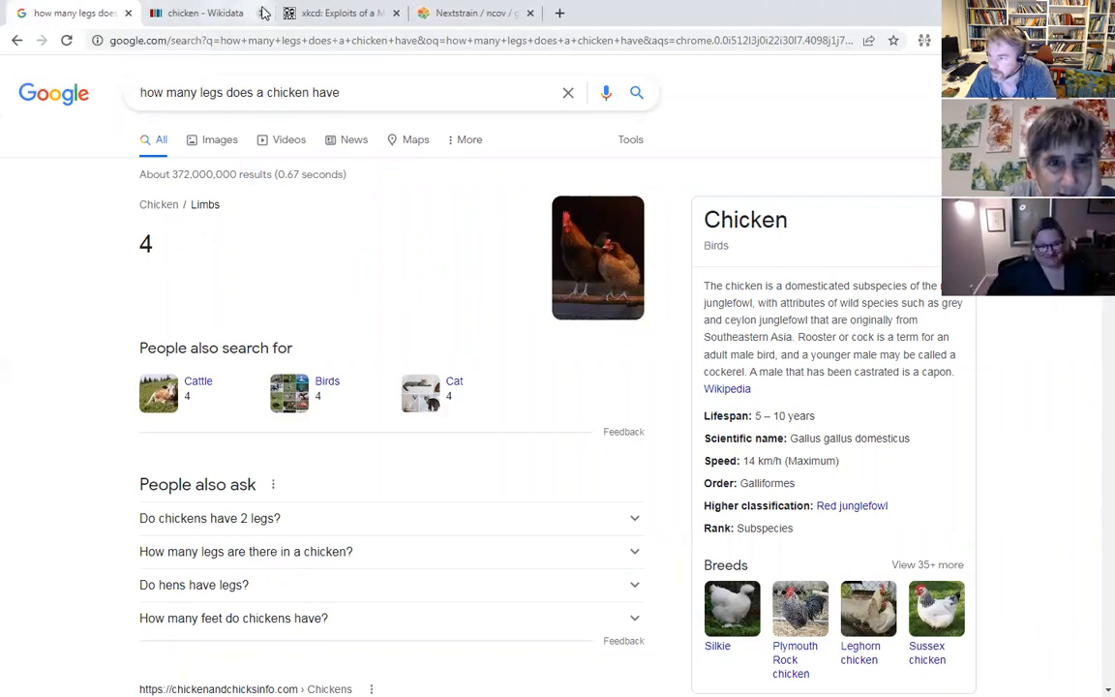
pyautogui.click(396, 13)
pyautogui.click(396, 14)
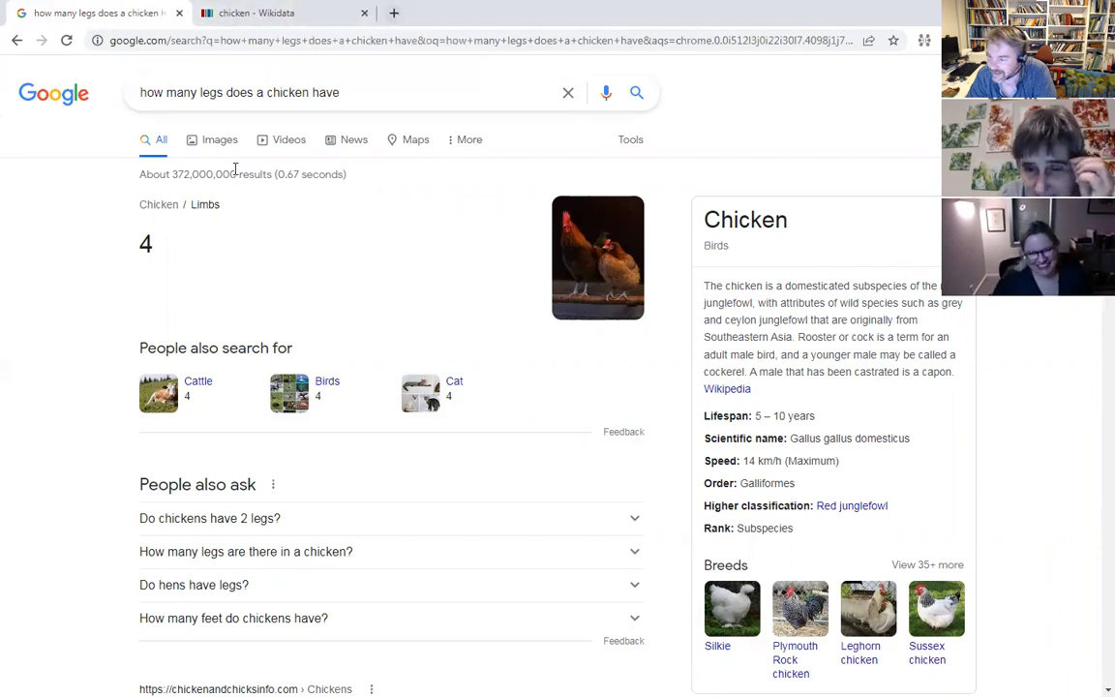
# - Compare the word "legs" in the chicken search query with the "Limbs" label above Google's answer
pyautogui.doubleClick(212, 93)
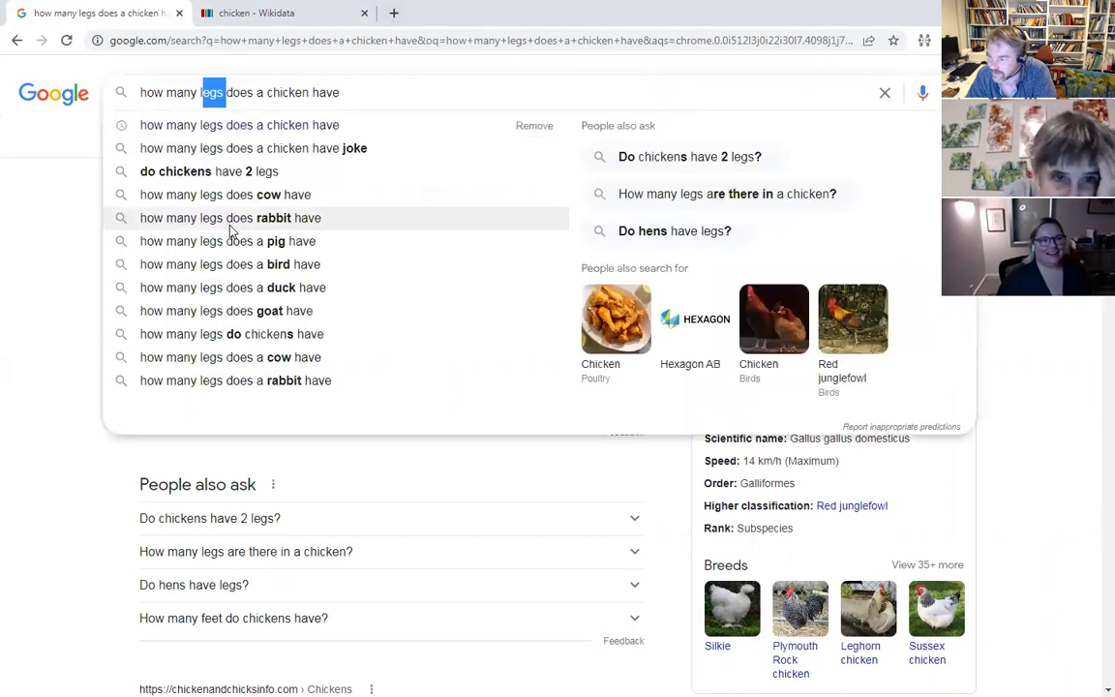
pyautogui.click(201, 207)
pyautogui.doubleClick(214, 207)
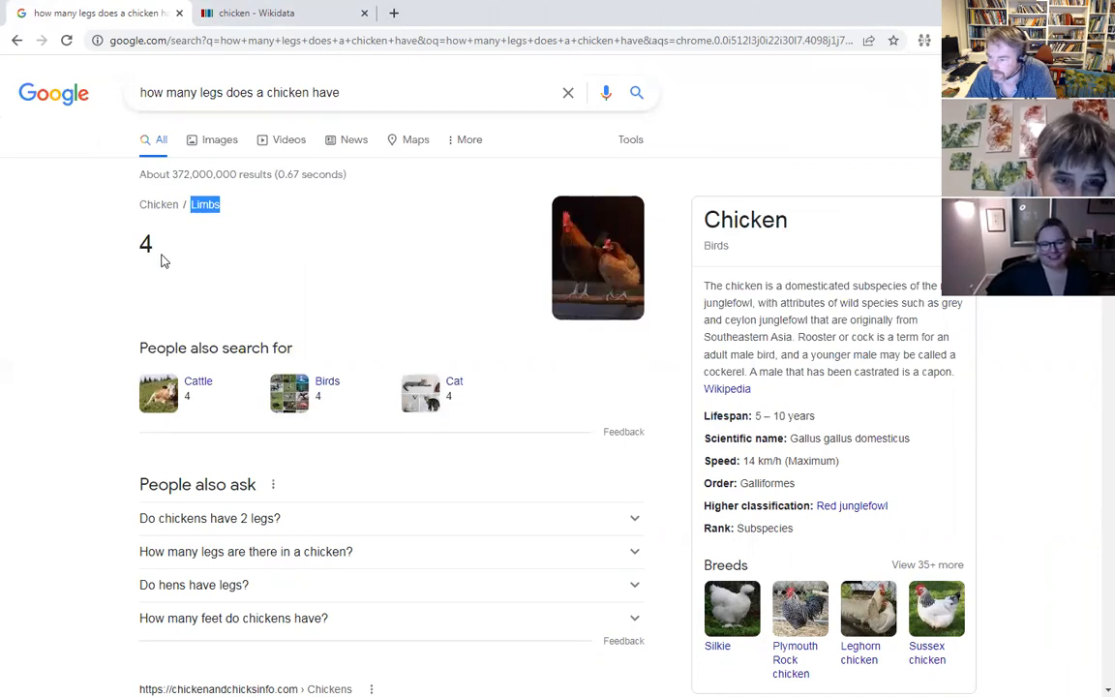
pyautogui.click(215, 94)
pyautogui.doubleClick(215, 94)
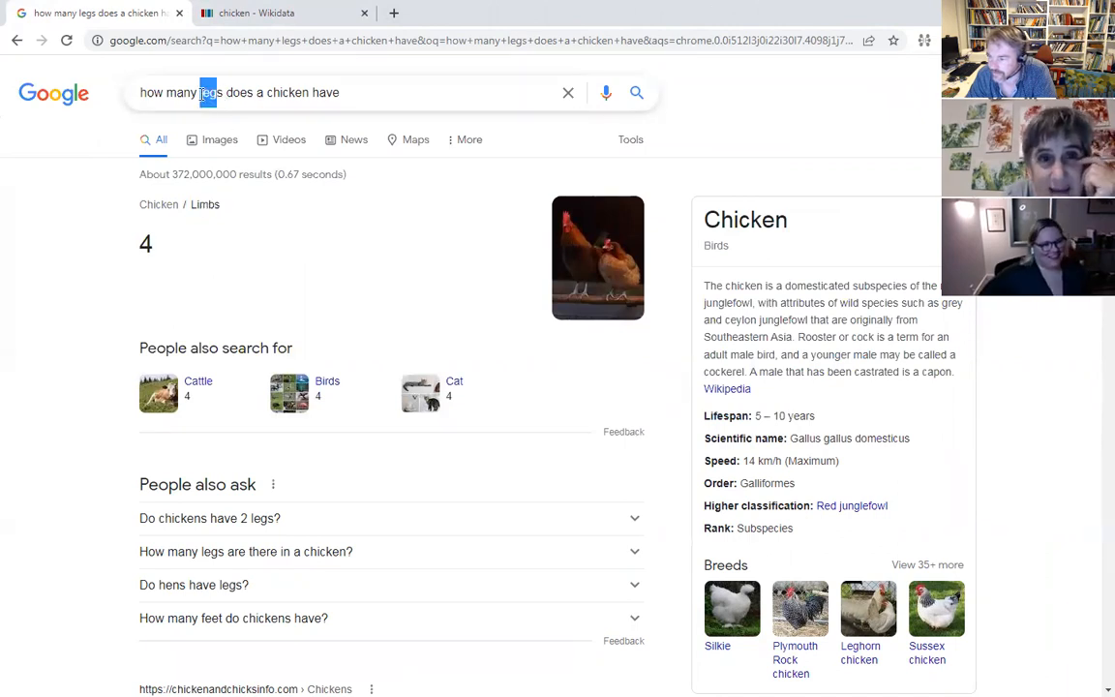
pyautogui.click(51, 228)
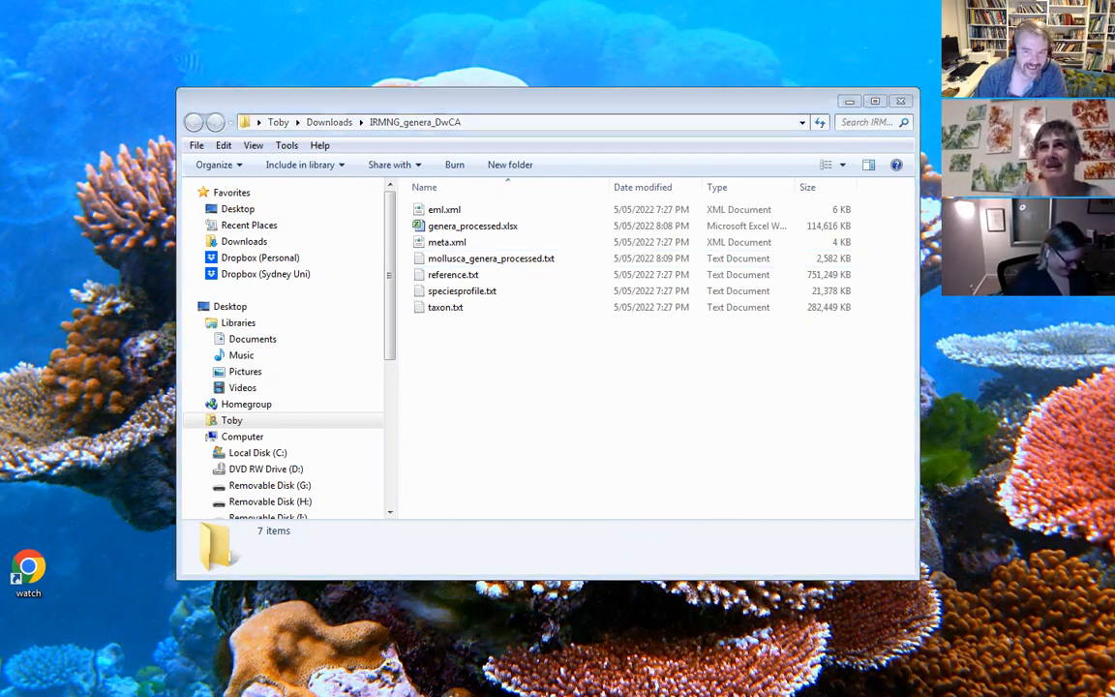
# - Switch to the browser window with the IRMNG pages and show the list of Mix'n'match tools
pyautogui.hotkey('alt', 'Tab')
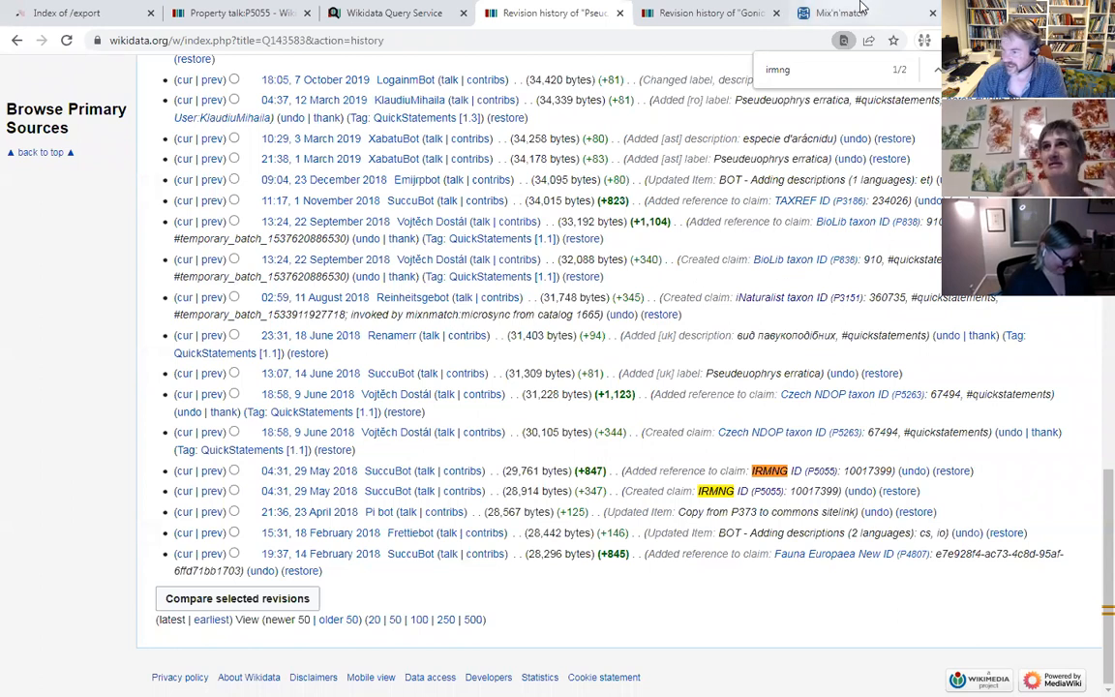
pyautogui.click(866, 10)
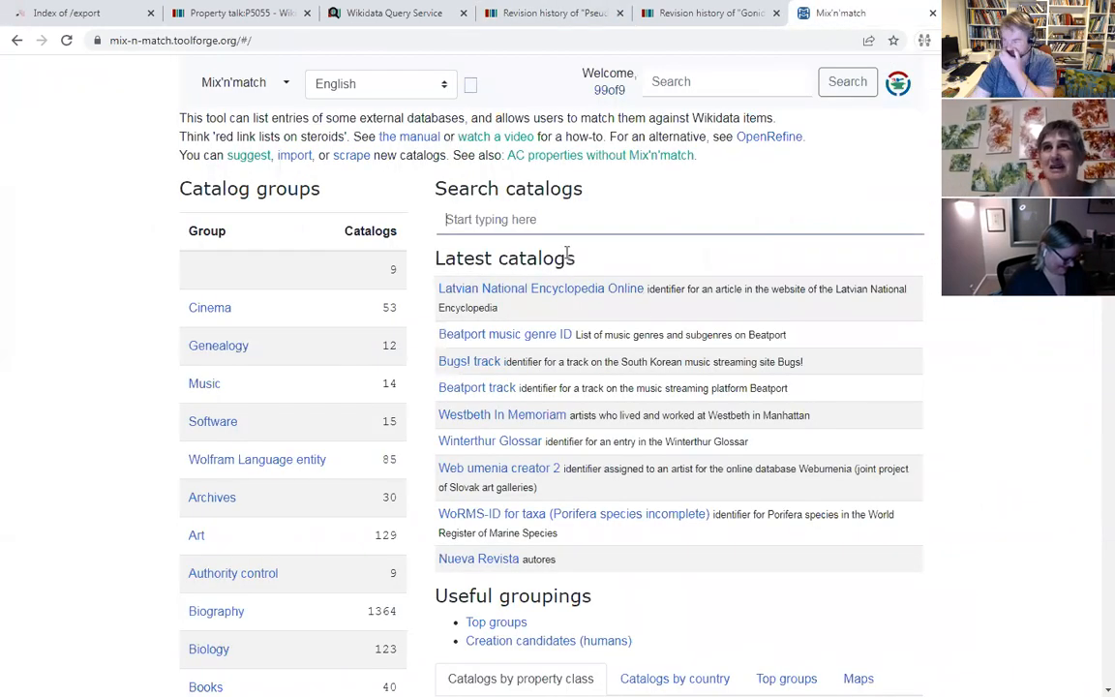
pyautogui.click(288, 86)
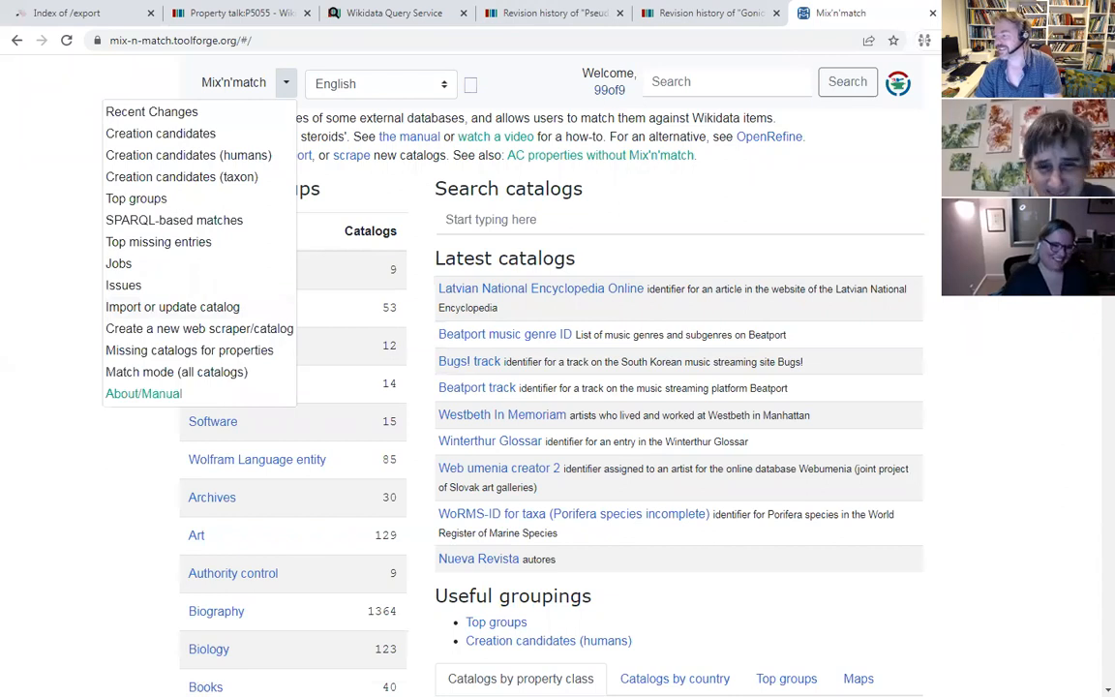
# - Search Google on a new page for "how many legs does a jacaranda have?"
pyautogui.hotkey('ctrl', 't')
pyautogui.write('how man')
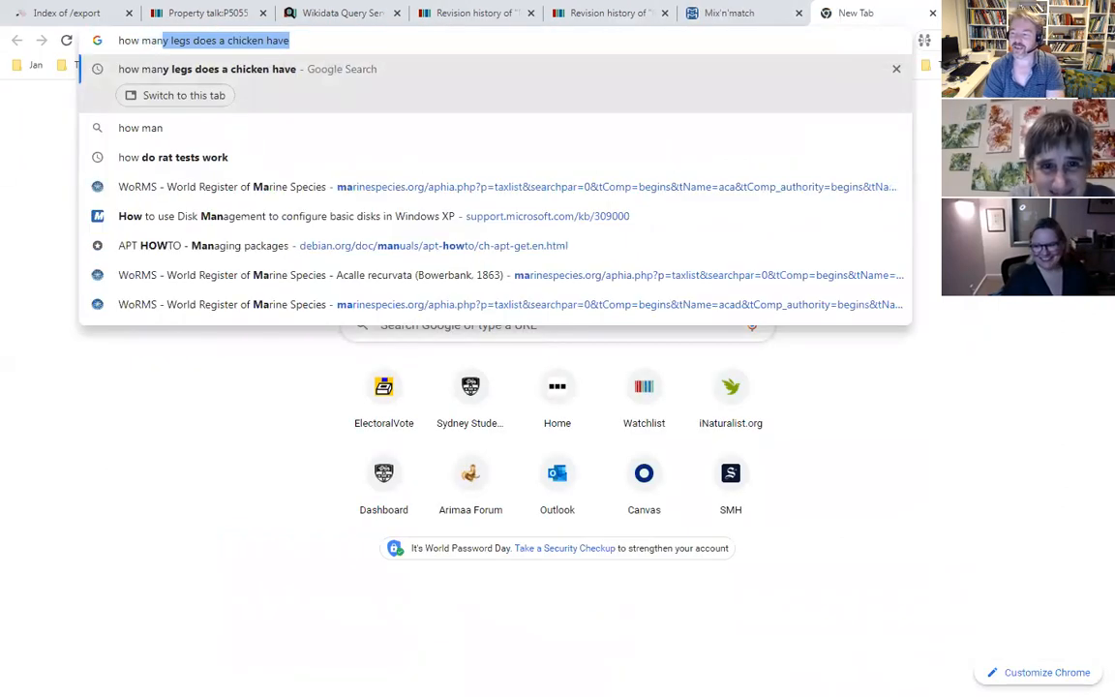
pyautogui.write('y legs does a')
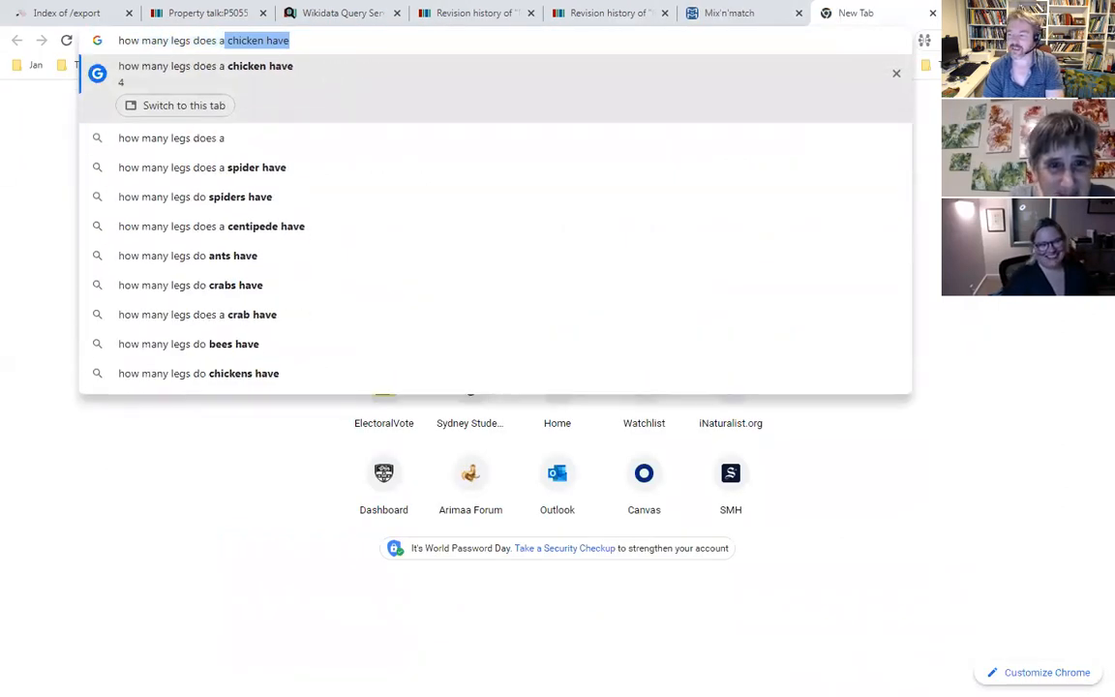
pyautogui.write(' jacaranda have')
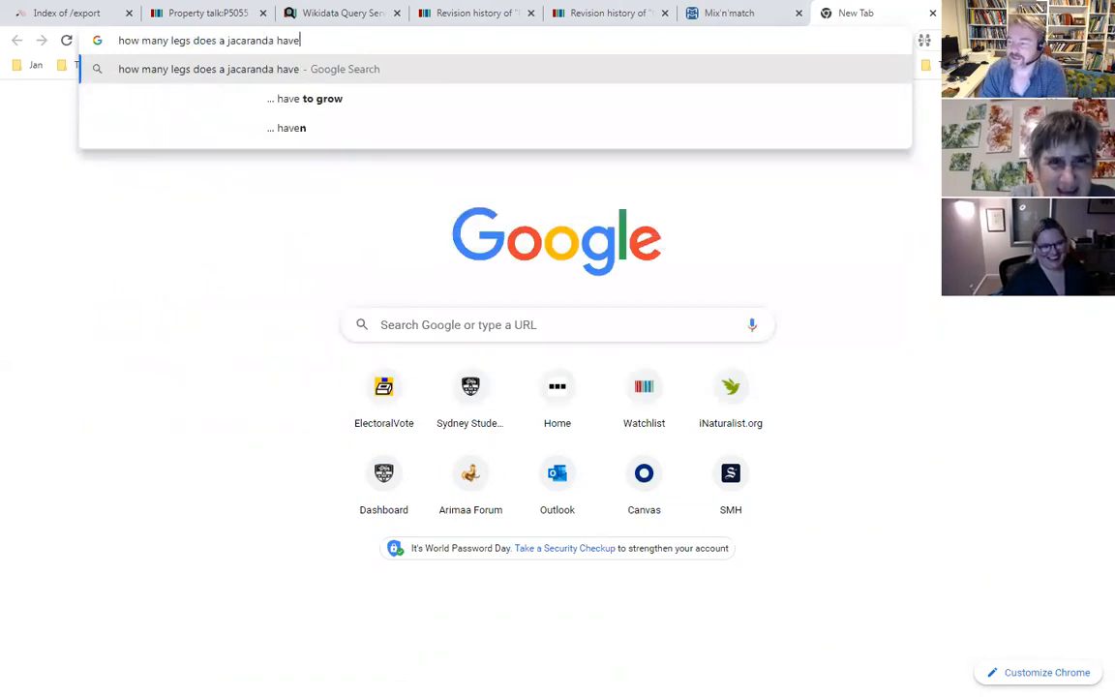
pyautogui.write('?')
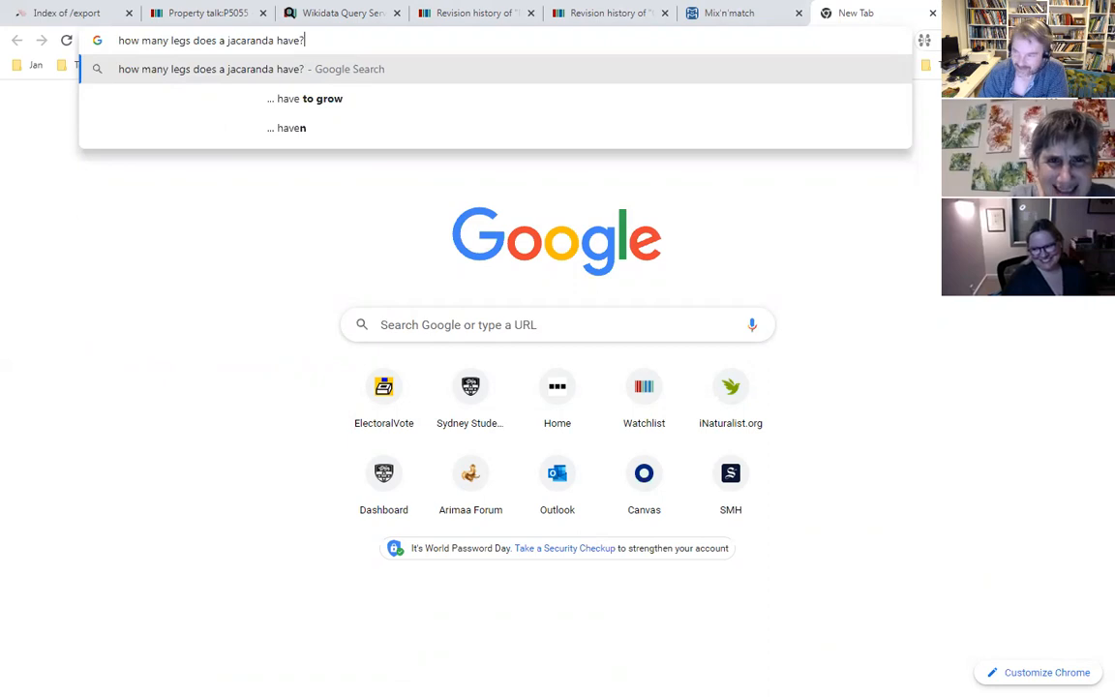
pyautogui.press('Return')
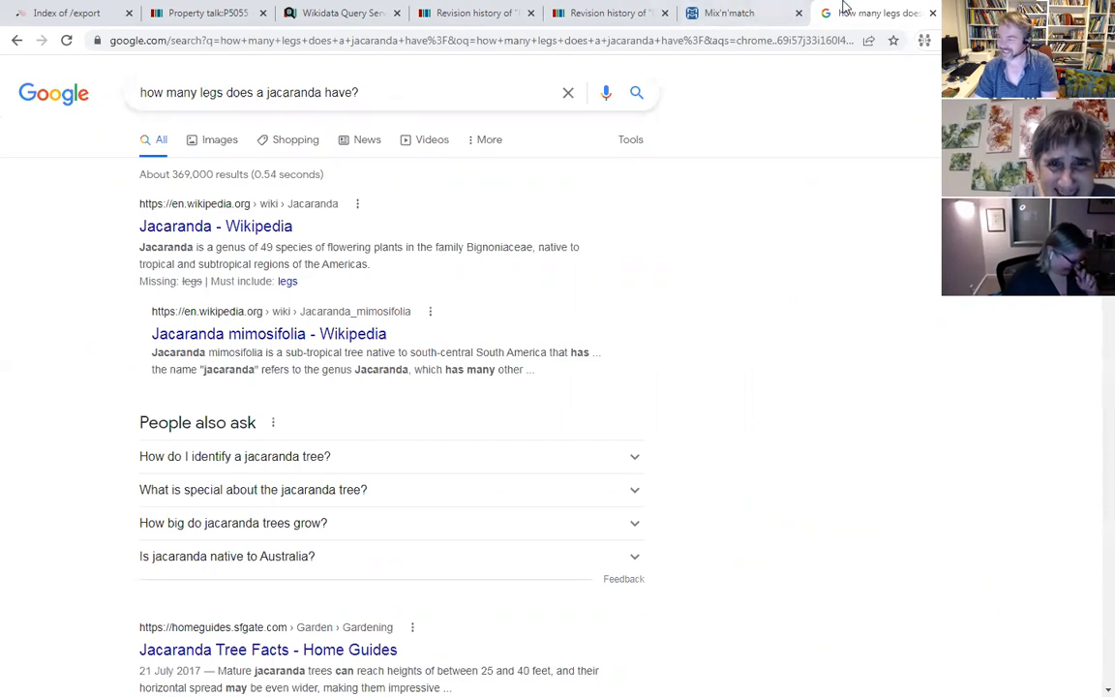
# - Return to Mix'n'match, open the Import or update catalog form, and look over its catalog and data fields
pyautogui.click(726, 12)
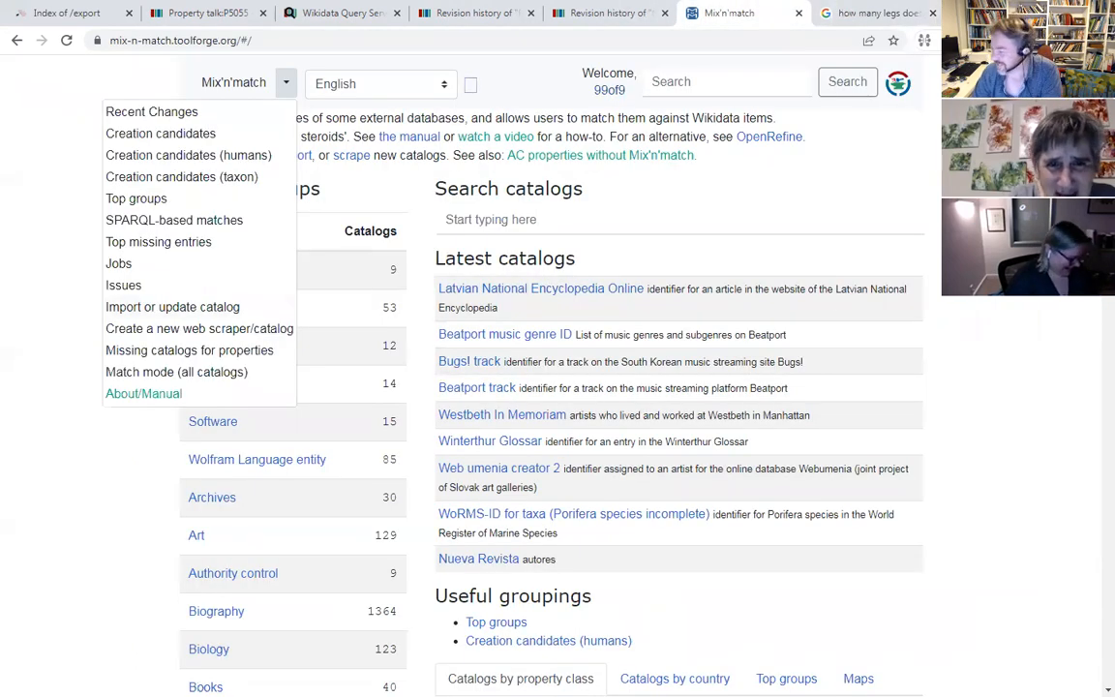
pyautogui.click(390, 292)
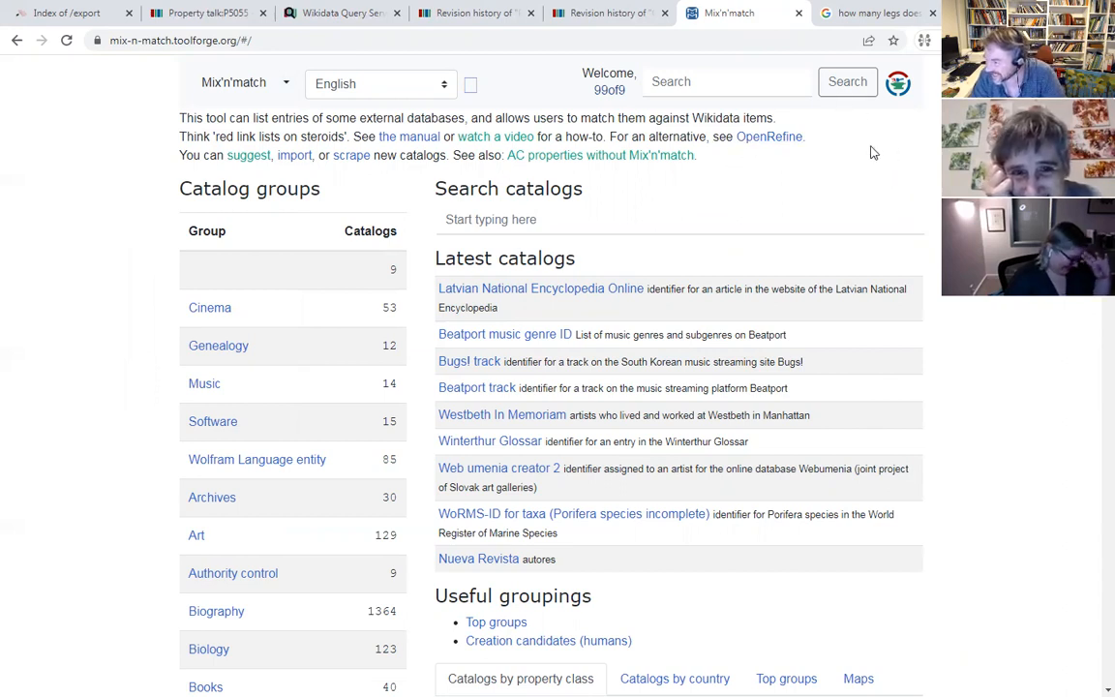
pyautogui.click(287, 90)
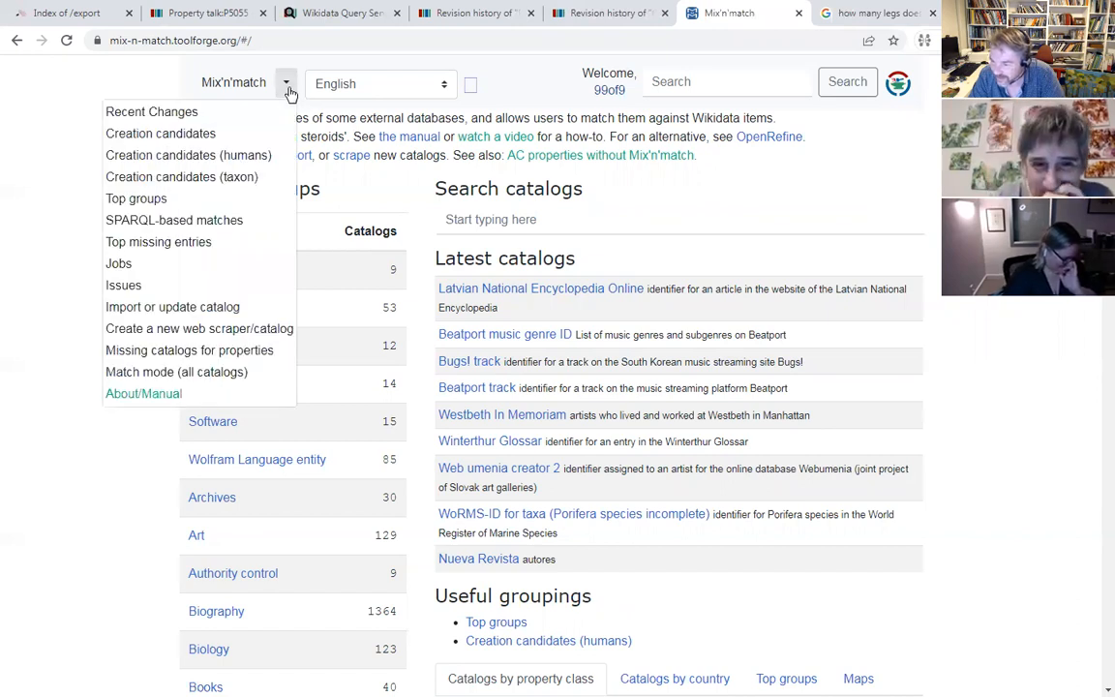
pyautogui.click(152, 316)
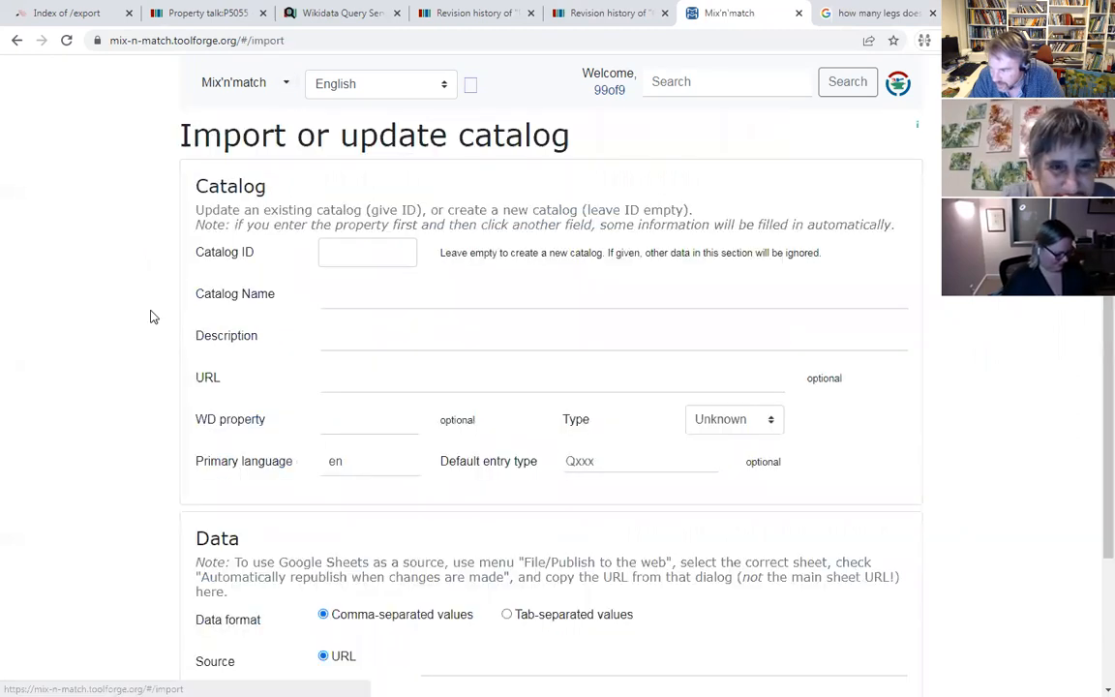
pyautogui.scroll(-1, 172, 300)
pyautogui.scroll(-1, 174, 310)
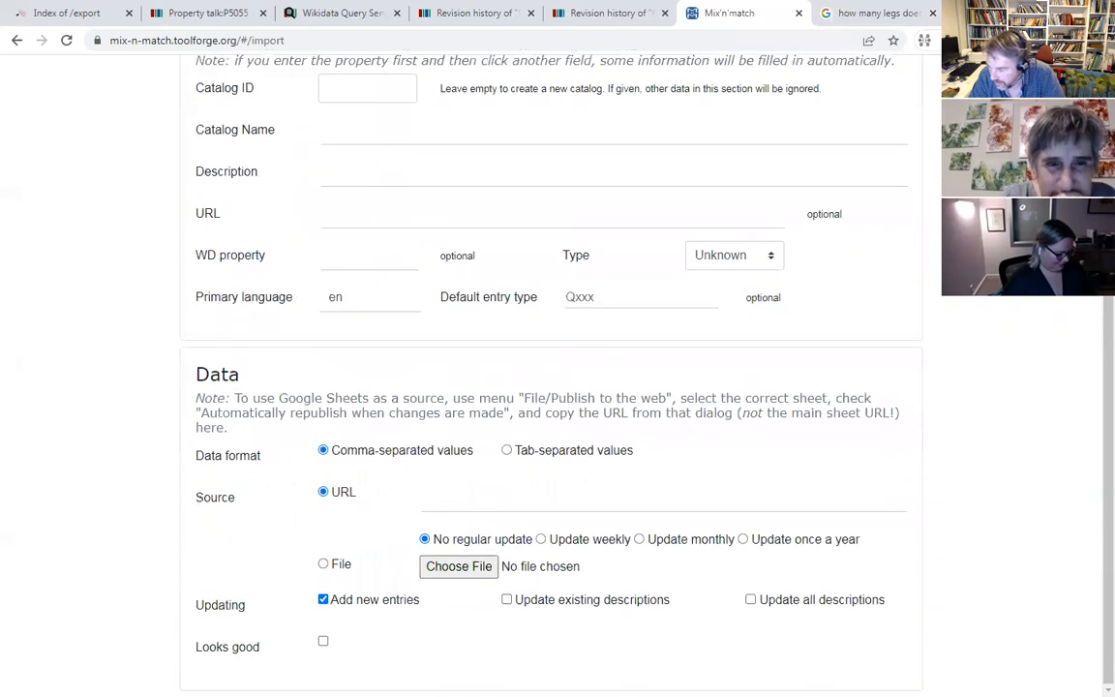
pyautogui.scroll(2, 446, 571)
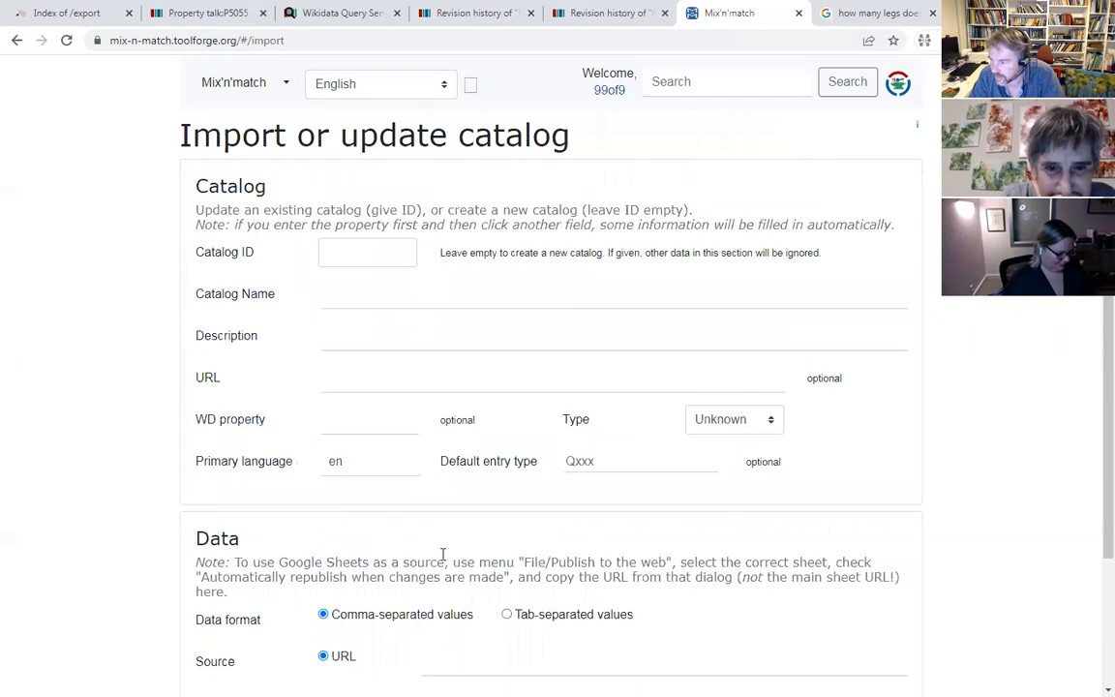
# - Copy the property ID P5055 from the Wikidata property talk page and enter it as the catalog's WD property
pyautogui.click(199, 12)
pyautogui.scroll(10, 464, 259)
pyautogui.moveTo(354, 147); pyautogui.dragTo(291, 153)
pyautogui.hotkey('ctrl', 'c')
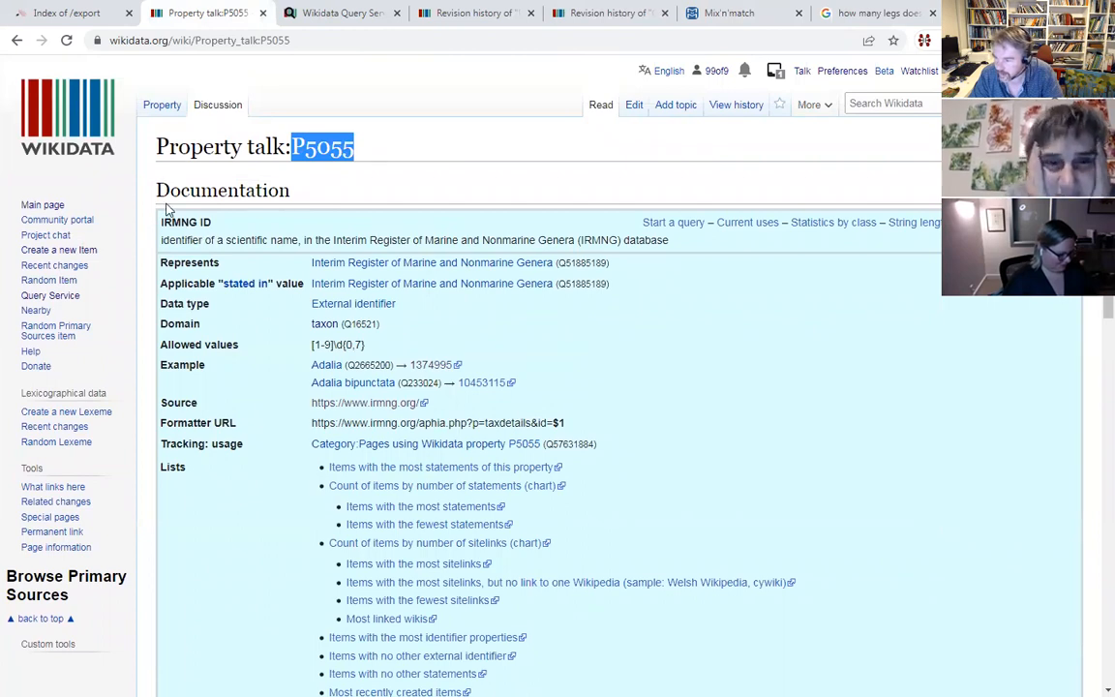
pyautogui.click(751, 13)
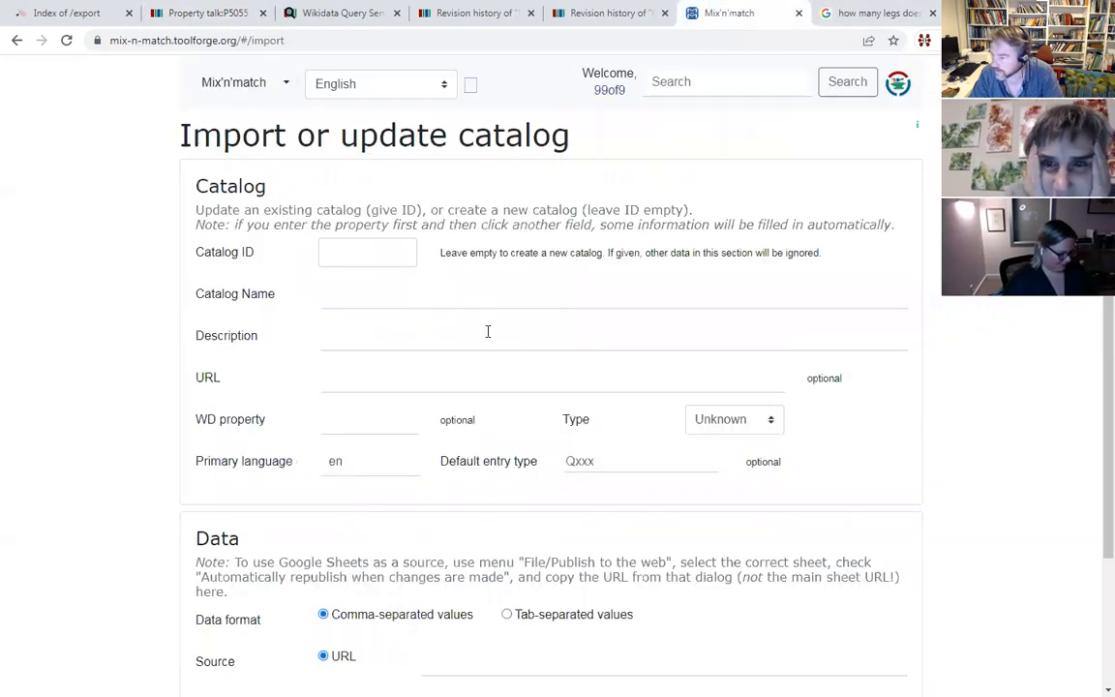
pyautogui.click(323, 423)
pyautogui.hotkey('ctrl', 'v')
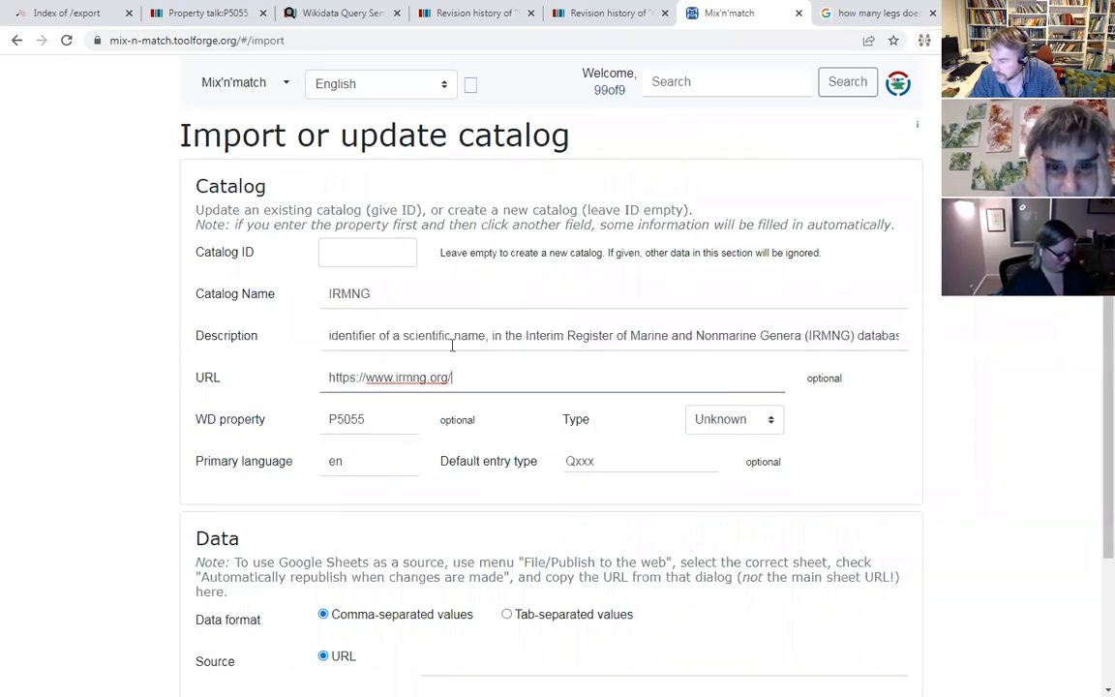
# - Extend the catalog name to "IRMNG mollusca genera"
pyautogui.click(393, 307)
pyautogui.write('mollusca')
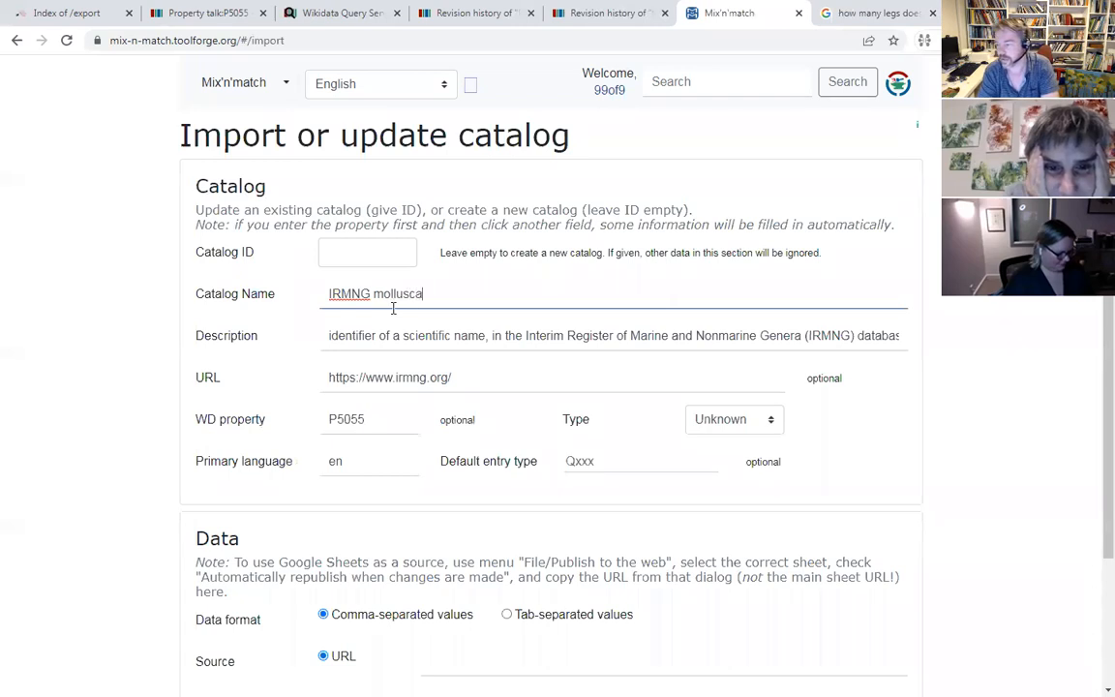
pyautogui.write(' genera')
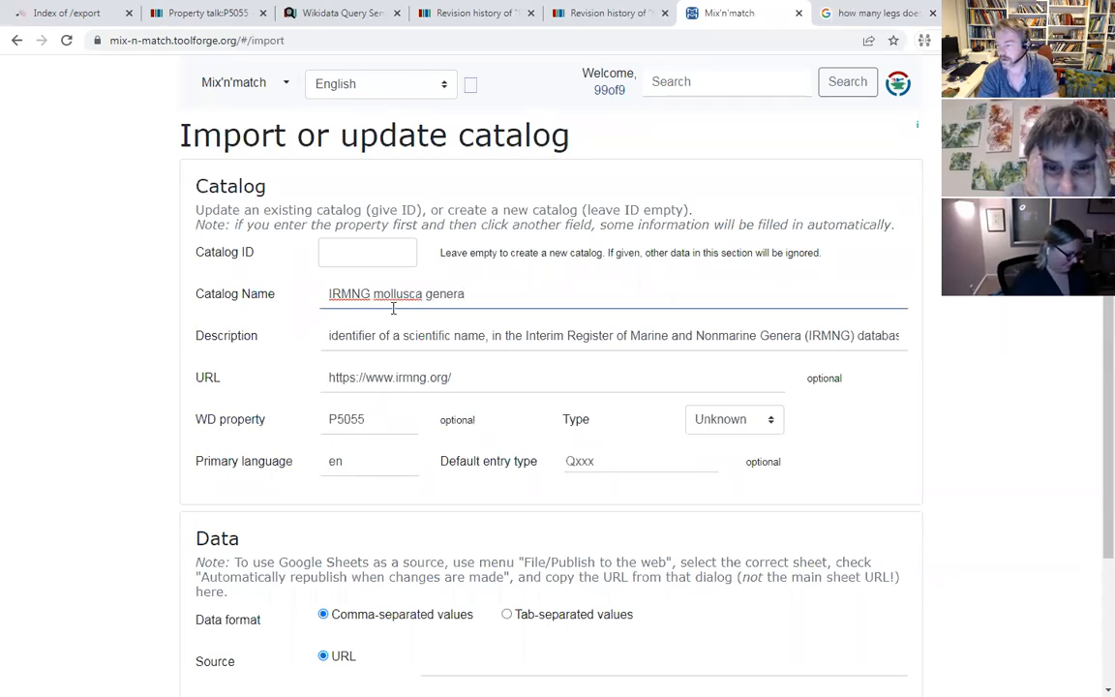
# - Insert "in the mollusca phylum," after "identifier of a scientific name" in the catalog description
pyautogui.click(431, 338)
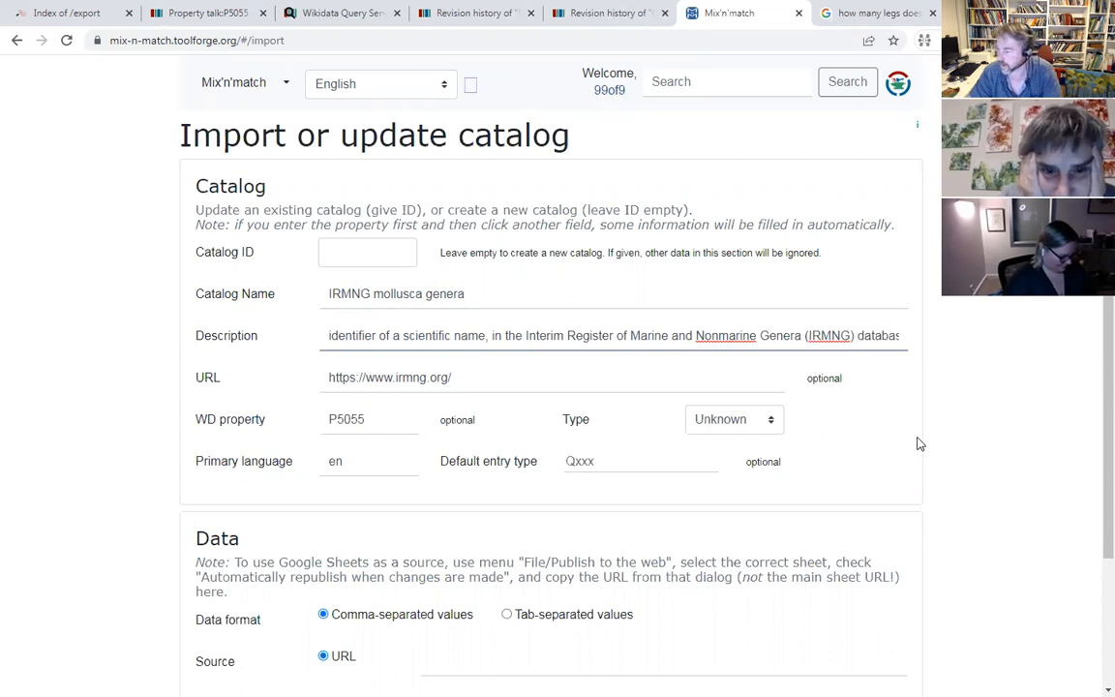
pyautogui.press('Right')
pyautogui.press('Right')
pyautogui.press('Right')
pyautogui.press('Right')
pyautogui.press('Right')
pyautogui.press('Right')
pyautogui.press('Right')
pyautogui.press('Left')
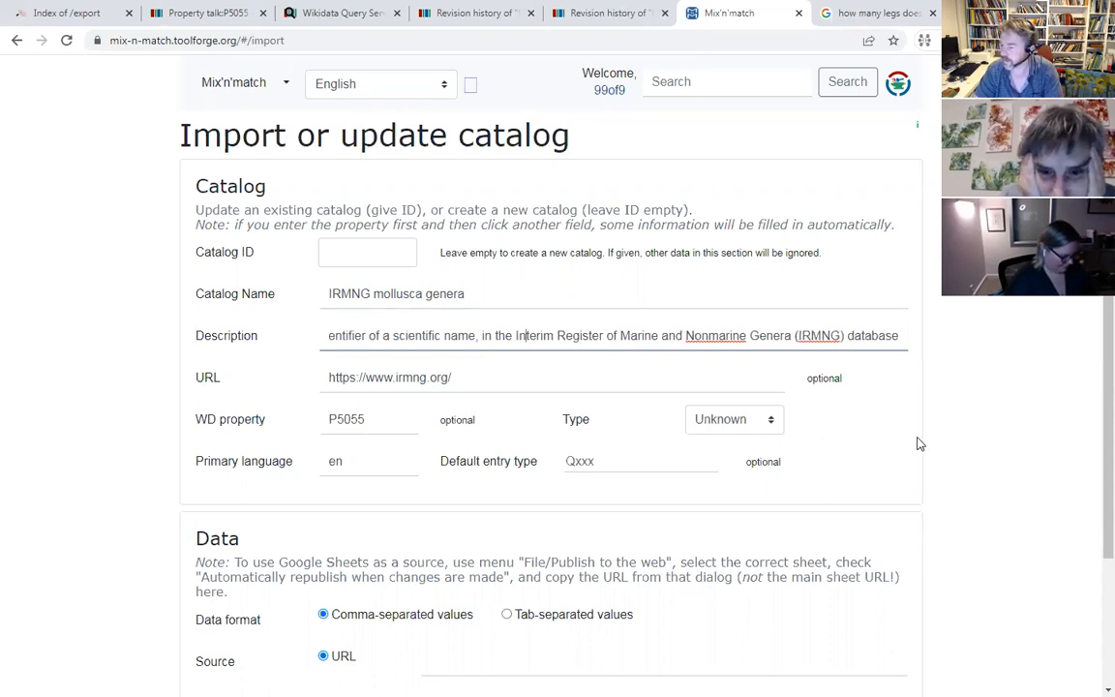
pyautogui.hotkey('ctrl', 'Left')
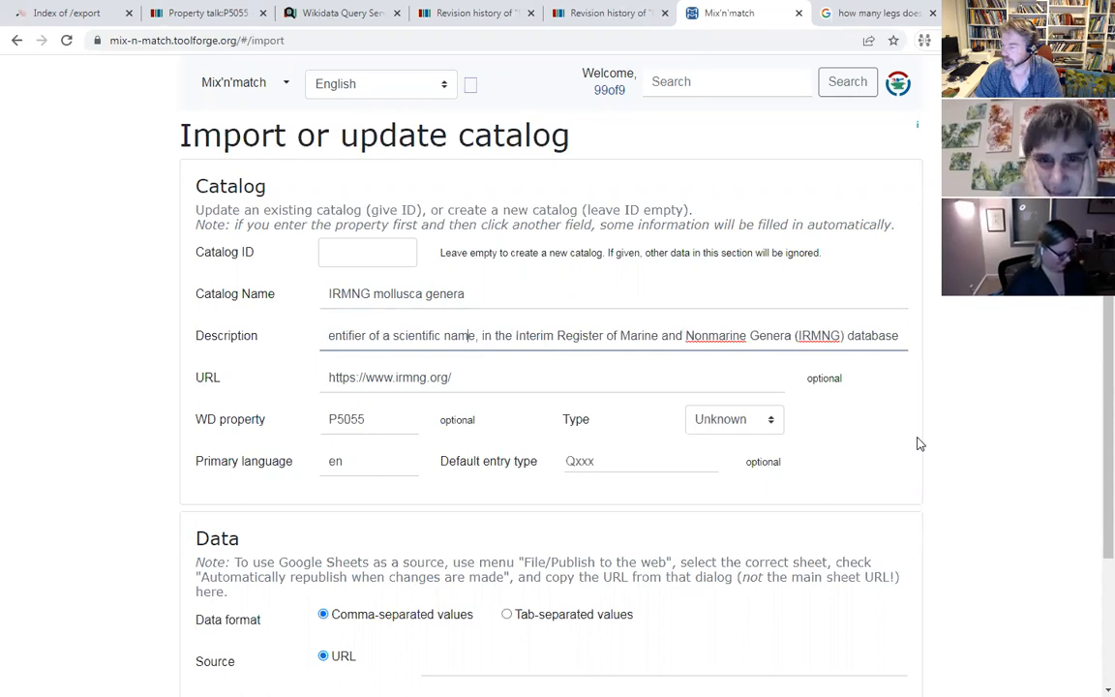
pyautogui.press('Delete')
pyautogui.write('in the mollusca phylum,')
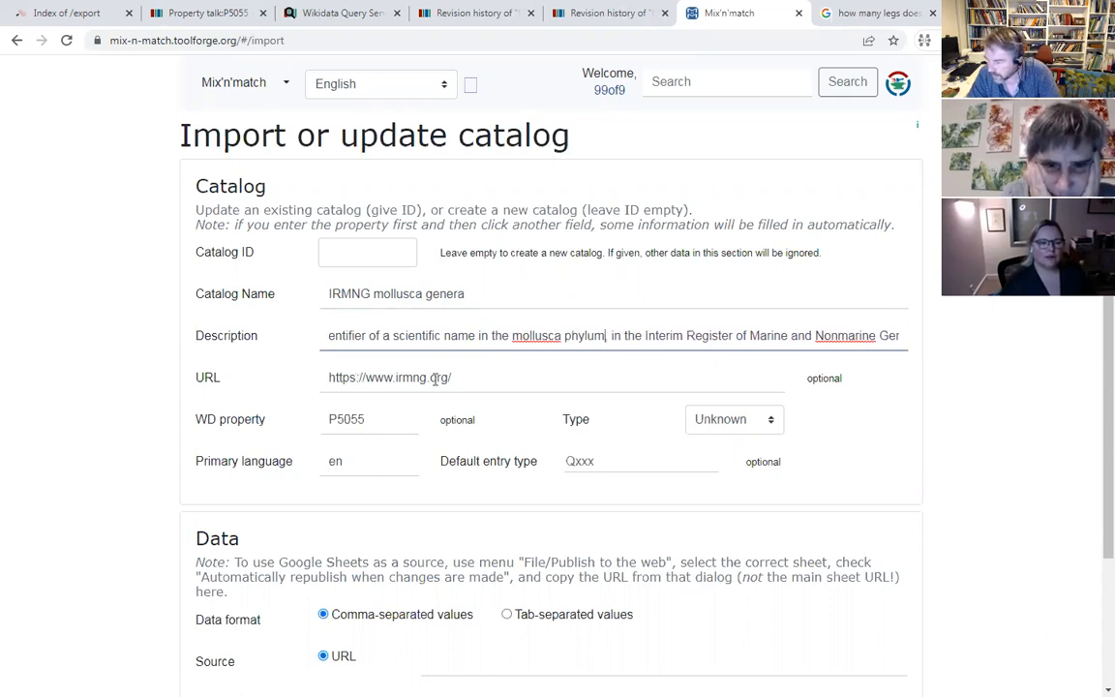
# - Set the catalog type to Biology
pyautogui.click(703, 426)
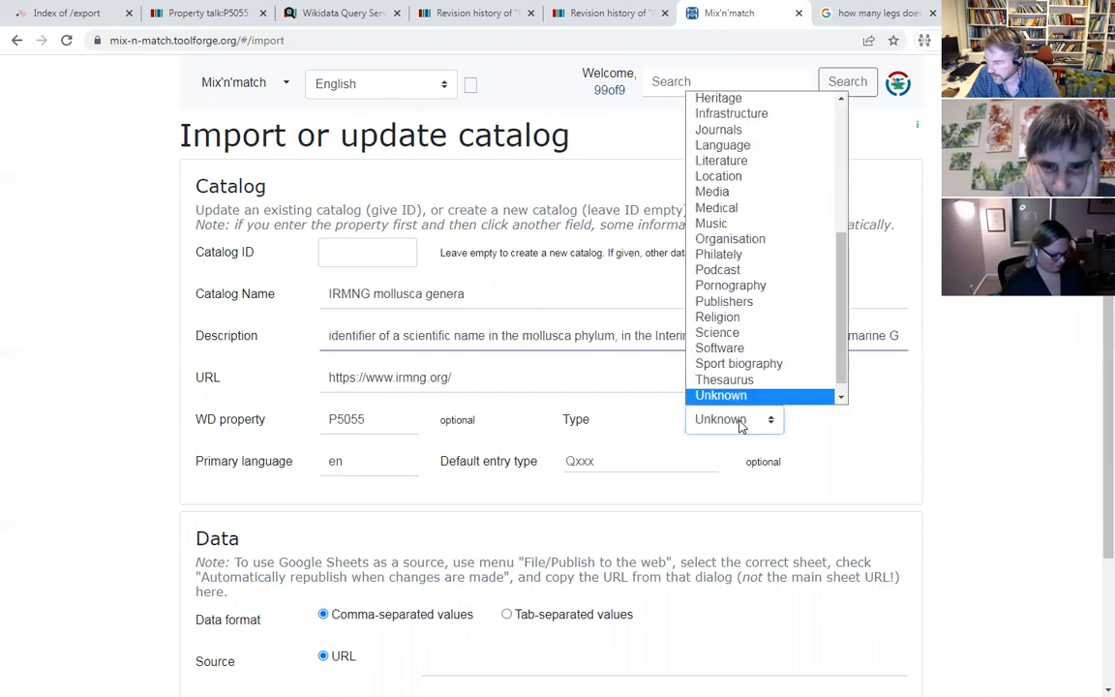
pyautogui.scroll(5, 792, 305)
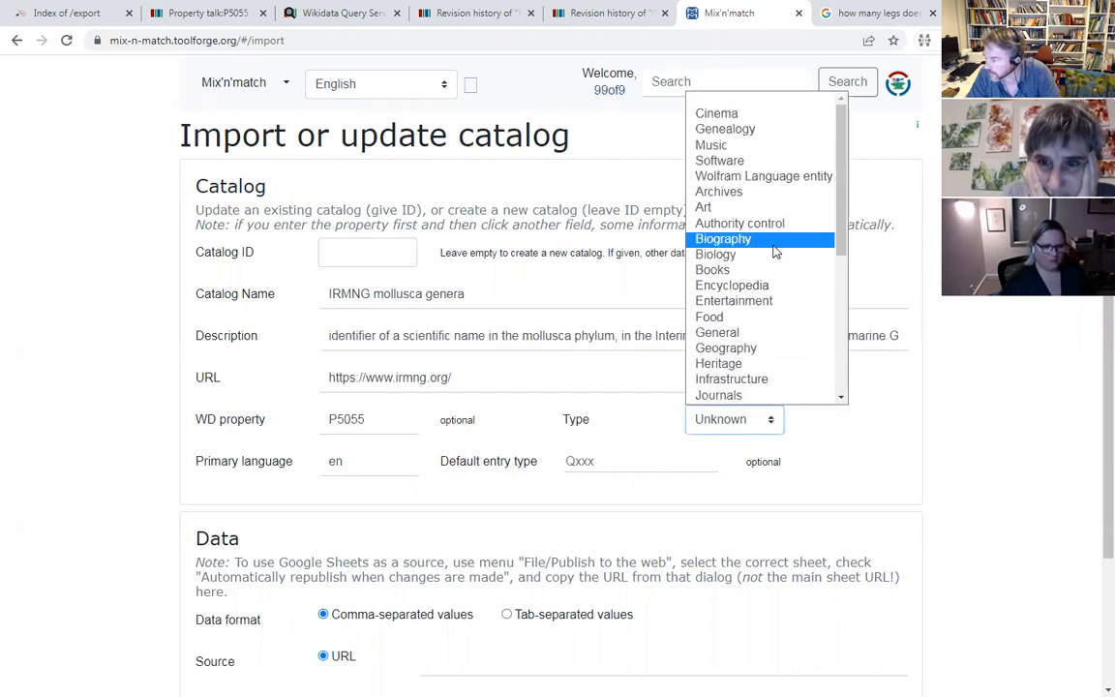
pyautogui.click(765, 256)
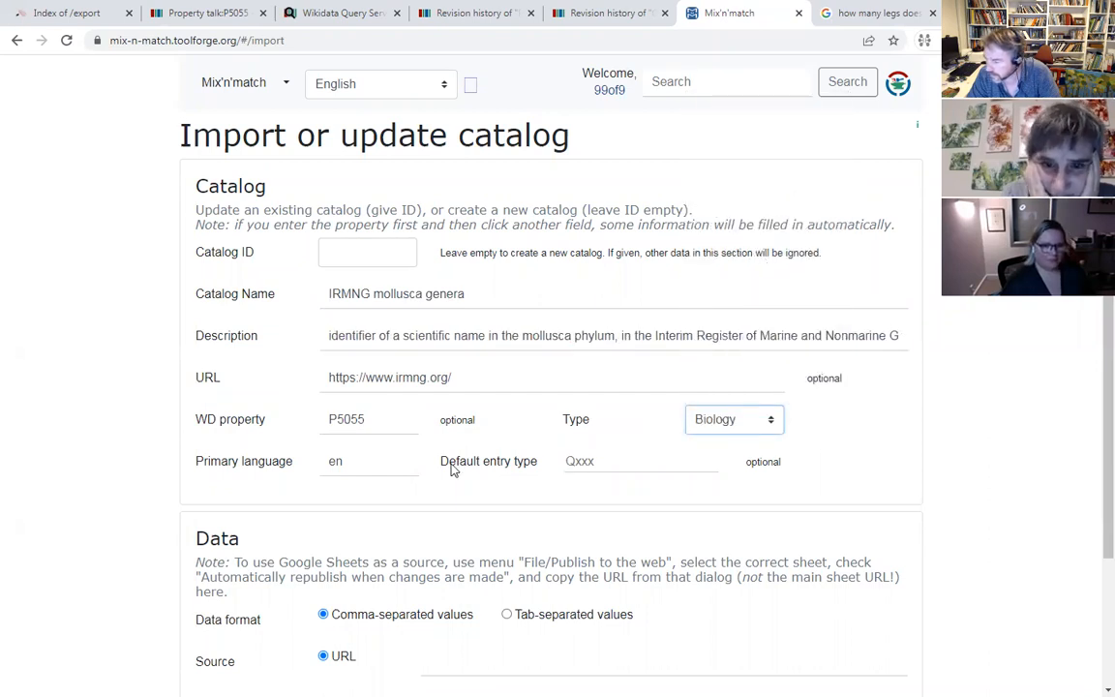
# - Copy the taxon item ID Q16521 from the domain on the P5055 property talk page and enter it as the catalog's default entry type
pyautogui.click(612, 461)
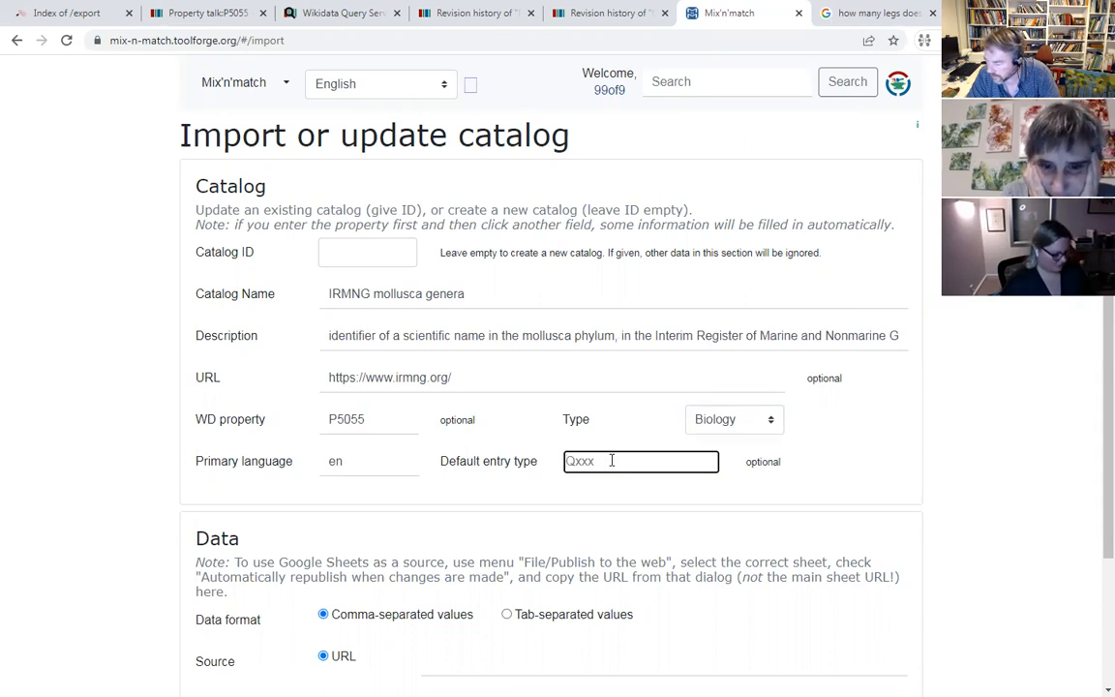
pyautogui.click(233, 12)
pyautogui.scroll(-6, 431, 408)
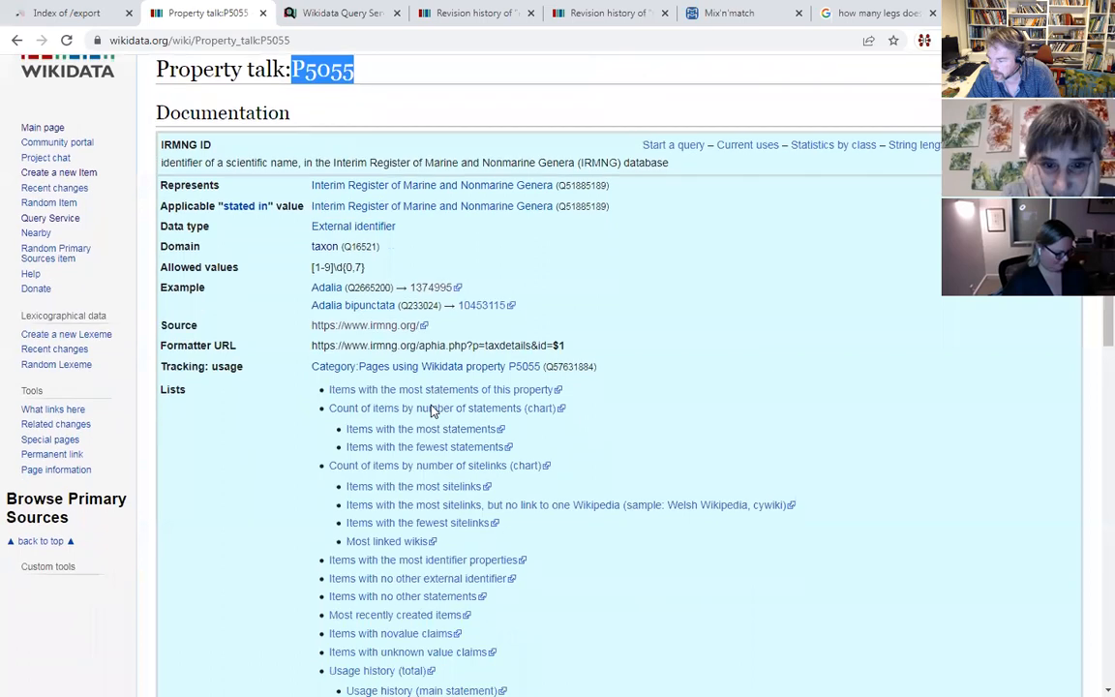
pyautogui.scroll(6, 432, 411)
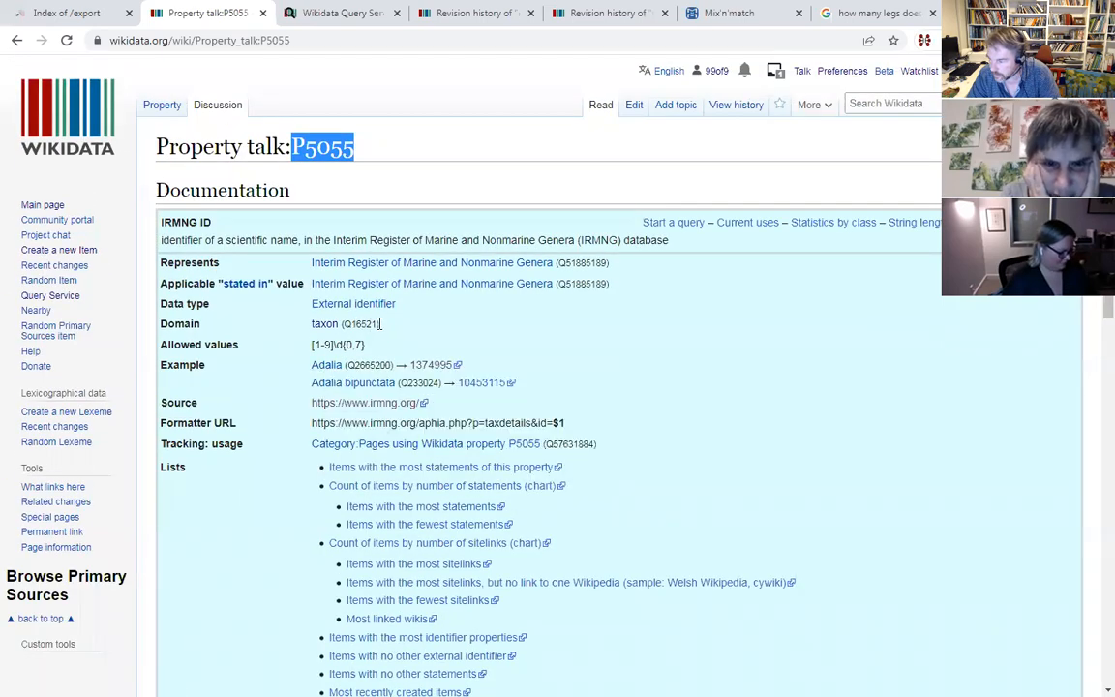
pyautogui.moveTo(363, 323); pyautogui.dragTo(350, 323)
pyautogui.hotkey('ctrl', 'c')
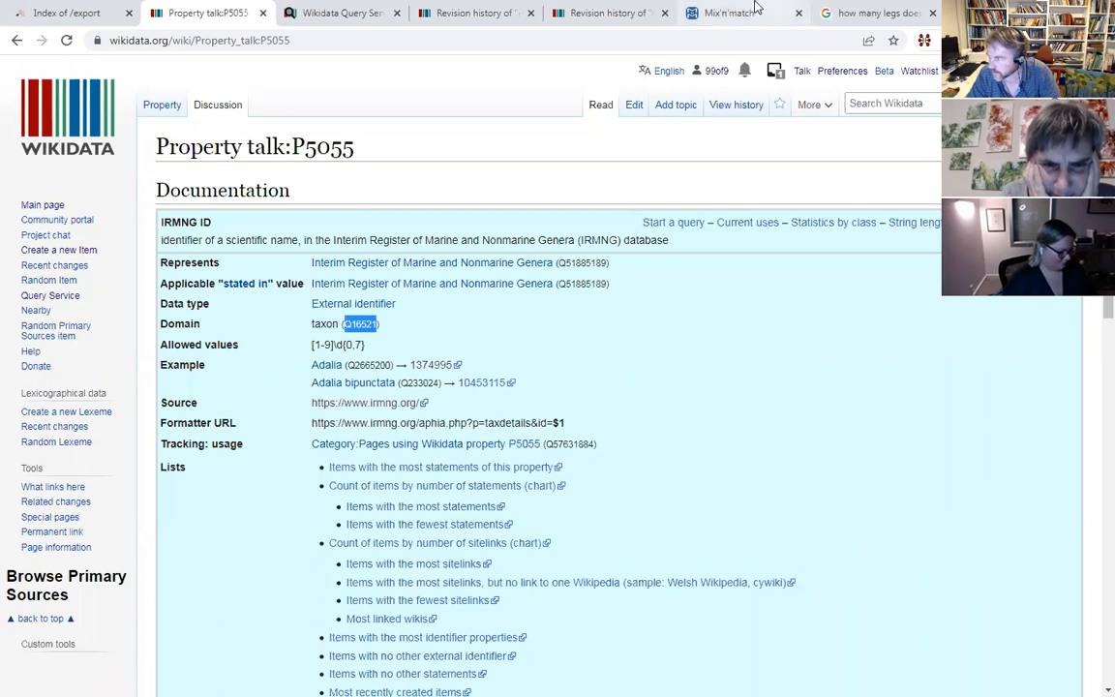
pyautogui.click(724, 13)
pyautogui.click(595, 460)
pyautogui.hotkey('ctrl', 'v')
pyautogui.click(932, 453)
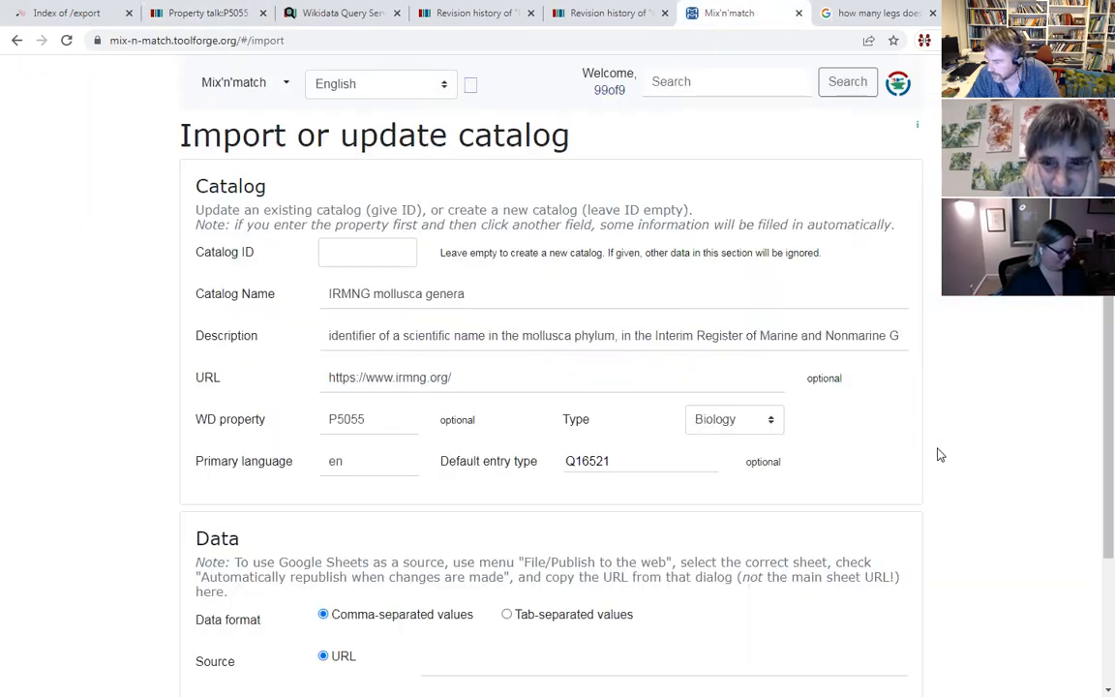
# - Set the data format to tab-separated values and the data source to a file
pyautogui.scroll(-2, 944, 459)
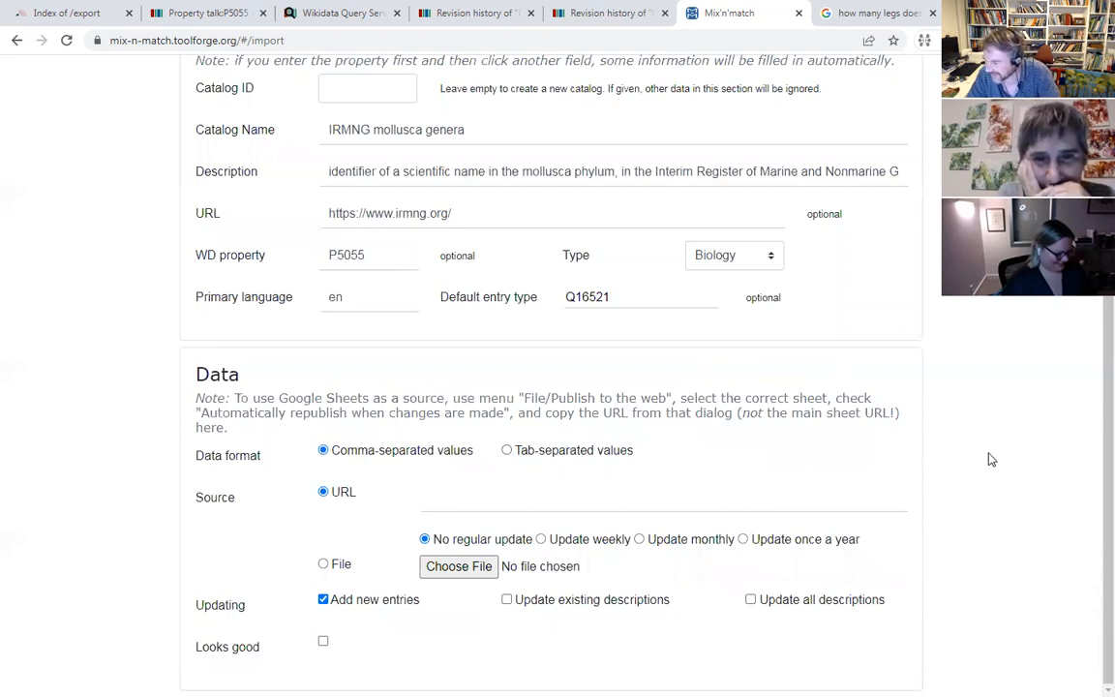
pyautogui.click(506, 450)
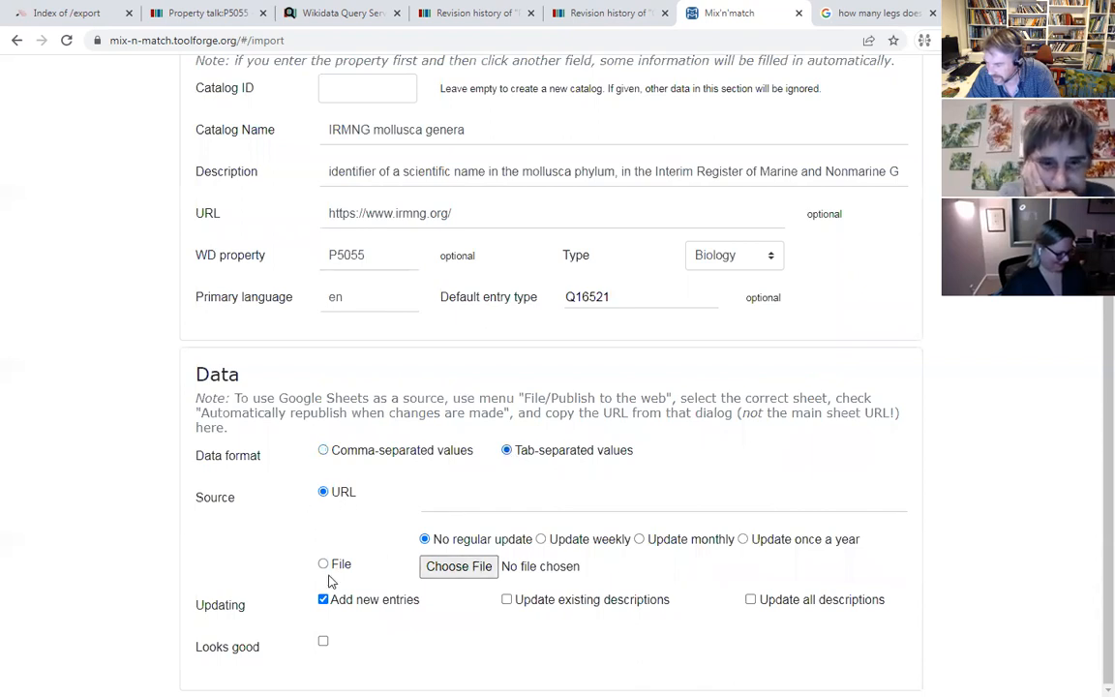
pyautogui.click(324, 565)
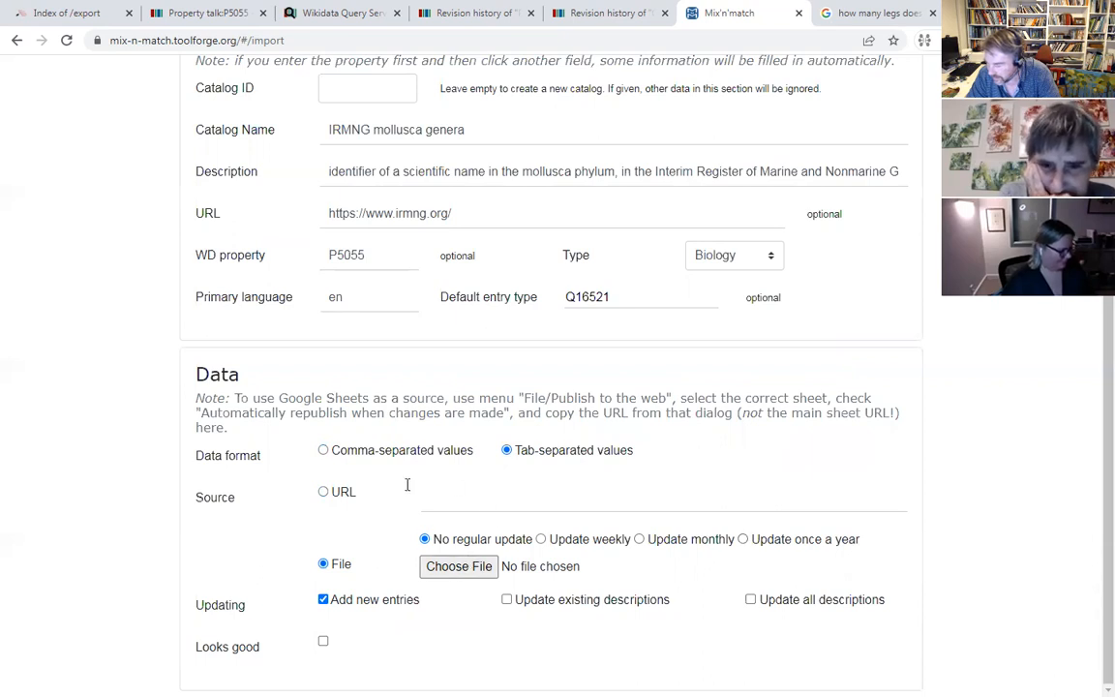
# - Choose mollusca_genera_processed.txt from the IRMNG_genera_DwCA folder in Downloads as the source file
pyautogui.click(461, 570)
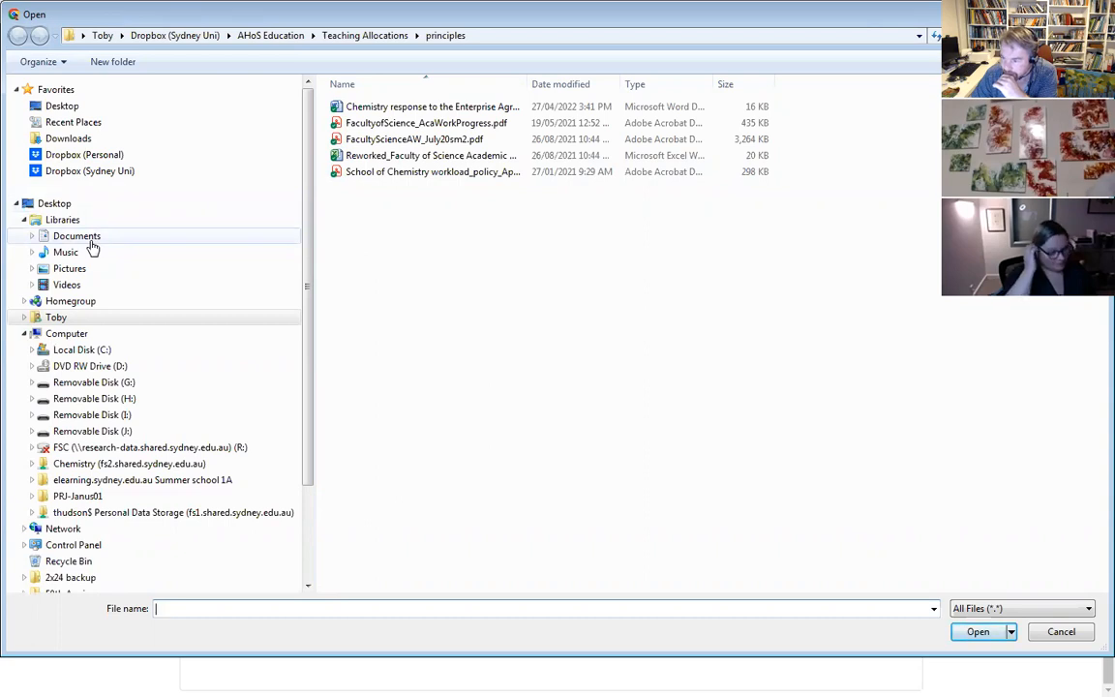
pyautogui.click(89, 141)
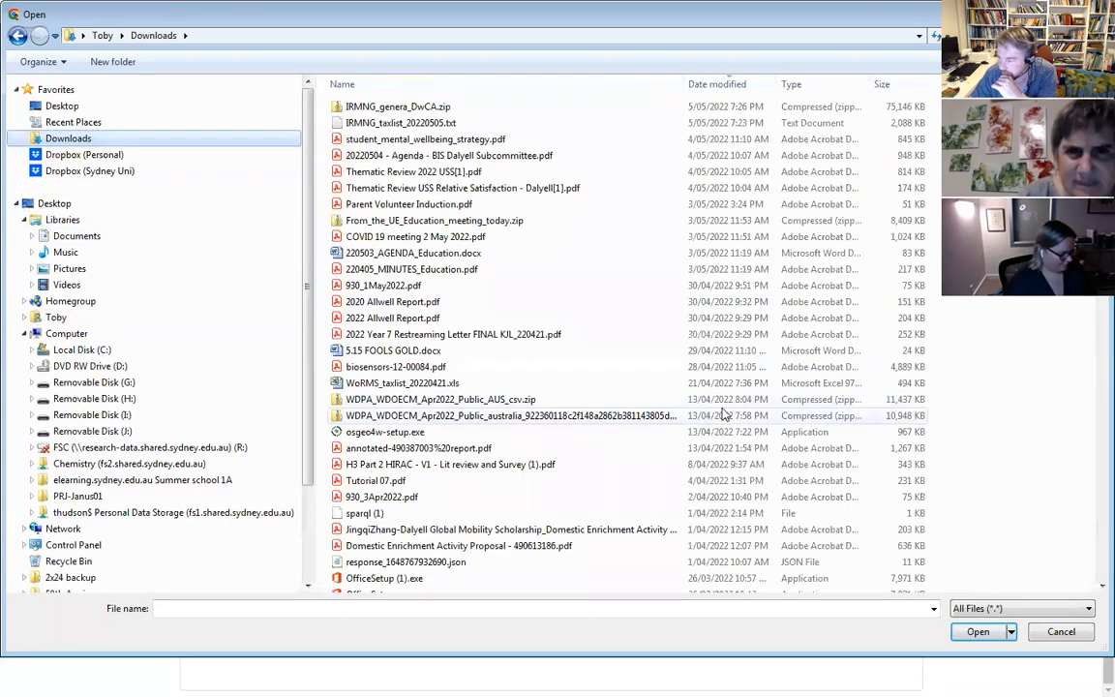
pyautogui.scroll(-3, 668, 382)
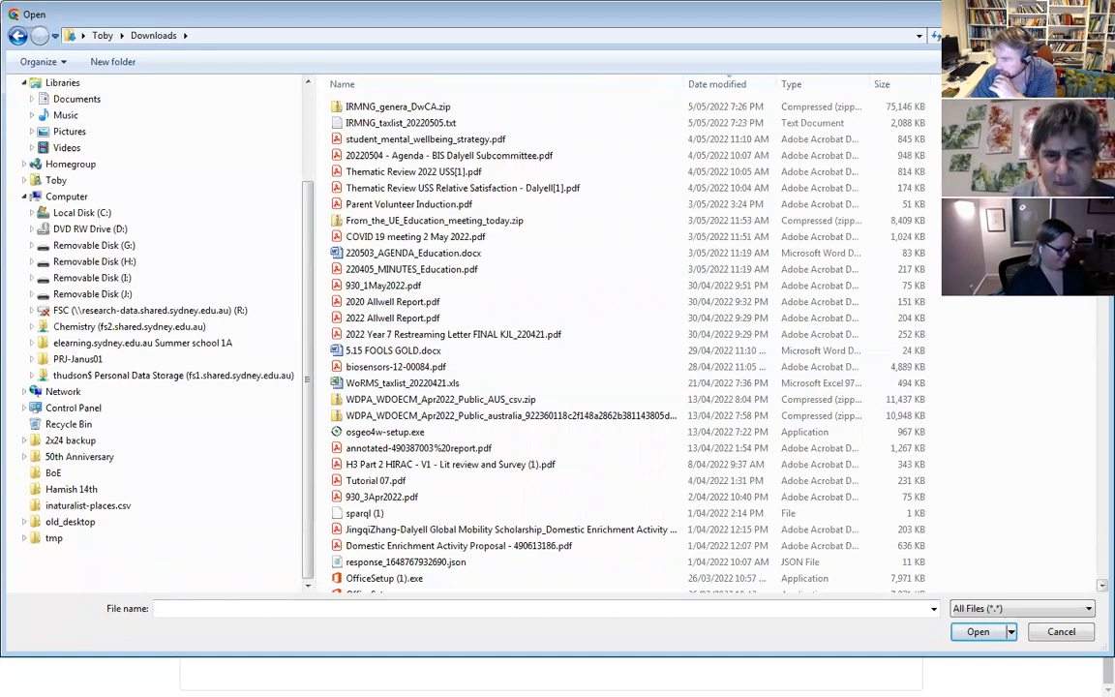
pyautogui.moveTo(1102, 107); pyautogui.dragTo(1090, 576)
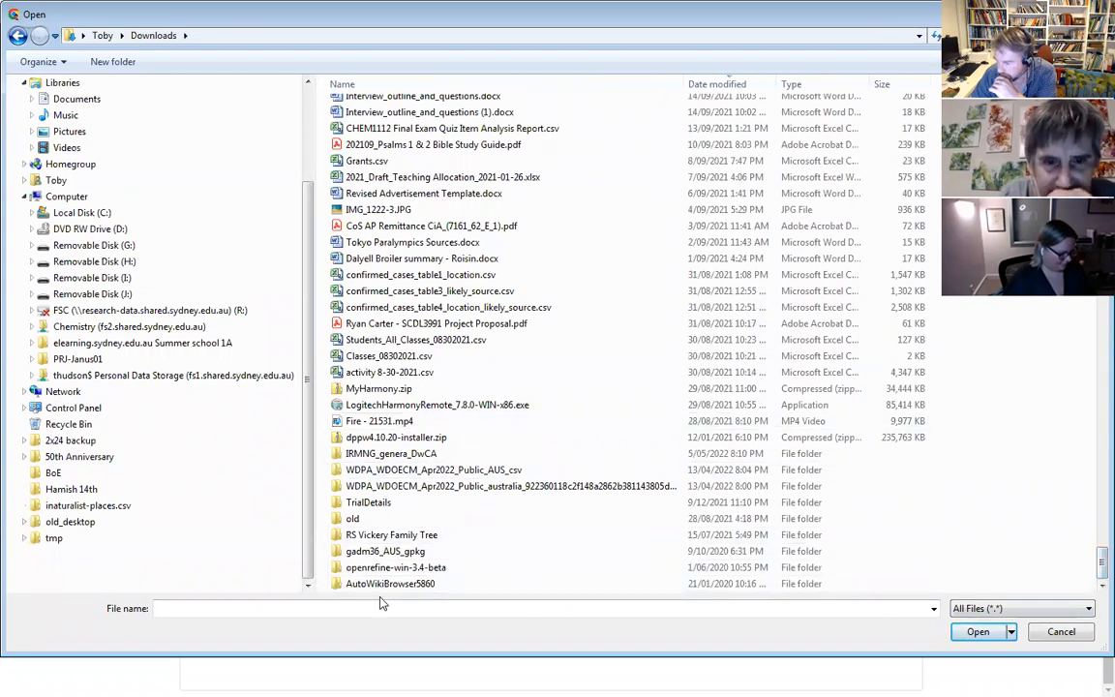
pyautogui.doubleClick(391, 454)
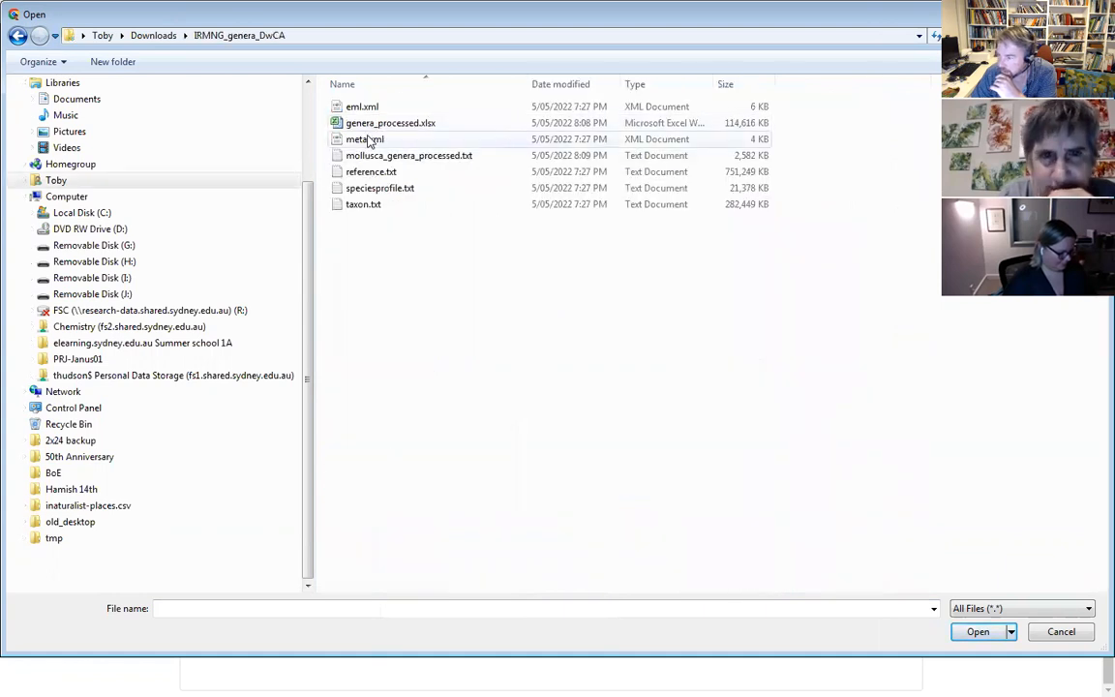
pyautogui.click(369, 158)
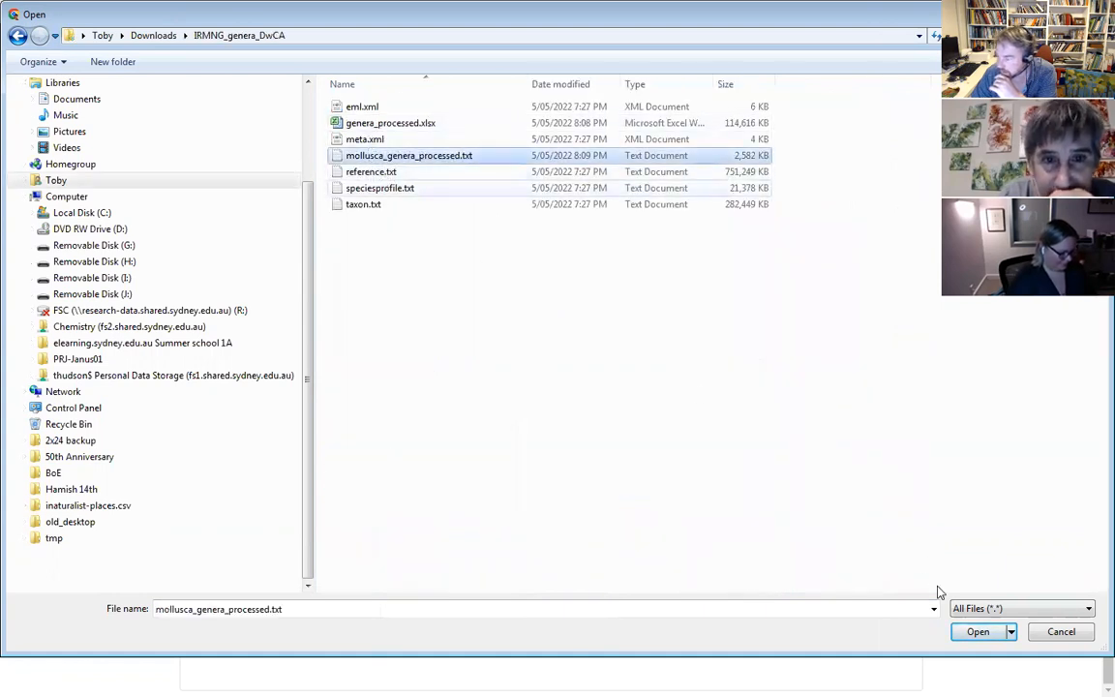
pyautogui.click(977, 632)
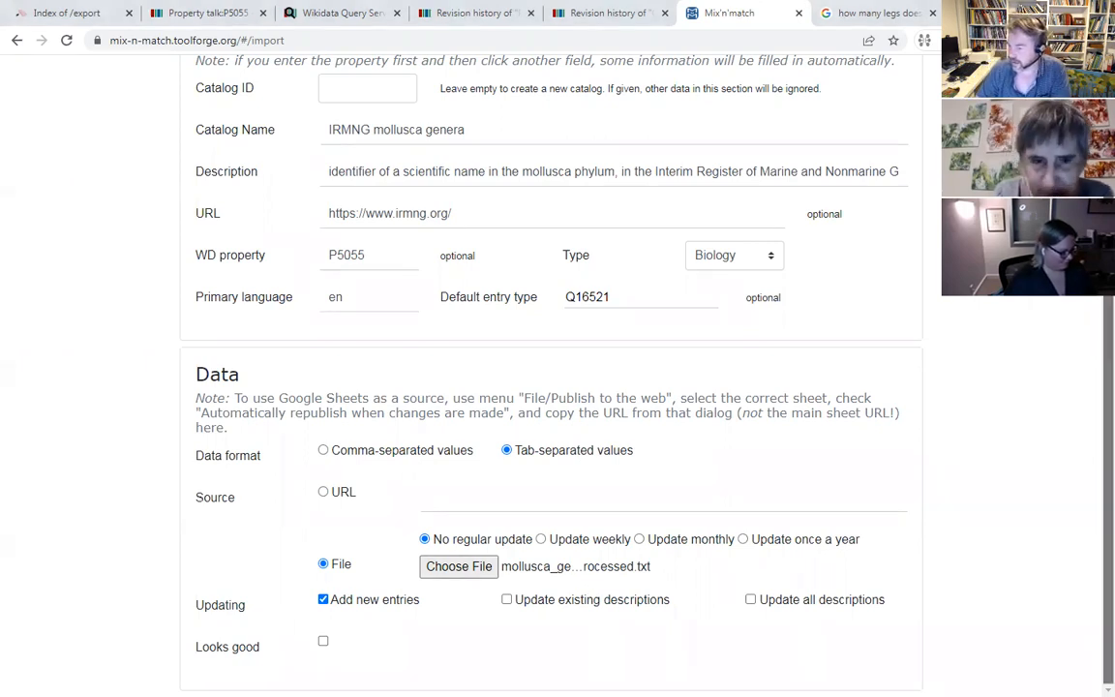
# - Review the catalog and data settings and mark them as looking good to load the data columns
pyautogui.scroll(1, 551, 367)
pyautogui.moveTo(255, 162); pyautogui.dragTo(195, 170)
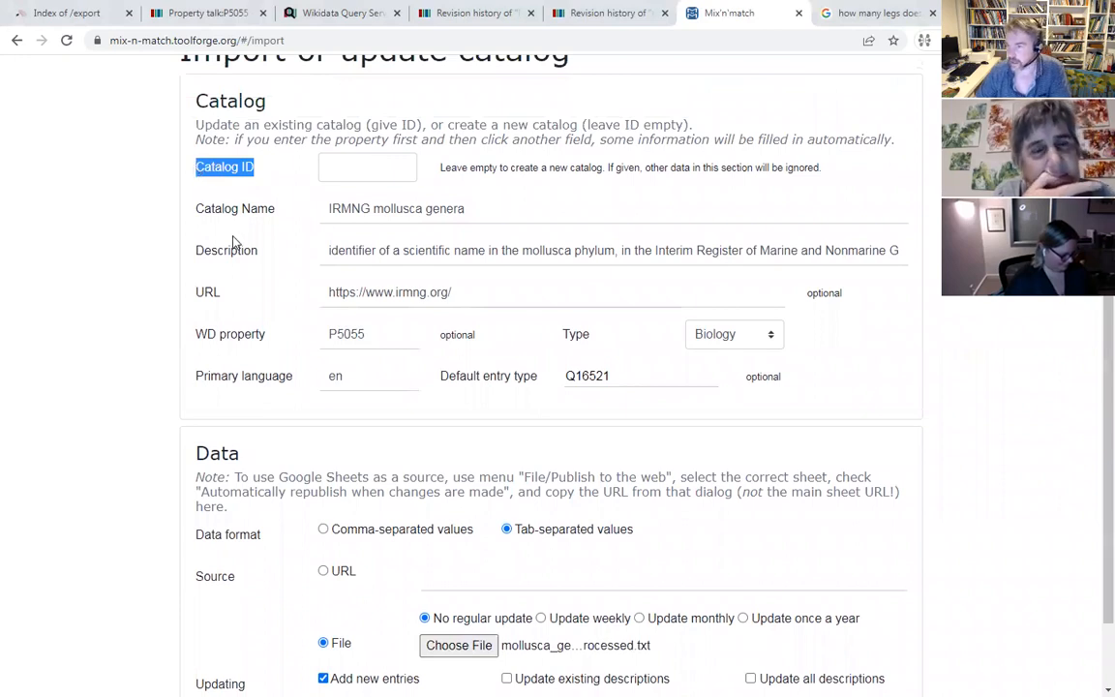
pyautogui.scroll(-1, 453, 666)
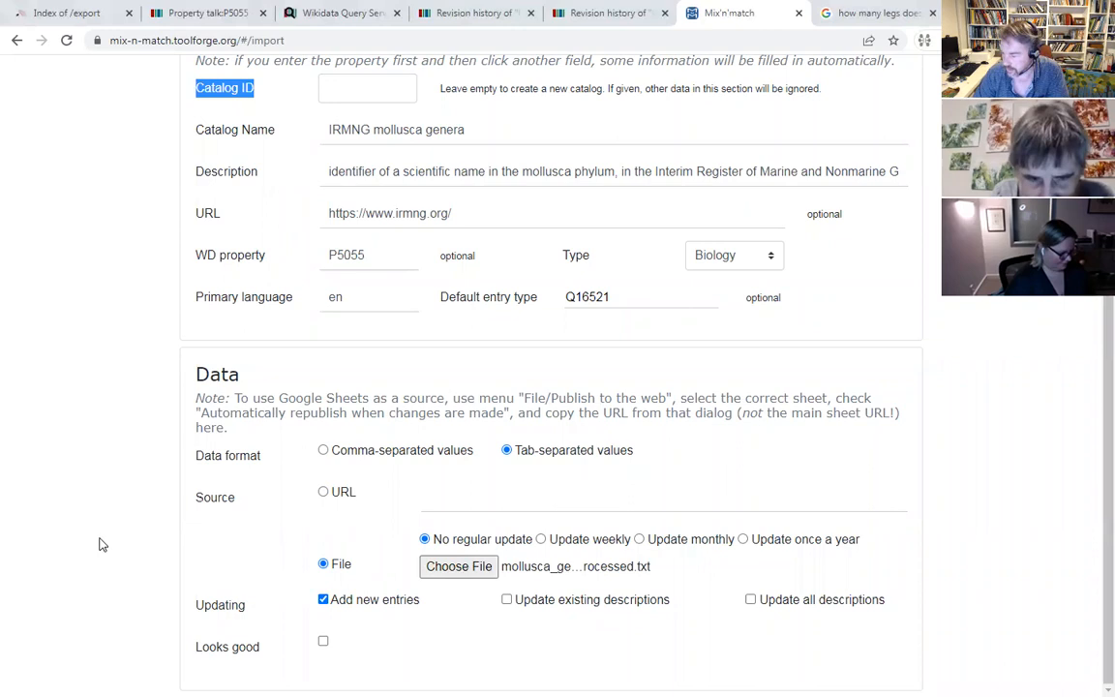
pyautogui.click(324, 642)
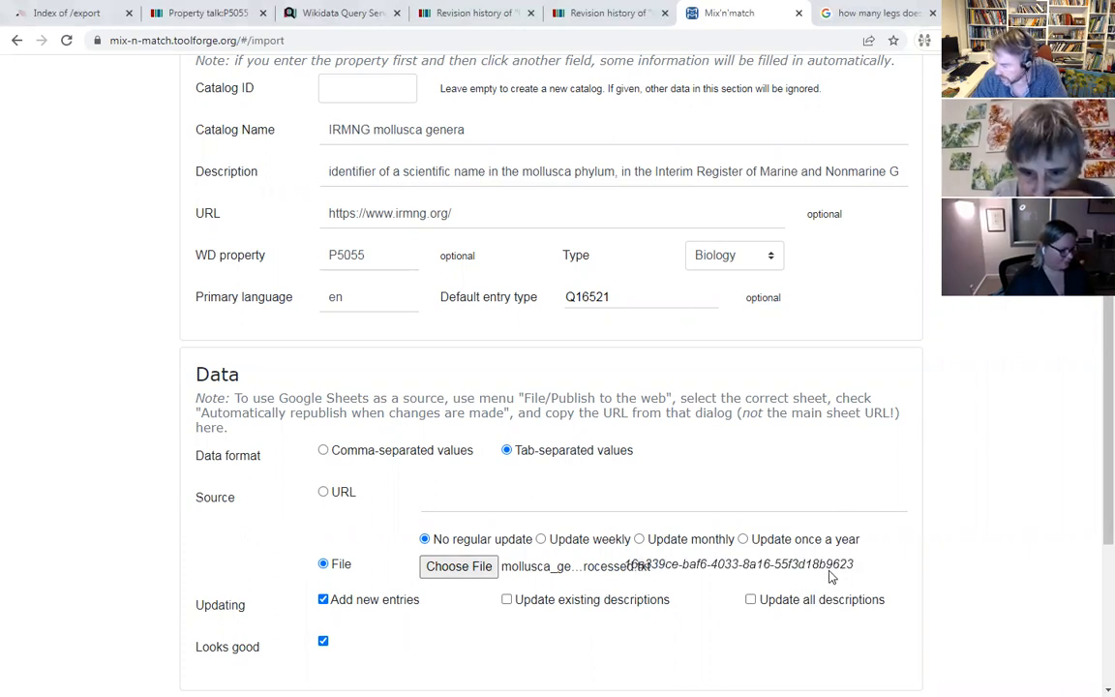
pyautogui.click(324, 642)
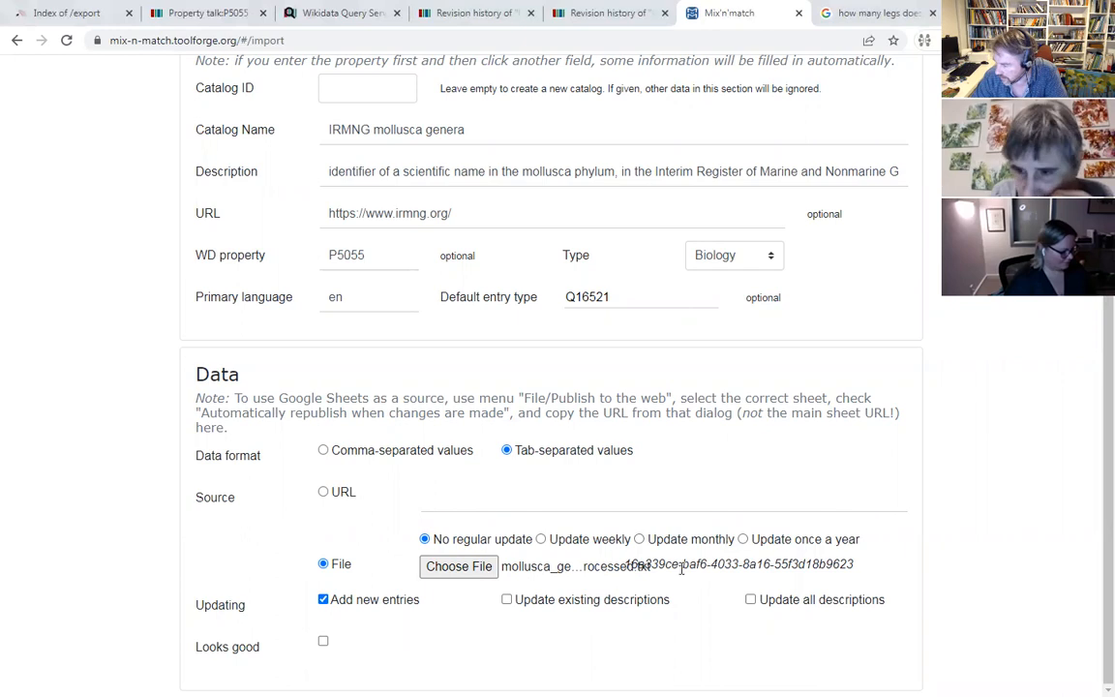
pyautogui.click(323, 641)
pyautogui.scroll(-3, 774, 582)
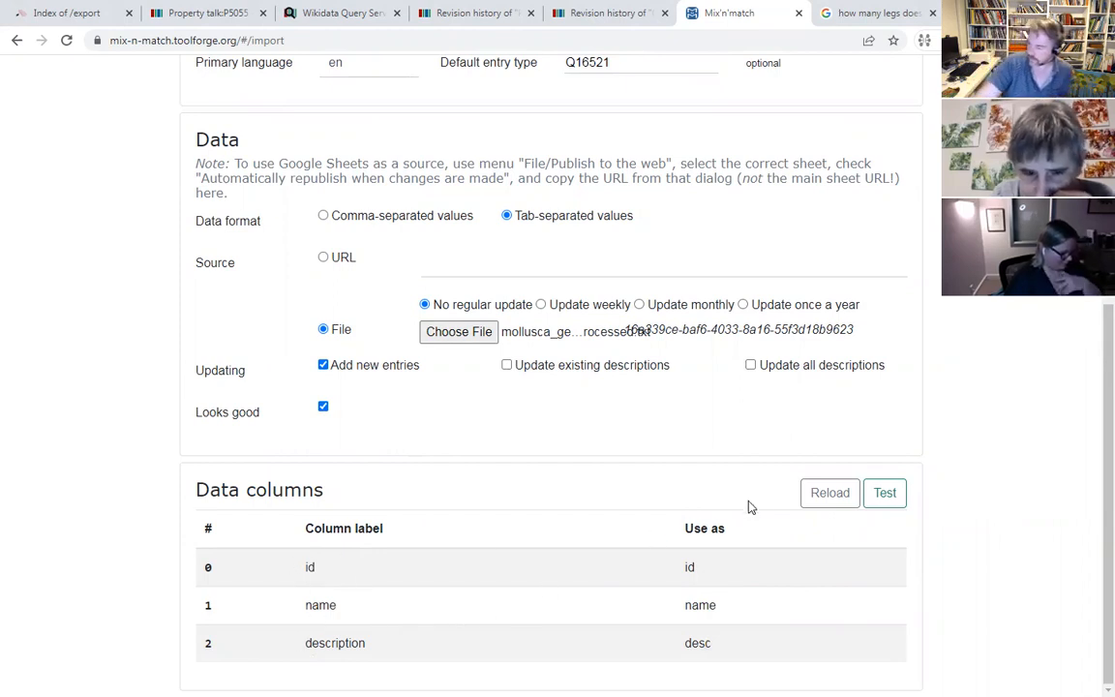
# - Test the import with the detected data columns, check the test results and queue the import
pyautogui.click(891, 494)
pyautogui.scroll(-1, 983, 513)
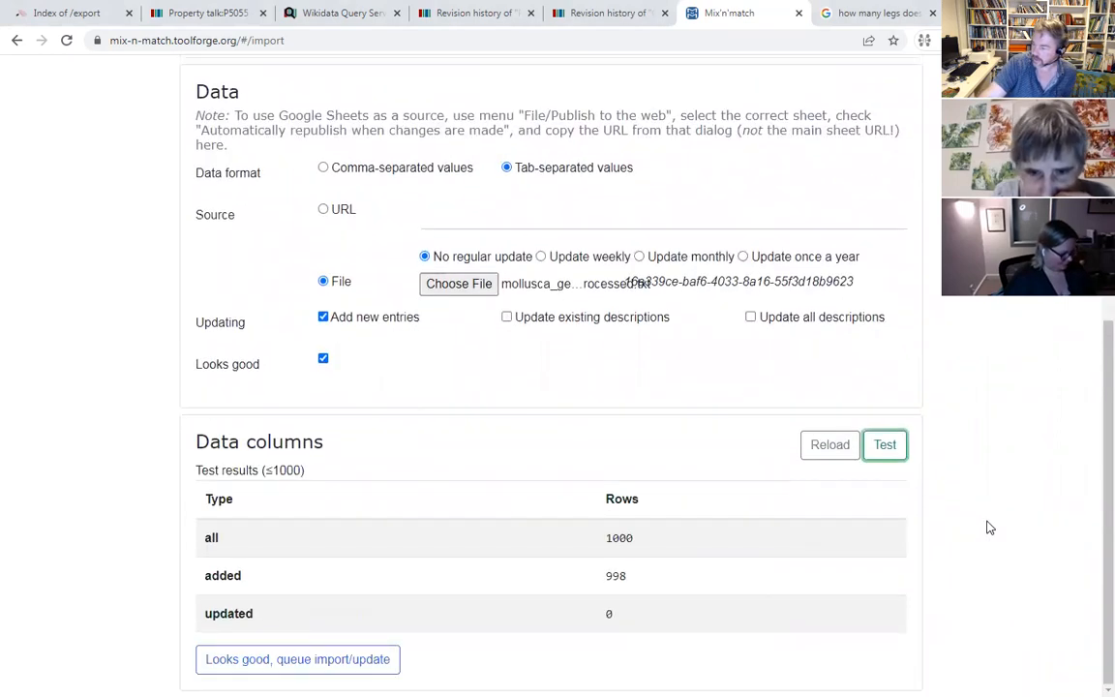
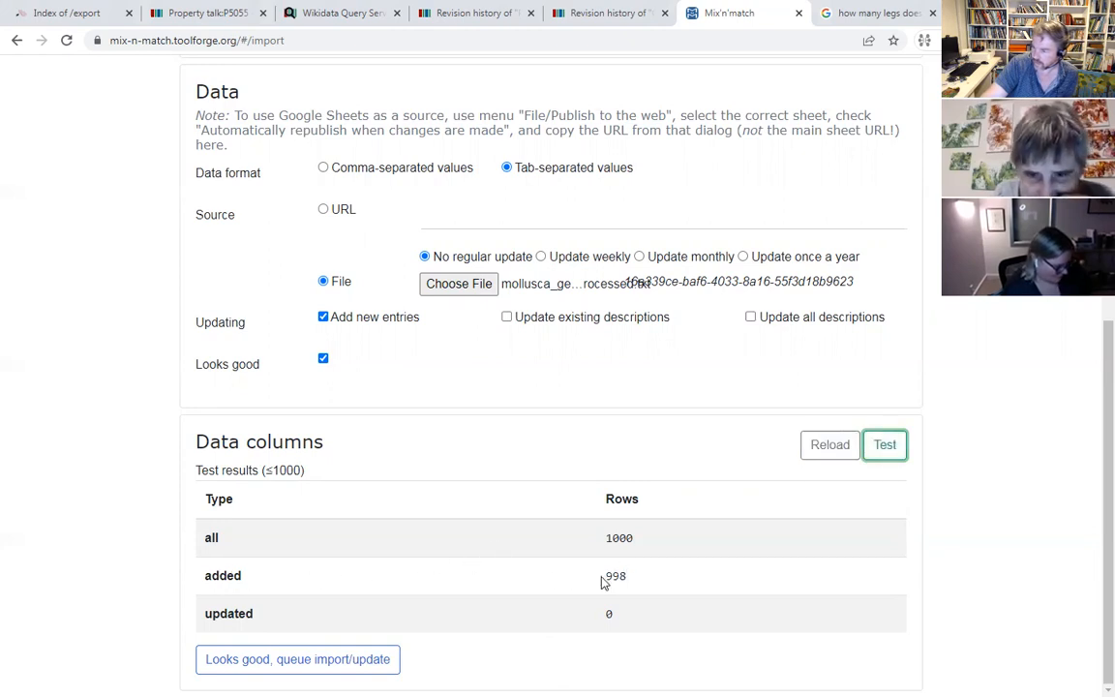
pyautogui.scroll(5, 452, 588)
pyautogui.scroll(-5, 452, 588)
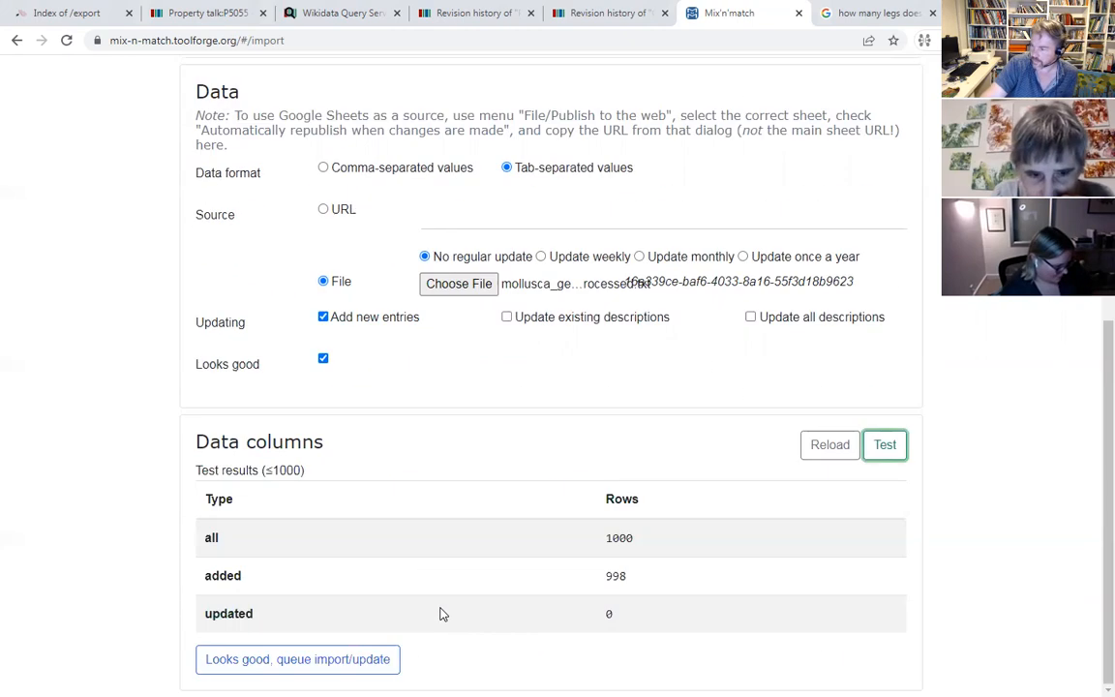
pyautogui.click(336, 660)
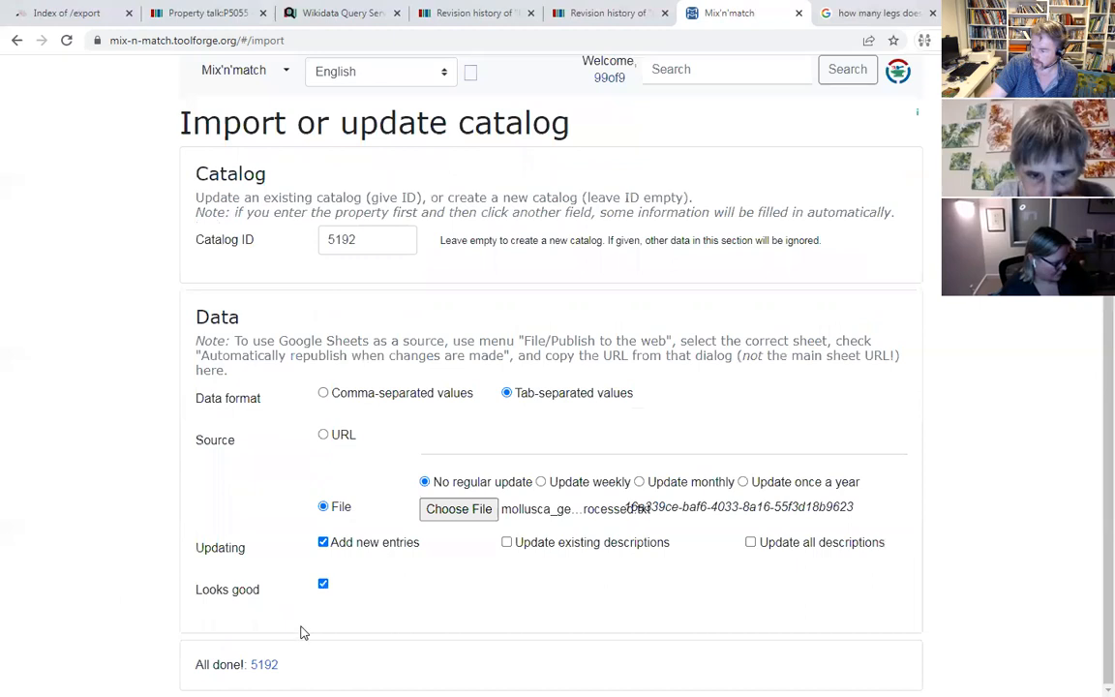
# - Open the page of the newly created catalog in a new browser tab and switch to it
pyautogui.rightClick(263, 665)
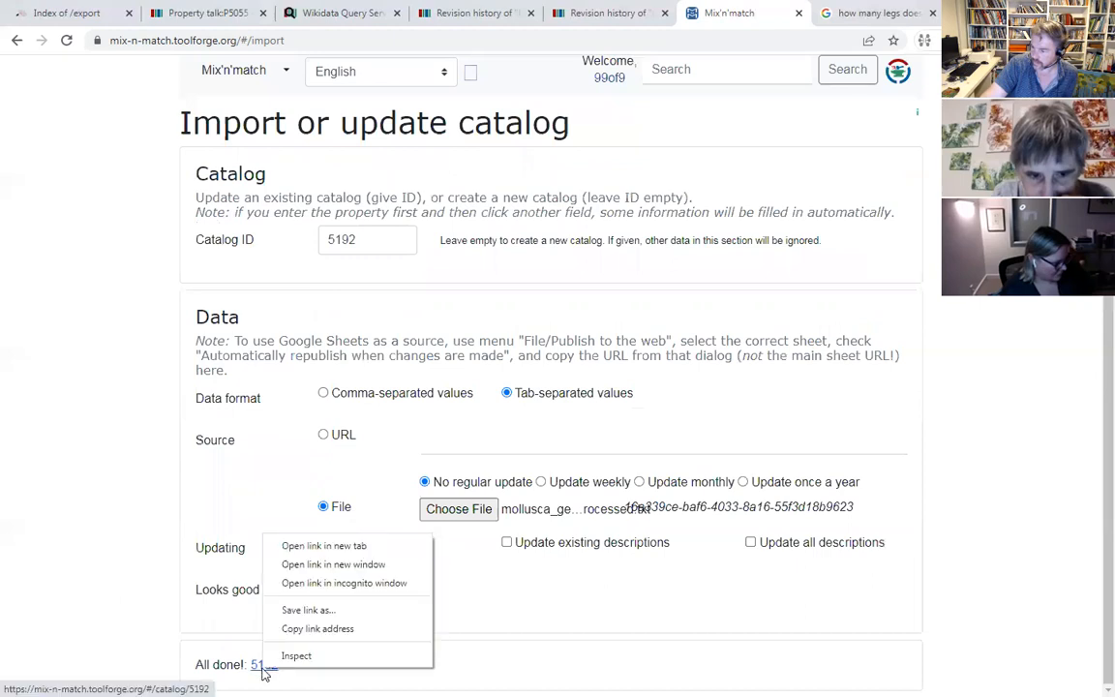
pyautogui.click(336, 545)
pyautogui.click(753, 13)
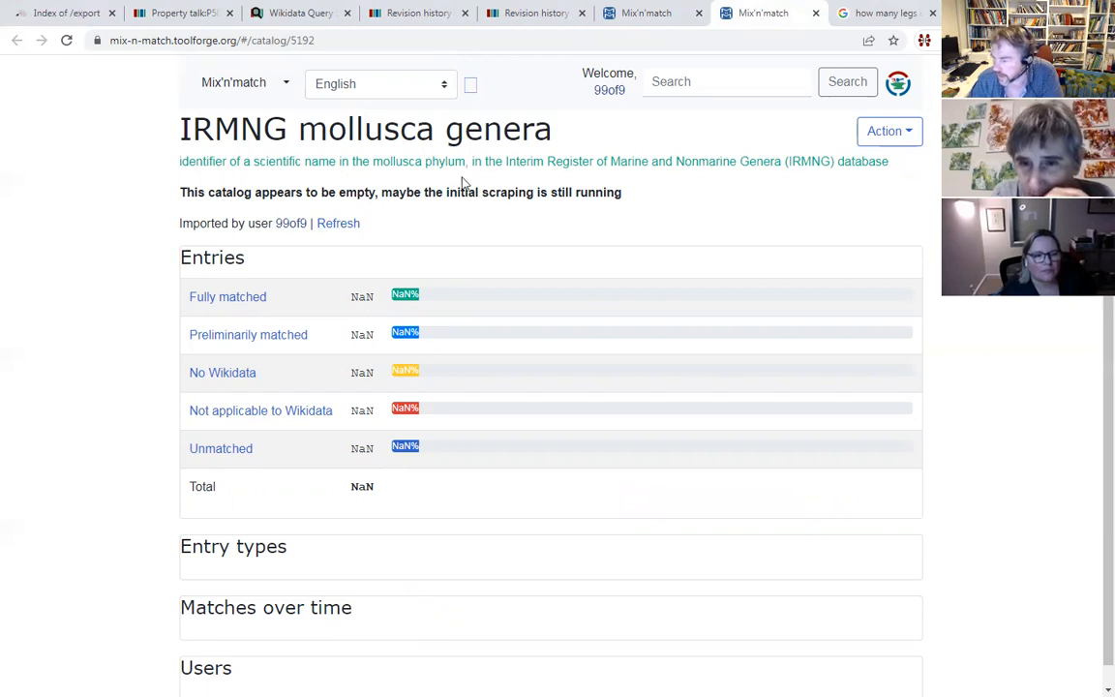
# - Examine the new catalog's import status, its unmatched entries and its number of taxon entries
pyautogui.moveTo(436, 193); pyautogui.dragTo(539, 205)
pyautogui.click(539, 205)
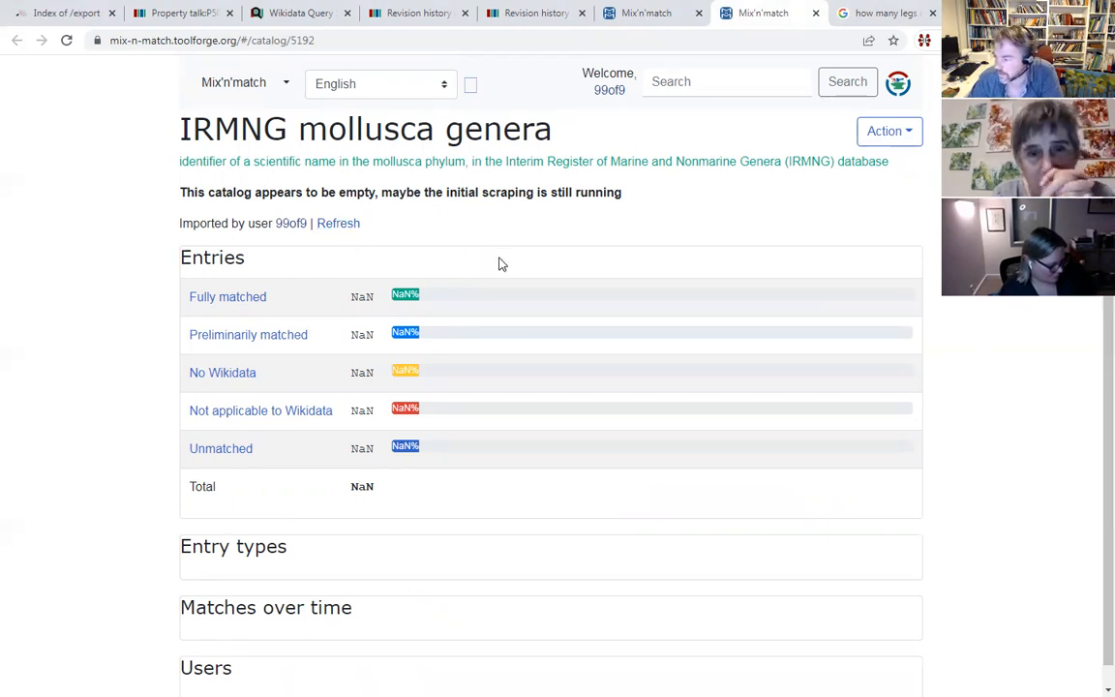
pyautogui.scroll(-1, 499, 270)
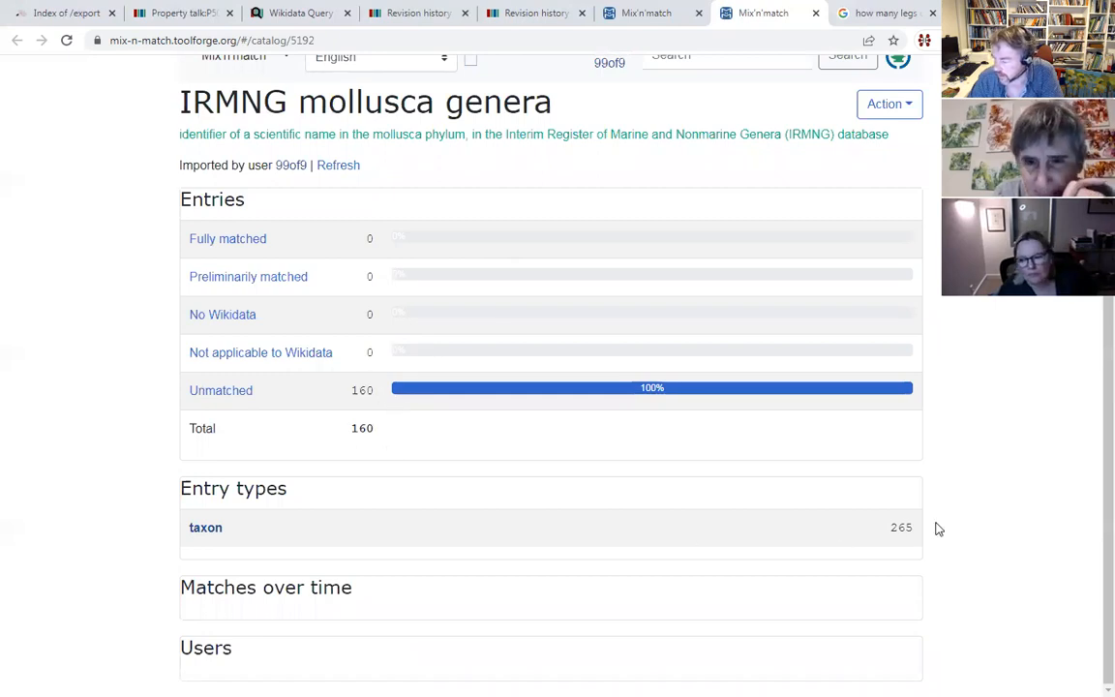
pyautogui.moveTo(179, 392); pyautogui.dragTo(433, 394)
pyautogui.click(434, 398)
pyautogui.moveTo(896, 529); pyautogui.dragTo(939, 529)
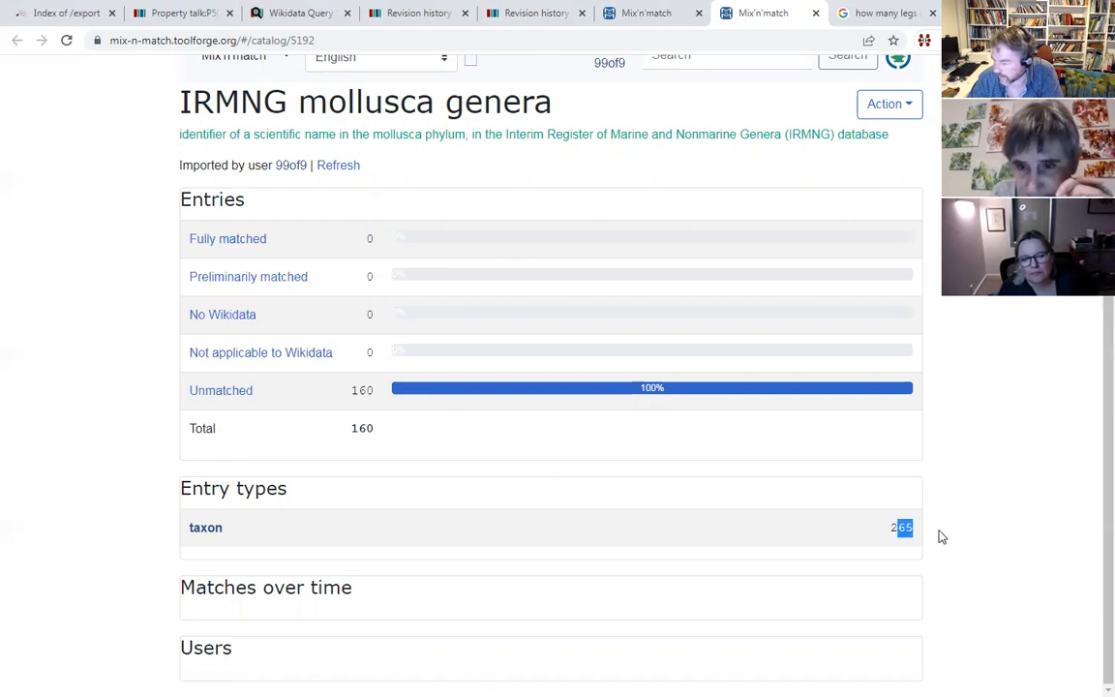
pyautogui.click(944, 529)
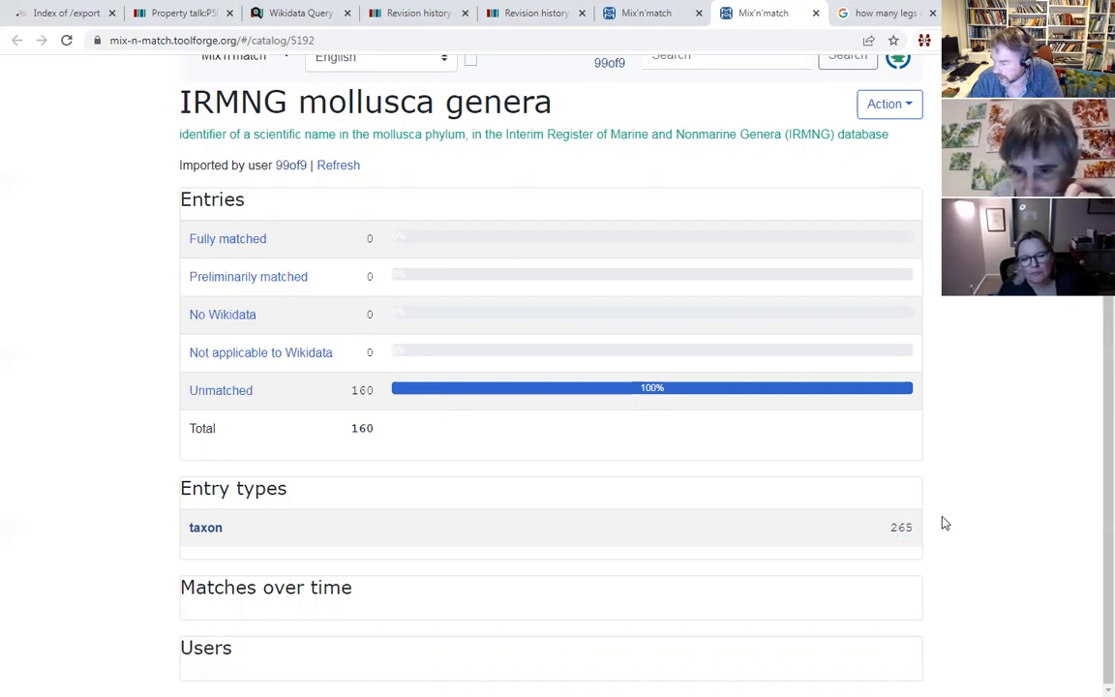
# - Refresh the catalog statistics twice and check the number of unmatched entries
pyautogui.click(338, 166)
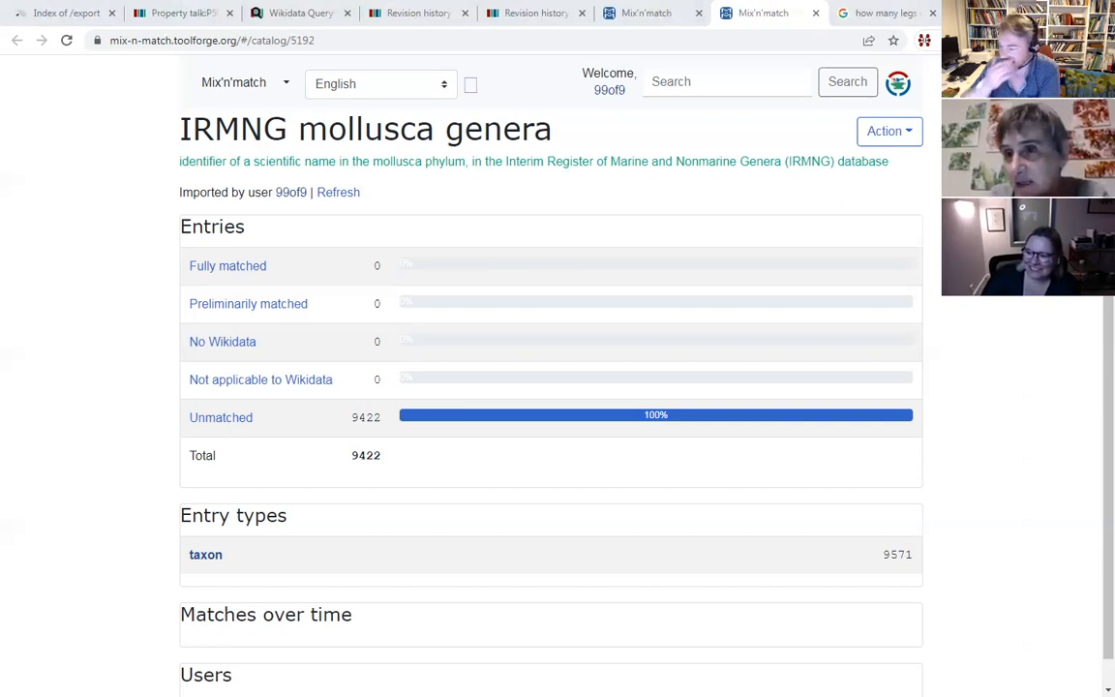
pyautogui.click(338, 193)
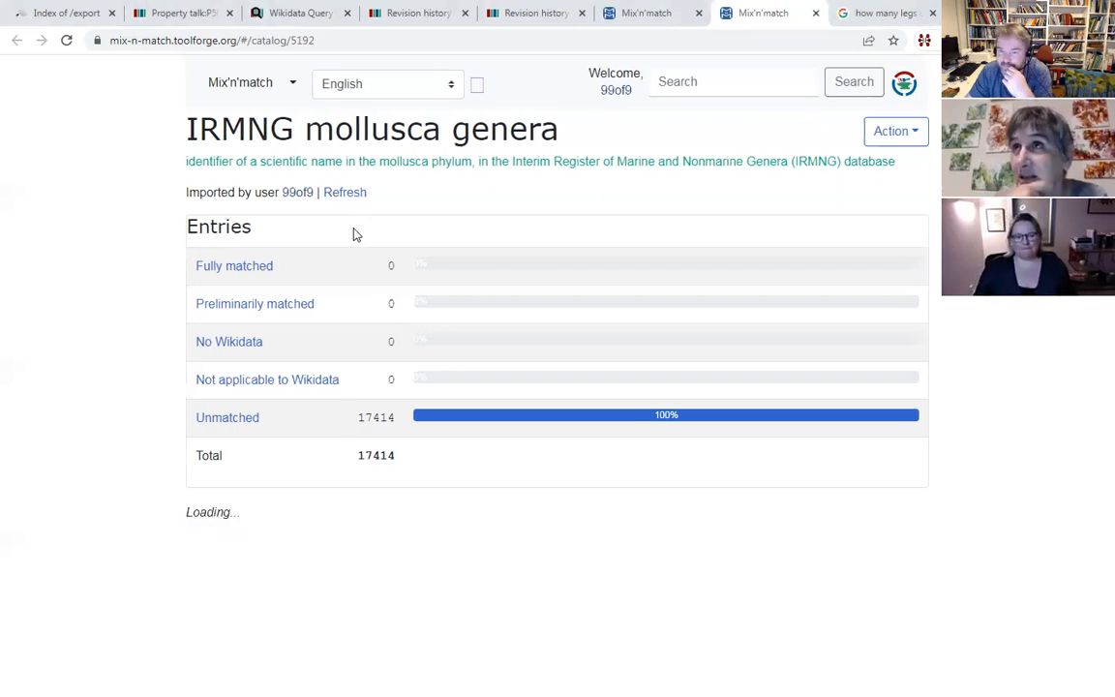
pyautogui.scroll(-1, 473, 450)
pyautogui.scroll(1, 472, 450)
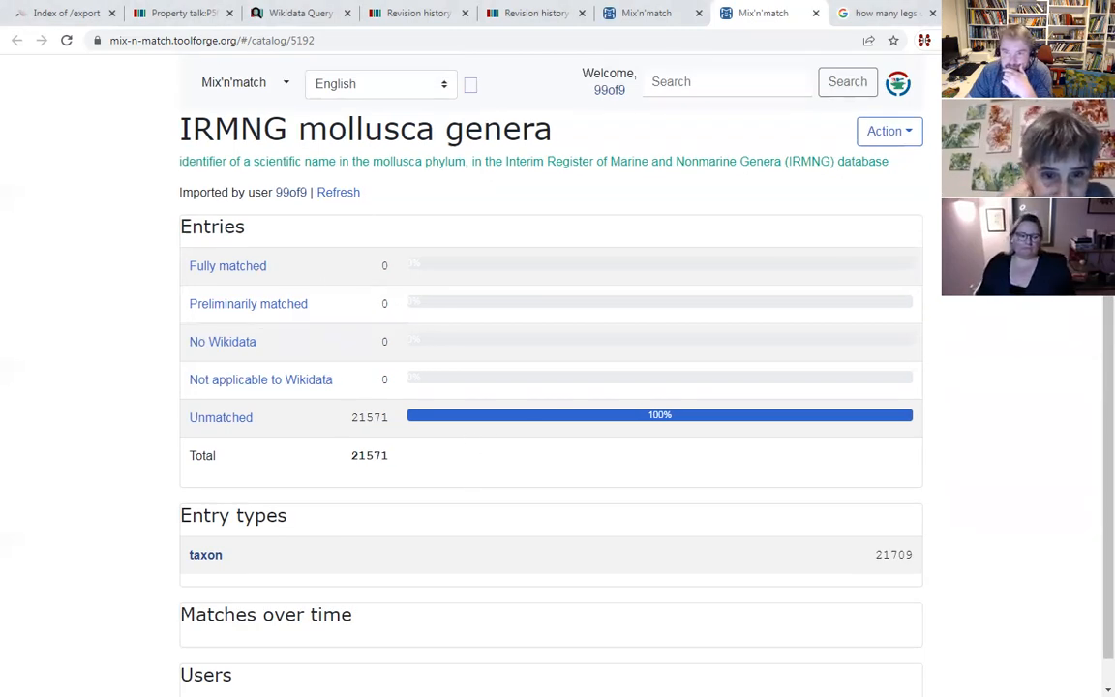
pyautogui.moveTo(351, 422)
pyautogui.mouseDown()
pyautogui.moveTo(370, 433)
pyautogui.moveTo(367, 420)
pyautogui.moveTo(348, 427)
pyautogui.mouseUp()
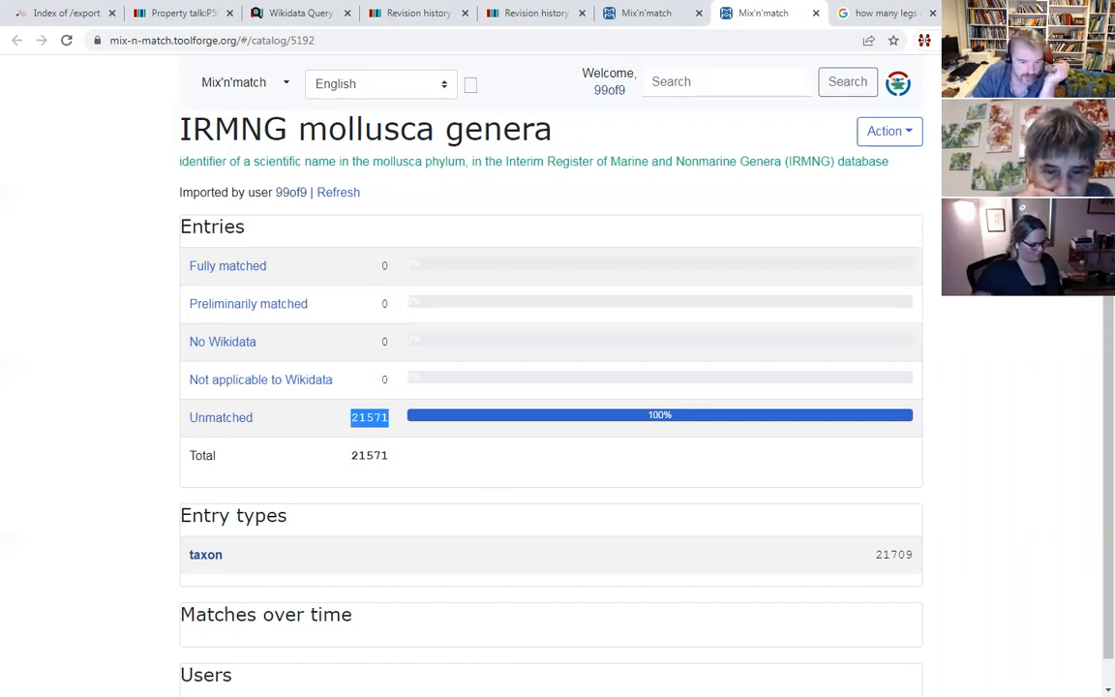
# - Open genera_processed.xlsx from the IRMNG_genera_DwCA folder, check the last rows of Sheet2 and return to the catalog page
pyautogui.hotkey('alt', 'Tab')
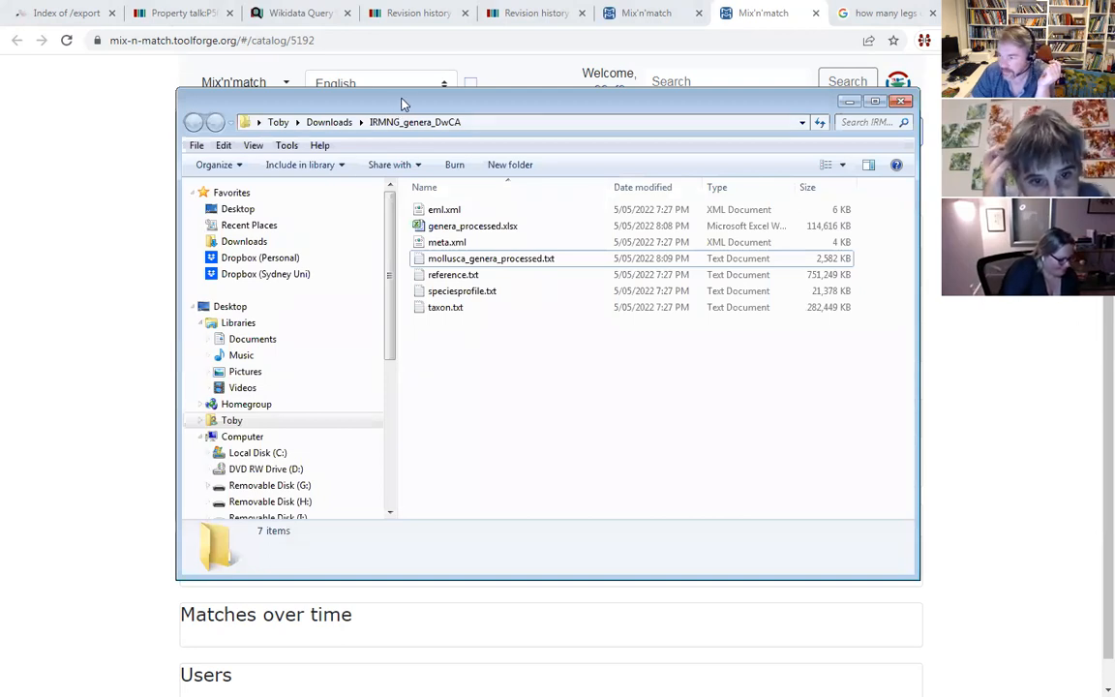
pyautogui.moveTo(404, 103); pyautogui.dragTo(437, 125)
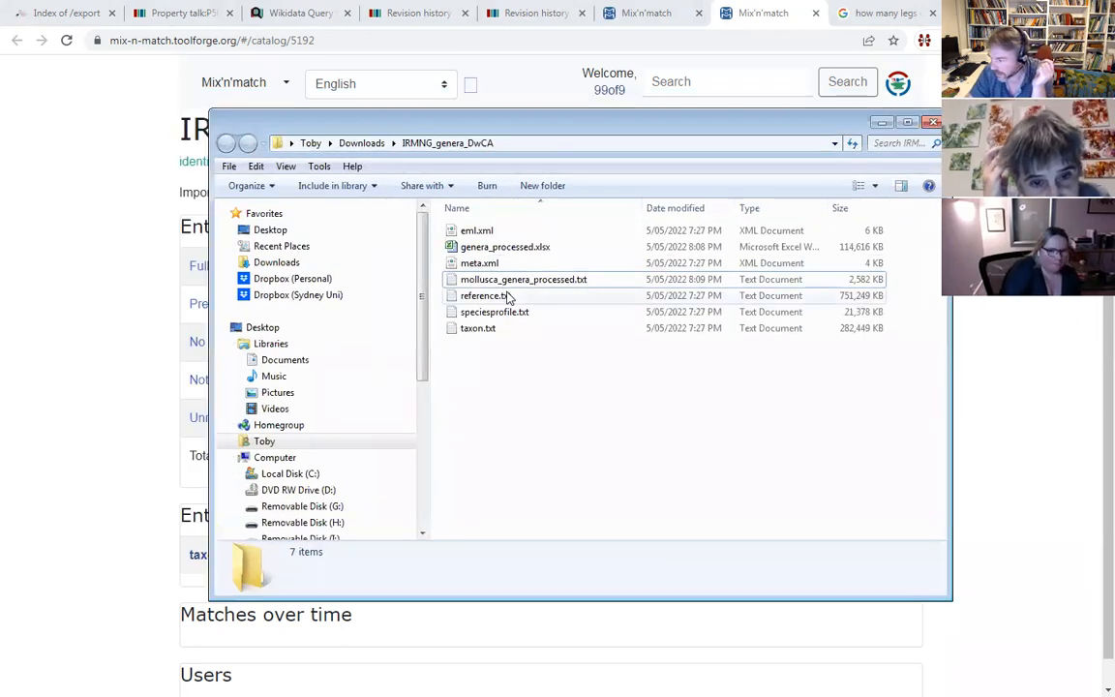
pyautogui.doubleClick(505, 248)
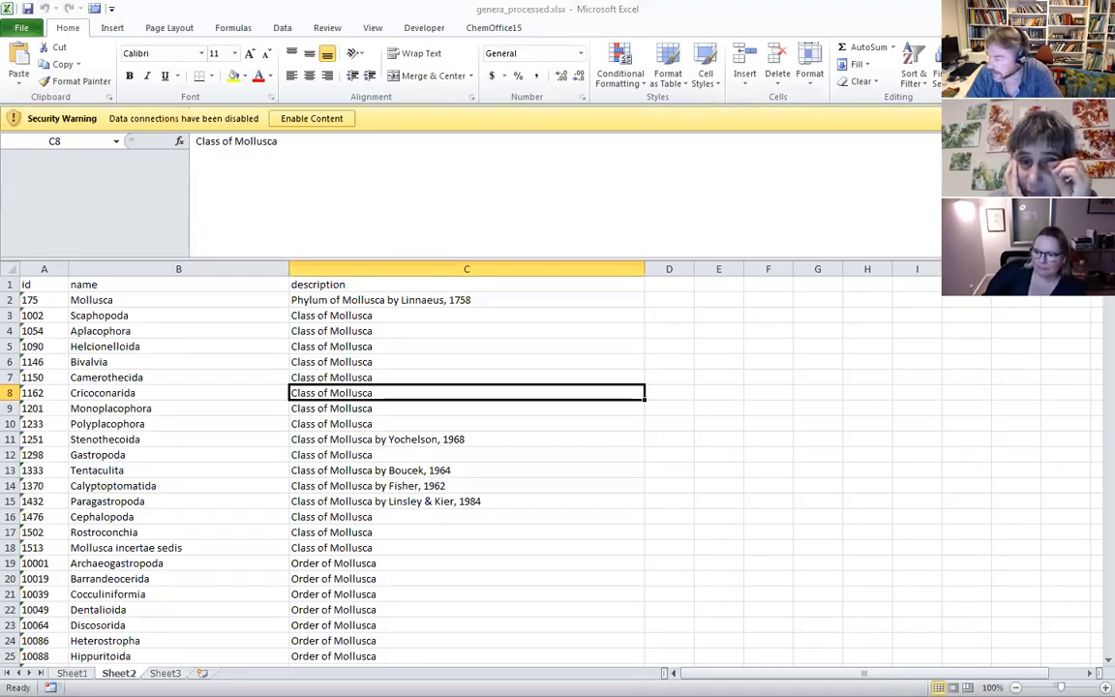
pyautogui.moveTo(1103, 295); pyautogui.dragTo(1094, 629)
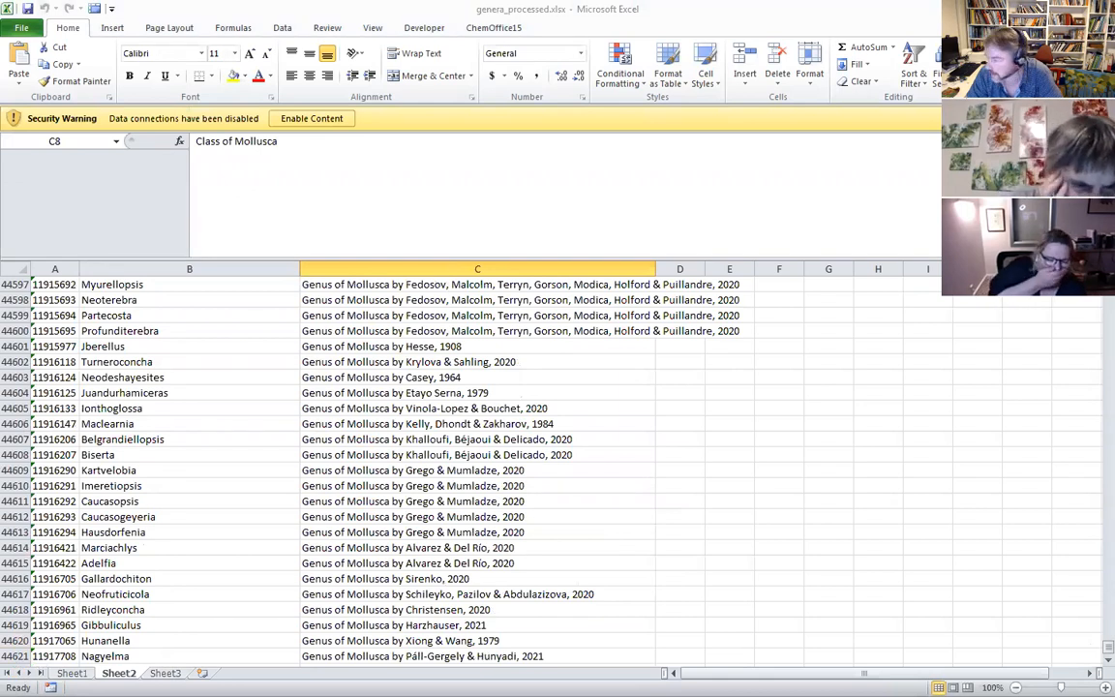
pyautogui.click(1044, 8)
pyautogui.click(949, 308)
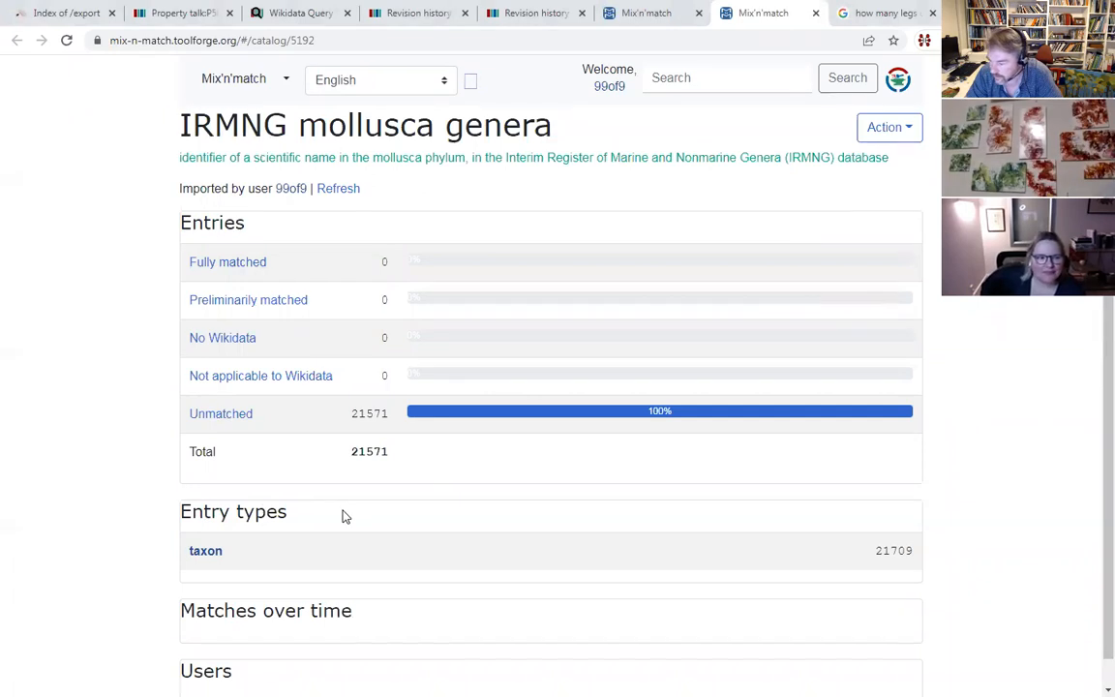
pyautogui.scroll(-1, 343, 515)
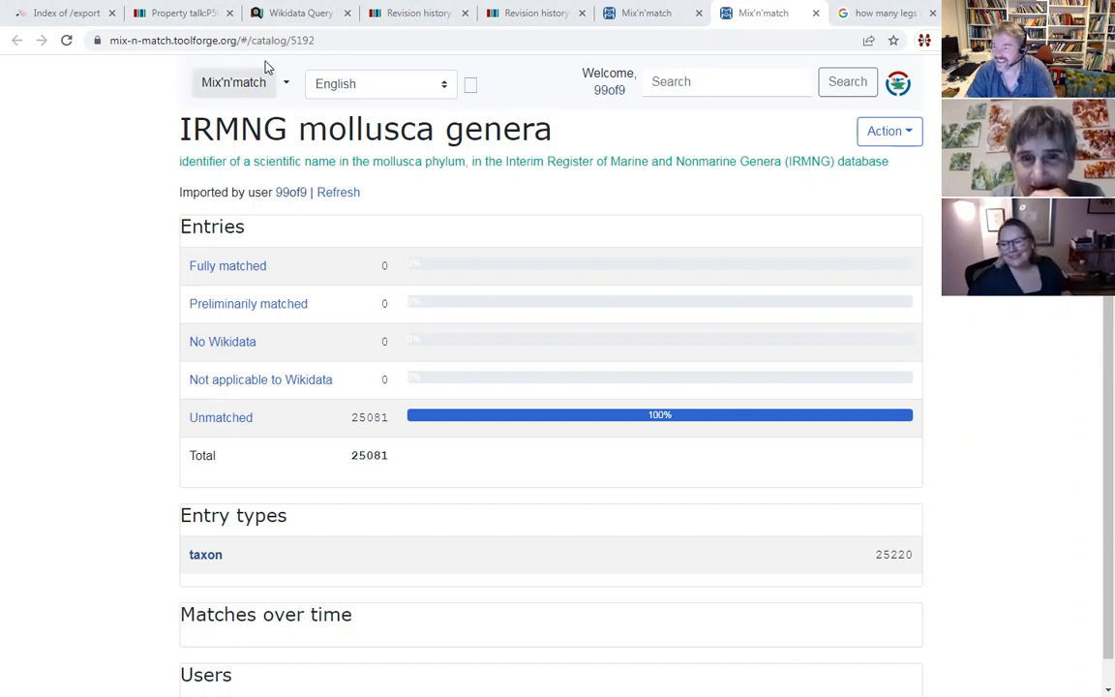
# - Get the catalog number from the page address and open the Wikidata page of property P5055 at the end of its statements
pyautogui.click(295, 41)
pyautogui.doubleClick(295, 41)
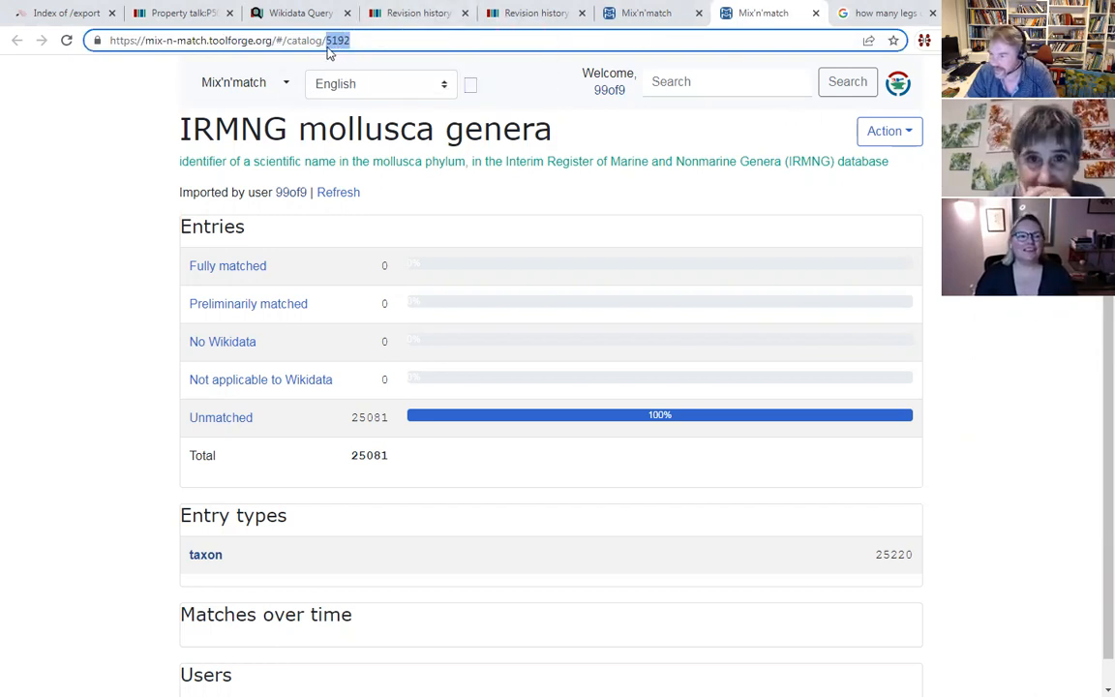
pyautogui.click(167, 14)
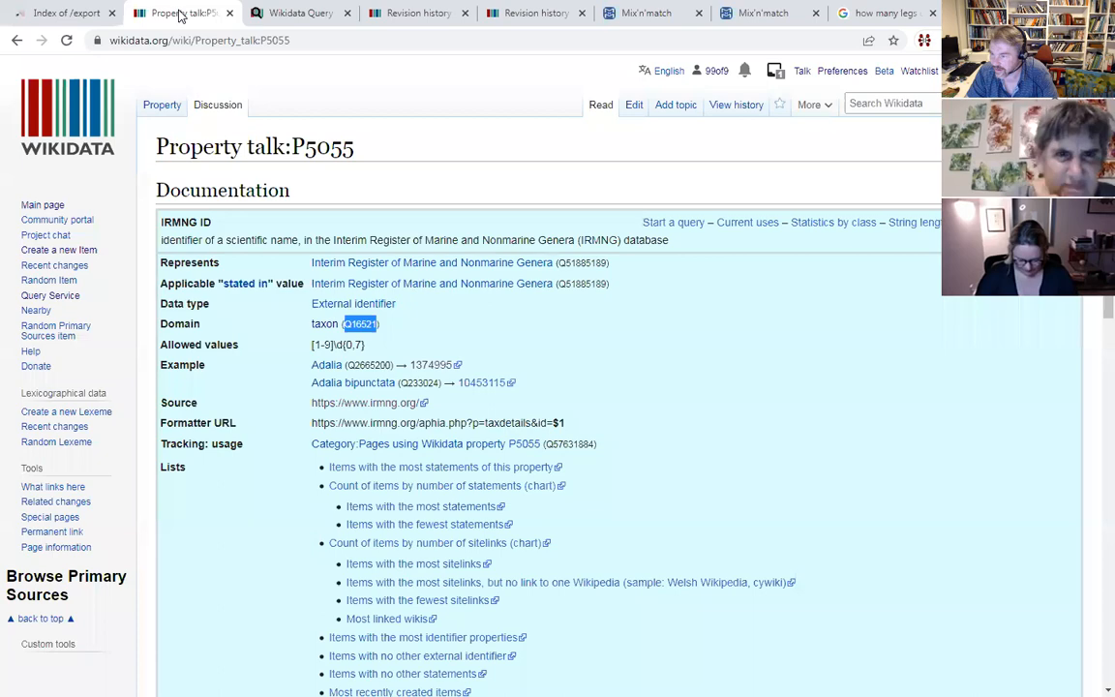
pyautogui.scroll(-5, 356, 241)
pyautogui.click(356, 241)
pyautogui.scroll(-4, 356, 241)
pyautogui.scroll(-15, 356, 241)
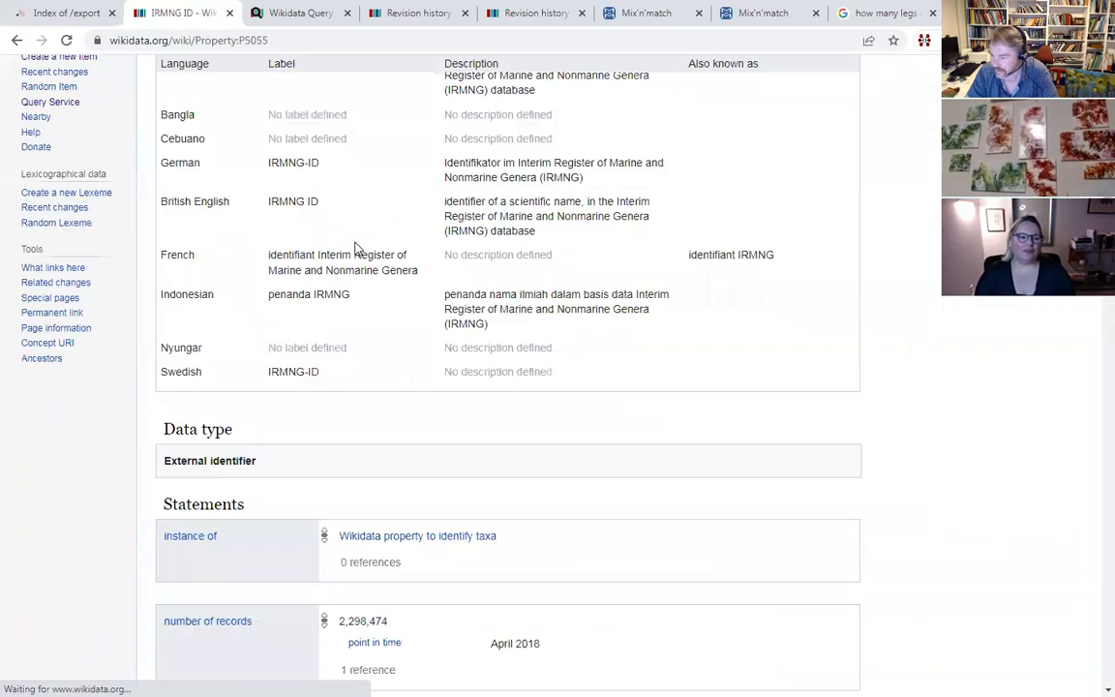
pyautogui.scroll(5, 354, 249)
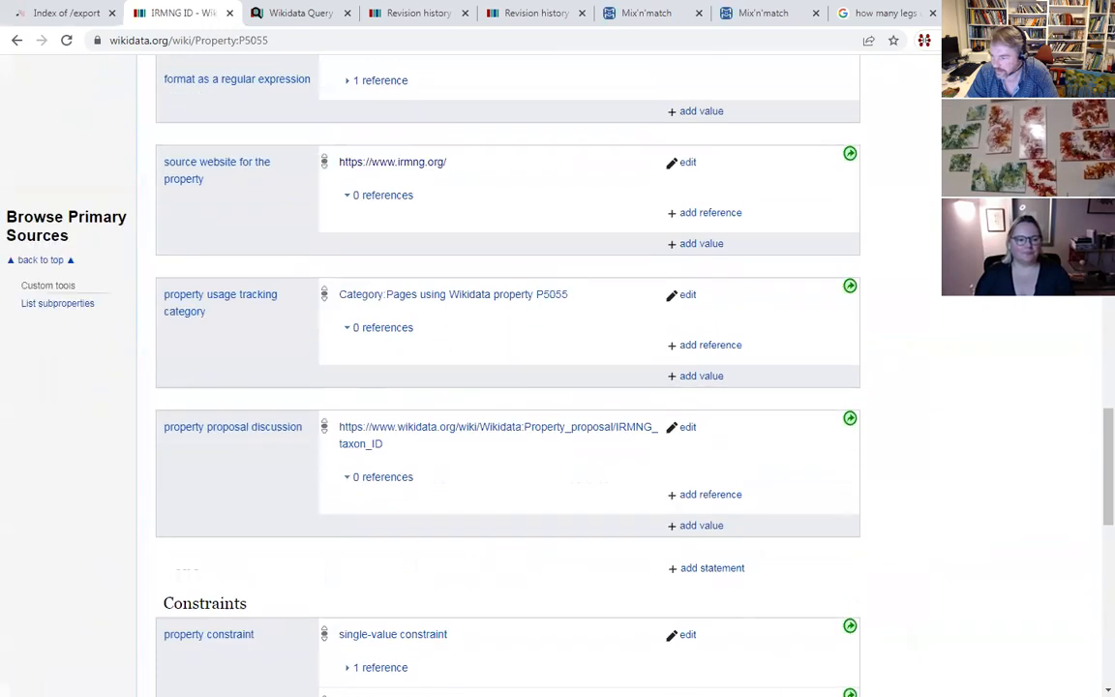
# - Add a new mix'n'match catalog ID statement with the value 5192 to the IRMNG ID property
pyautogui.click(708, 570)
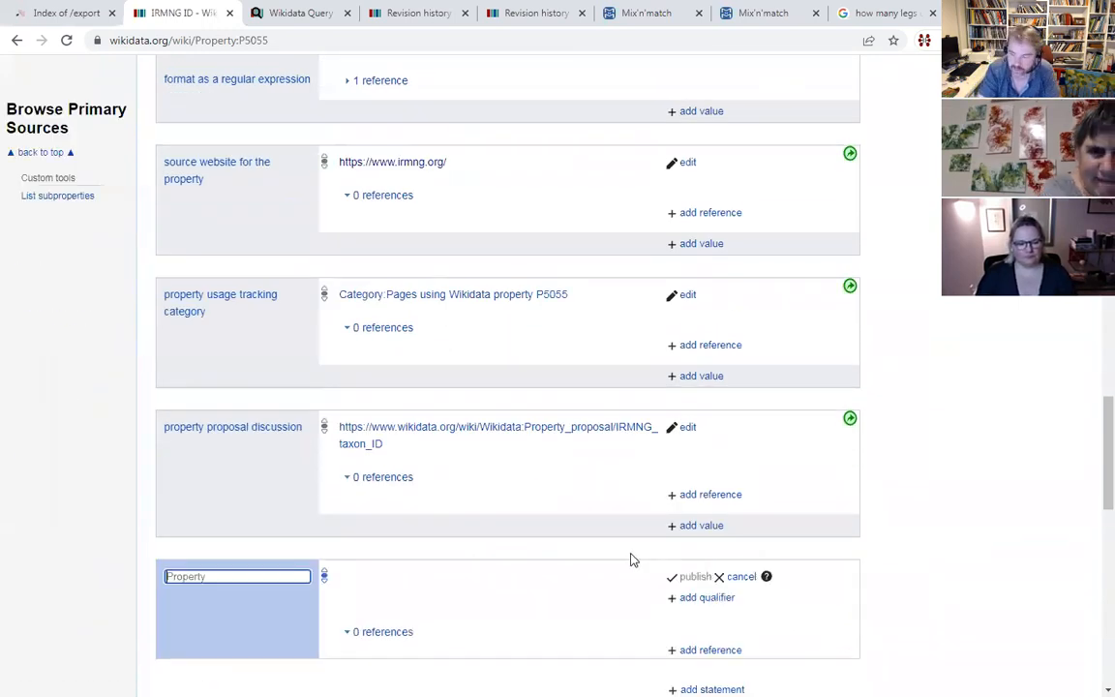
pyautogui.write("mix'n")
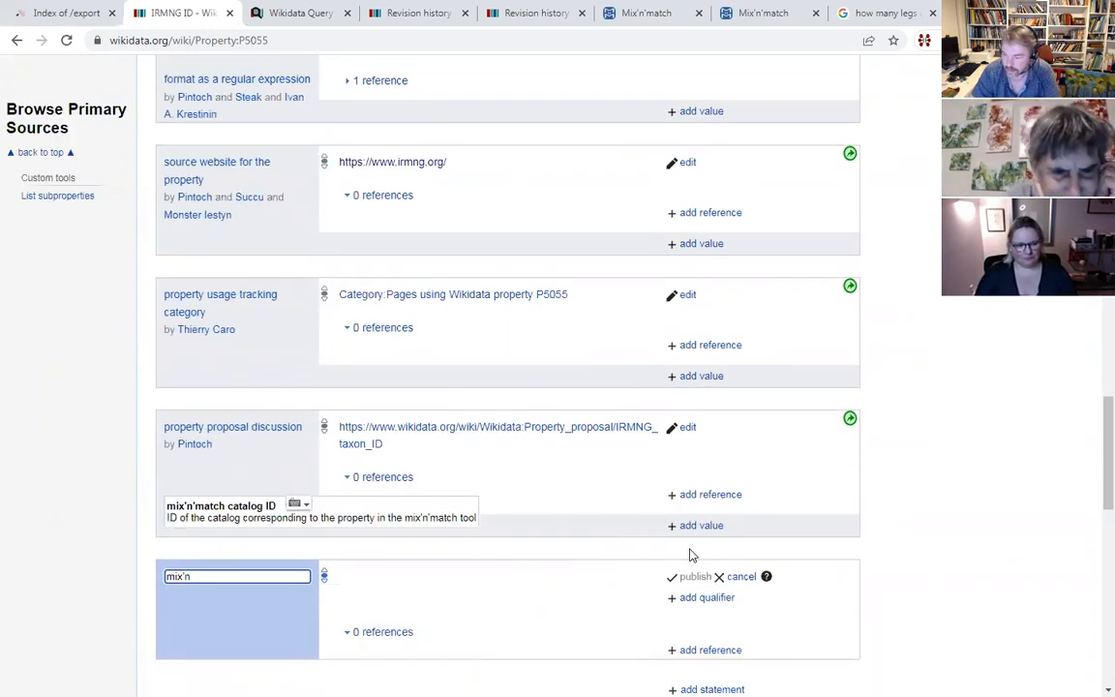
pyautogui.click(280, 513)
pyautogui.write('5192')
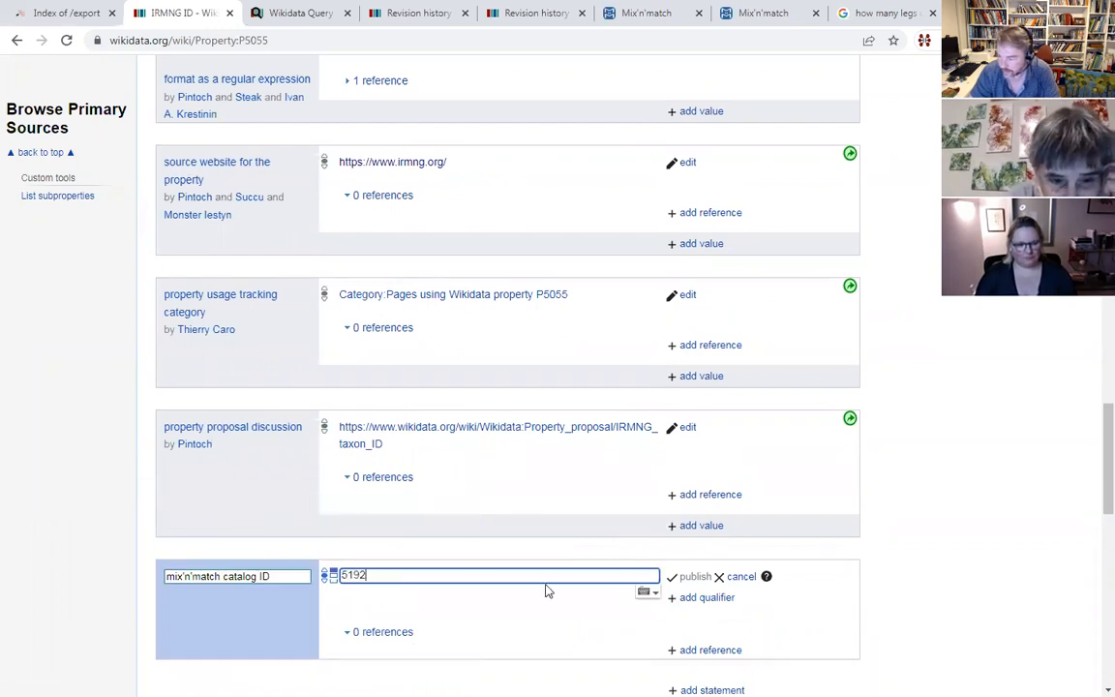
# - Add an applies to part (P518) qualifier with the phylum Mollusca to the mix'n'match catalog ID statement
pyautogui.click(690, 600)
pyautogui.scroll(-5, 578, 593)
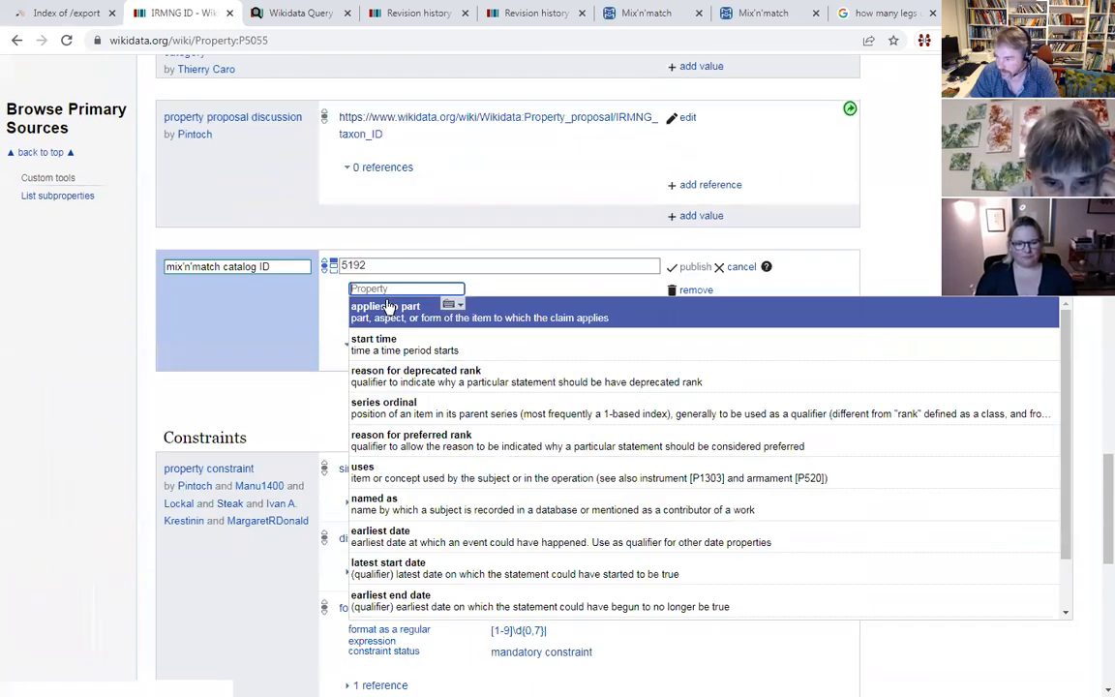
pyautogui.write('P518')
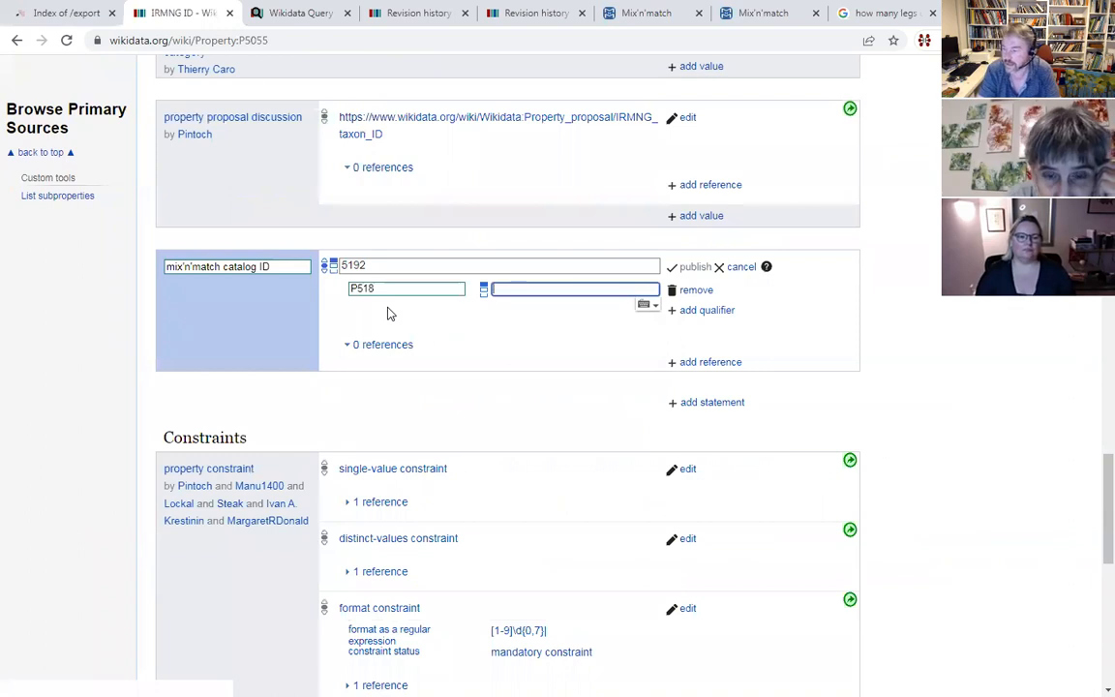
pyautogui.write('mollusca')
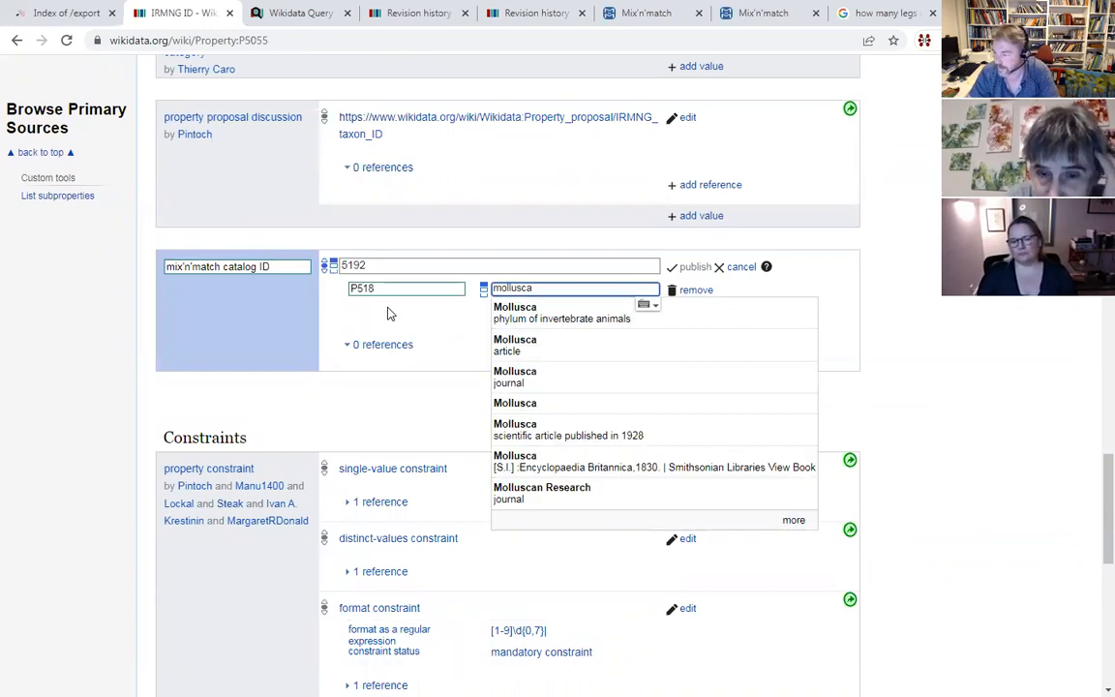
pyautogui.click(525, 318)
# - Add a second applies to part qualifier with the taxonomic rank genus and publish the statement
pyautogui.click(699, 318)
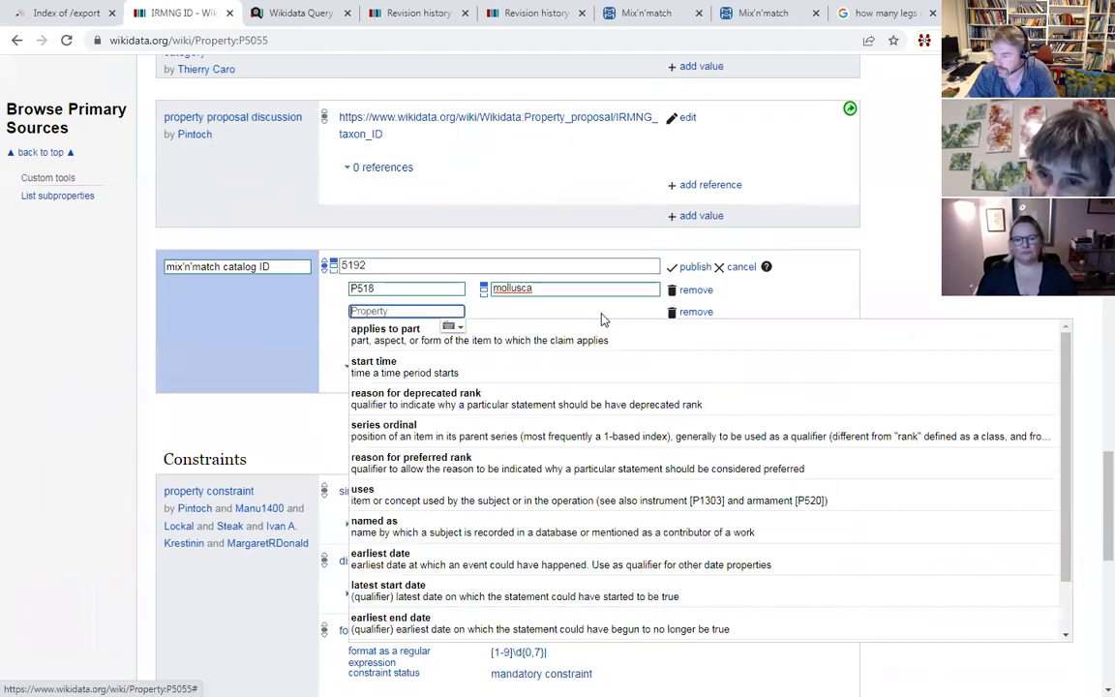
pyautogui.click(511, 337)
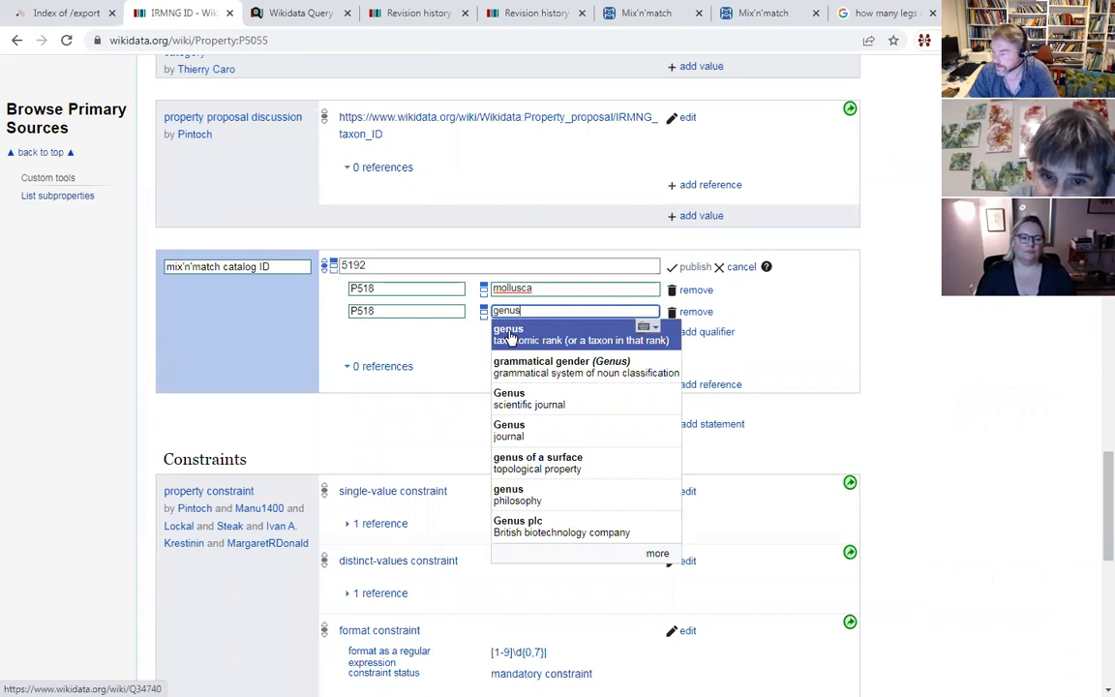
pyautogui.click(510, 335)
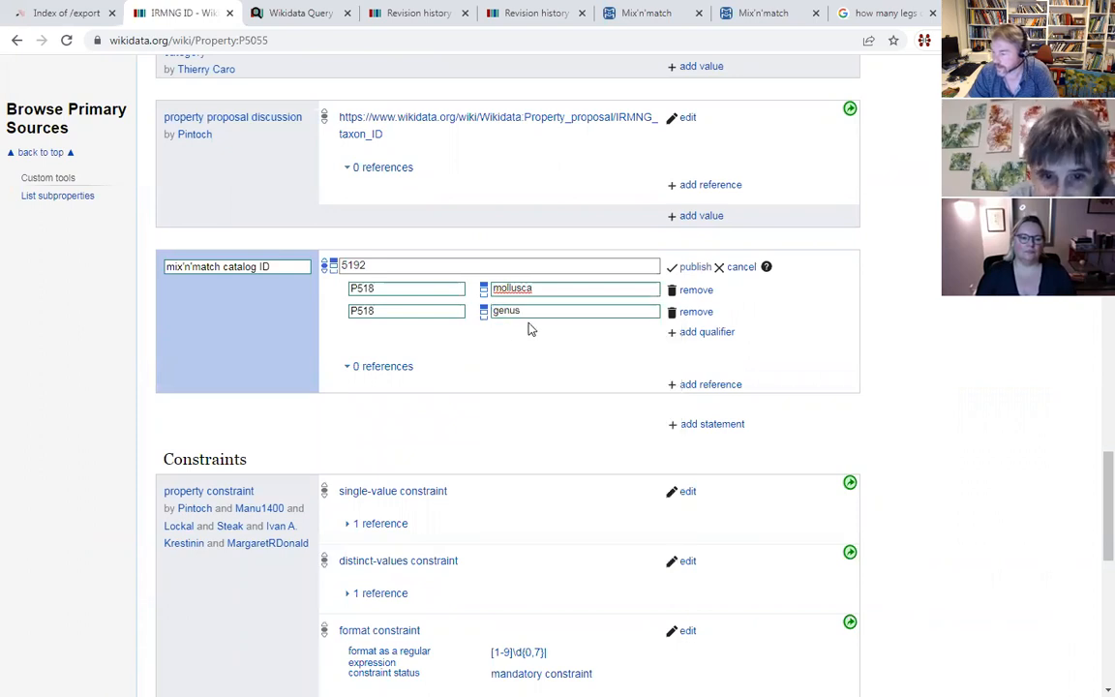
pyautogui.click(695, 268)
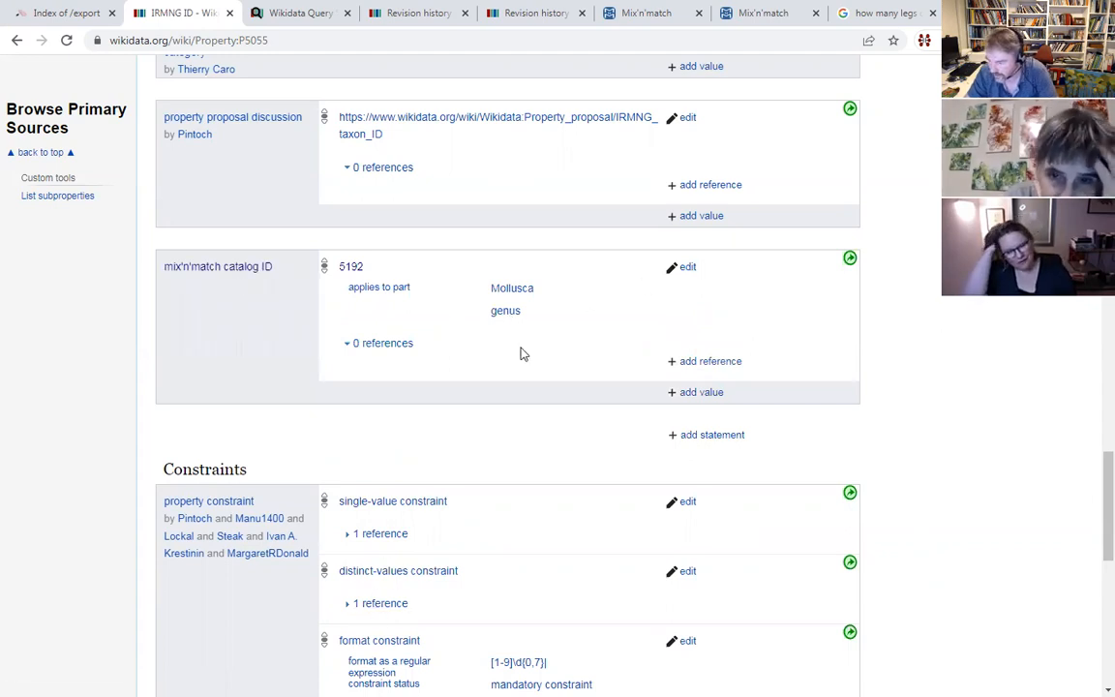
# - Add a third applies to part qualifier with the taxonomic rank family to the catalog ID statement and publish the change
pyautogui.click(686, 270)
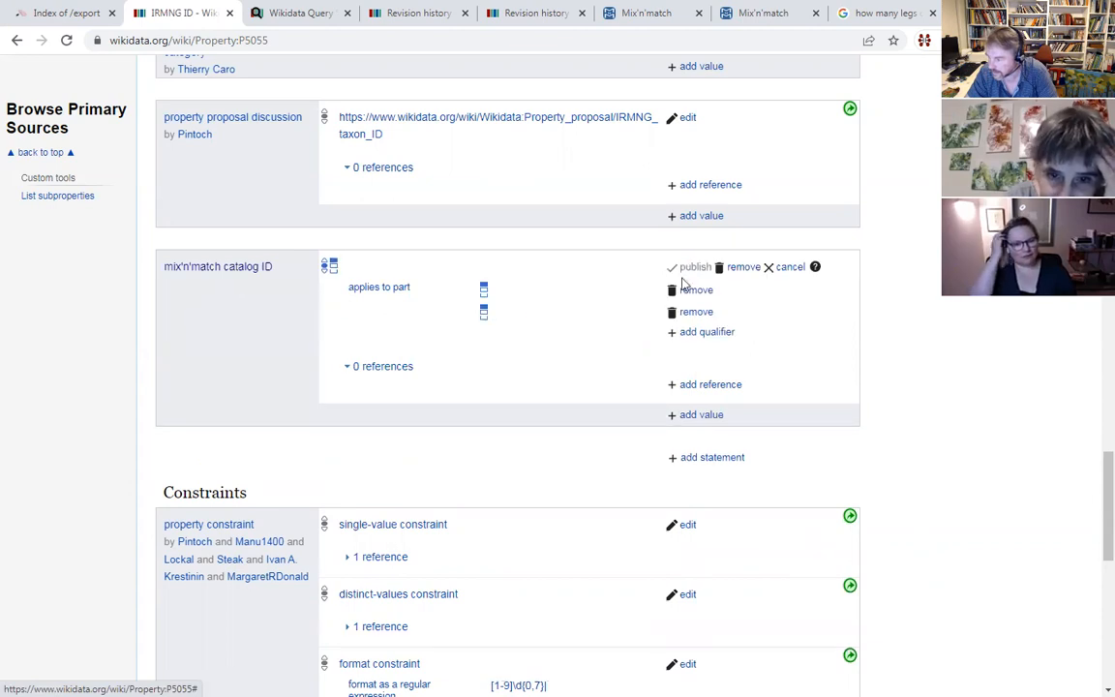
pyautogui.click(684, 335)
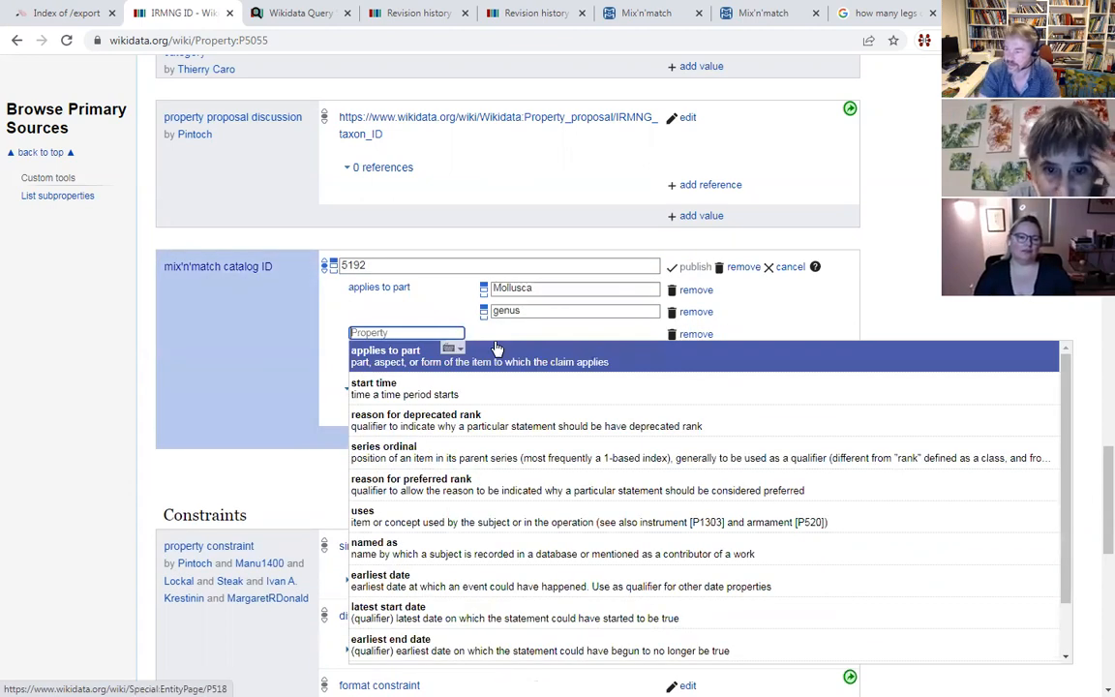
pyautogui.click(496, 348)
pyautogui.write('fa')
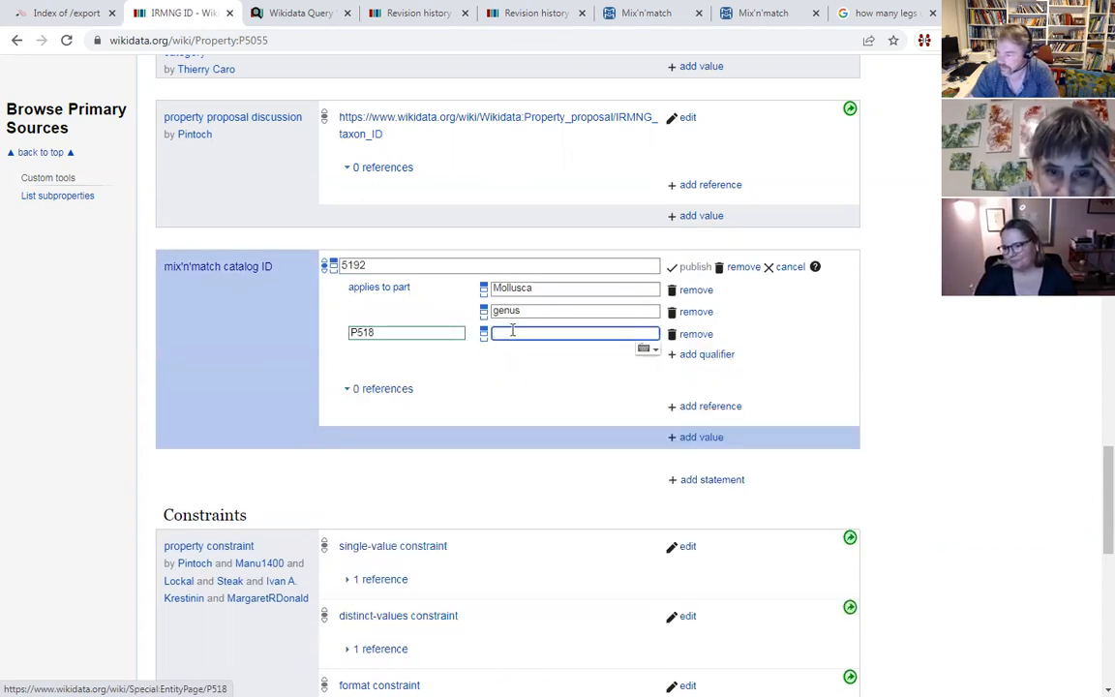
pyautogui.write('mily')
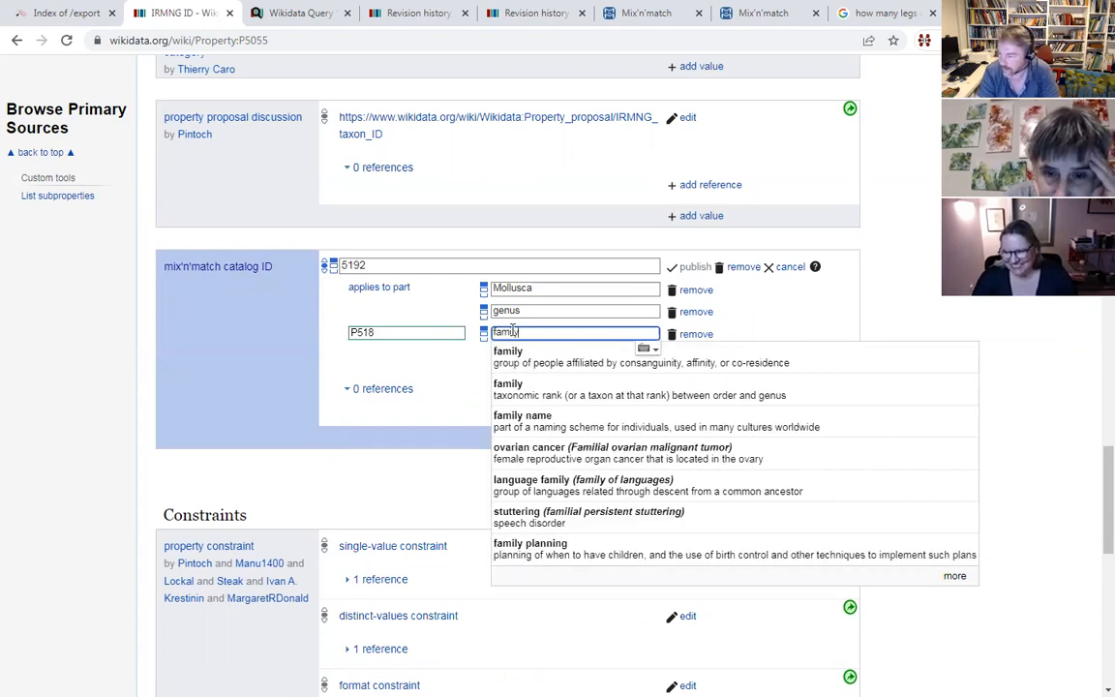
pyautogui.click(518, 361)
pyautogui.moveTo(530, 332); pyautogui.dragTo(491, 329)
pyautogui.write('ga')
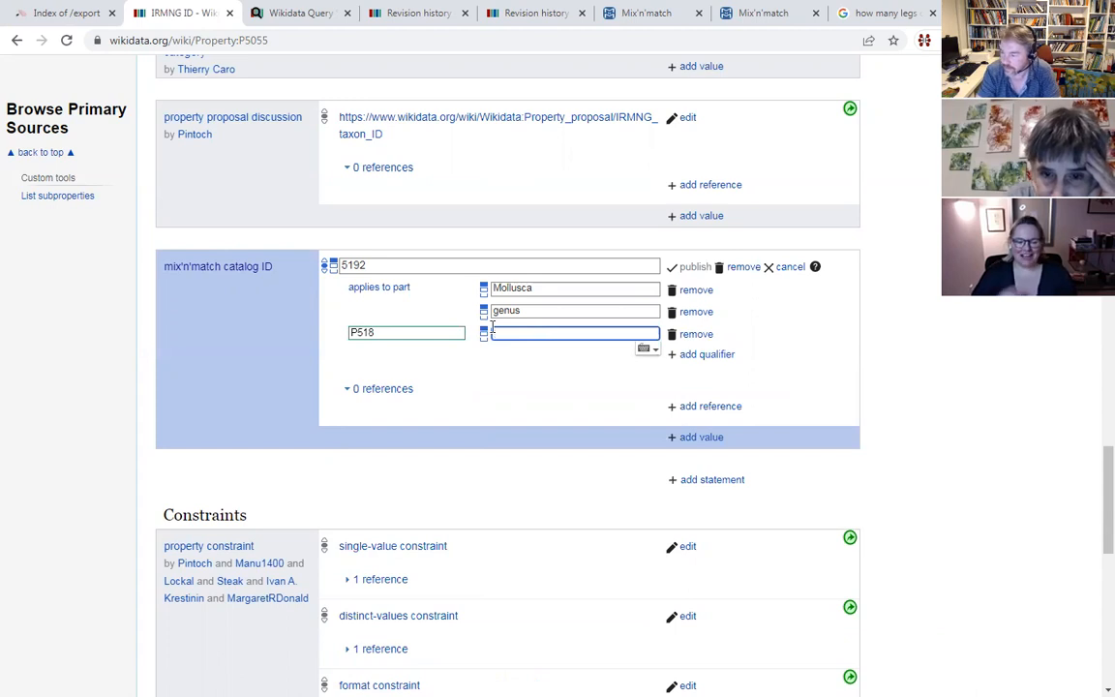
pyautogui.write('family')
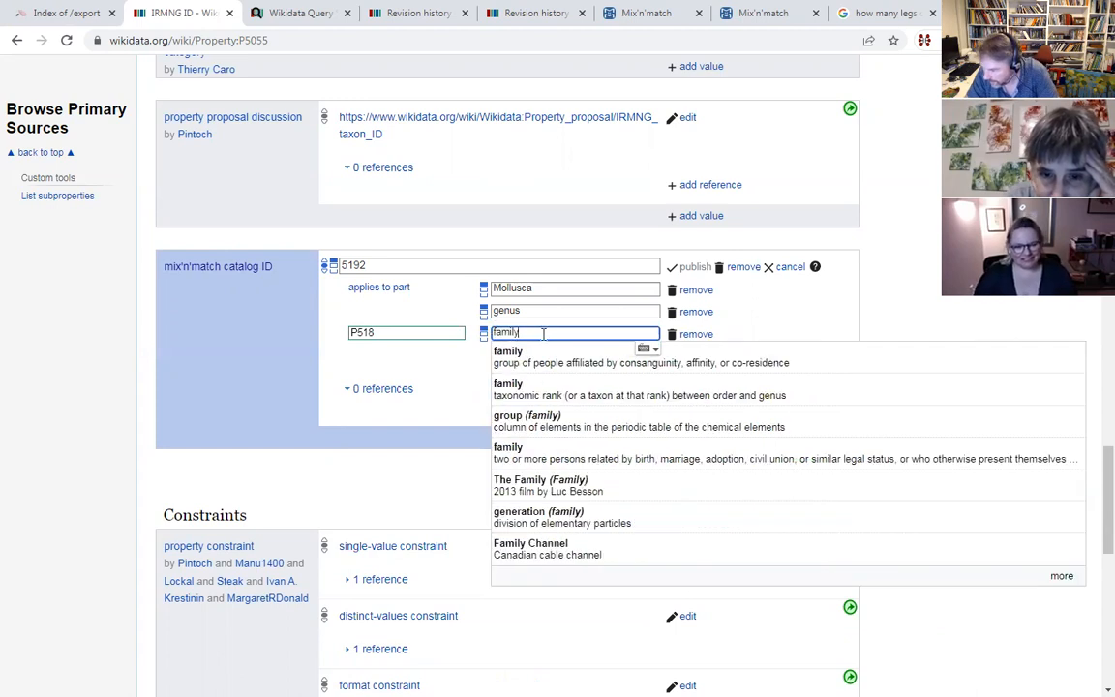
pyautogui.click(577, 386)
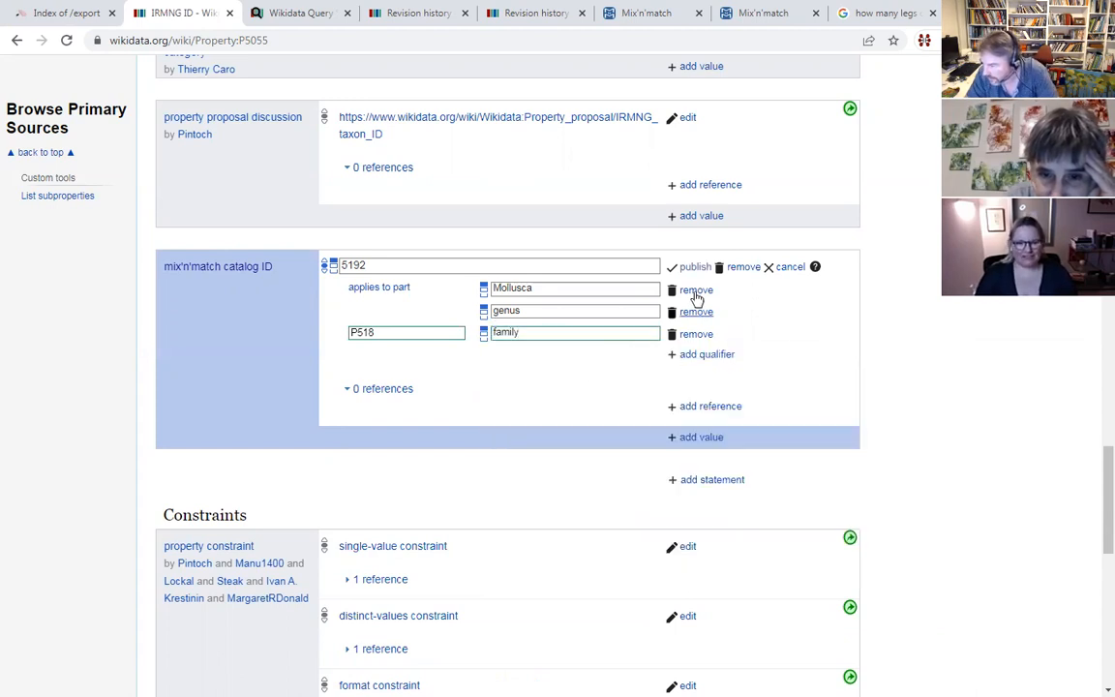
pyautogui.click(689, 266)
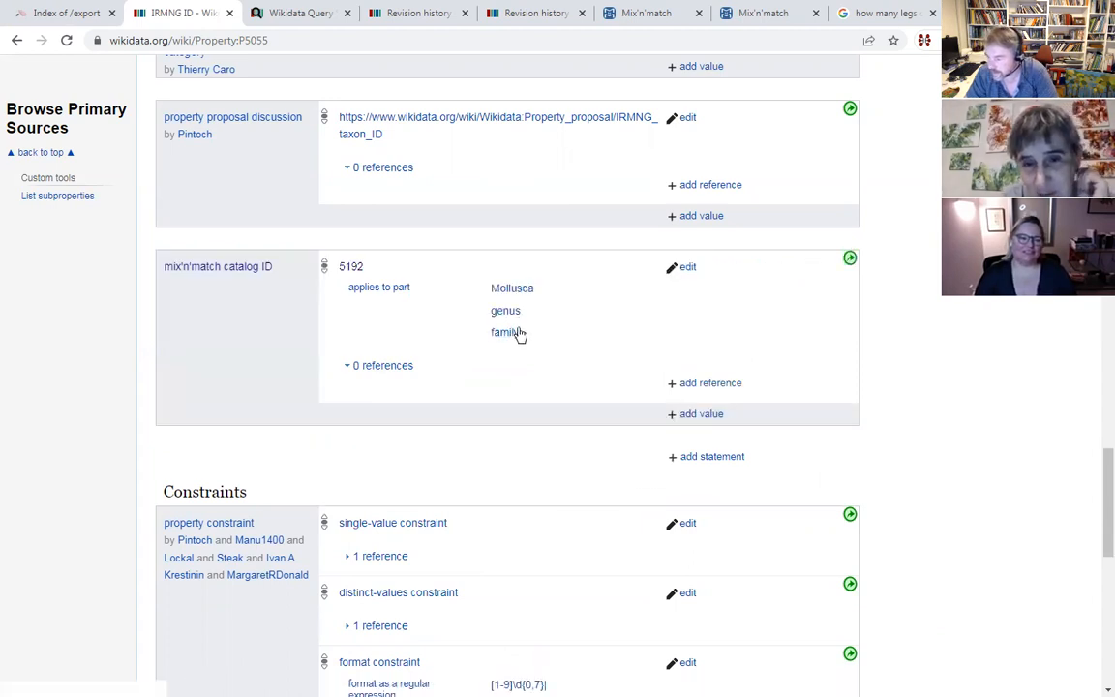
# - Reopen the catalog ID statement for editing and add a fourth applies to part (P518) qualifier, leaving its value empty
pyautogui.click(686, 267)
pyautogui.click(701, 354)
pyautogui.write('P518')
pyautogui.press('Tab')
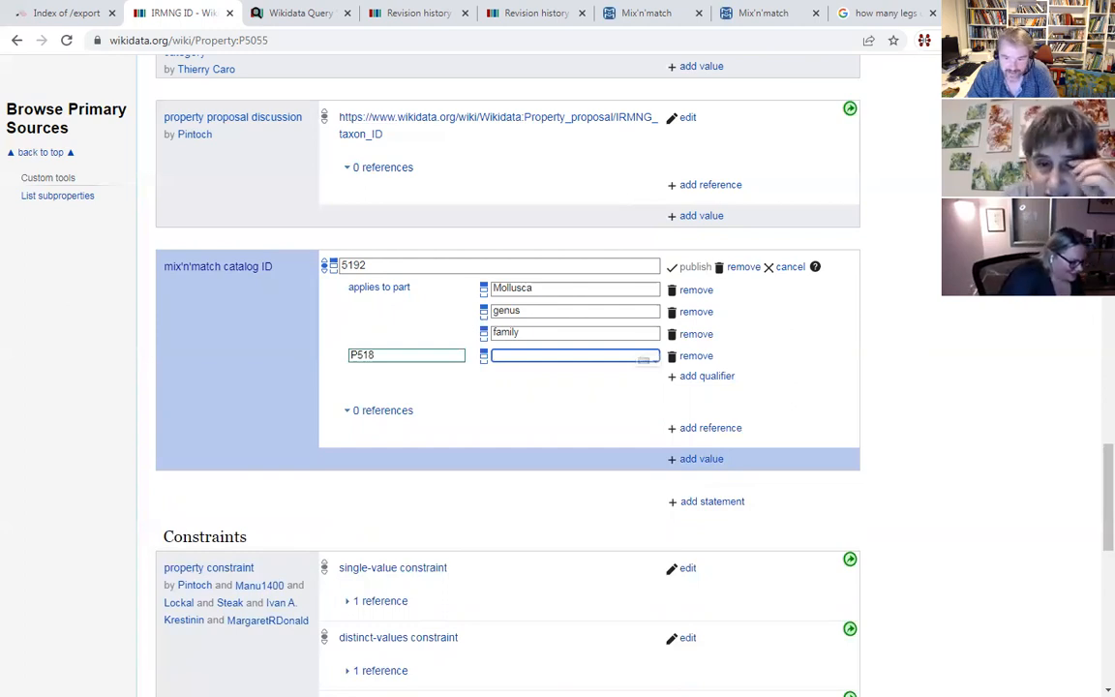
# - Switch to the genera_processed.xlsx workbook and check Sheet1's class, order and taxonRank filter lists for the ranks included in the Mollusca data
pyautogui.hotkey('alt', 'Tab')
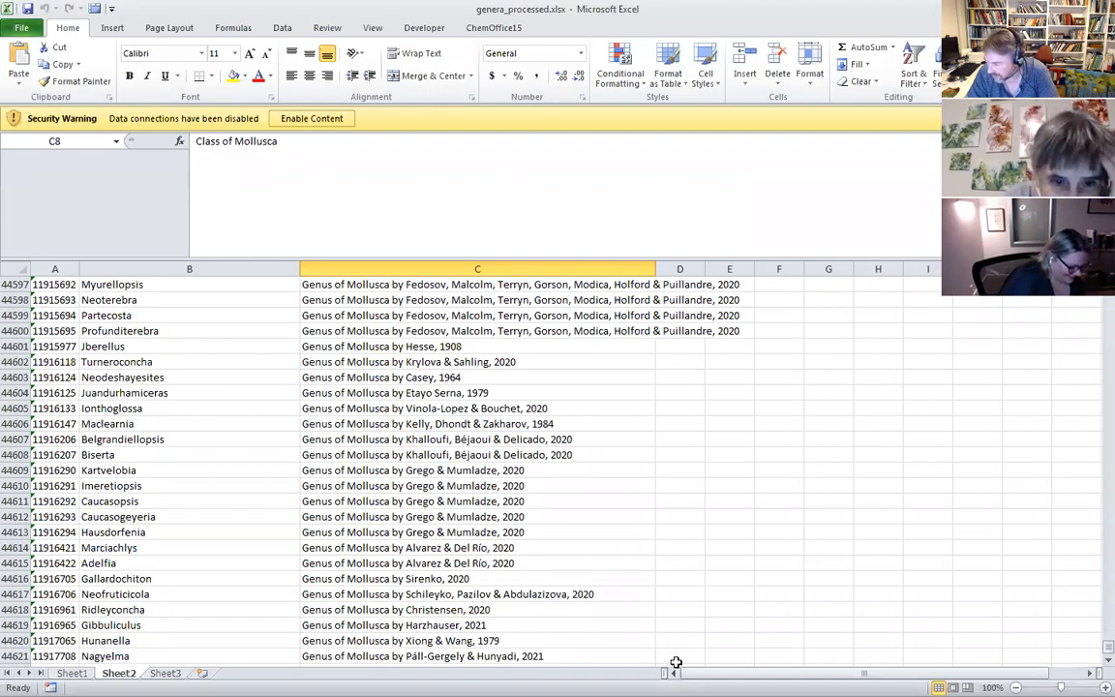
pyautogui.click(71, 673)
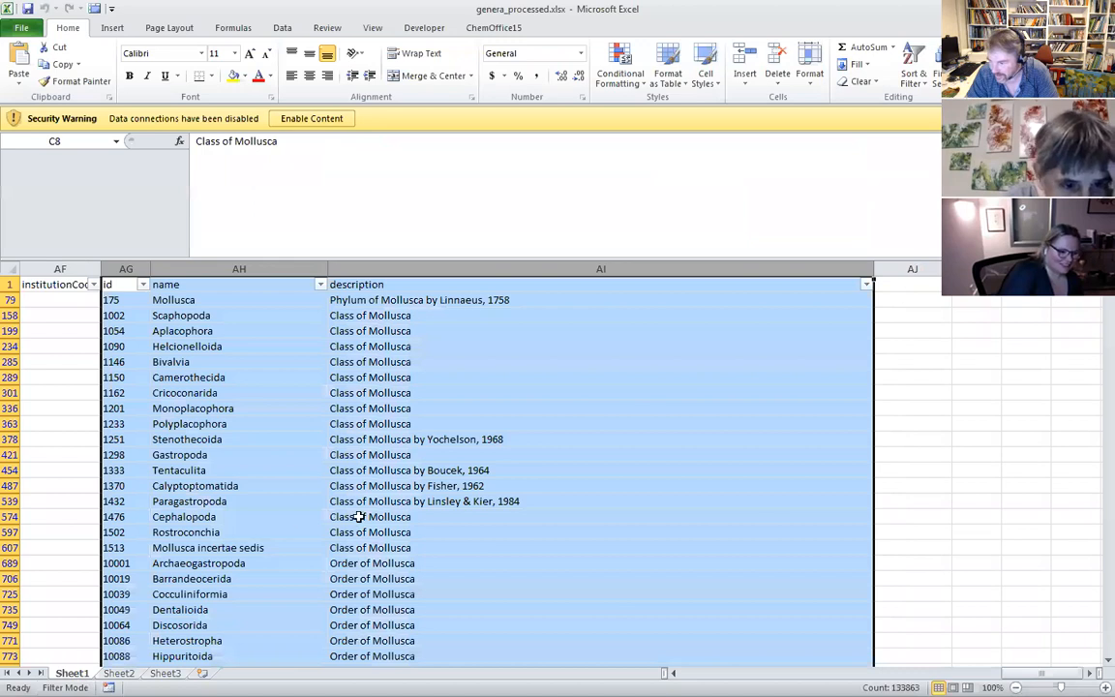
pyautogui.click(778, 671)
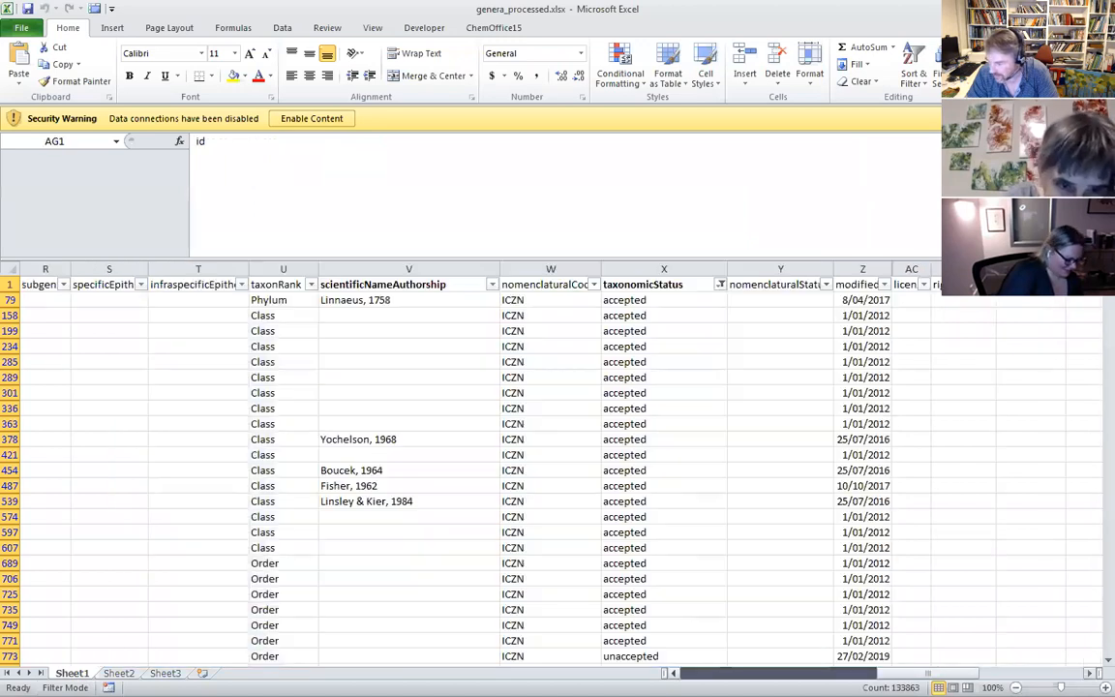
pyautogui.click(778, 672)
pyautogui.click(778, 672)
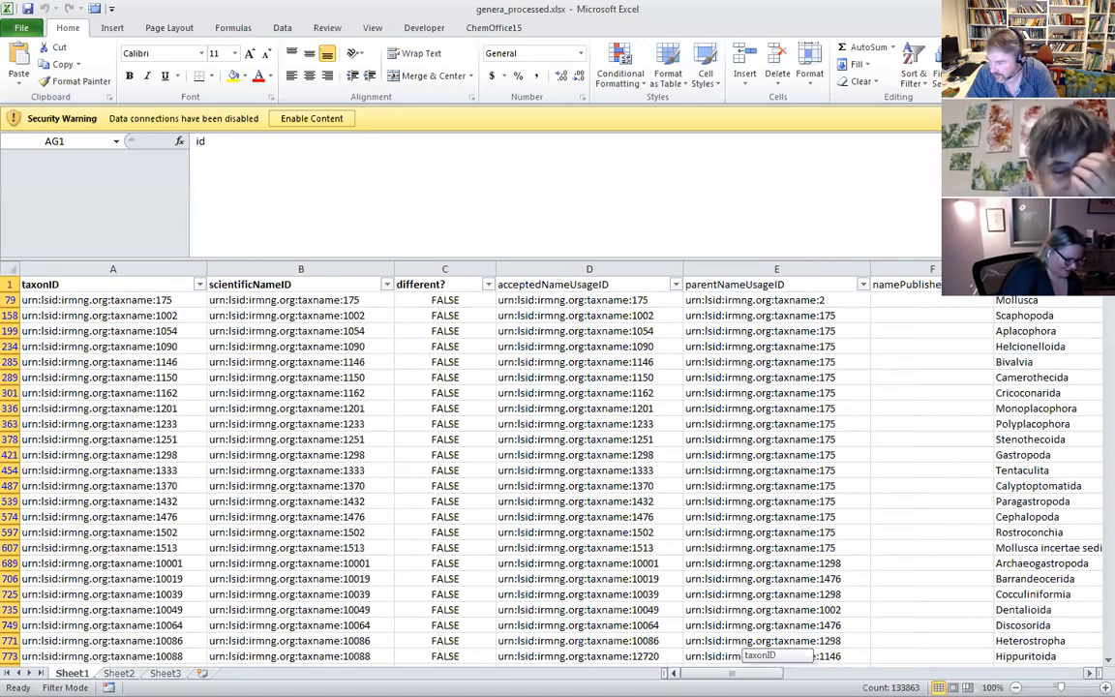
pyautogui.moveTo(760, 672); pyautogui.dragTo(774, 672)
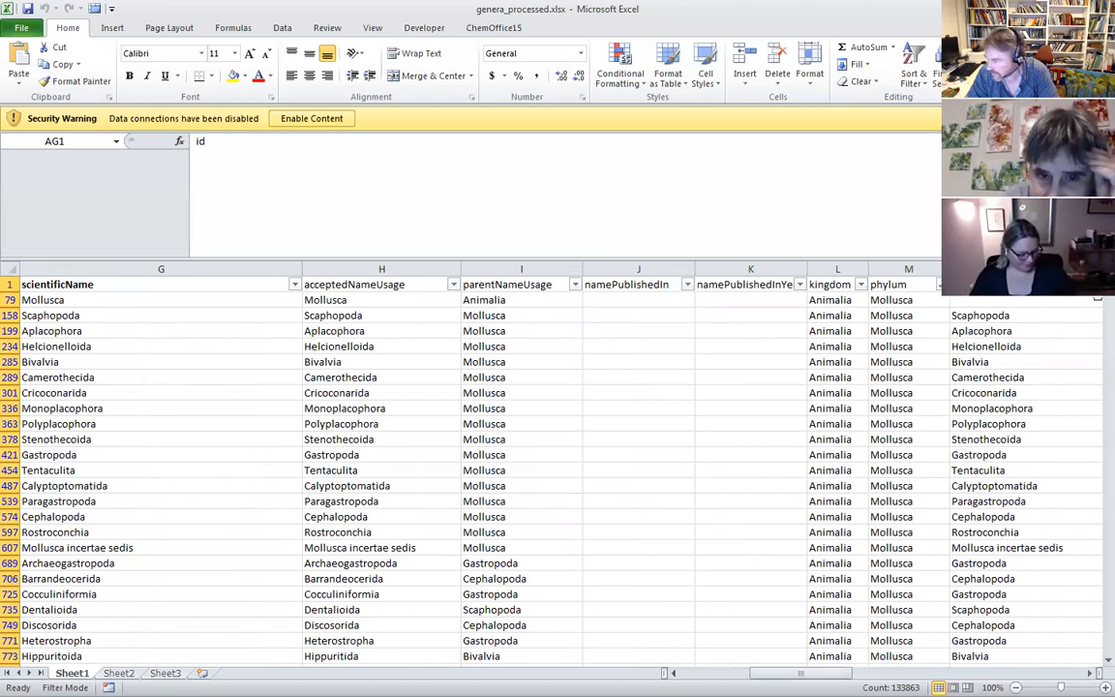
pyautogui.click(1096, 285)
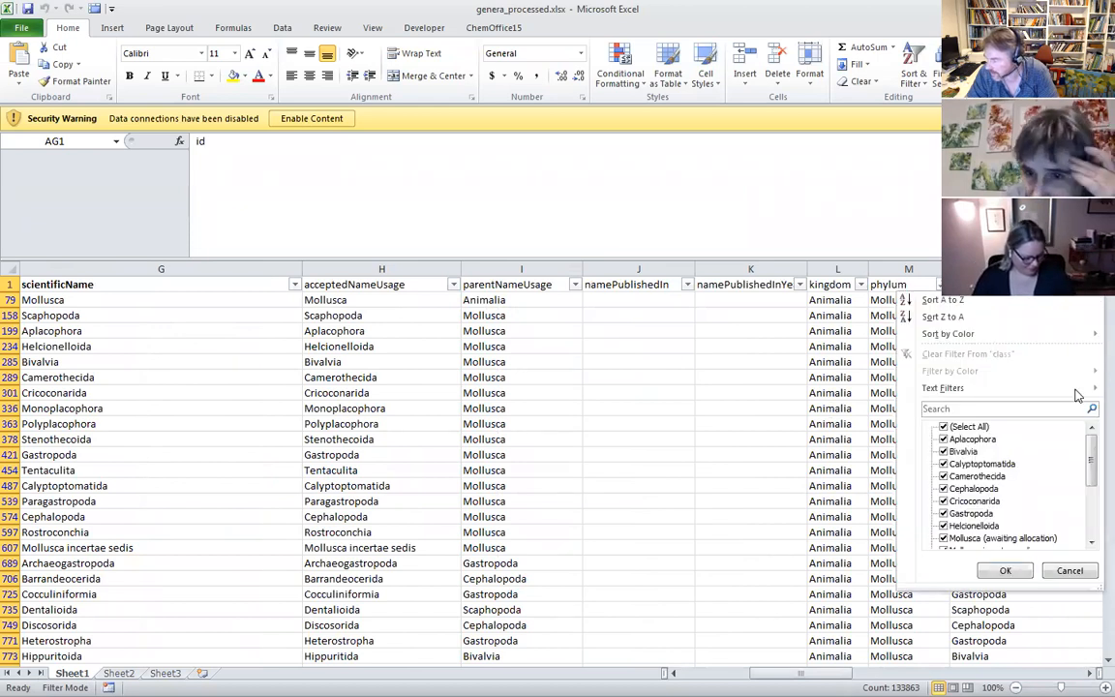
pyautogui.click(1064, 569)
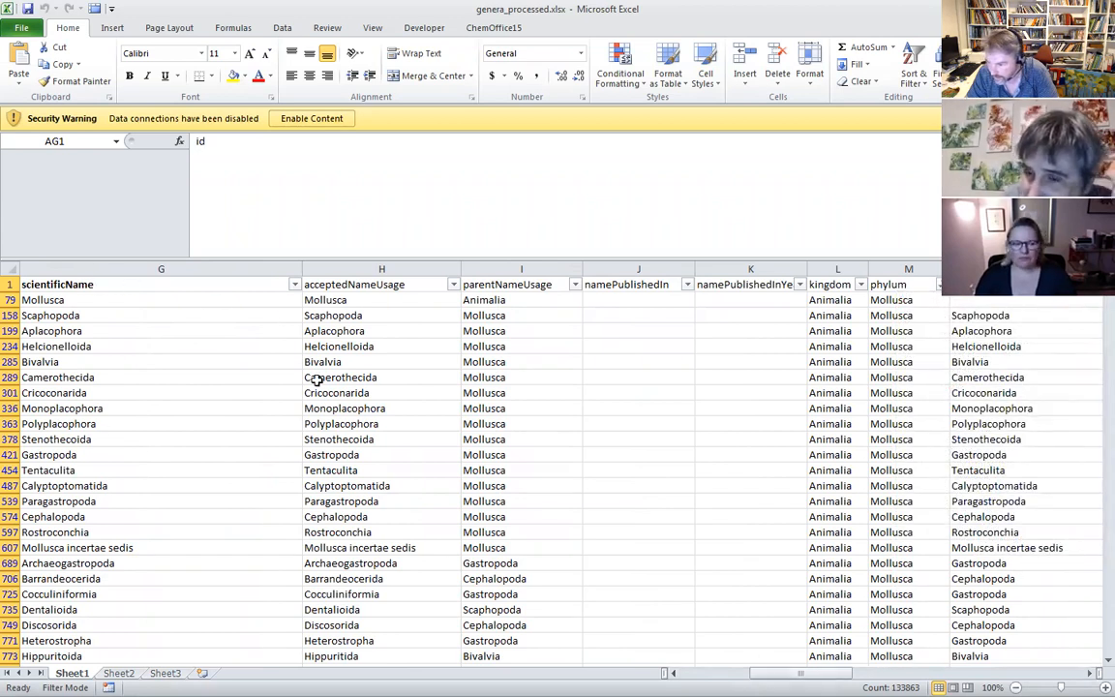
pyautogui.moveTo(800, 673); pyautogui.dragTo(824, 673)
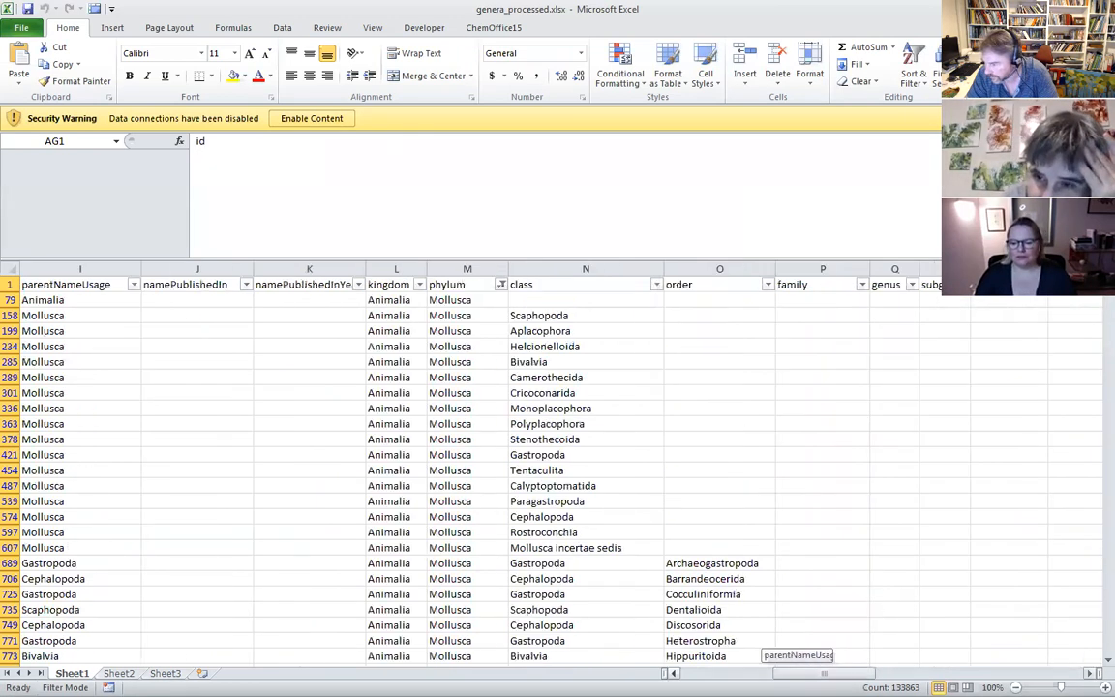
pyautogui.click(767, 284)
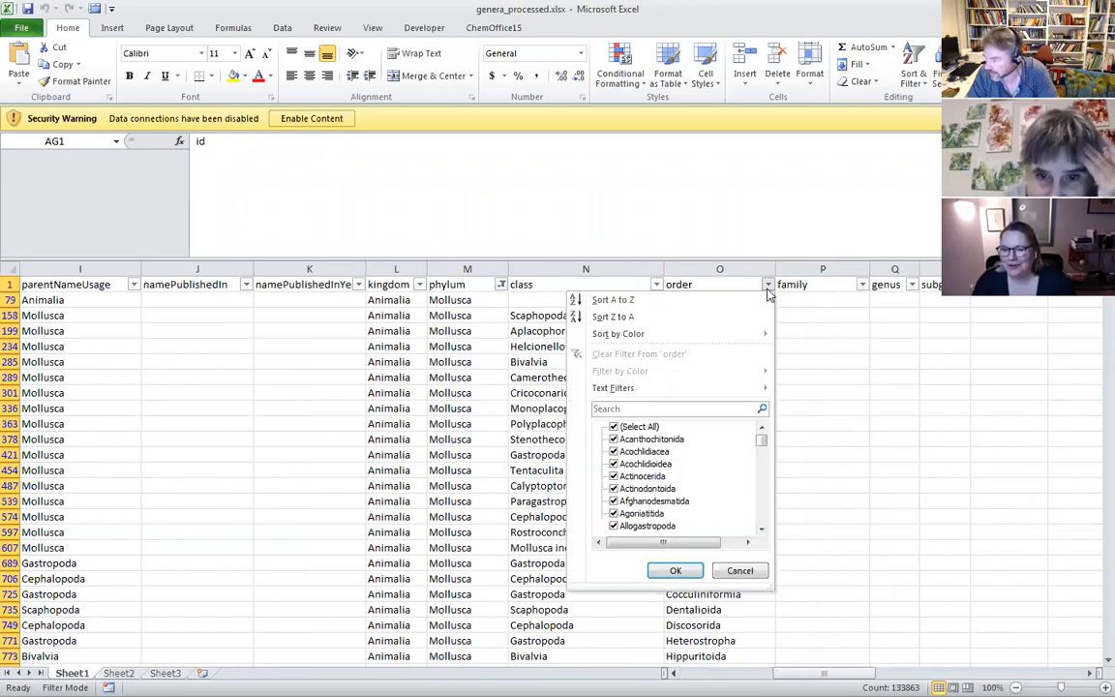
pyautogui.click(911, 376)
pyautogui.moveTo(821, 673); pyautogui.dragTo(846, 672)
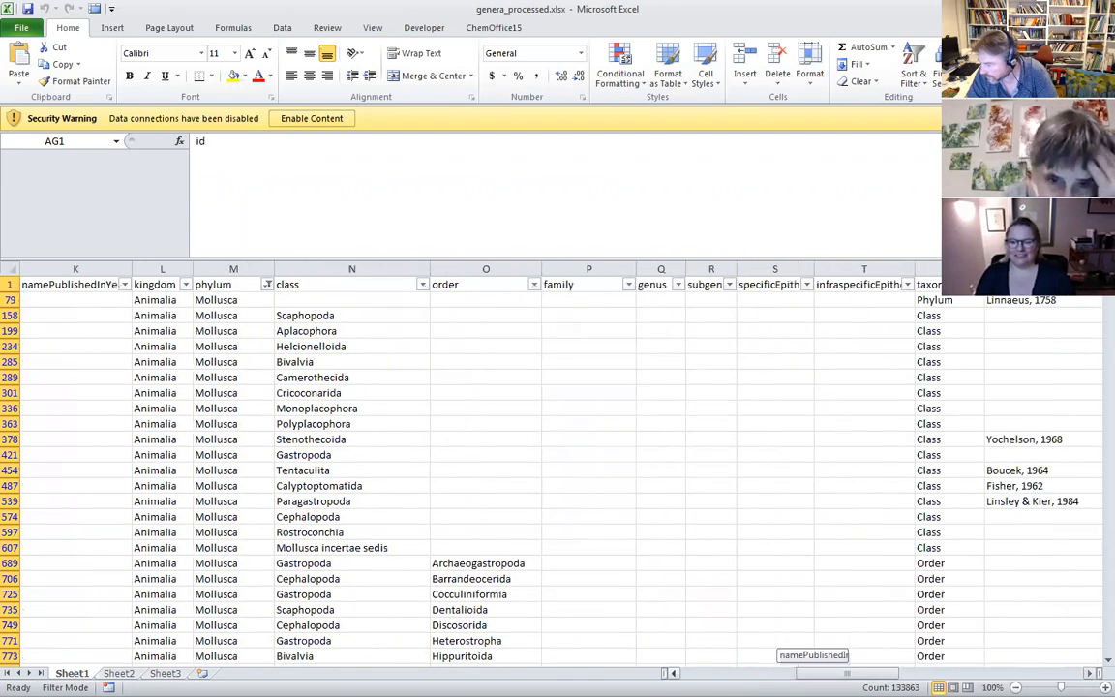
pyautogui.click(974, 284)
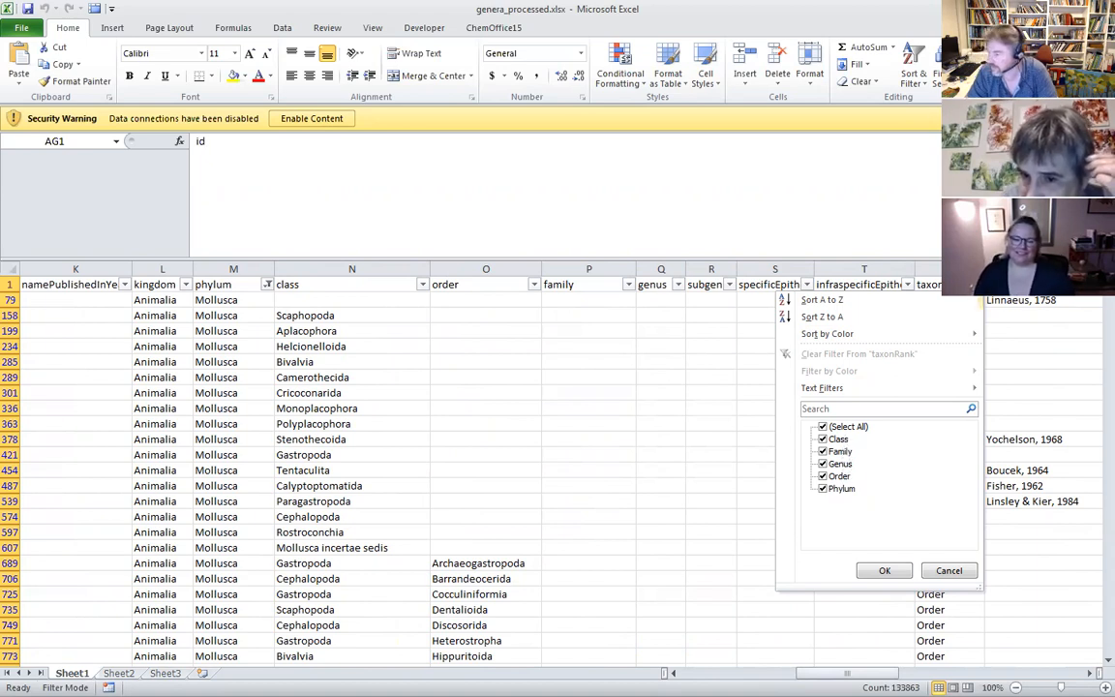
# - Return to the Wikidata property page and set the empty fourth applies to part qualifier to the taxonomic rank order
pyautogui.hotkey('alt', 'Tab')
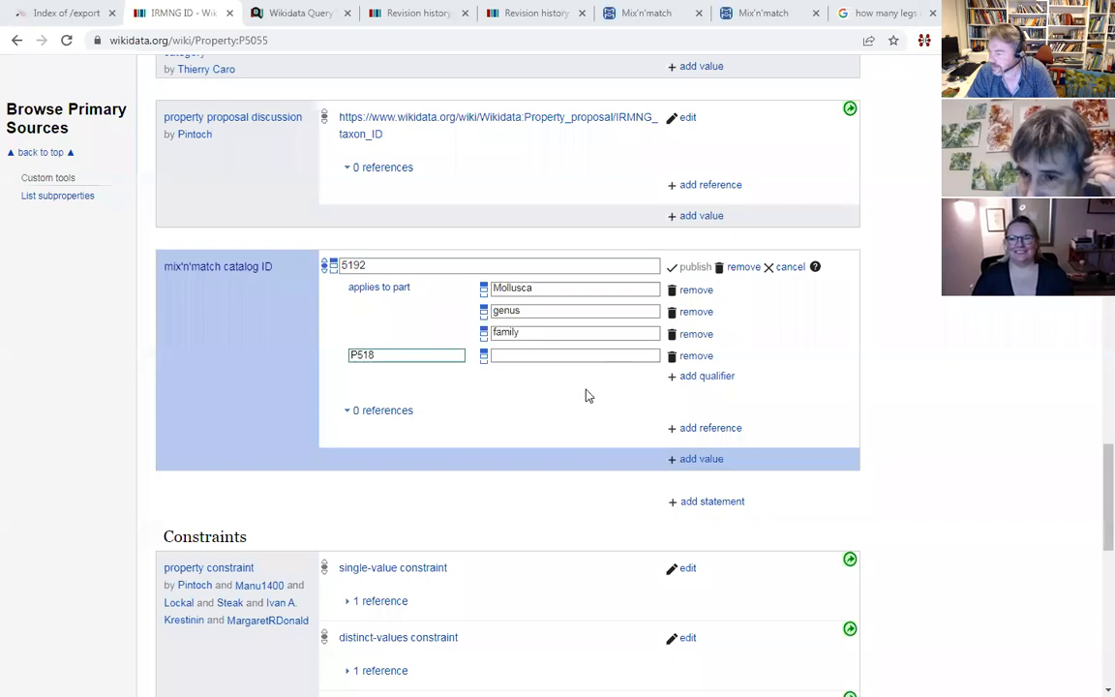
pyautogui.click(571, 356)
pyautogui.write('order')
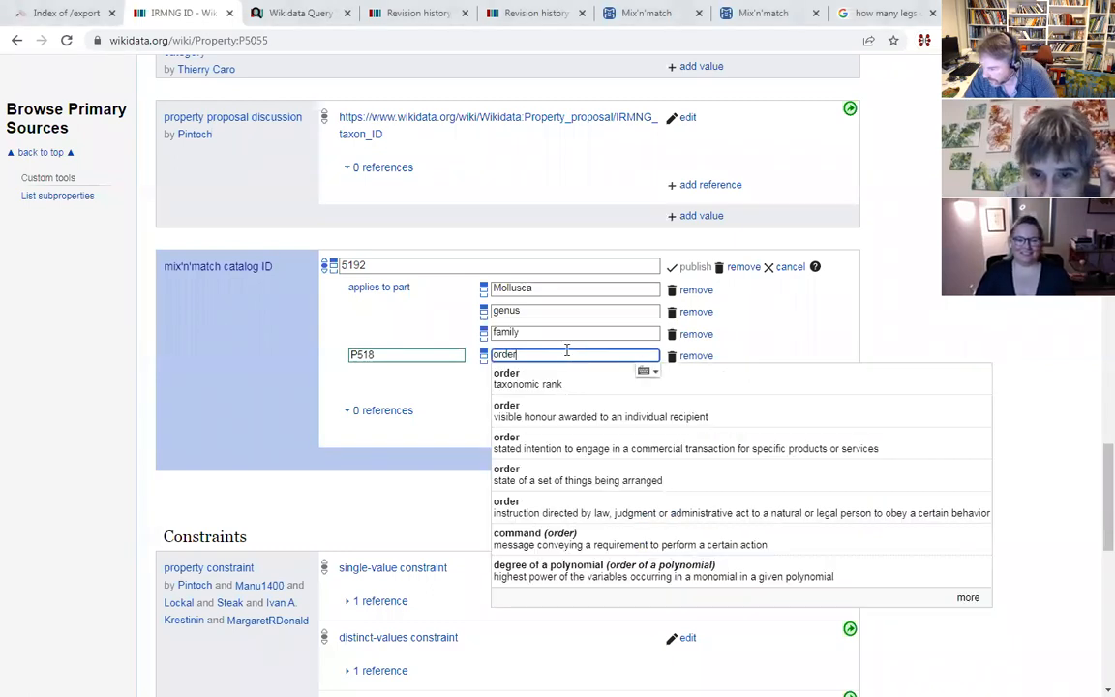
pyautogui.click(560, 378)
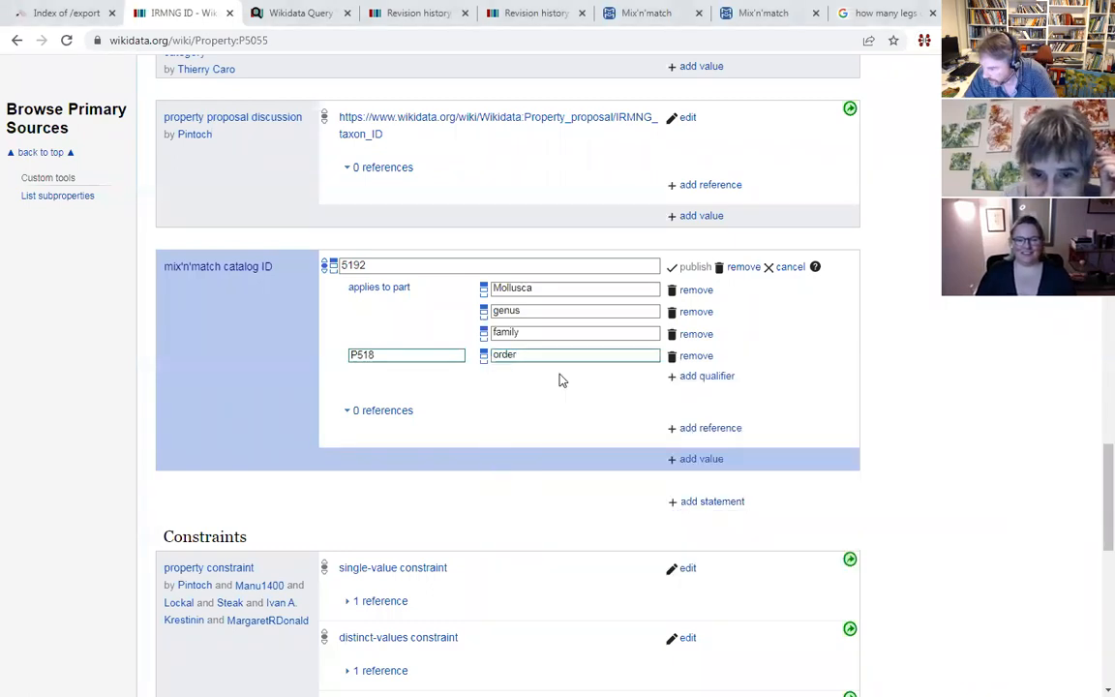
# - Add a fifth applies to part (P518) qualifier with the taxonomic rank class and publish the catalog ID statement
pyautogui.click(704, 377)
pyautogui.click(426, 403)
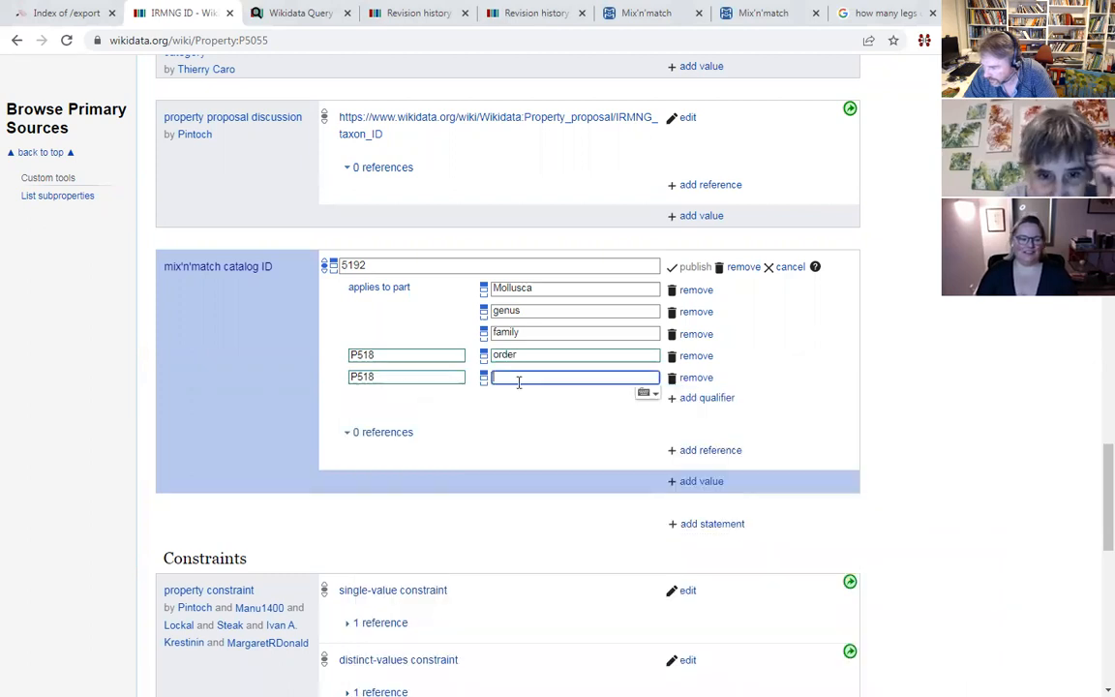
pyautogui.write('class')
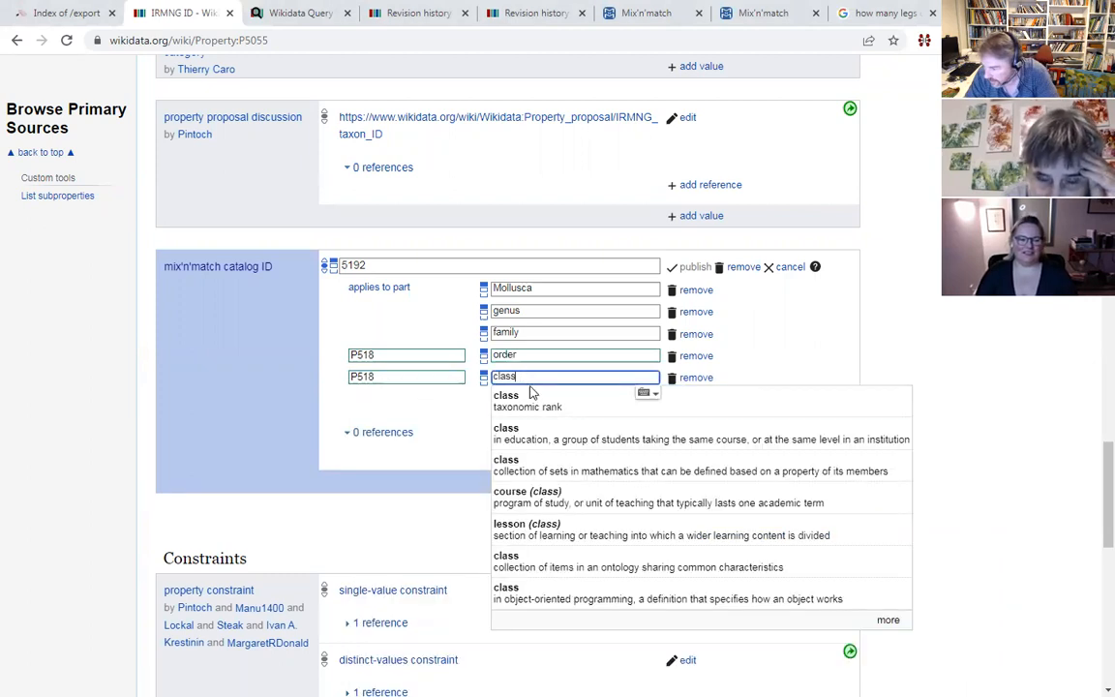
pyautogui.click(530, 394)
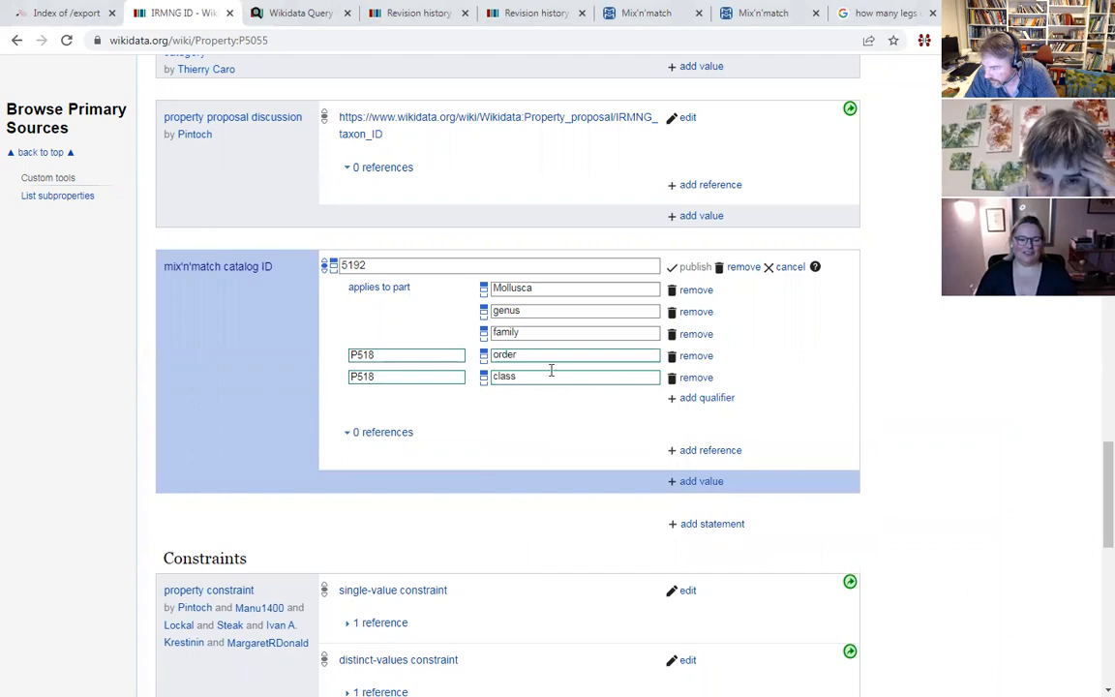
pyautogui.click(694, 267)
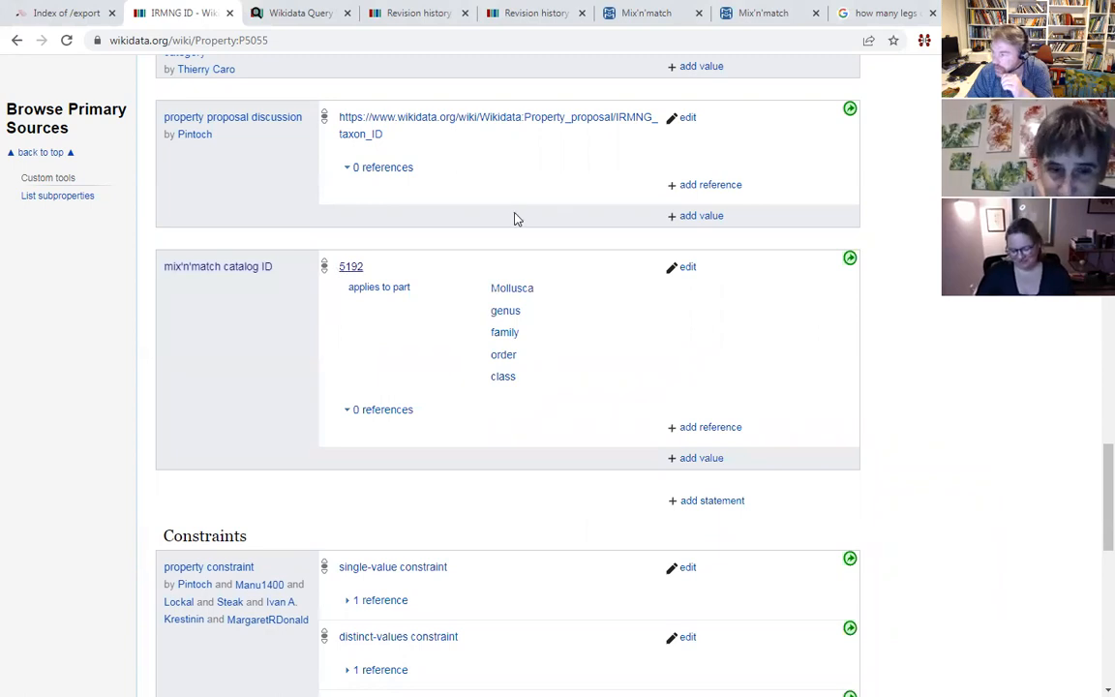
# - Go to the IRMNG mollusca genera catalog page in Mix'n'match and refresh it to check the number of unmatched entries
pyautogui.click(644, 12)
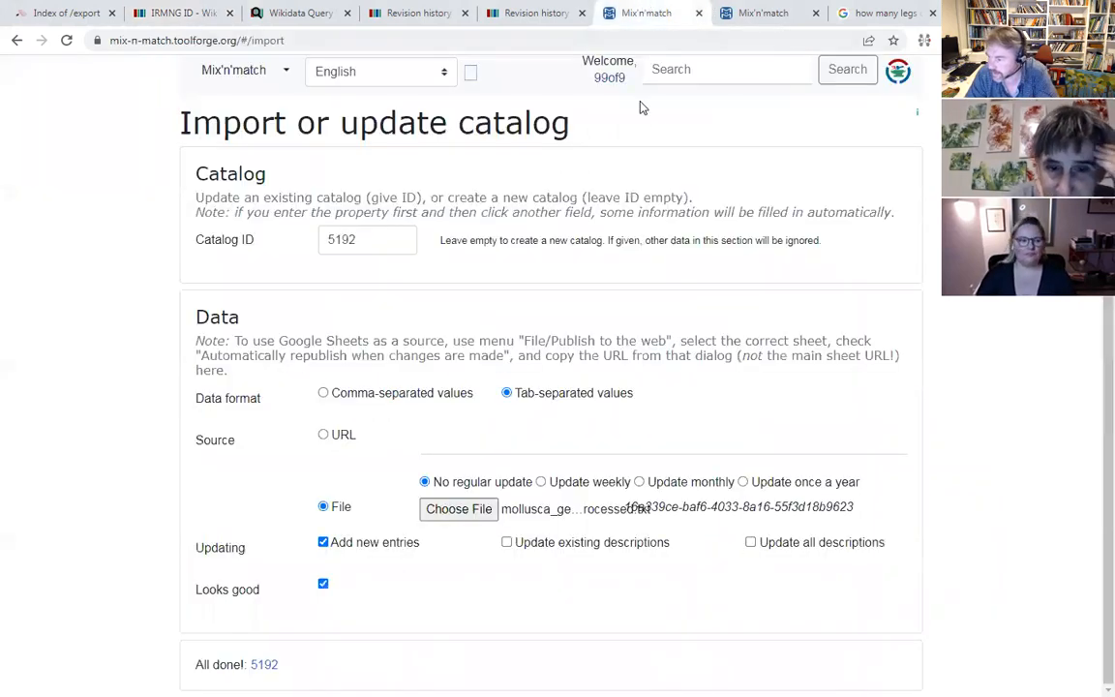
pyautogui.click(774, 13)
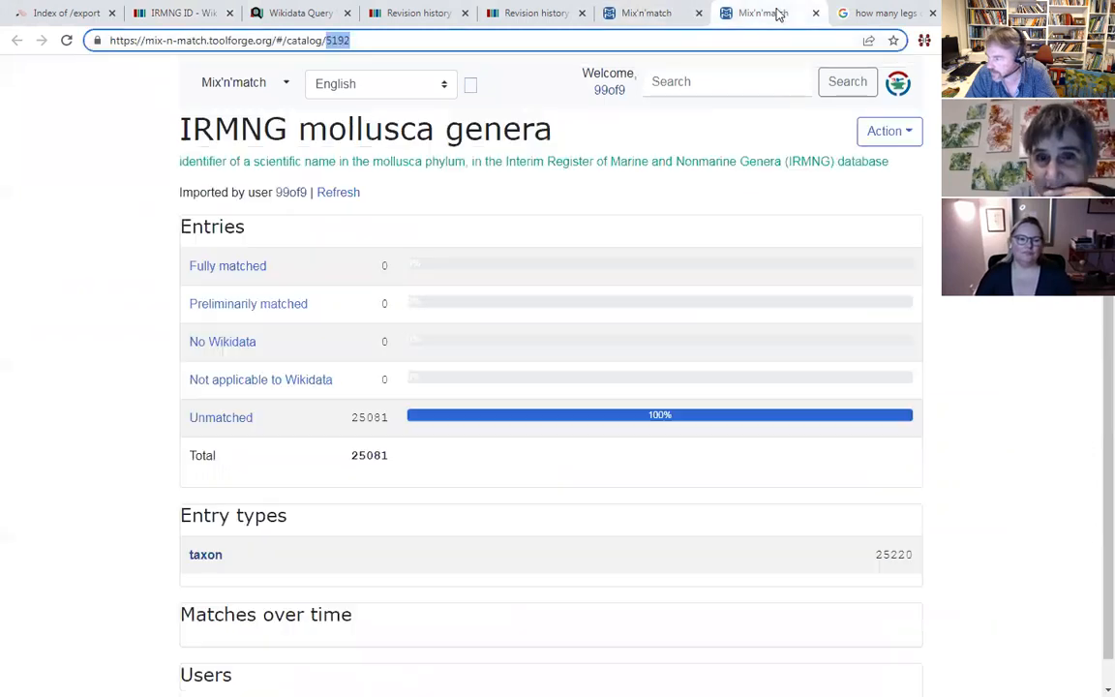
pyautogui.click(327, 192)
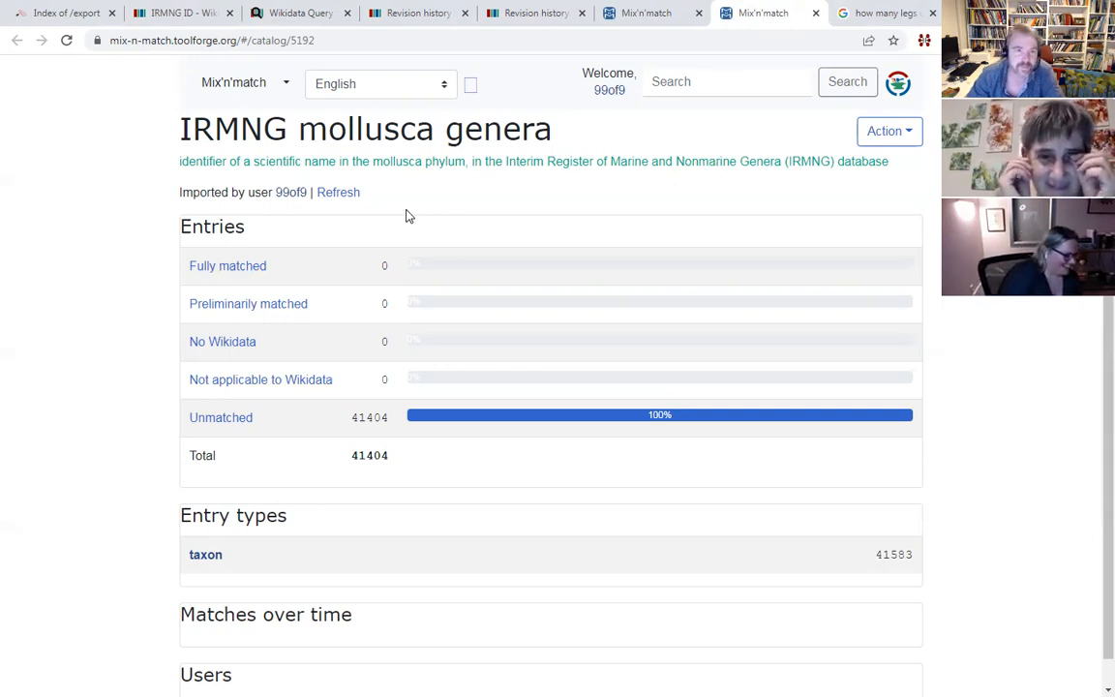
pyautogui.click(346, 196)
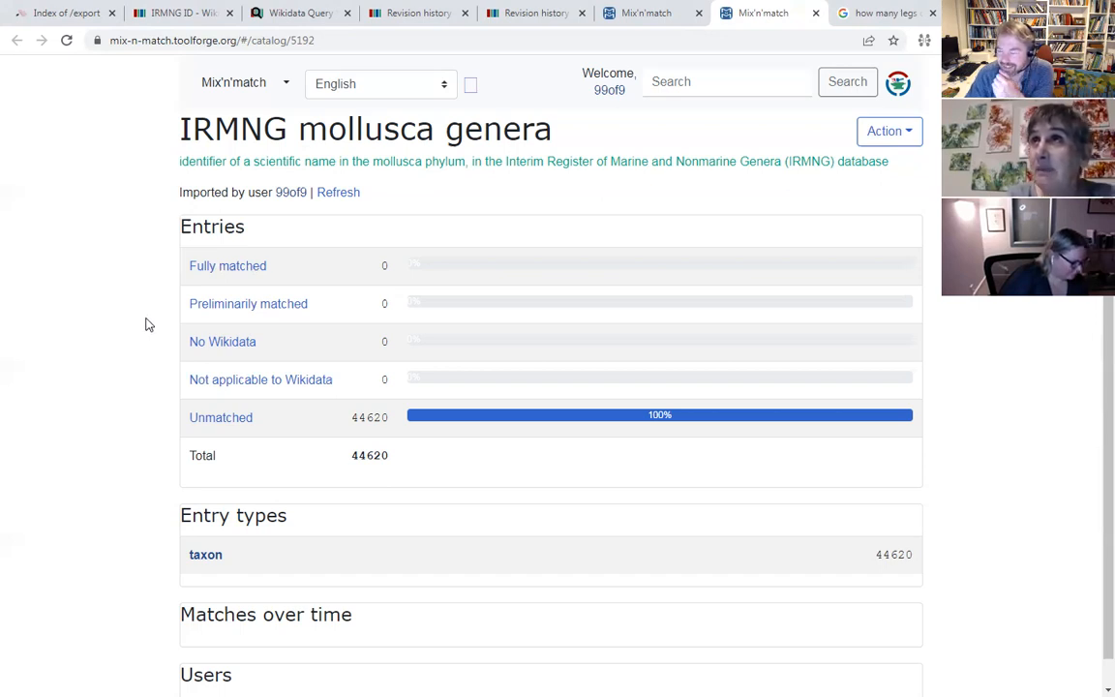
pyautogui.click(337, 194)
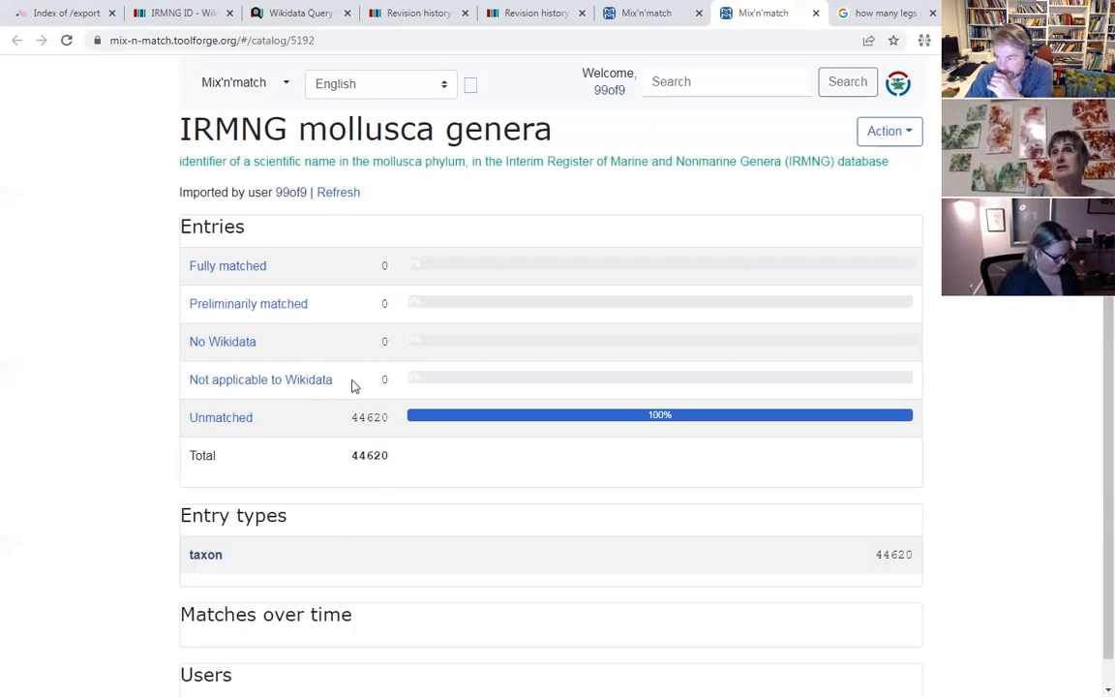
pyautogui.moveTo(393, 423); pyautogui.dragTo(345, 423)
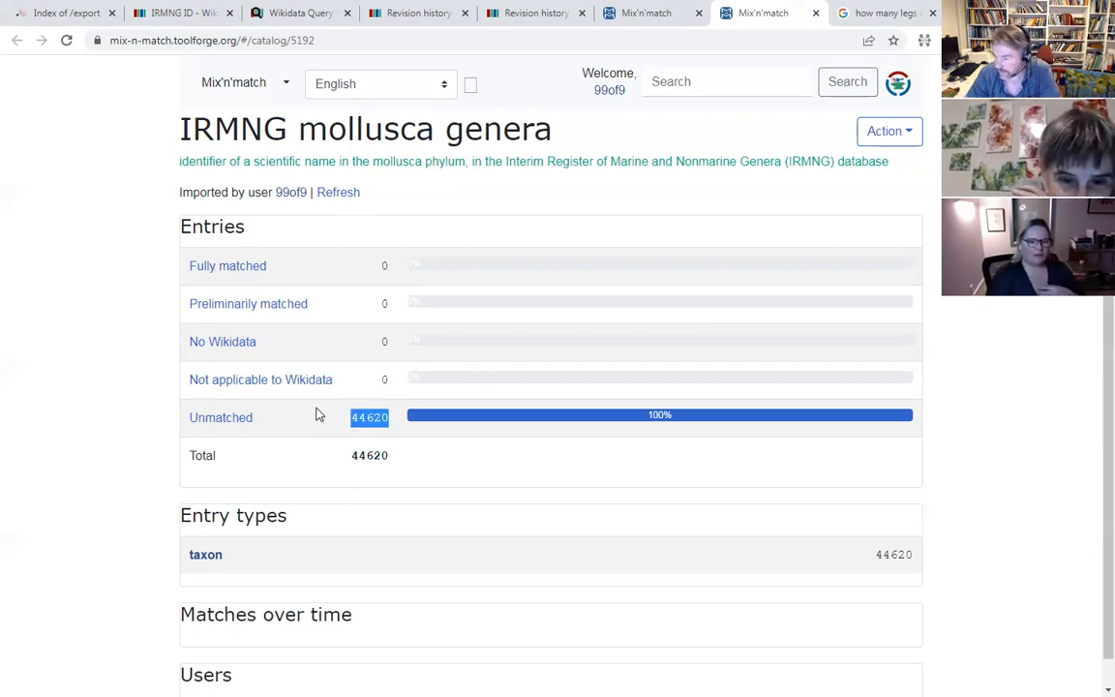
# - Open the catalog's unmatched entries list and view the IRMNG record of Hercoglossidae in a separate tab, closing it when done
pyautogui.scroll(-1, 334, 353)
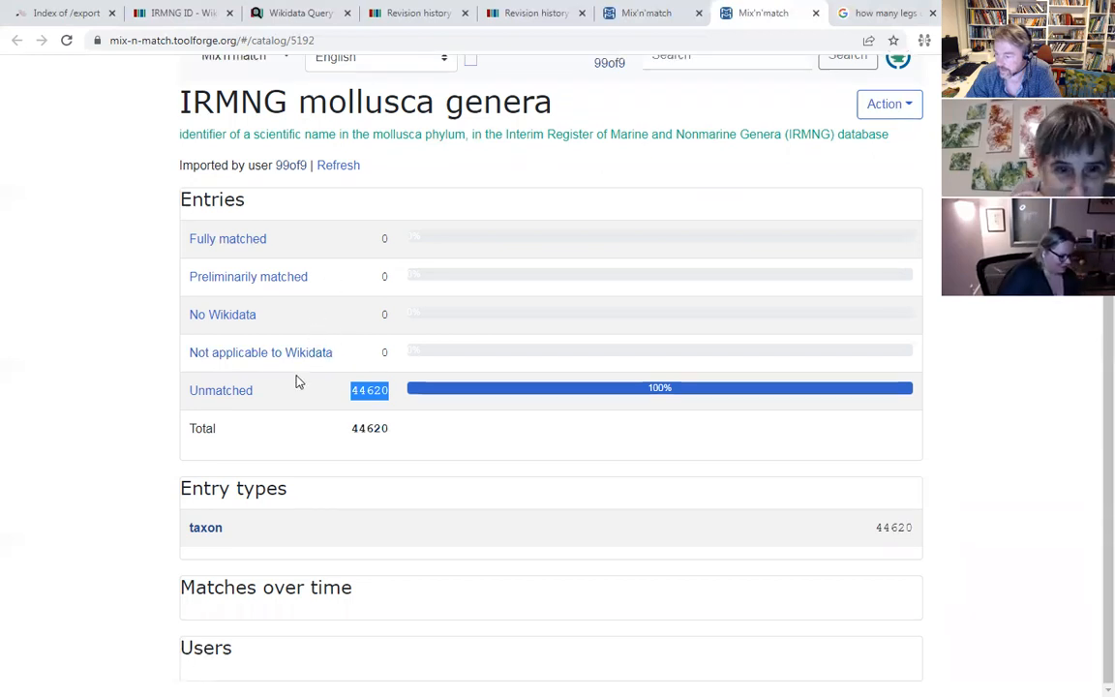
pyautogui.click(224, 390)
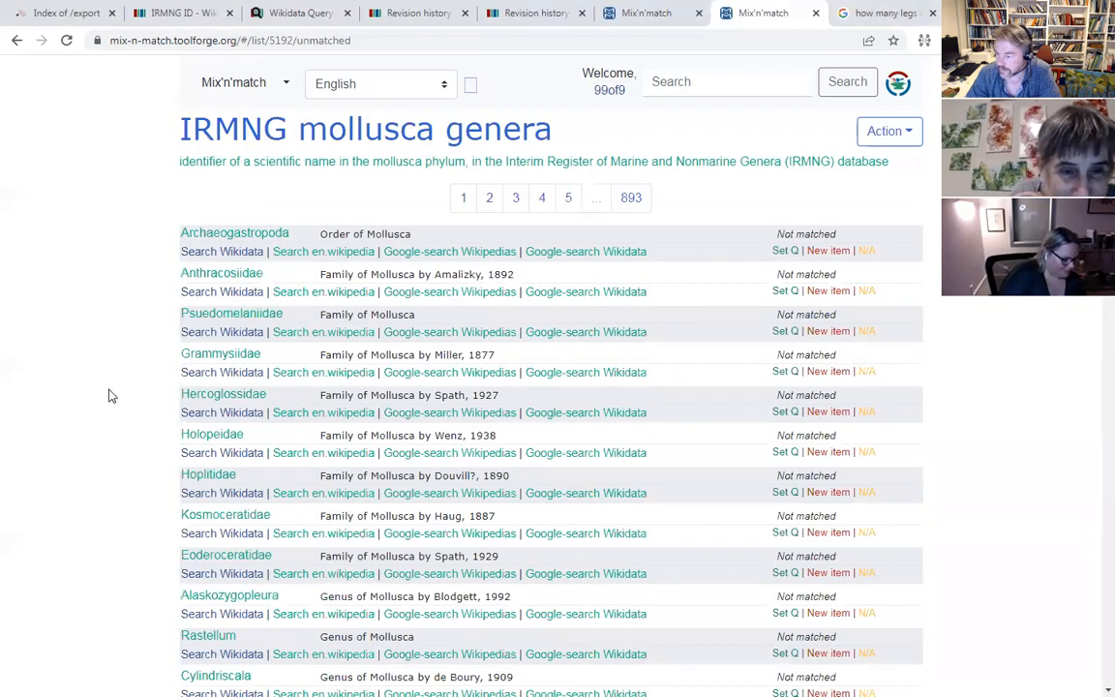
pyautogui.scroll(-3, 150, 365)
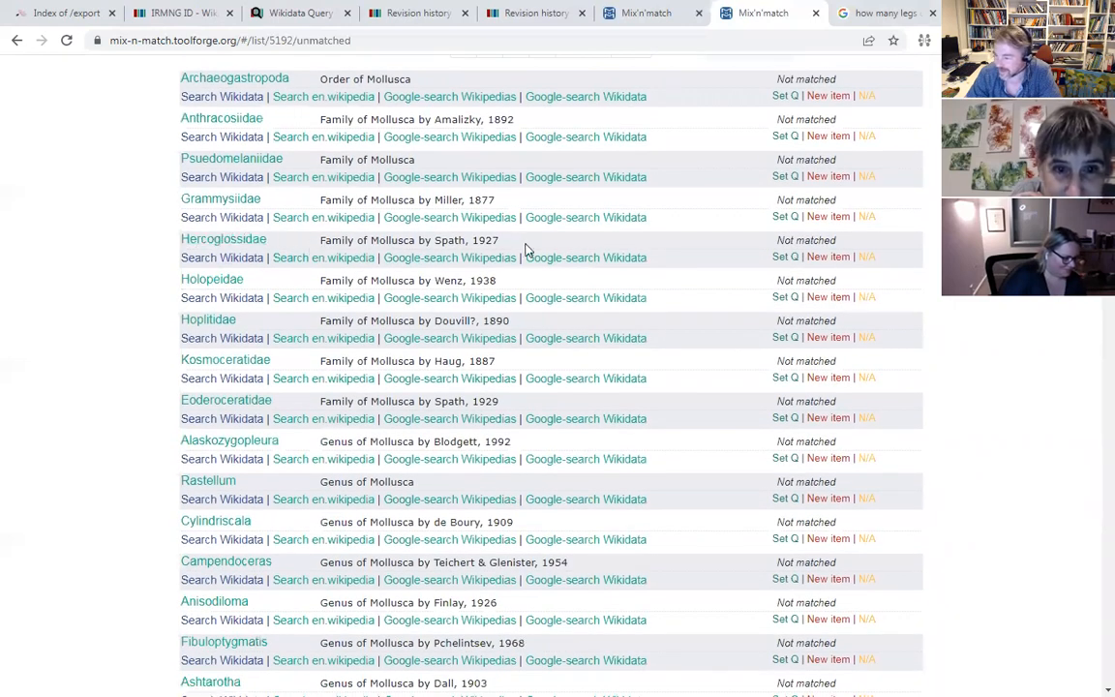
pyautogui.rightClick(201, 247)
pyautogui.click(224, 251)
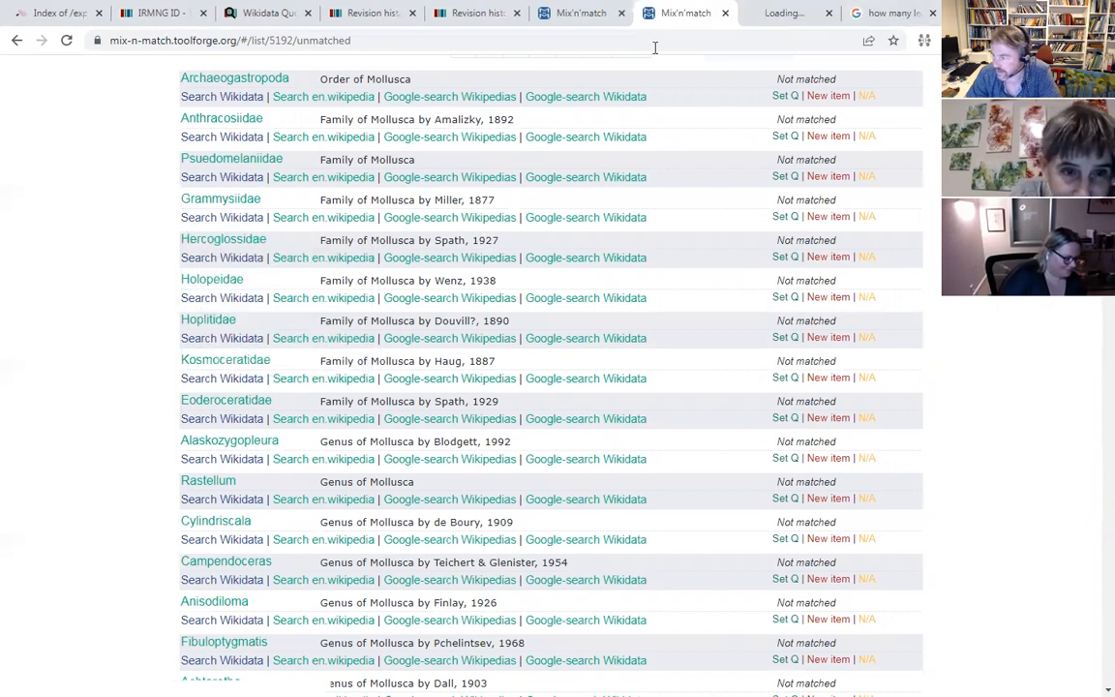
pyautogui.click(765, 14)
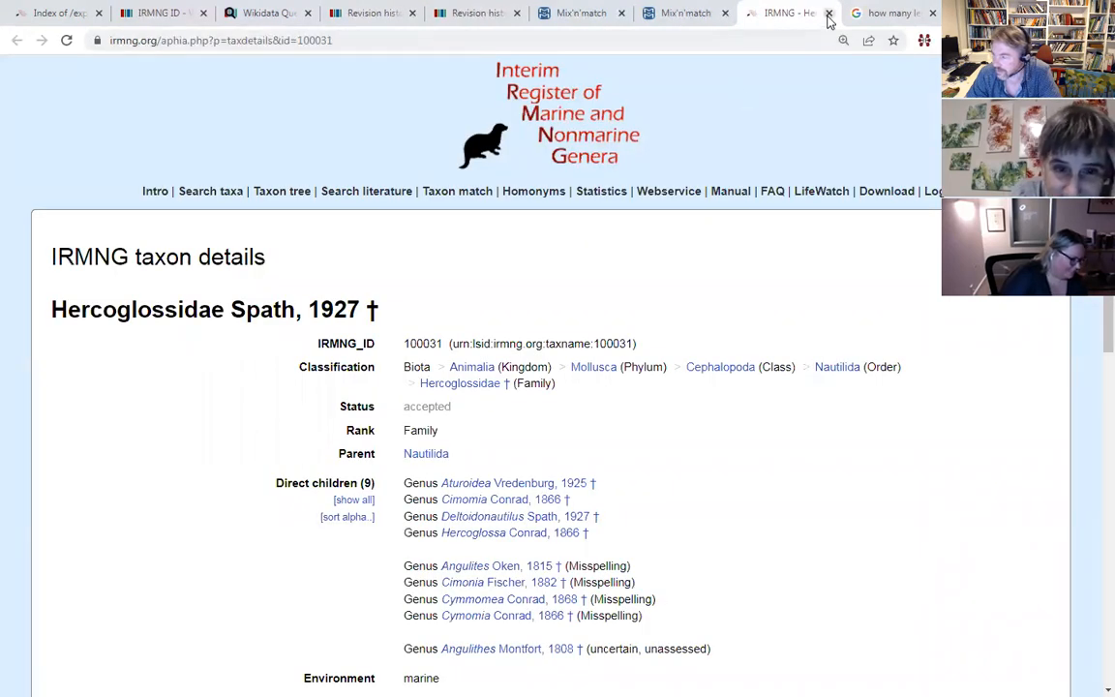
pyautogui.hotkey('ctrl', 'w')
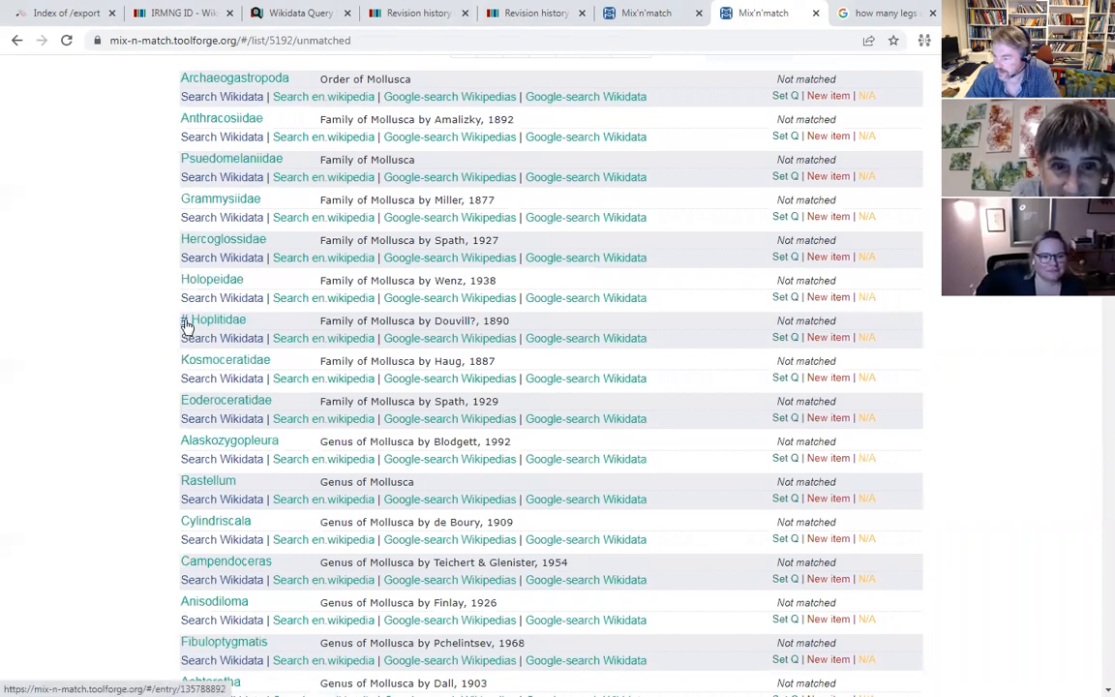
# - Examine the author names in the descriptions of Hoplitidae and Crioceratites for wrongly encoded characters
pyautogui.moveTo(476, 322); pyautogui.dragTo(471, 322)
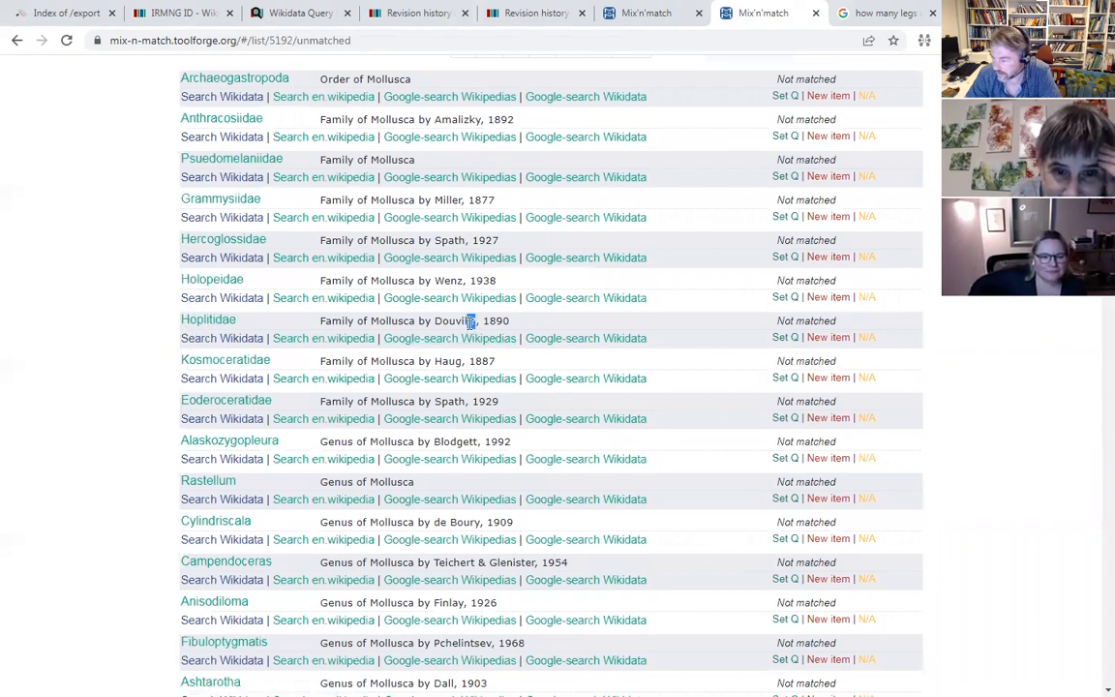
pyautogui.click(453, 321)
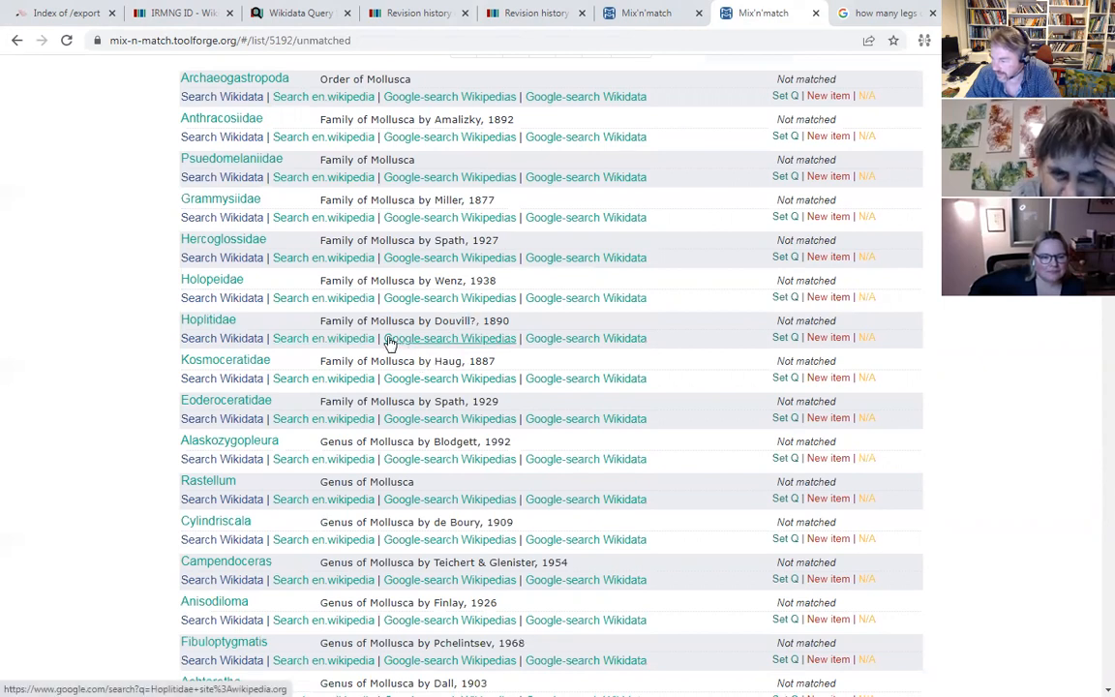
pyautogui.scroll(-5, 398, 361)
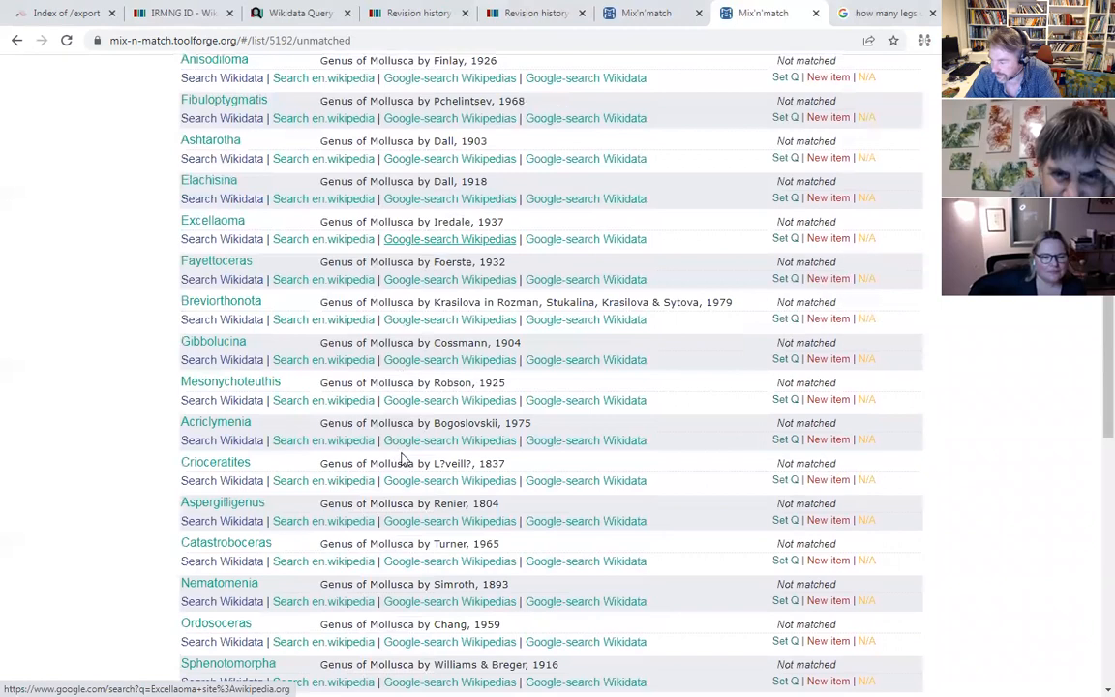
pyautogui.moveTo(437, 462); pyautogui.dragTo(469, 464)
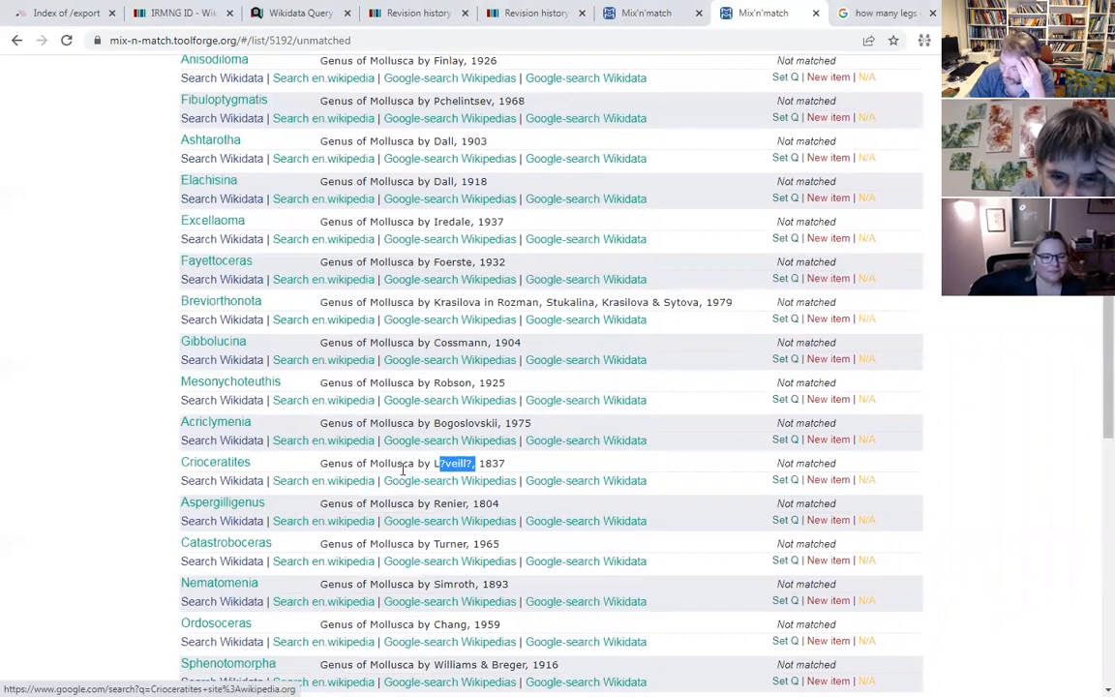
pyautogui.scroll(6, 397, 469)
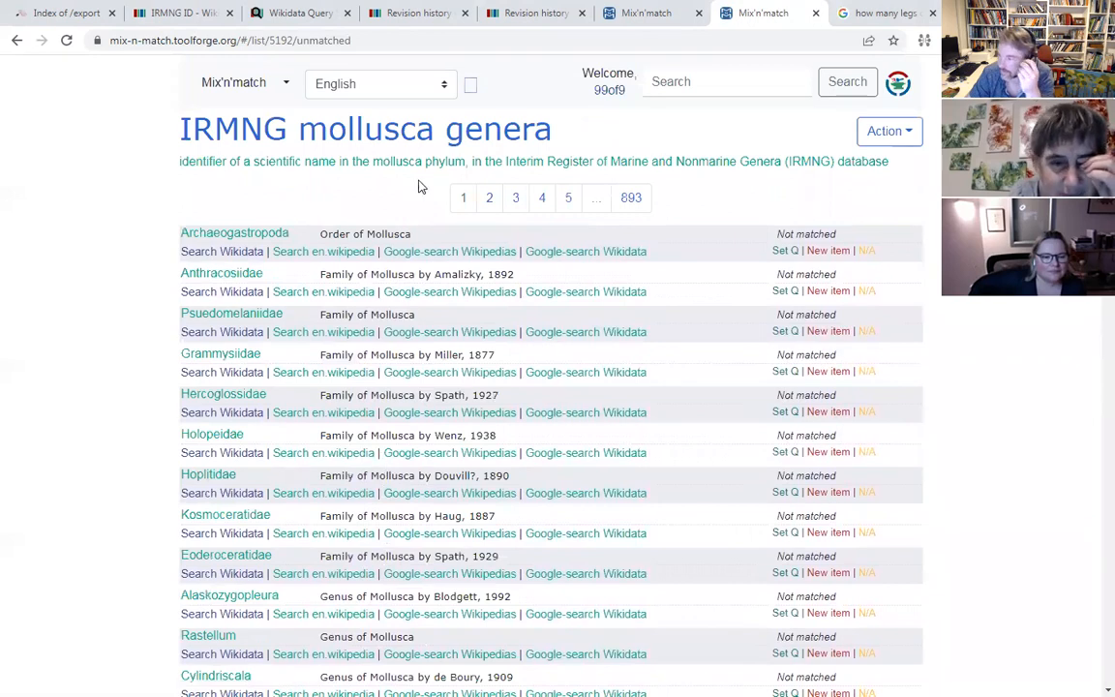
# - Check the catalog import page and go from the unmatched entries list to the IRMNG mollusca genera overview
pyautogui.click(634, 11)
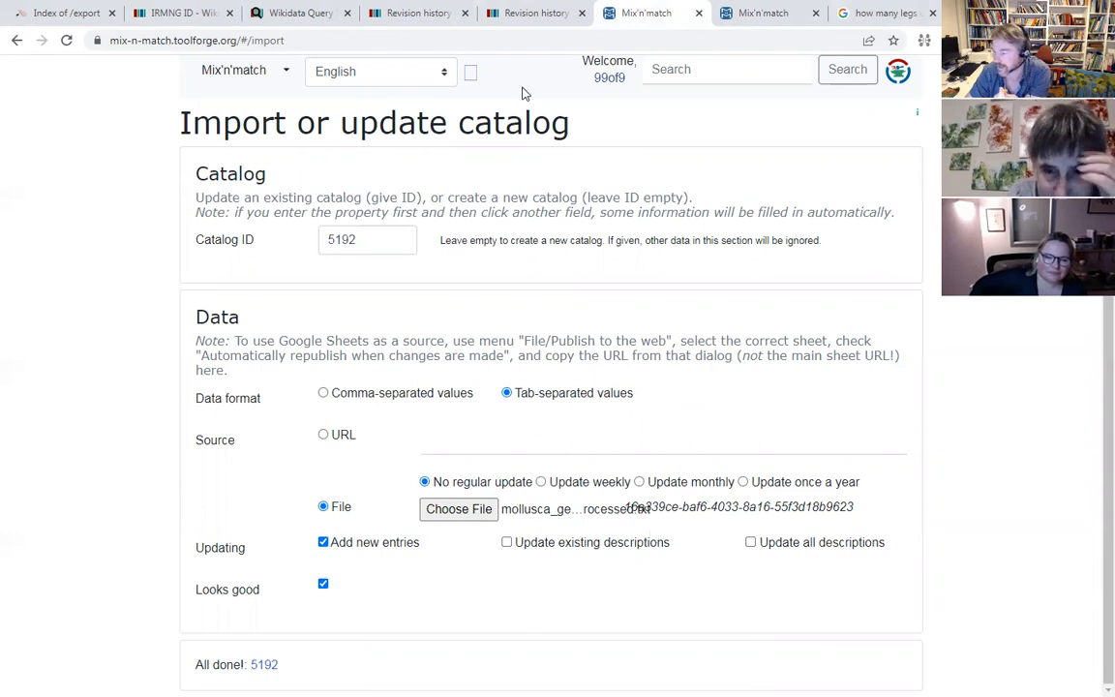
pyautogui.click(758, 13)
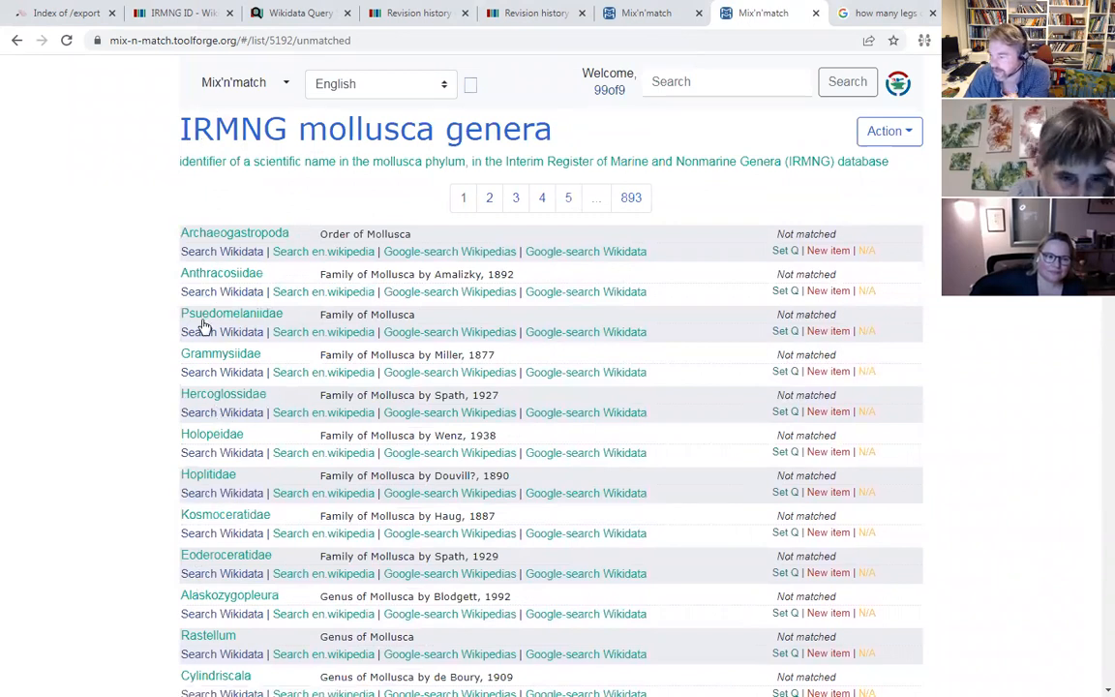
pyautogui.click(320, 131)
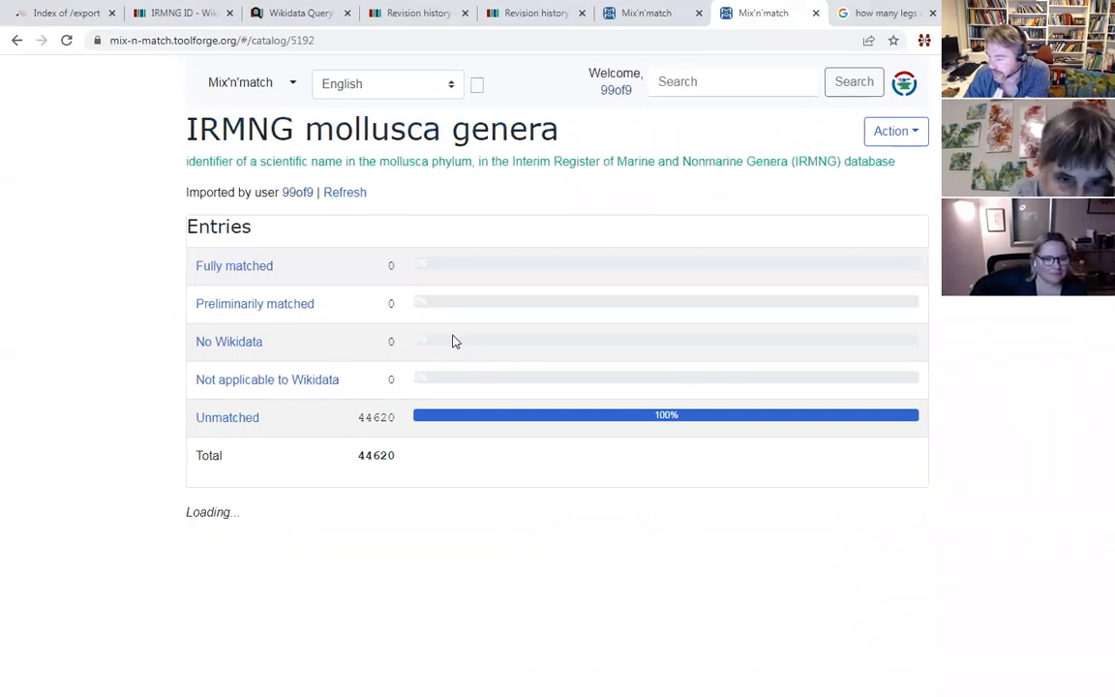
# - Open the jobs page of the IRMNG mollusca genera catalog and review its existing and available matching jobs
pyautogui.click(915, 134)
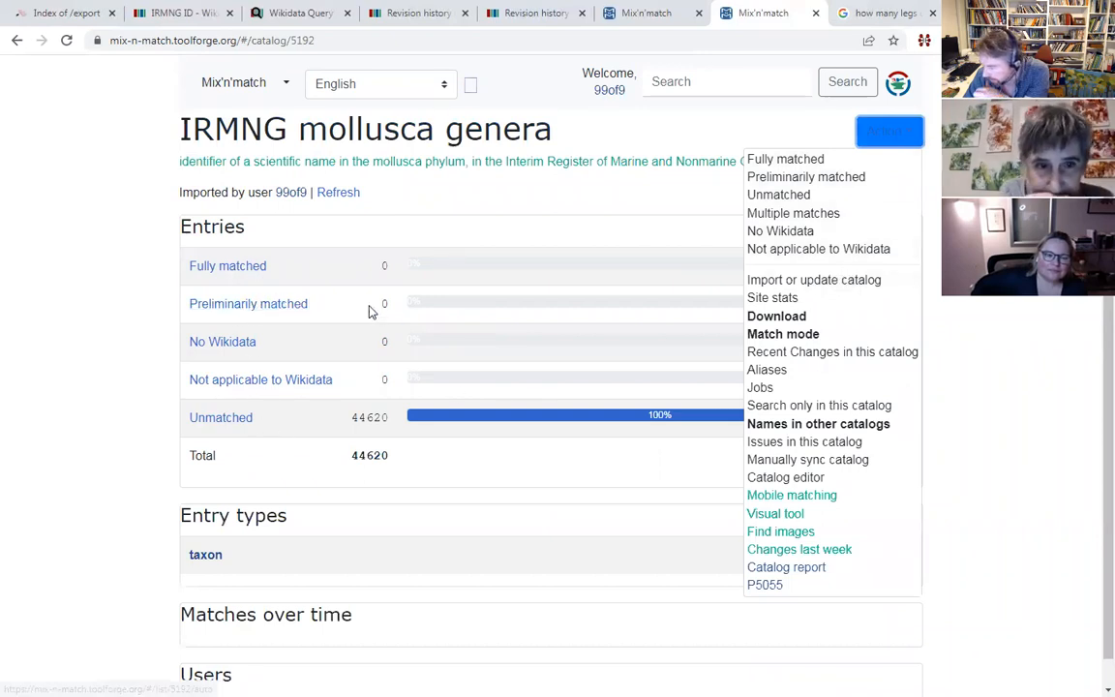
pyautogui.click(765, 389)
pyautogui.scroll(-2, 737, 379)
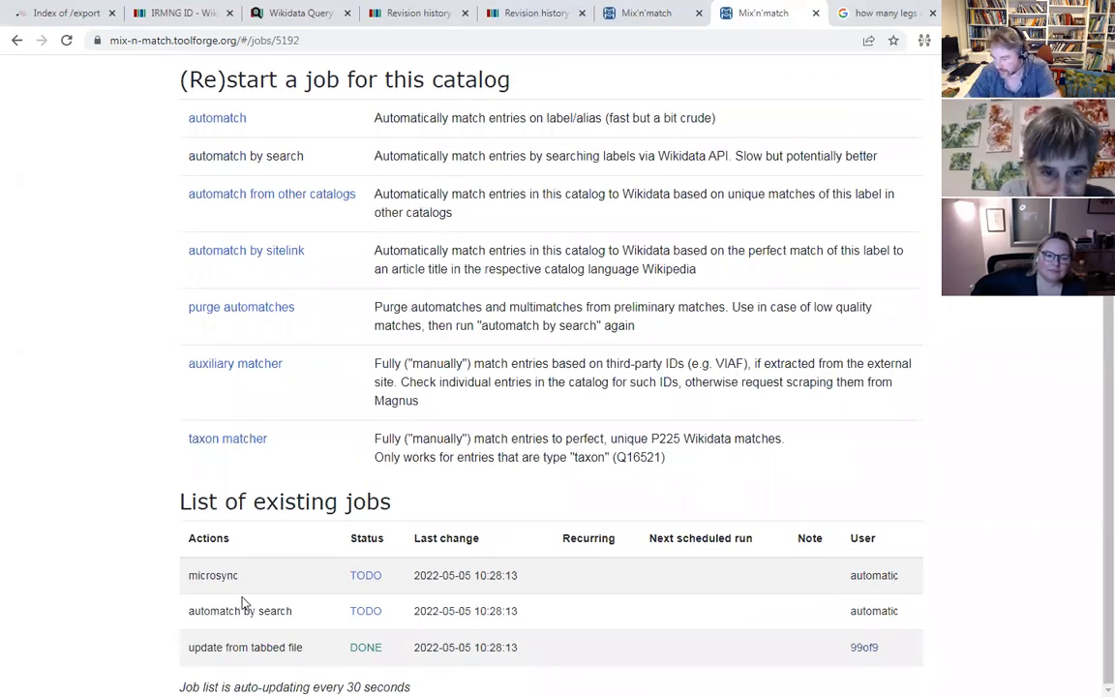
pyautogui.moveTo(289, 611); pyautogui.dragTo(194, 624)
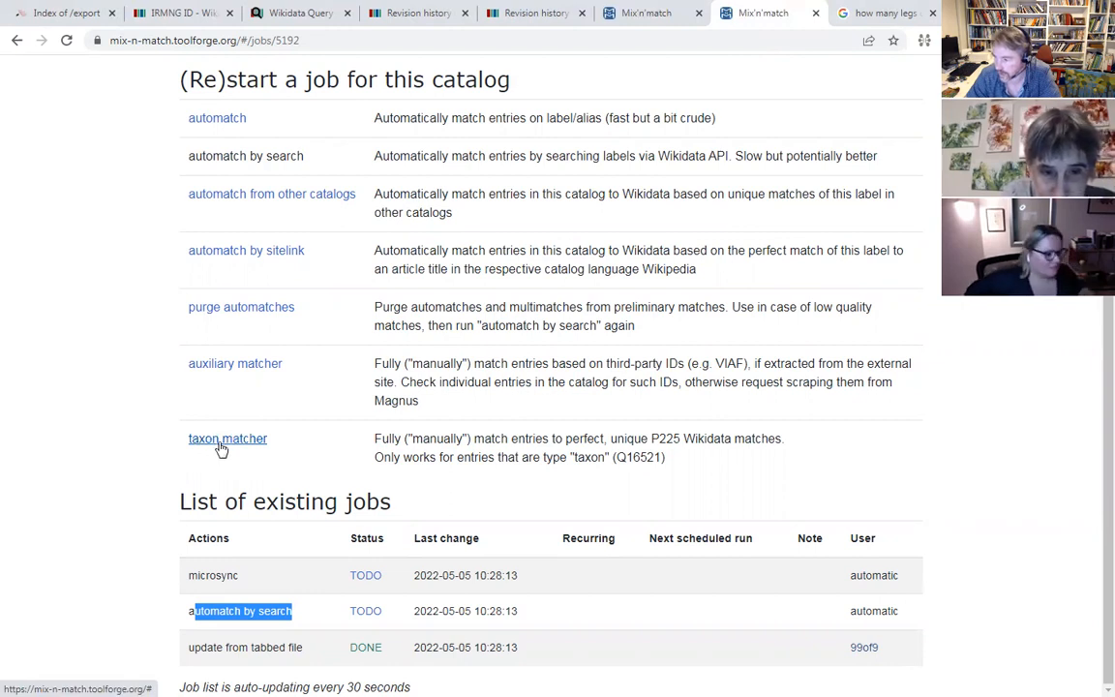
pyautogui.scroll(2, 376, 436)
pyautogui.scroll(-2, 372, 440)
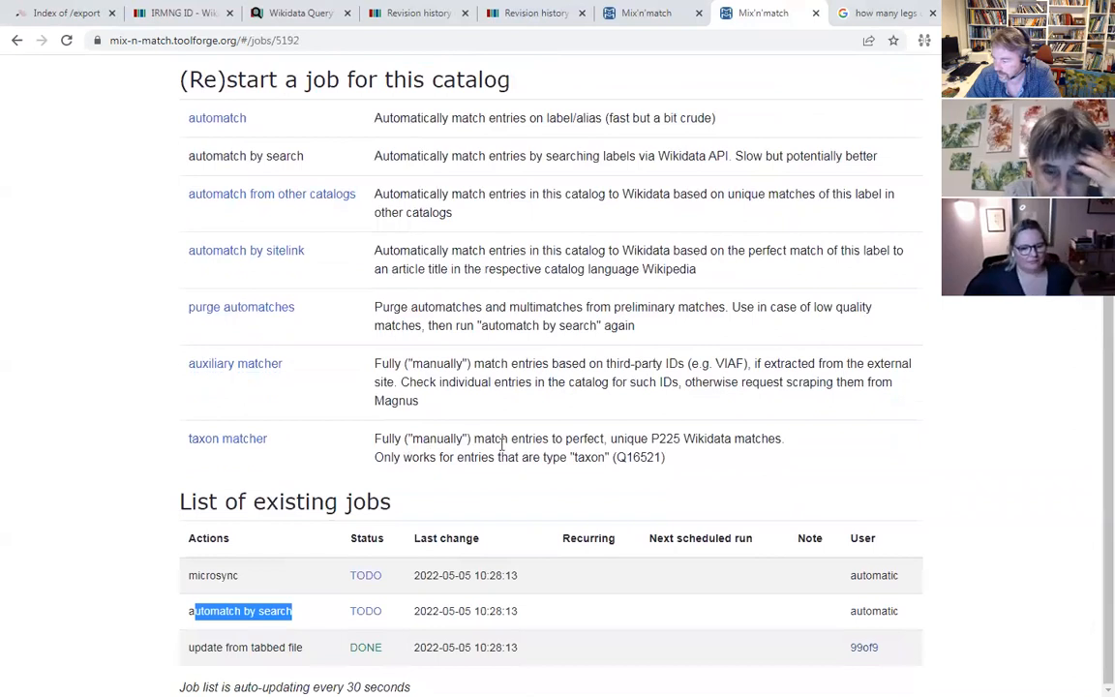
# - Read the taxon matcher description about unique P225 matches and the taxon type requirement, and start that job for the catalog
pyautogui.moveTo(471, 438); pyautogui.dragTo(688, 442)
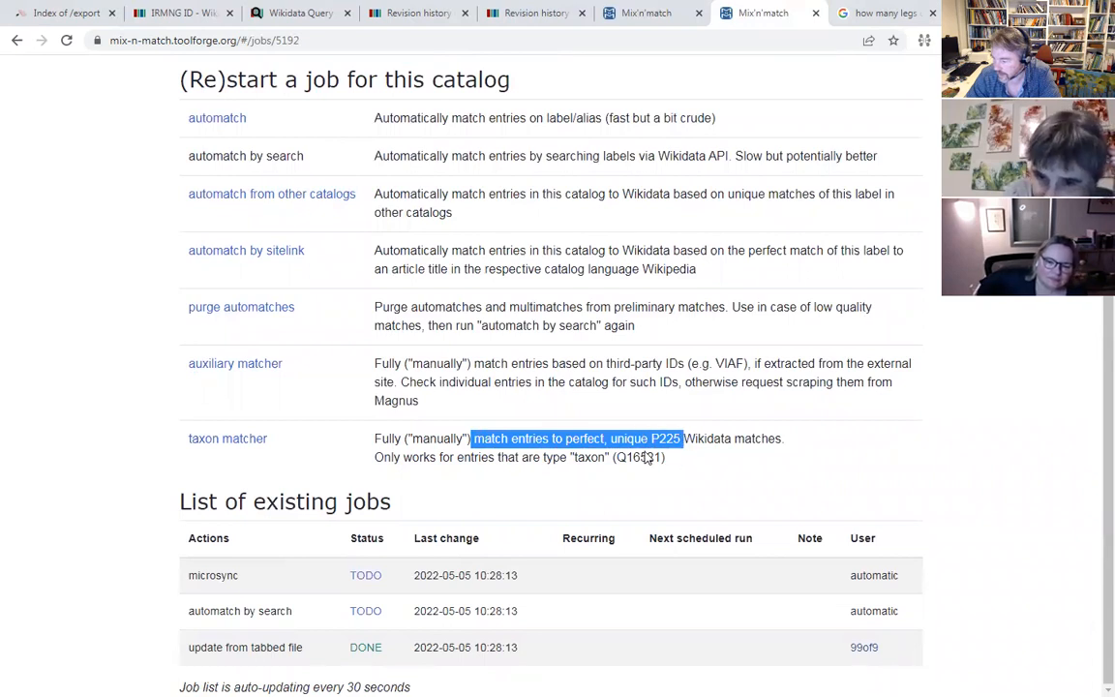
pyautogui.click(704, 439)
pyautogui.moveTo(417, 458); pyautogui.dragTo(649, 456)
pyautogui.tripleClick(651, 457)
pyautogui.click(652, 457)
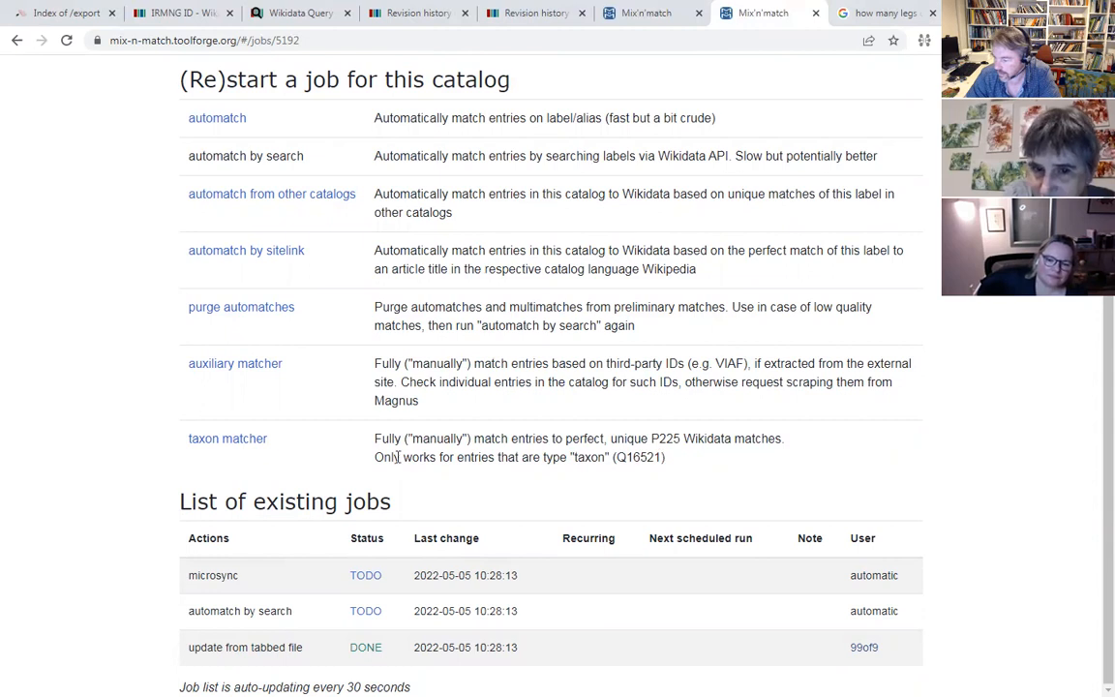
pyautogui.click(229, 443)
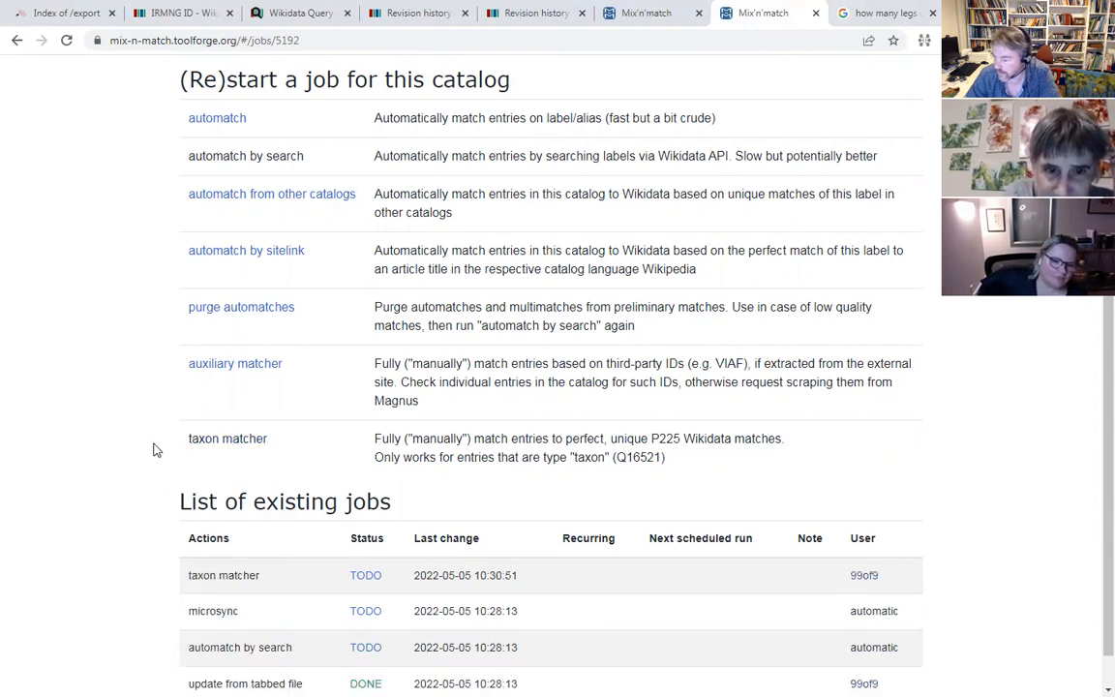
# - Check the taxon matcher job's last change time in the list of existing jobs and go back to the catalog overview
pyautogui.scroll(-1, 184, 484)
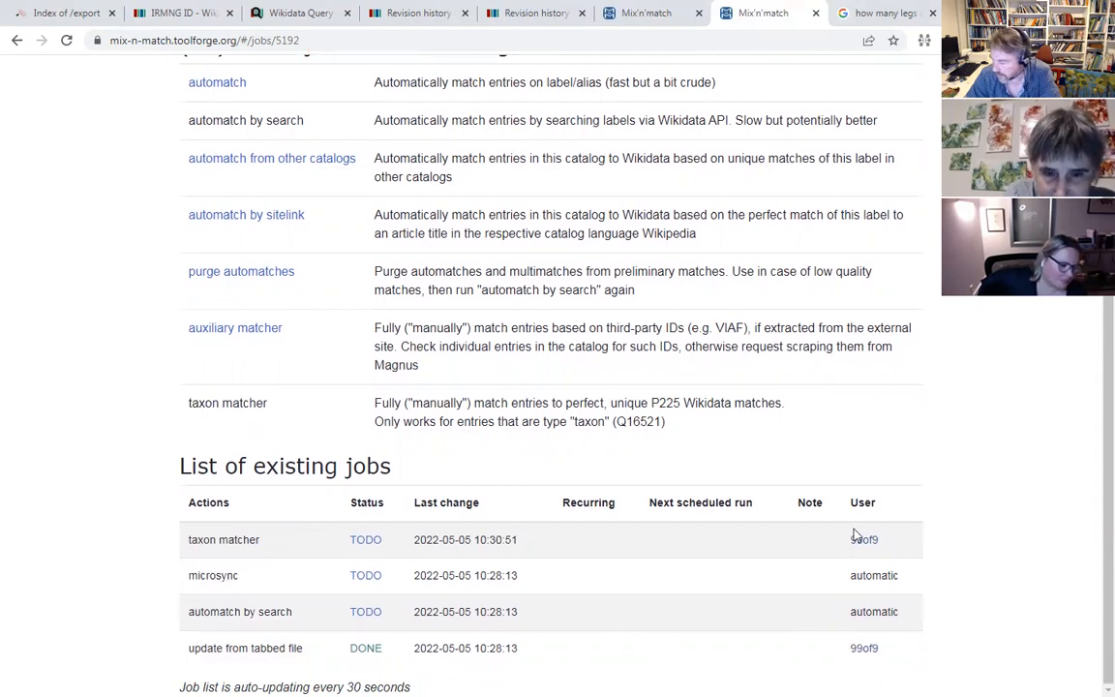
pyautogui.moveTo(473, 611); pyautogui.dragTo(520, 552)
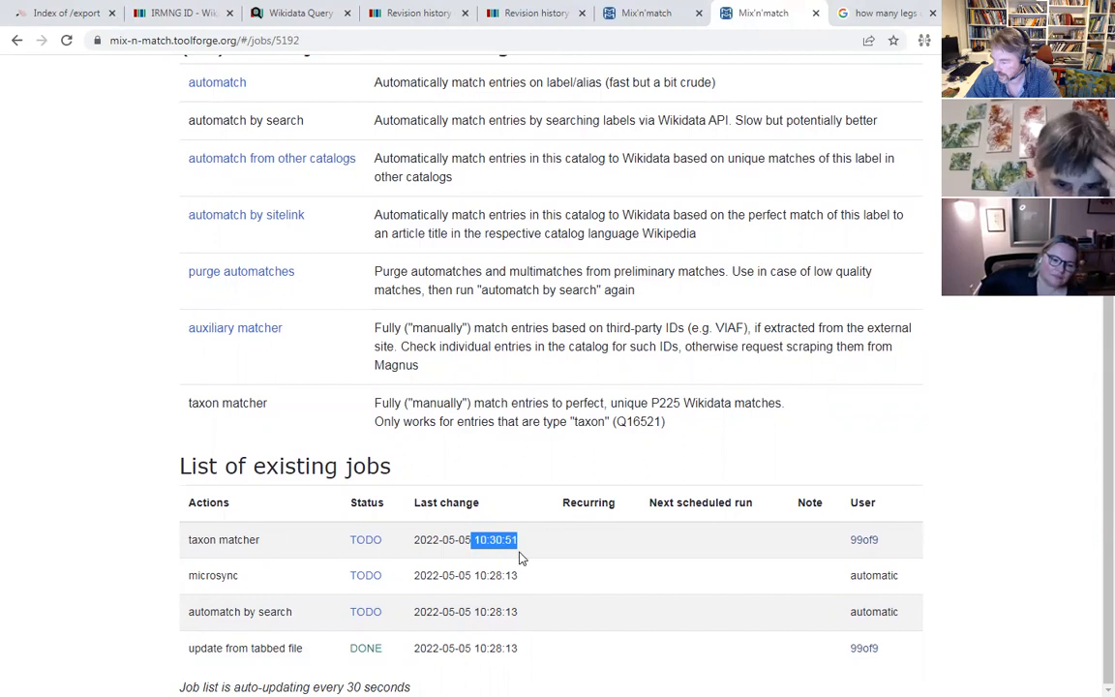
pyautogui.scroll(3, 480, 518)
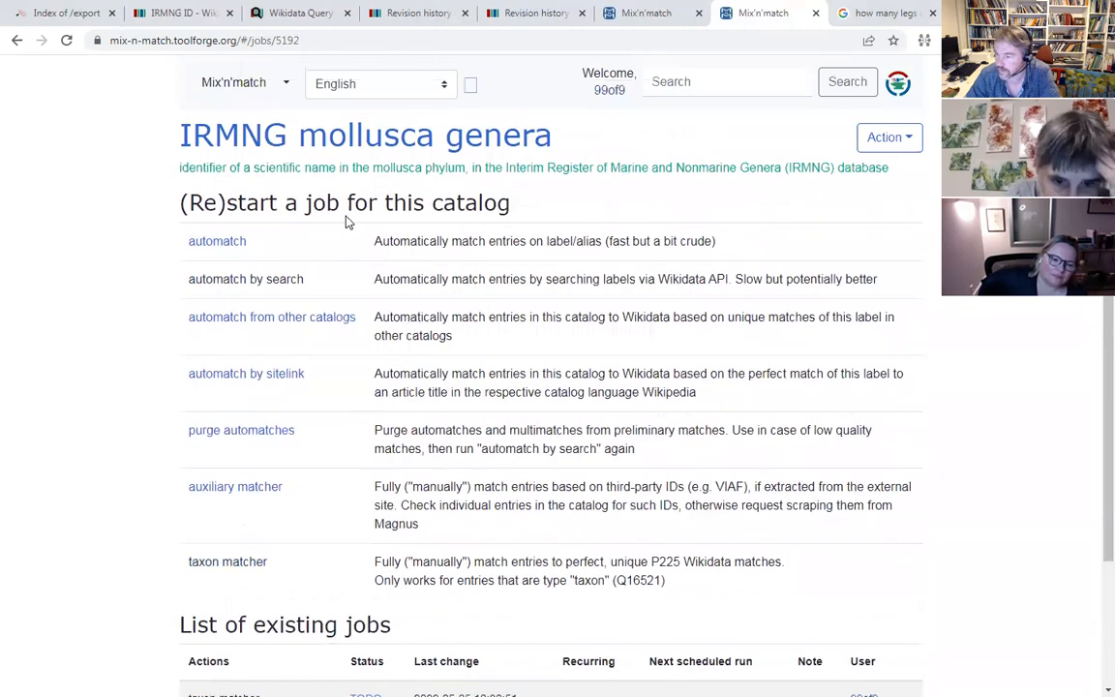
pyautogui.click(369, 145)
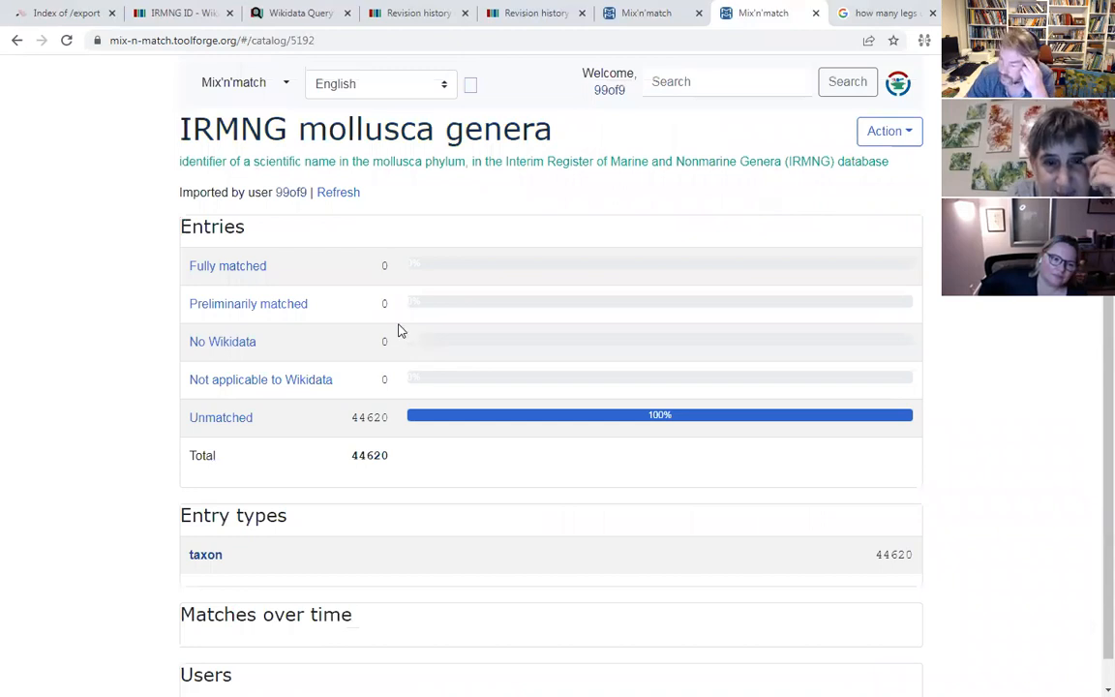
pyautogui.scroll(-1, 445, 364)
pyautogui.scroll(1, 452, 369)
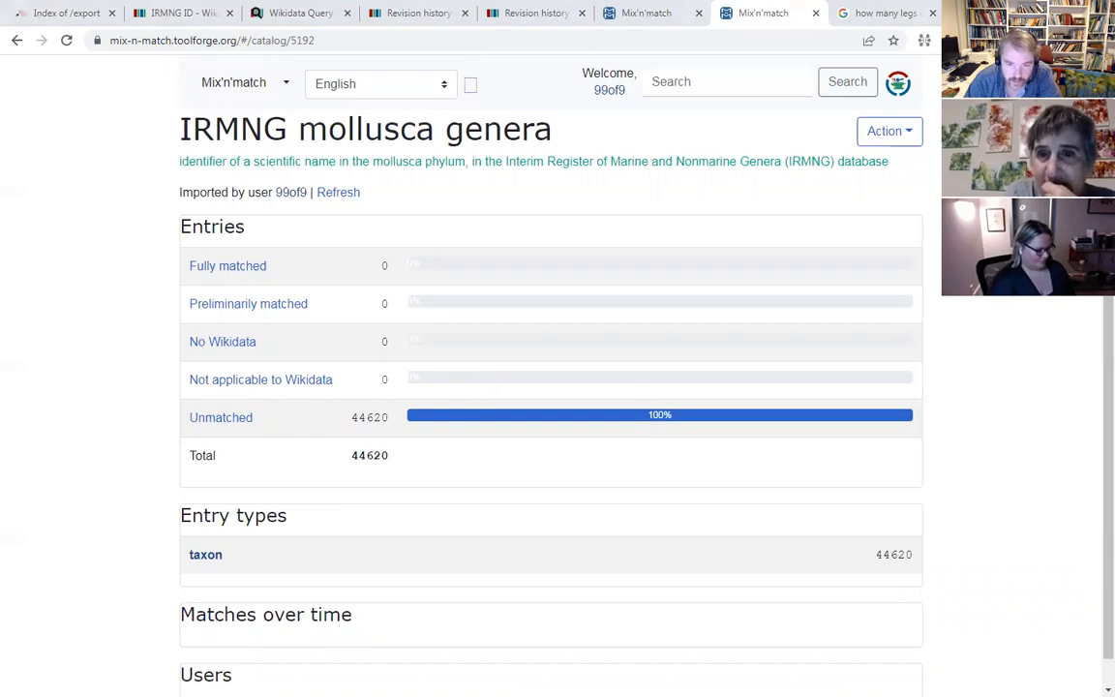
# - Switch to the genera_processed.xlsx workbook in Excel and inspect the id, name and description columns of Sheet1
pyautogui.hotkey('alt', 'Tab')
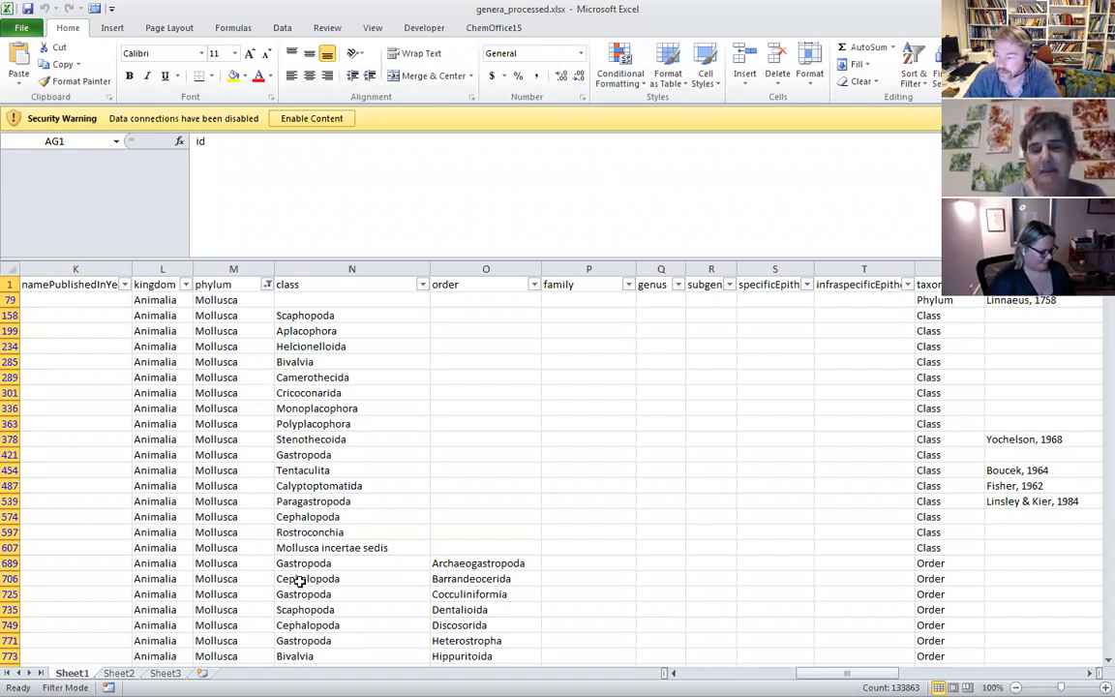
pyautogui.click(603, 529)
pyautogui.moveTo(844, 673); pyautogui.dragTo(1000, 664)
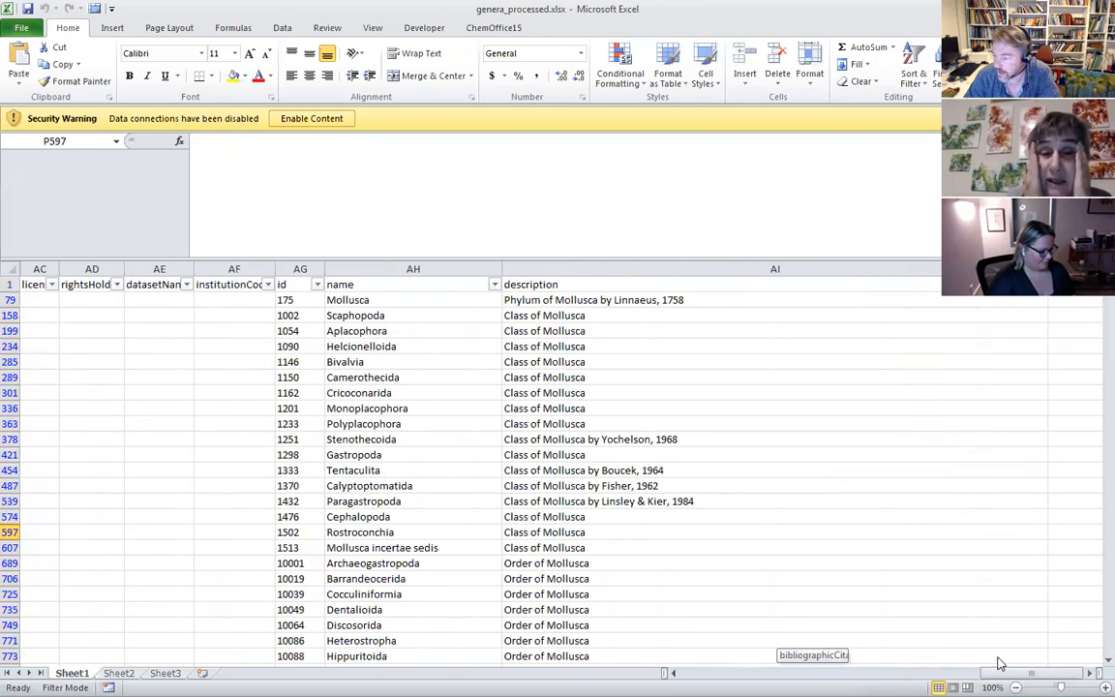
pyautogui.moveTo(305, 268); pyautogui.dragTo(572, 270)
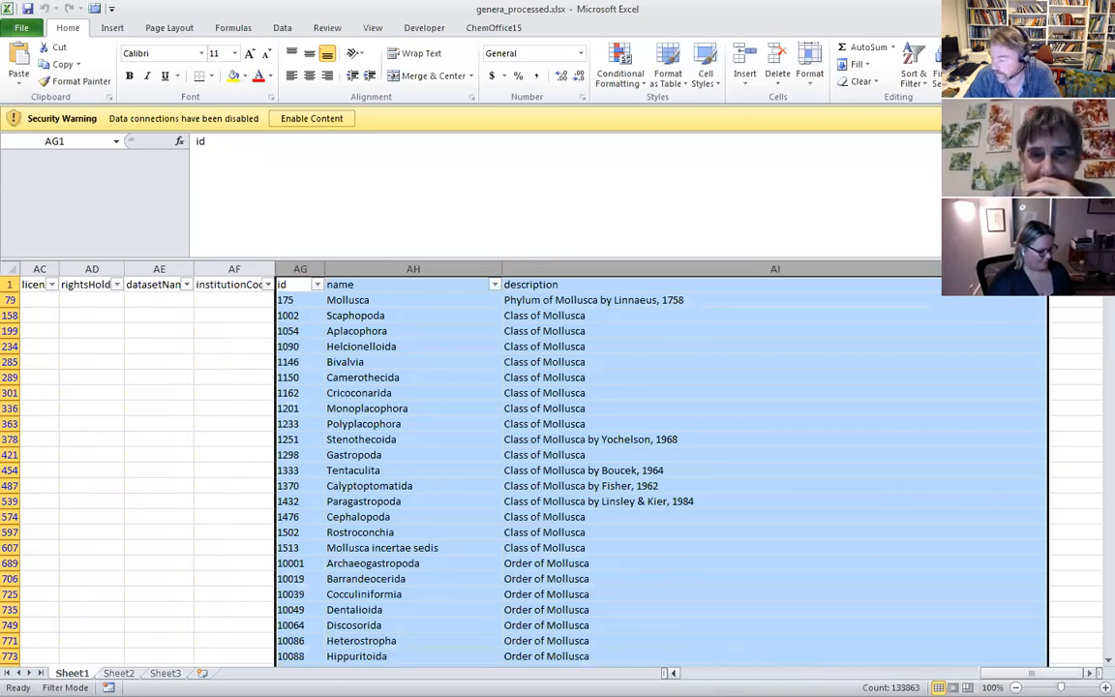
pyautogui.moveTo(1024, 673); pyautogui.dragTo(668, 673)
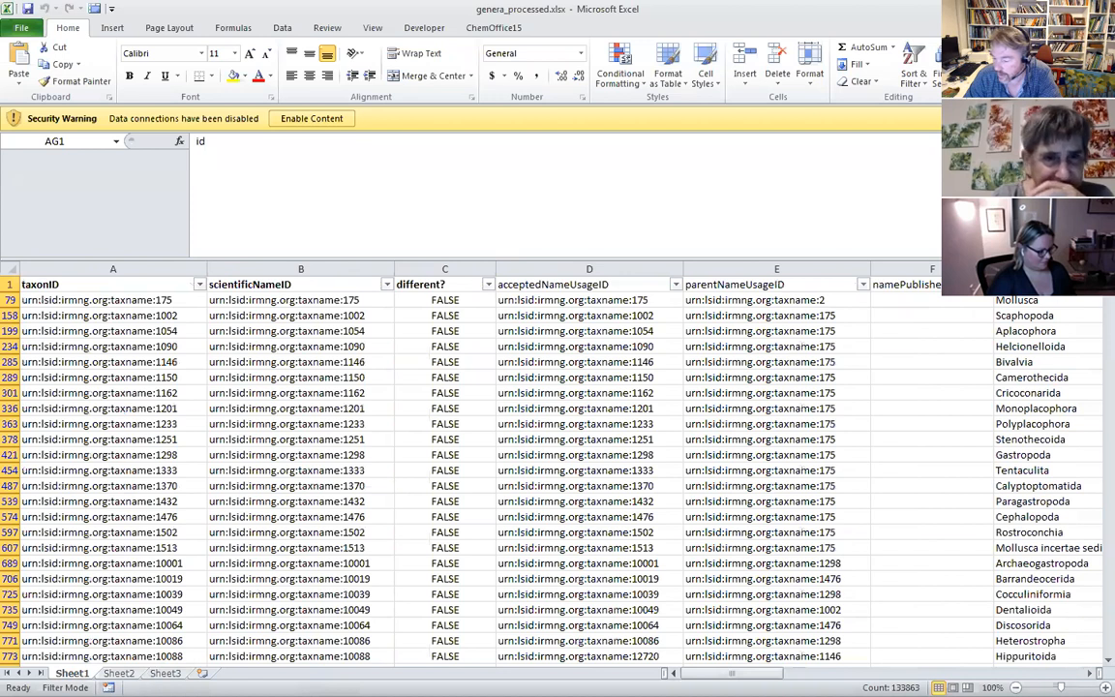
# - Delete Sheet2 with the extracted mollusca entries from the workbook and return to Sheet1
pyautogui.click(120, 673)
pyautogui.rightClick(132, 672)
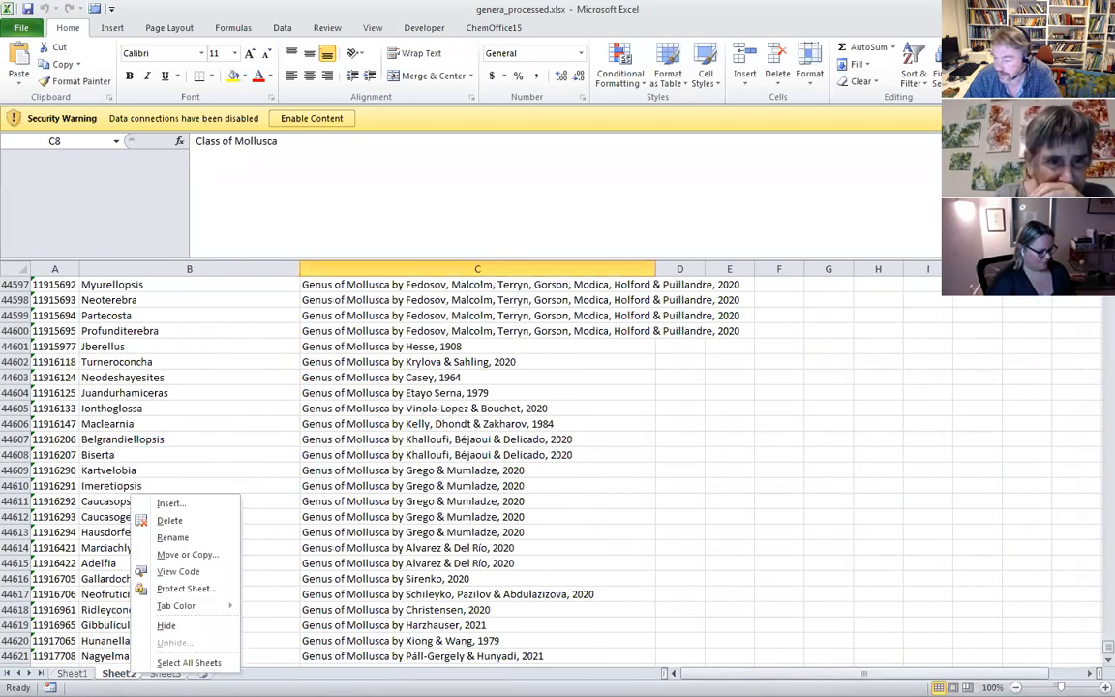
pyautogui.click(170, 520)
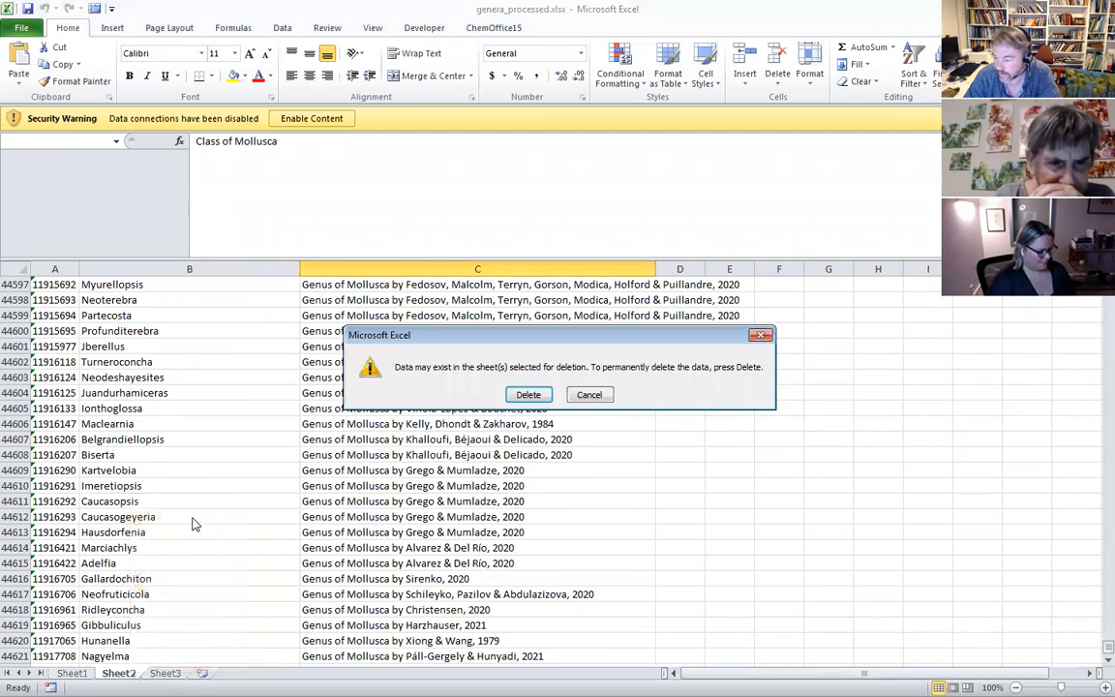
pyautogui.click(529, 395)
pyautogui.click(71, 672)
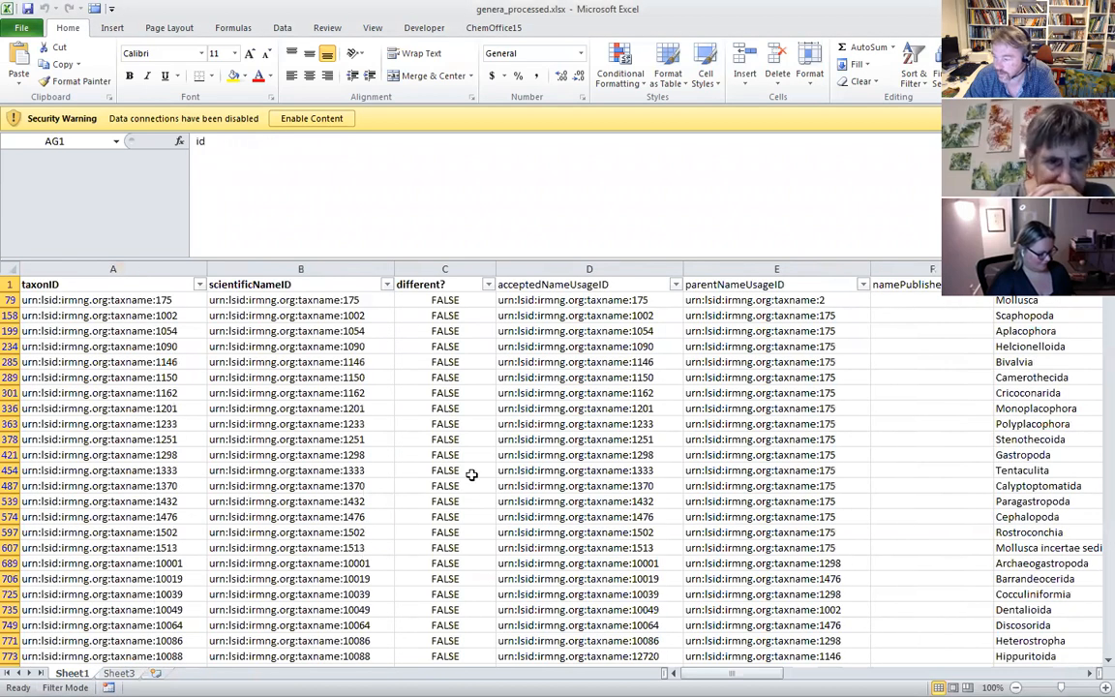
# - Select the id, name and description columns of Sheet1 and clear the Mollusca filter on the phylum column
pyautogui.click(445, 270)
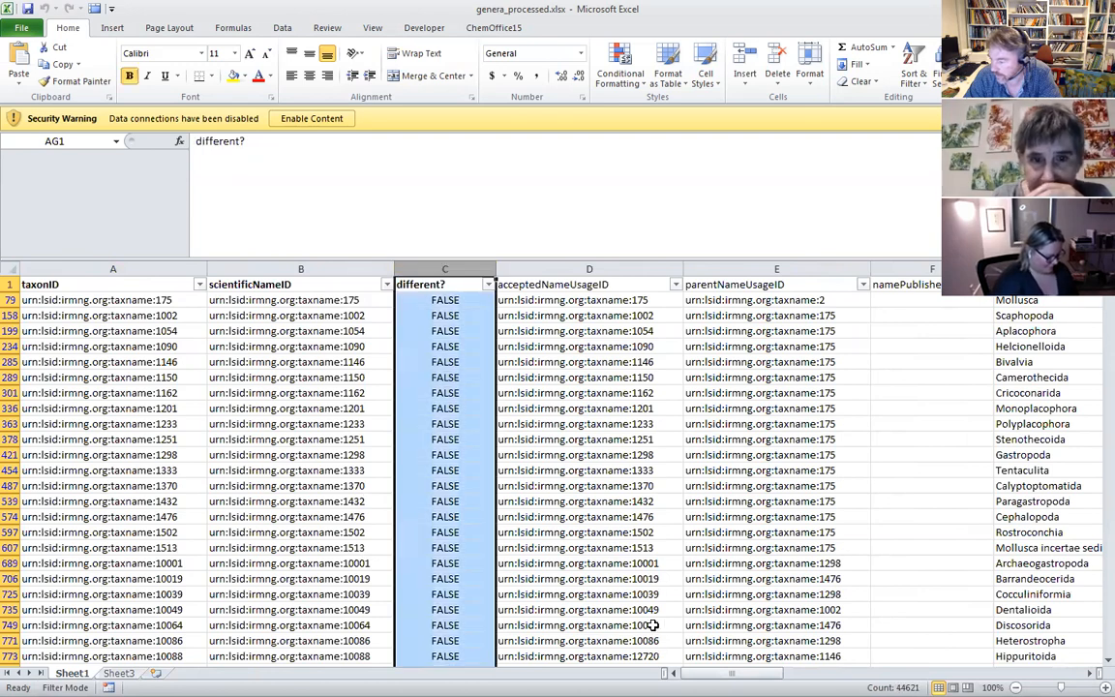
pyautogui.moveTo(731, 673); pyautogui.dragTo(982, 670)
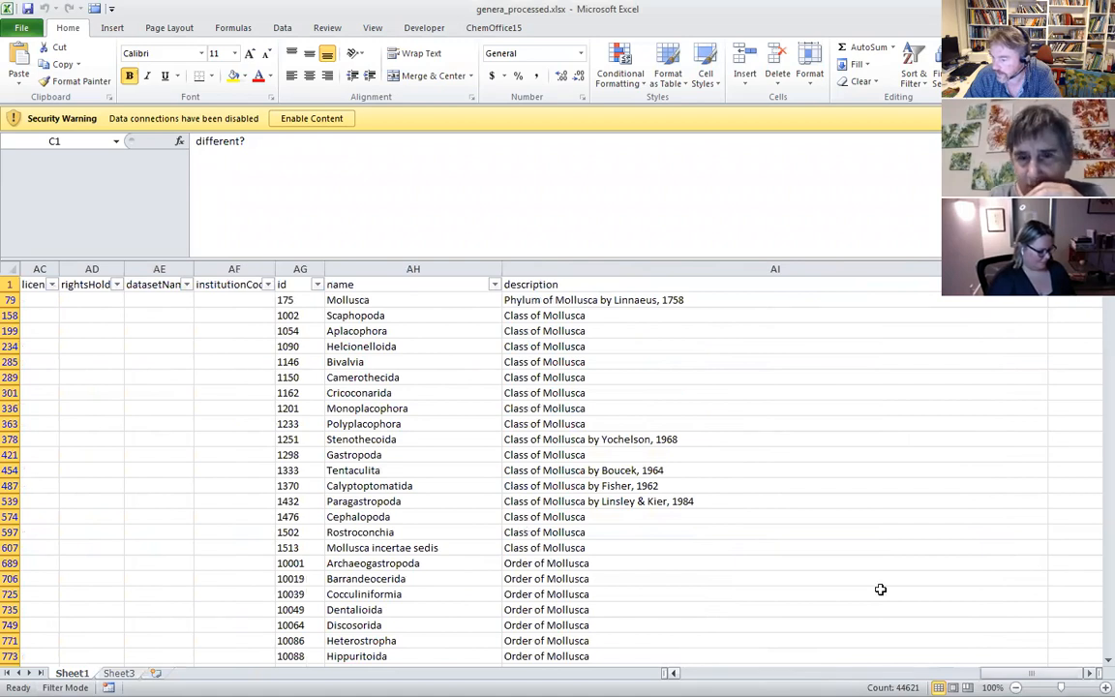
pyautogui.moveTo(300, 269); pyautogui.dragTo(792, 652)
pyautogui.moveTo(1026, 673); pyautogui.dragTo(792, 660)
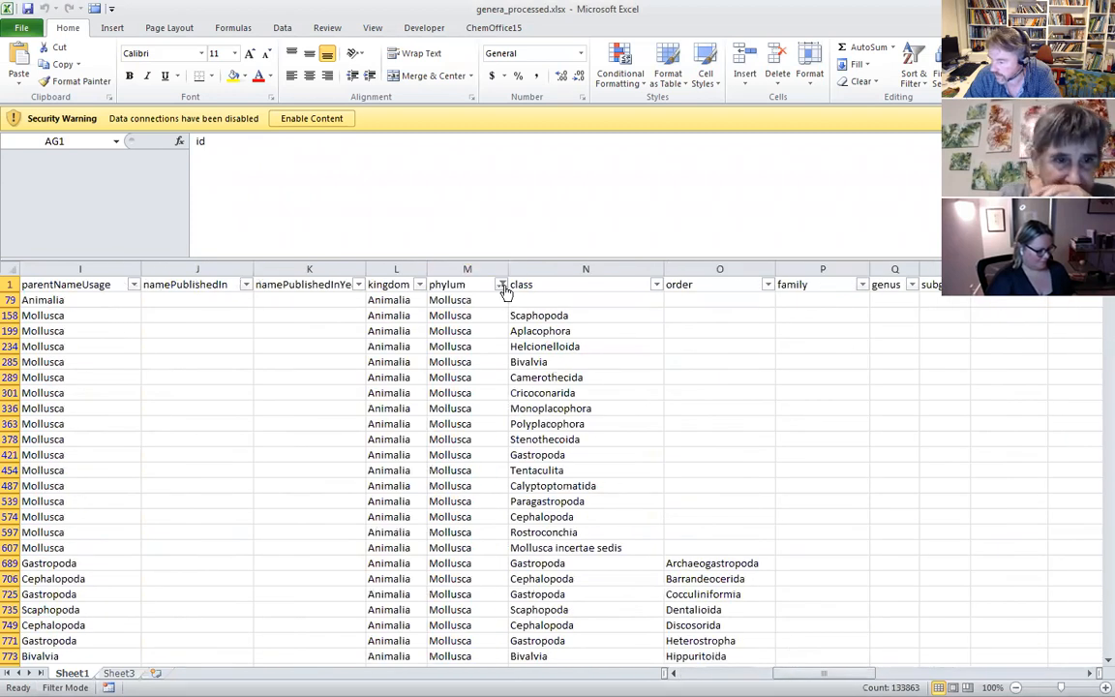
pyautogui.click(502, 284)
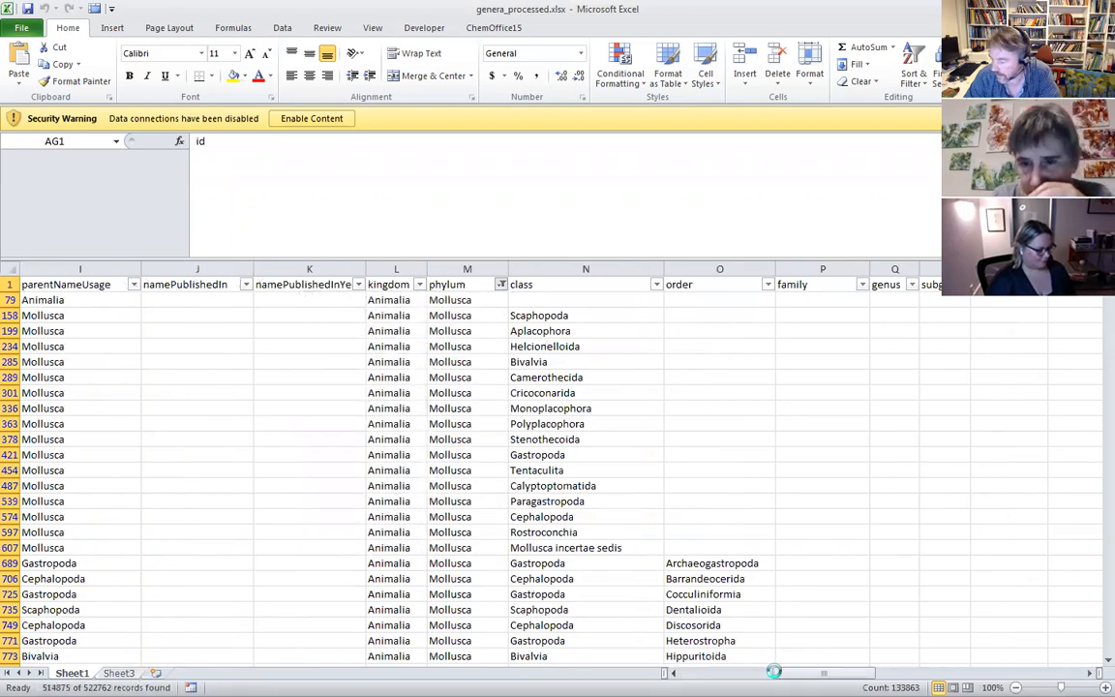
pyautogui.moveTo(822, 672); pyautogui.dragTo(672, 672)
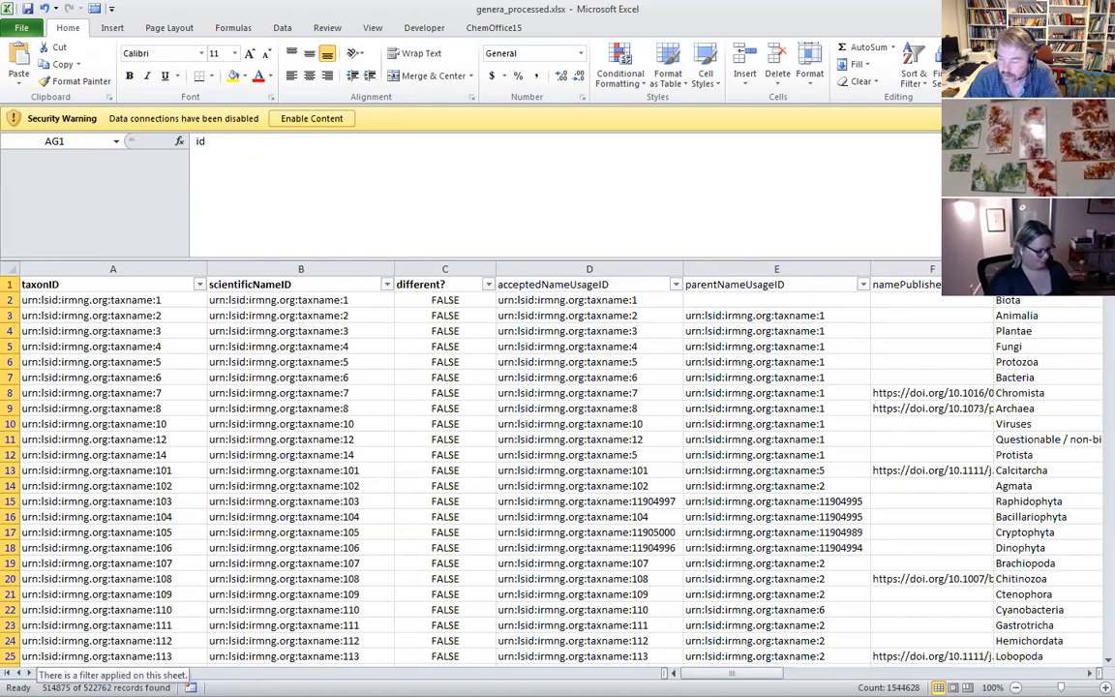
# - Save genera_processed.xlsx, check the saved file in the IRMNG_genera_DwCA folder, and switch back to Mix'n'match in the browser
pyautogui.click(28, 12)
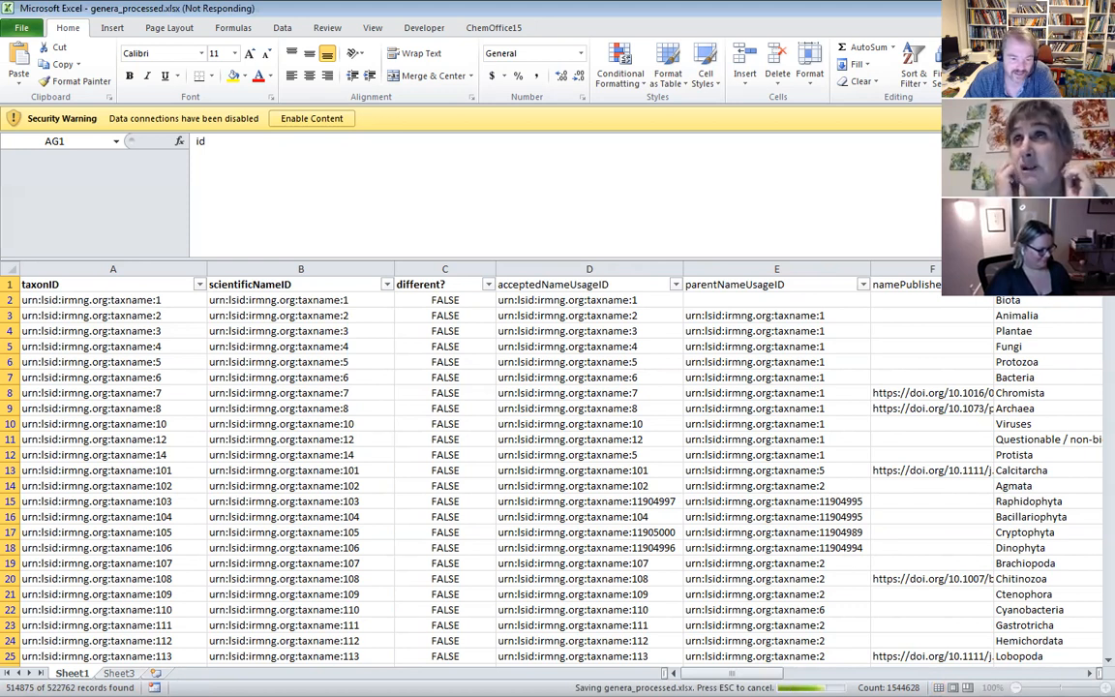
pyautogui.hotkey('alt', 'Tab')
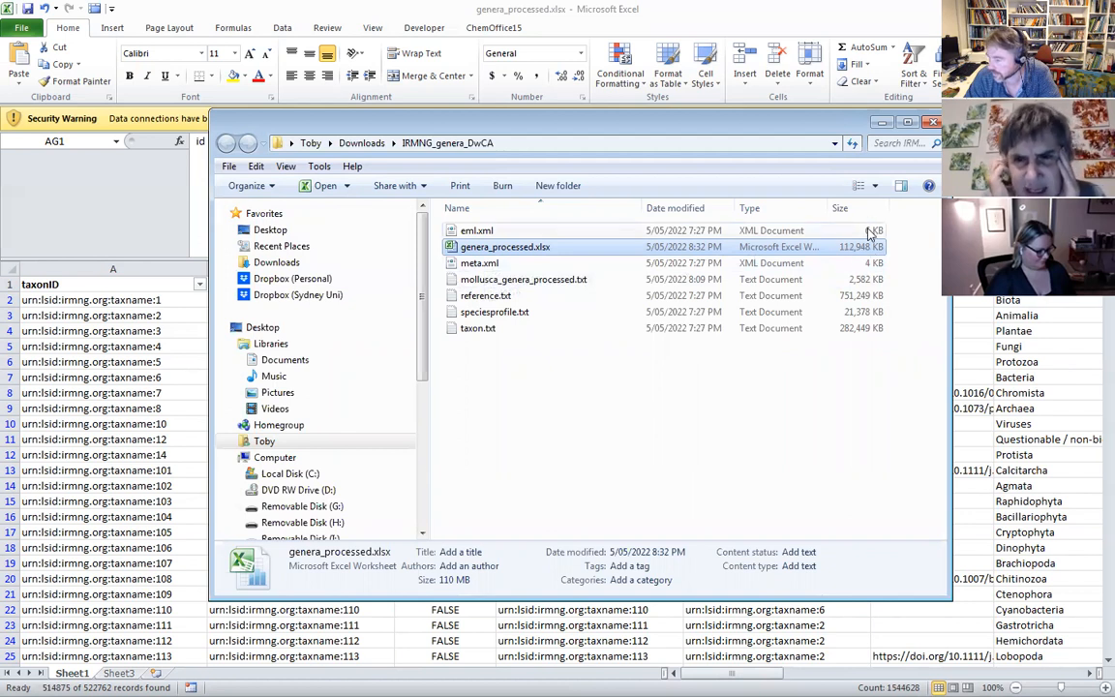
pyautogui.click(881, 124)
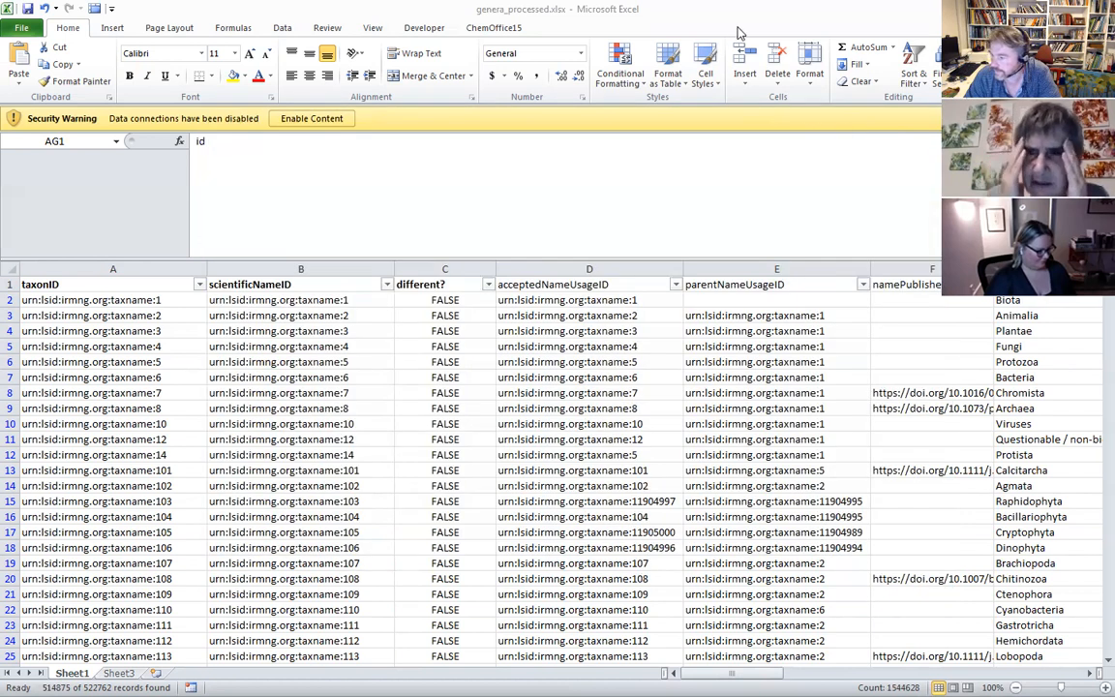
pyautogui.click(1018, 9)
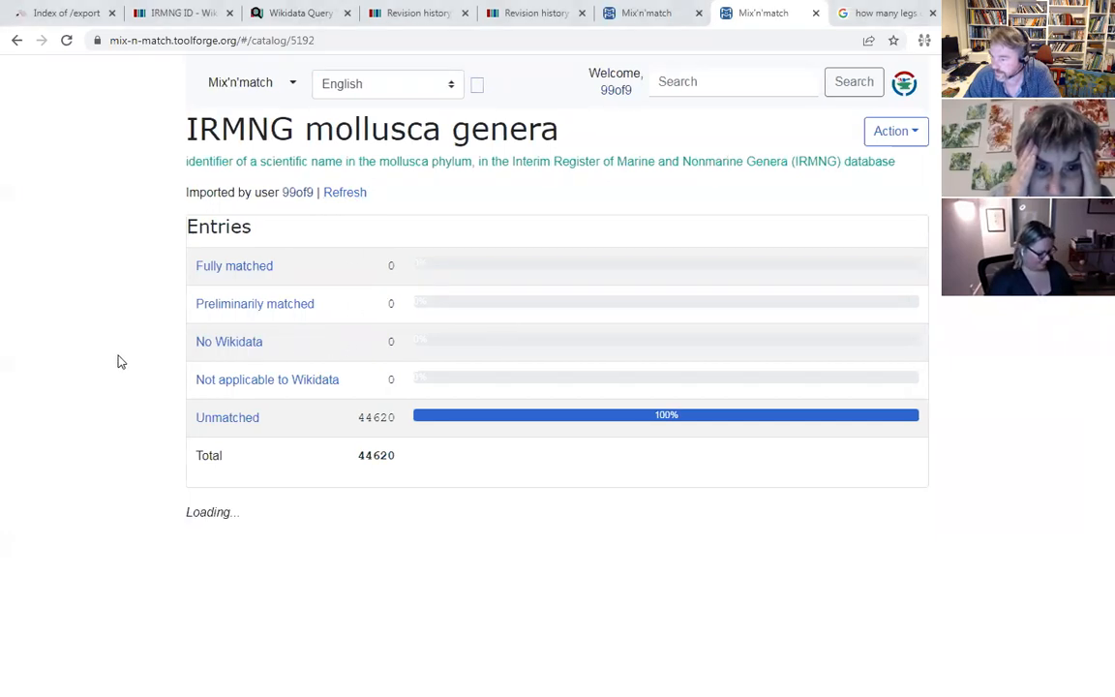
# - Check the status of the catalog's queued jobs on its jobs page and return to the catalog overview
pyautogui.scroll(-1, 591, 459)
pyautogui.scroll(1, 591, 459)
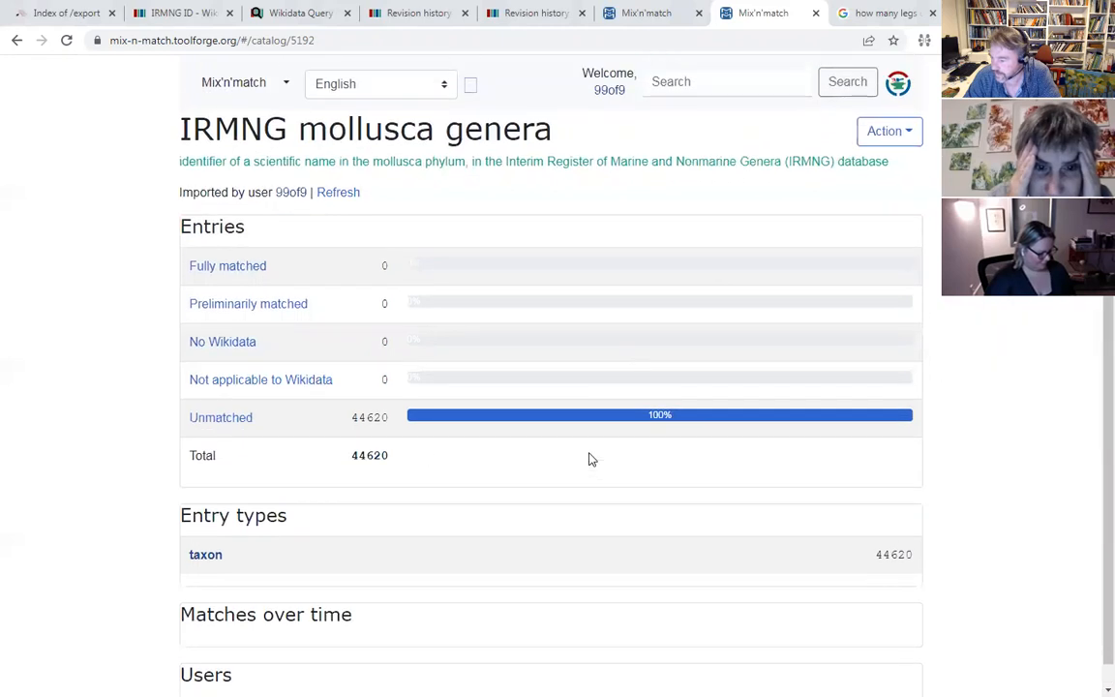
pyautogui.click(889, 130)
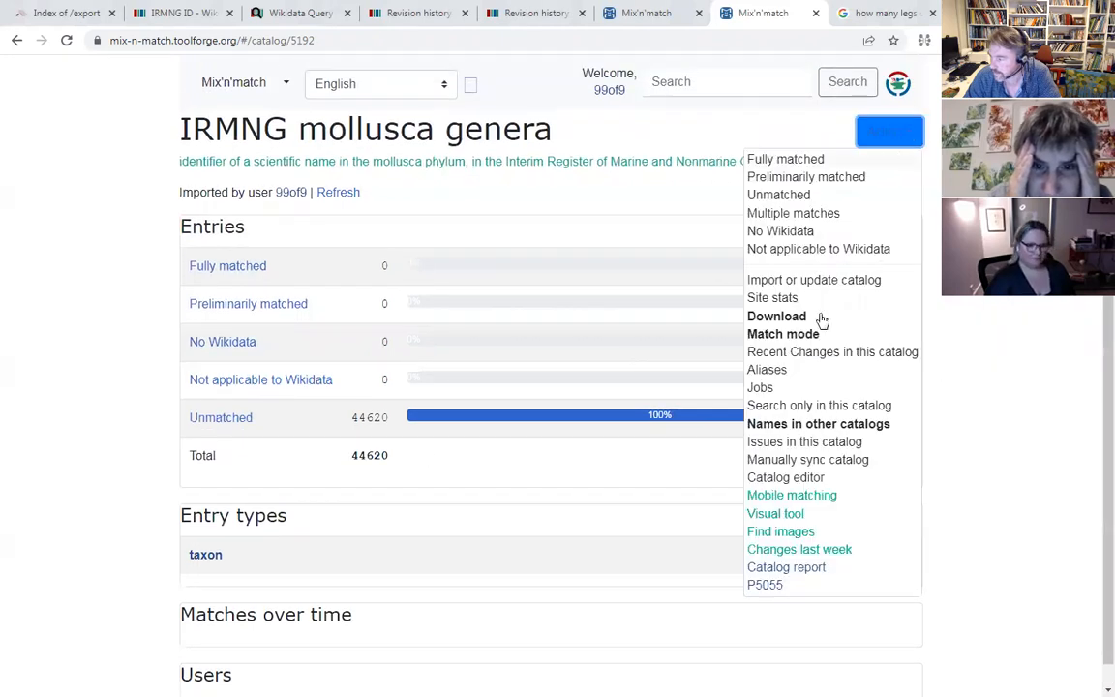
pyautogui.click(763, 388)
pyautogui.scroll(-3, 945, 450)
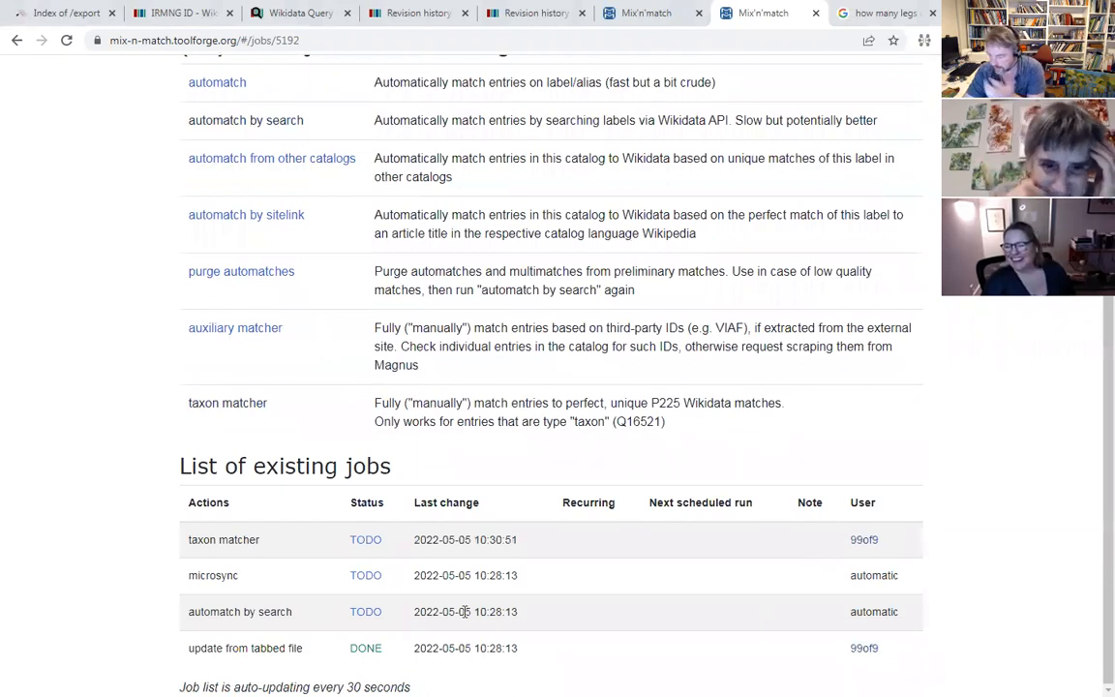
pyautogui.scroll(2, 361, 305)
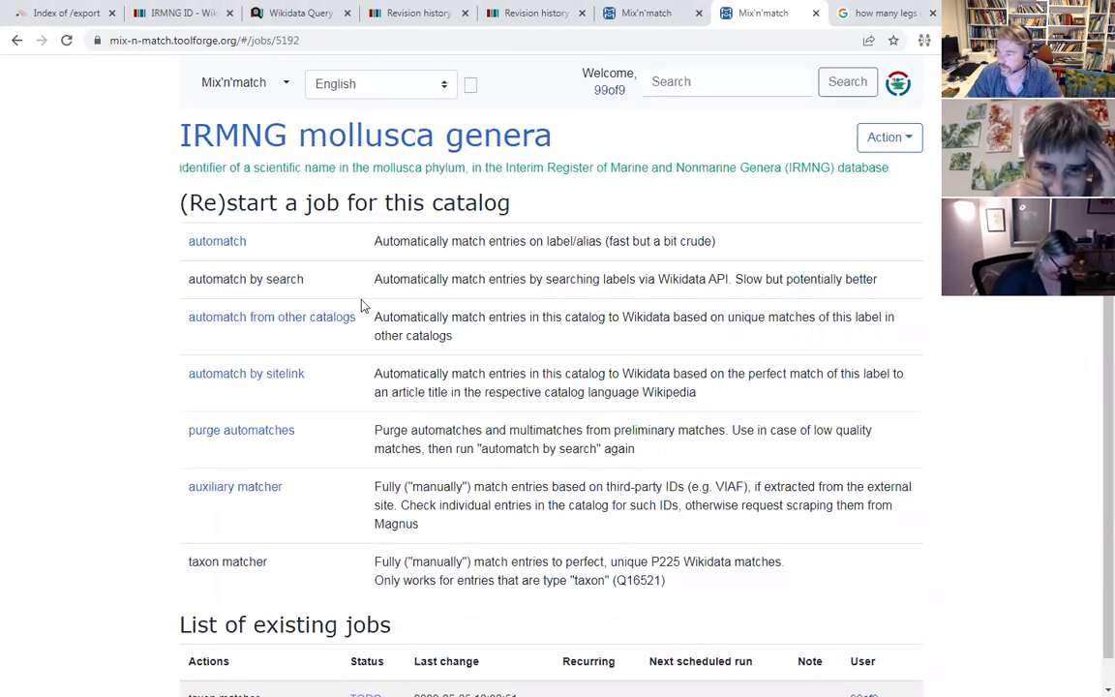
pyautogui.click(249, 130)
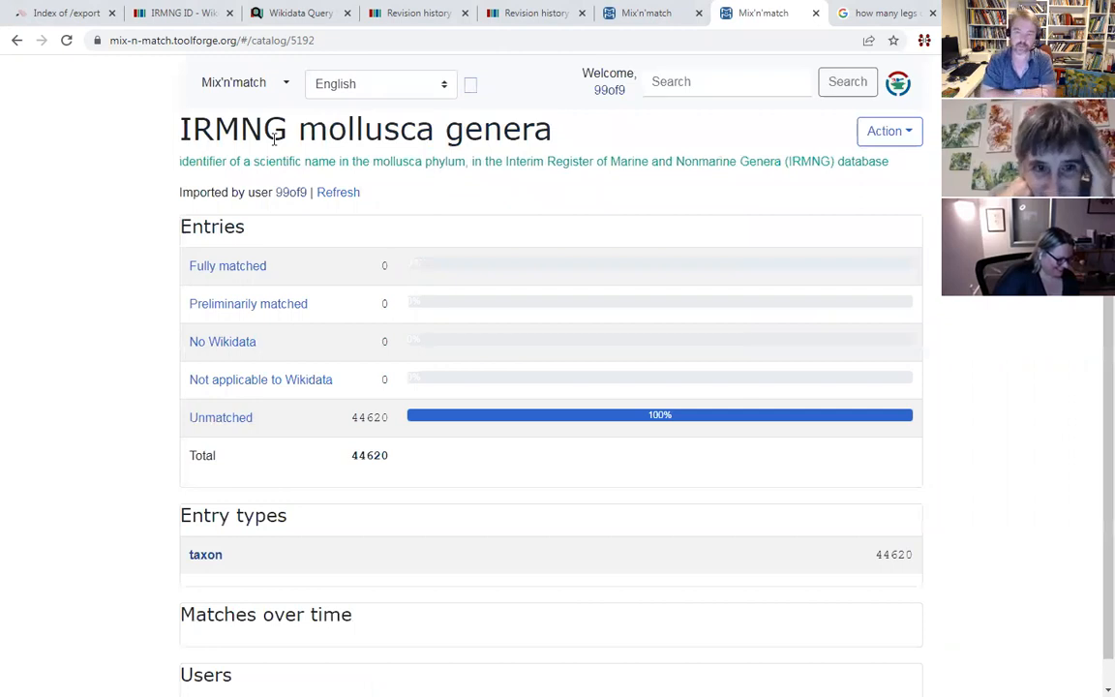